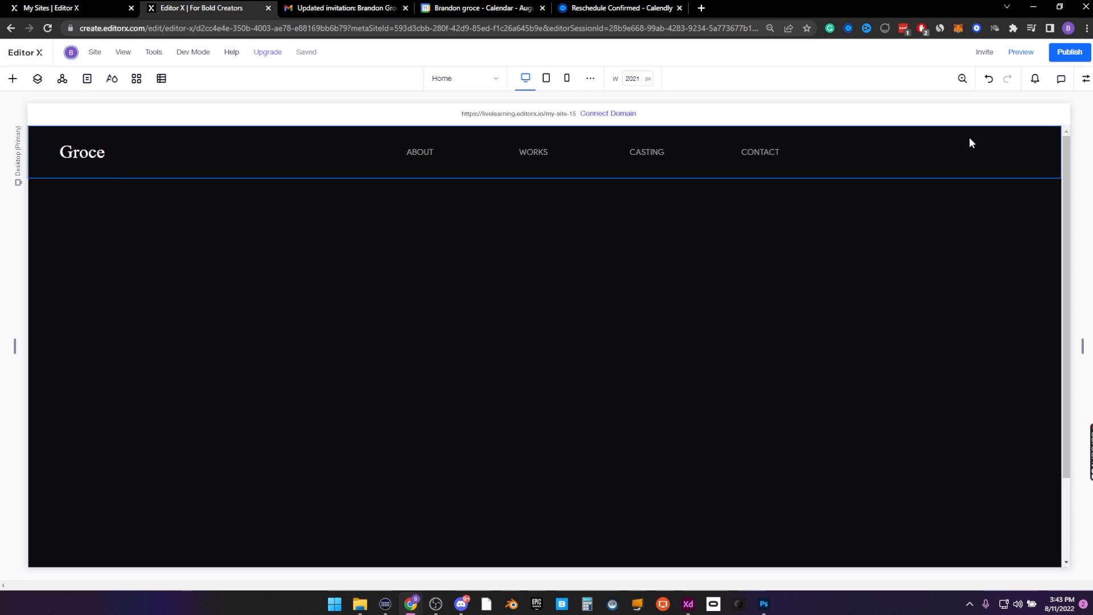
Undo the last header change and place a basic Start Now button in the header's third grid cell
{"action": "key", "text": "ctrl+z"}
{"action": "left_click", "coordinate": [956, 147]}
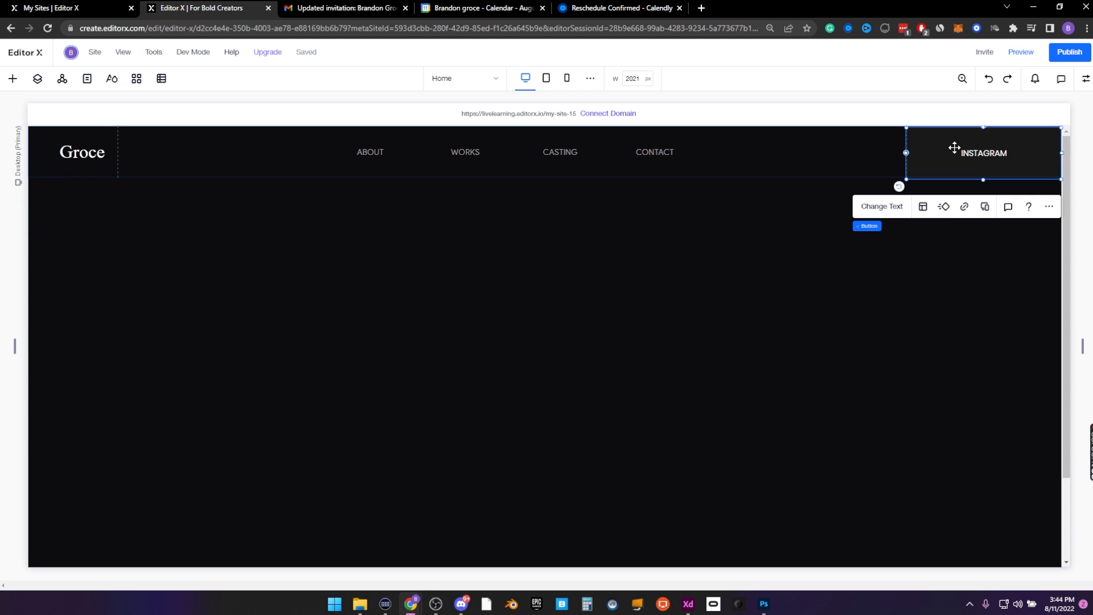
{"action": "left_click", "coordinate": [12, 78]}
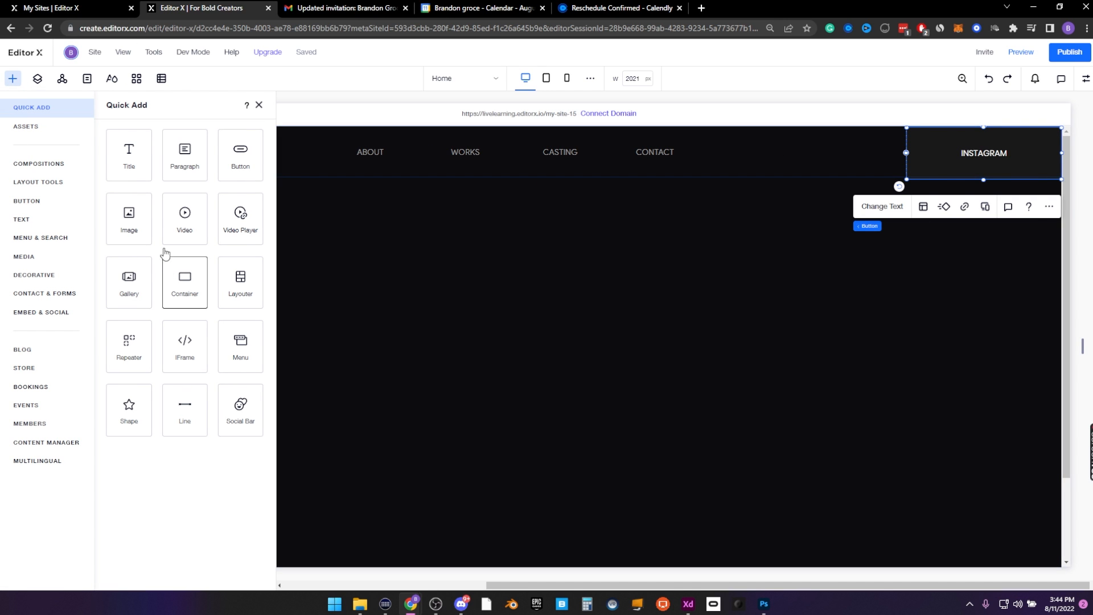
{"action": "left_click", "coordinate": [44, 202]}
{"action": "left_click_drag", "start_coordinate": [220, 167], "coordinate": [976, 148]}
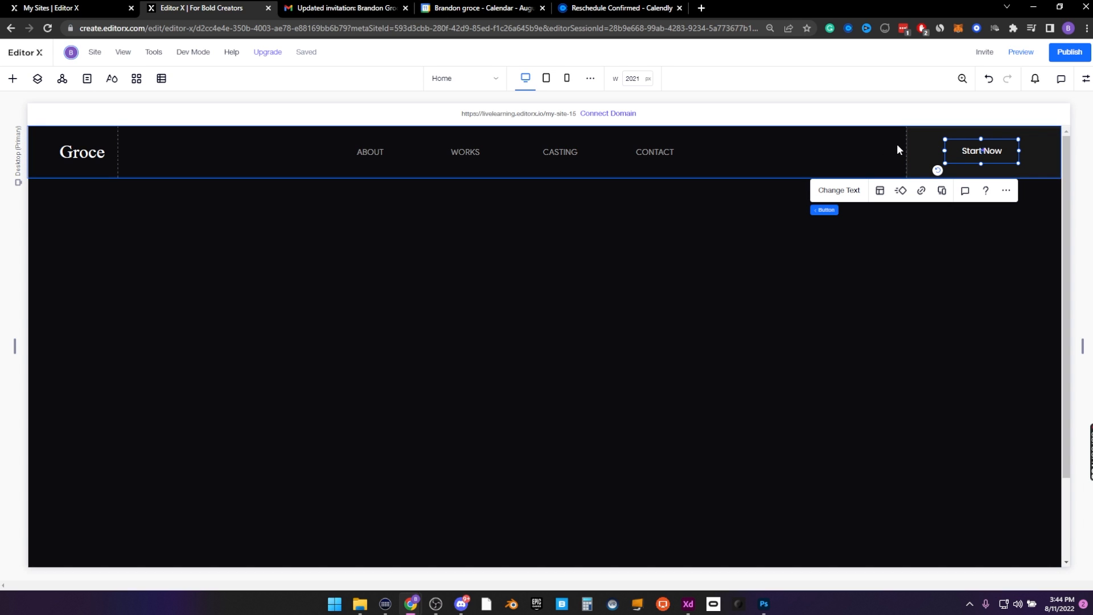
Size the Start Now button to 300 px wide with a 100% minimum height, and align it to the cell's right edge
{"action": "left_click", "coordinate": [1086, 80]}
{"action": "left_click", "coordinate": [1048, 293]}
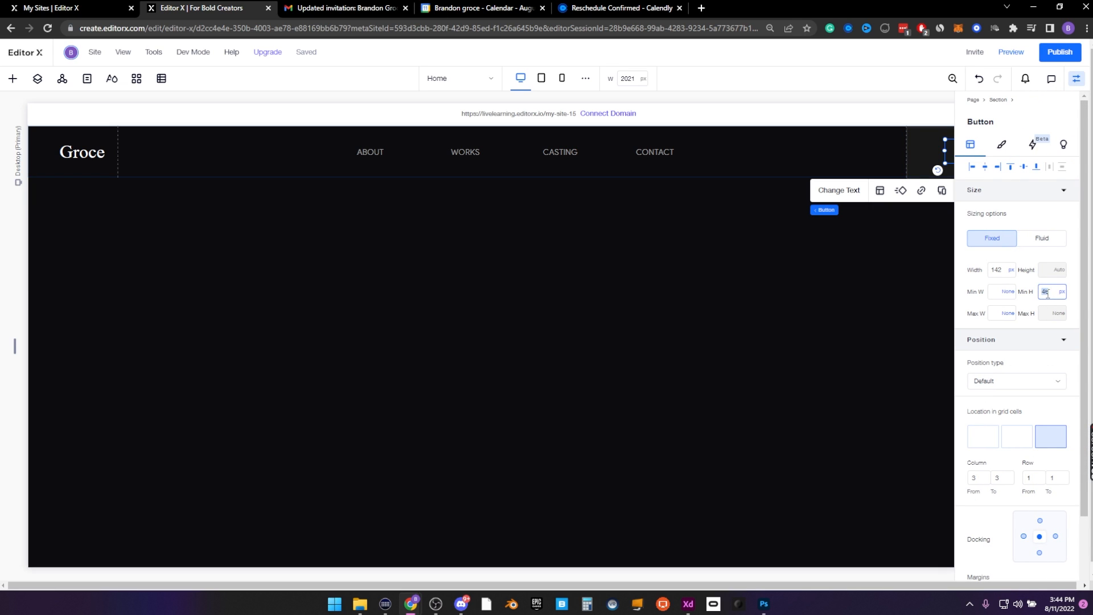
{"action": "type", "text": "100"}
{"action": "key", "text": "Return"}
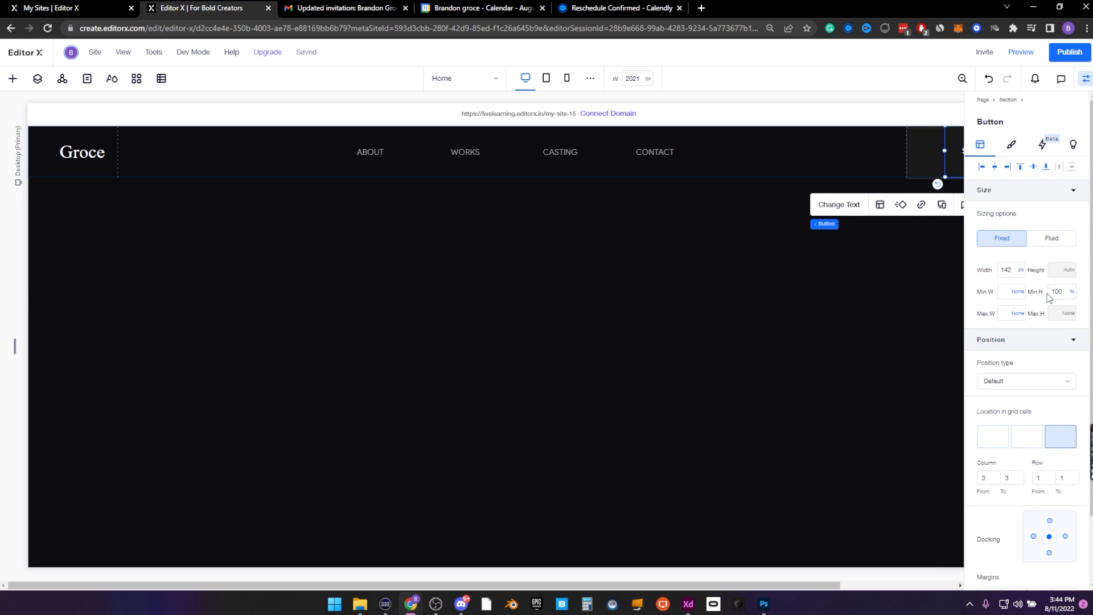
{"action": "left_click", "coordinate": [998, 270]}
{"action": "type", "text": "300"}
{"action": "key", "text": "Return"}
{"action": "left_click", "coordinate": [1086, 77]}
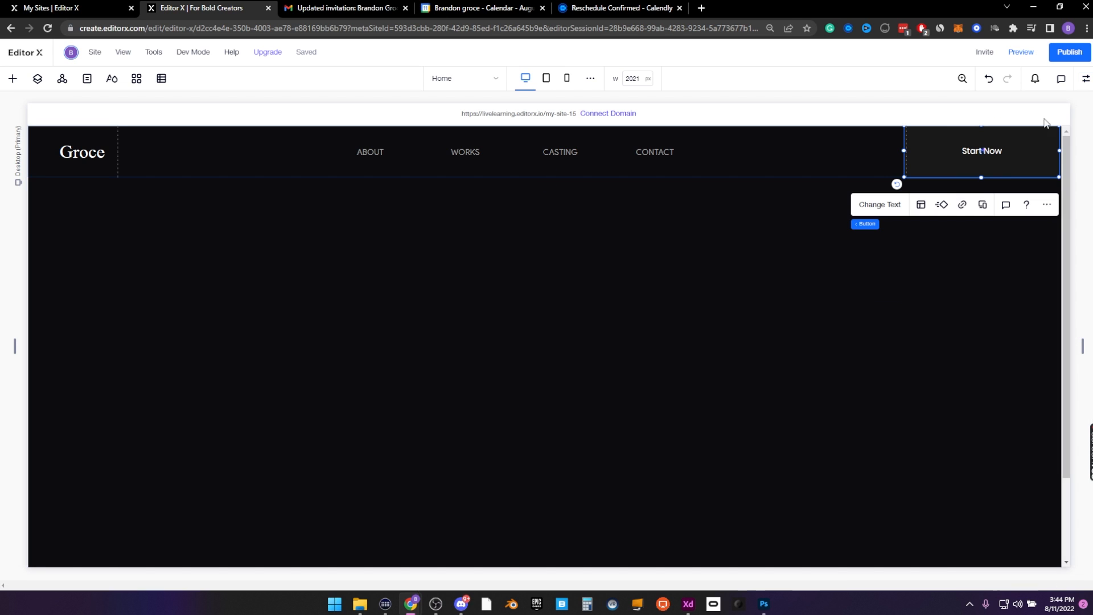
{"action": "left_click", "coordinate": [1086, 77]}
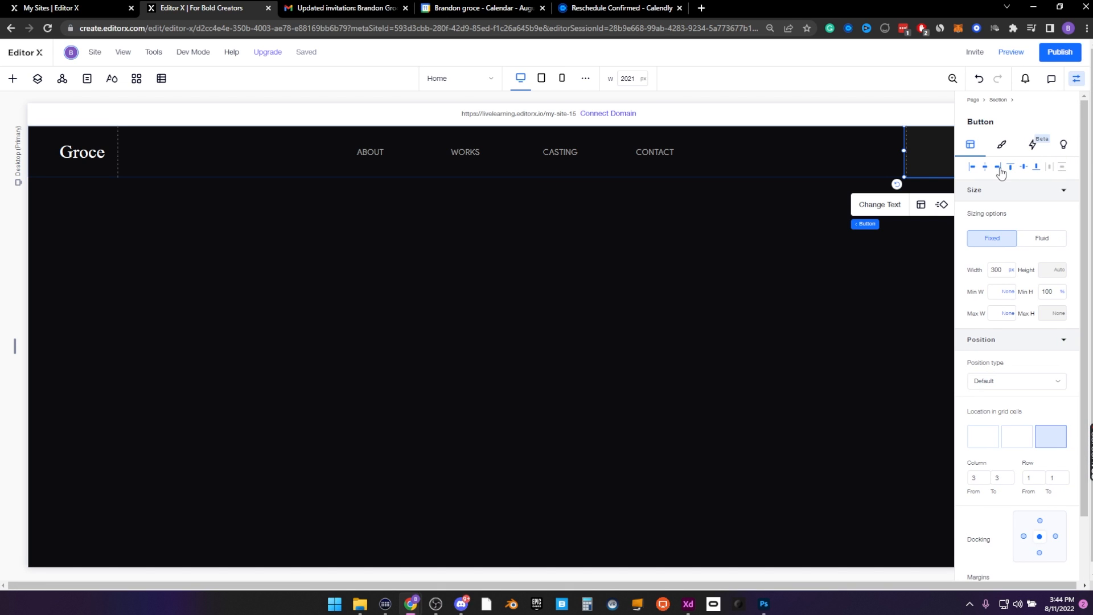
{"action": "left_click", "coordinate": [1086, 78]}
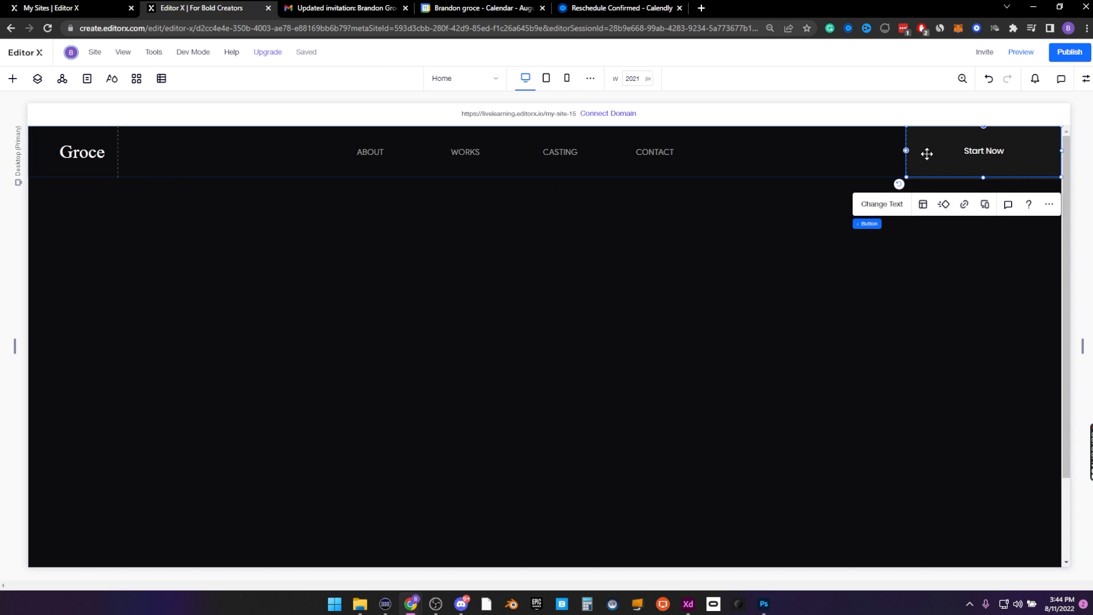
Add a plain horizontal menu to the blank section below the header
{"action": "left_click", "coordinate": [625, 152]}
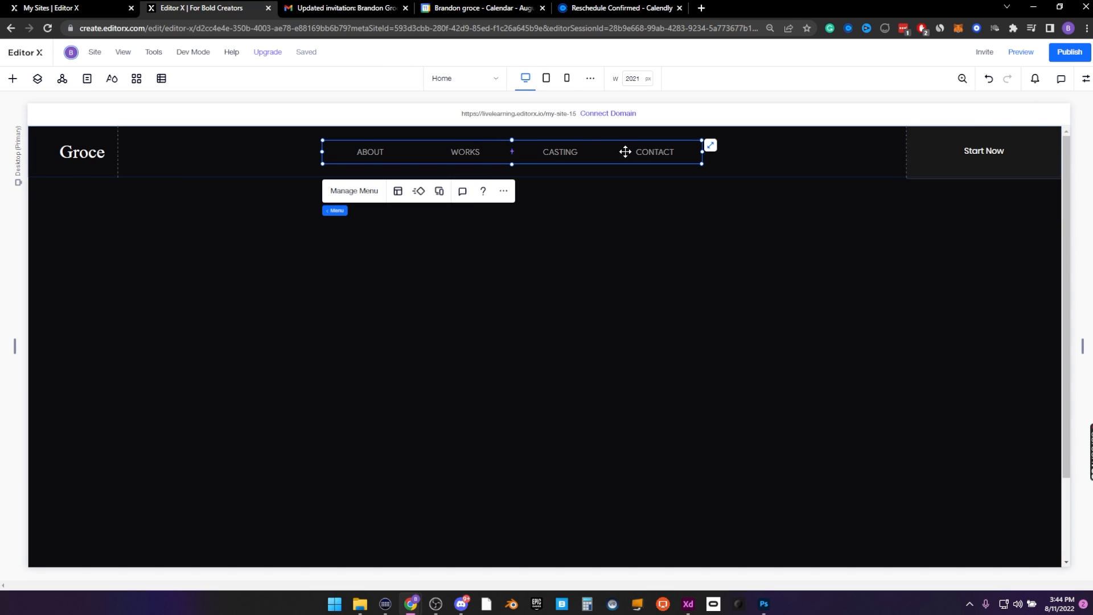
{"action": "left_click", "coordinate": [13, 78]}
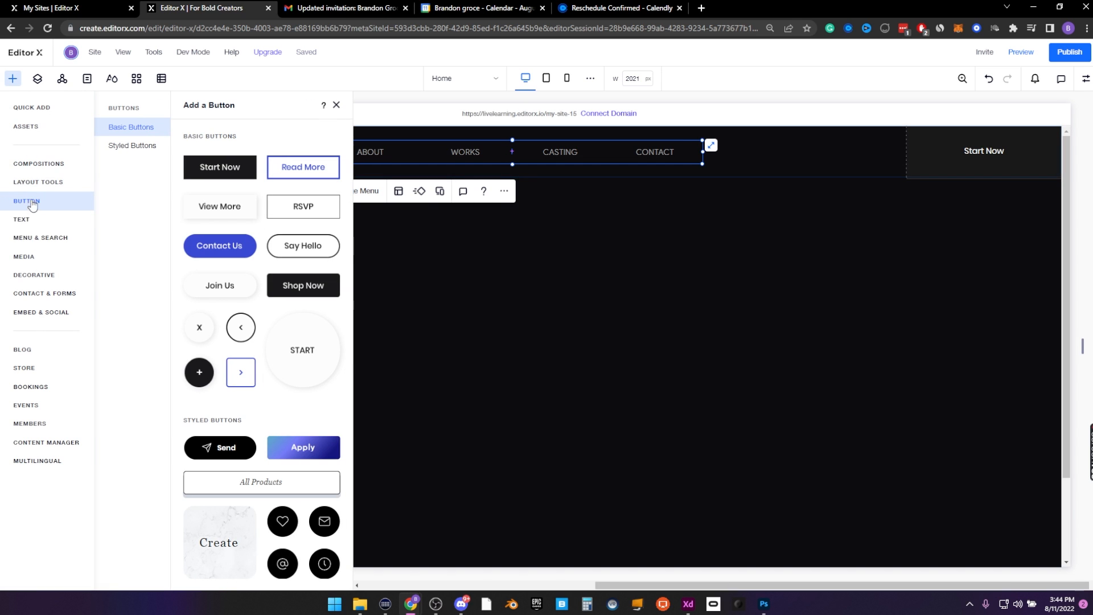
{"action": "left_click", "coordinate": [35, 237]}
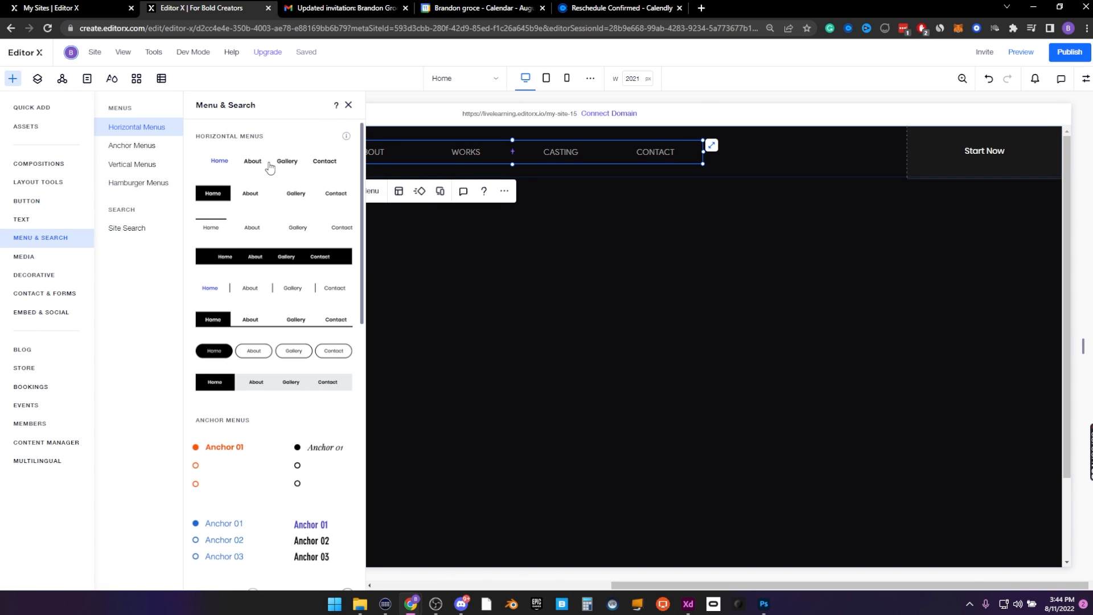
{"action": "left_click_drag", "start_coordinate": [269, 167], "coordinate": [532, 299]}
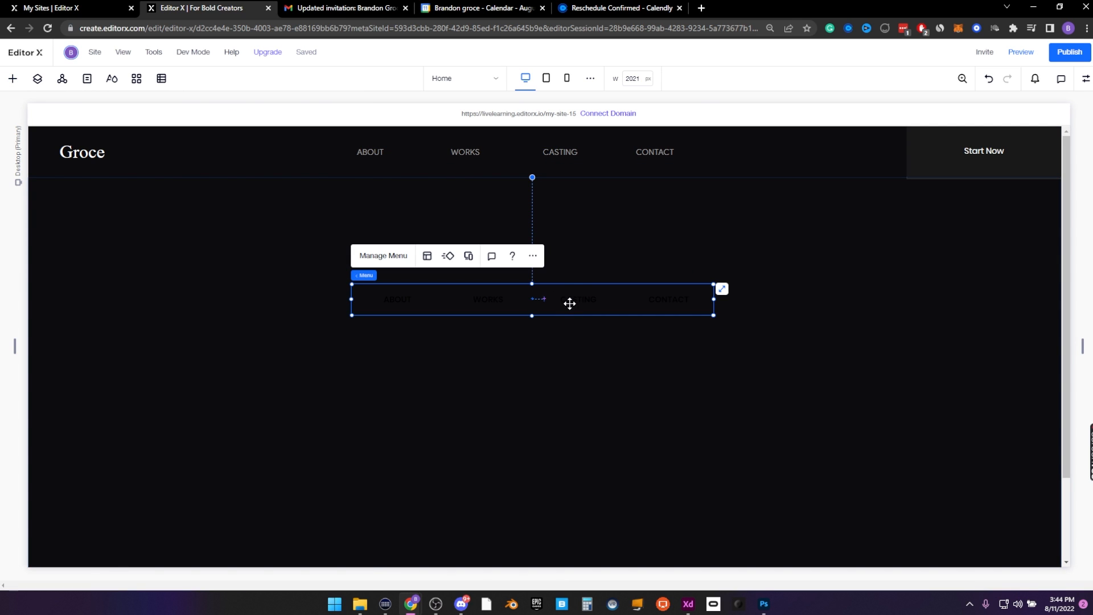
Check the list of site pages that feeds the menu, and delete the extra menu below the header
{"action": "left_click", "coordinate": [86, 80]}
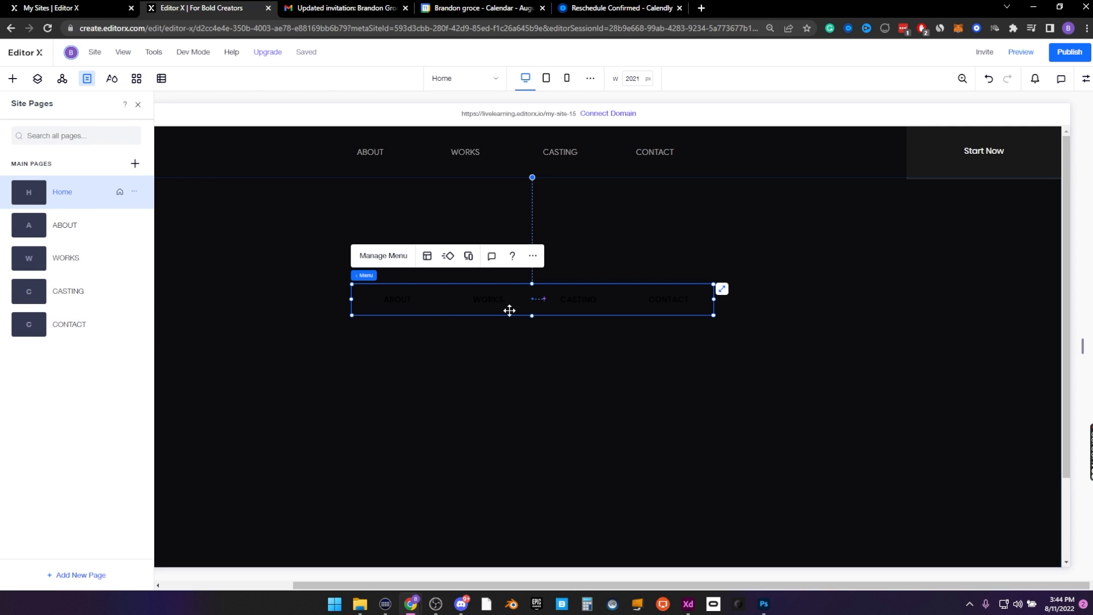
{"action": "left_click", "coordinate": [138, 107]}
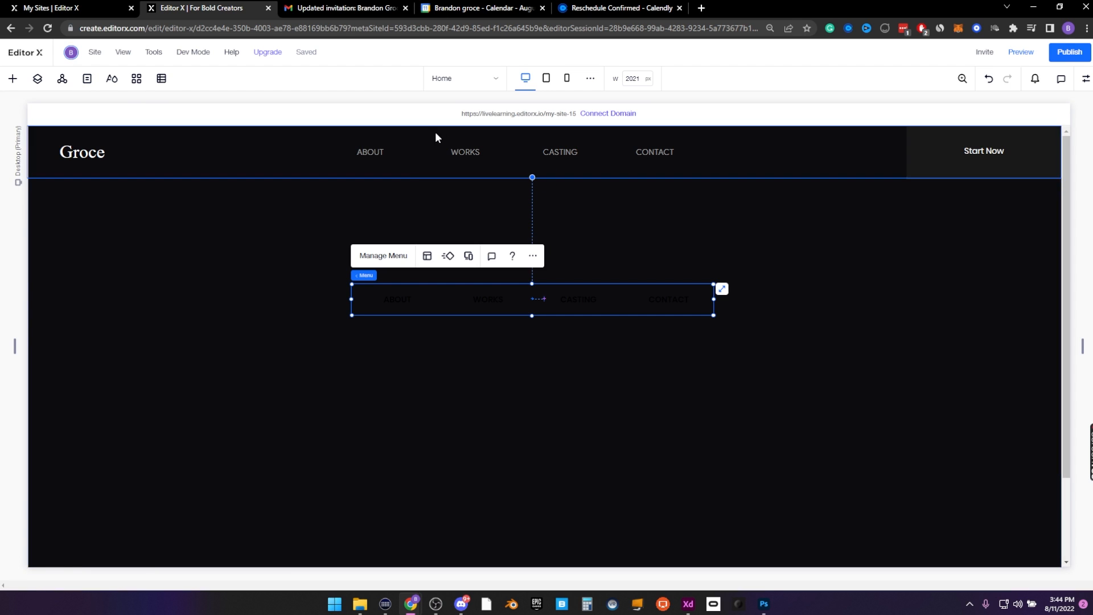
{"action": "key", "text": "Delete"}
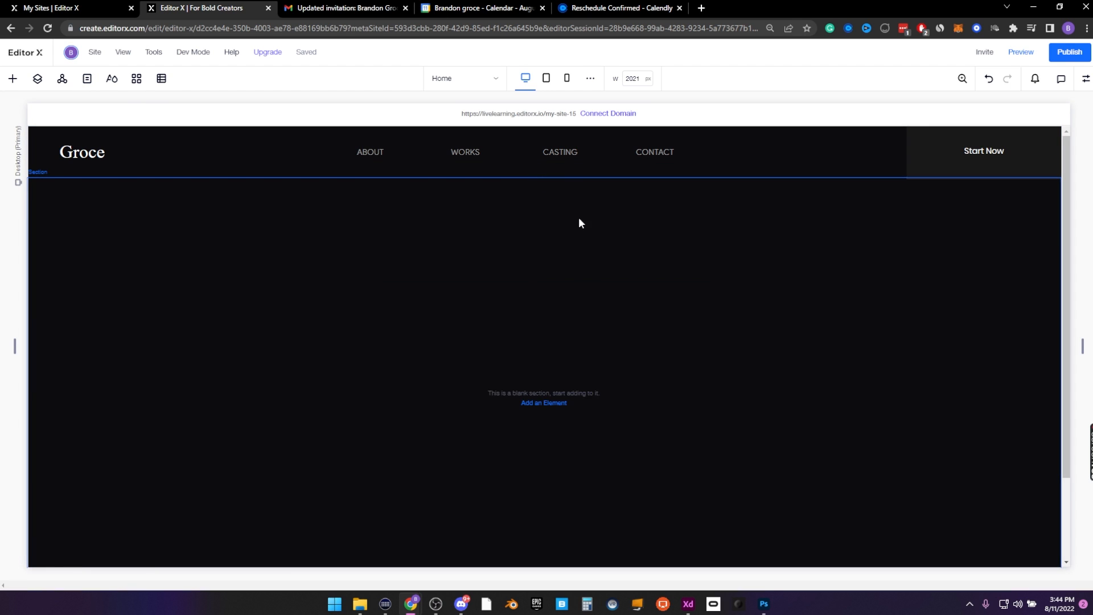
Examine the header menu's regular-state text design, including its font settings and color choices
{"action": "left_click", "coordinate": [558, 150]}
{"action": "left_click", "coordinate": [1083, 80]}
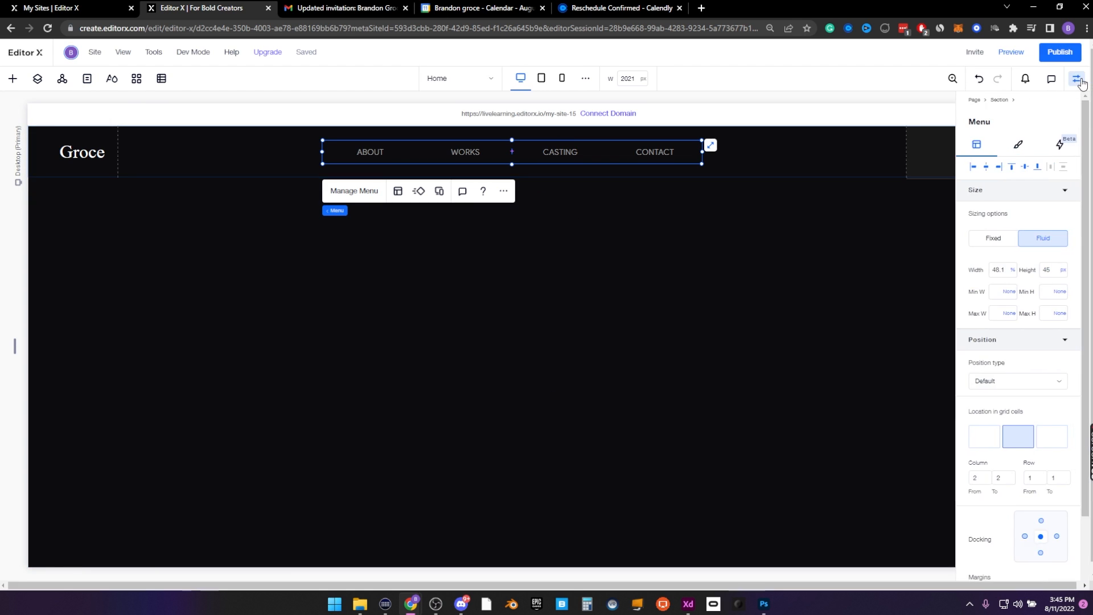
{"action": "left_click", "coordinate": [1017, 144]}
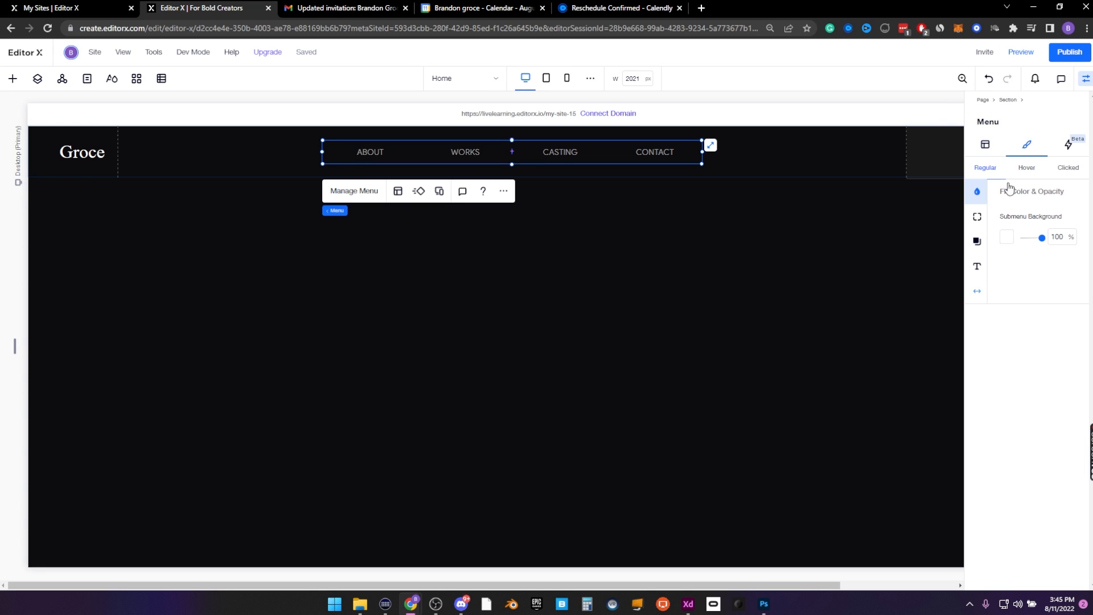
{"action": "left_click", "coordinate": [977, 269]}
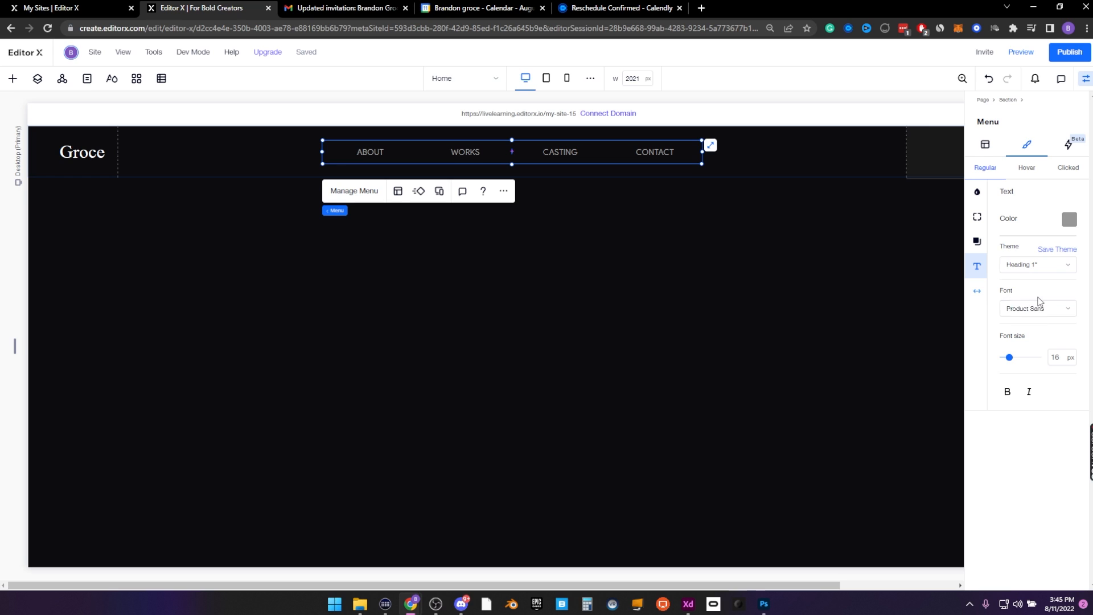
{"action": "left_click", "coordinate": [1068, 221]}
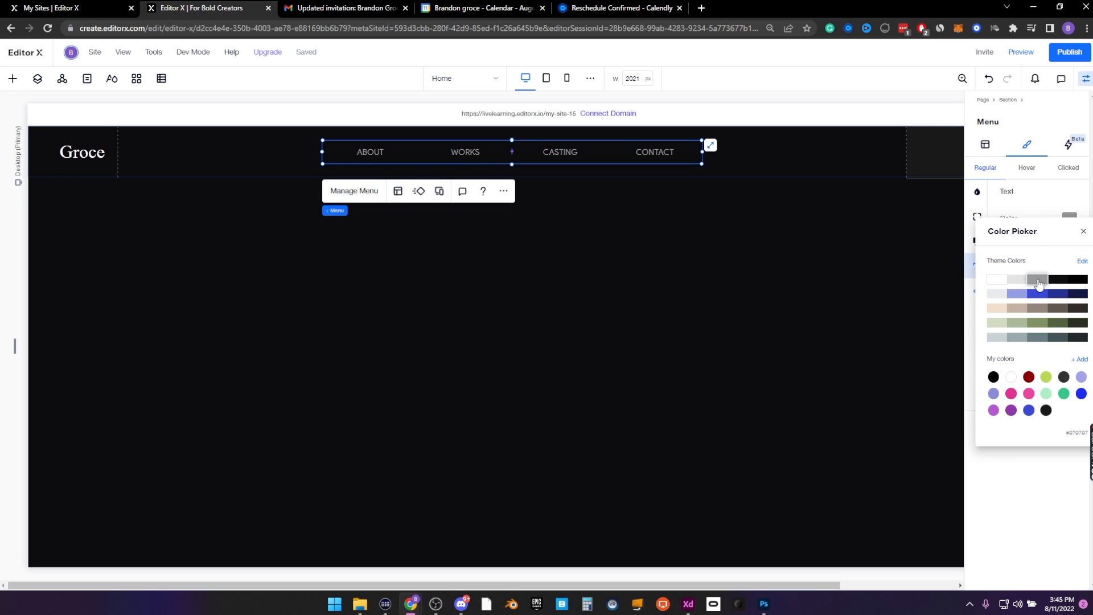
{"action": "left_click", "coordinate": [1084, 231]}
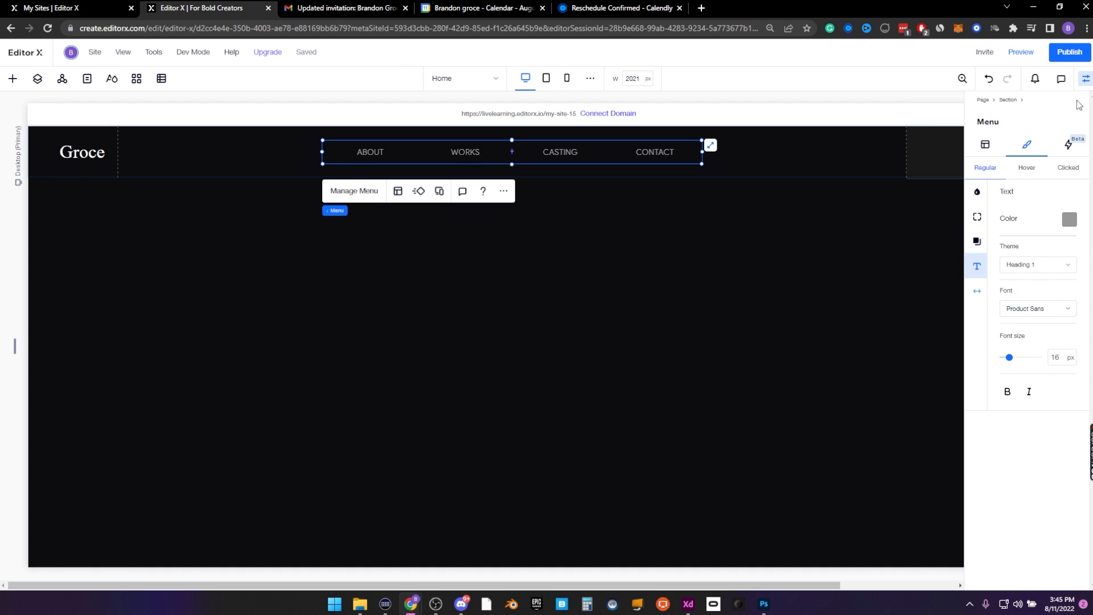
{"action": "left_click", "coordinate": [1085, 79]}
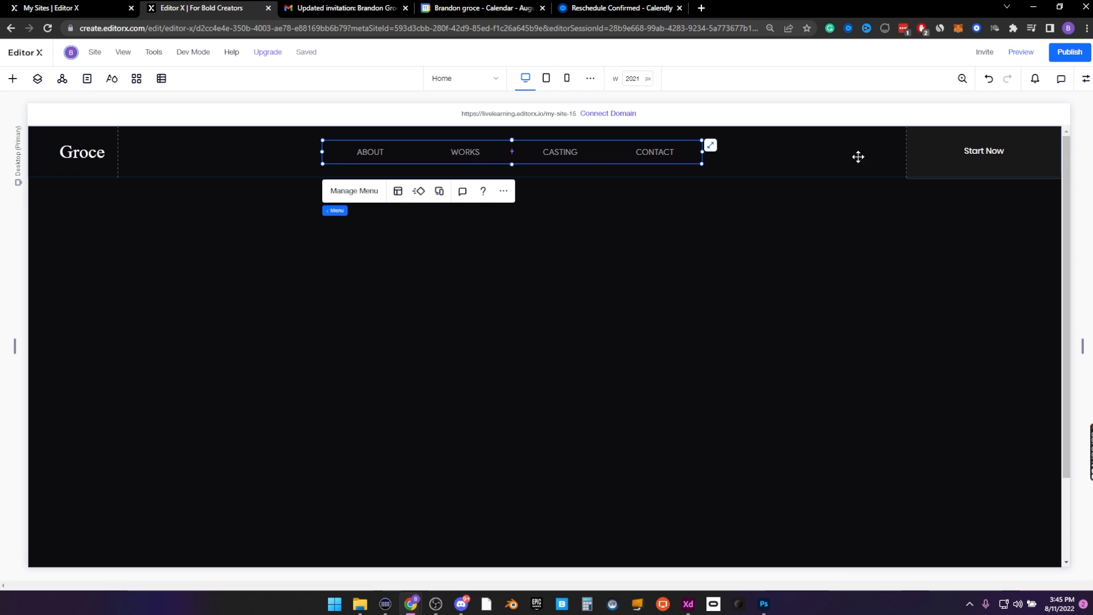
Review the header menu's layout options, keeping its text center-aligned
{"action": "left_click", "coordinate": [397, 192]}
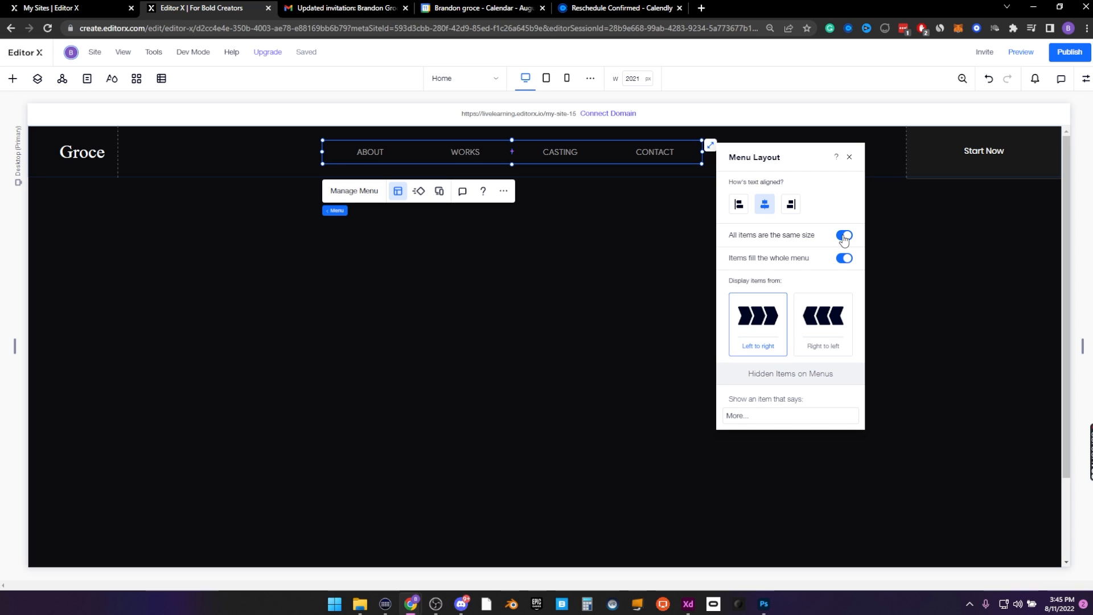
{"action": "left_click", "coordinate": [768, 209]}
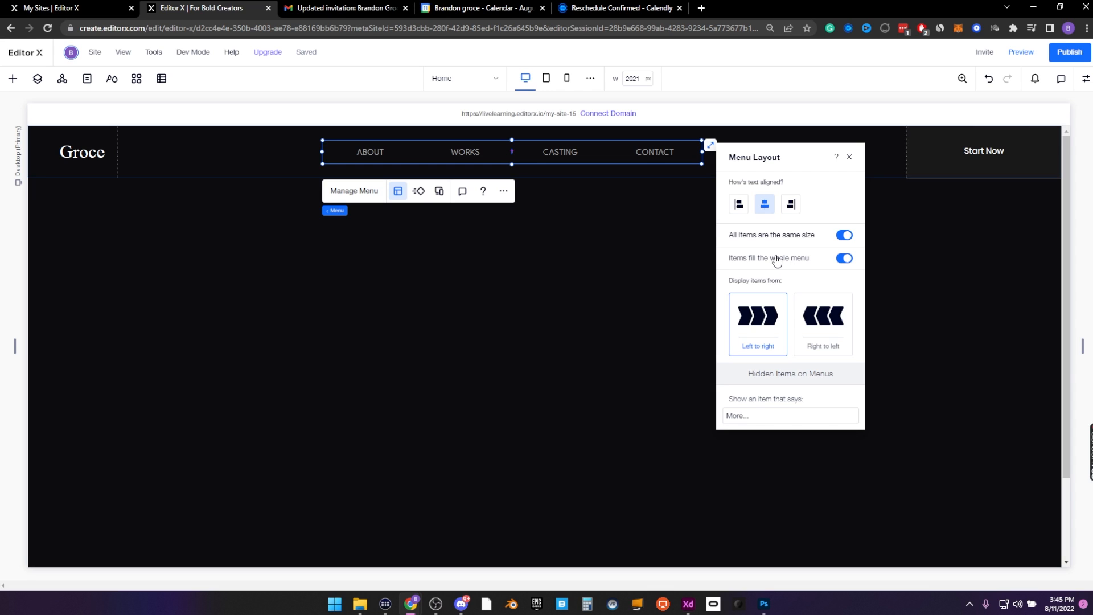
{"action": "left_click", "coordinate": [850, 158]}
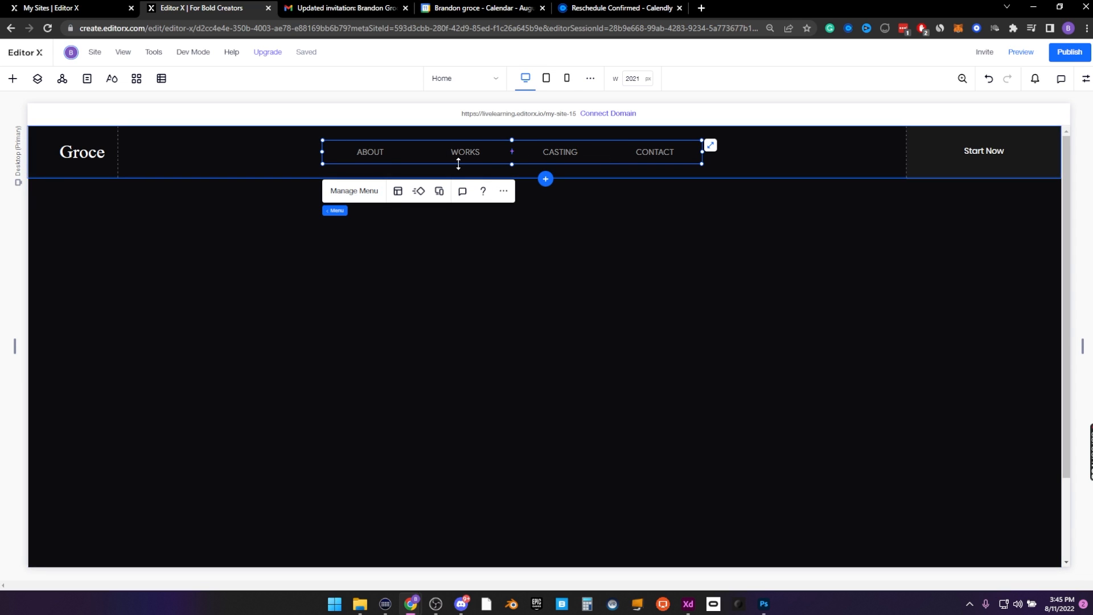
{"action": "left_click", "coordinate": [90, 153]}
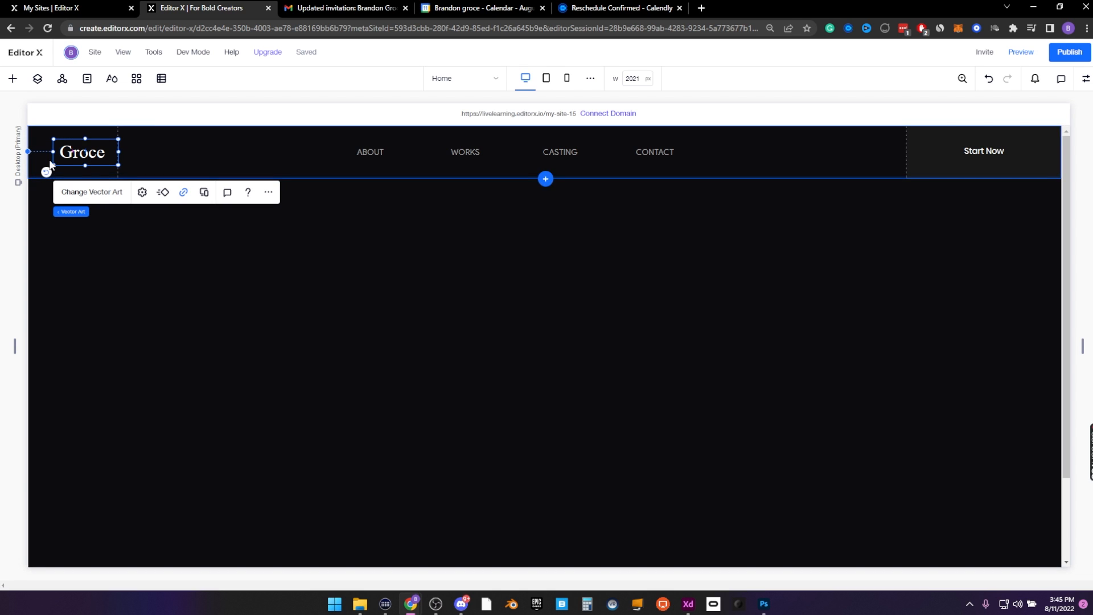
{"action": "left_click", "coordinate": [12, 80]}
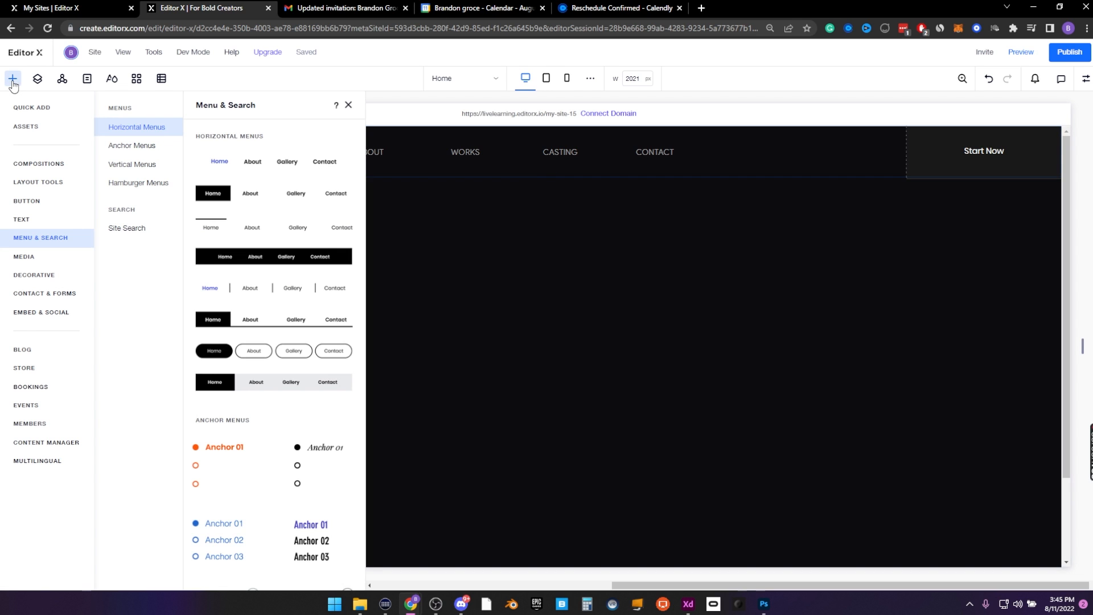
{"action": "left_click", "coordinate": [555, 286]}
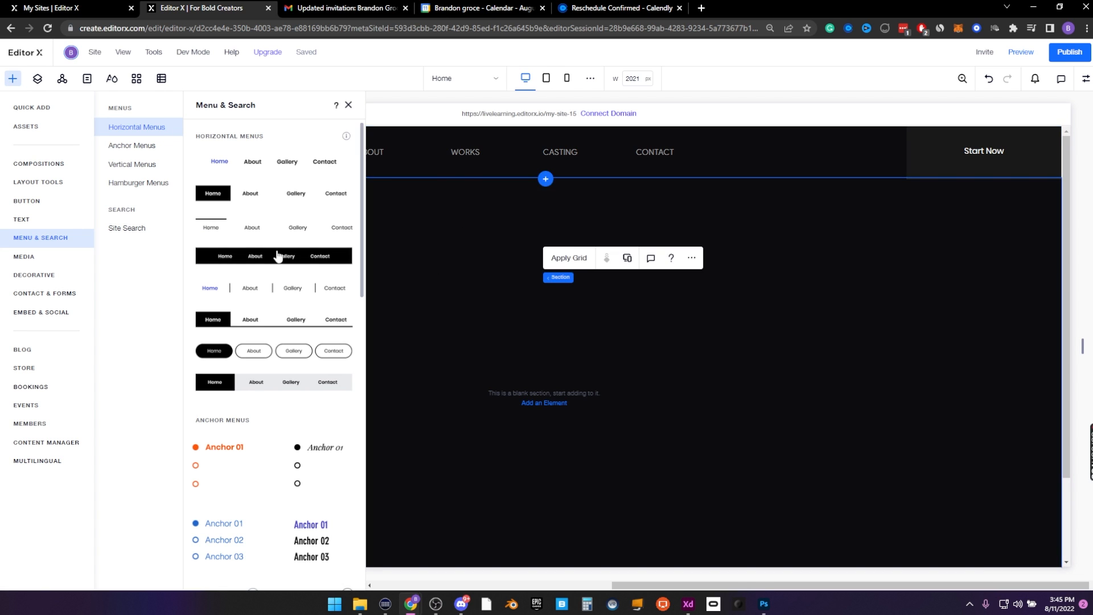
{"action": "left_click", "coordinate": [349, 106]}
{"action": "left_click", "coordinate": [233, 159]}
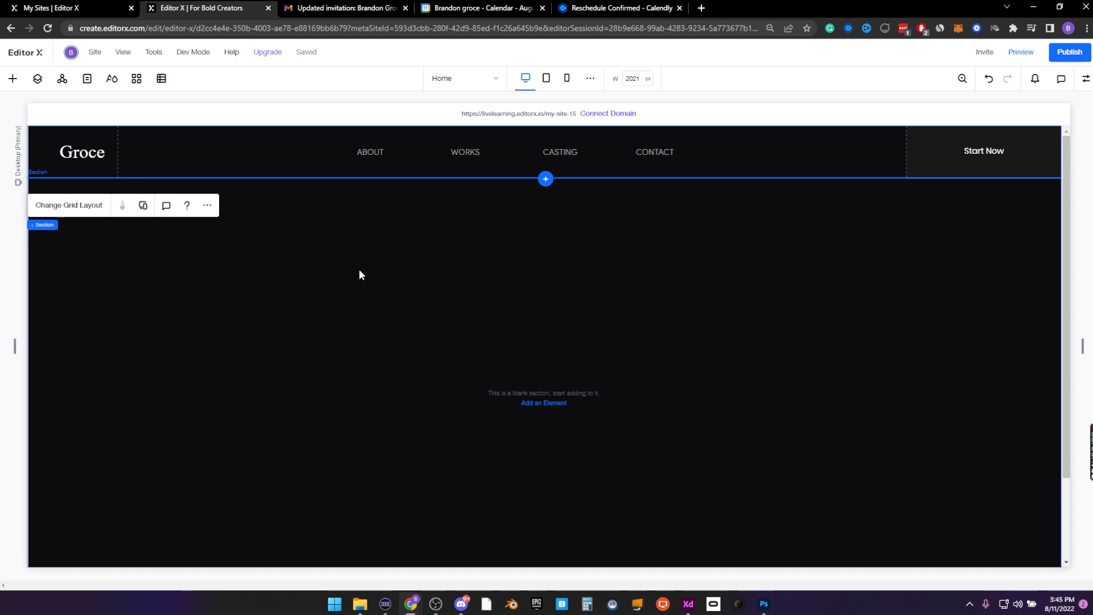
Quick-add a star shape to the blank section and move it slightly up and to the left
{"action": "right_click", "coordinate": [275, 268]}
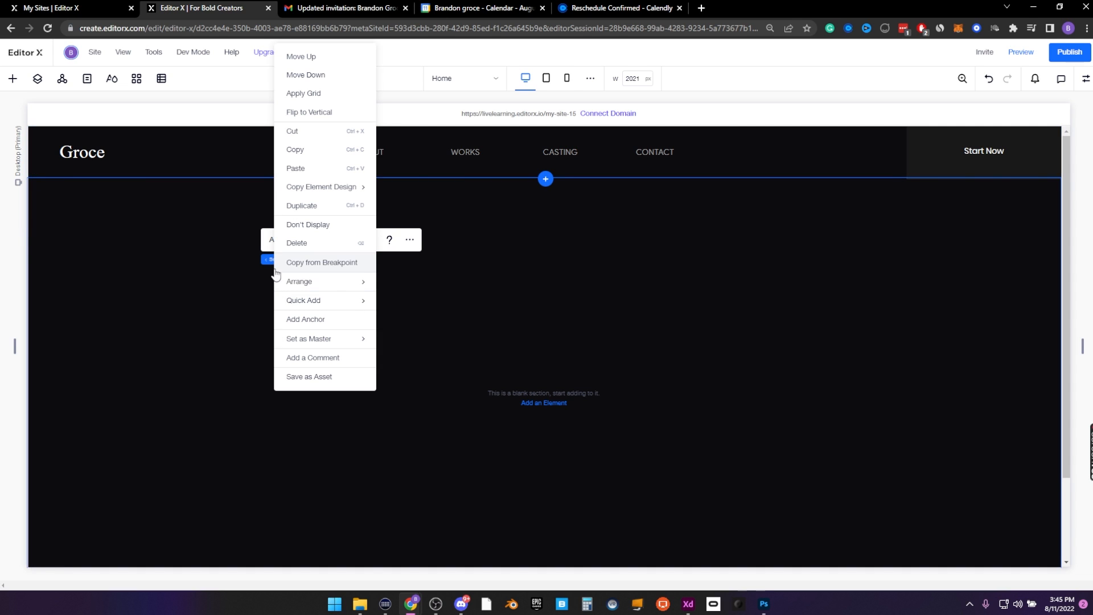
{"action": "mouse_move", "coordinate": [324, 305]}
{"action": "left_click", "coordinate": [400, 434]}
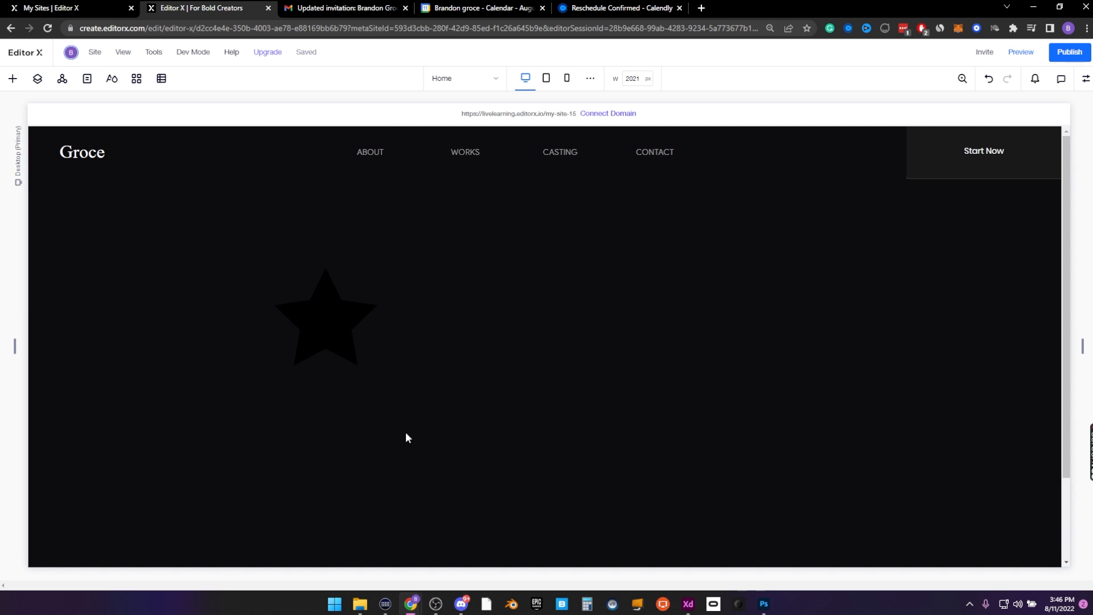
{"action": "left_click_drag", "start_coordinate": [330, 329], "coordinate": [317, 324]}
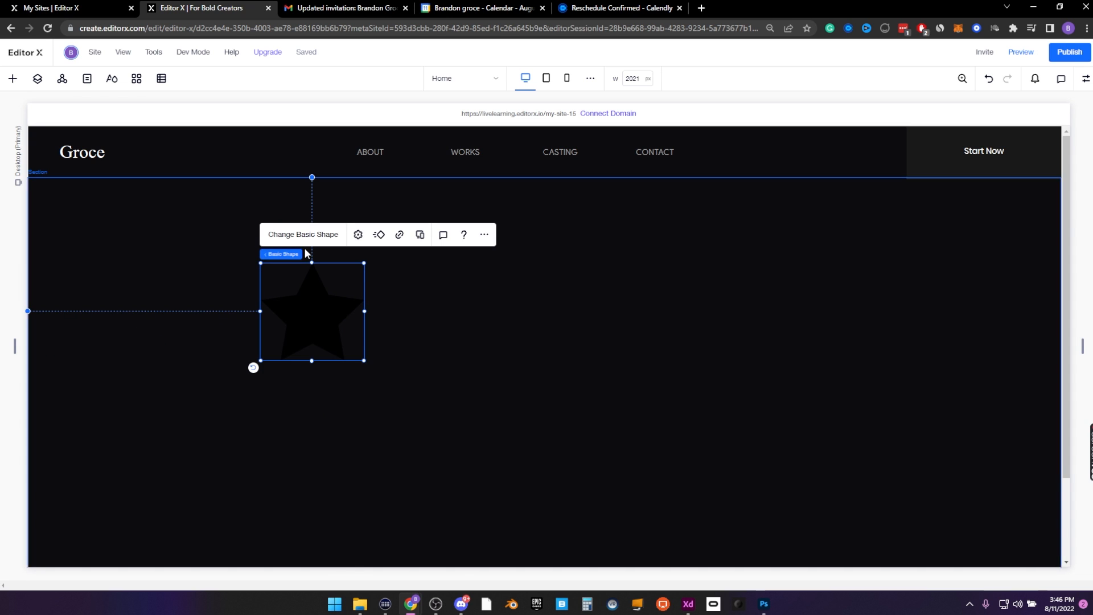
Replace the star shape with the logo.svg vector art from the site files
{"action": "left_click", "coordinate": [303, 240]}
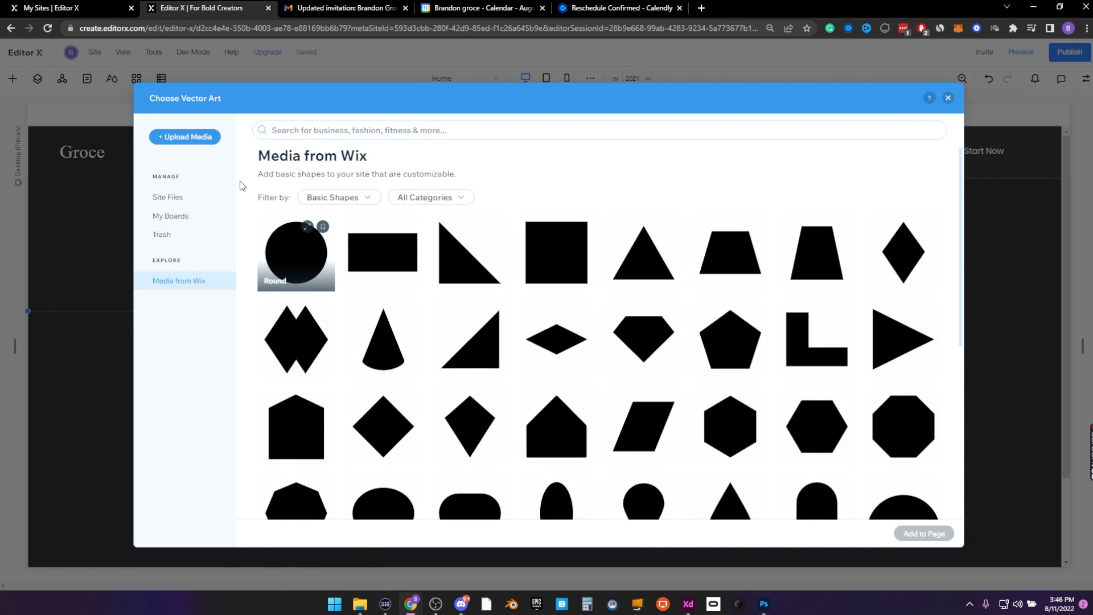
{"action": "left_click", "coordinate": [198, 136]}
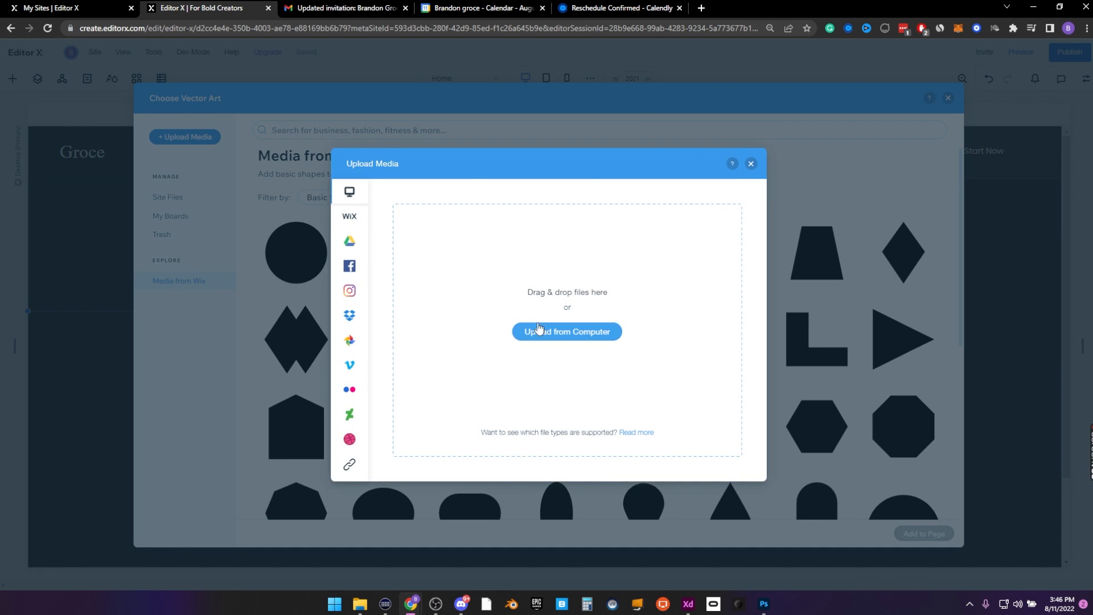
{"action": "left_click", "coordinate": [751, 164]}
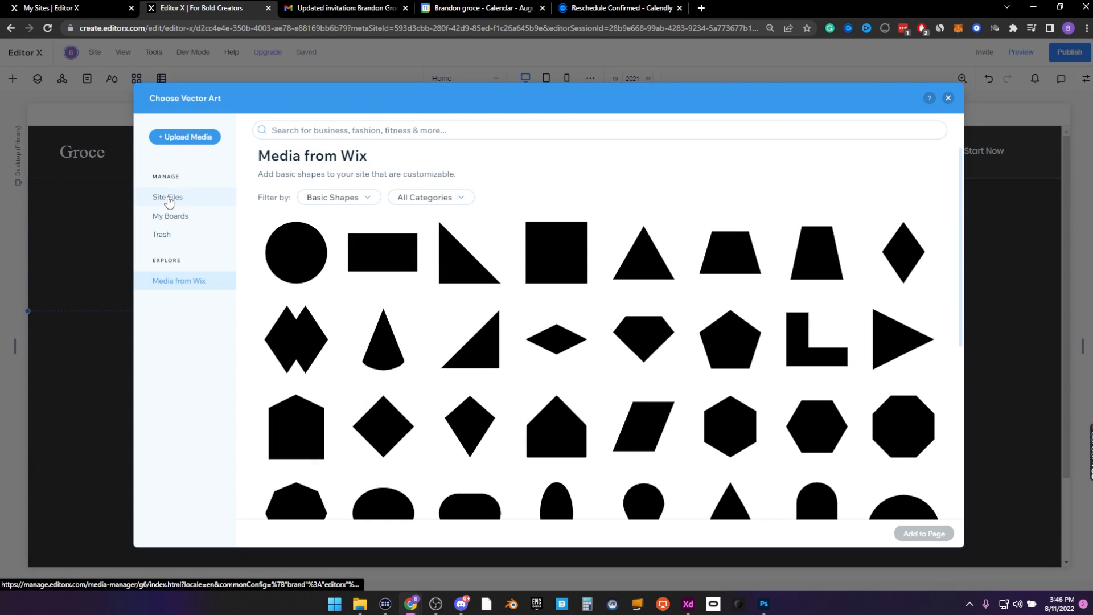
{"action": "left_click", "coordinate": [168, 199]}
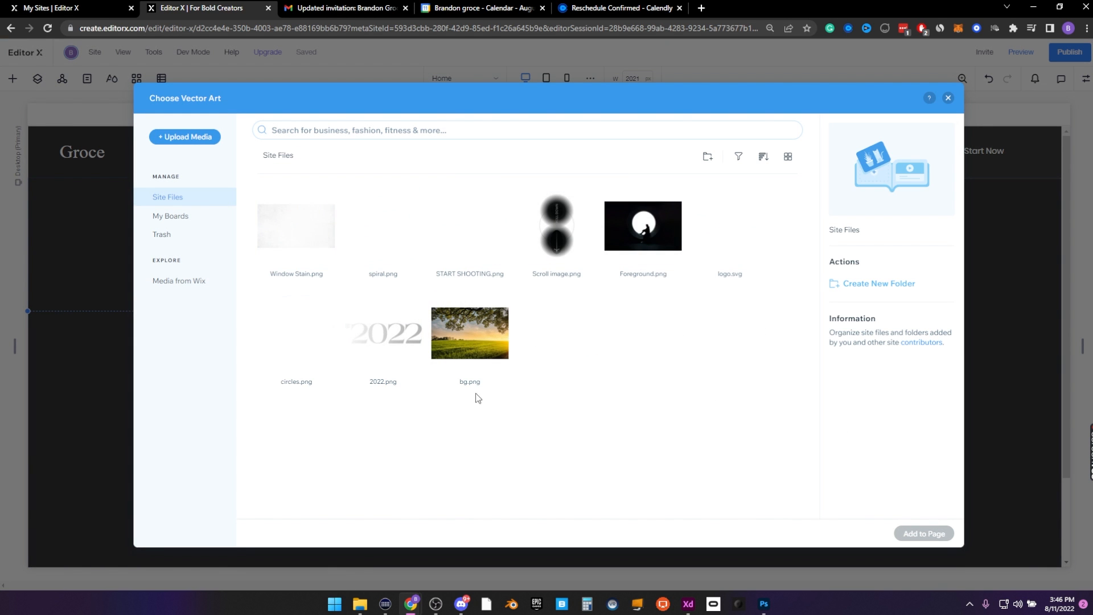
{"action": "left_click", "coordinate": [739, 249]}
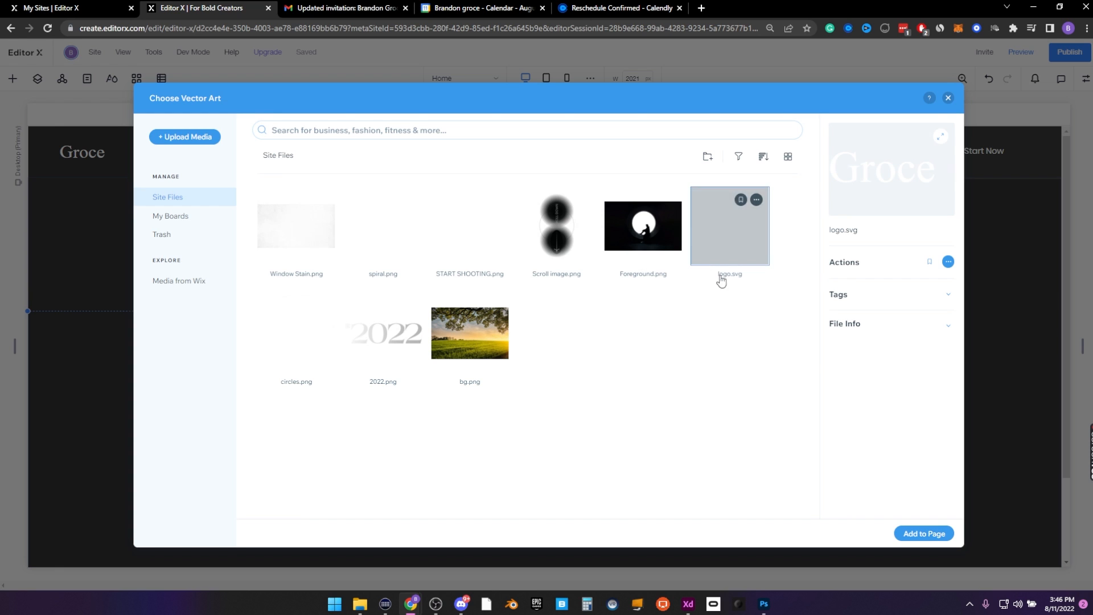
{"action": "left_click", "coordinate": [924, 534]}
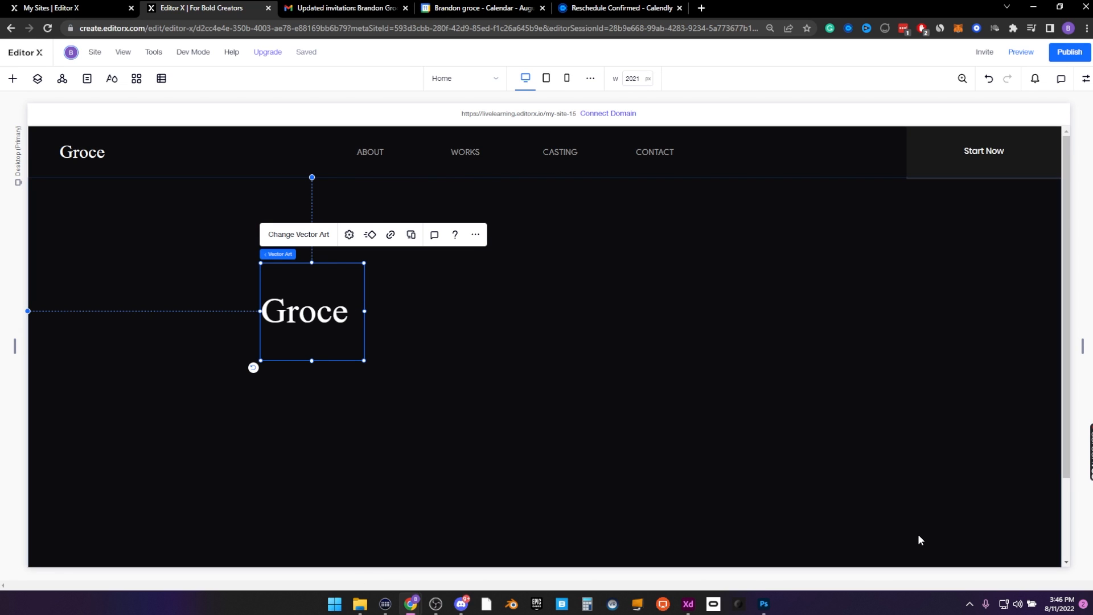
Inspect the header section's grid layout in advanced mode, leaving it without changes
{"action": "left_click_drag", "start_coordinate": [309, 313], "coordinate": [258, 154]}
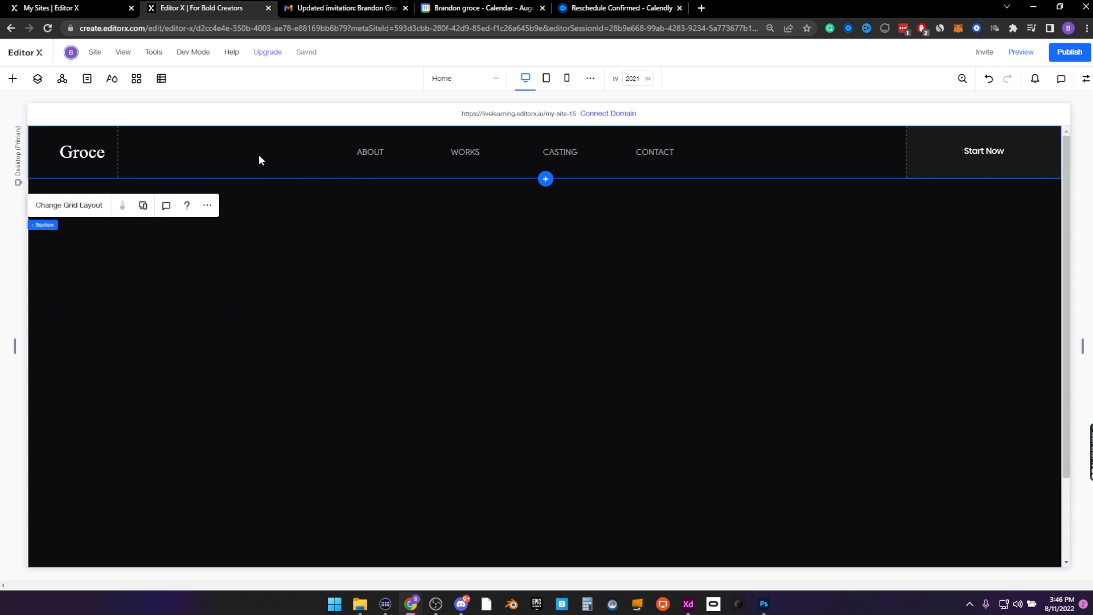
{"action": "left_click", "coordinate": [63, 205]}
{"action": "left_click", "coordinate": [552, 345]}
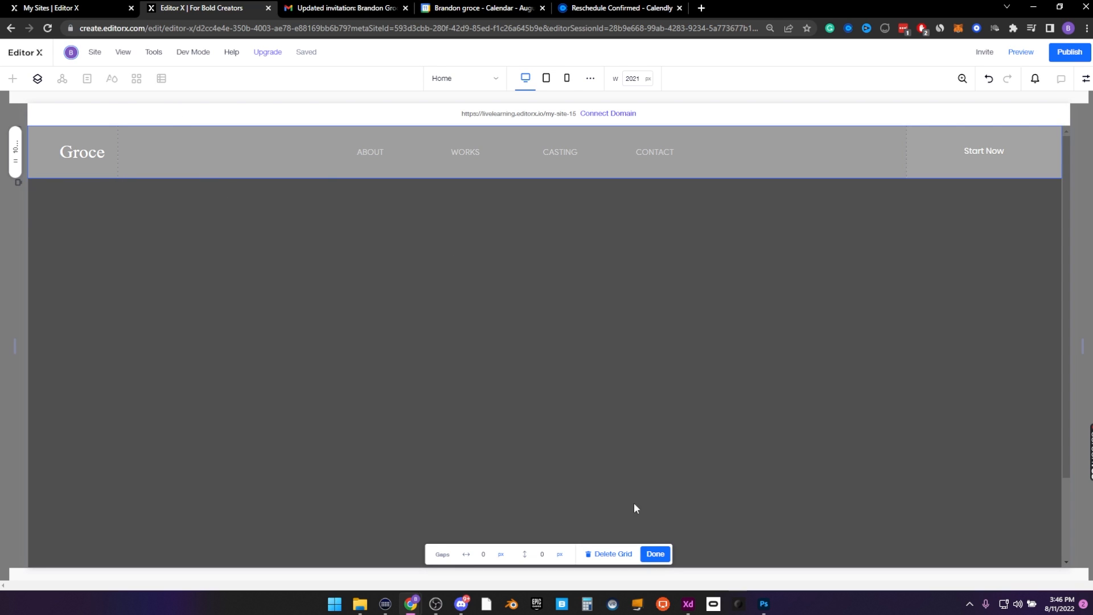
{"action": "left_click", "coordinate": [655, 554]}
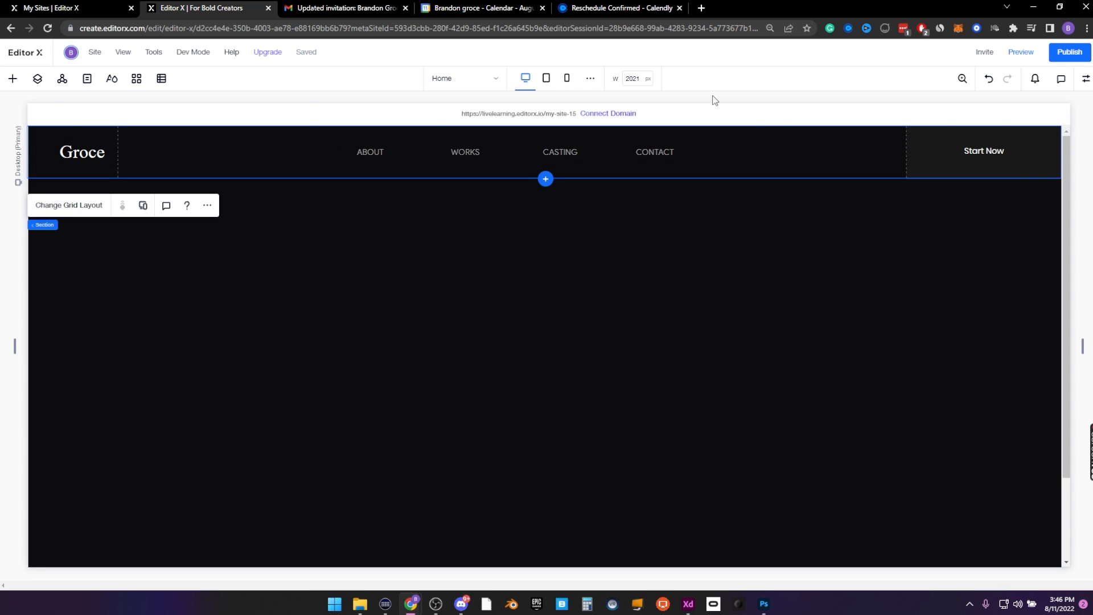
{"action": "left_click", "coordinate": [63, 206]}
{"action": "left_click", "coordinate": [548, 351]}
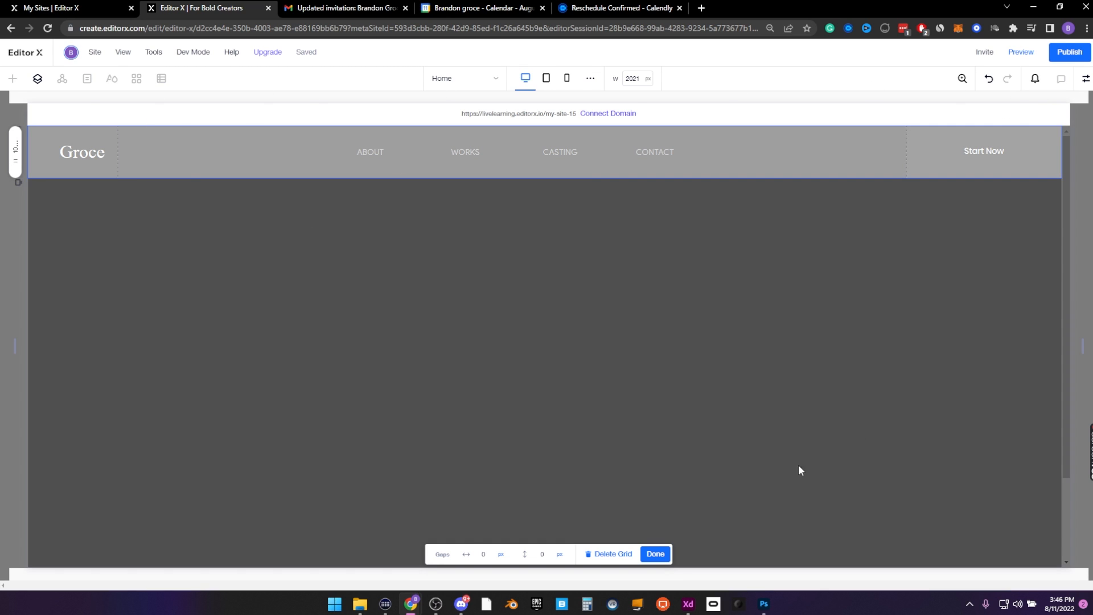
{"action": "left_click", "coordinate": [655, 554]}
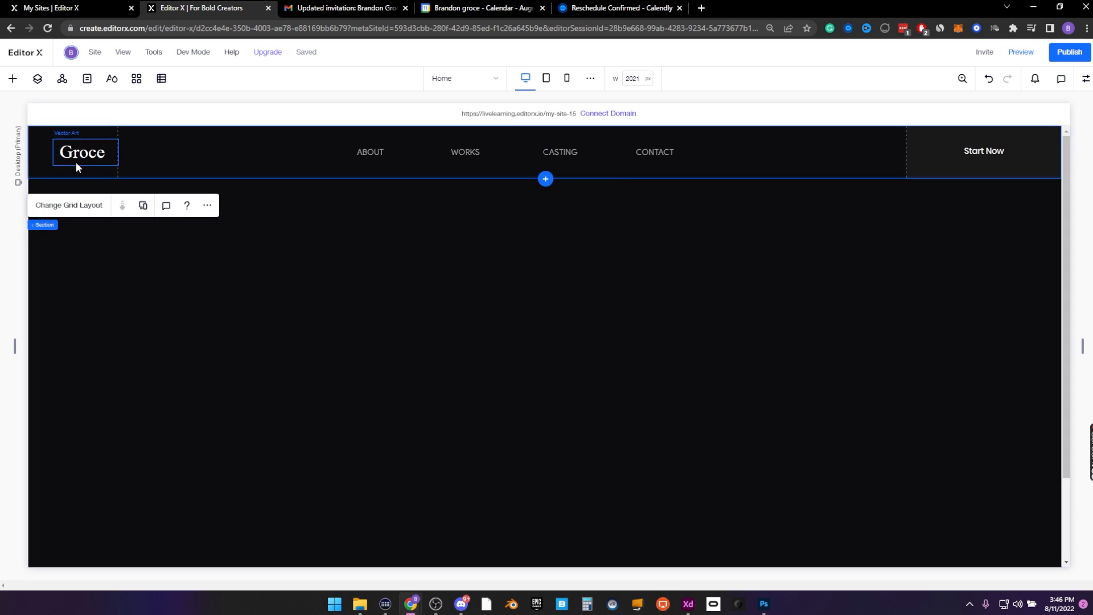
Check the page's layer order and move the header section below the blank section
{"action": "left_click", "coordinate": [40, 78]}
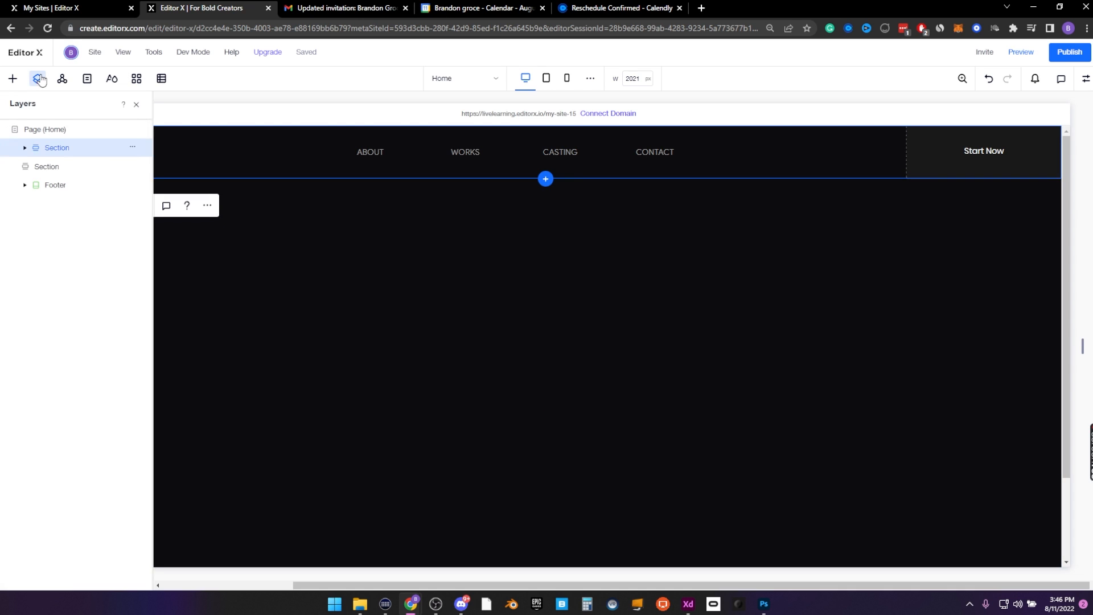
{"action": "left_click", "coordinate": [138, 106]}
{"action": "scroll", "coordinate": [110, 480], "scroll_direction": "down", "scroll_amount": 3}
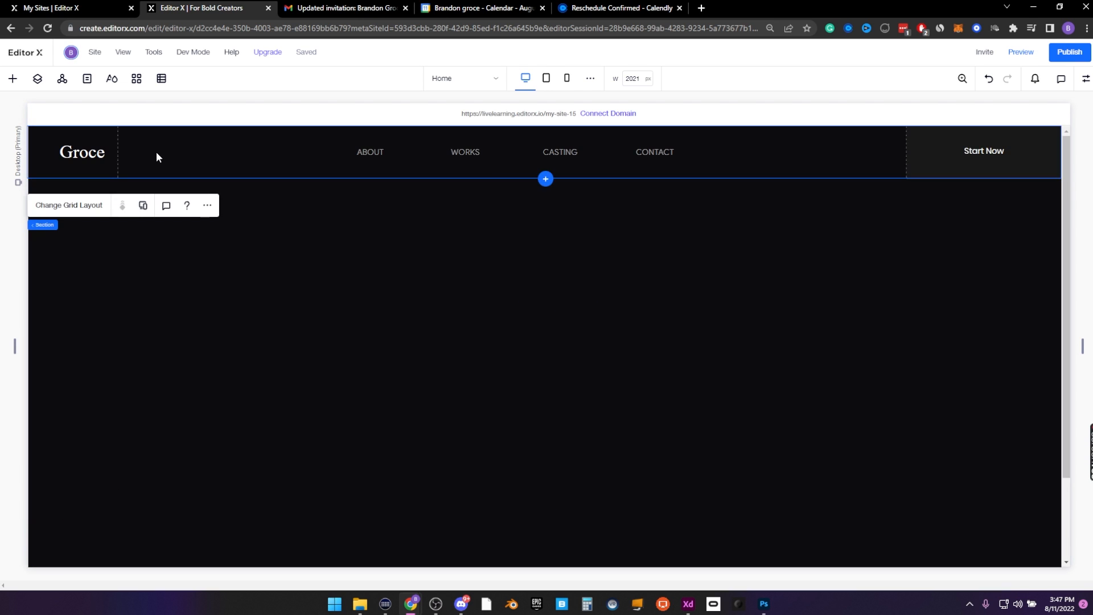
{"action": "key", "text": "Delete"}
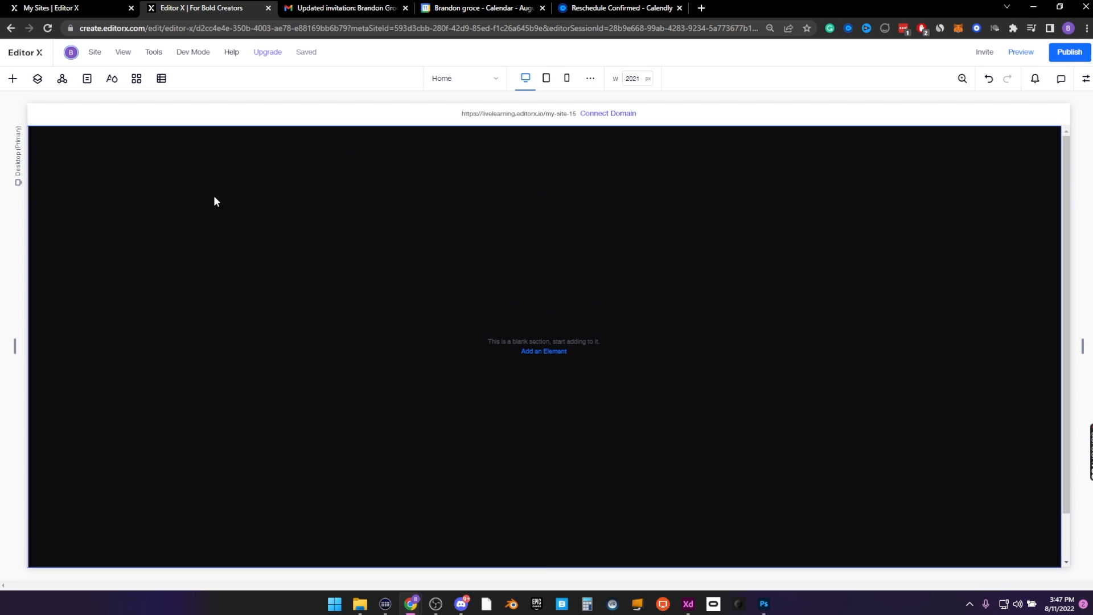
{"action": "left_click", "coordinate": [214, 196]}
{"action": "scroll", "coordinate": [335, 307], "scroll_direction": "down", "scroll_amount": 2}
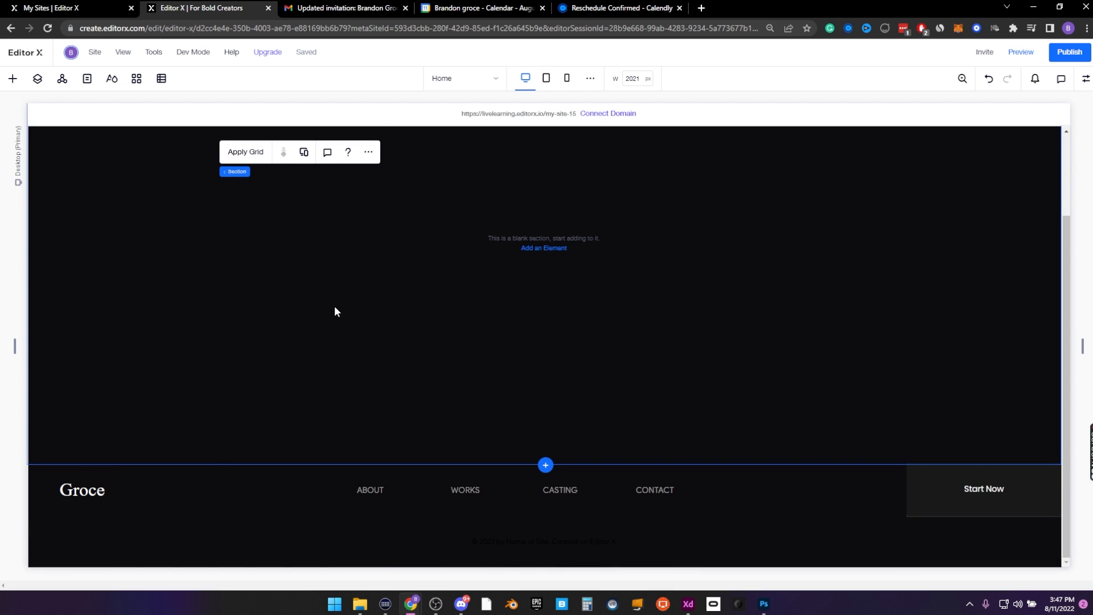
Examine the header grid's row height and column widths in advanced mode, including the logo column's width setting
{"action": "left_click", "coordinate": [289, 496]}
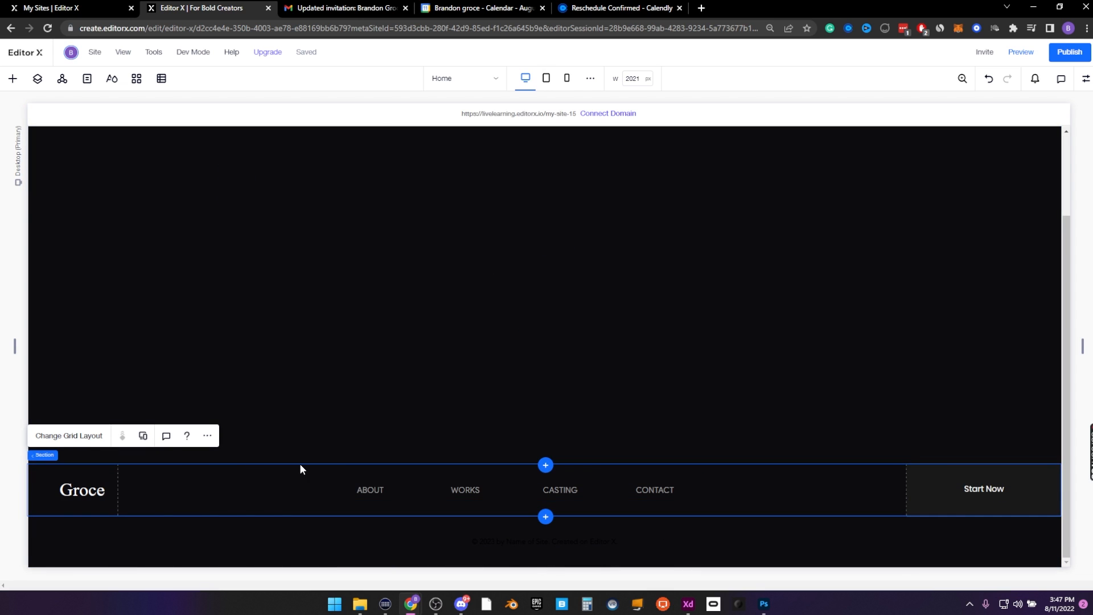
{"action": "left_click", "coordinate": [69, 438]}
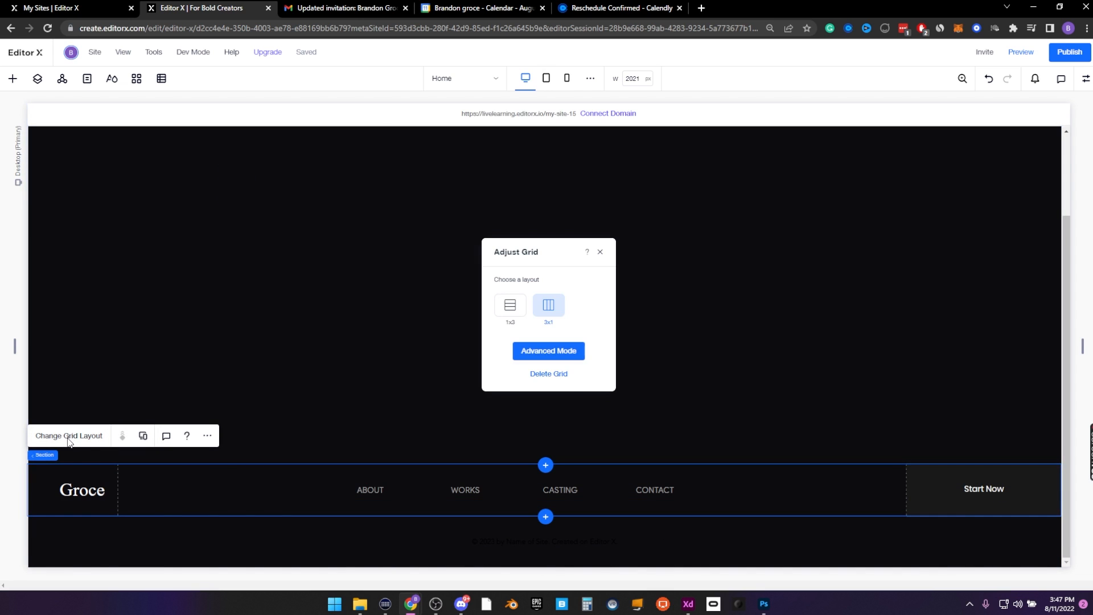
{"action": "left_click", "coordinate": [547, 354]}
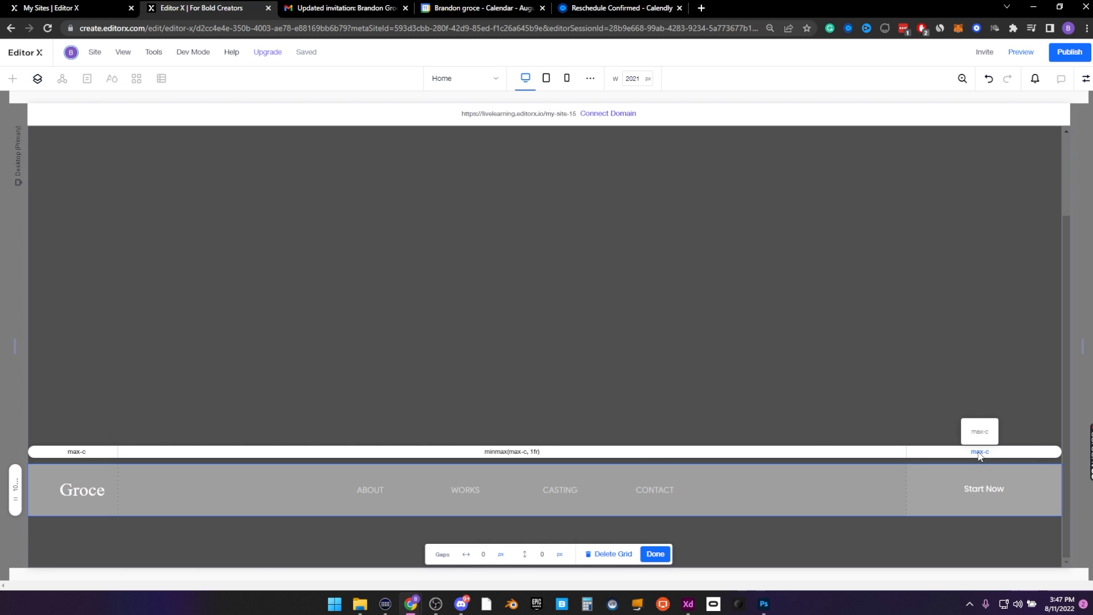
{"action": "left_click", "coordinate": [14, 490]}
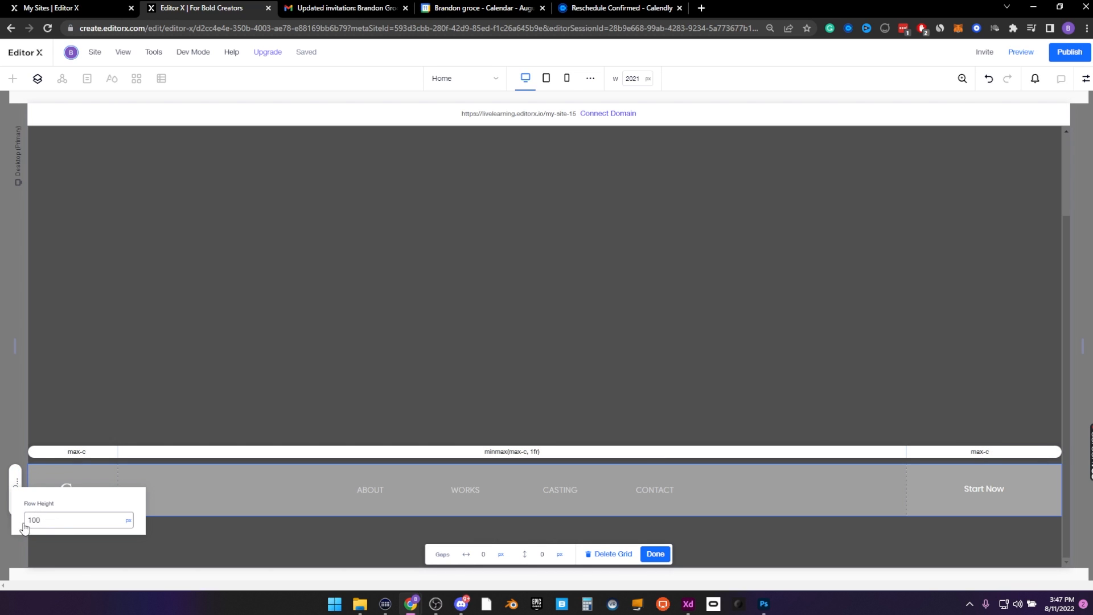
{"action": "left_click", "coordinate": [76, 452]}
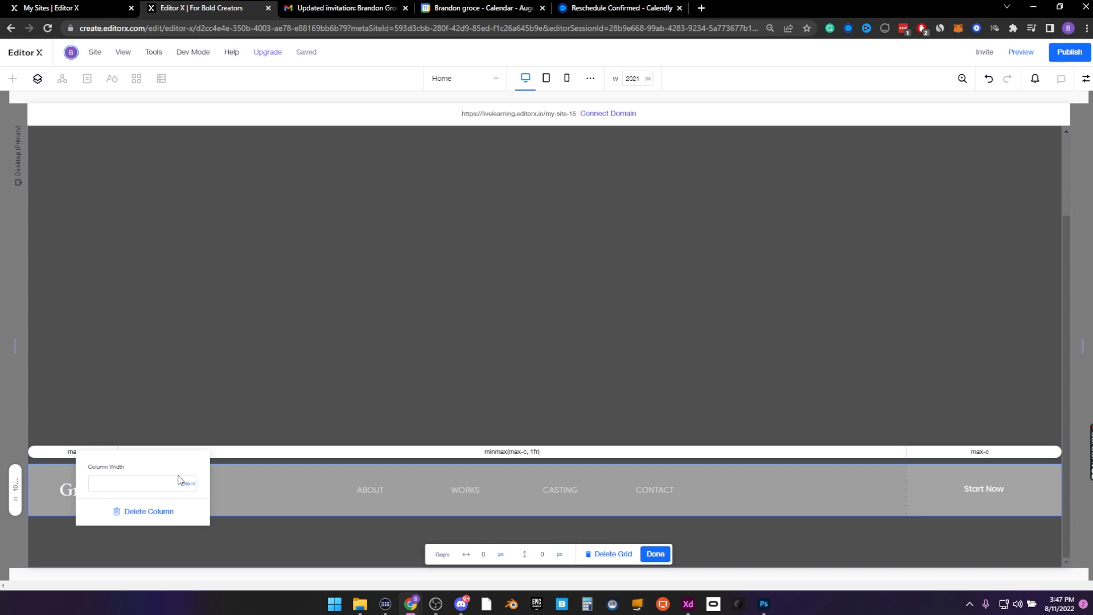
{"action": "left_click", "coordinate": [181, 390]}
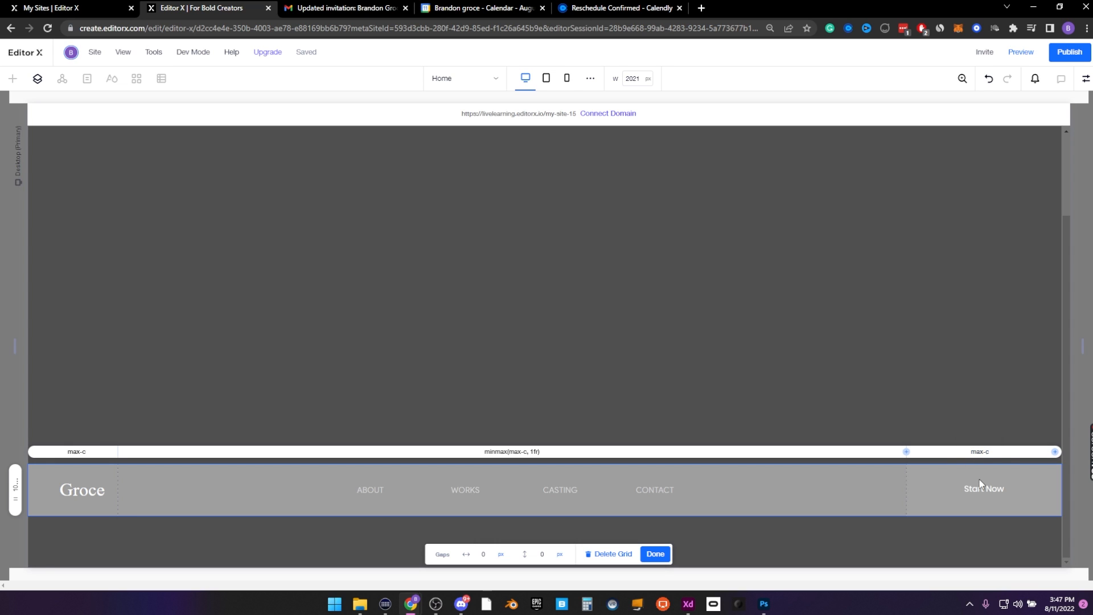
{"action": "left_click", "coordinate": [655, 554]}
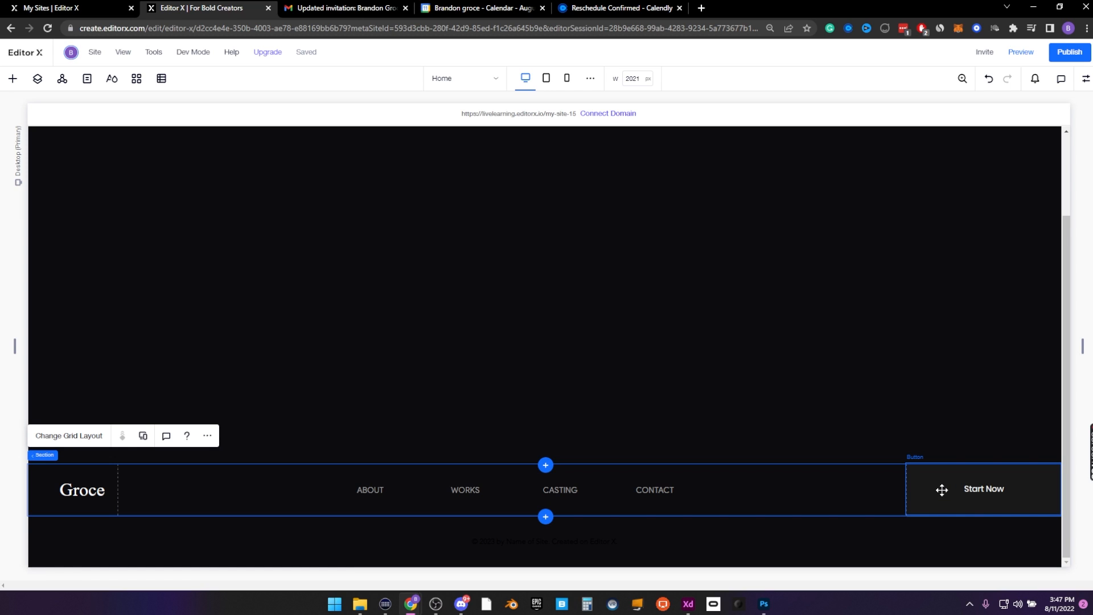
Check the design settings of the header's Start Now button
{"action": "left_click", "coordinate": [941, 490]}
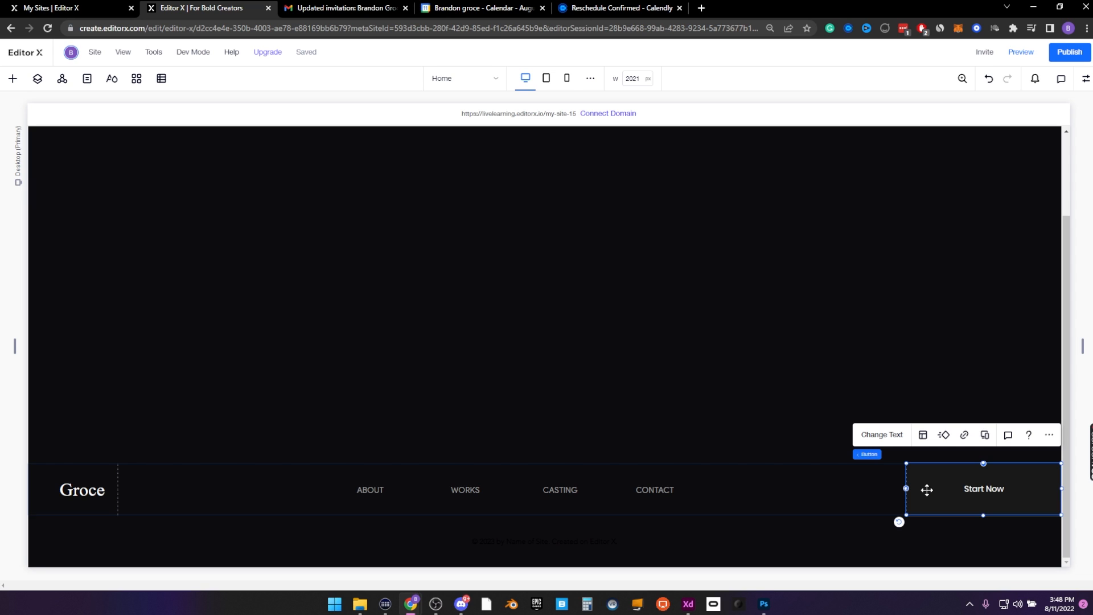
{"action": "left_click", "coordinate": [1086, 79]}
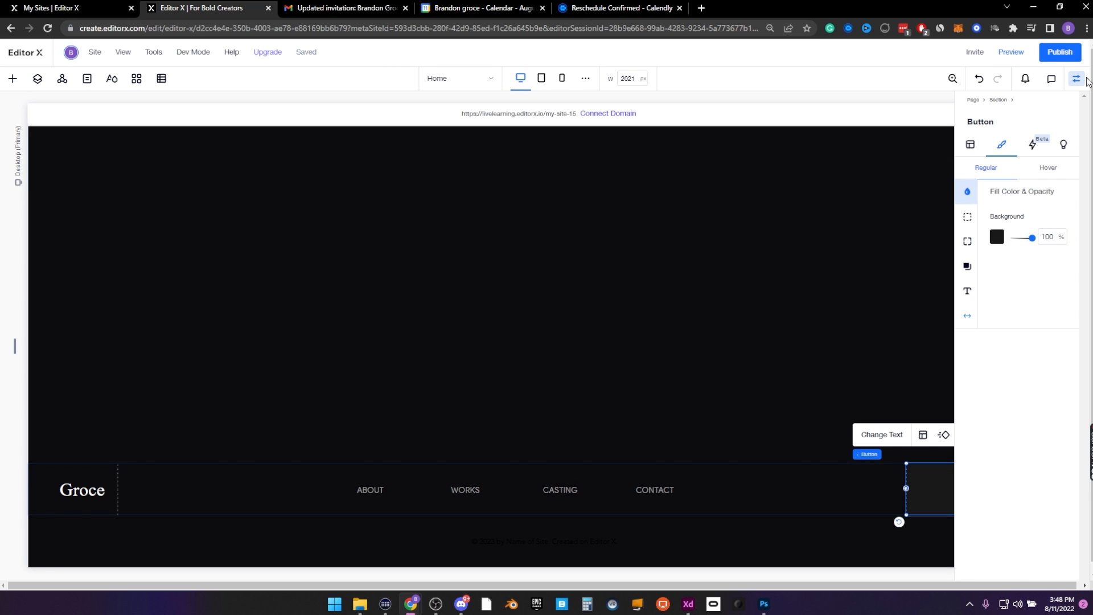
{"action": "left_click", "coordinate": [1077, 80]}
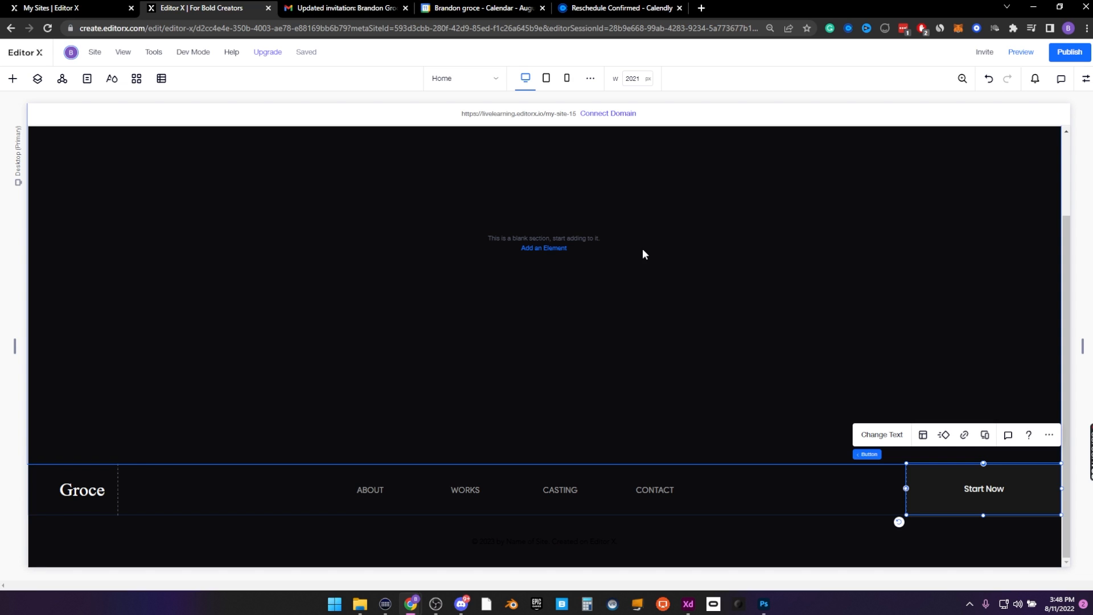
Undo moving the header section below the blank section, and select the blank section
{"action": "left_click", "coordinate": [688, 239]}
{"action": "key", "text": "ctrl+z"}
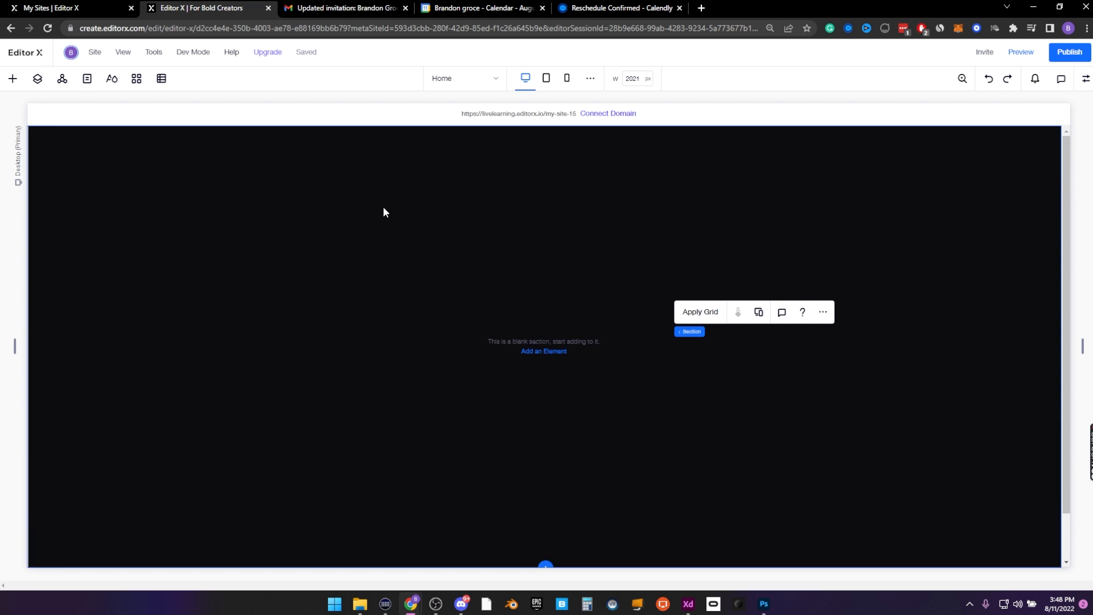
{"action": "scroll", "coordinate": [387, 219], "scroll_direction": "up", "scroll_amount": 2}
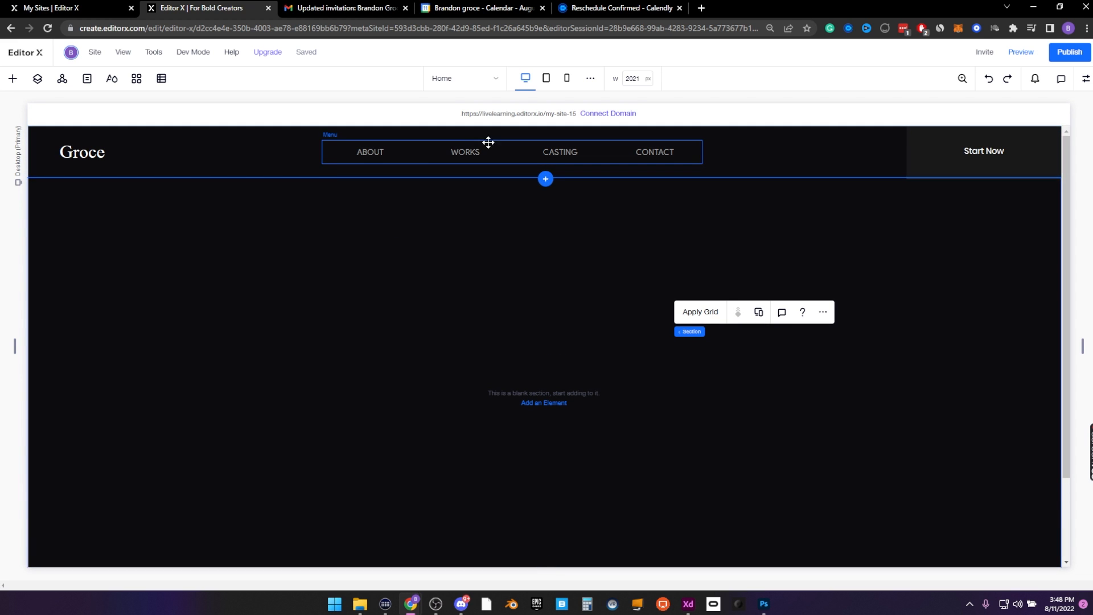
{"action": "left_click", "coordinate": [441, 306]}
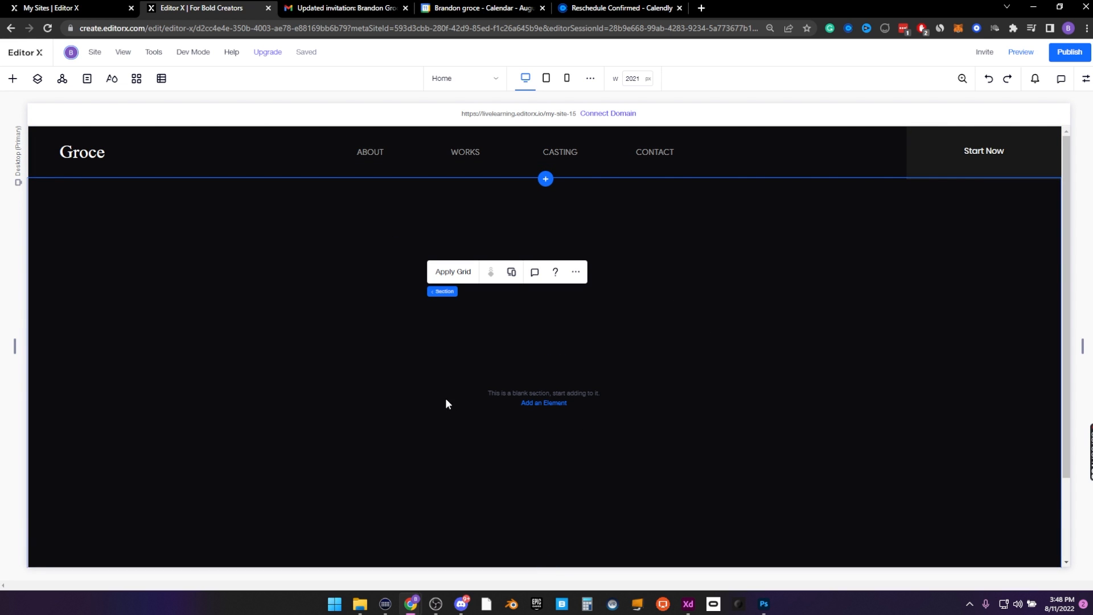
Switch to Adobe XD and review the hero design on the Web 1920 – 1 artboard as reference
{"action": "left_click_drag", "start_coordinate": [1092, 34], "coordinate": [395, 66]}
{"action": "double_click", "coordinate": [396, 70]}
{"action": "scroll", "coordinate": [360, 192], "scroll_direction": "down", "scroll_amount": 2}
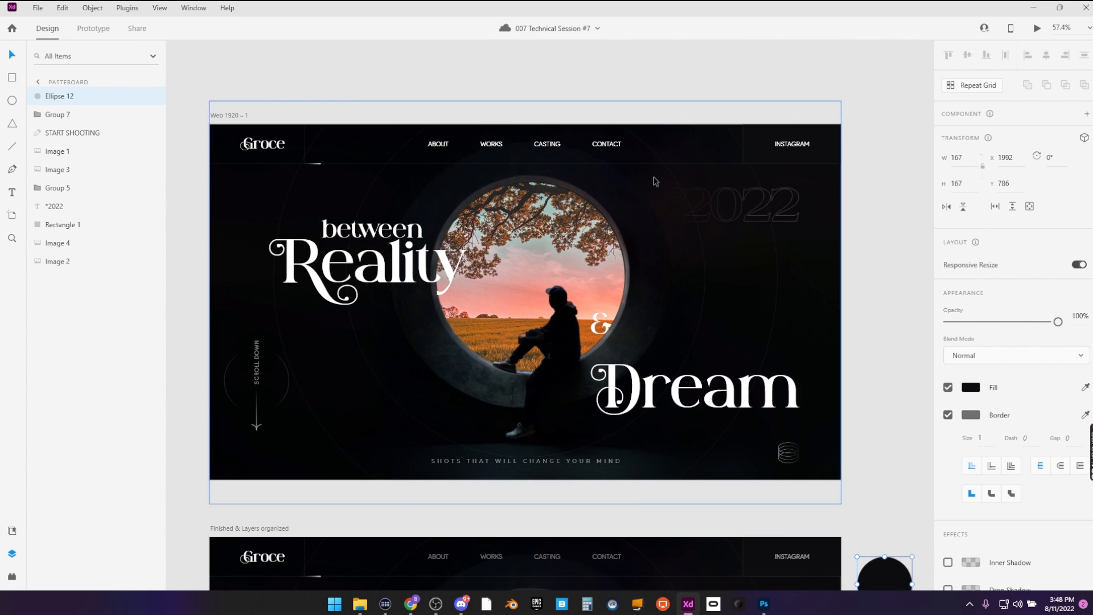
{"action": "left_click", "coordinate": [642, 269]}
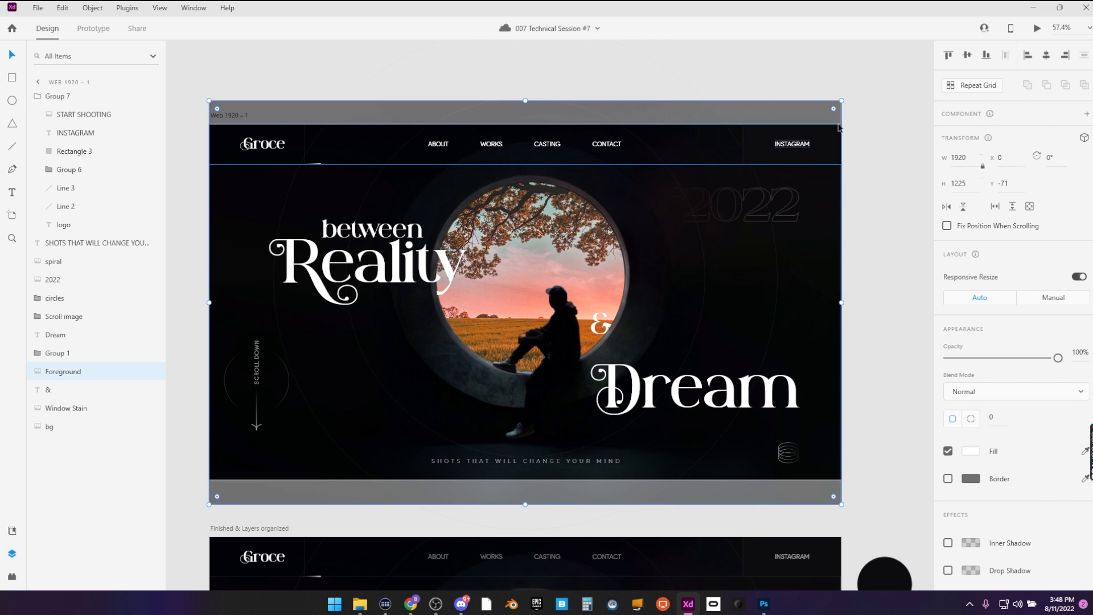
{"action": "left_click", "coordinate": [1032, 7]}
Quick-add an image to the blank section, move it toward the center and stretch it to fill the section
{"action": "right_click", "coordinate": [538, 336]}
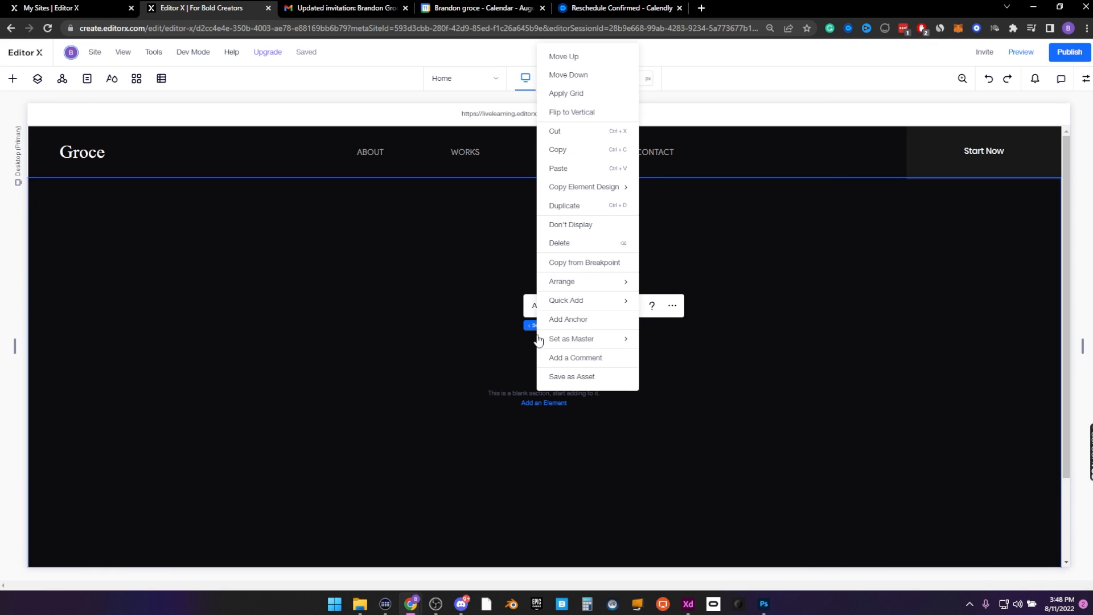
{"action": "mouse_move", "coordinate": [557, 309]}
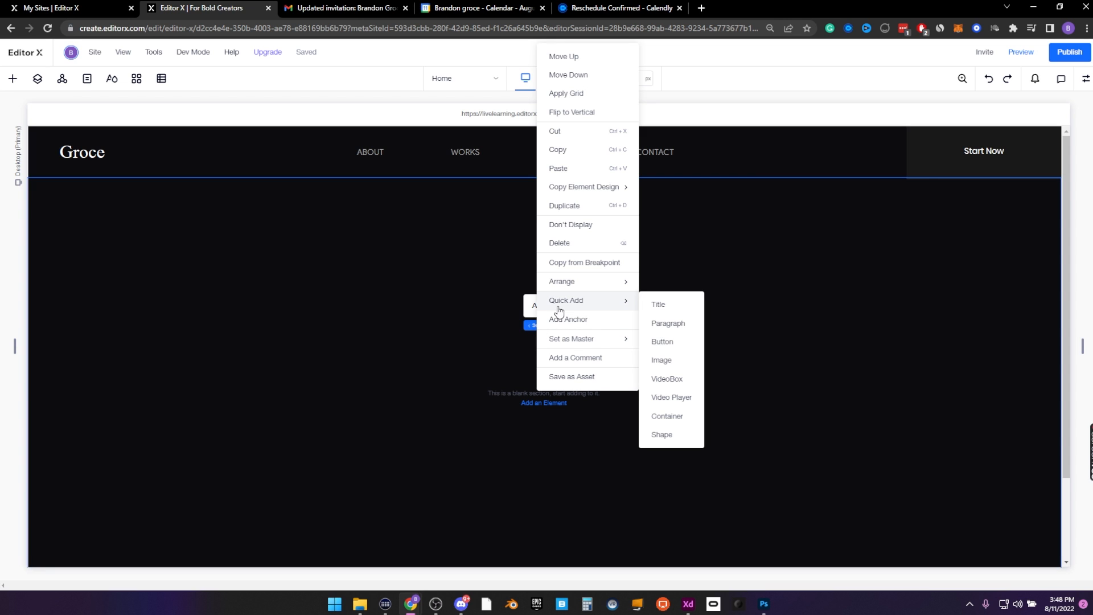
{"action": "left_click", "coordinate": [681, 360]}
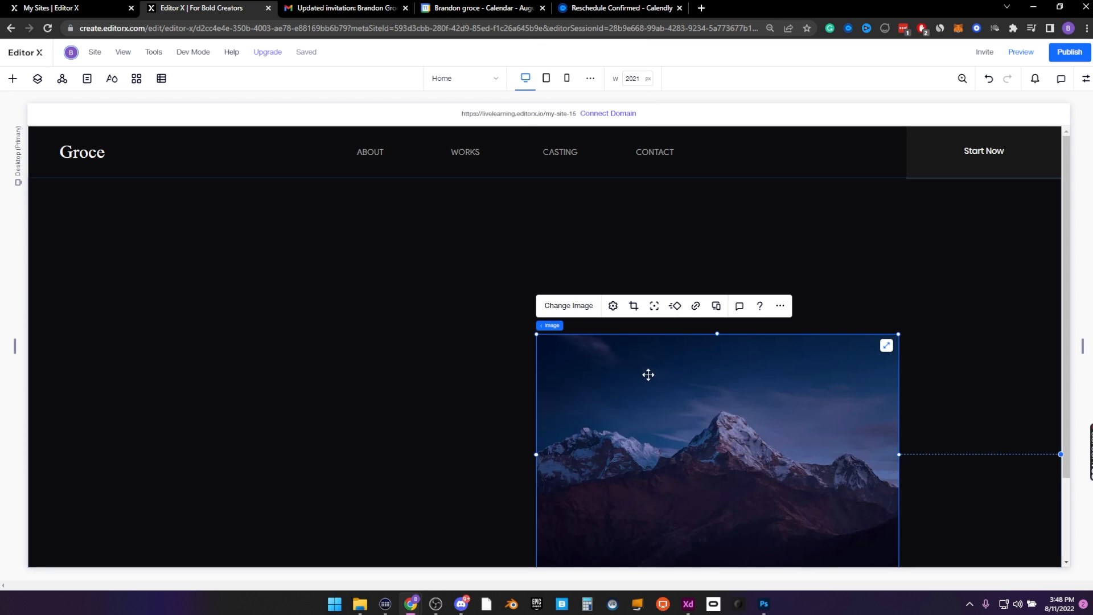
{"action": "left_click_drag", "start_coordinate": [646, 374], "coordinate": [478, 310]}
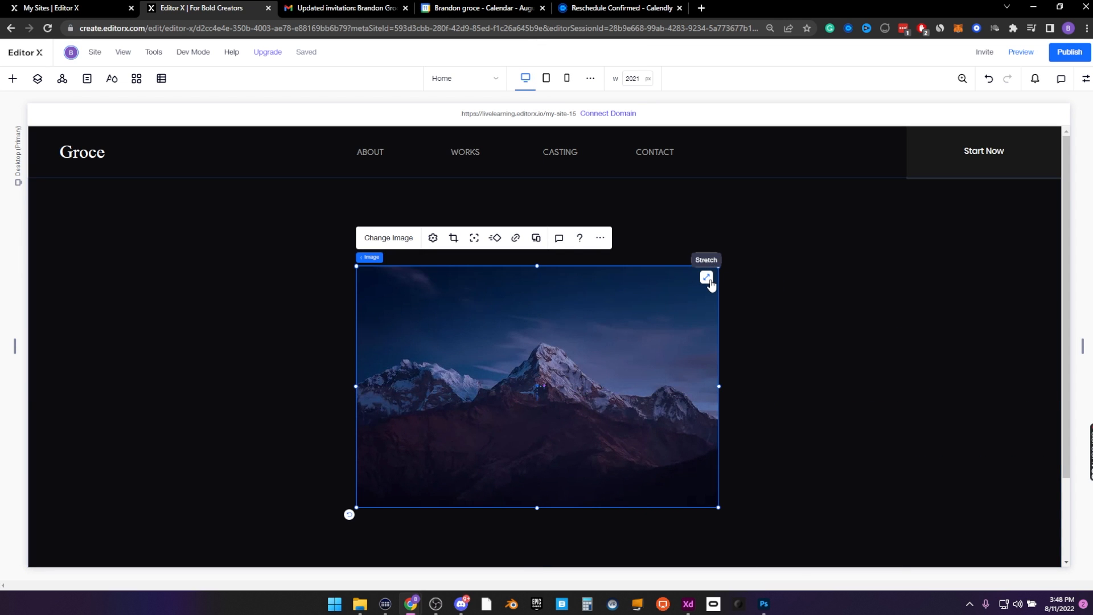
{"action": "left_click", "coordinate": [707, 278]}
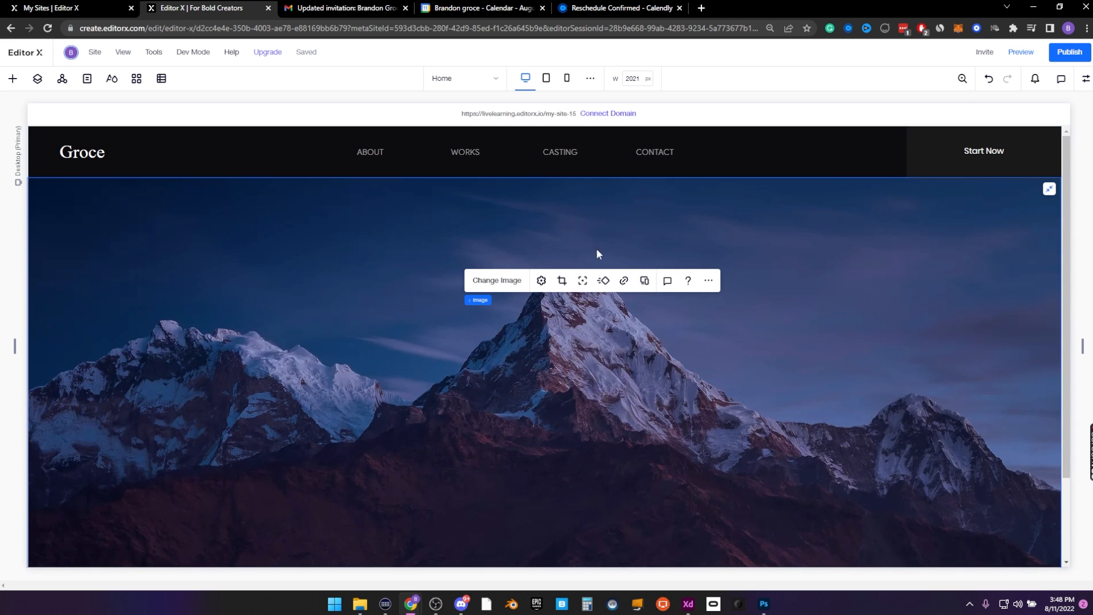
Replace the hero section's mountain image with Foreground.png from the site files
{"action": "left_click", "coordinate": [506, 282]}
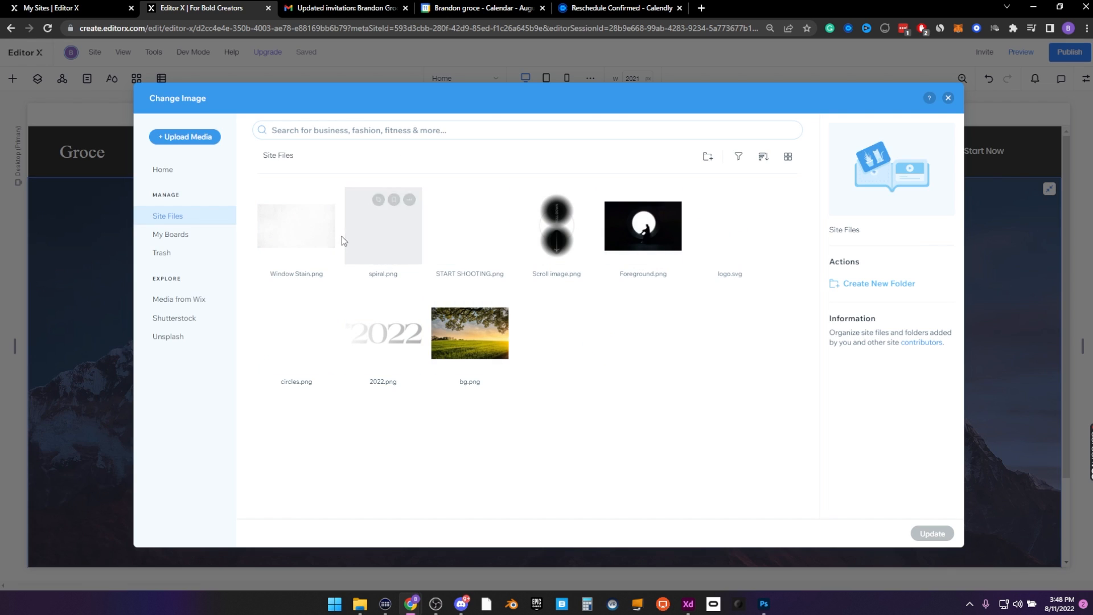
{"action": "left_click", "coordinate": [648, 243]}
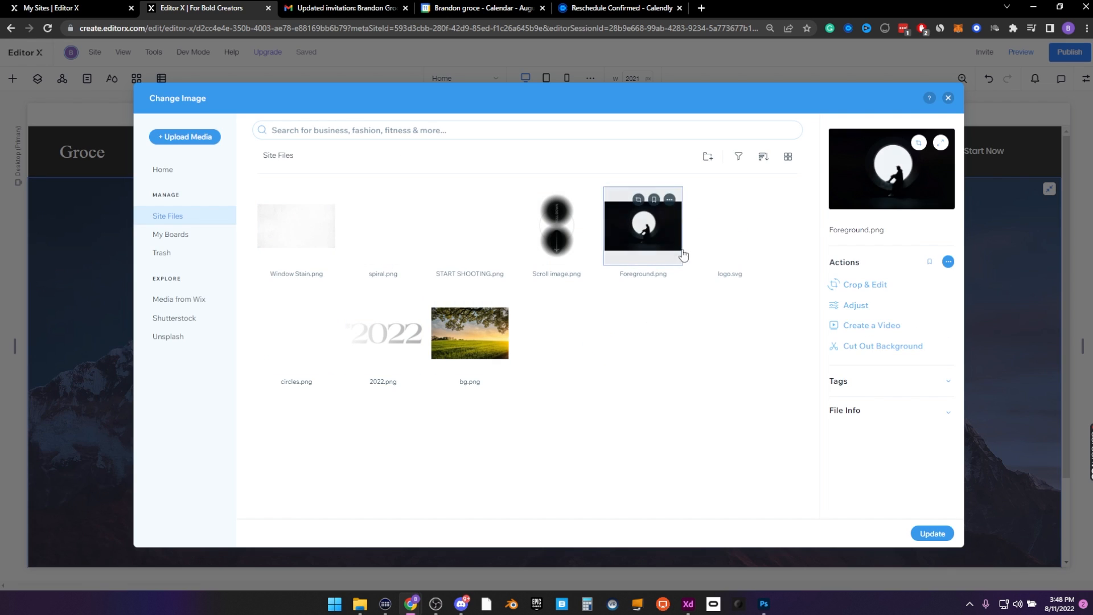
{"action": "left_click", "coordinate": [928, 534]}
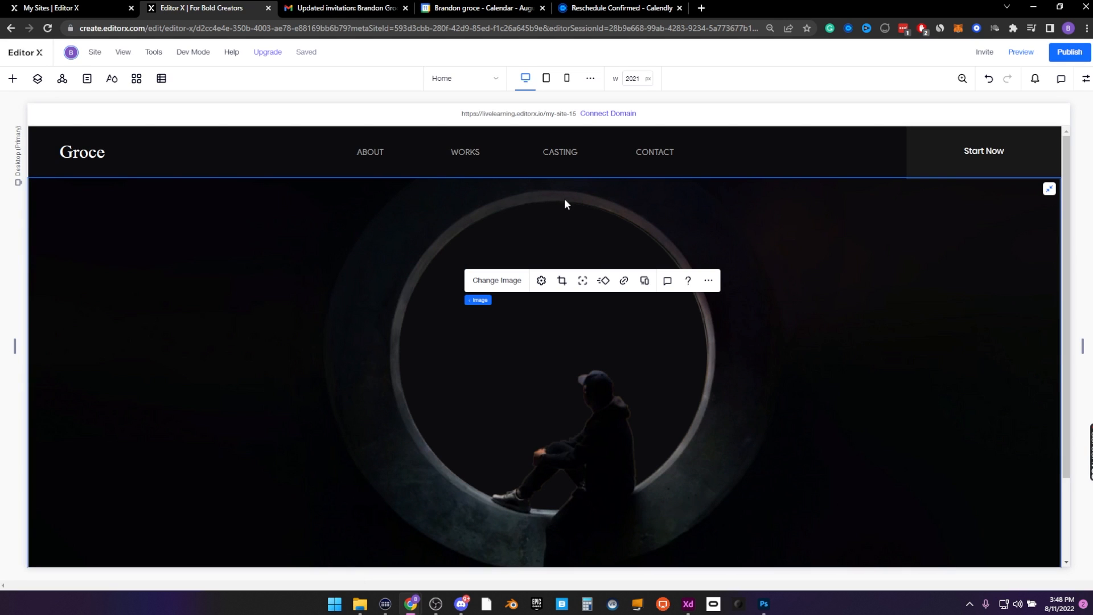
Reset the hero image in its settings so it is no longer stretched across the section
{"action": "left_click", "coordinate": [542, 281]}
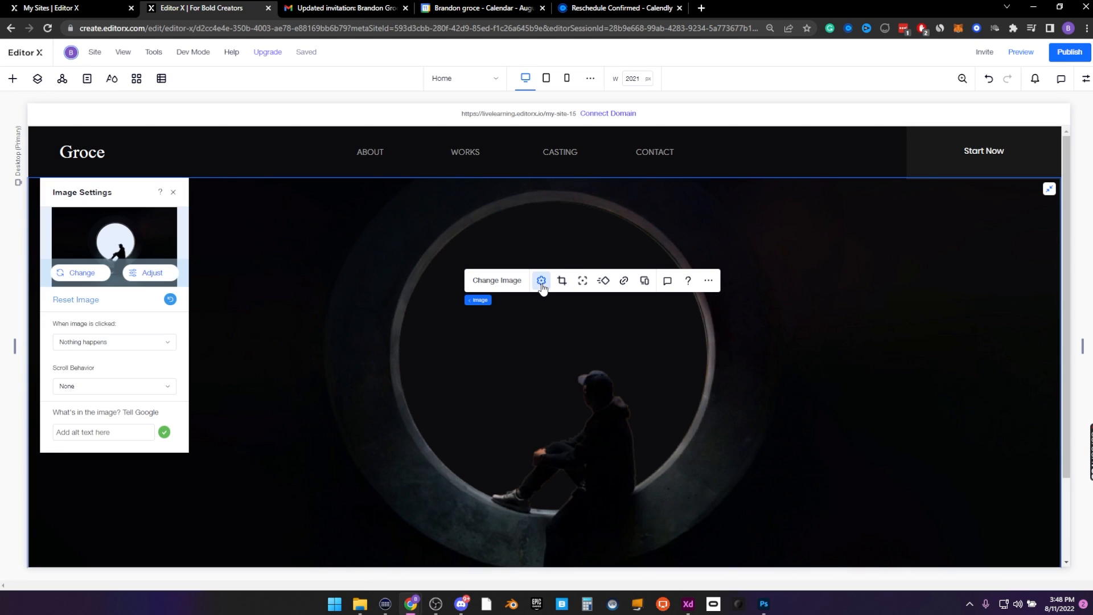
{"action": "left_click", "coordinate": [170, 299]}
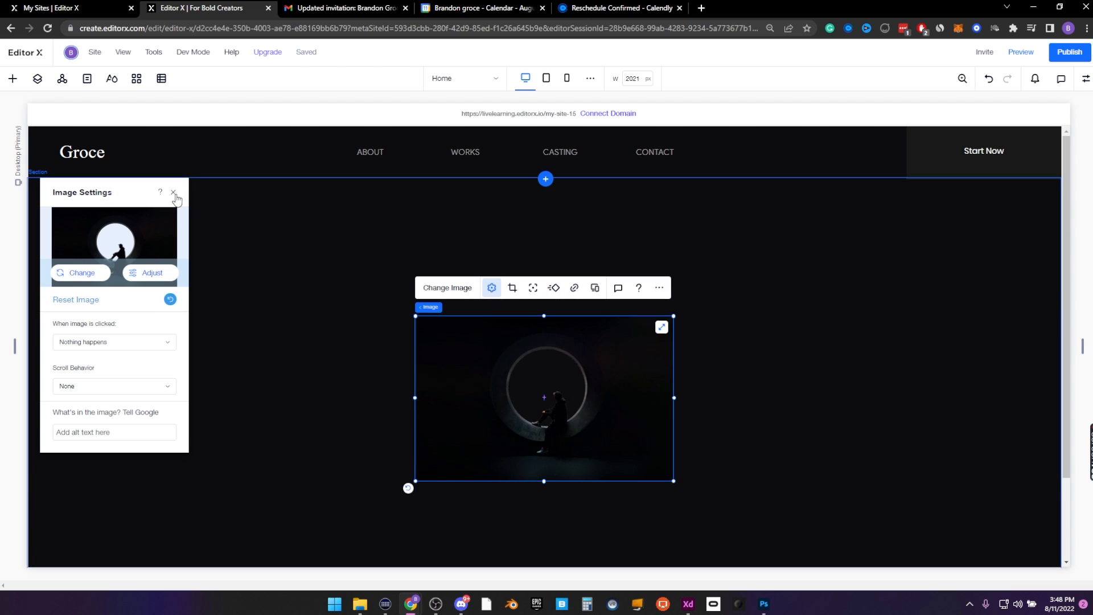
{"action": "left_click", "coordinate": [173, 192]}
Set the hero image's width to 100%
{"action": "left_click", "coordinate": [1085, 81]}
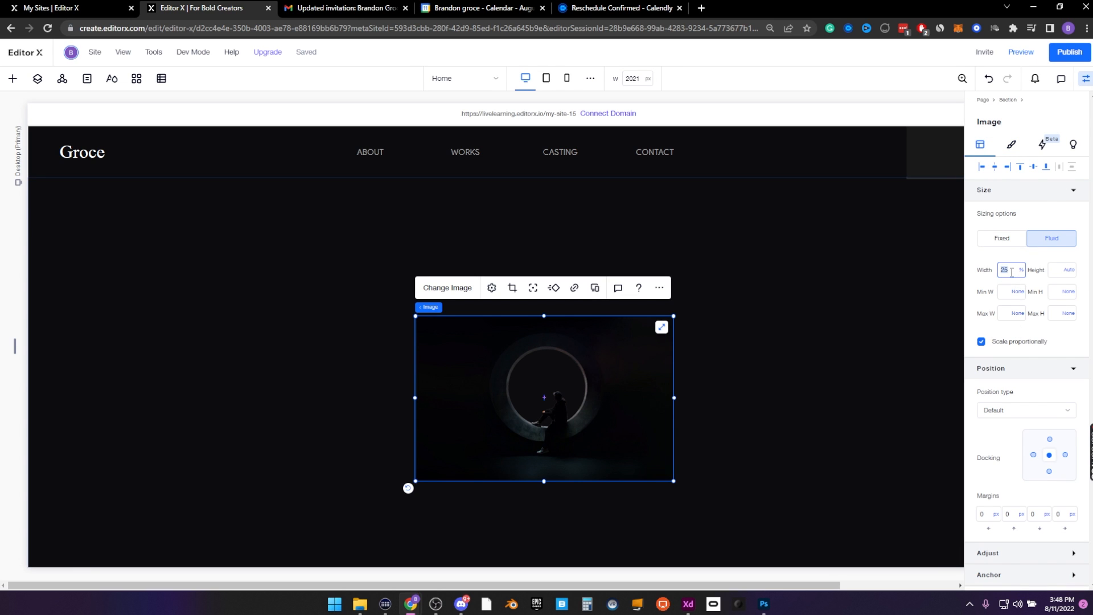
{"action": "key", "text": "Return"}
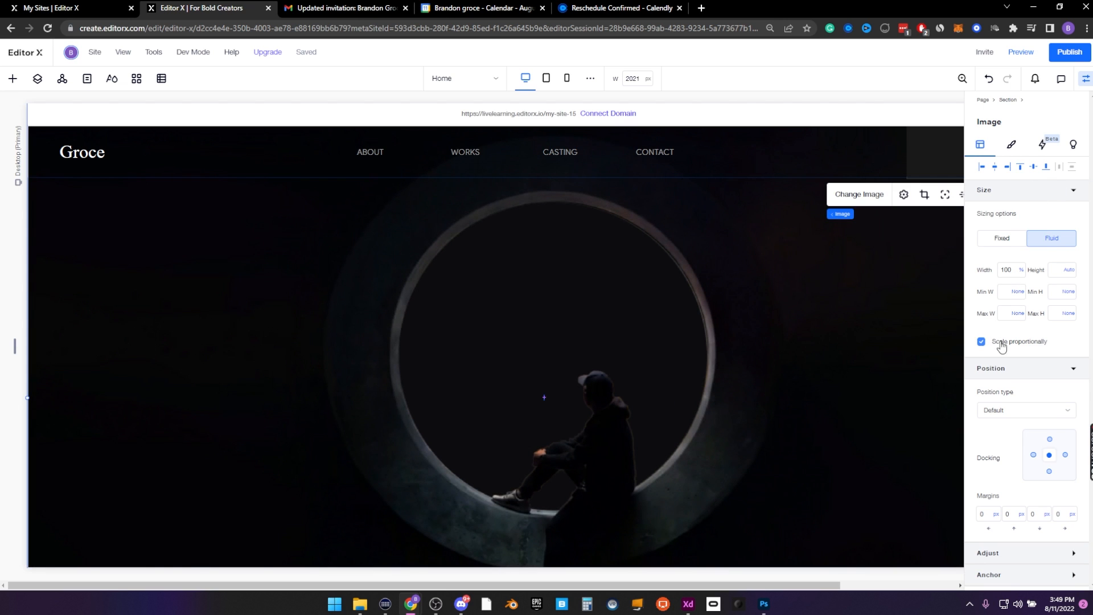
{"action": "left_click", "coordinate": [1086, 78]}
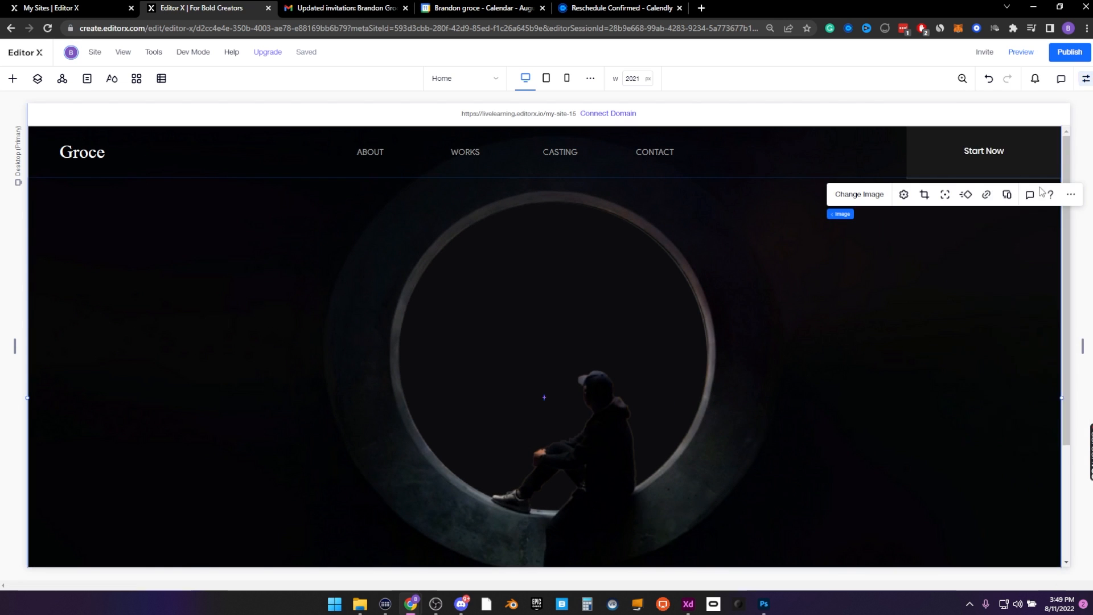
Examine how the enlarged hero image sits against the section's lower edge and the footer
{"action": "scroll", "coordinate": [683, 435], "scroll_direction": "down", "scroll_amount": 3}
{"action": "scroll", "coordinate": [529, 348], "scroll_direction": "down", "scroll_amount": 1}
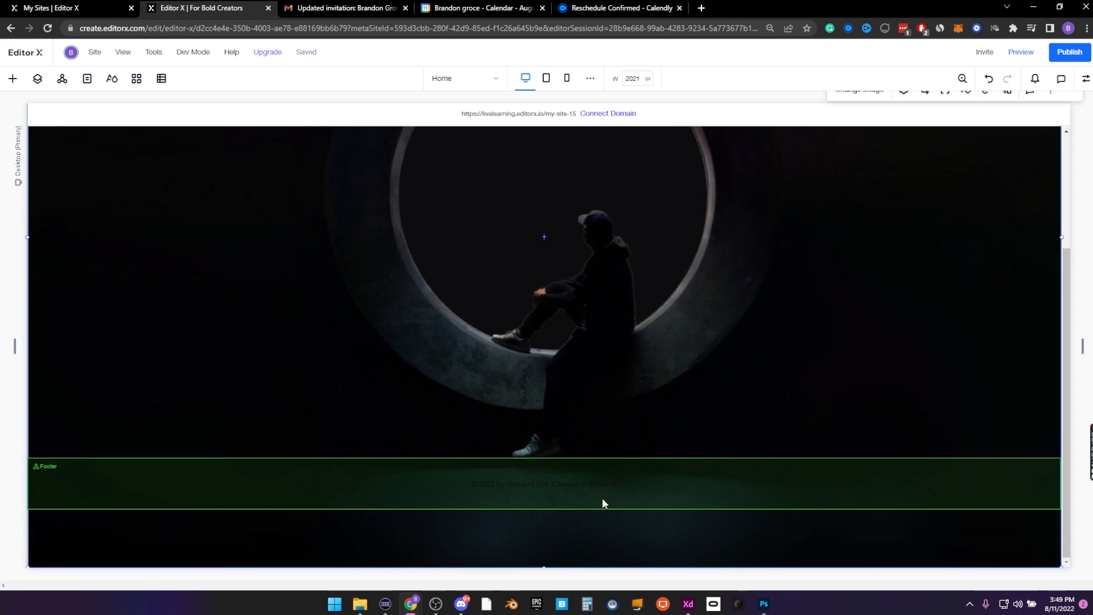
{"action": "left_click", "coordinate": [759, 488]}
{"action": "scroll", "coordinate": [322, 469], "scroll_direction": "up", "scroll_amount": 2}
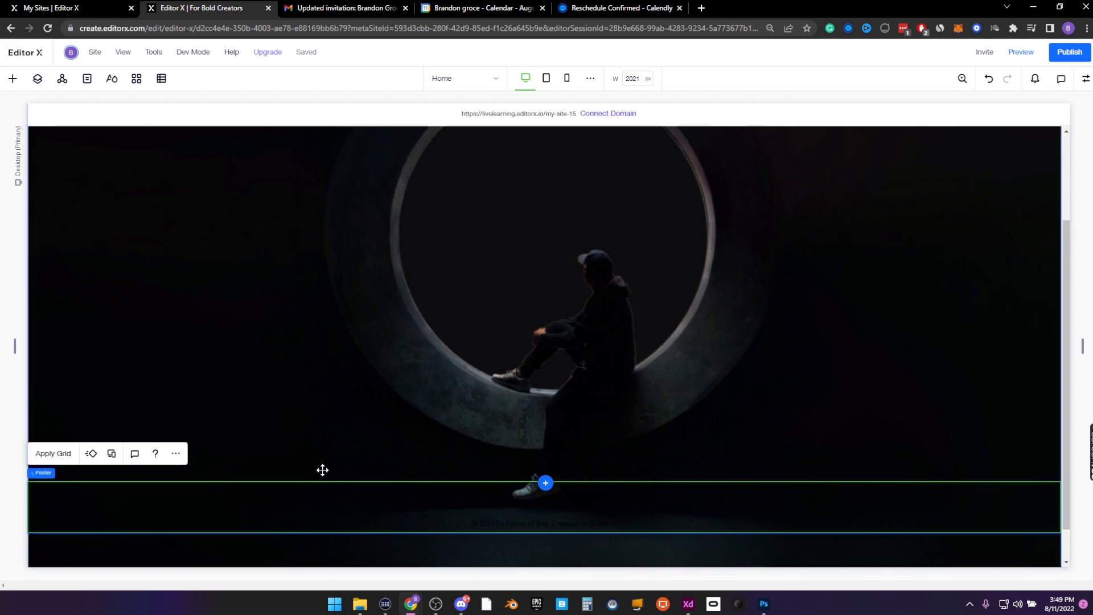
{"action": "scroll", "coordinate": [569, 399], "scroll_direction": "up", "scroll_amount": 2}
{"action": "left_click", "coordinate": [691, 378]}
{"action": "scroll", "coordinate": [557, 366], "scroll_direction": "down", "scroll_amount": 3}
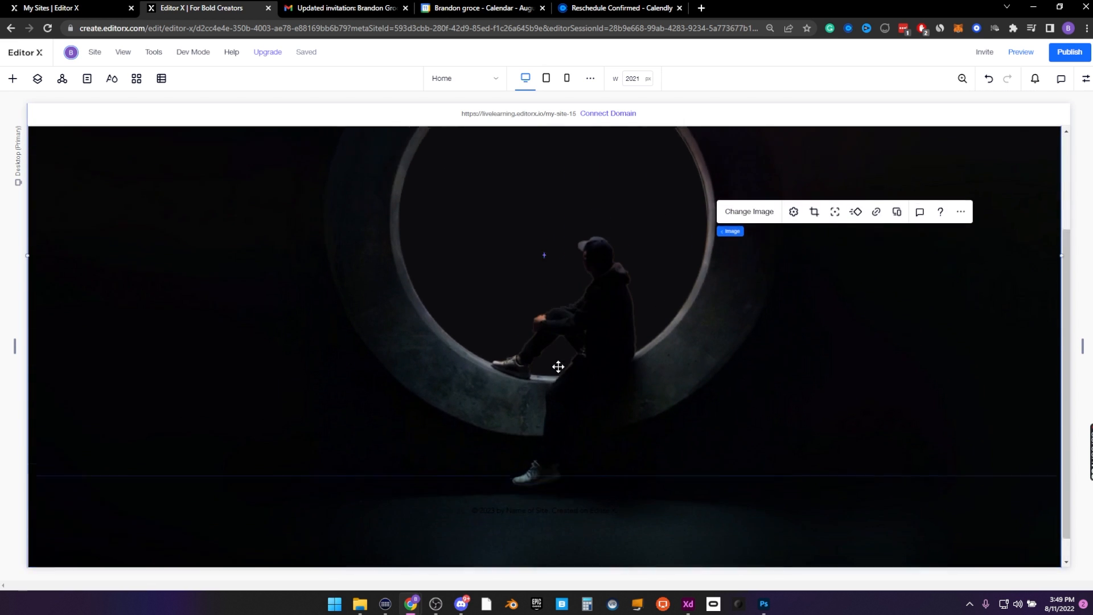
{"action": "left_click", "coordinate": [393, 475]}
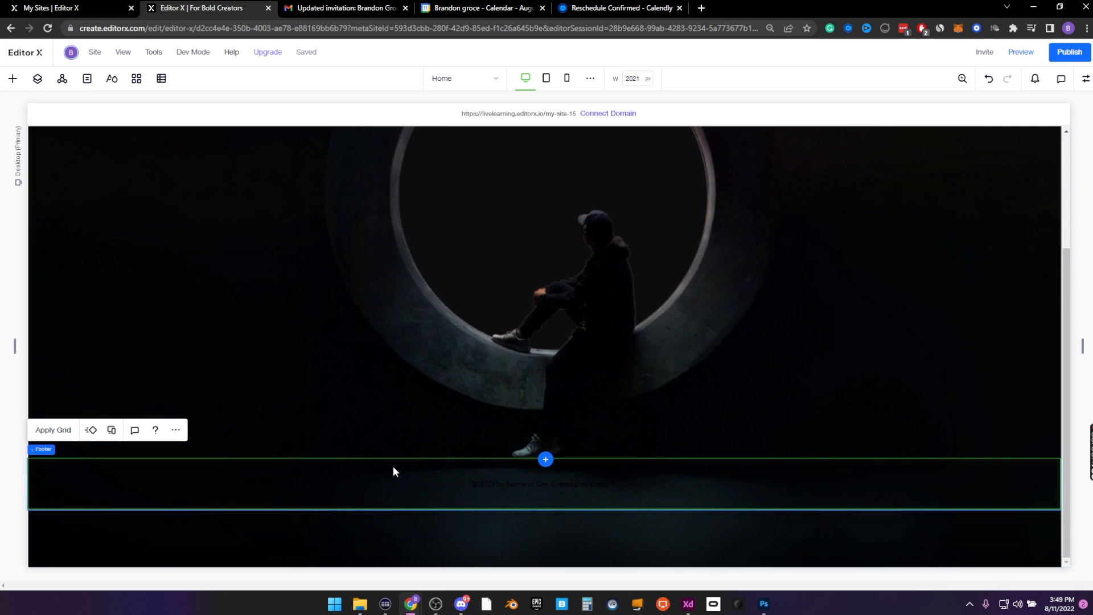
{"action": "left_click", "coordinate": [376, 507]}
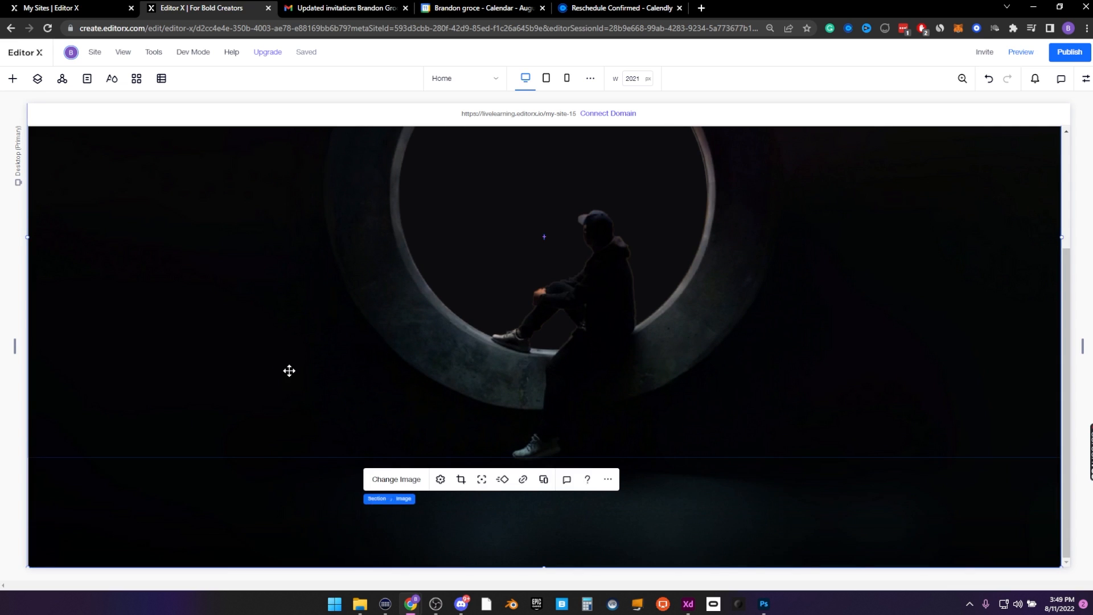
{"action": "scroll", "coordinate": [312, 388], "scroll_direction": "up", "scroll_amount": 3}
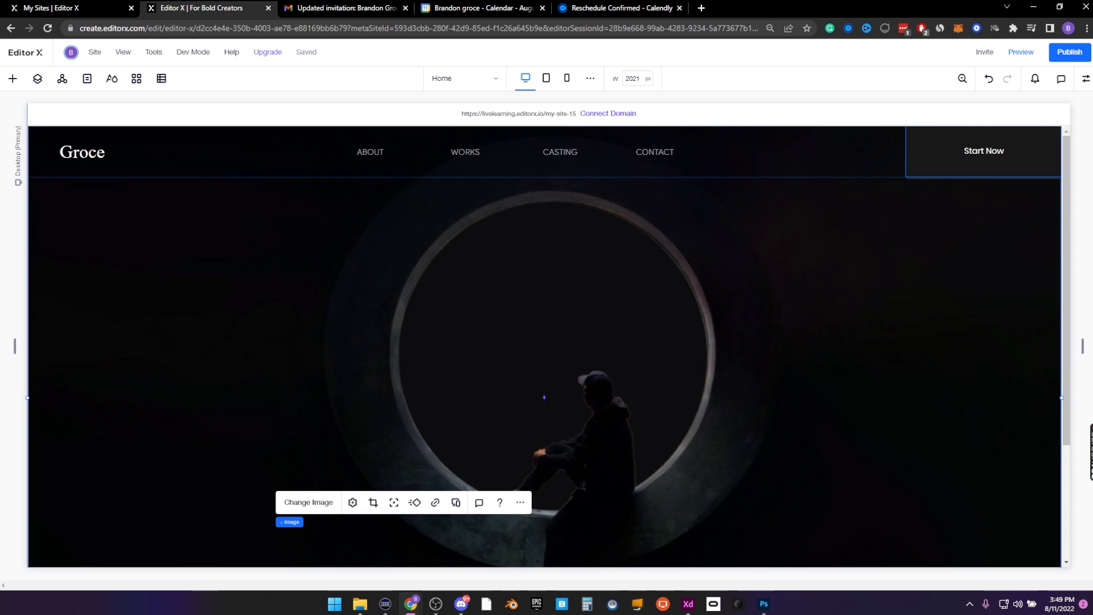
Check the hero section's height setting and set the image's height to 100%
{"action": "left_click", "coordinate": [1086, 79]}
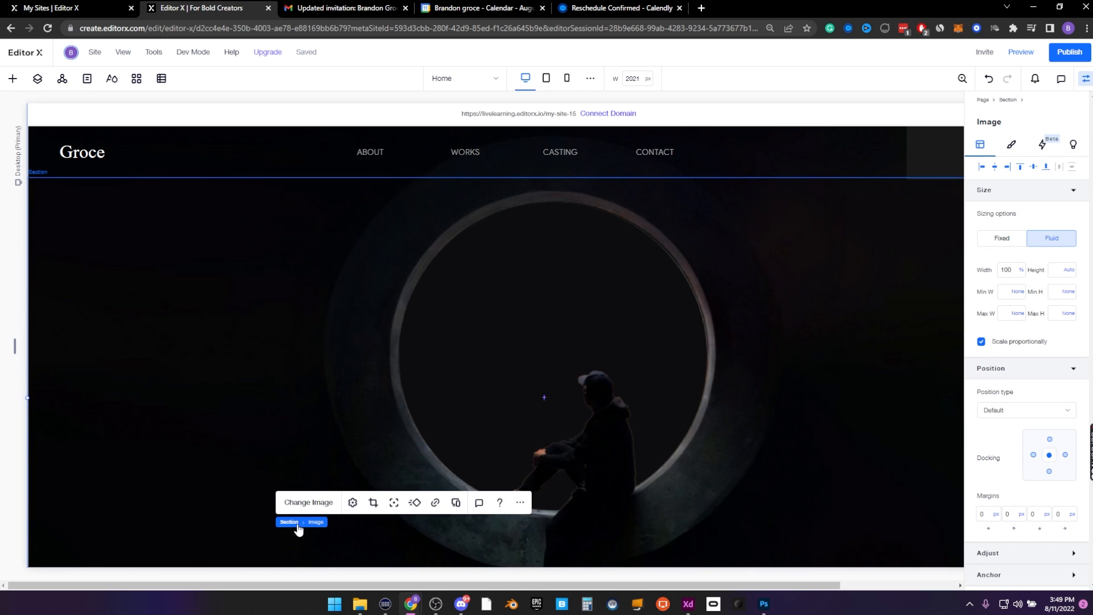
{"action": "left_click", "coordinate": [296, 522]}
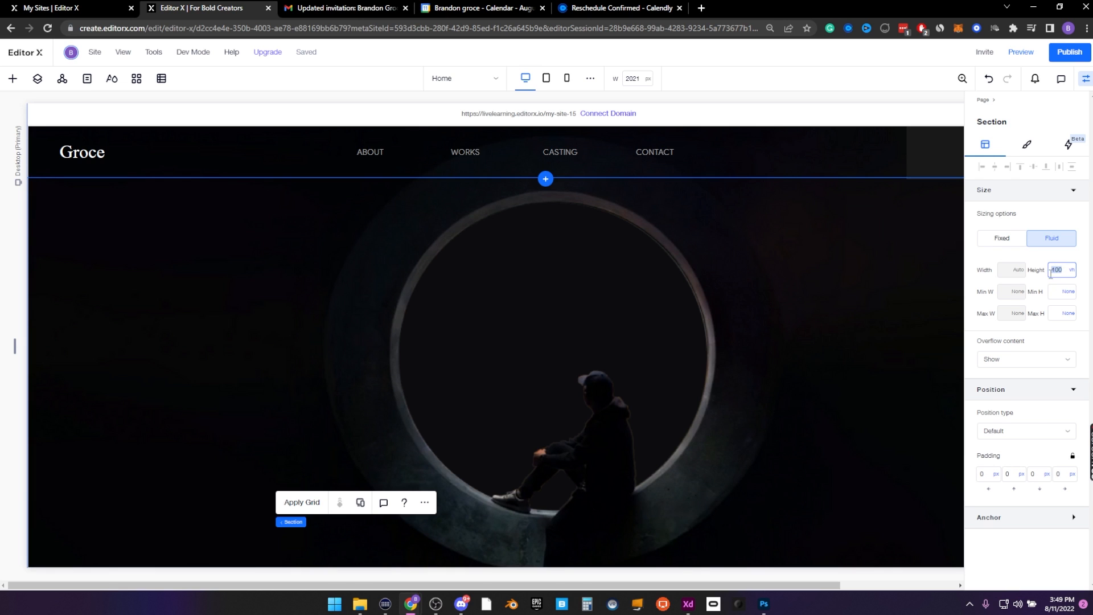
{"action": "left_click", "coordinate": [605, 297]}
{"action": "scroll", "coordinate": [461, 495], "scroll_direction": "down", "scroll_amount": 3}
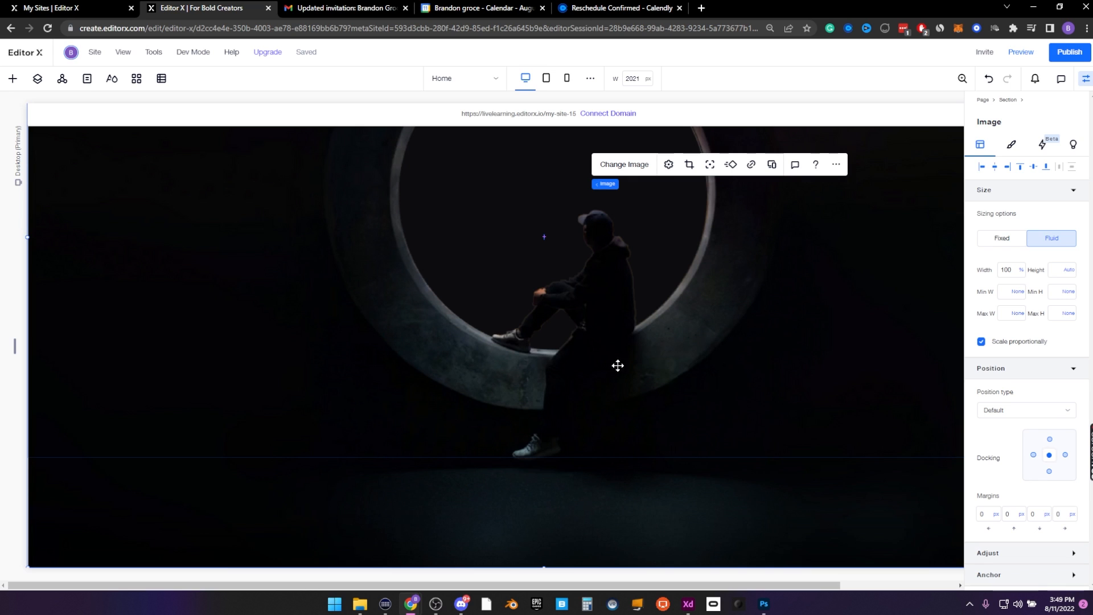
{"action": "left_click", "coordinate": [606, 184]}
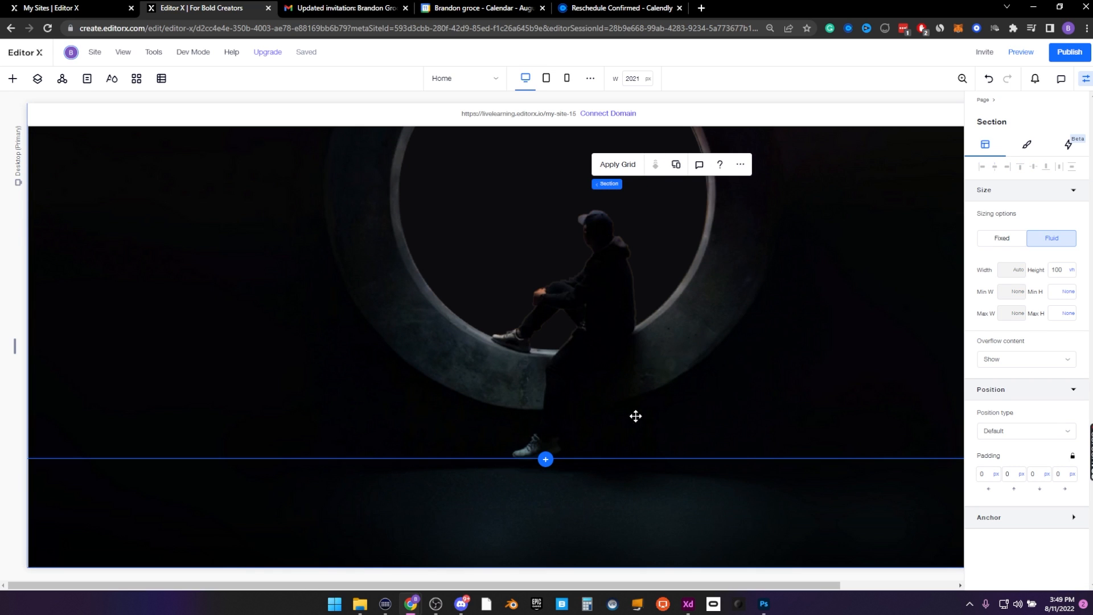
{"action": "left_click", "coordinate": [649, 337]}
{"action": "left_click", "coordinate": [1059, 269]}
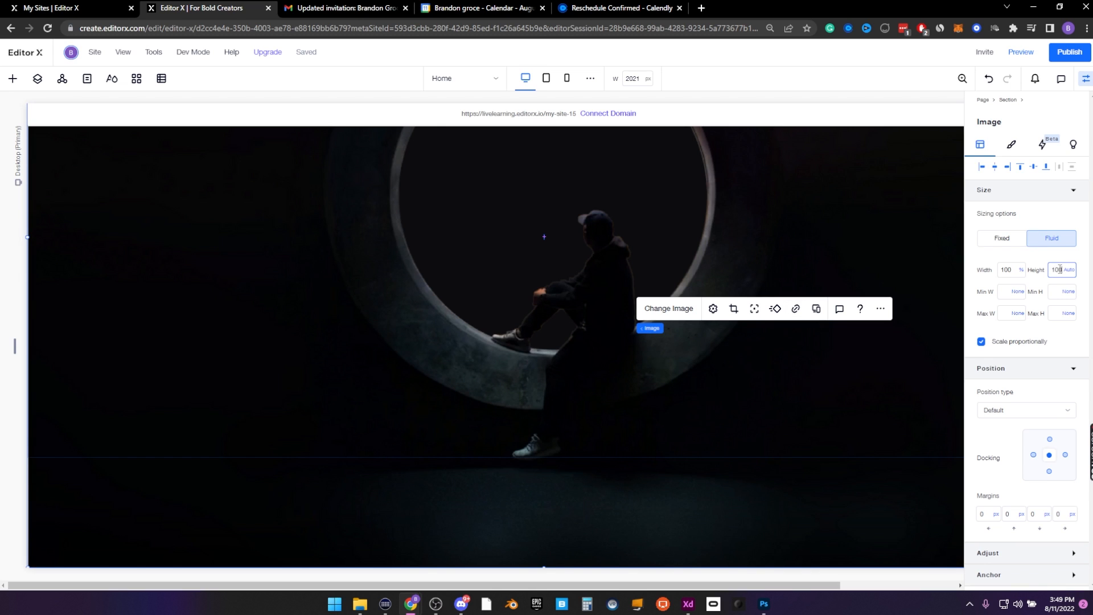
{"action": "type", "text": "100"}
{"action": "key", "text": "Return"}
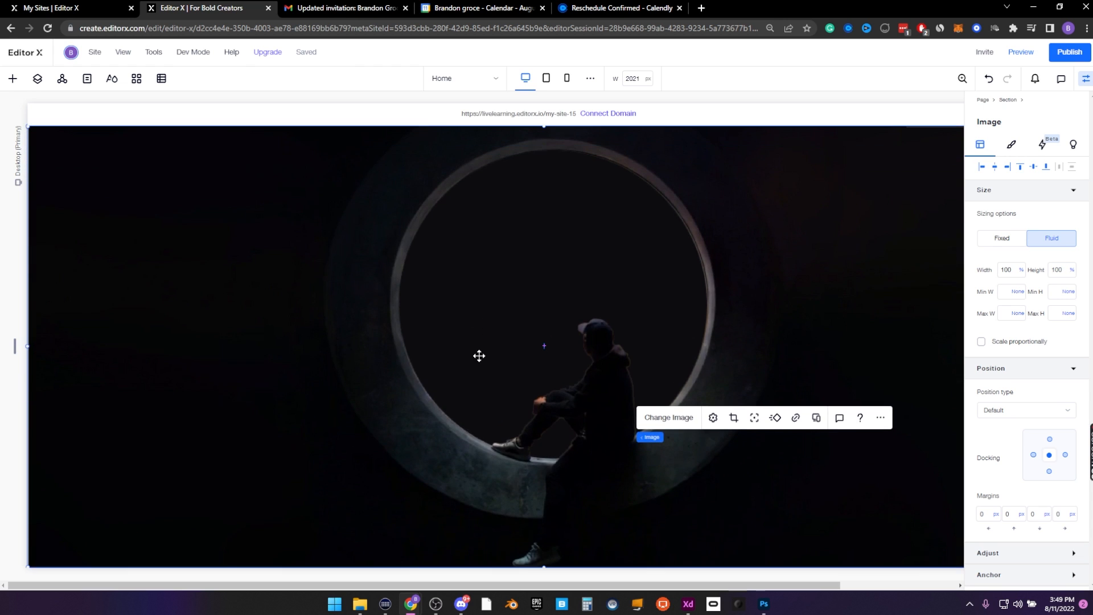
Place the hero image's focal point at the center of the bright circle
{"action": "left_click", "coordinate": [756, 419]}
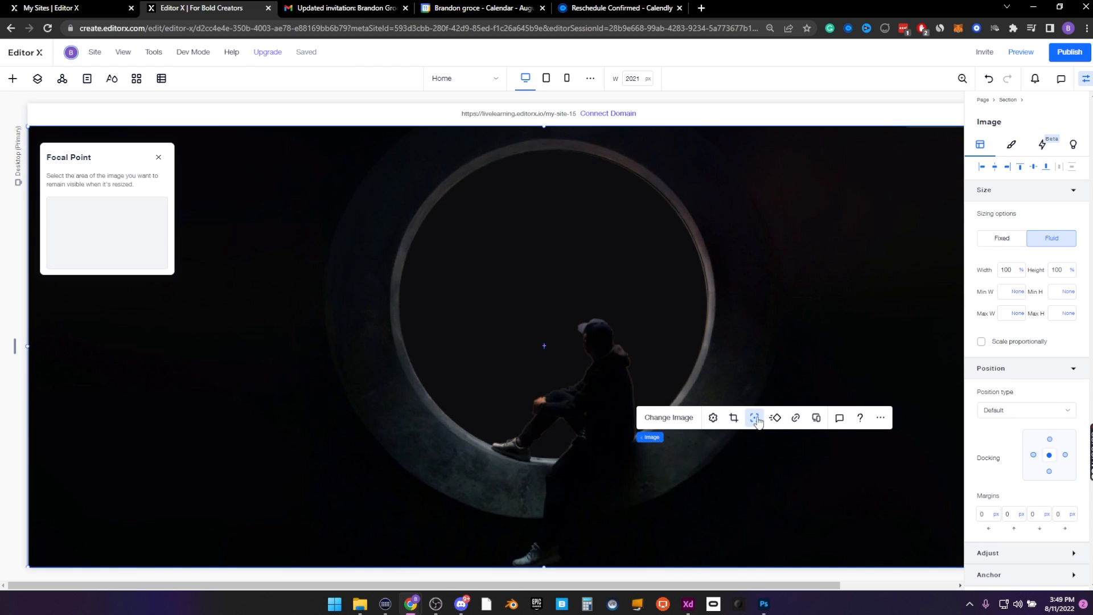
{"action": "left_click_drag", "start_coordinate": [108, 233], "coordinate": [108, 226]}
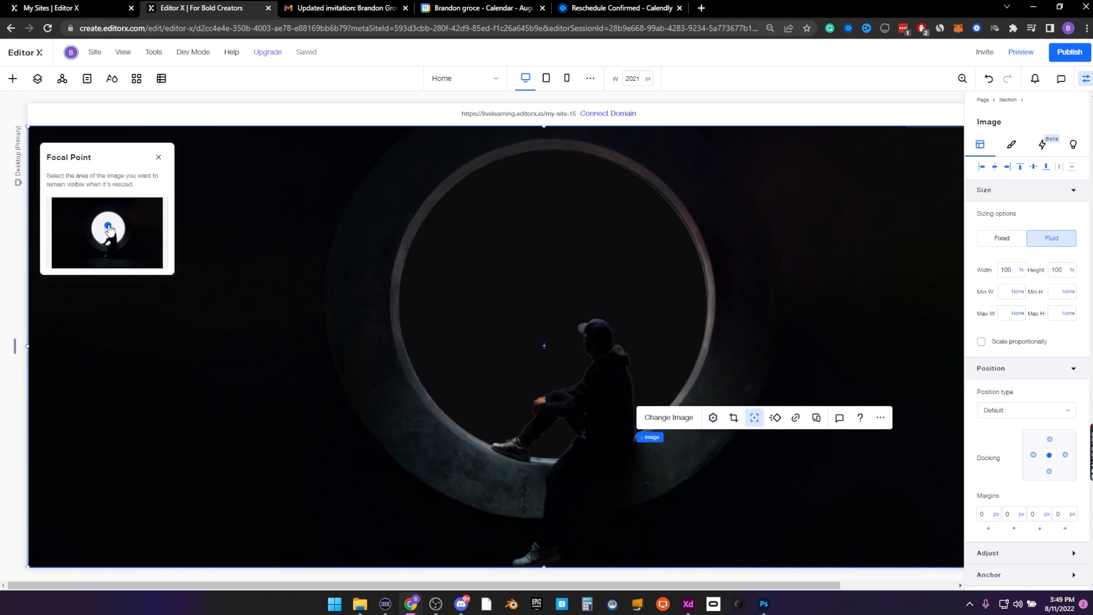
{"action": "left_click", "coordinate": [158, 157]}
{"action": "left_click", "coordinate": [1086, 79]}
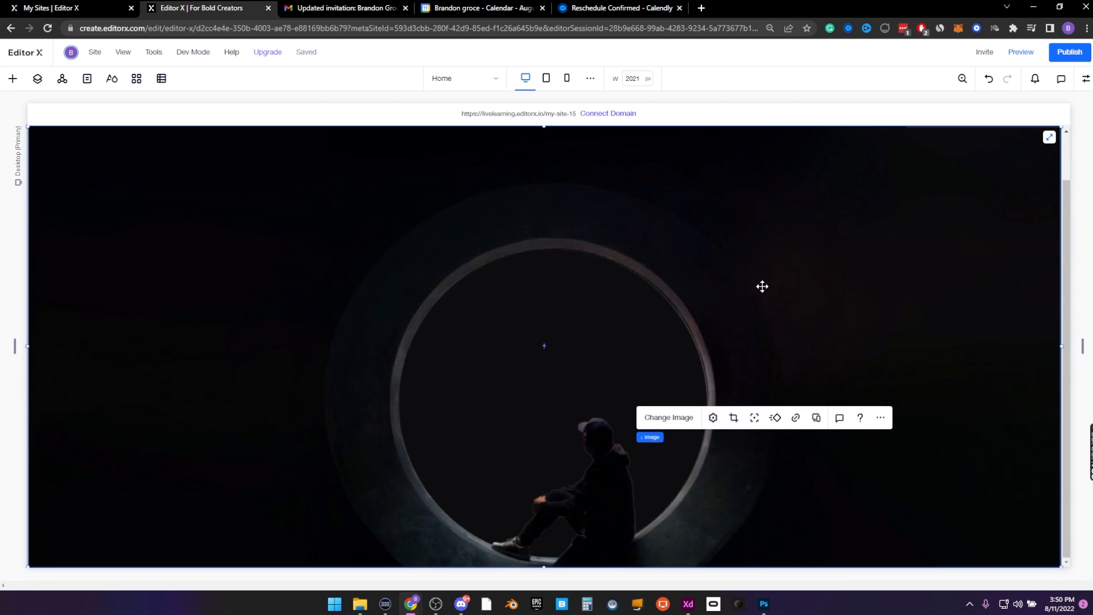
Return the hero image to its small size and enlarge it by its corners to about 66.8% width, starting at the section's upper edge
{"action": "scroll", "coordinate": [813, 358], "scroll_direction": "up", "scroll_amount": 1}
{"action": "left_click", "coordinate": [1043, 194]}
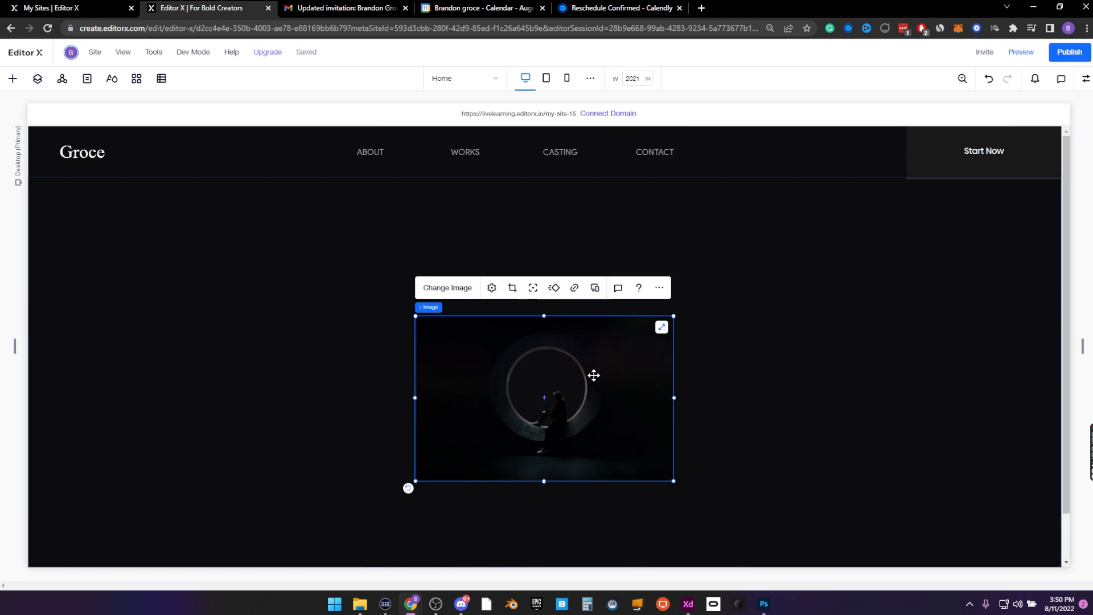
{"action": "left_click_drag", "start_coordinate": [673, 318], "coordinate": [895, 186]}
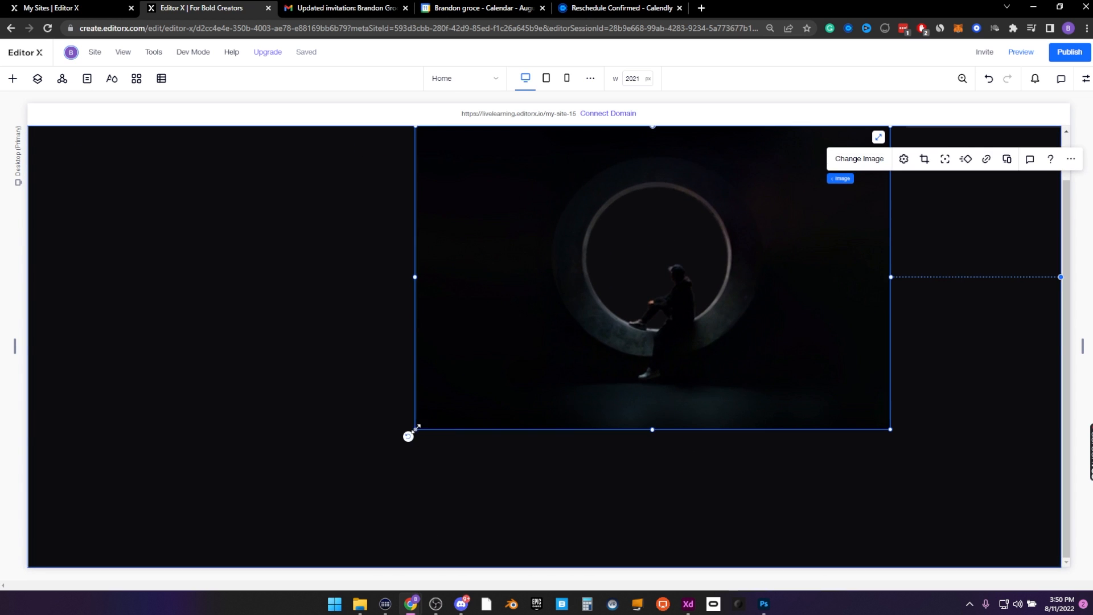
{"action": "left_click_drag", "start_coordinate": [416, 428], "coordinate": [185, 543]}
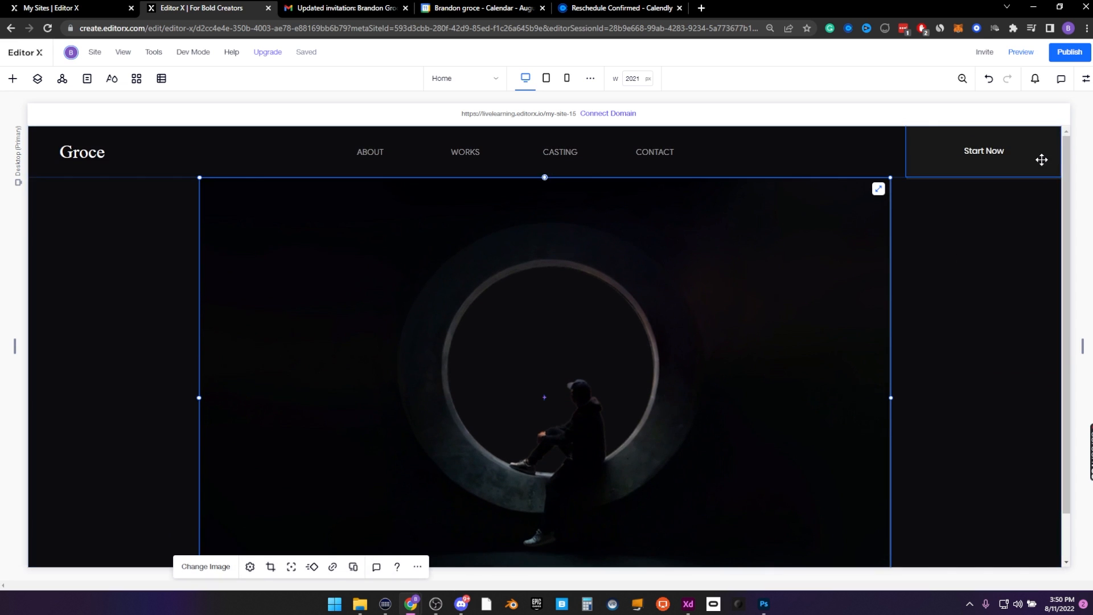
Switch the enlarged hero image's height unit from Auto to Percentage and set the height to 100%
{"action": "left_click", "coordinate": [1084, 80]}
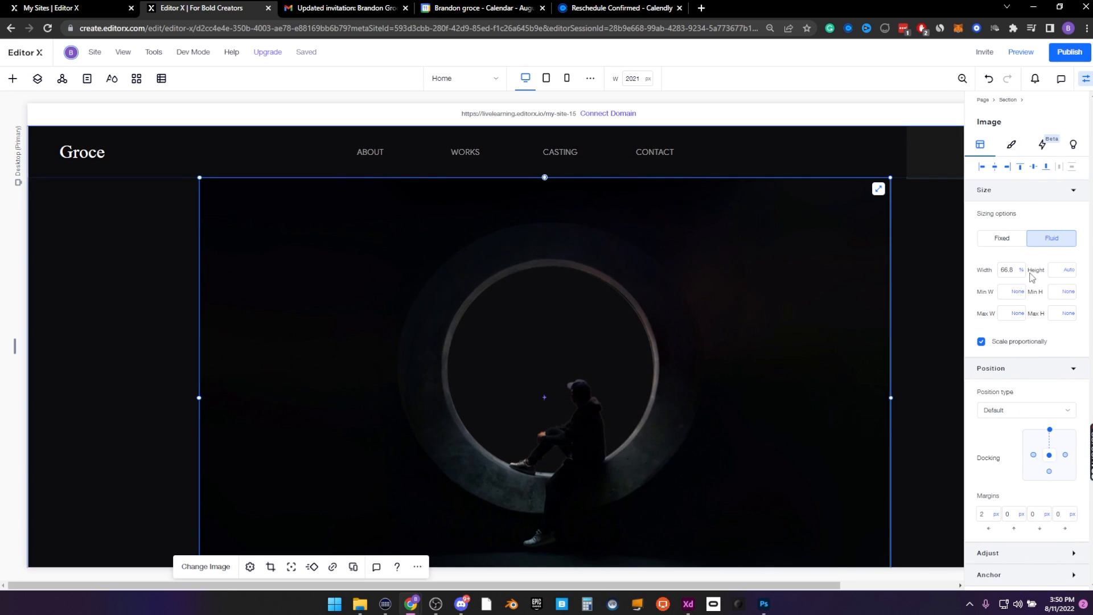
{"action": "left_click", "coordinate": [1022, 271]}
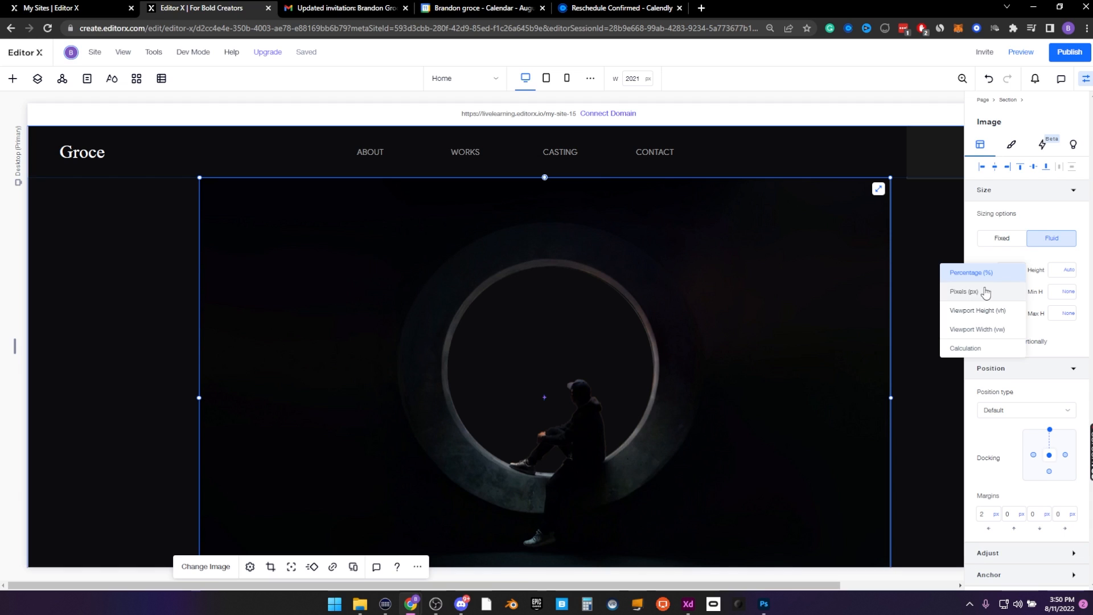
{"action": "left_click", "coordinate": [1035, 259]}
{"action": "left_click", "coordinate": [1066, 276]}
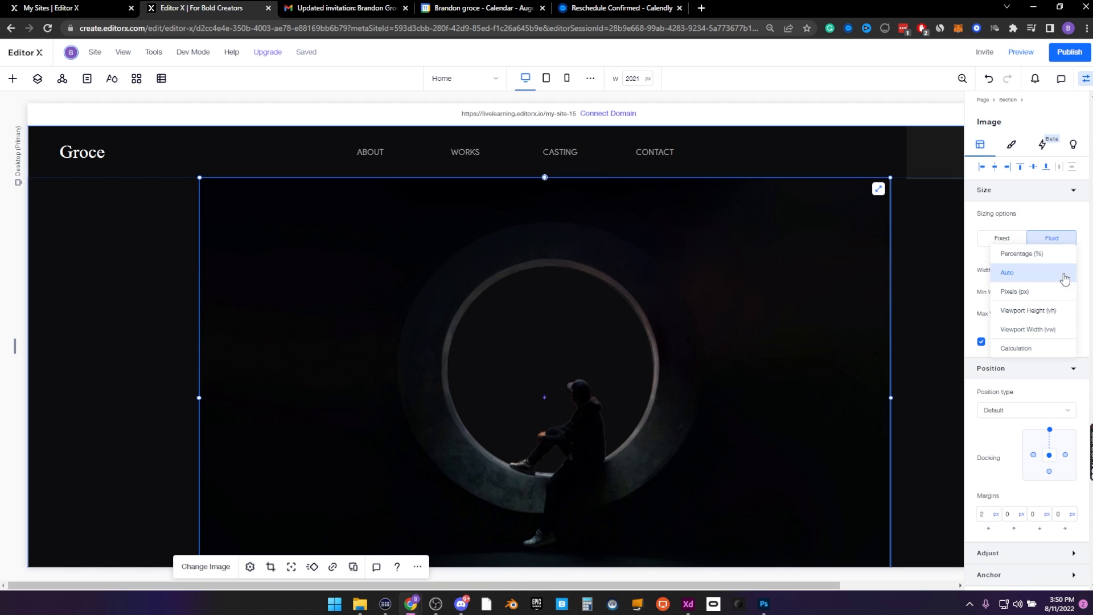
{"action": "left_click", "coordinate": [1023, 253]}
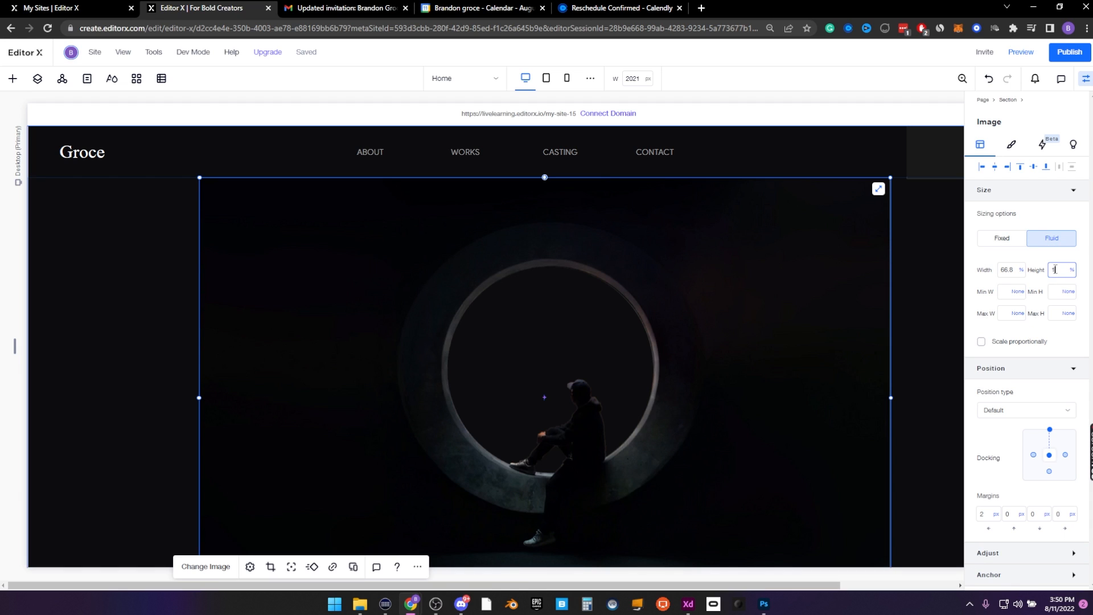
{"action": "left_click", "coordinate": [1085, 79]}
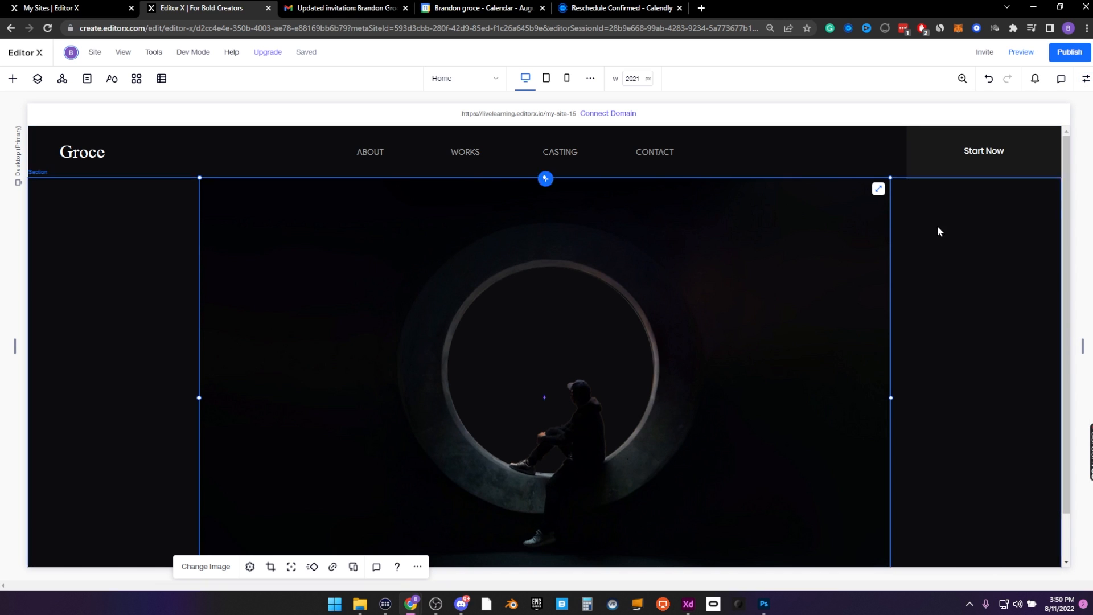
Check the hero image's fit and size settings within the section, comparing the section and image selections
{"action": "scroll", "coordinate": [757, 367], "scroll_direction": "down", "scroll_amount": 1}
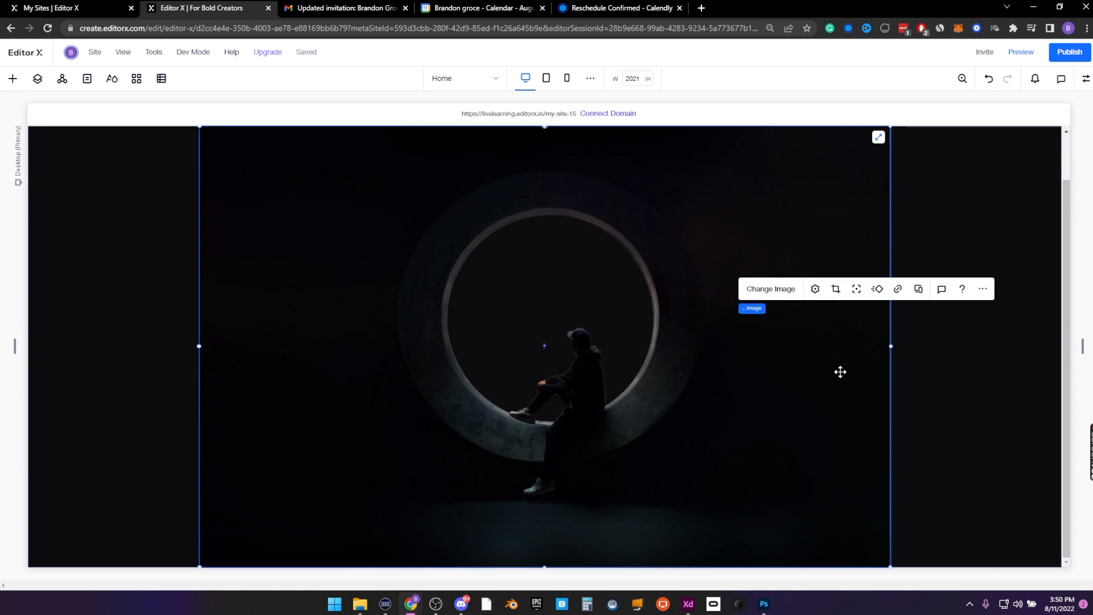
{"action": "scroll", "coordinate": [1032, 146], "scroll_direction": "up", "scroll_amount": 1}
{"action": "left_click", "coordinate": [1087, 79]}
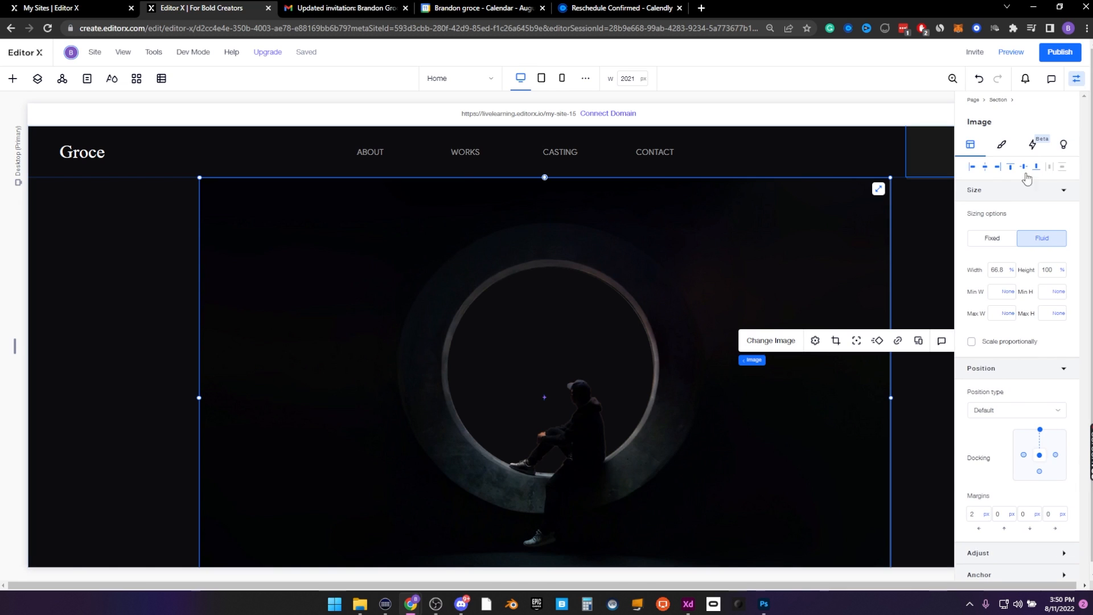
{"action": "left_click", "coordinate": [1087, 79]}
{"action": "left_click", "coordinate": [993, 257]}
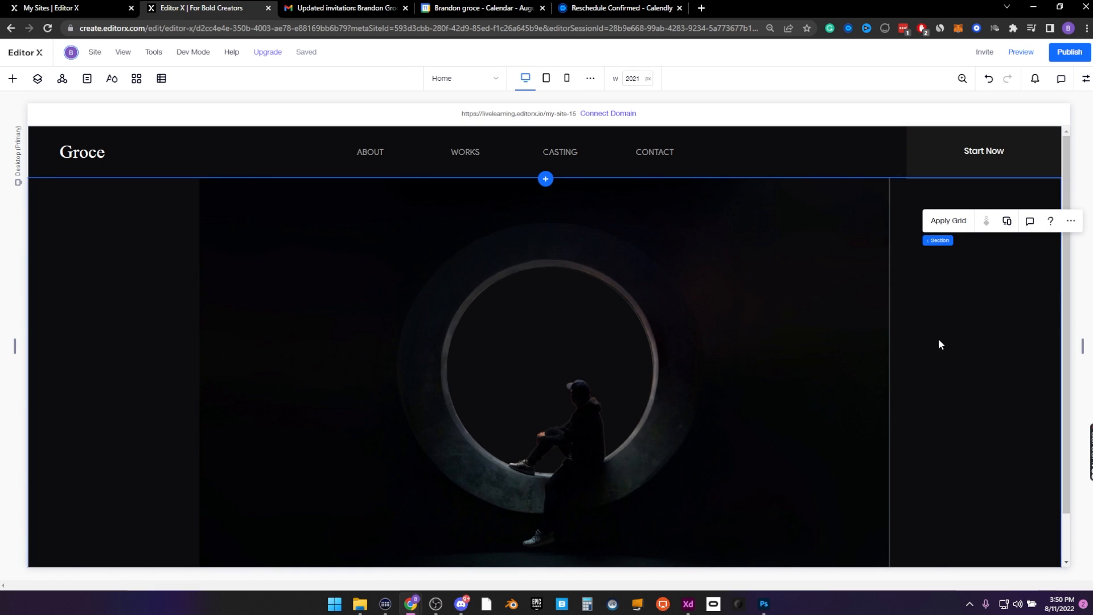
{"action": "left_click", "coordinate": [837, 351]}
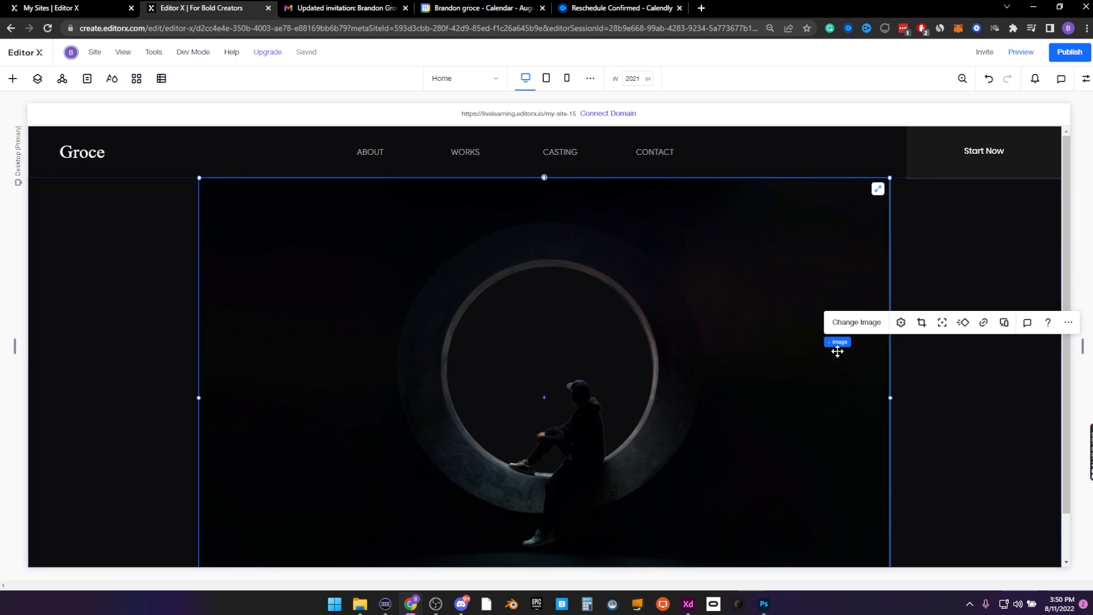
Inspect the hero image's side edges against the section background
{"action": "left_click", "coordinate": [888, 411]}
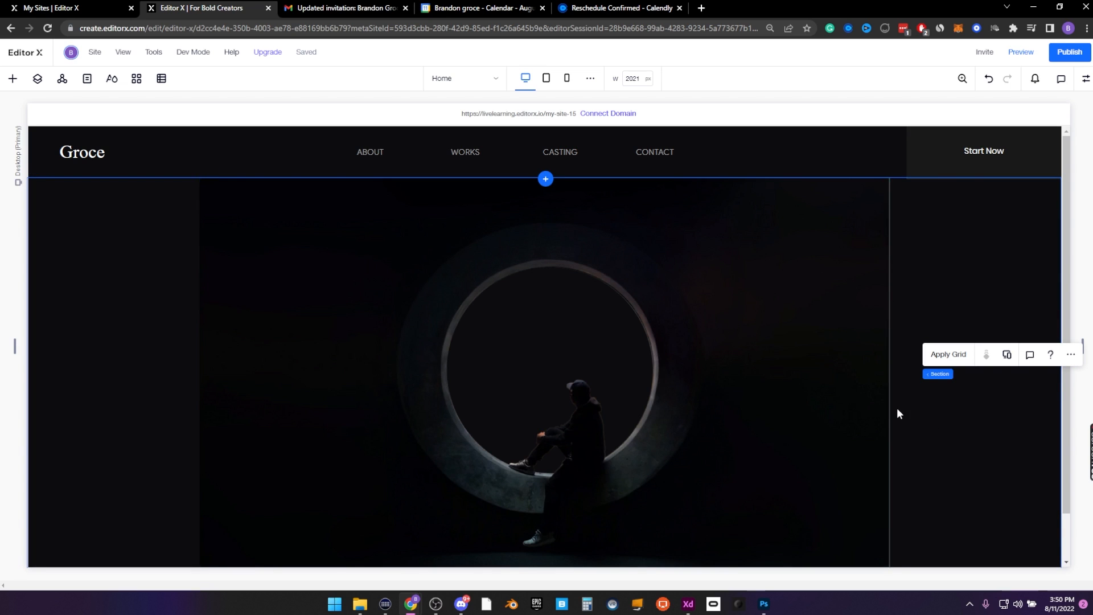
{"action": "left_click", "coordinate": [861, 249]}
{"action": "left_click", "coordinate": [966, 308]}
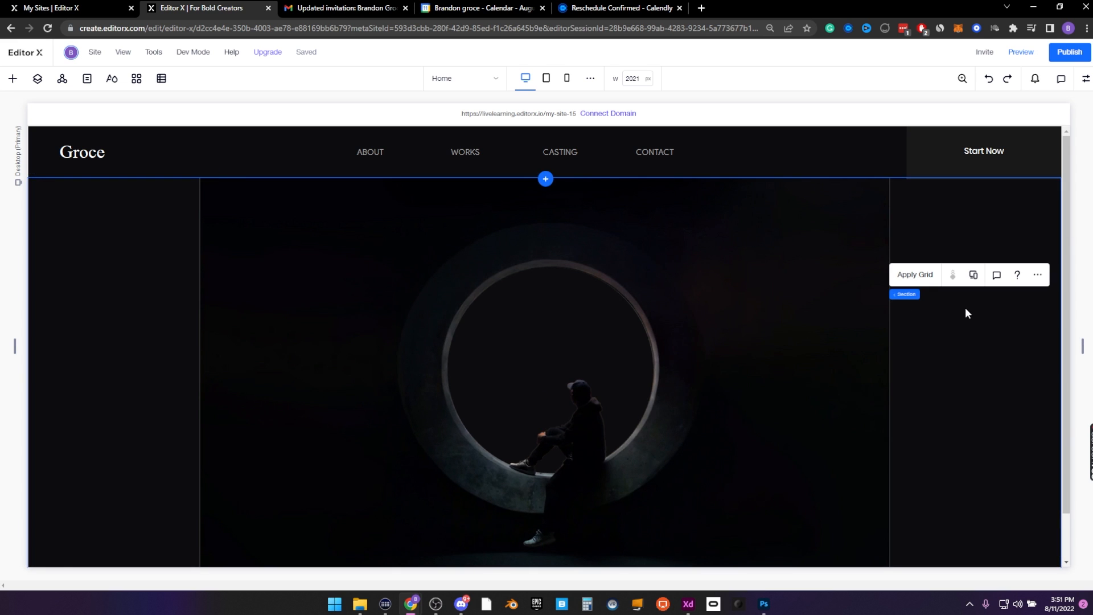
Switch to the Adobe XD design and place a copy of the Foreground image on the empty pasteboard
{"action": "key", "text": "alt+Tab"}
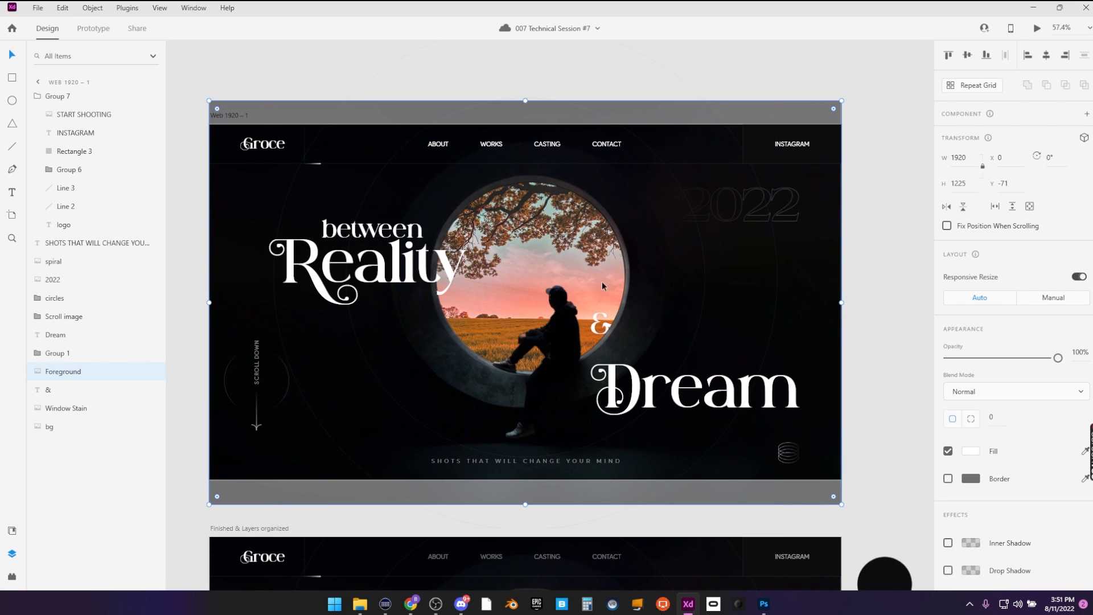
{"action": "scroll", "coordinate": [655, 272], "scroll_direction": "down", "scroll_amount": 5}
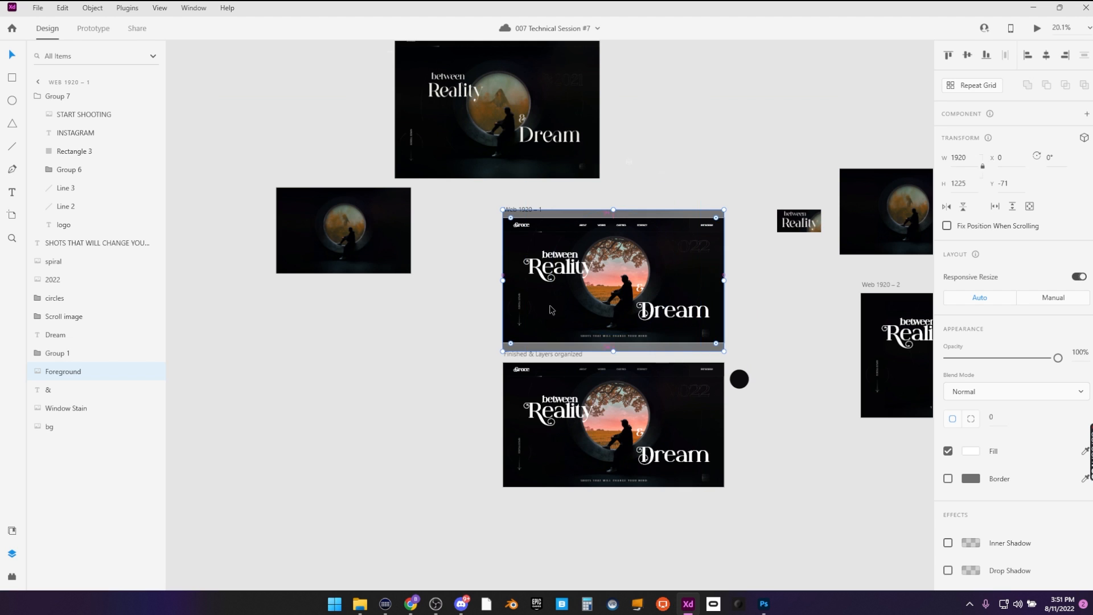
{"action": "left_click_drag", "start_coordinate": [551, 308], "coordinate": [269, 457]}
{"action": "left_click", "coordinate": [372, 336]}
{"action": "scroll", "coordinate": [371, 392], "scroll_direction": "up", "scroll_amount": 4}
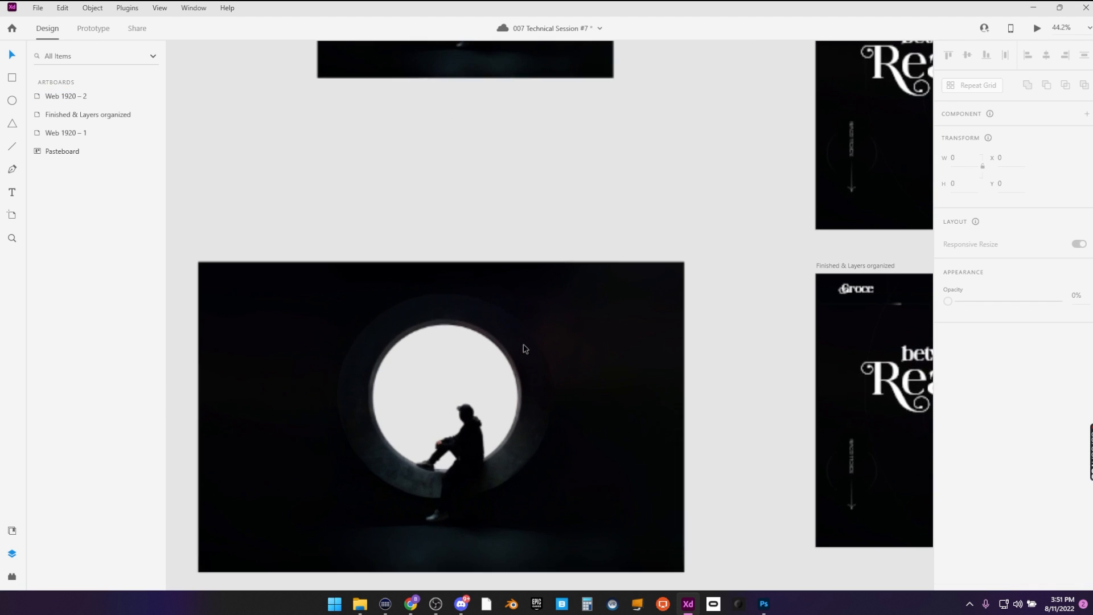
{"action": "left_click_drag", "start_coordinate": [537, 339], "coordinate": [704, 297]}
{"action": "left_click", "coordinate": [802, 272]}
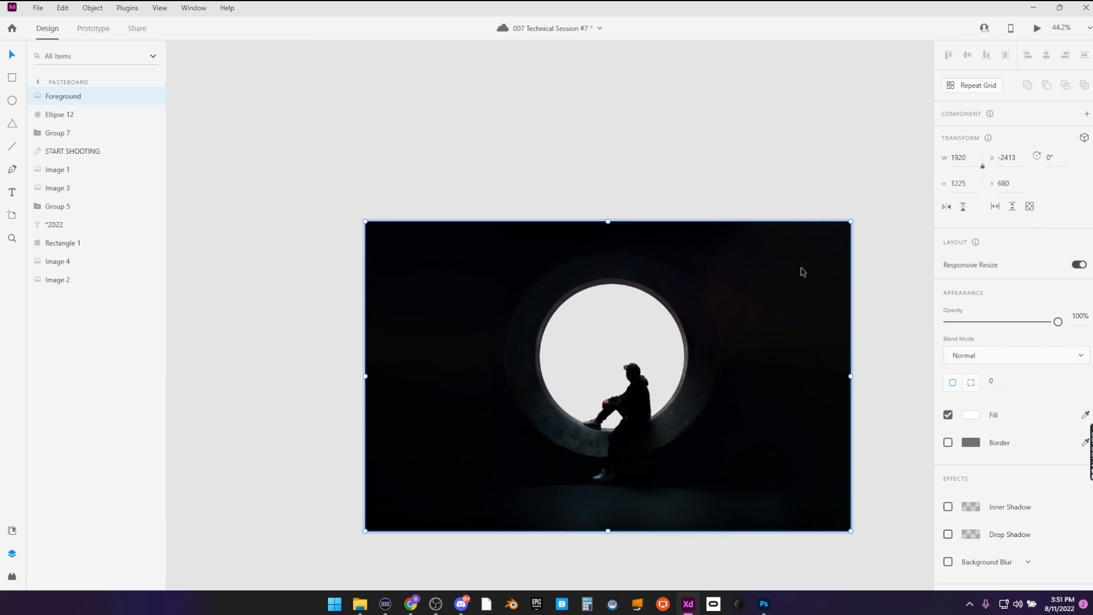
{"action": "left_click_drag", "start_coordinate": [850, 376], "coordinate": [839, 376]}
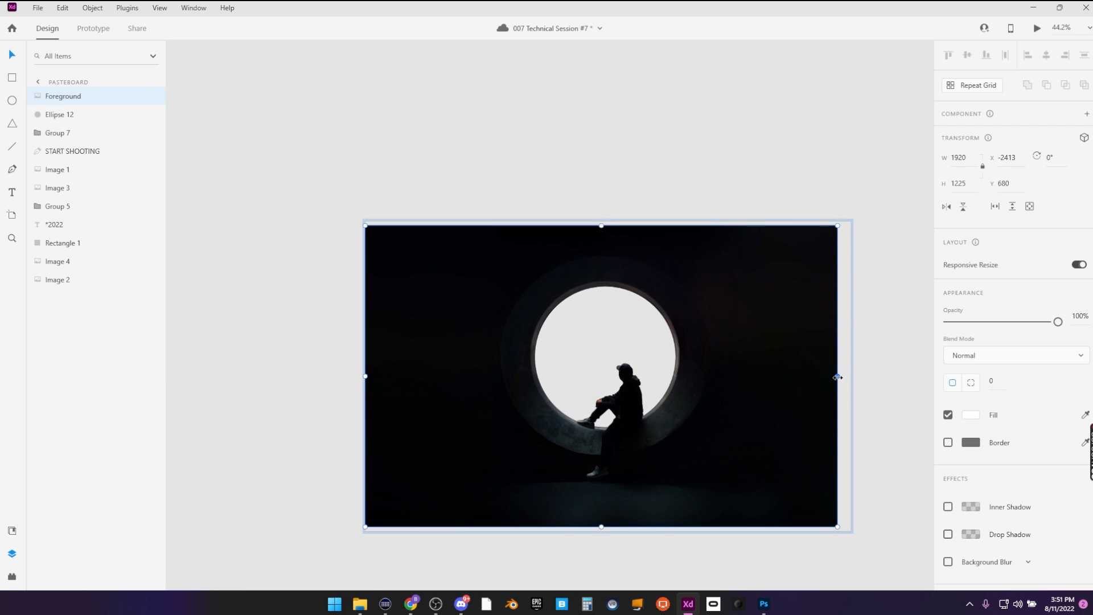
{"action": "key", "text": "ctrl+z"}
{"action": "left_click", "coordinate": [733, 137]}
Draw a rectangle just inside the Foreground copy's edges and mask the image with that shape
{"action": "key", "text": "r"}
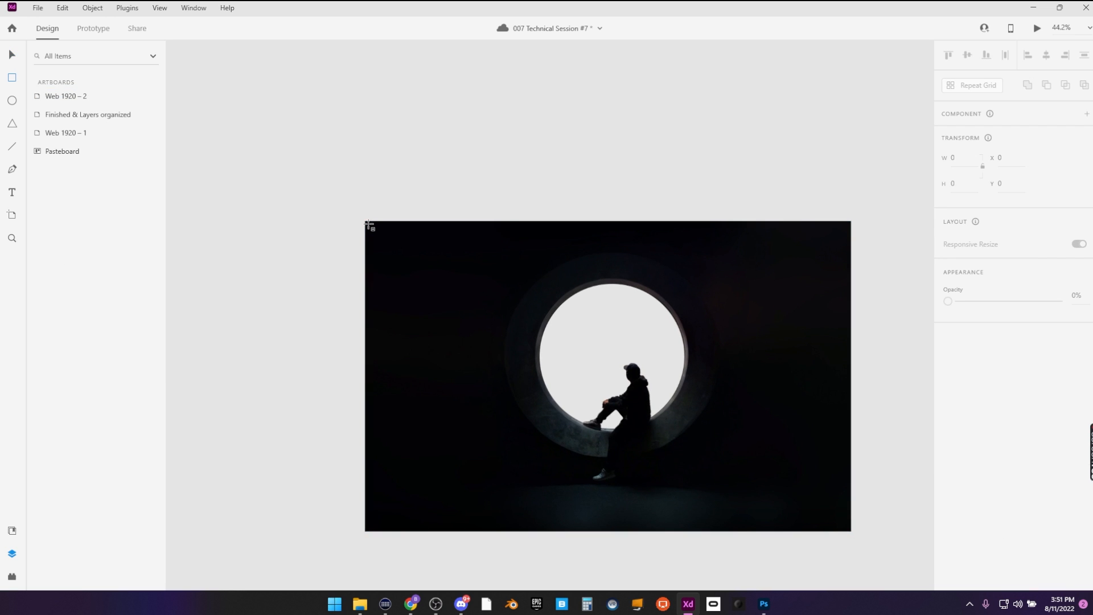
{"action": "mouse_move", "coordinate": [369, 224]}
{"action": "left_mouse_down"}
{"action": "mouse_move", "coordinate": [392, 252]}
{"action": "mouse_move", "coordinate": [849, 528]}
{"action": "left_mouse_up"}
{"action": "key", "text": "v"}
{"action": "left_click_drag", "start_coordinate": [879, 553], "coordinate": [518, 373]}
{"action": "right_click", "coordinate": [516, 370]}
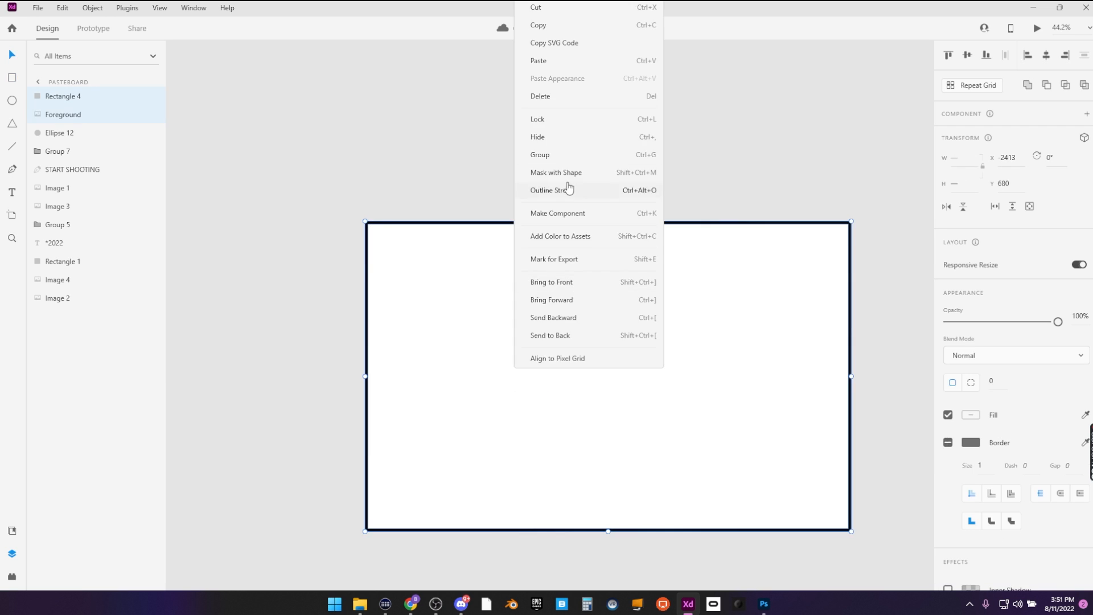
{"action": "left_click", "coordinate": [571, 174]}
{"action": "left_click", "coordinate": [574, 174]}
Export the masked foreground image as a PNG at 2x size to the Assets folder
{"action": "left_click", "coordinate": [725, 309]}
{"action": "key", "text": "ctrl+e"}
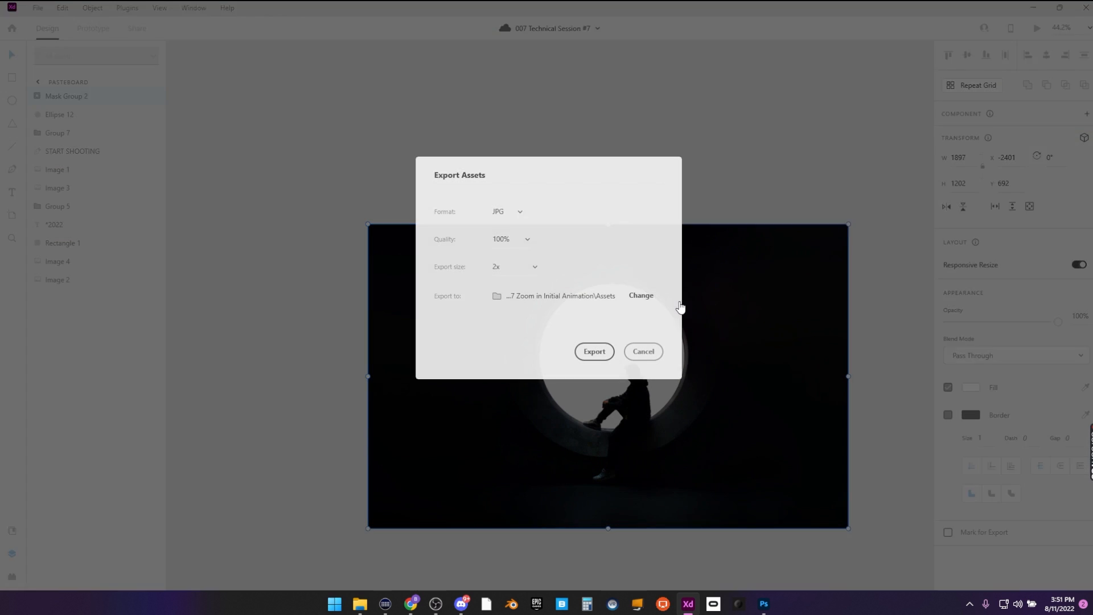
{"action": "left_click", "coordinate": [515, 216]}
{"action": "left_click", "coordinate": [515, 142]}
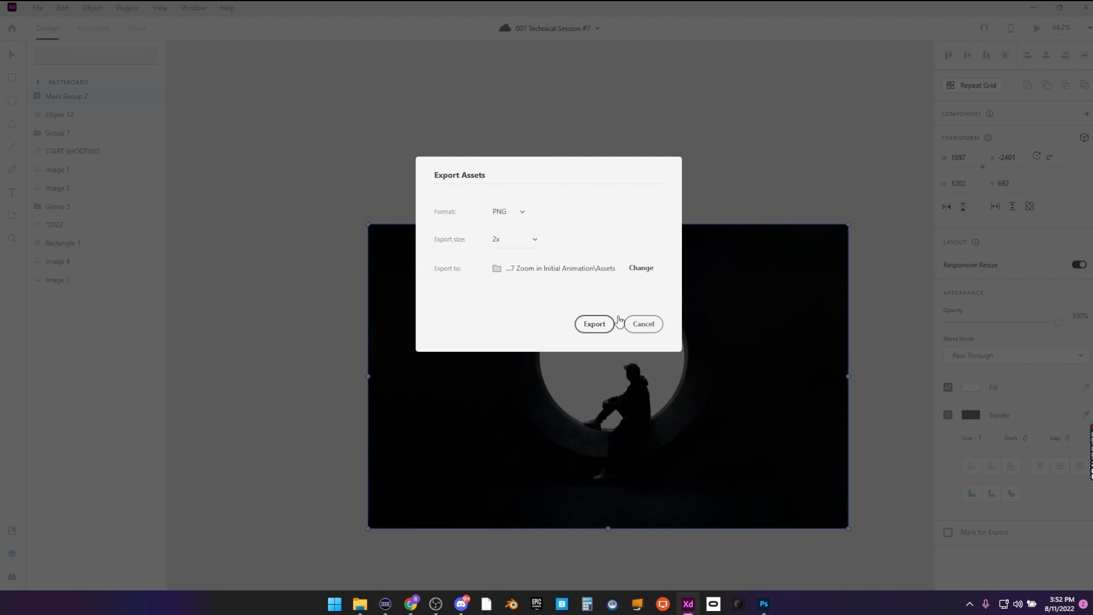
{"action": "left_click", "coordinate": [589, 324]}
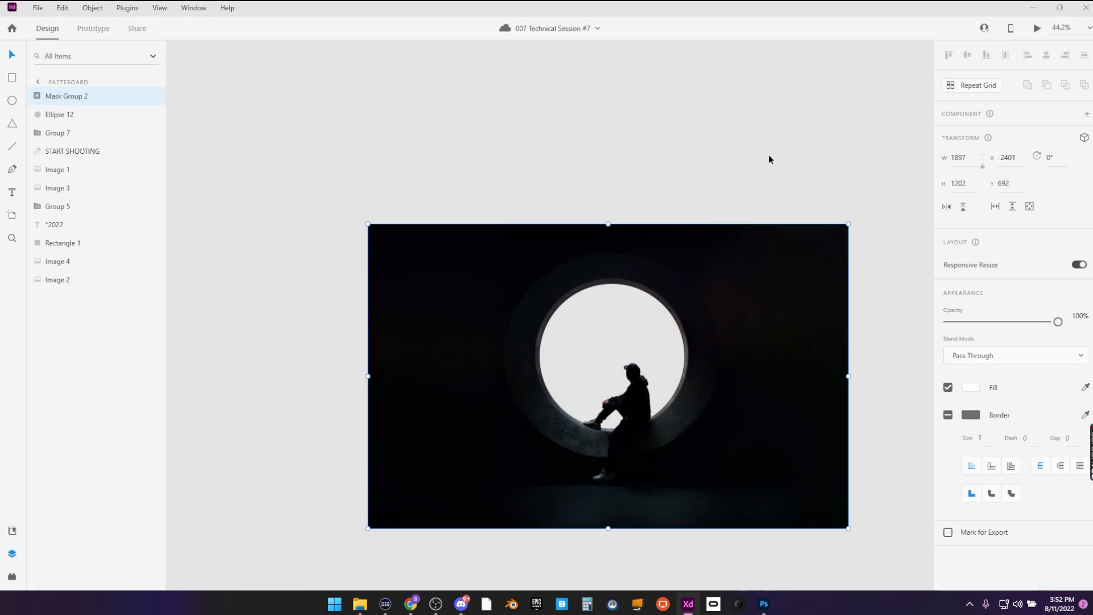
Switch back to Editor X, rename the exported Mask Group 2 file as Foreground 2 and upload it to the site files
{"action": "key", "text": "alt+Tab"}
{"action": "right_click", "coordinate": [576, 128]}
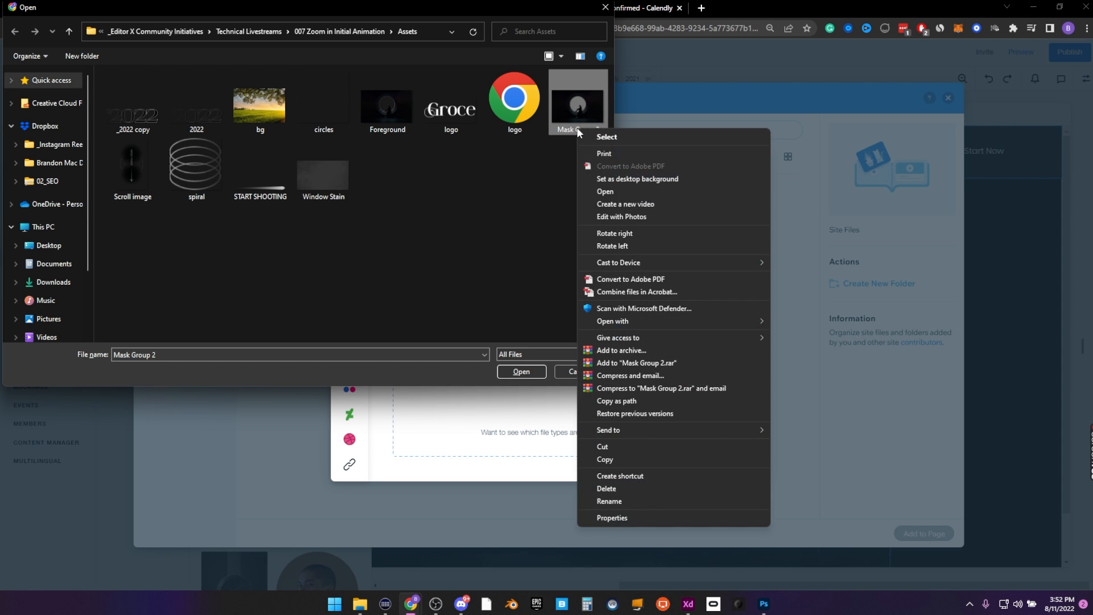
{"action": "left_click", "coordinate": [641, 504]}
{"action": "type", "text": "Foreground 2"}
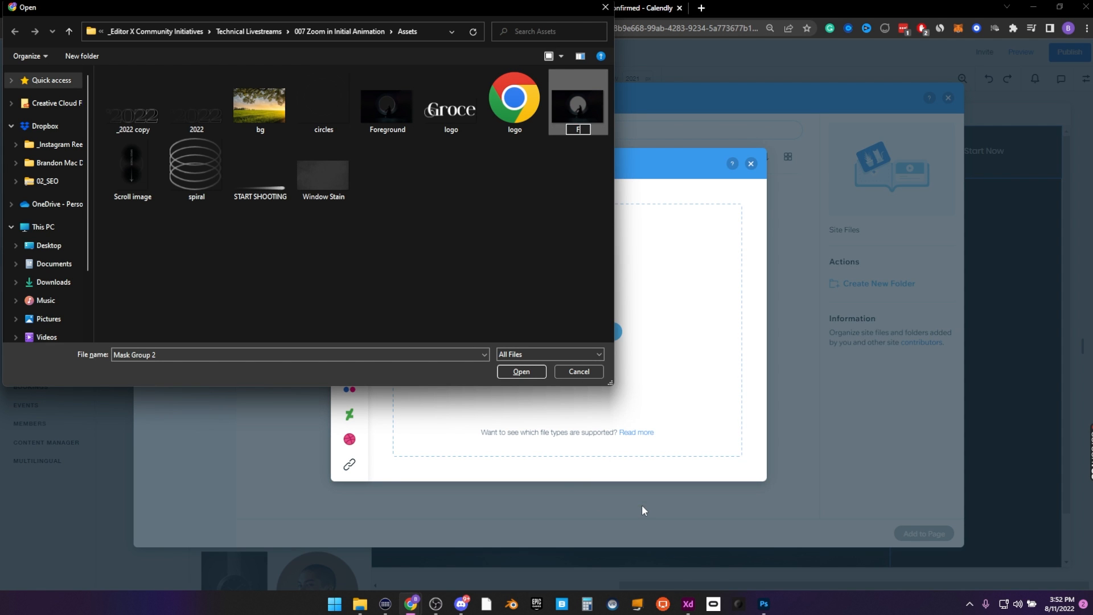
{"action": "key", "text": "Return"}
{"action": "left_click", "coordinate": [518, 372]}
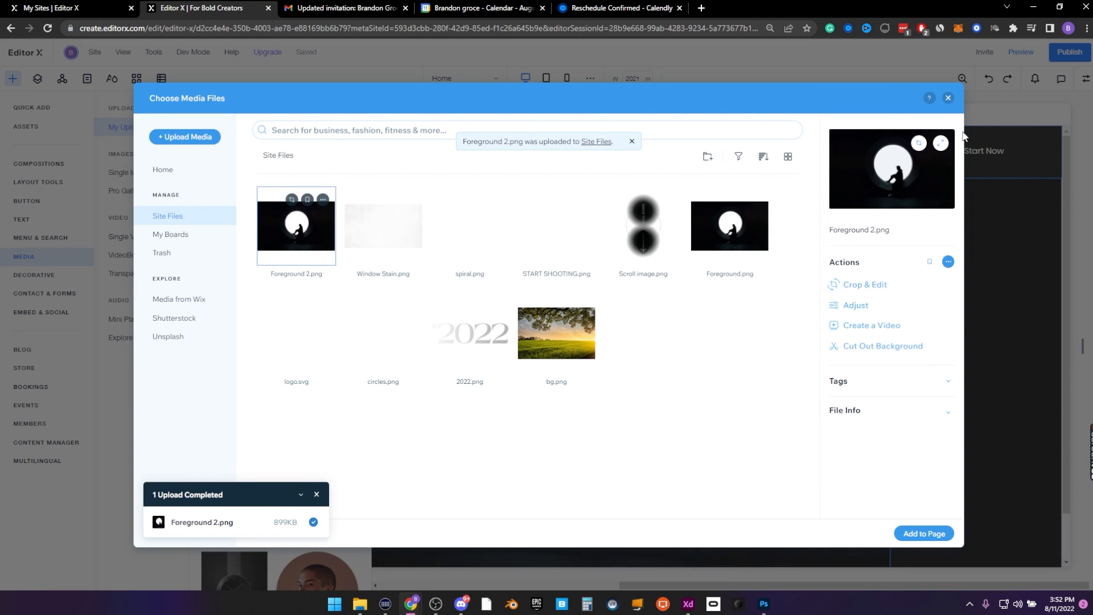
{"action": "left_click", "coordinate": [948, 100]}
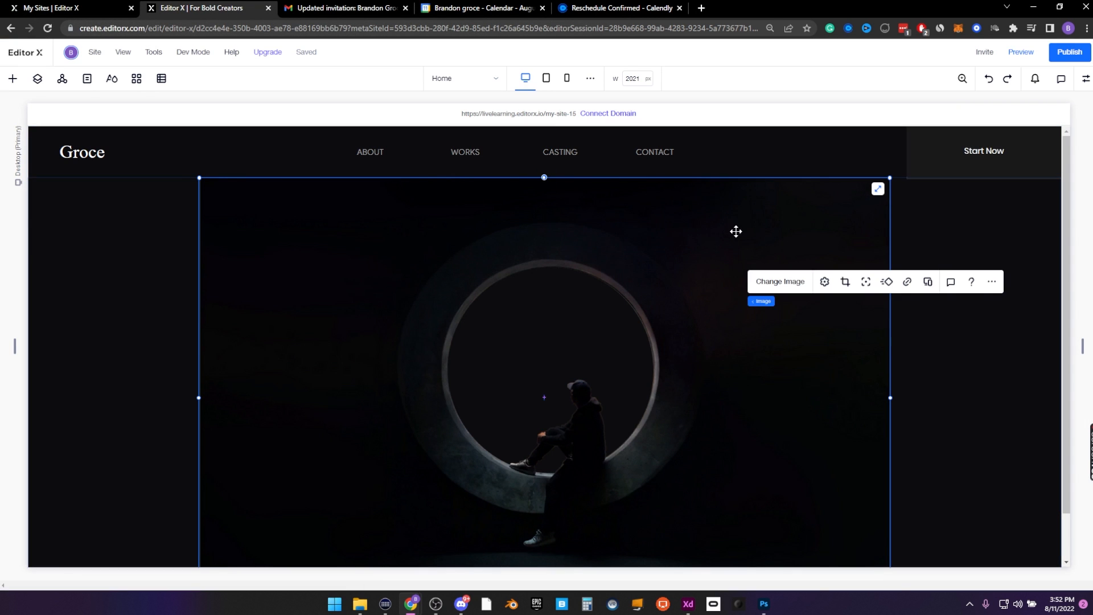
Replace the hero image with Foreground 2.png from the site files
{"action": "left_click", "coordinate": [780, 281]}
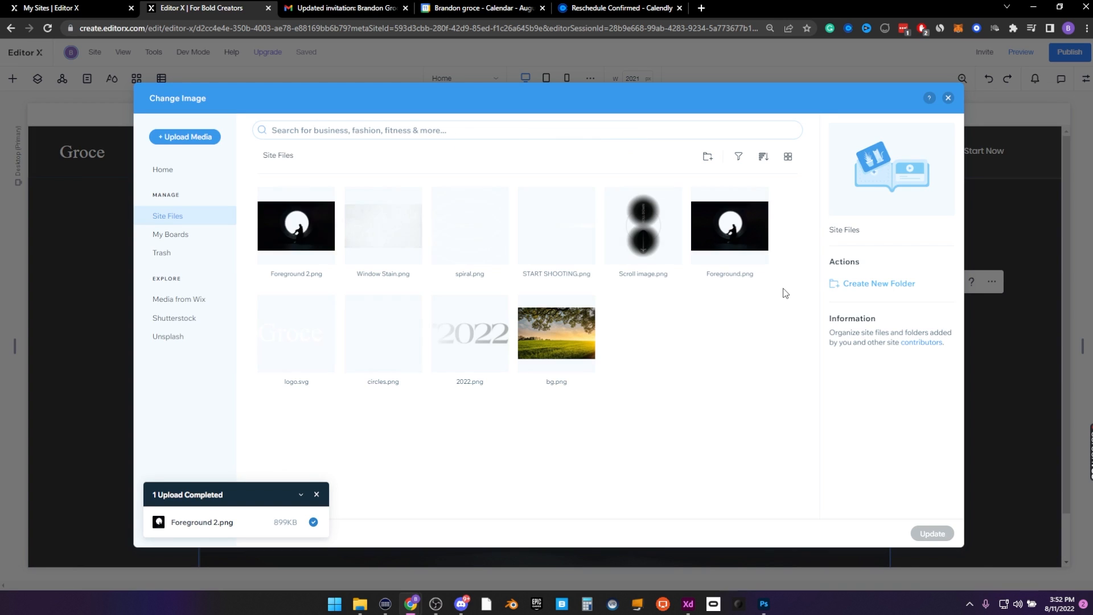
{"action": "left_click", "coordinate": [312, 240]}
{"action": "left_click", "coordinate": [945, 534]}
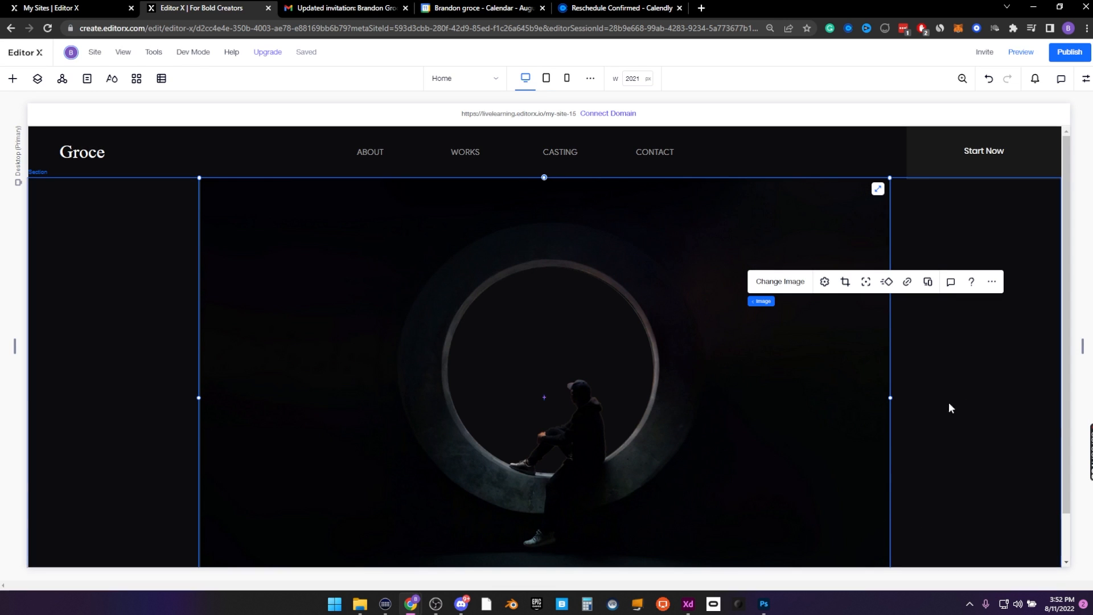
Examine the hero section from its upper to lower edge and compare it with the finished artboard in Adobe XD
{"action": "left_click", "coordinate": [979, 391]}
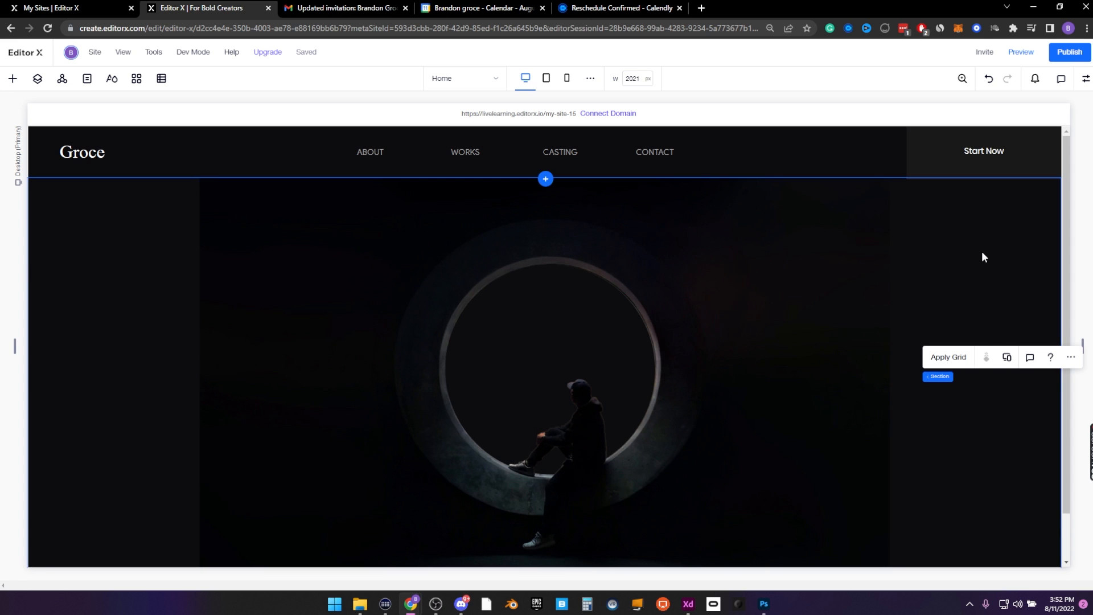
{"action": "scroll", "coordinate": [981, 254], "scroll_direction": "down", "scroll_amount": 2}
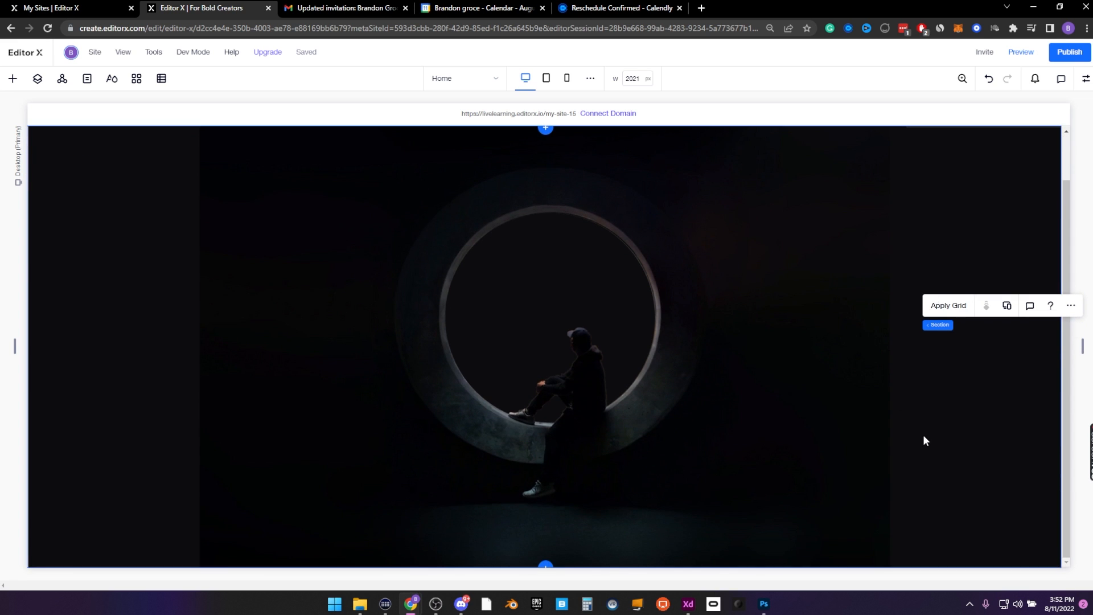
{"action": "scroll", "coordinate": [924, 435], "scroll_direction": "up", "scroll_amount": 2}
{"action": "scroll", "coordinate": [924, 435], "scroll_direction": "down", "scroll_amount": 2}
{"action": "scroll", "coordinate": [907, 329], "scroll_direction": "up", "scroll_amount": 2}
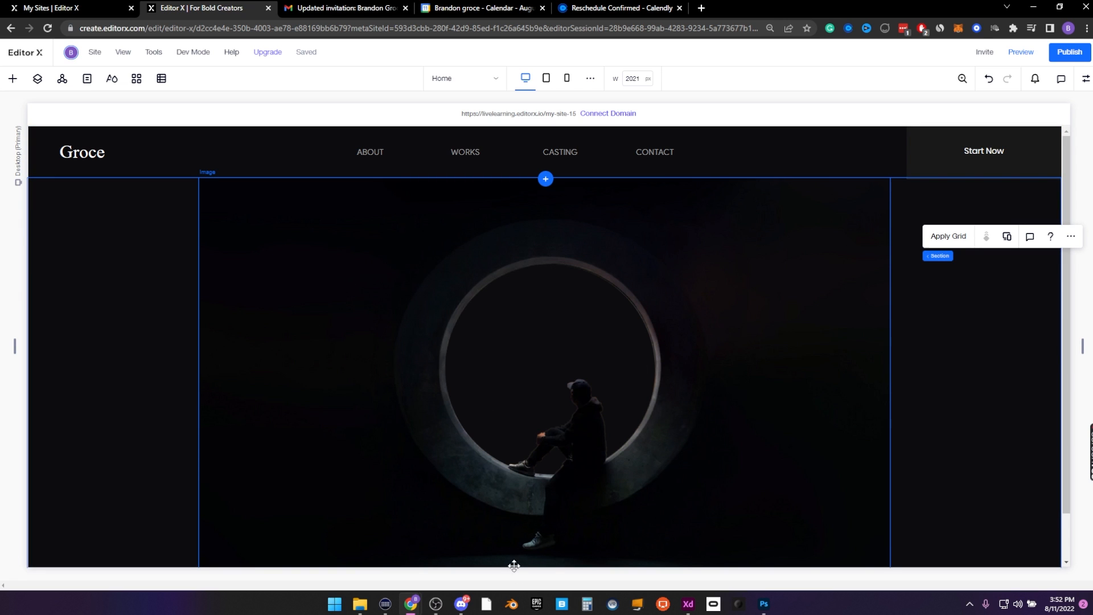
{"action": "left_click", "coordinate": [687, 602]}
{"action": "scroll", "coordinate": [732, 371], "scroll_direction": "right", "scroll_amount": 5}
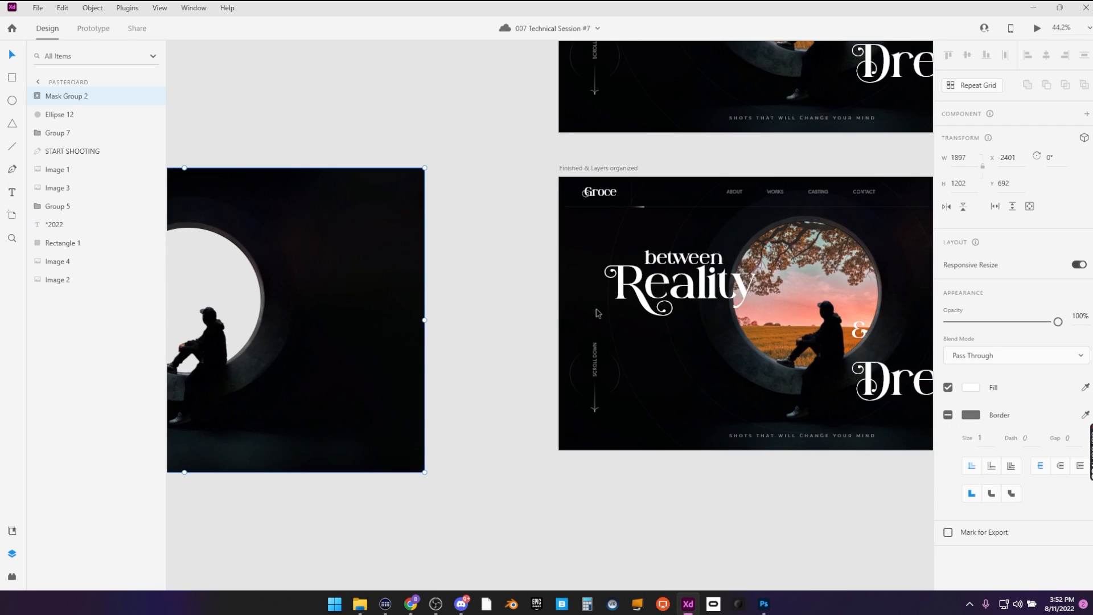
{"action": "scroll", "coordinate": [722, 333], "scroll_direction": "up", "scroll_amount": 1}
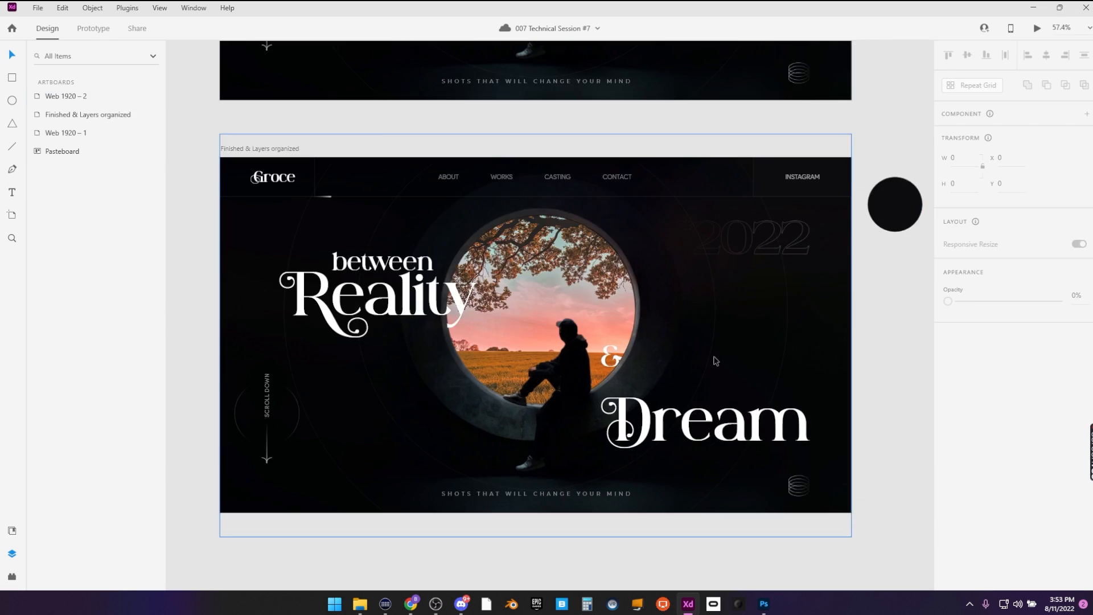
{"action": "key", "text": "alt+Tab"}
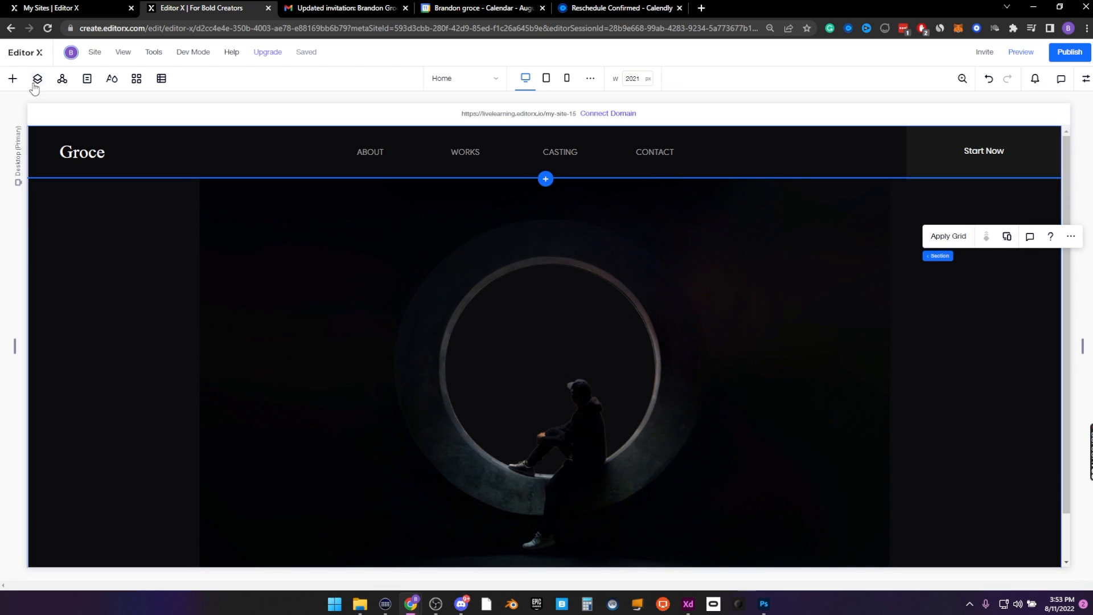
{"action": "left_click", "coordinate": [12, 79]}
{"action": "left_click", "coordinate": [468, 212]}
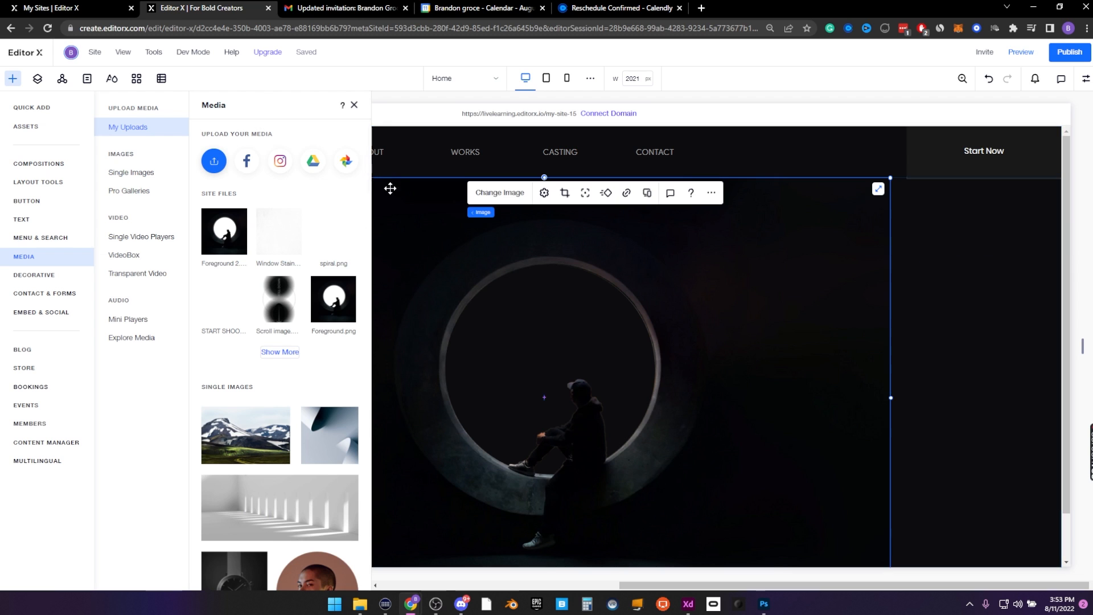
{"action": "left_click", "coordinate": [353, 106]}
{"action": "right_click", "coordinate": [411, 247]}
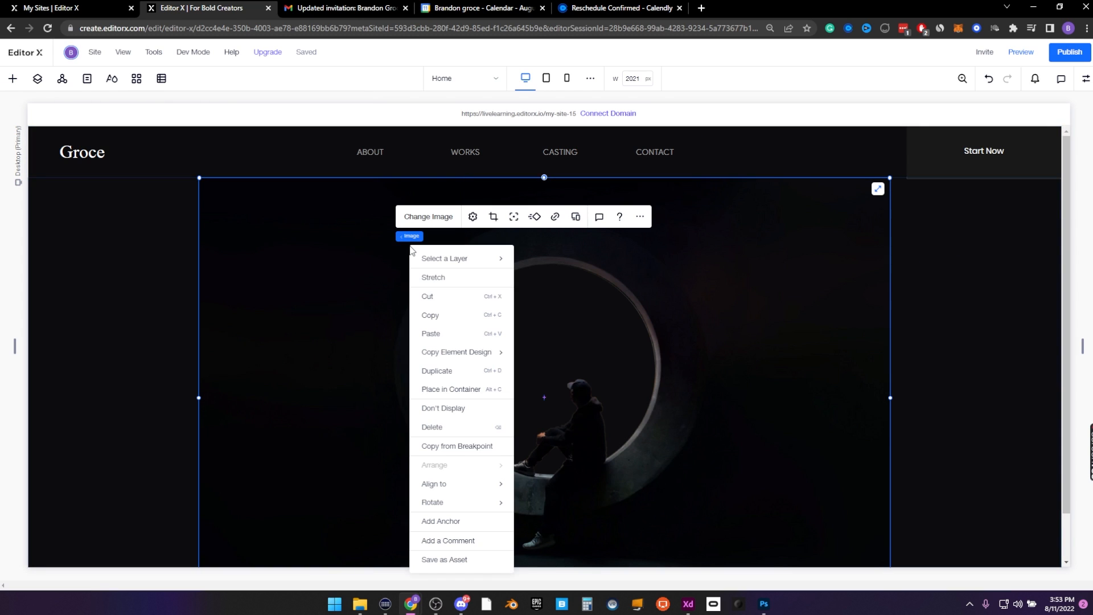
{"action": "left_click", "coordinate": [138, 353]}
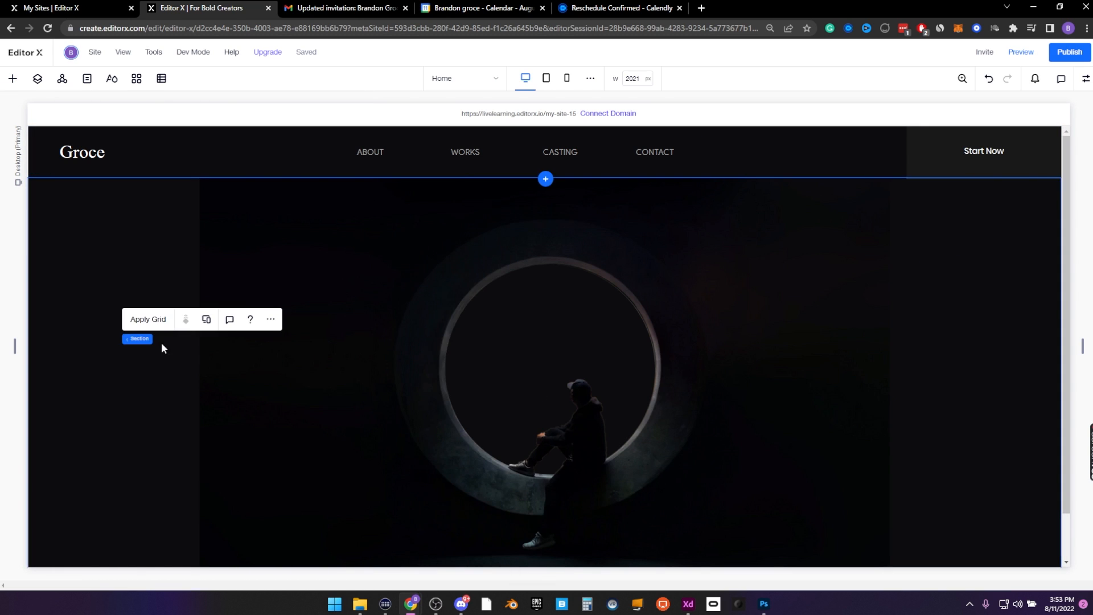
Add a VideoBox to the hero section with Quick Add and adjust its position and size over the circular window
{"action": "left_click", "coordinate": [272, 320]}
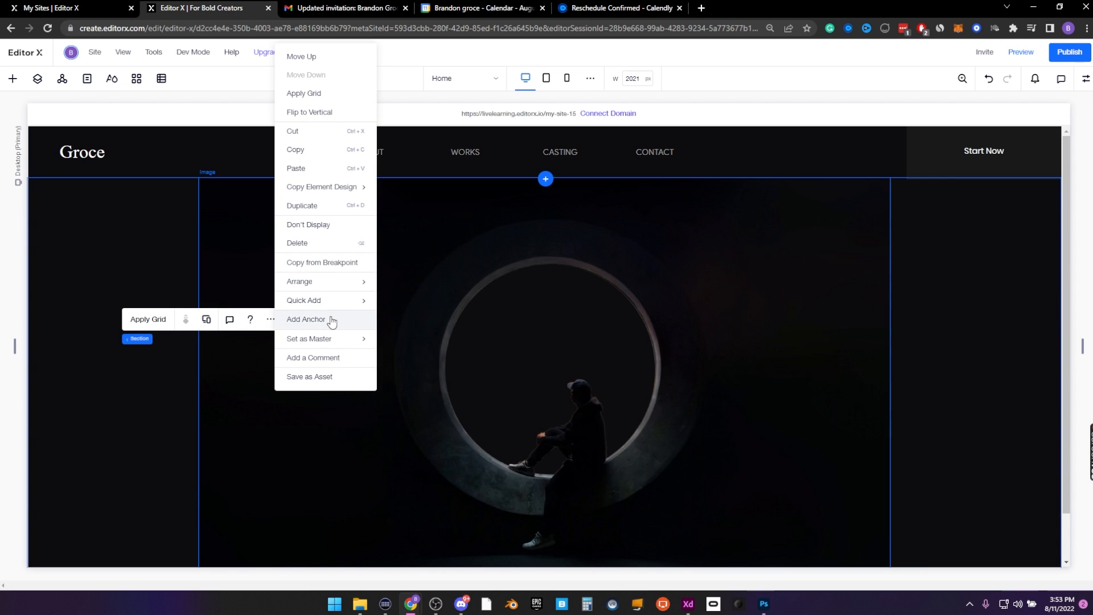
{"action": "mouse_move", "coordinate": [342, 302]}
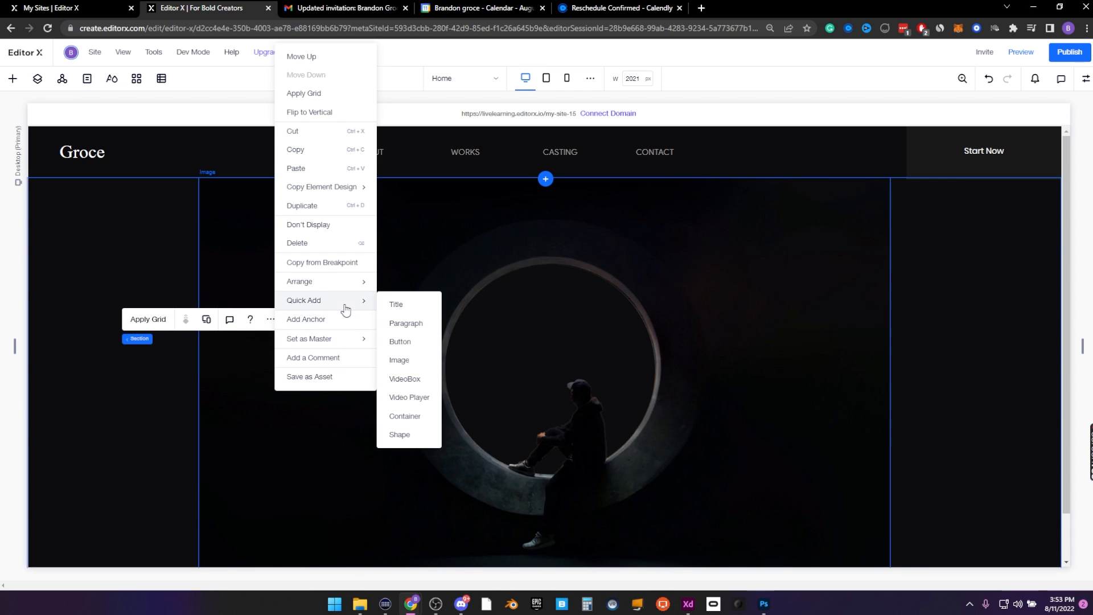
{"action": "left_click", "coordinate": [410, 385]}
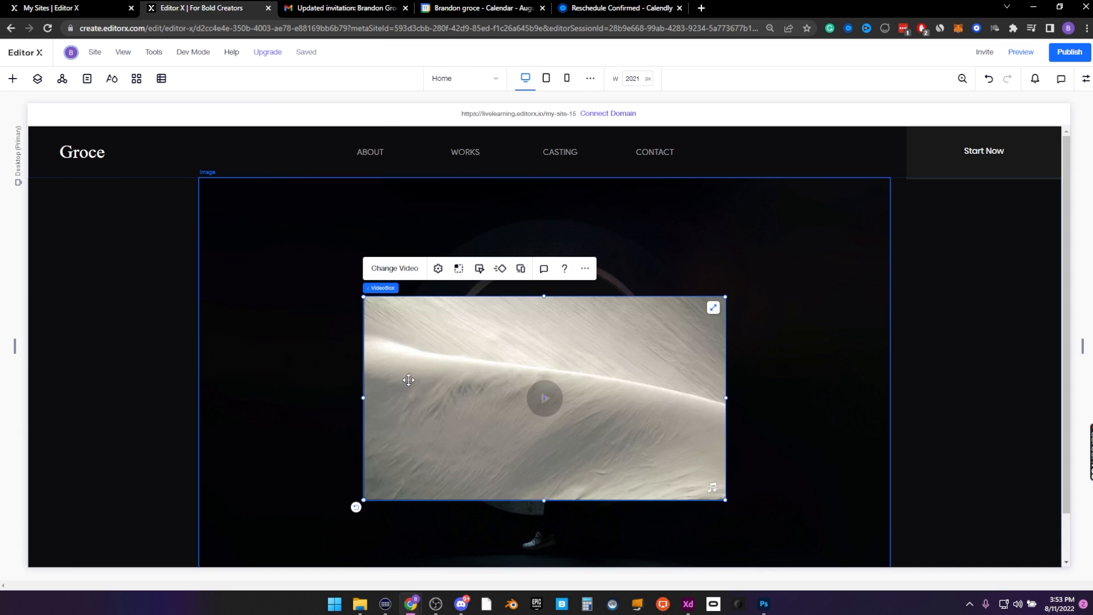
{"action": "left_click_drag", "start_coordinate": [407, 379], "coordinate": [462, 387]}
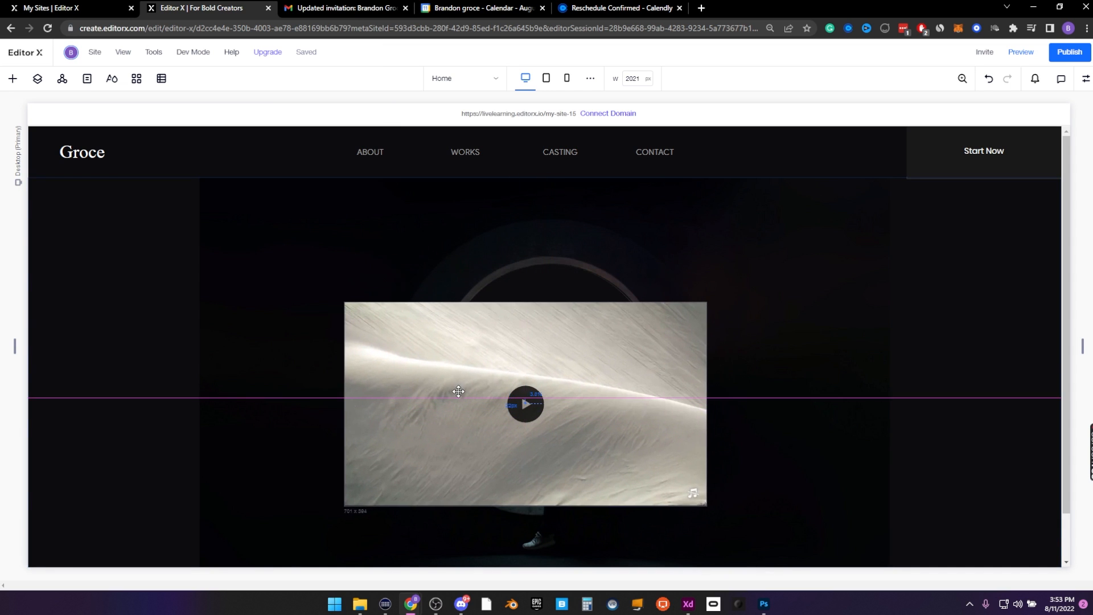
{"action": "mouse_move", "coordinate": [707, 303]}
{"action": "left_mouse_down"}
{"action": "mouse_move", "coordinate": [828, 234]}
{"action": "mouse_move", "coordinate": [698, 308]}
{"action": "left_mouse_up"}
Replace the VideoBox clip with a golden wheat field video found by searching Media from Wix for "field"
{"action": "left_click", "coordinate": [713, 280]}
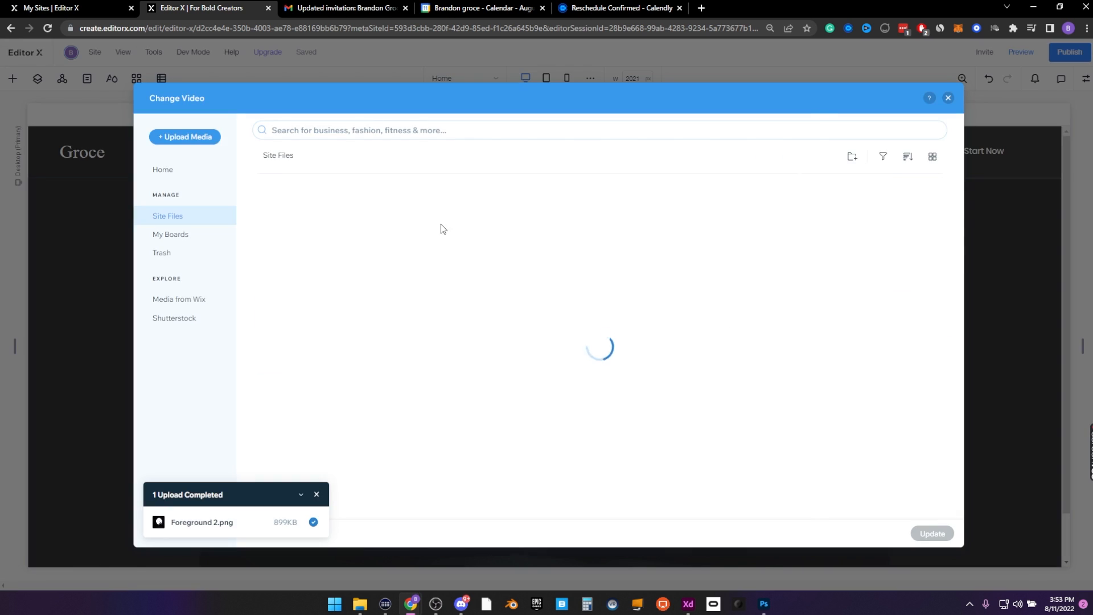
{"action": "type", "text": "f"}
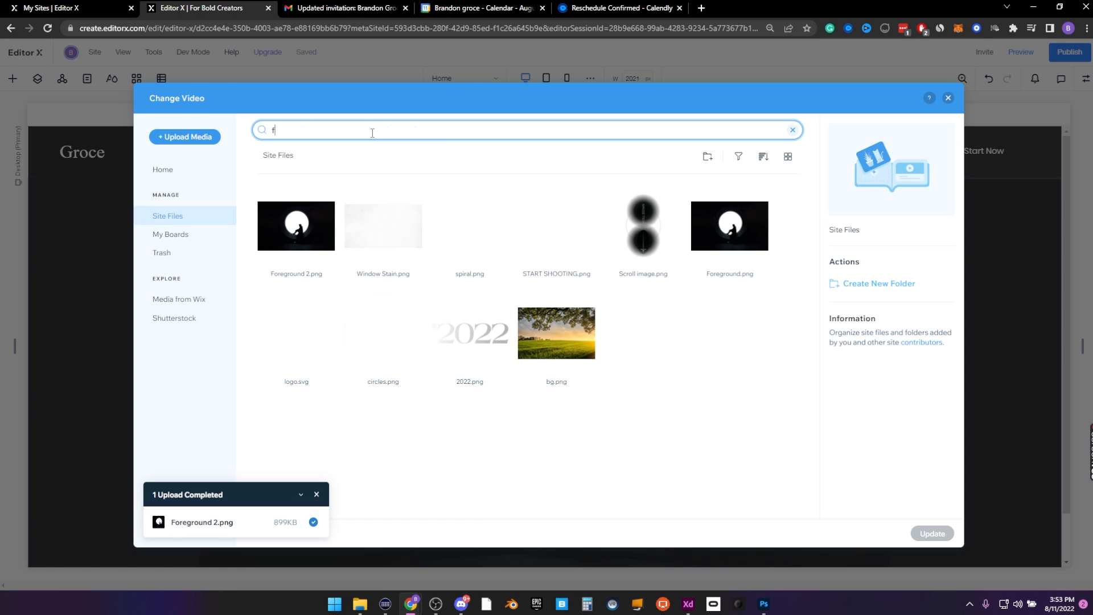
{"action": "type", "text": "ield"}
{"action": "key", "text": "Return"}
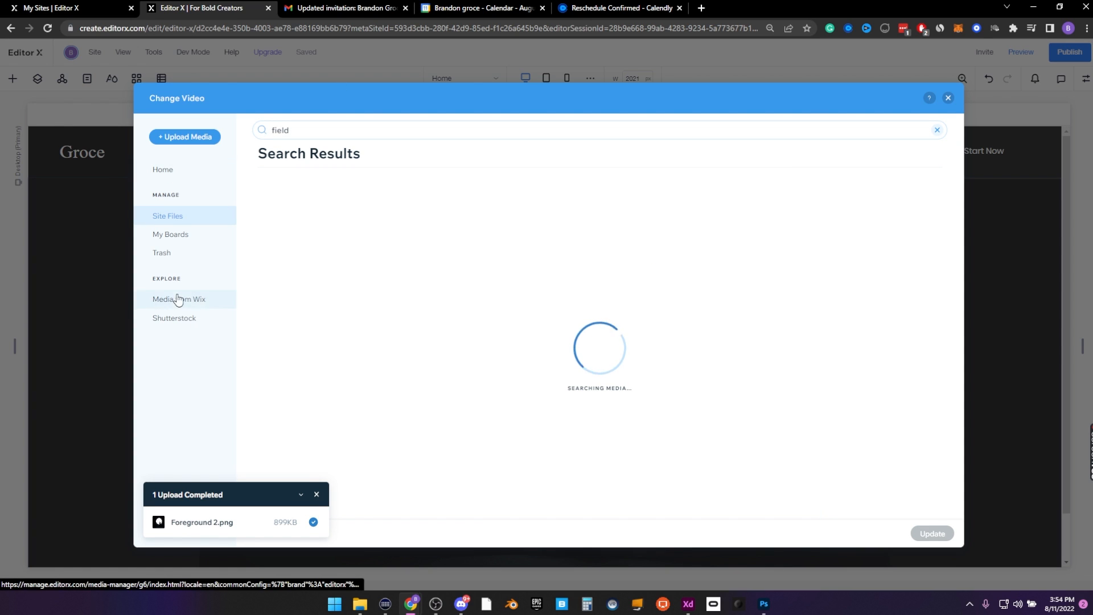
{"action": "left_click", "coordinate": [195, 301]}
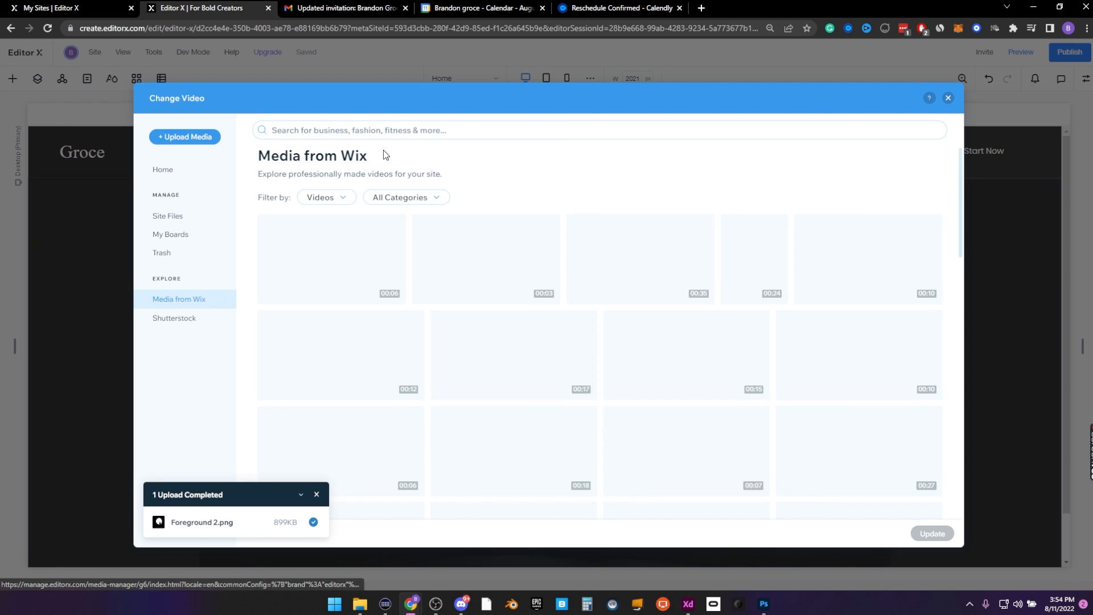
{"action": "left_click", "coordinate": [385, 130]}
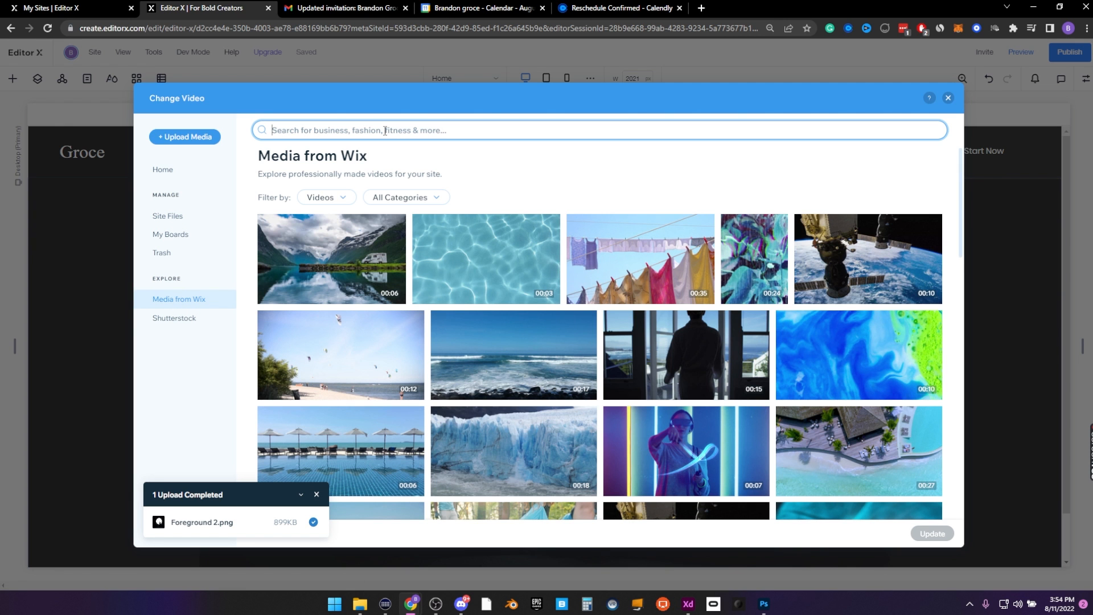
{"action": "type", "text": "field"}
{"action": "key", "text": "Return"}
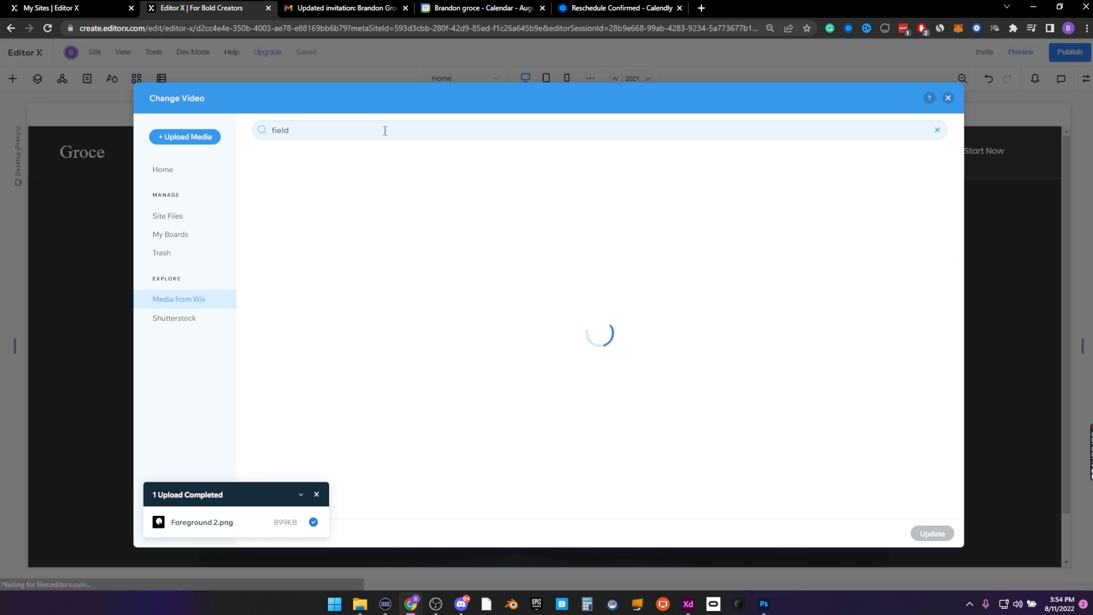
{"action": "scroll", "coordinate": [497, 393], "scroll_direction": "down", "scroll_amount": 5}
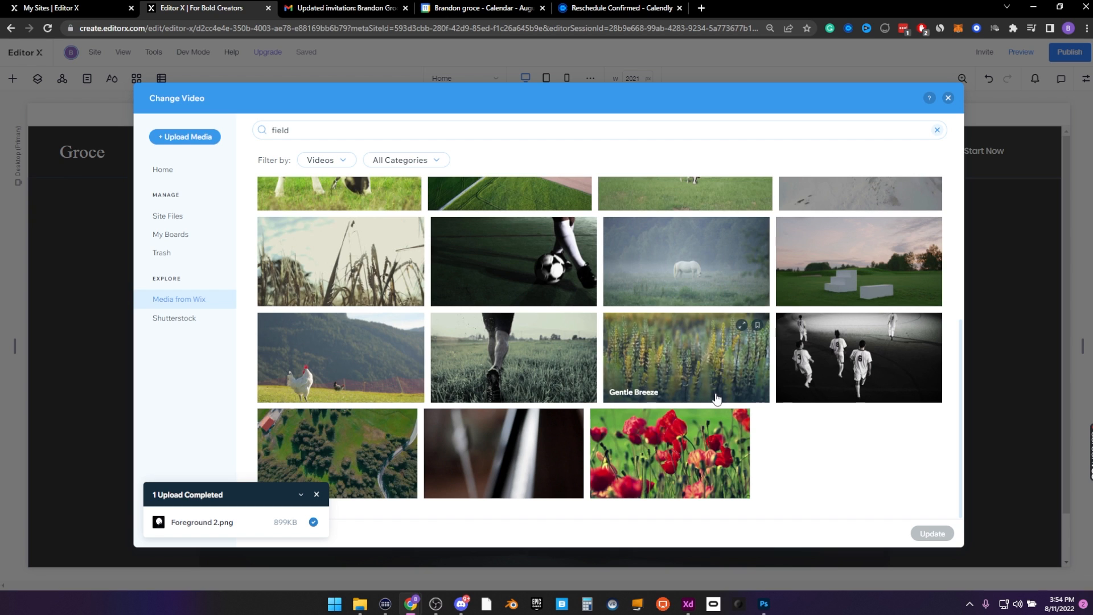
{"action": "double_click", "coordinate": [717, 397]}
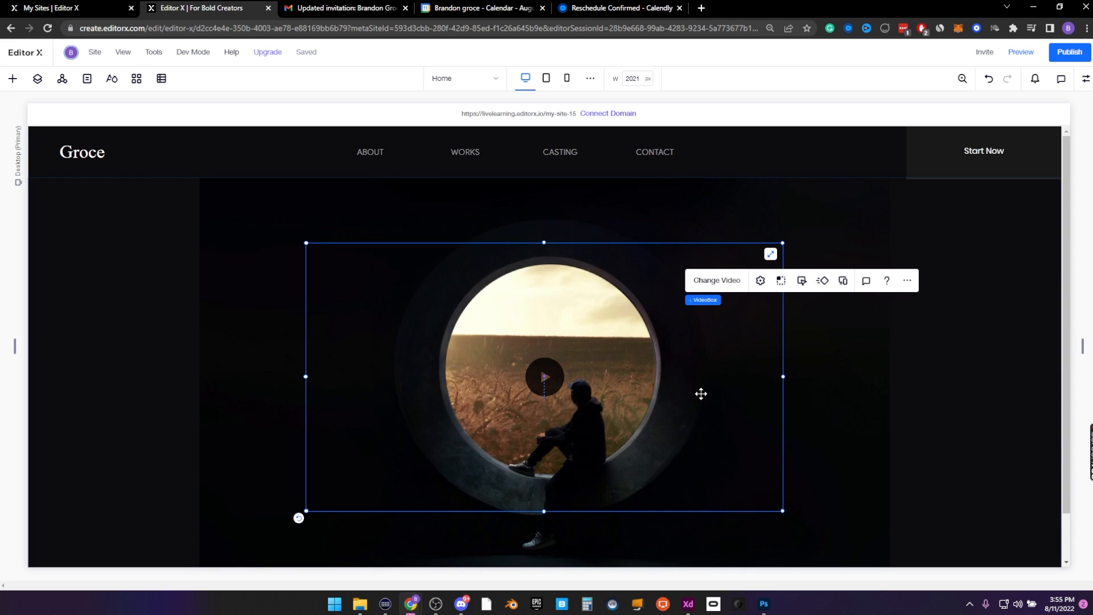
Undo the accidental shift in the hero section, select the VideoBox layer and center it horizontally
{"action": "left_click_drag", "start_coordinate": [610, 318], "coordinate": [617, 318]}
{"action": "key", "text": "ctrl+z"}
{"action": "left_click", "coordinate": [1085, 79]}
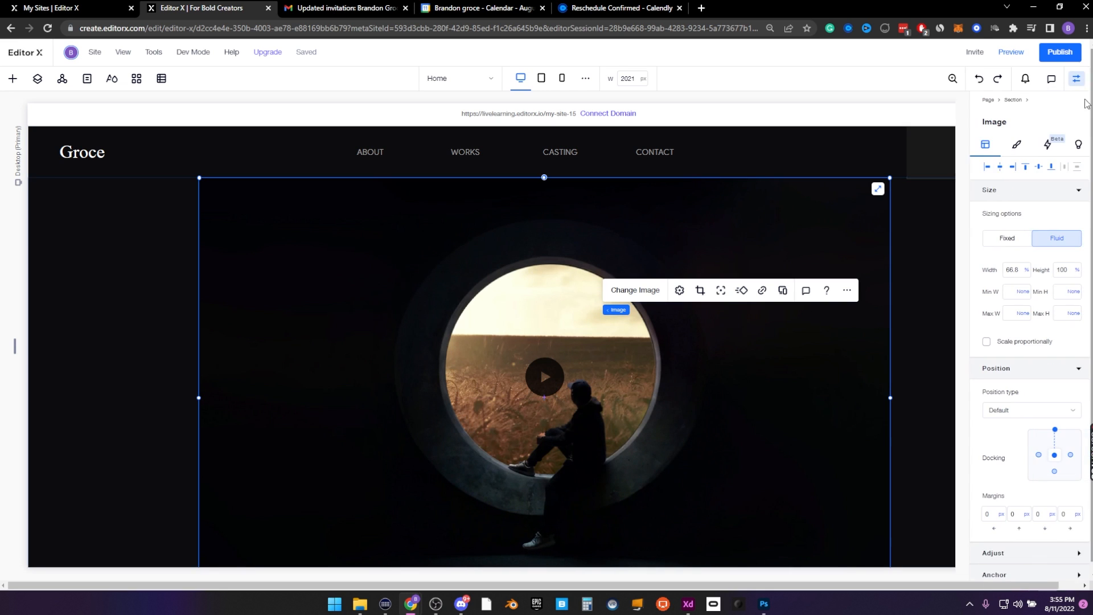
{"action": "left_click", "coordinate": [37, 79]}
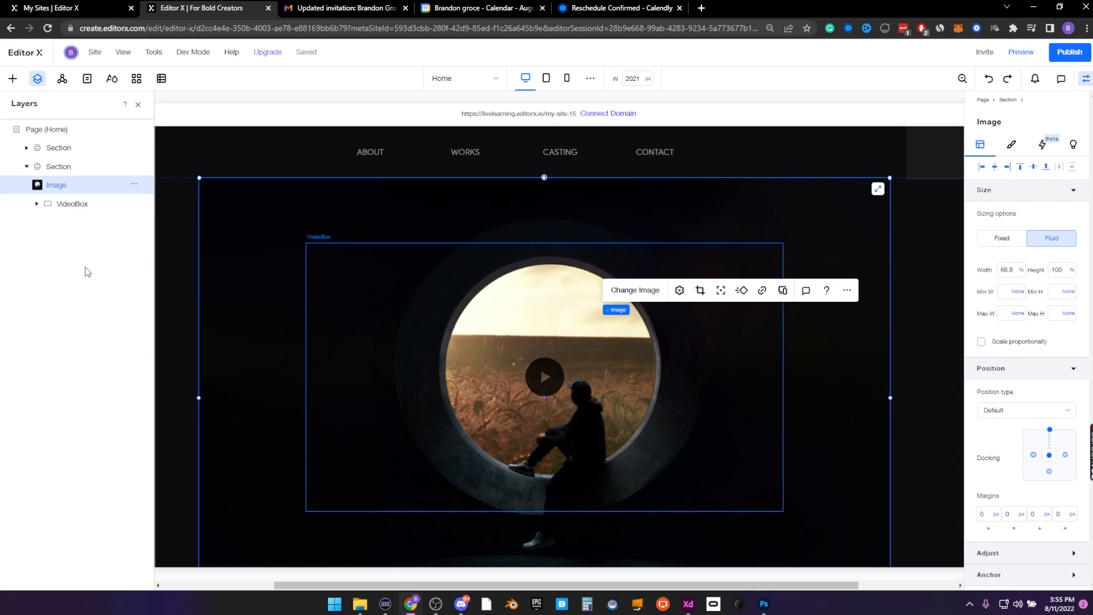
{"action": "left_click", "coordinate": [73, 204]}
{"action": "left_click", "coordinate": [996, 170]}
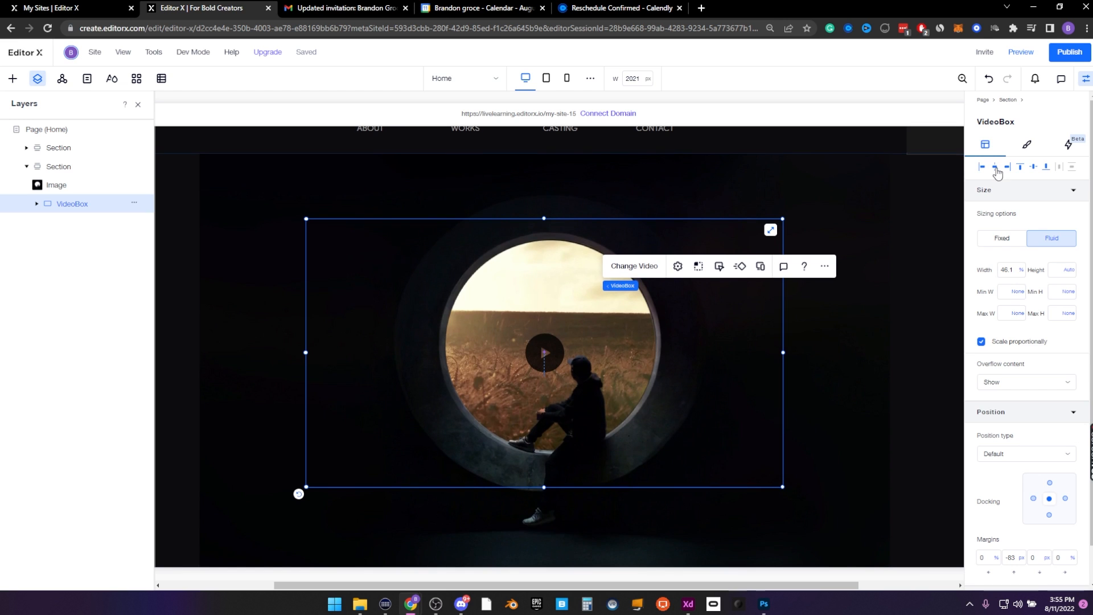
Switch to Adobe XD and examine the divider line beside the logo in the finished artboard's header
{"action": "left_click", "coordinate": [820, 342]}
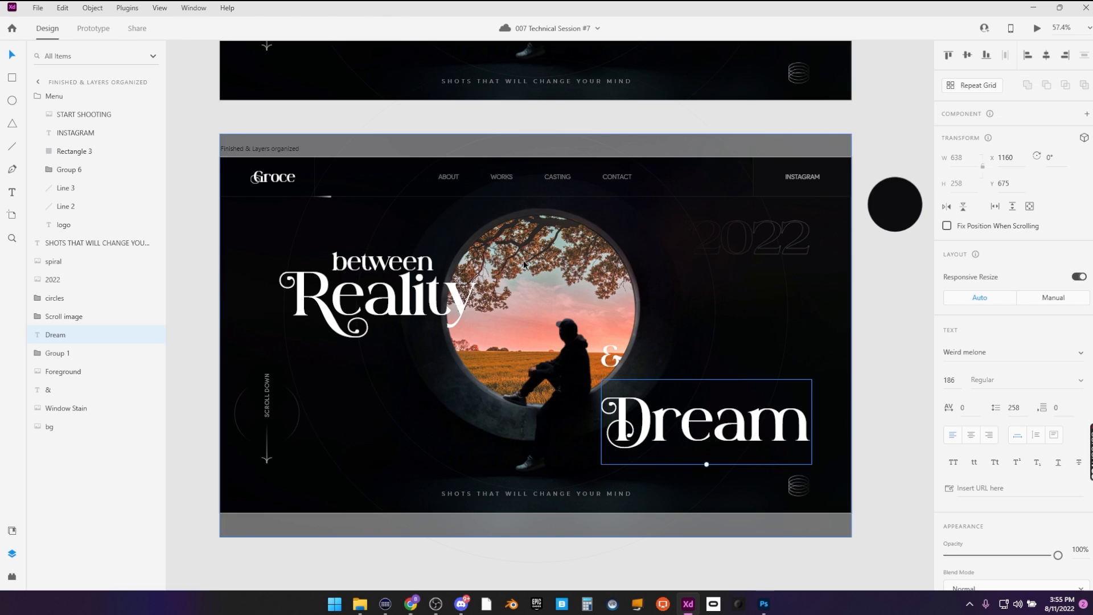
{"action": "scroll", "coordinate": [329, 188], "scroll_direction": "up", "scroll_amount": 5}
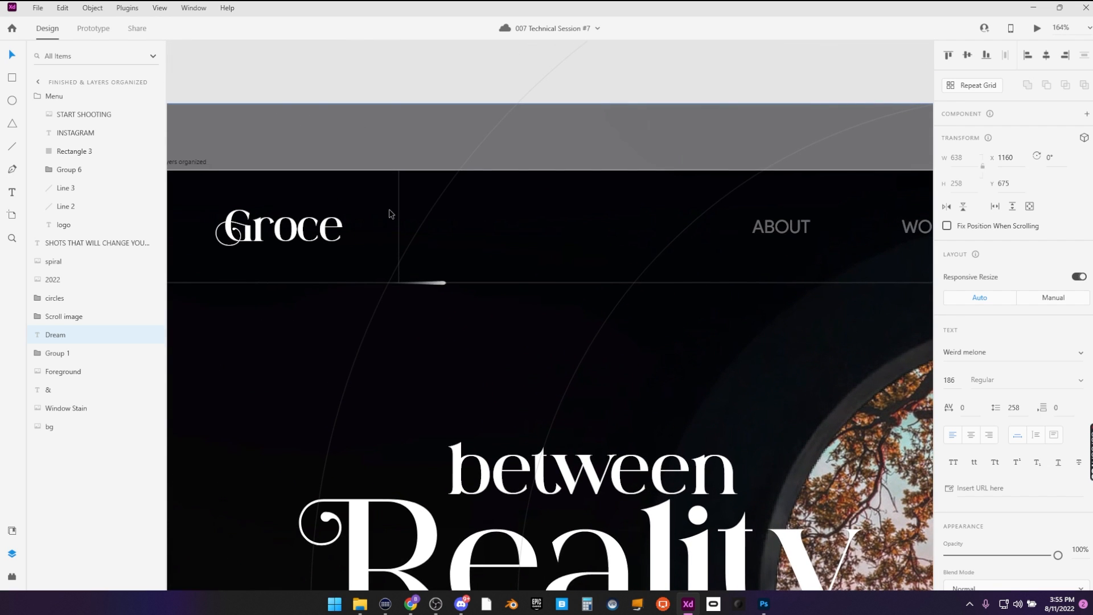
{"action": "left_click", "coordinate": [399, 209]}
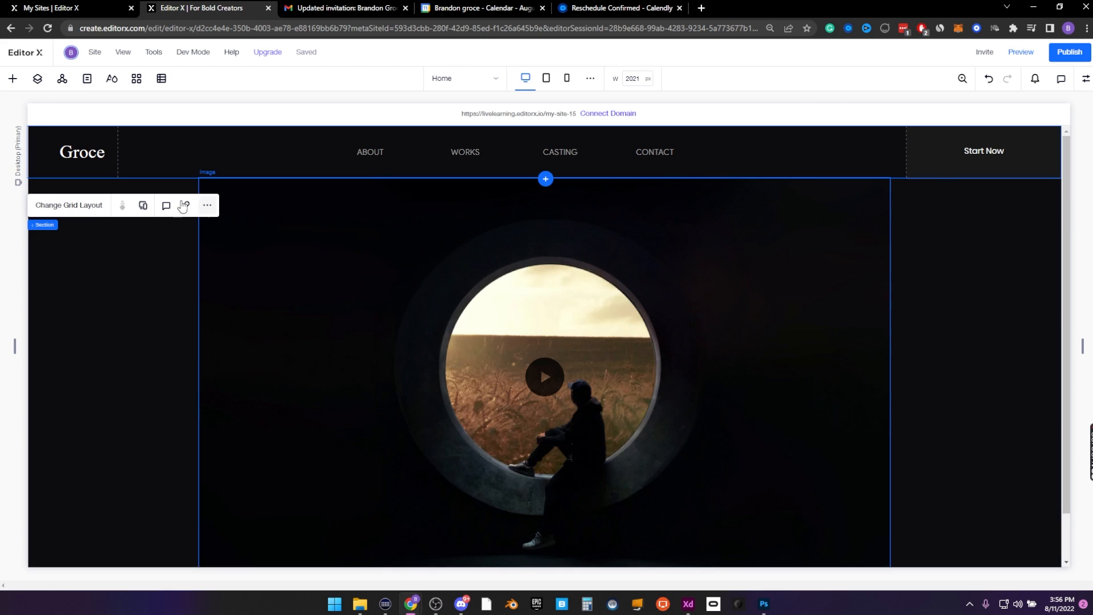
Switch back to Editor X and add a thin solid vertical line to the header beside the Groce logo
{"action": "left_click", "coordinate": [13, 79]}
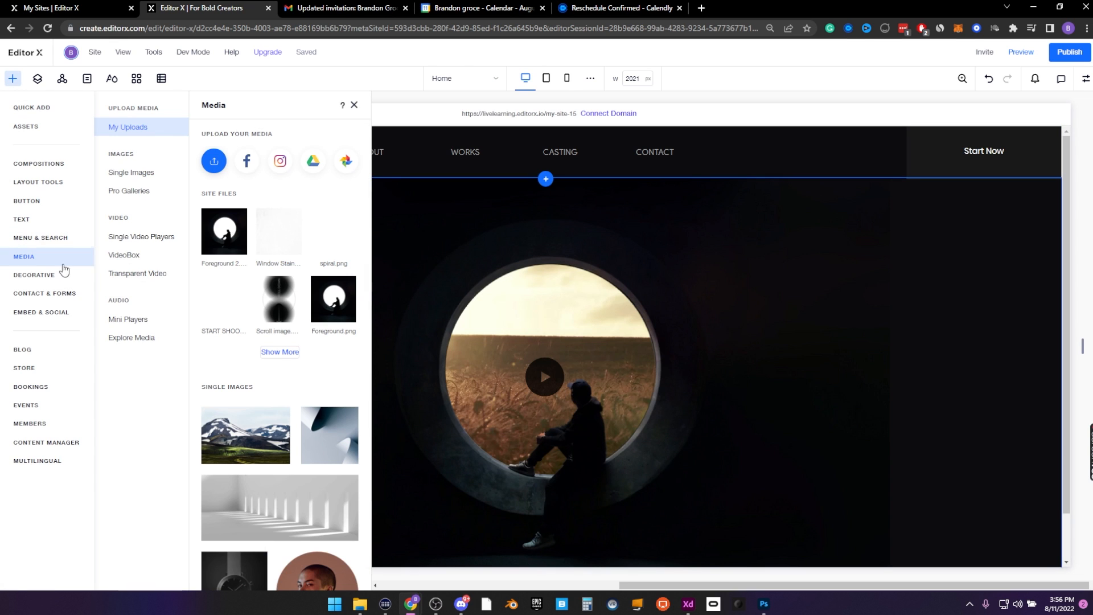
{"action": "left_click", "coordinate": [39, 278]}
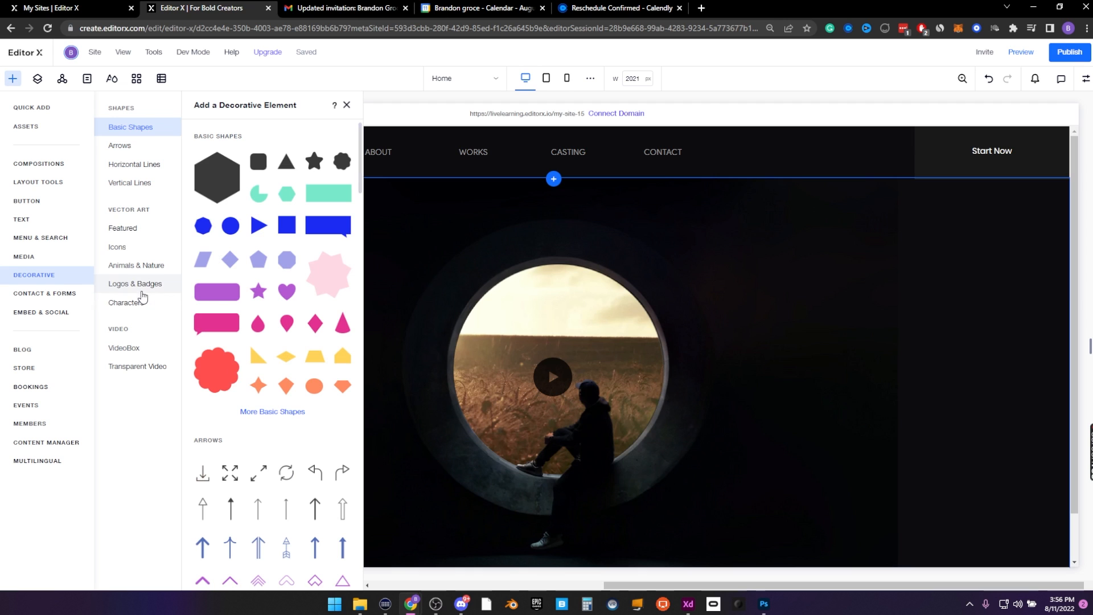
{"action": "left_click", "coordinate": [130, 183]}
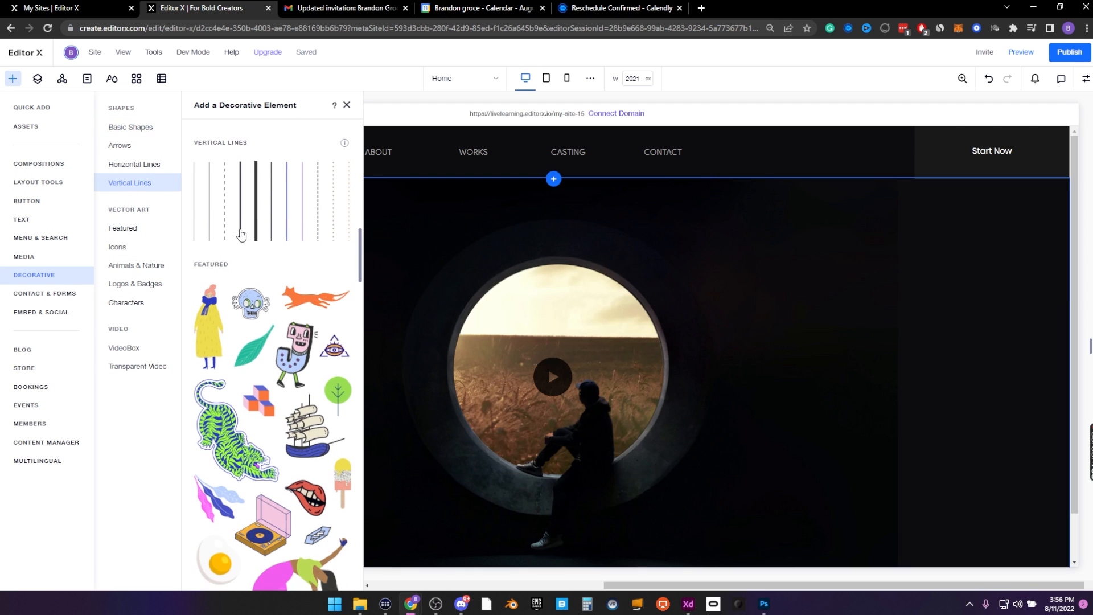
{"action": "left_click_drag", "start_coordinate": [199, 208], "coordinate": [115, 152]}
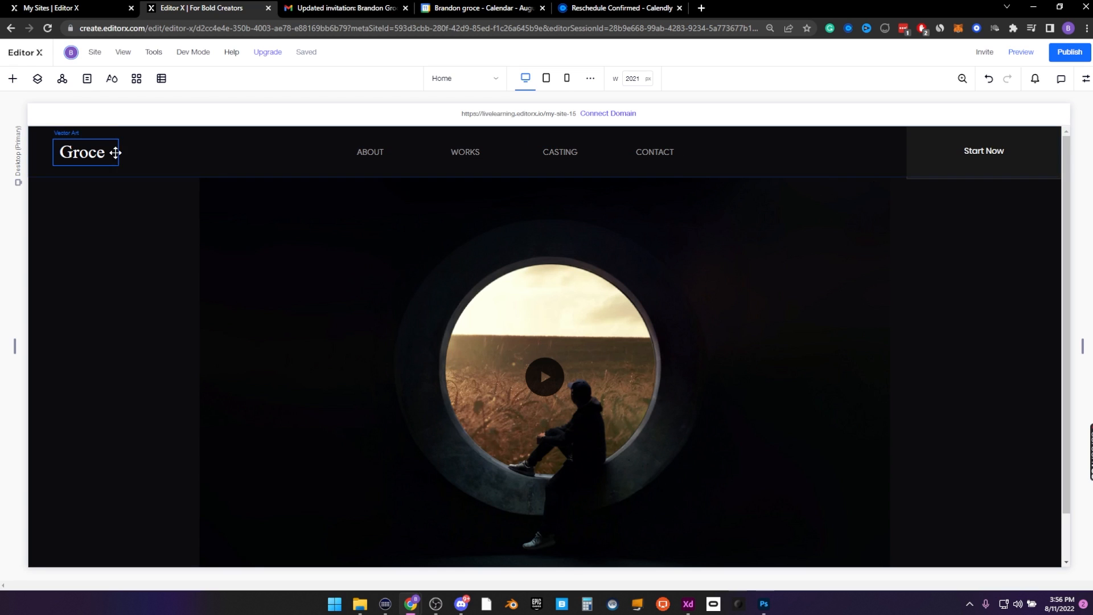
Set the vertical line's height to 100% and align it to the right edge of the logo's grid cell
{"action": "left_click", "coordinate": [1086, 78]}
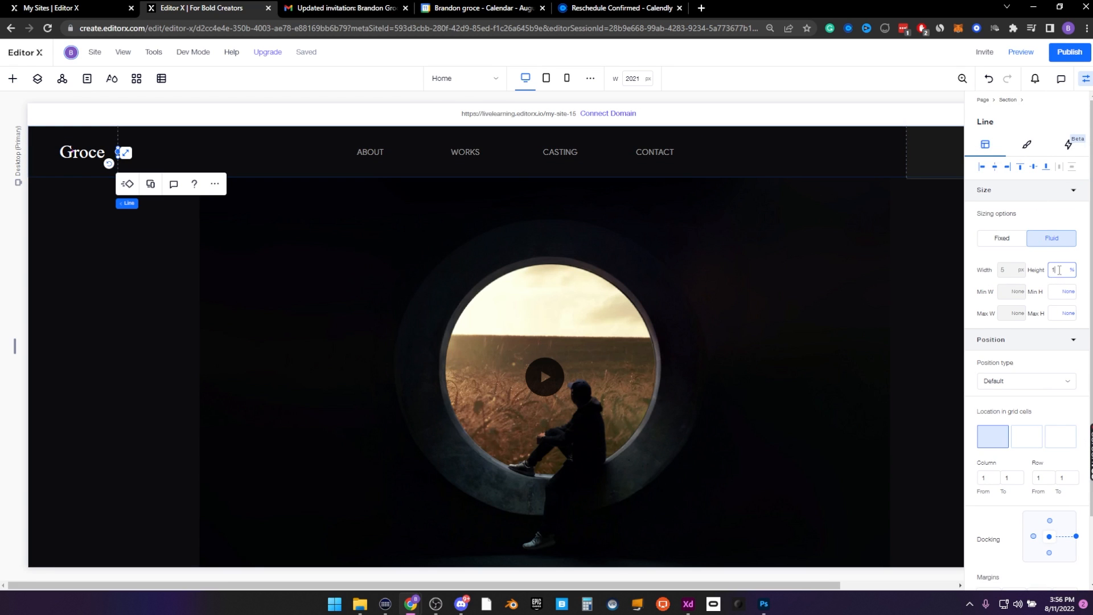
{"action": "key", "text": "Return"}
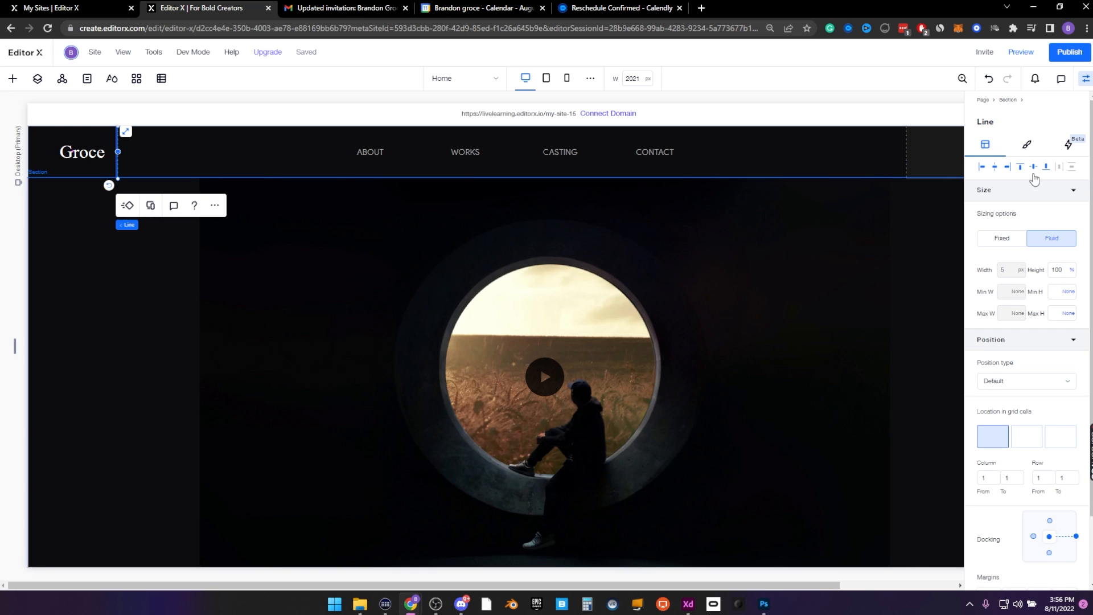
{"action": "left_click", "coordinate": [1011, 170]}
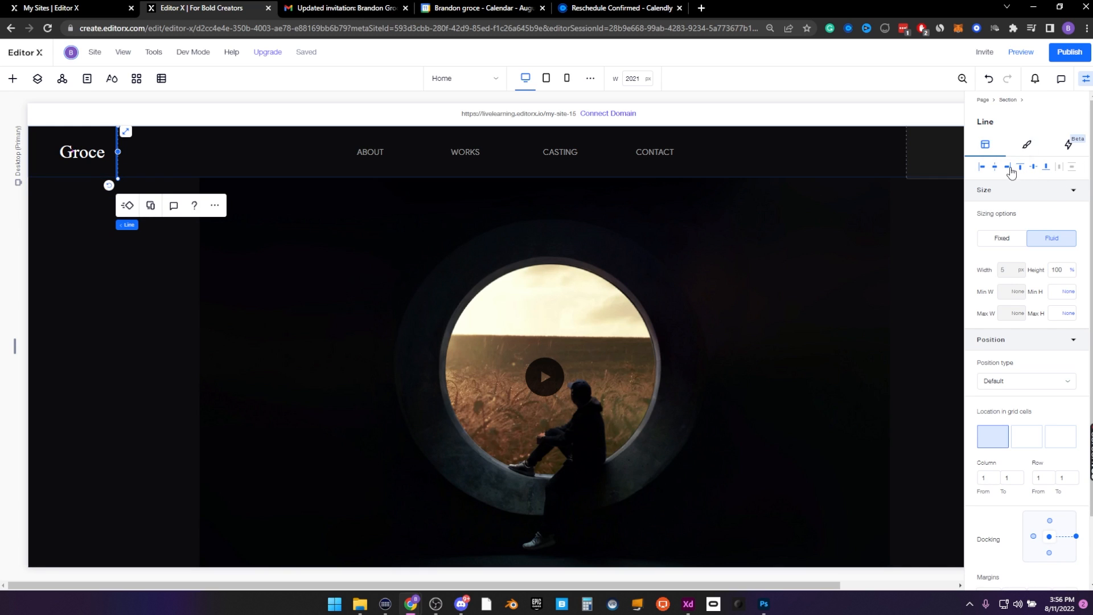
Change the color of the vertical line beside the logo to white (#FFFFFF)
{"action": "left_click", "coordinate": [97, 242]}
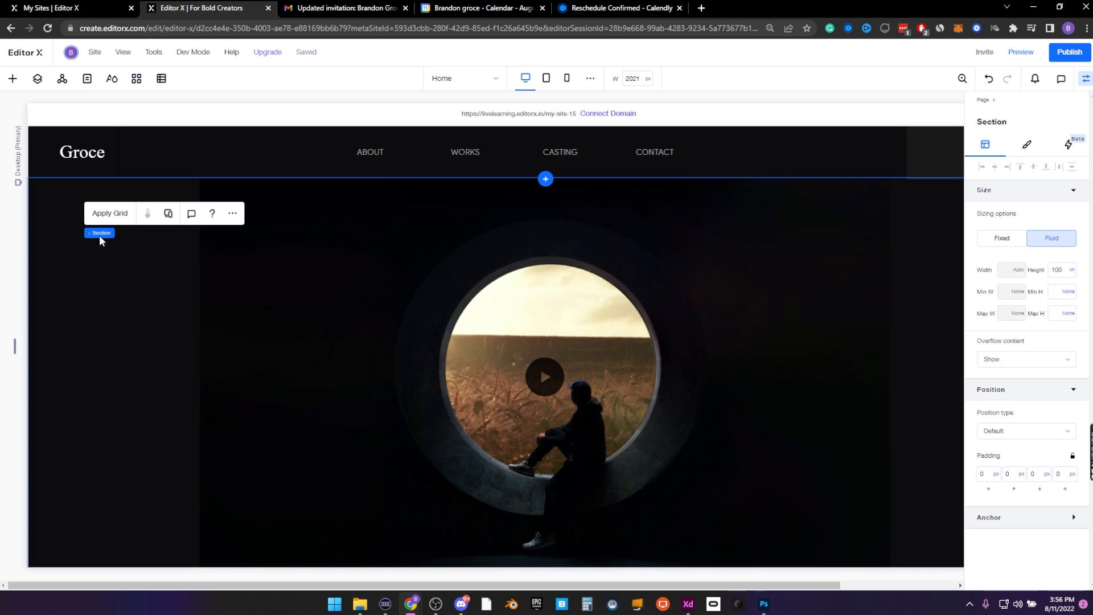
{"action": "left_click", "coordinate": [114, 156]}
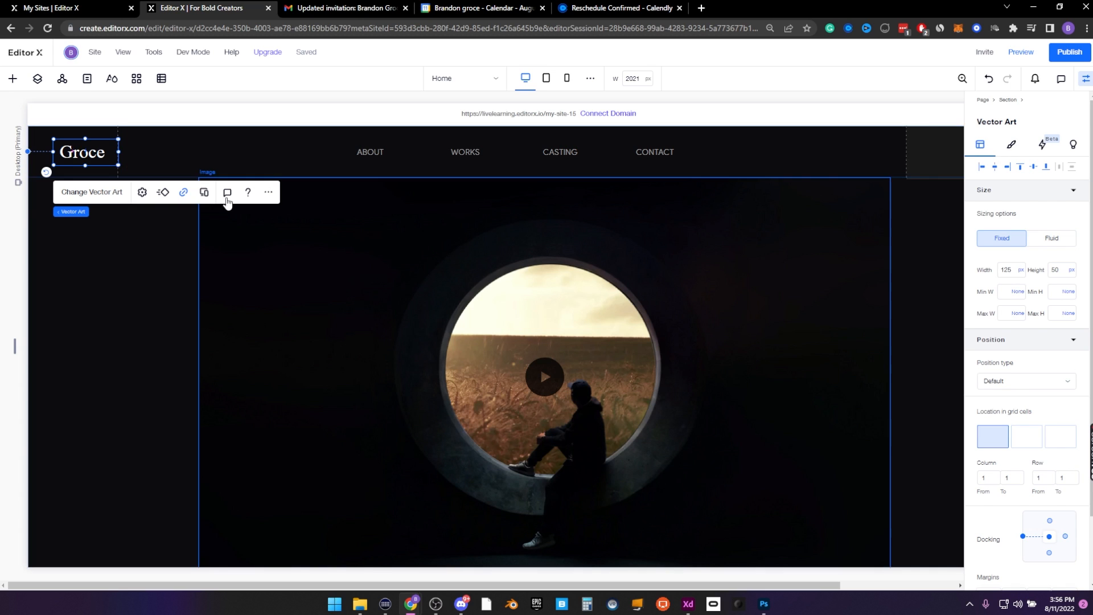
{"action": "left_click", "coordinate": [118, 170]}
{"action": "left_click", "coordinate": [1026, 144]}
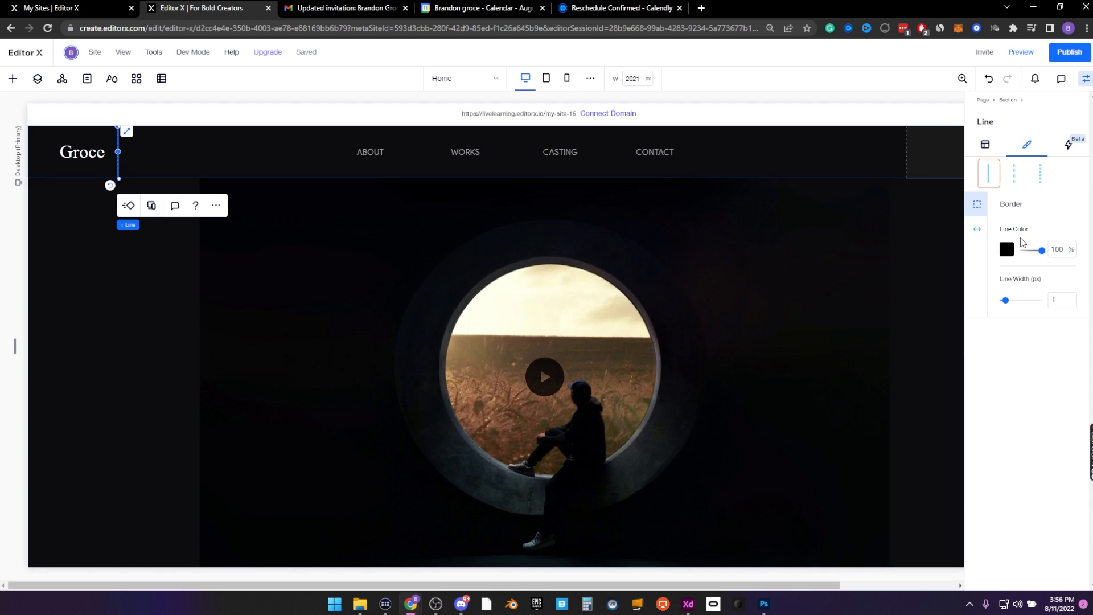
{"action": "left_click", "coordinate": [1006, 250]}
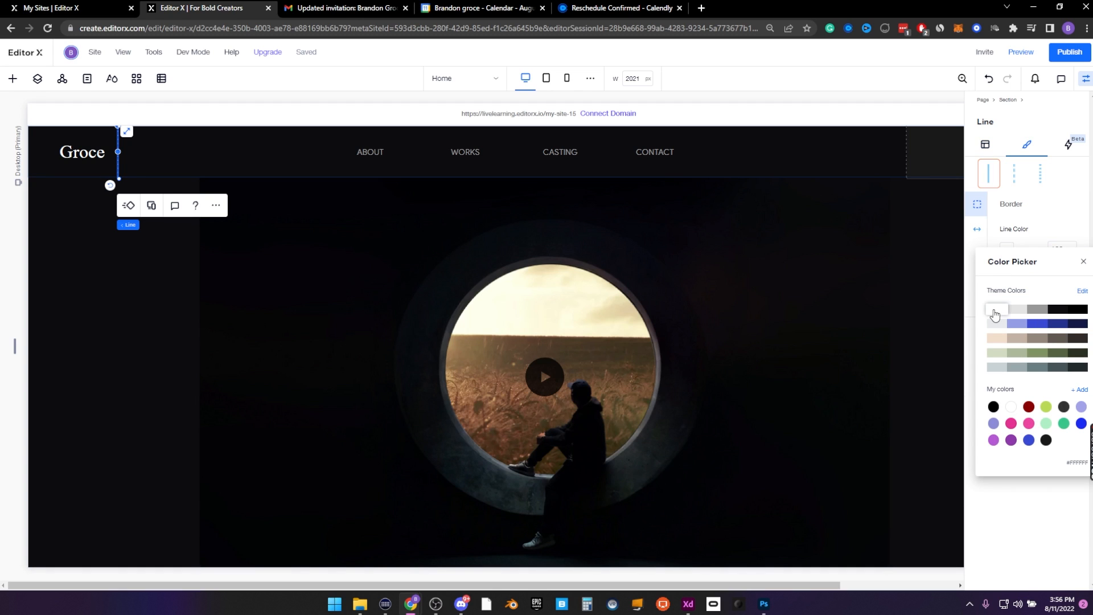
{"action": "left_click", "coordinate": [1032, 524]}
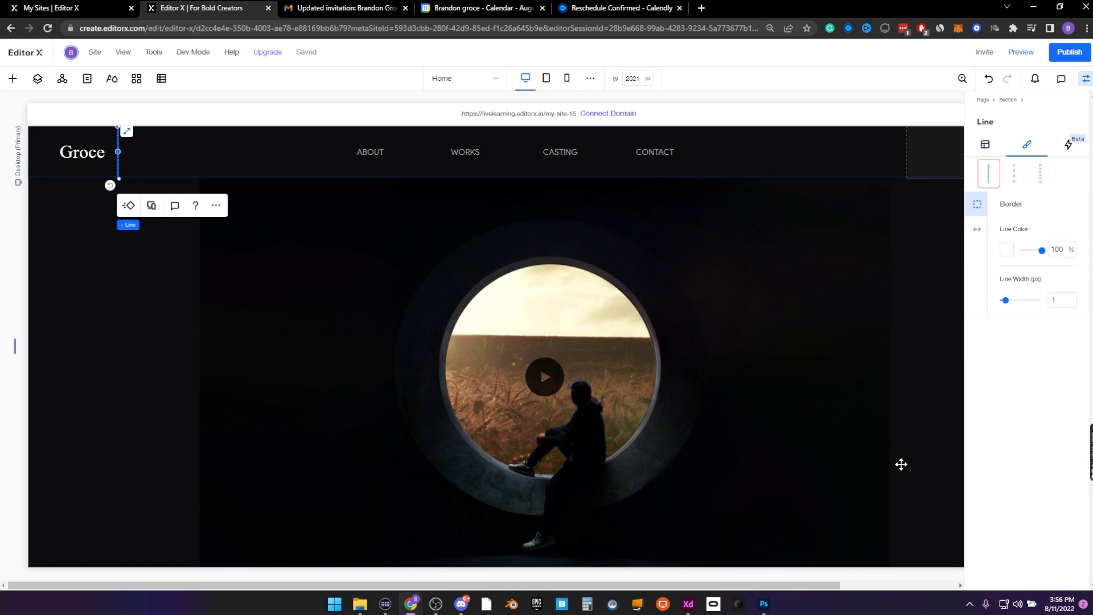
Duplicate the white vertical line and place the copy at the right edge of the menu cell, beside Start Now
{"action": "left_click", "coordinate": [106, 247]}
{"action": "left_click", "coordinate": [119, 163]}
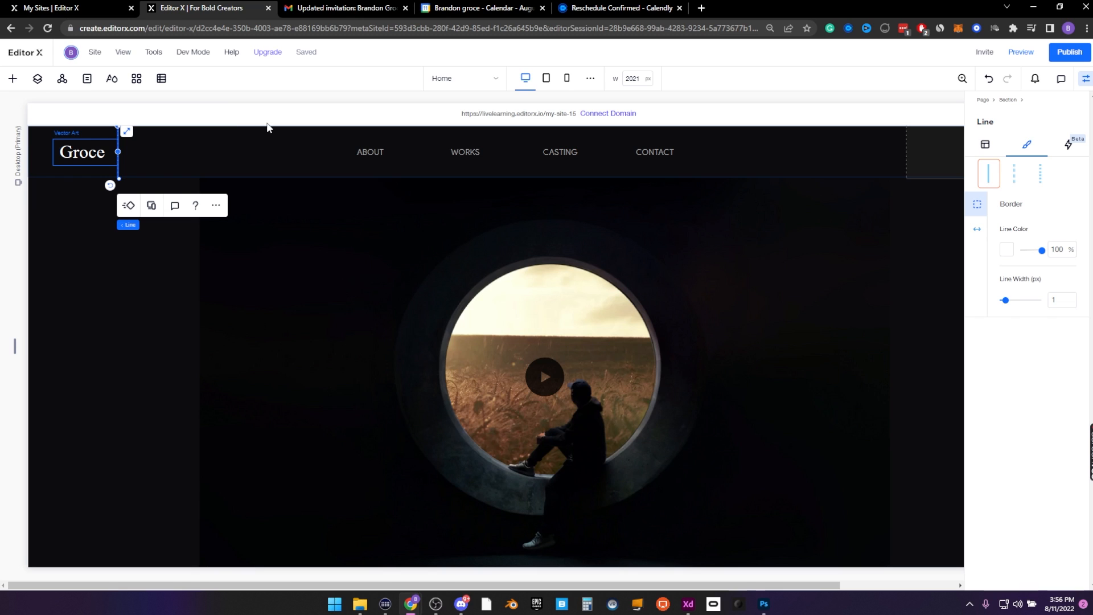
{"action": "left_click_drag", "start_coordinate": [119, 159], "coordinate": [905, 149]}
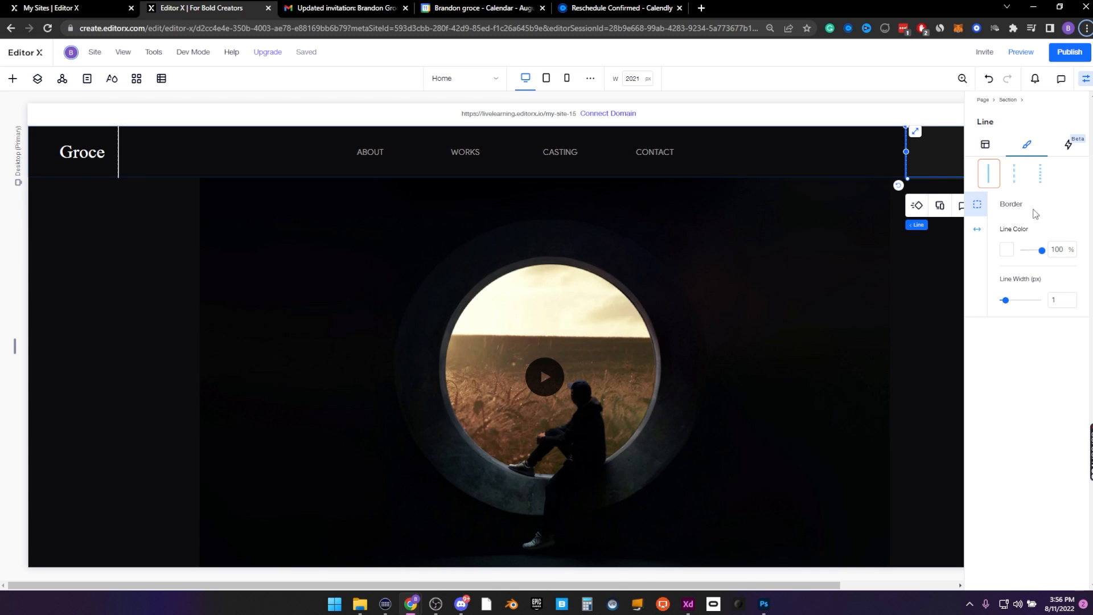
{"action": "left_click", "coordinate": [986, 146]}
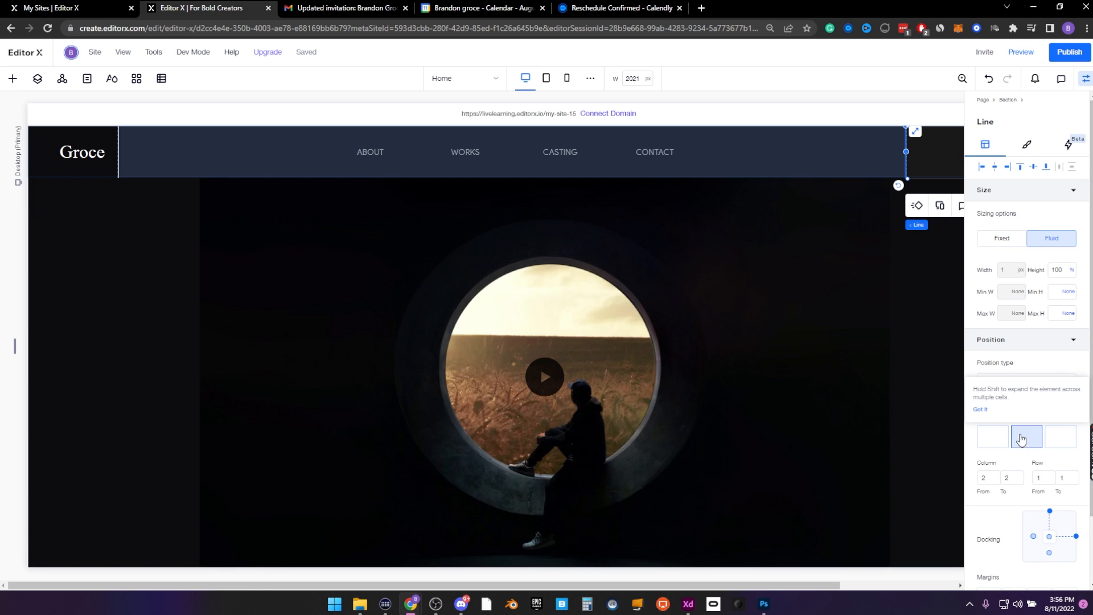
Add a solid horizontal line from the decorative elements along the header's lower edge
{"action": "left_click", "coordinate": [19, 81]}
{"action": "scroll", "coordinate": [197, 234], "scroll_direction": "up", "scroll_amount": 3}
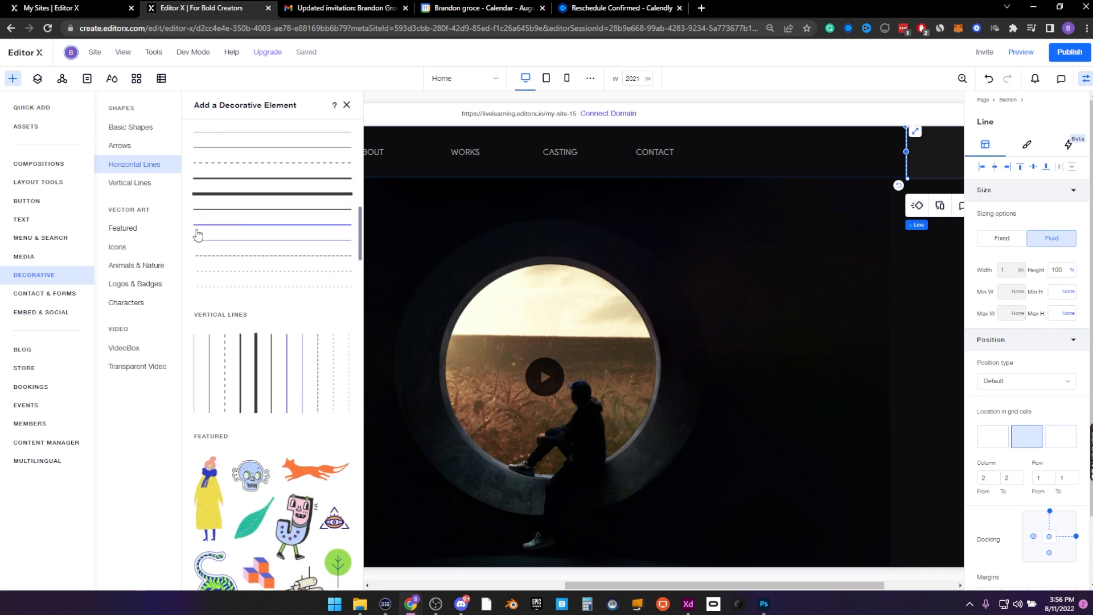
{"action": "scroll", "coordinate": [236, 173], "scroll_direction": "up", "scroll_amount": 1}
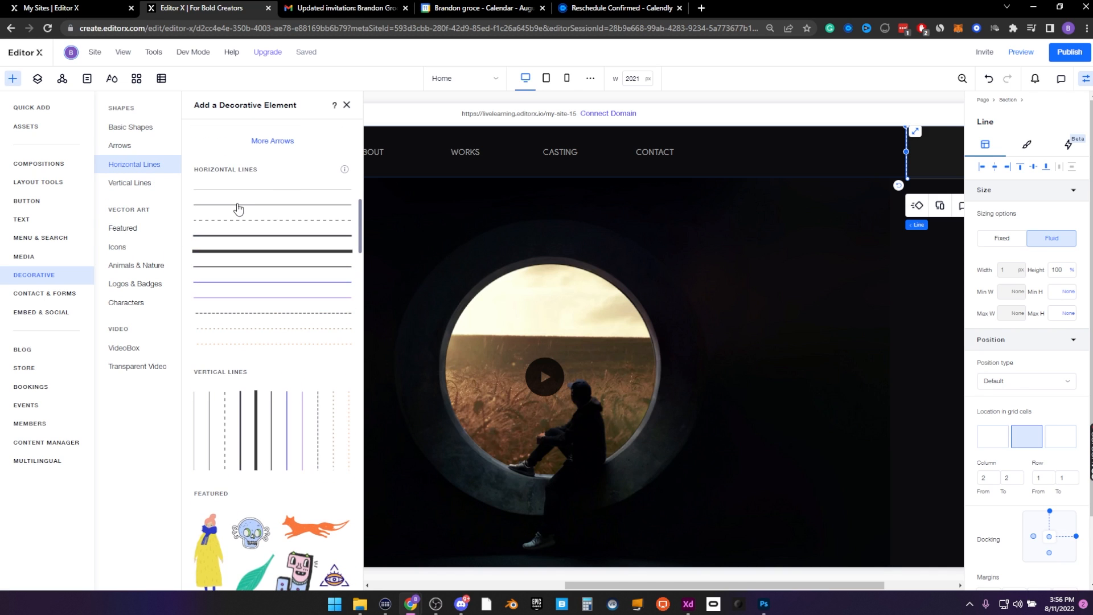
{"action": "left_click_drag", "start_coordinate": [238, 207], "coordinate": [374, 175]}
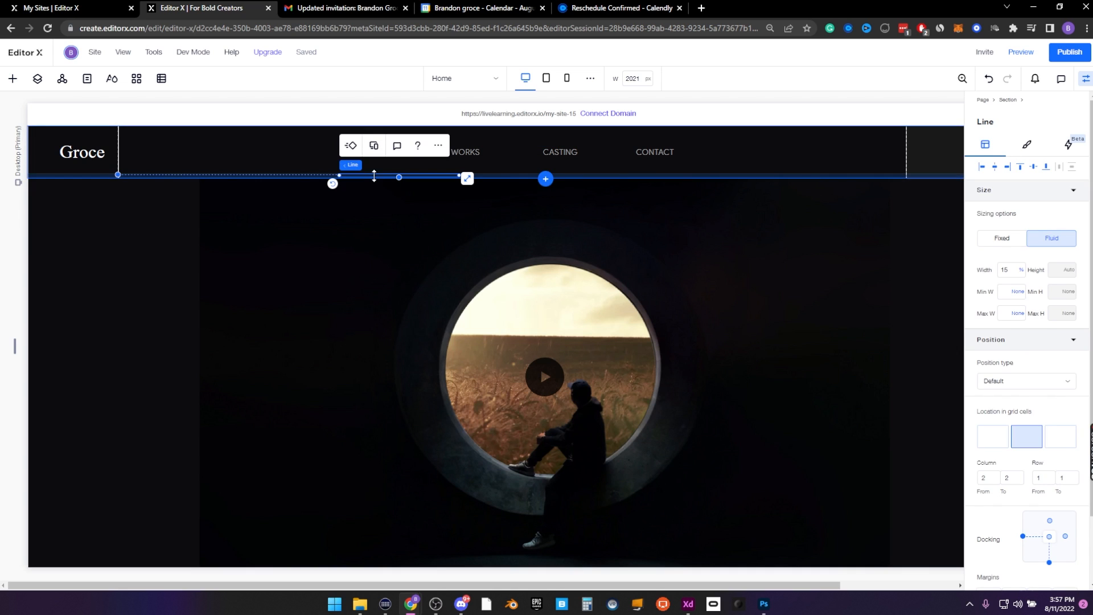
Span the horizontal line across all three header grid cells and set its width to 100%
{"action": "left_click", "coordinate": [999, 444], "text": "shift"}
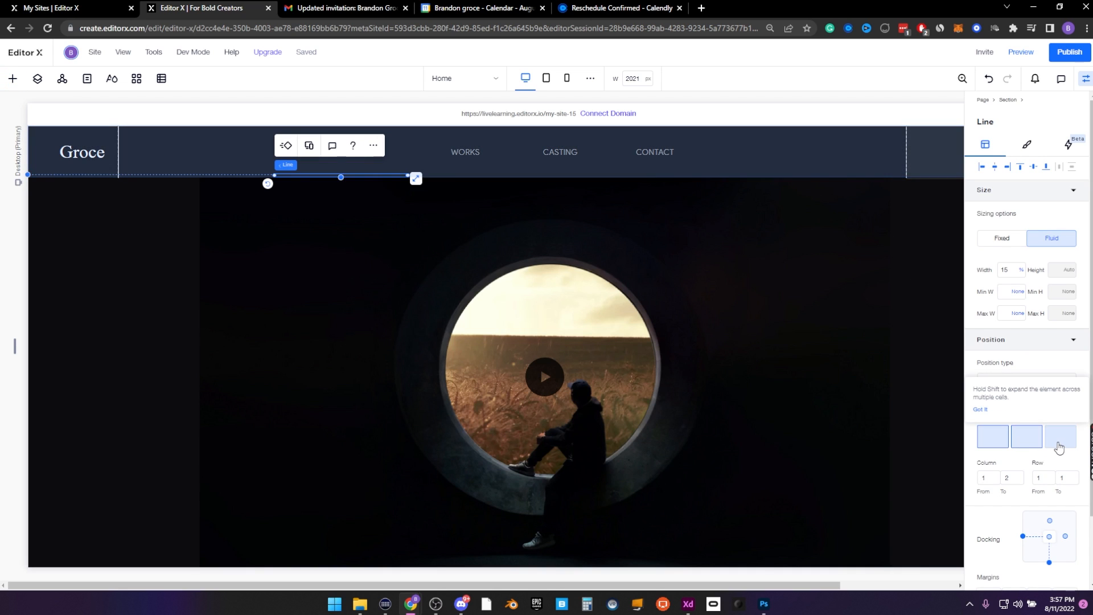
{"action": "left_click", "coordinate": [1059, 448], "text": "shift"}
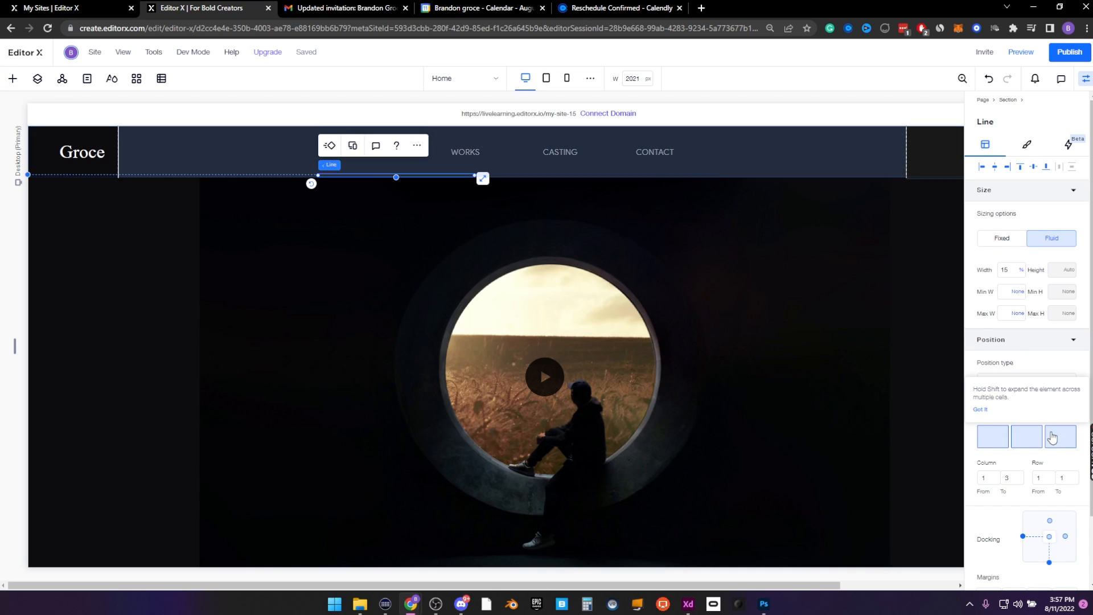
{"action": "left_click", "coordinate": [1018, 271]}
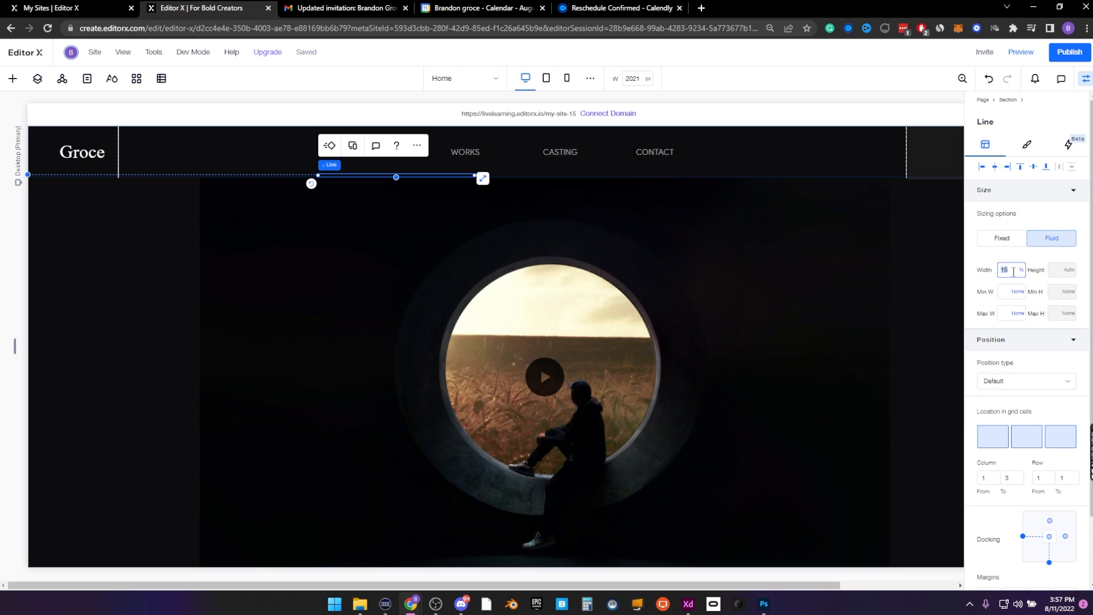
{"action": "key", "text": "Return"}
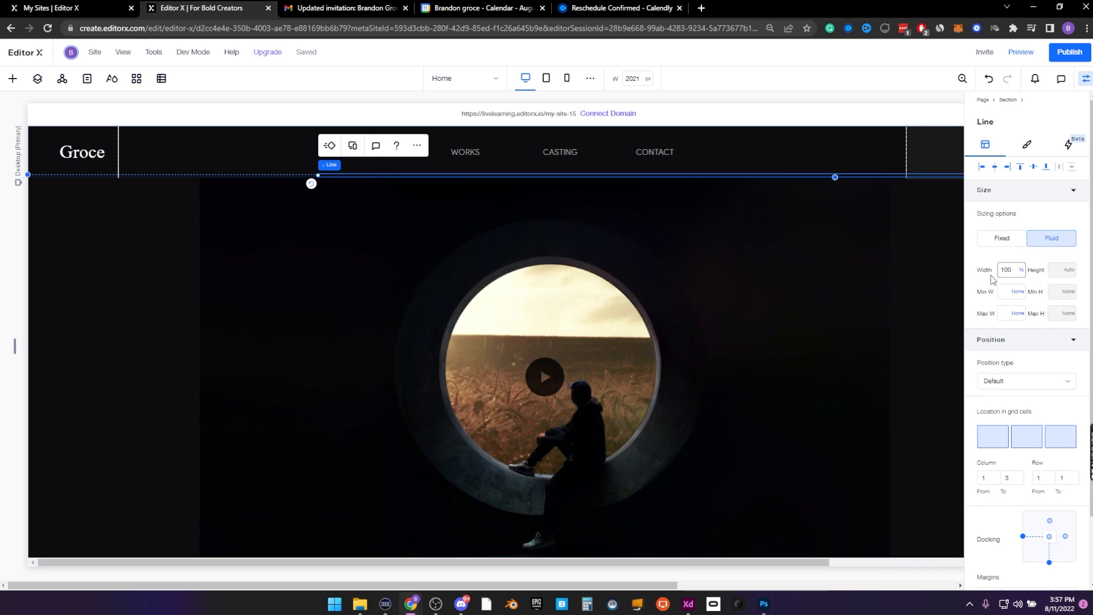
Change the color of the header's horizontal line to white (#FFFFFF)
{"action": "left_click", "coordinate": [1027, 144]}
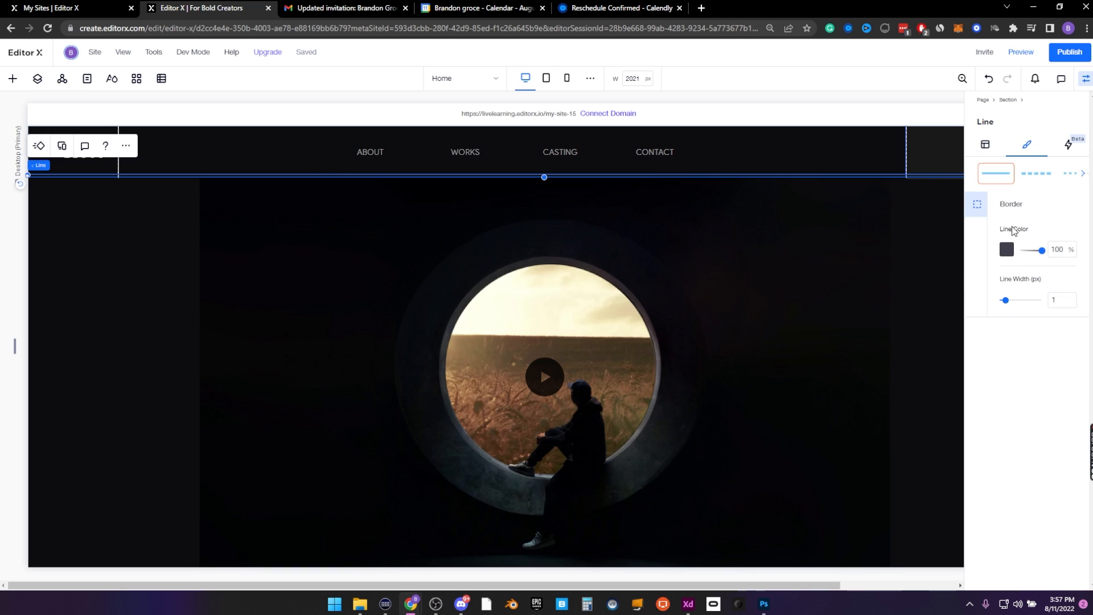
{"action": "left_click", "coordinate": [1007, 251]}
{"action": "left_click", "coordinate": [991, 314]}
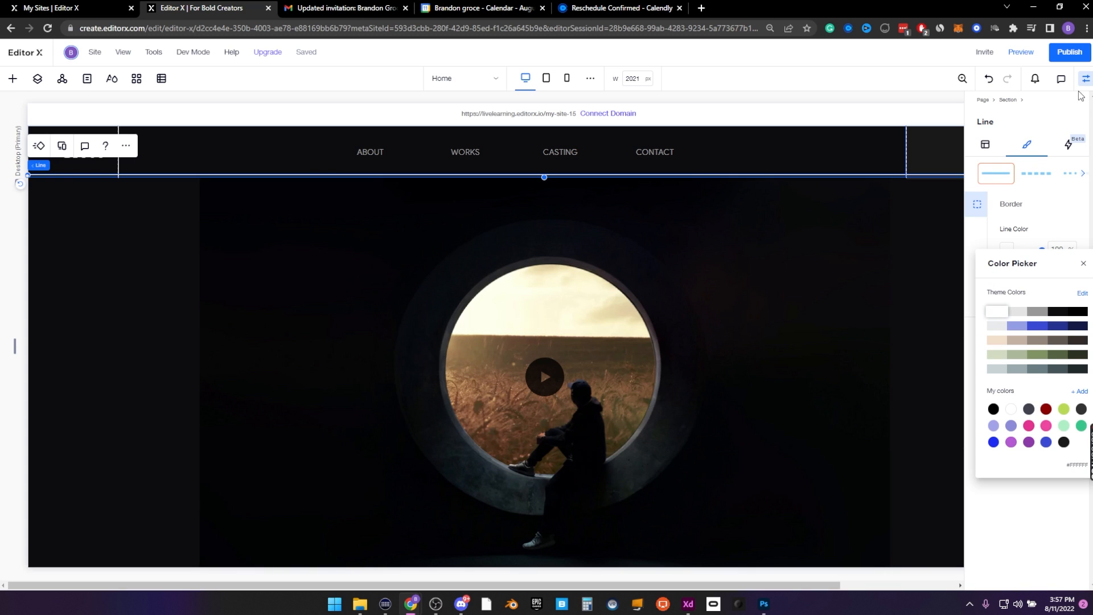
Set the horizontal line's bottom margin to -3 px so it sits on the header's lower edge
{"action": "left_click", "coordinate": [1038, 125]}
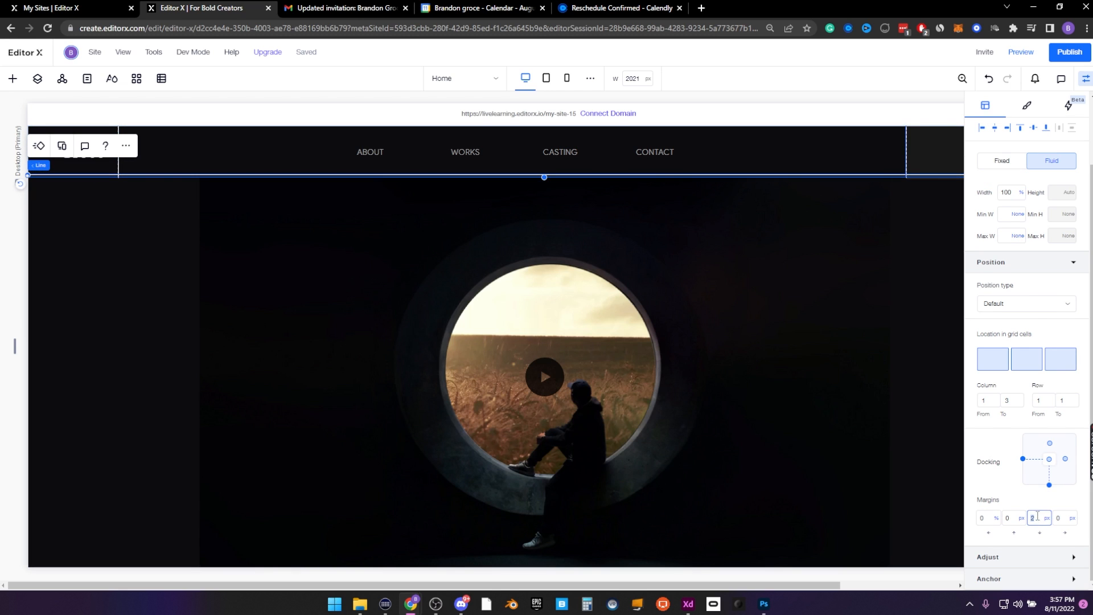
{"action": "left_click", "coordinate": [1037, 519]}
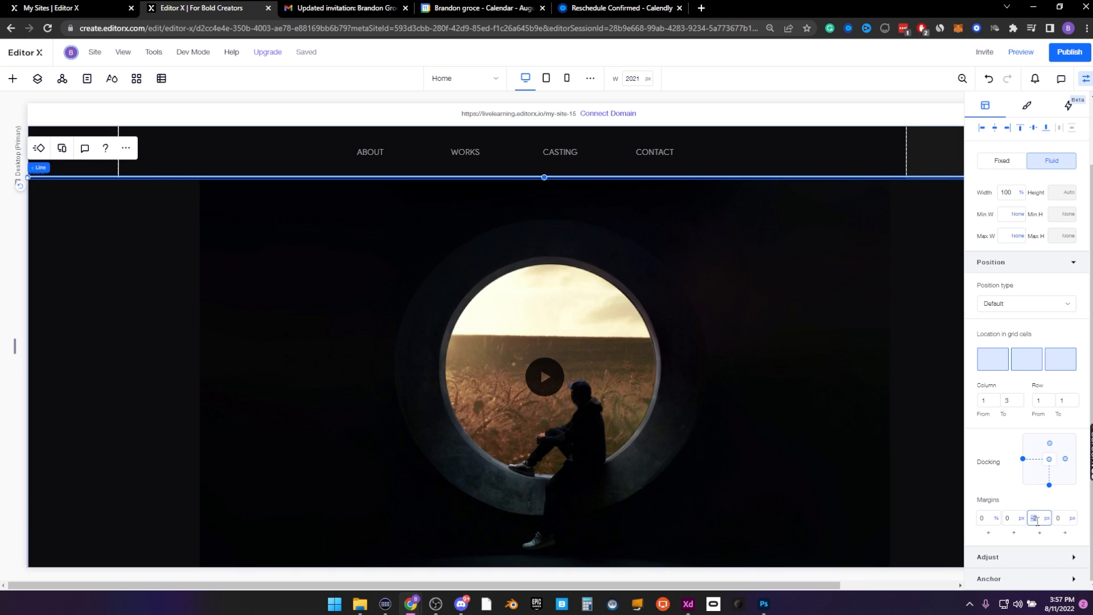
{"action": "type", "text": "-3"}
{"action": "key", "text": "Return"}
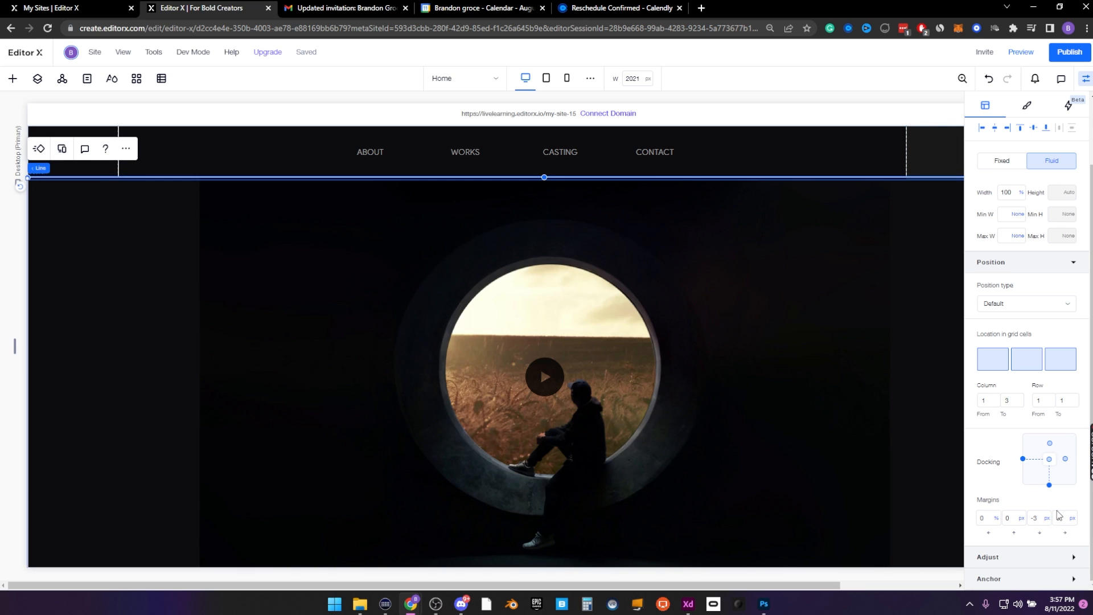
{"action": "left_click", "coordinate": [91, 346]}
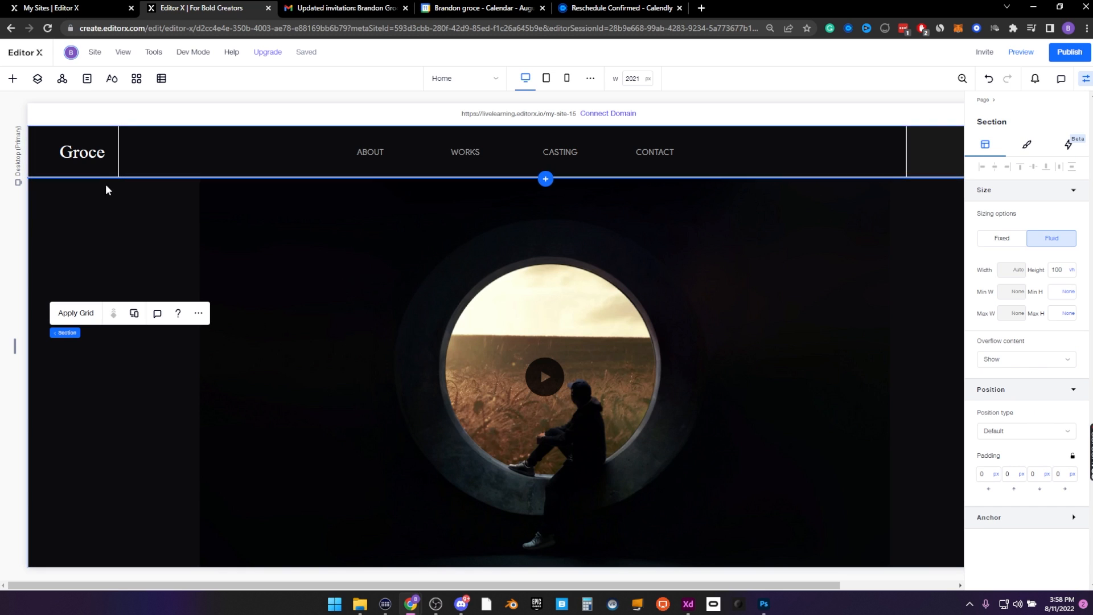
Lower the color opacity of the vertical line beside the logo to 30%
{"action": "left_click", "coordinate": [118, 138]}
{"action": "left_click", "coordinate": [1027, 143]}
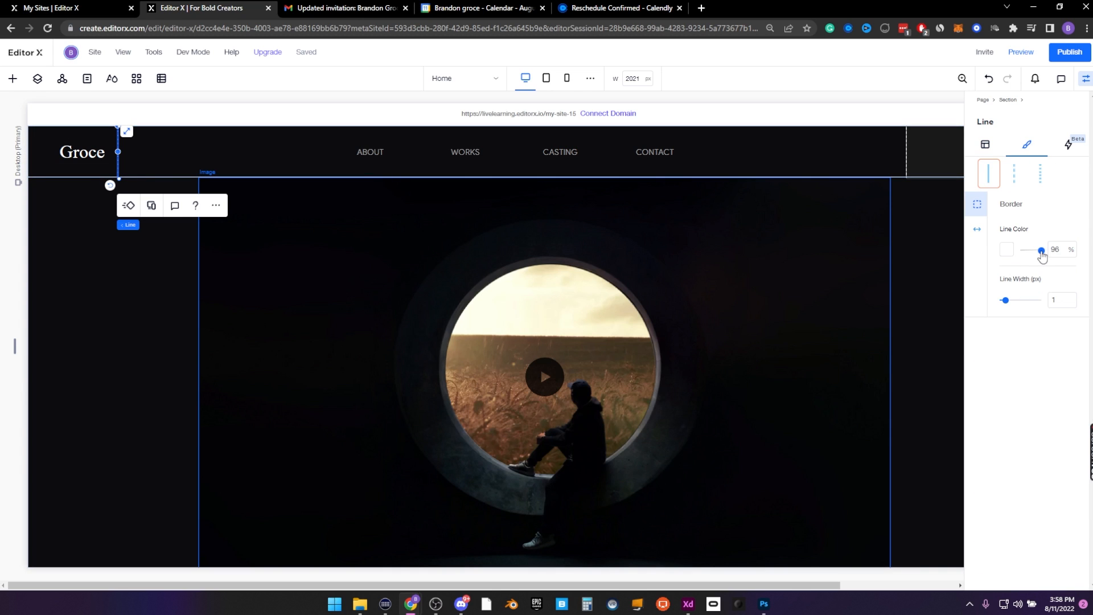
{"action": "left_click_drag", "start_coordinate": [1041, 254], "coordinate": [1028, 256]}
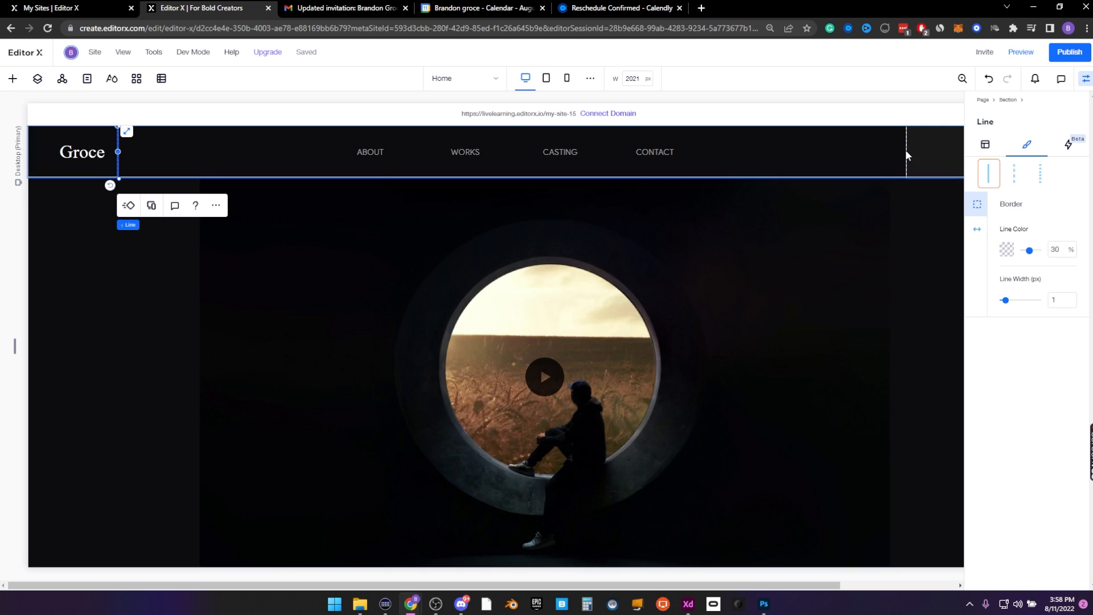
Select the header's horizontal line among the layers and set its color opacity to 30%
{"action": "left_click", "coordinate": [35, 178]}
{"action": "left_click", "coordinate": [37, 79]}
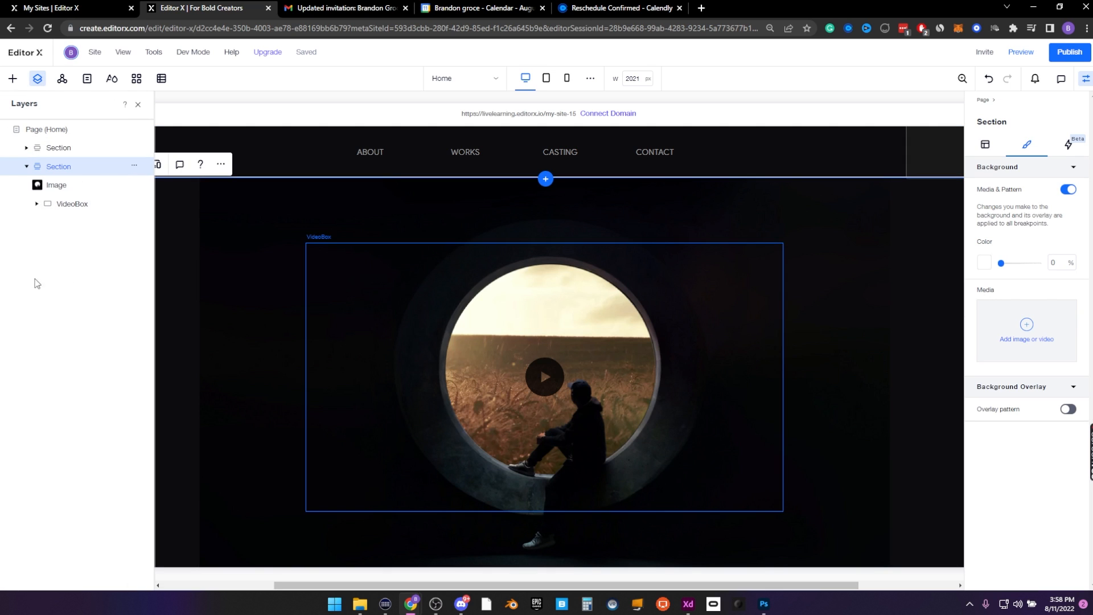
{"action": "left_click", "coordinate": [26, 148]}
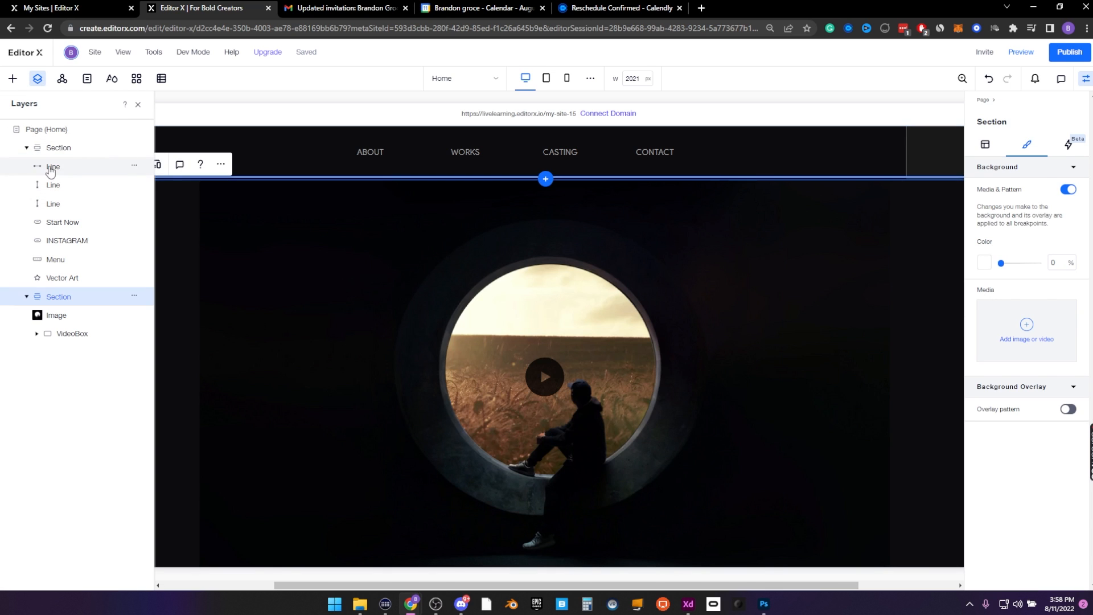
{"action": "left_click", "coordinate": [82, 170]}
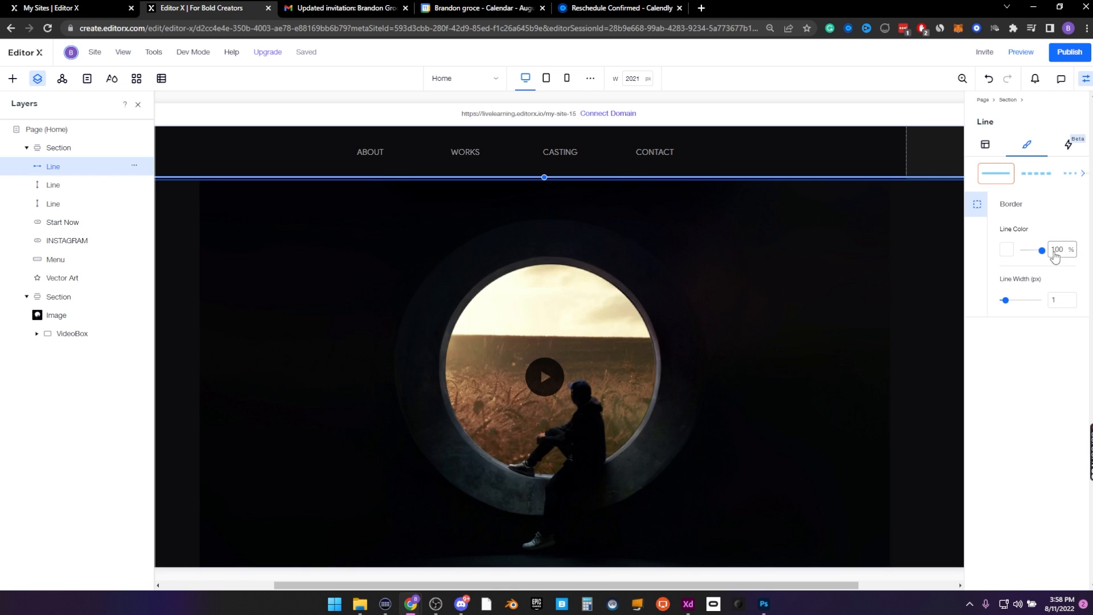
{"action": "type", "text": "30"}
{"action": "key", "text": "Return"}
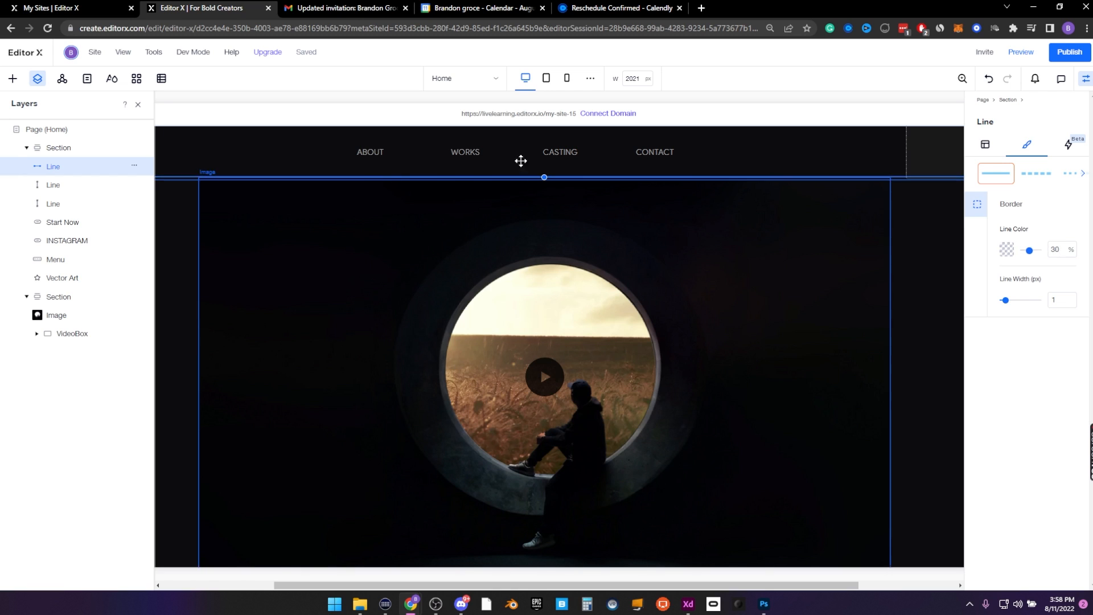
Apply a 2x1 grid layout to the hero section below the header
{"action": "left_click", "coordinate": [175, 272]}
{"action": "left_click", "coordinate": [1085, 79]}
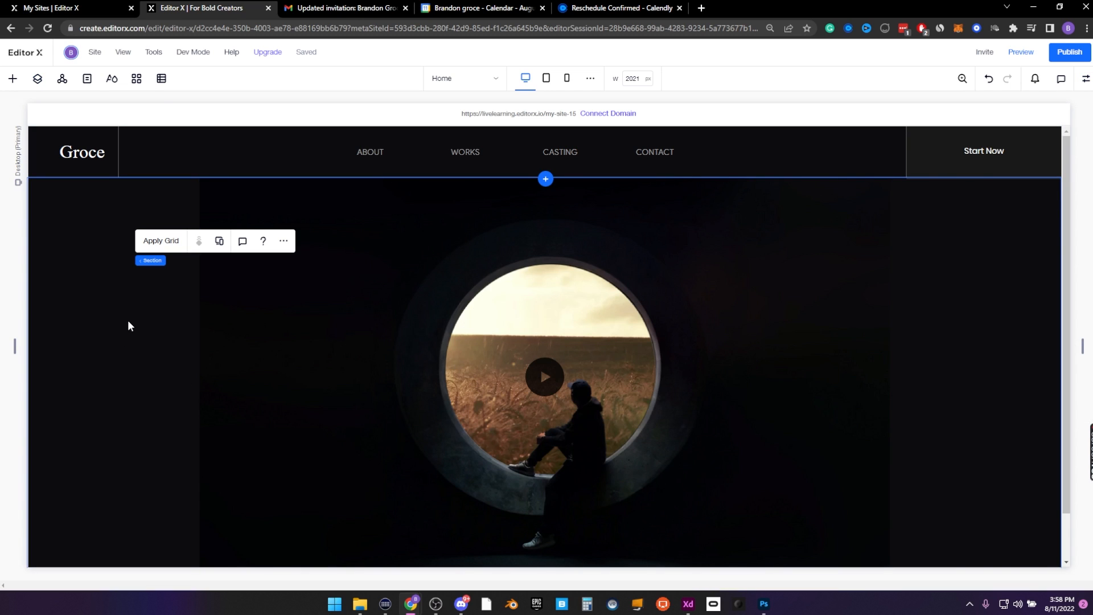
{"action": "right_click", "coordinate": [171, 346]}
{"action": "left_click", "coordinate": [113, 382]}
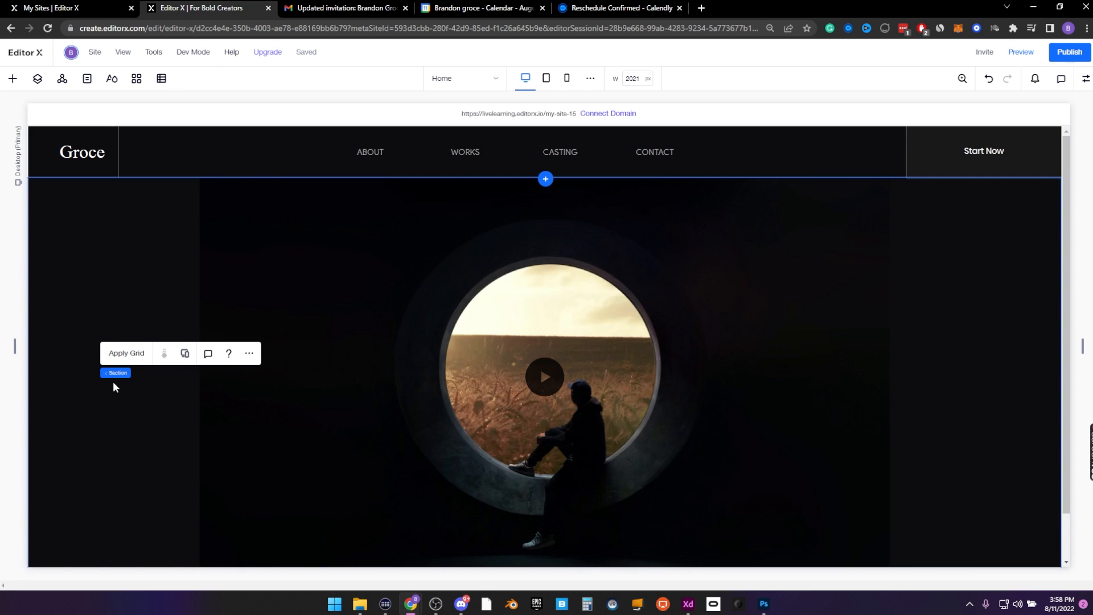
{"action": "left_click", "coordinate": [125, 353]}
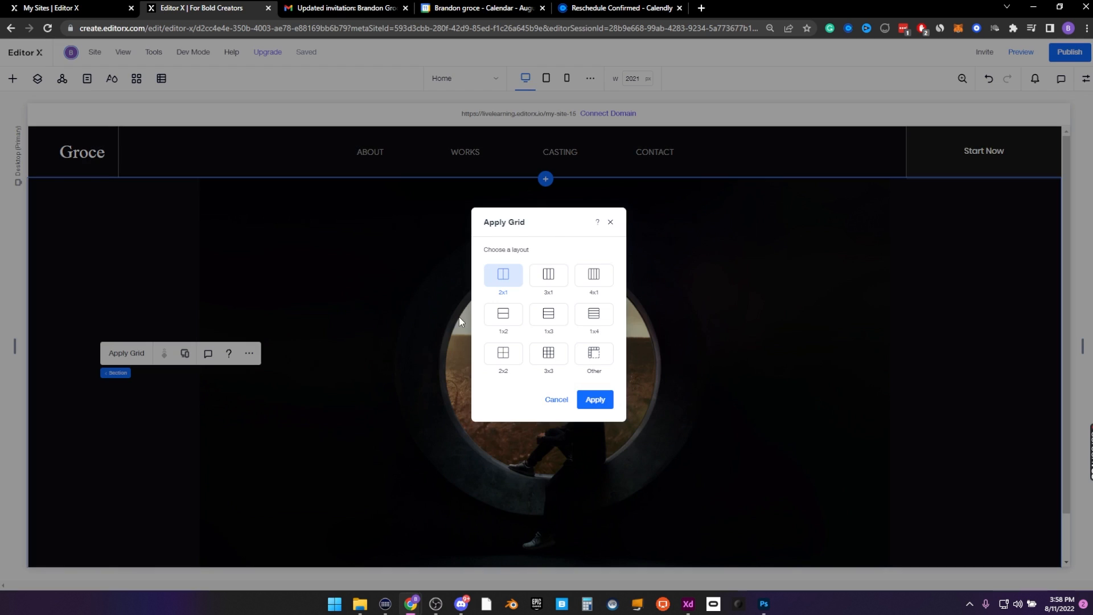
{"action": "left_click", "coordinate": [595, 399]}
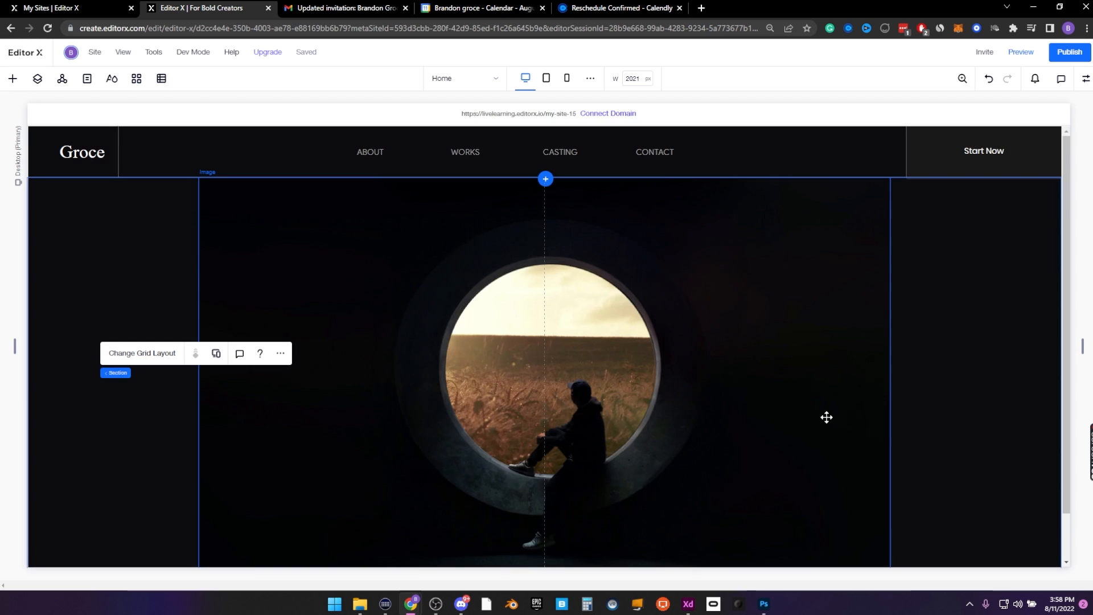
{"action": "right_click", "coordinate": [122, 279]}
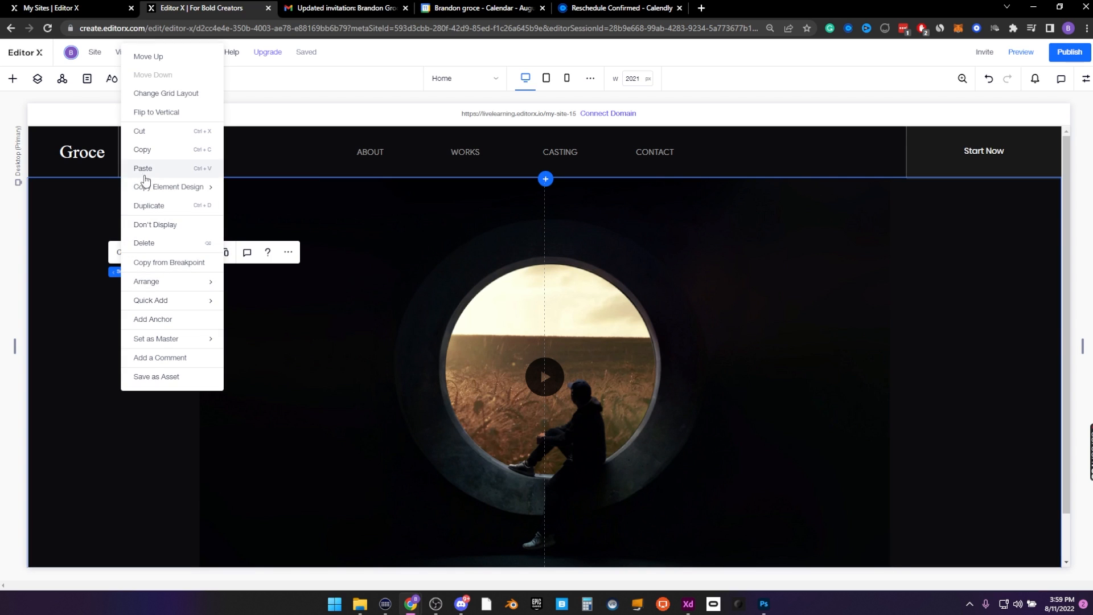
{"action": "left_click", "coordinate": [111, 466]}
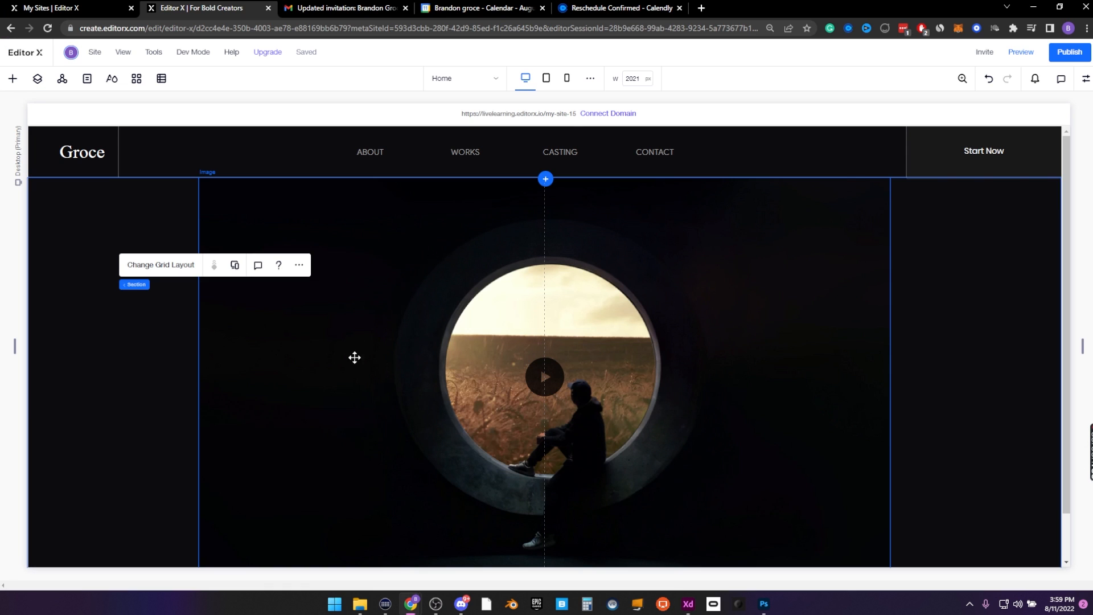
Switch to Adobe XD, draw a 73 by 73 circle beside the finished artboard, and fill it with the sampled background color #020604
{"action": "left_click", "coordinate": [60, 408]}
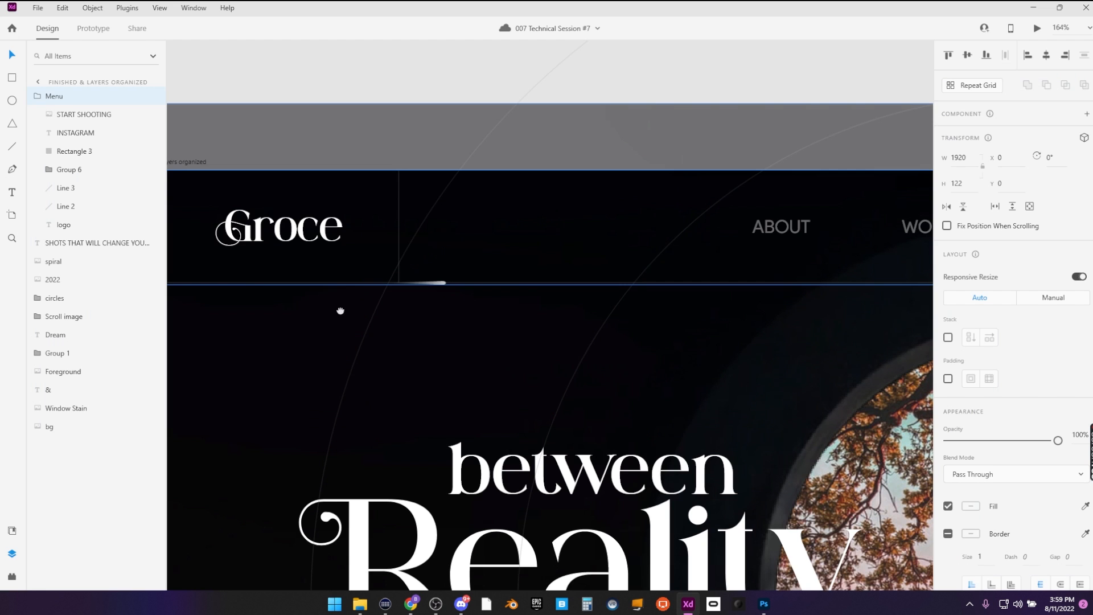
{"action": "scroll", "coordinate": [339, 310], "scroll_direction": "down", "scroll_amount": 3}
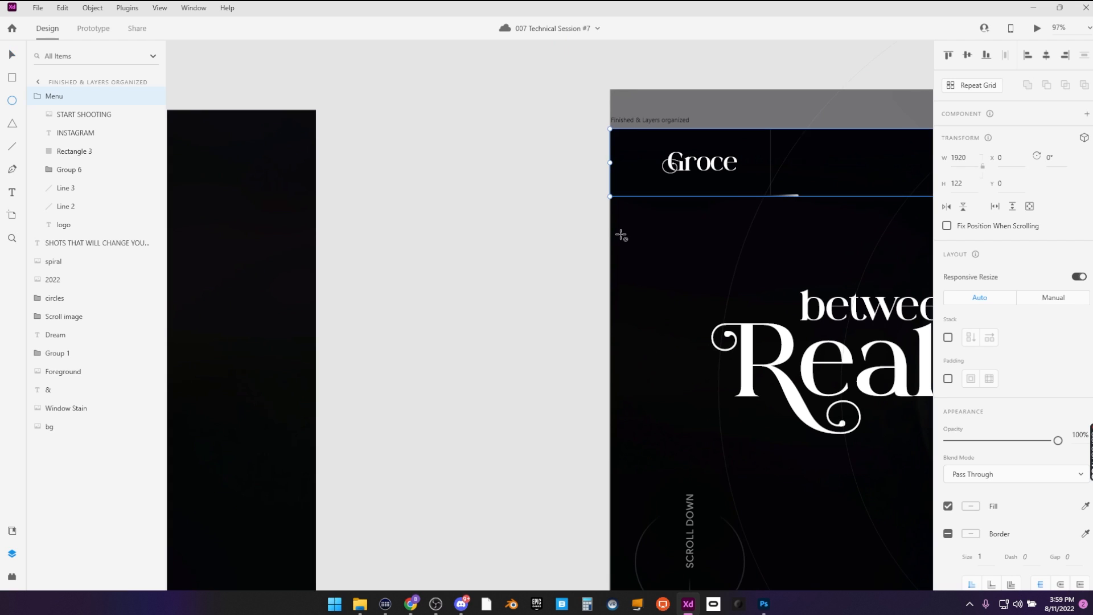
{"action": "left_click_drag", "start_coordinate": [533, 232], "coordinate": [574, 274]}
{"action": "key", "text": "i"}
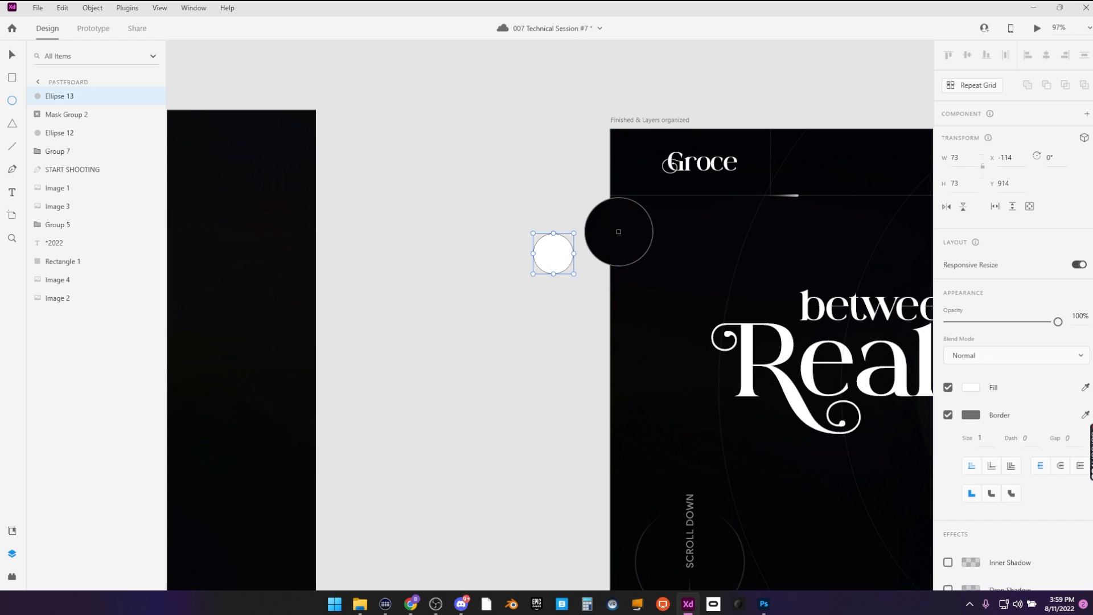
{"action": "left_click", "coordinate": [611, 230]}
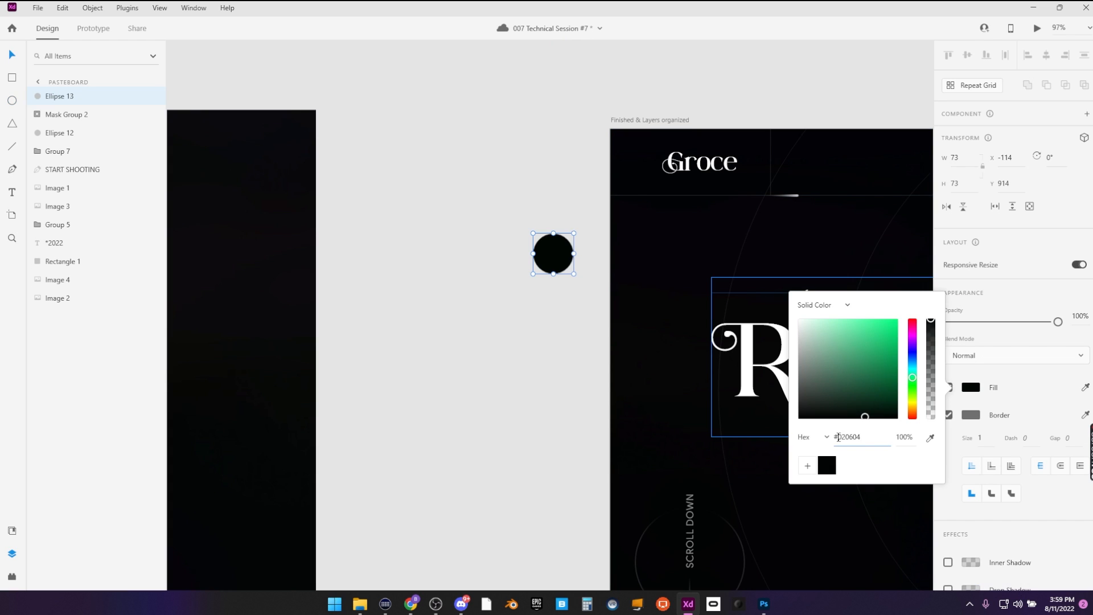
Switch back to Editor X and change the darkest action color in the site color styles to #020604
{"action": "key", "text": "alt+Tab"}
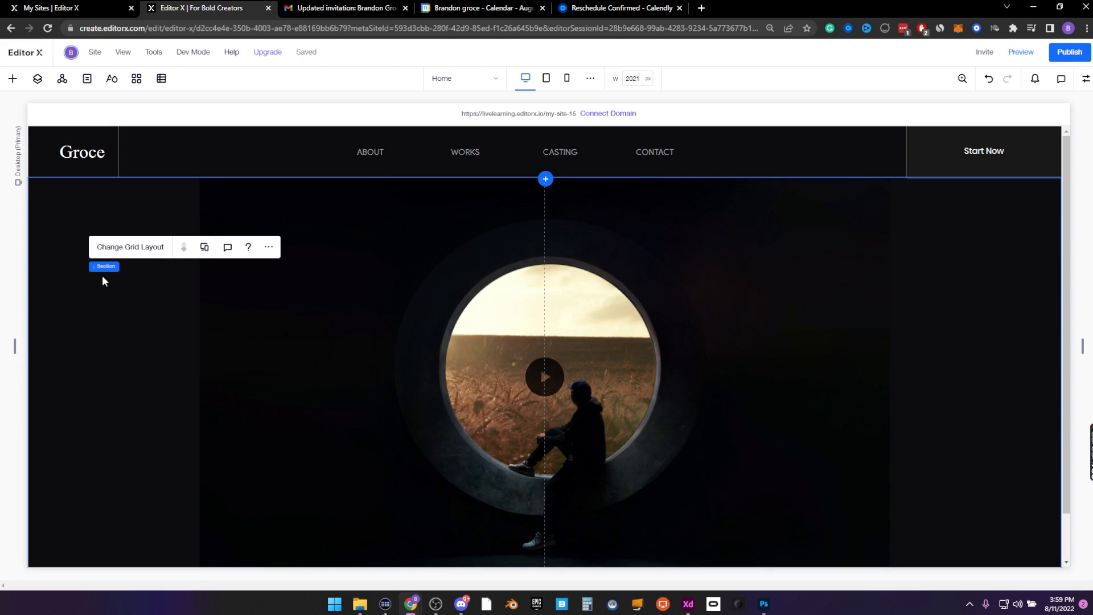
{"action": "left_click", "coordinate": [1085, 78]}
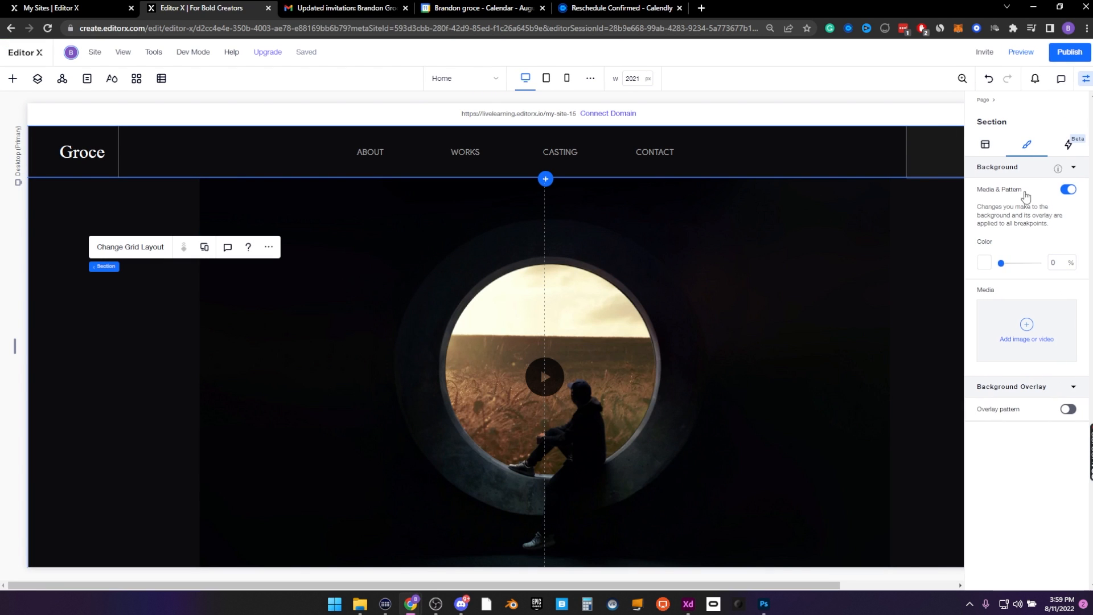
{"action": "left_click", "coordinate": [985, 264]}
{"action": "left_click", "coordinate": [1082, 340]}
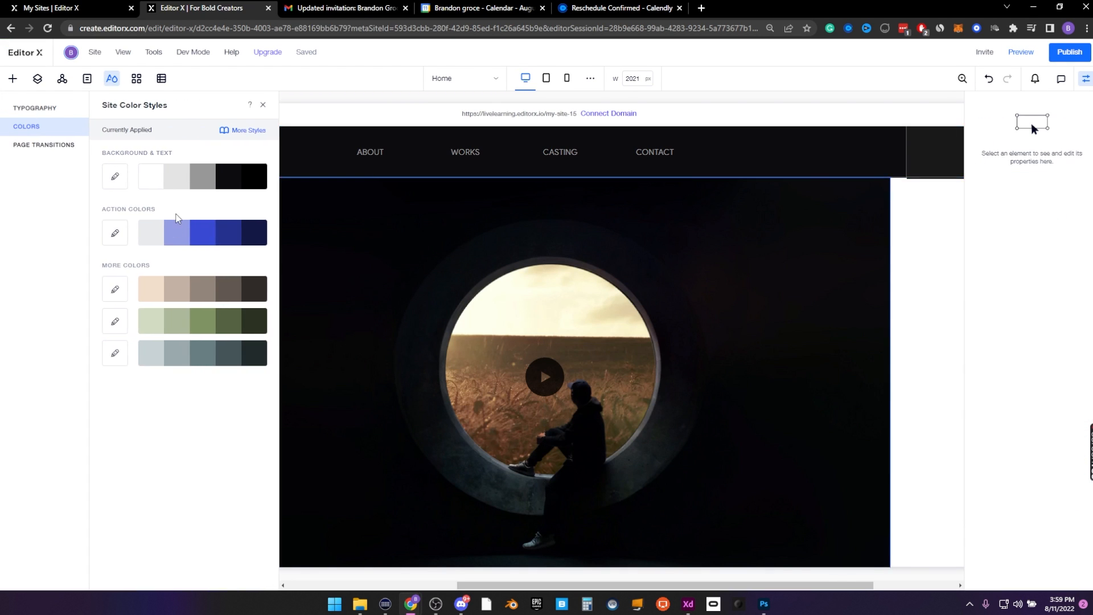
{"action": "left_click", "coordinate": [254, 234]}
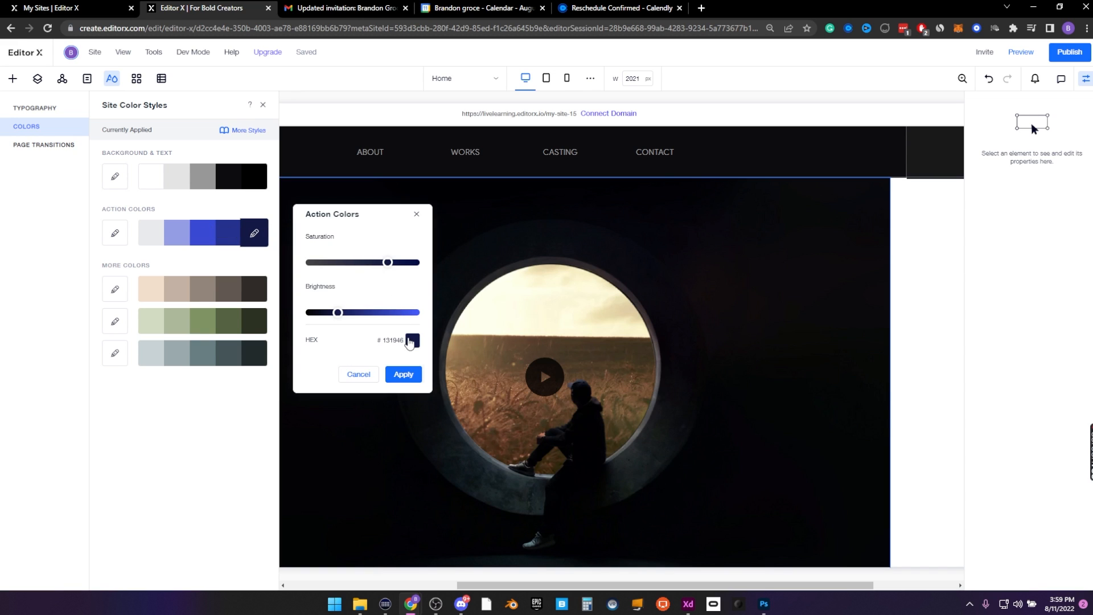
{"action": "left_click", "coordinate": [410, 343]}
{"action": "double_click", "coordinate": [476, 359]}
{"action": "type", "text": "020604"}
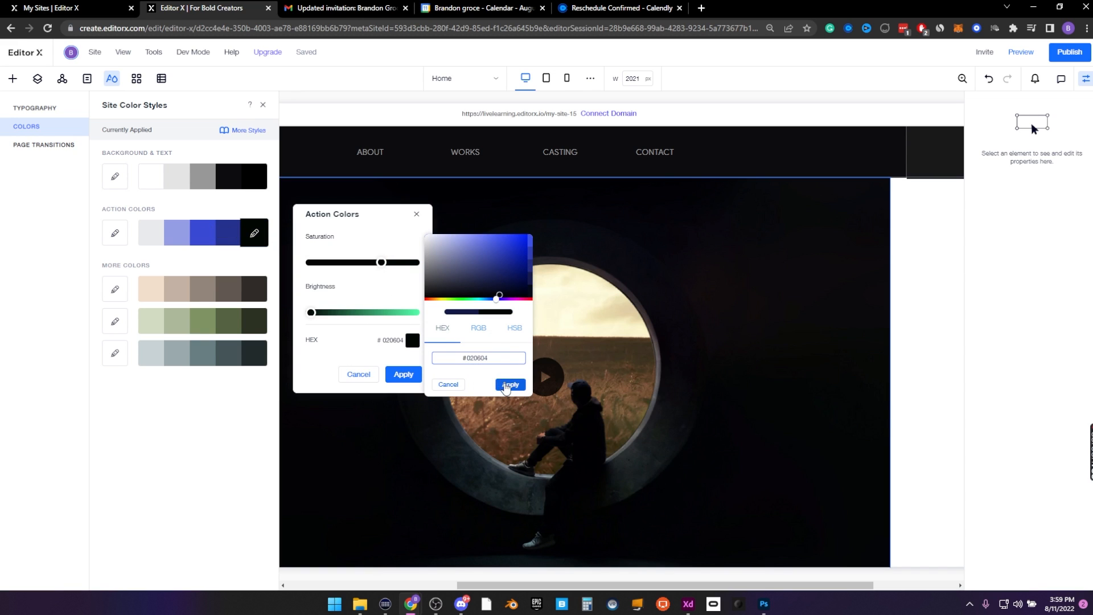
{"action": "left_click", "coordinate": [506, 386]}
{"action": "left_click", "coordinate": [403, 374]}
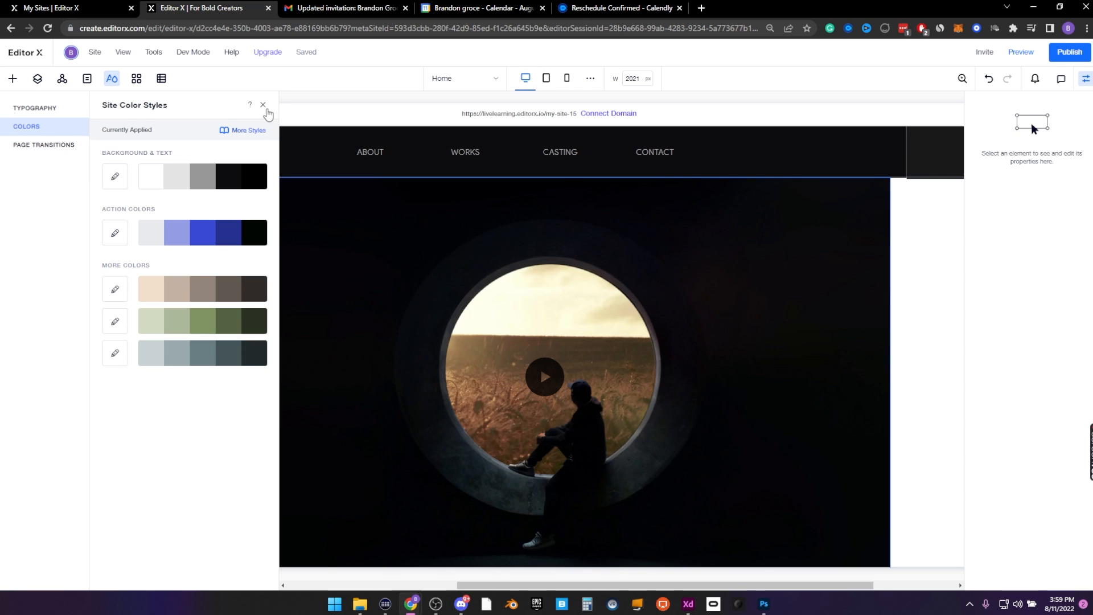
{"action": "left_click", "coordinate": [263, 105]}
Set the hero section's background color to the theme color #020604
{"action": "left_click", "coordinate": [152, 332]}
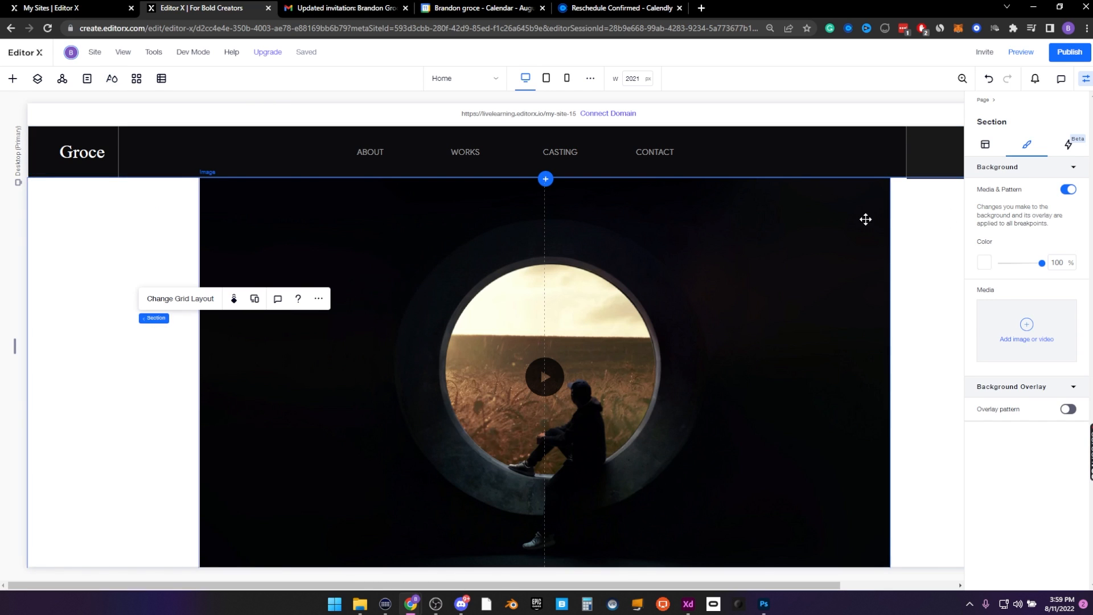
{"action": "left_click", "coordinate": [984, 263]}
{"action": "left_click", "coordinate": [1077, 368]}
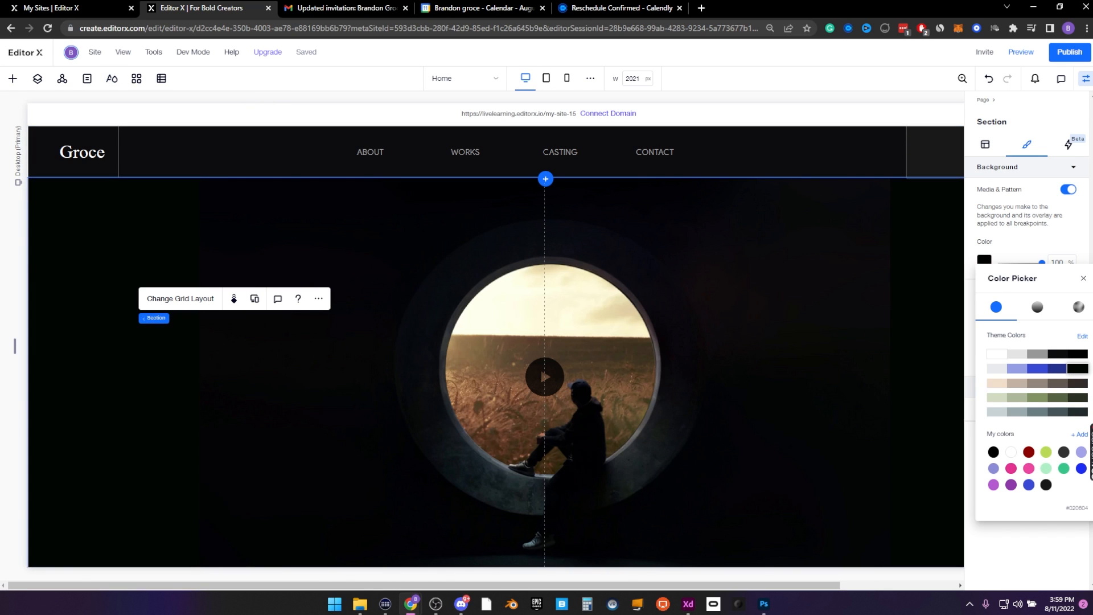
{"action": "left_click", "coordinate": [1085, 80]}
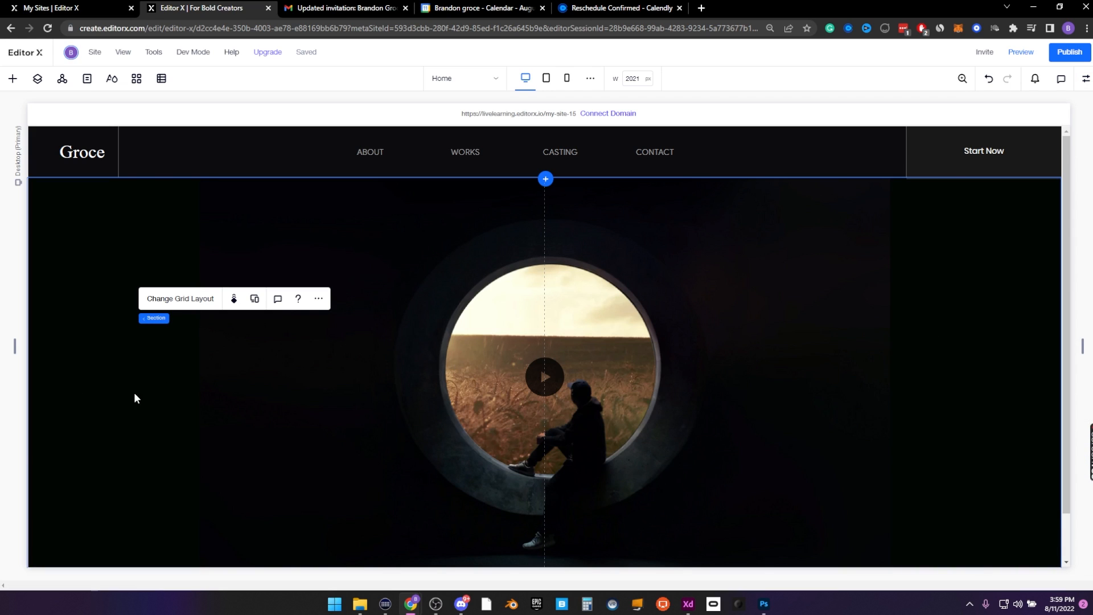
{"action": "left_click", "coordinate": [371, 239]}
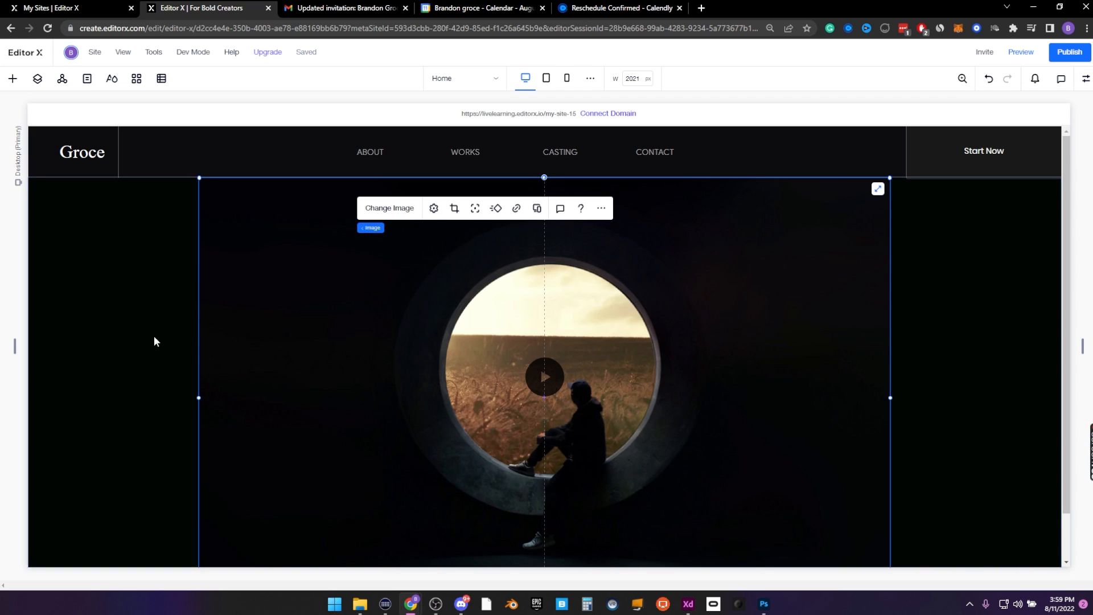
{"action": "left_click", "coordinate": [962, 321]}
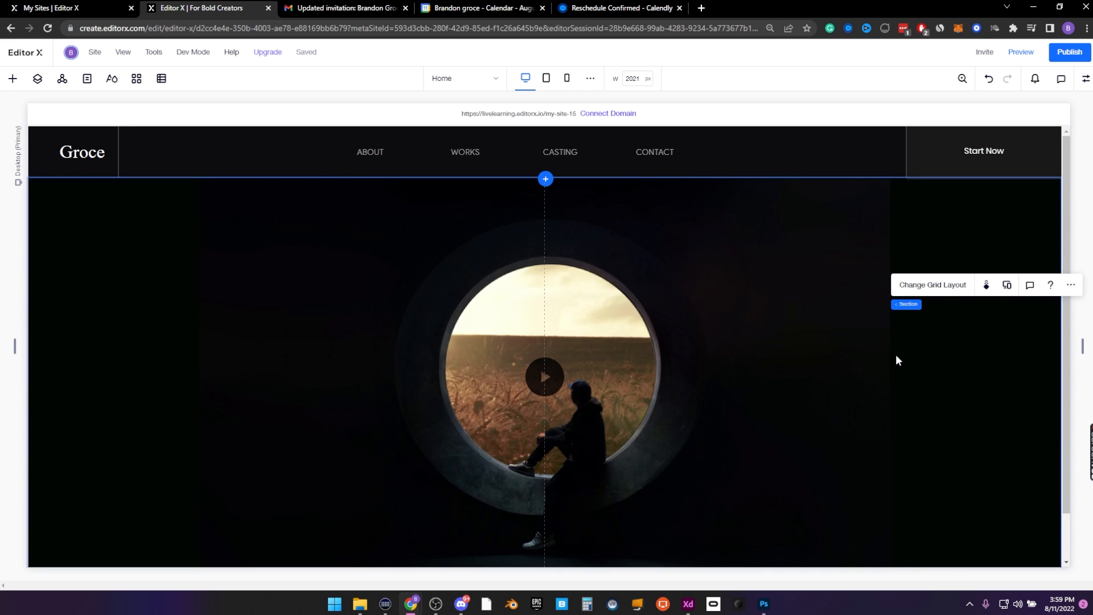
{"action": "left_click", "coordinate": [864, 370]}
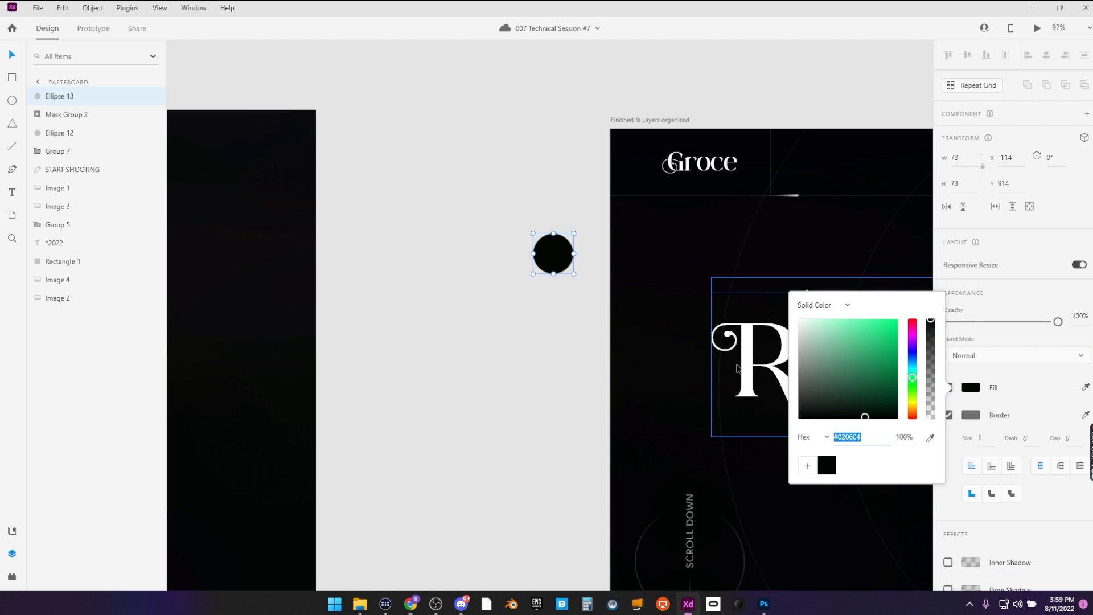
Switch to Adobe XD and place a duplicate of the masked round-window foreground image directly below the original
{"action": "scroll", "coordinate": [461, 275], "scroll_direction": "down", "scroll_amount": 5}
{"action": "left_click_drag", "start_coordinate": [462, 275], "coordinate": [587, 323]}
{"action": "left_click", "coordinate": [526, 372]}
{"action": "left_click_drag", "start_coordinate": [528, 373], "coordinate": [640, 301]}
{"action": "left_click_drag", "start_coordinate": [625, 301], "coordinate": [608, 483]}
{"action": "right_click", "coordinate": [595, 455]}
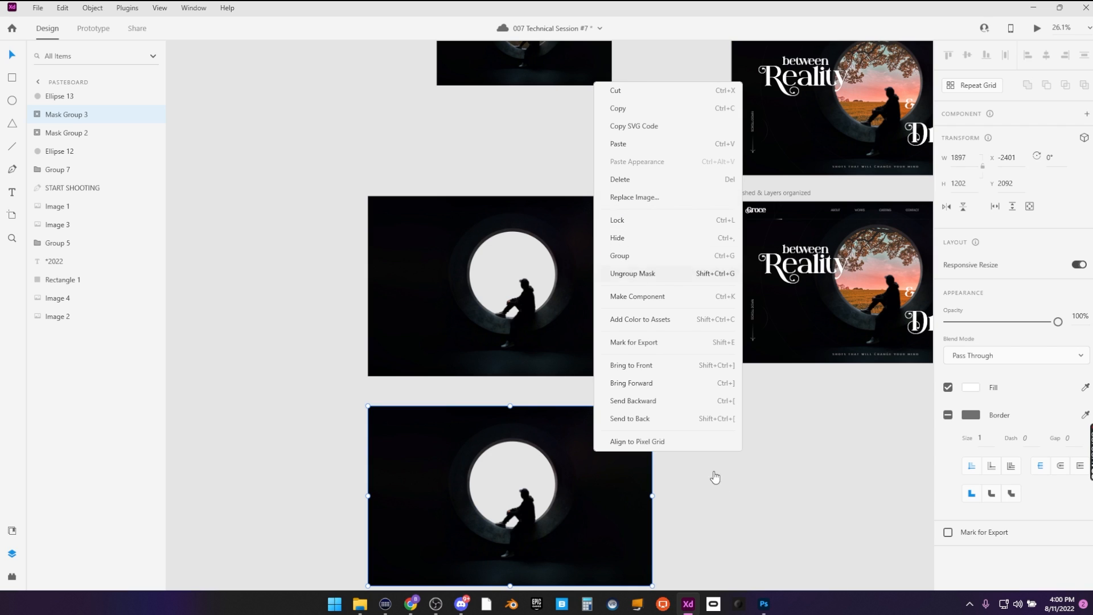
{"action": "scroll", "coordinate": [768, 490], "scroll_direction": "down", "scroll_amount": 3}
Switch to Photoshop and open Foreground 2 from the Assets folder
{"action": "left_click", "coordinate": [764, 604]}
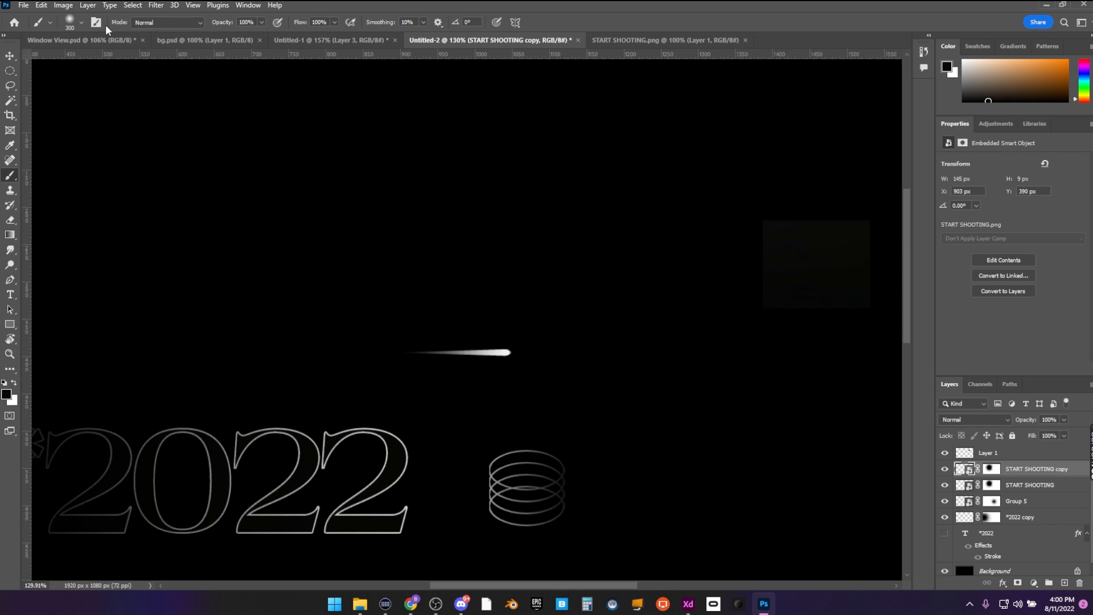
{"action": "key", "text": "ctrl+o"}
{"action": "left_click", "coordinate": [366, 442]}
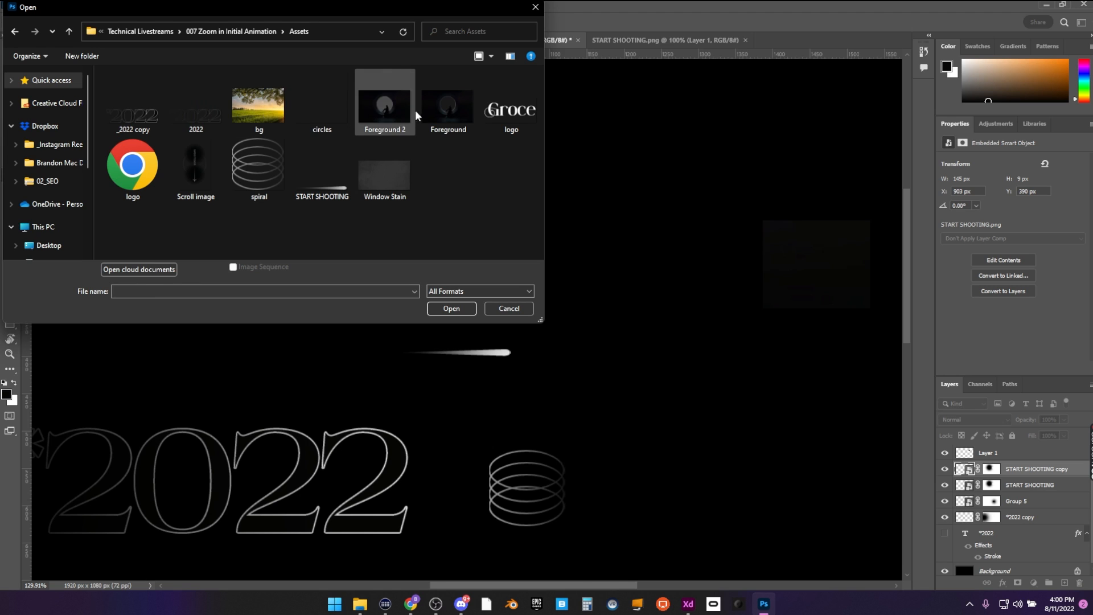
{"action": "left_click", "coordinate": [377, 111]}
{"action": "left_click", "coordinate": [454, 310]}
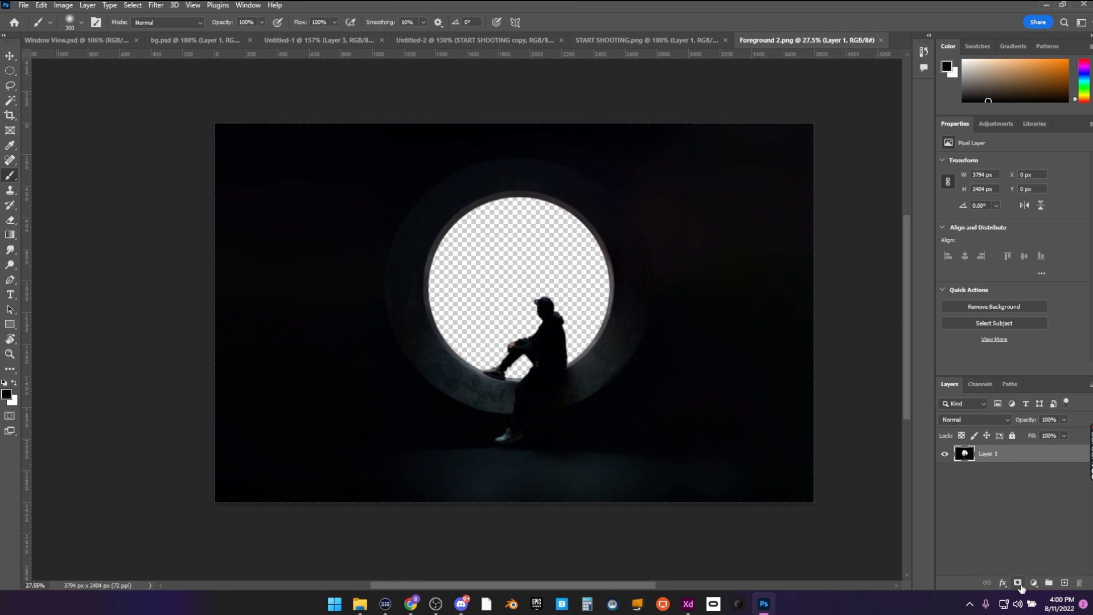
Add a layer mask to Layer 1, set a black brush to 1600 px at 20% opacity, and undo a test stroke
{"action": "left_click", "coordinate": [1018, 583]}
{"action": "key", "text": "bracketright"}
{"action": "key", "text": "bracketright"}
{"action": "key", "text": "bracketright"}
{"action": "key", "text": "bracketright"}
{"action": "key", "text": "bracketright"}
{"action": "key", "text": "bracketright"}
{"action": "key", "text": "bracketright"}
{"action": "key", "text": "bracketright"}
{"action": "key", "text": "bracketright"}
{"action": "key", "text": "x"}
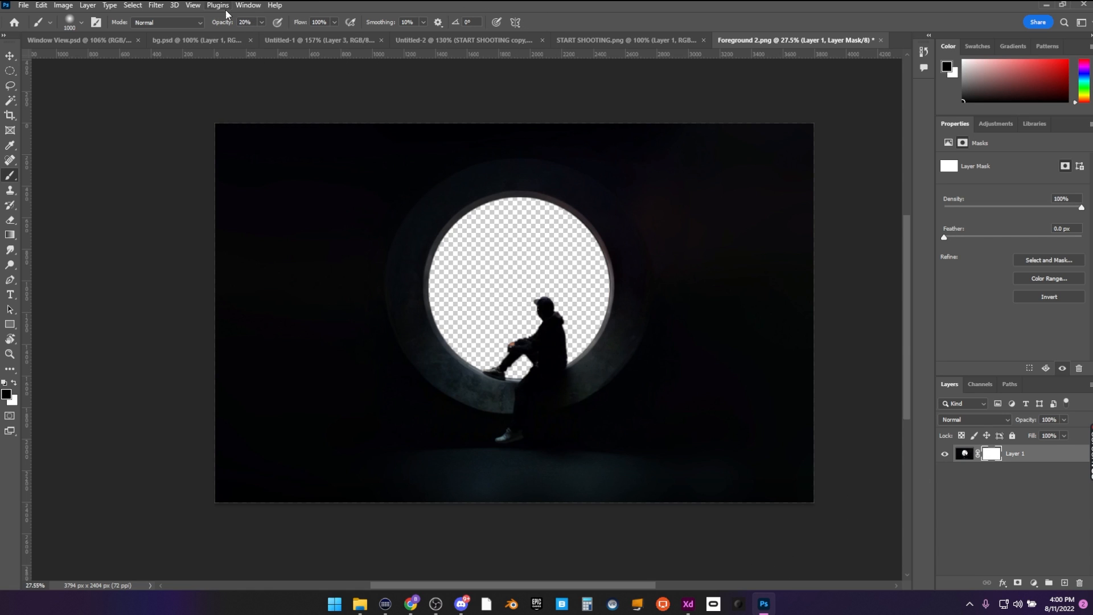
{"action": "key", "text": "bracketright"}
{"action": "key", "text": "bracketright"}
{"action": "key", "text": "bracketright"}
{"action": "key", "text": "bracketright"}
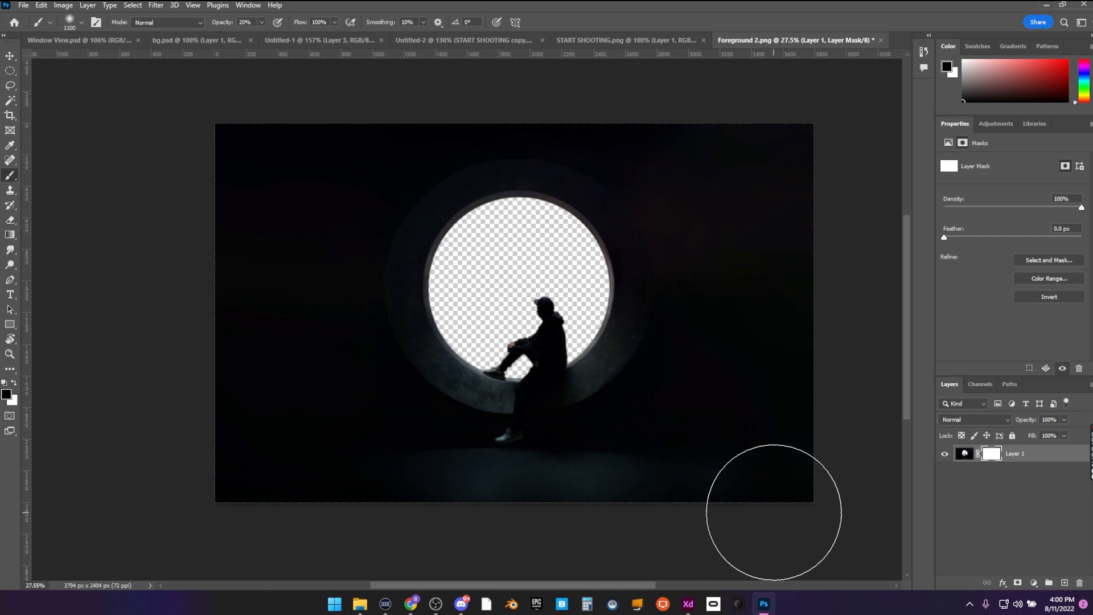
{"action": "key", "text": "bracketright"}
{"action": "key", "text": "bracketright"}
{"action": "mouse_move", "coordinate": [781, 501]}
{"action": "left_mouse_down"}
{"action": "mouse_move", "coordinate": [810, 484]}
{"action": "mouse_move", "coordinate": [866, 403]}
{"action": "mouse_move", "coordinate": [867, 252]}
{"action": "mouse_move", "coordinate": [774, 110]}
{"action": "mouse_move", "coordinate": [700, 114]}
{"action": "left_mouse_up"}
{"action": "key", "text": "ctrl+z"}
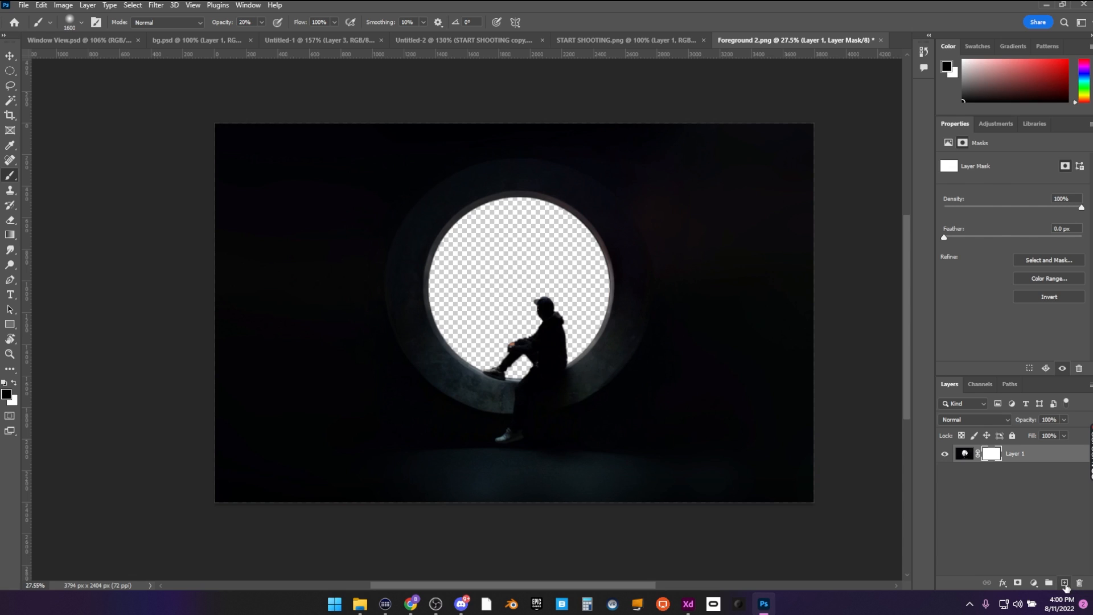
Add a new layer beneath Layer 1 and fill it with white as a backing
{"action": "left_click", "coordinate": [1065, 582]}
{"action": "left_click_drag", "start_coordinate": [989, 453], "coordinate": [1001, 505]}
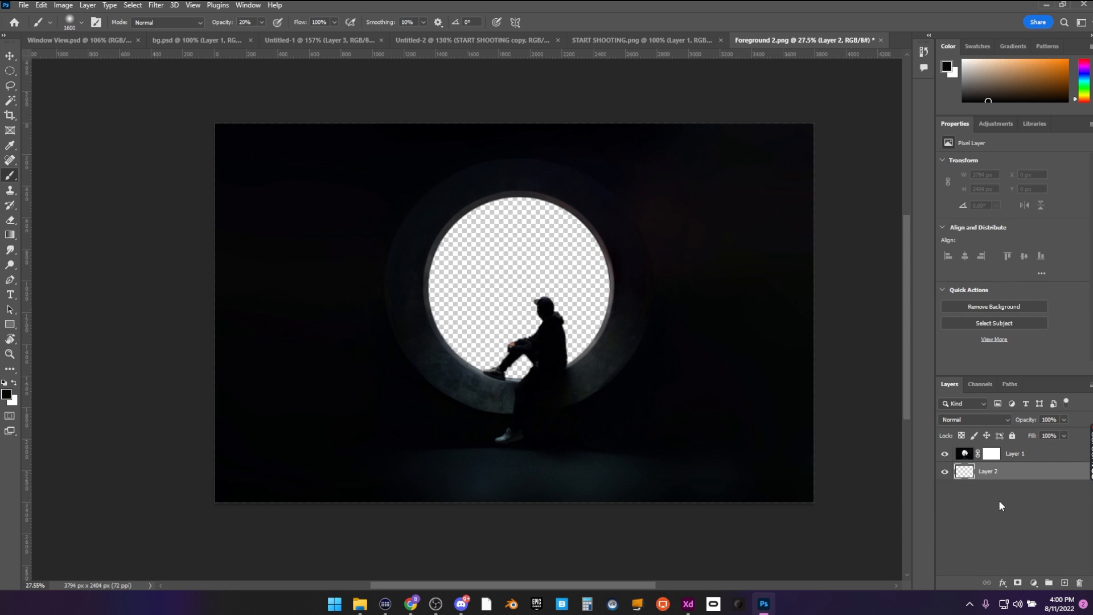
{"action": "key", "text": "alt+BackSpace"}
{"action": "key", "text": "ctrl+BackSpace"}
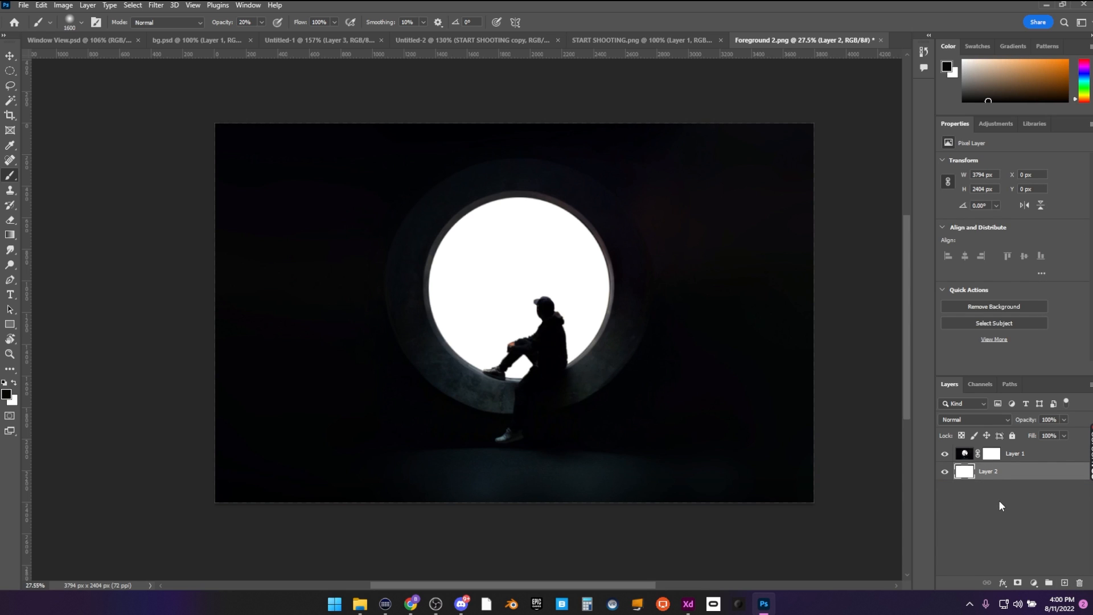
Paint Layer 1's mask black along both side edges, using the 1600 px brush and a smaller 1100 px brush at the outer edges
{"action": "left_click", "coordinate": [989, 457]}
{"action": "mouse_move", "coordinate": [805, 476]}
{"action": "left_mouse_down"}
{"action": "mouse_move", "coordinate": [842, 396]}
{"action": "mouse_move", "coordinate": [840, 218]}
{"action": "mouse_move", "coordinate": [793, 134]}
{"action": "left_mouse_up"}
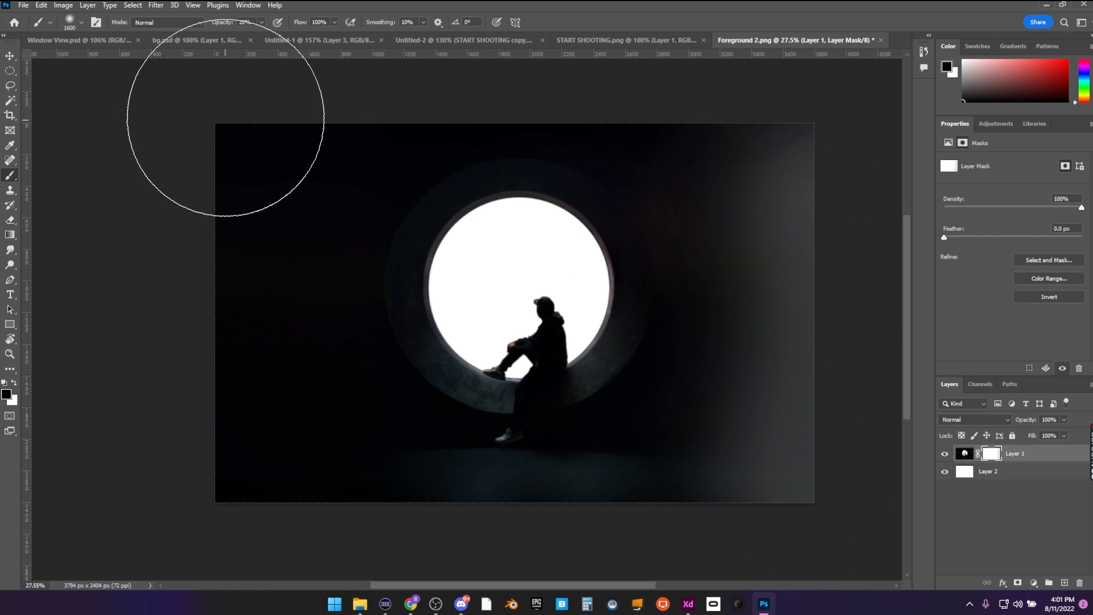
{"action": "mouse_move", "coordinate": [226, 139]}
{"action": "left_mouse_down"}
{"action": "mouse_move", "coordinate": [172, 216]}
{"action": "mouse_move", "coordinate": [214, 463]}
{"action": "mouse_move", "coordinate": [244, 507]}
{"action": "left_mouse_up"}
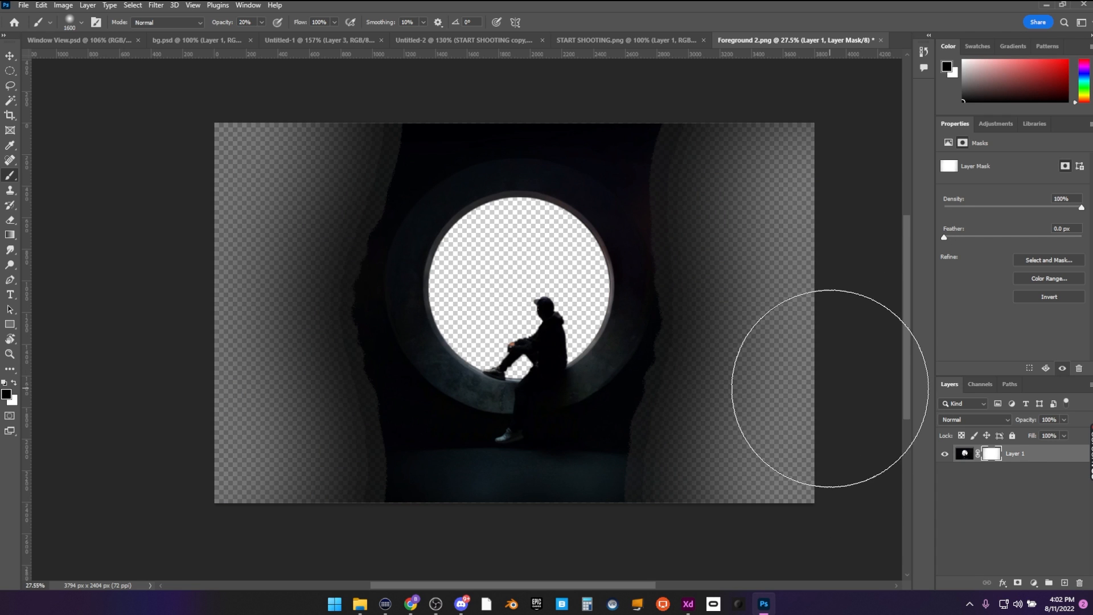
{"action": "key", "text": "bracketleft"}
{"action": "key", "text": "bracketleft"}
{"action": "key", "text": "bracketleft"}
{"action": "key", "text": "bracketleft"}
{"action": "key", "text": "bracketleft"}
{"action": "mouse_move", "coordinate": [813, 500]}
{"action": "left_mouse_down"}
{"action": "mouse_move", "coordinate": [846, 342]}
{"action": "mouse_move", "coordinate": [829, 127]}
{"action": "mouse_move", "coordinate": [861, 227]}
{"action": "mouse_move", "coordinate": [825, 532]}
{"action": "mouse_move", "coordinate": [866, 281]}
{"action": "mouse_move", "coordinate": [861, 139]}
{"action": "mouse_move", "coordinate": [845, 478]}
{"action": "mouse_move", "coordinate": [915, 363]}
{"action": "mouse_move", "coordinate": [839, 135]}
{"action": "left_mouse_up"}
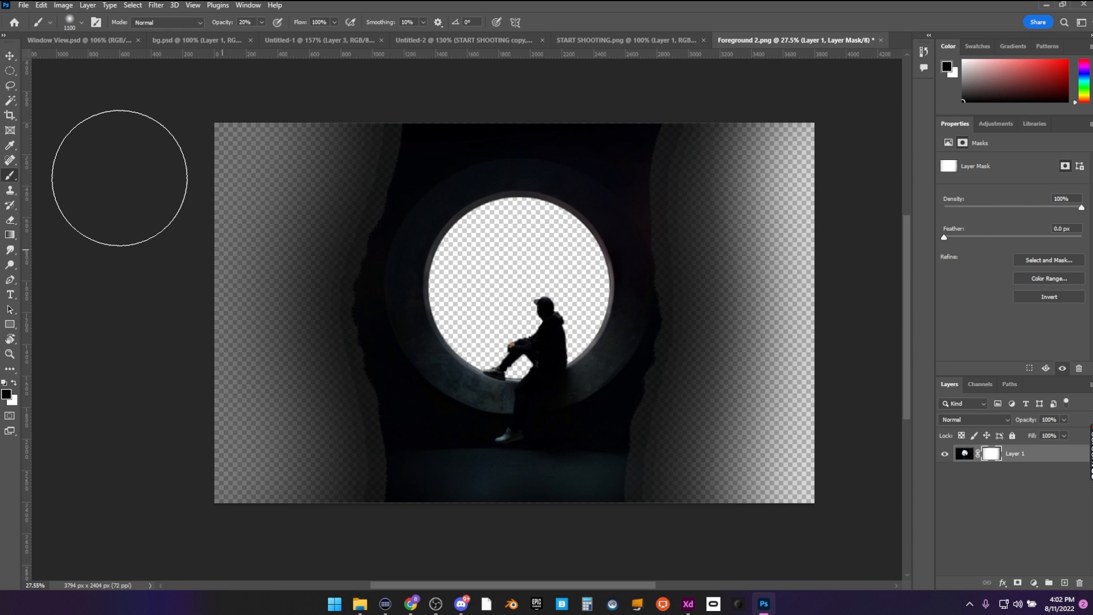
{"action": "mouse_move", "coordinate": [195, 141]}
{"action": "left_mouse_down"}
{"action": "mouse_move", "coordinate": [171, 501]}
{"action": "mouse_move", "coordinate": [190, 171]}
{"action": "left_mouse_up"}
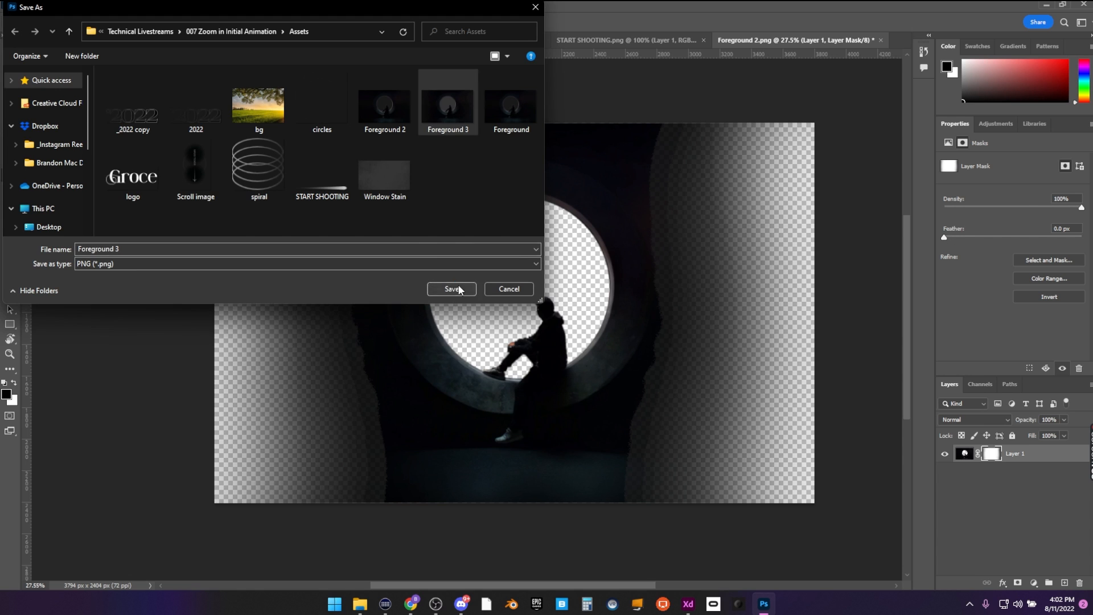
Save the masked image as the PNG Foreground 3, replacing the existing file
{"action": "left_click", "coordinate": [451, 289]}
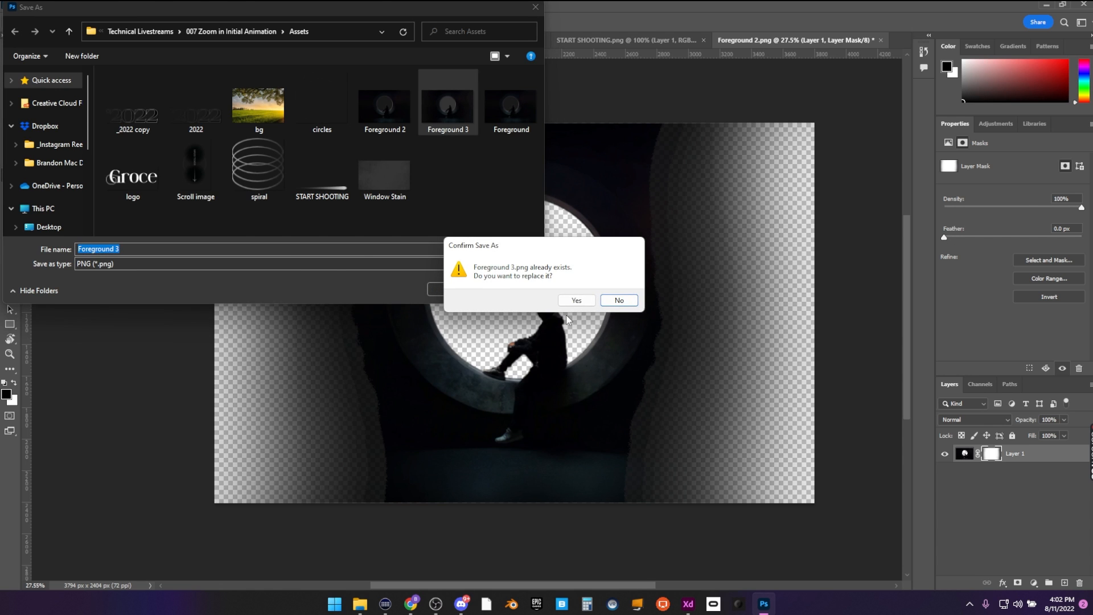
{"action": "left_click", "coordinate": [570, 301]}
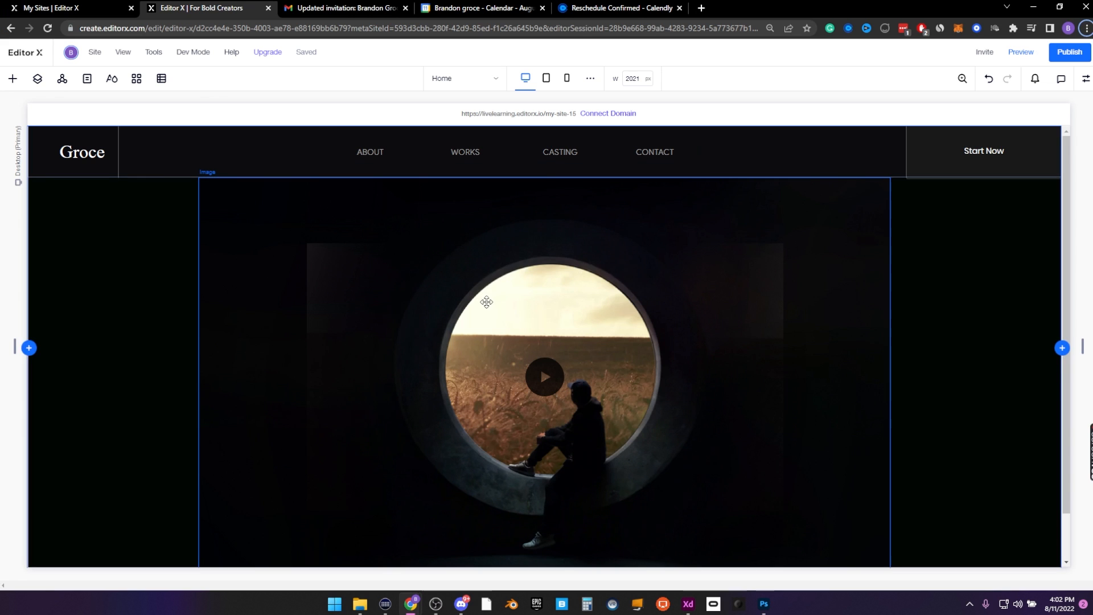
Switch back to Editor X, start changing the hero image, and delete the old Foreground 3.png from the site files
{"action": "left_click", "coordinate": [485, 301]}
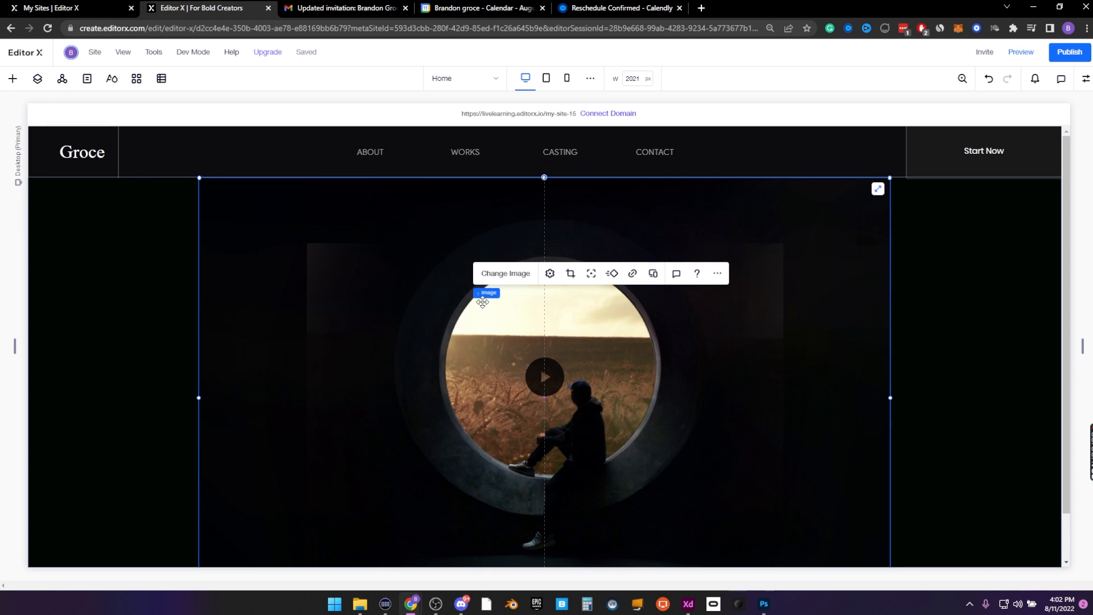
{"action": "left_click", "coordinate": [515, 273]}
{"action": "left_click", "coordinate": [311, 235]}
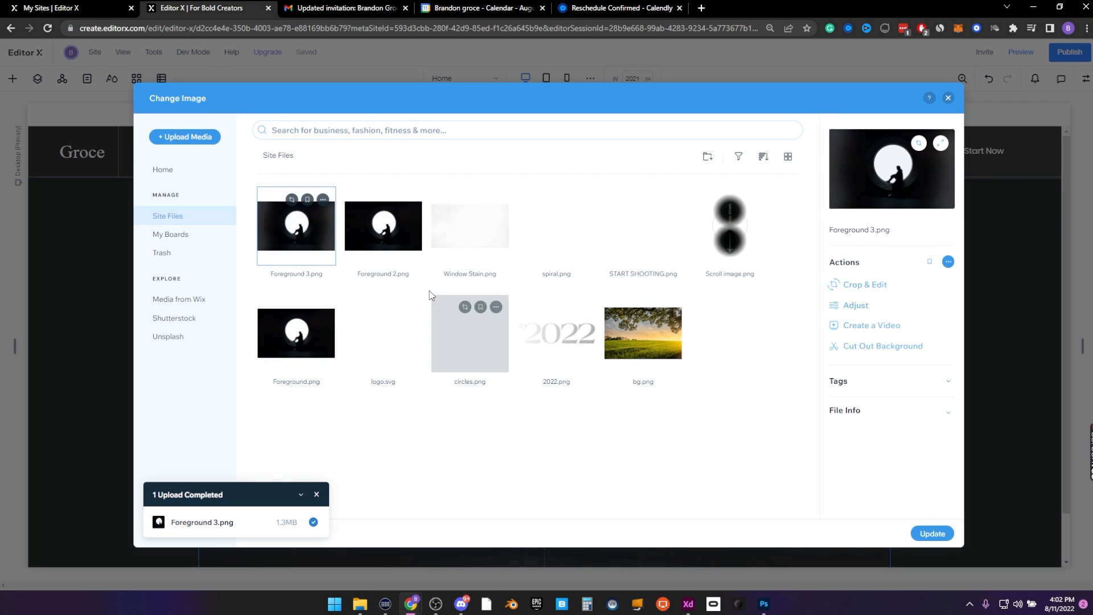
{"action": "key", "text": "Delete"}
Upload the new Foreground 3 image from the computer and apply it as the hero image
{"action": "left_click", "coordinate": [185, 137]}
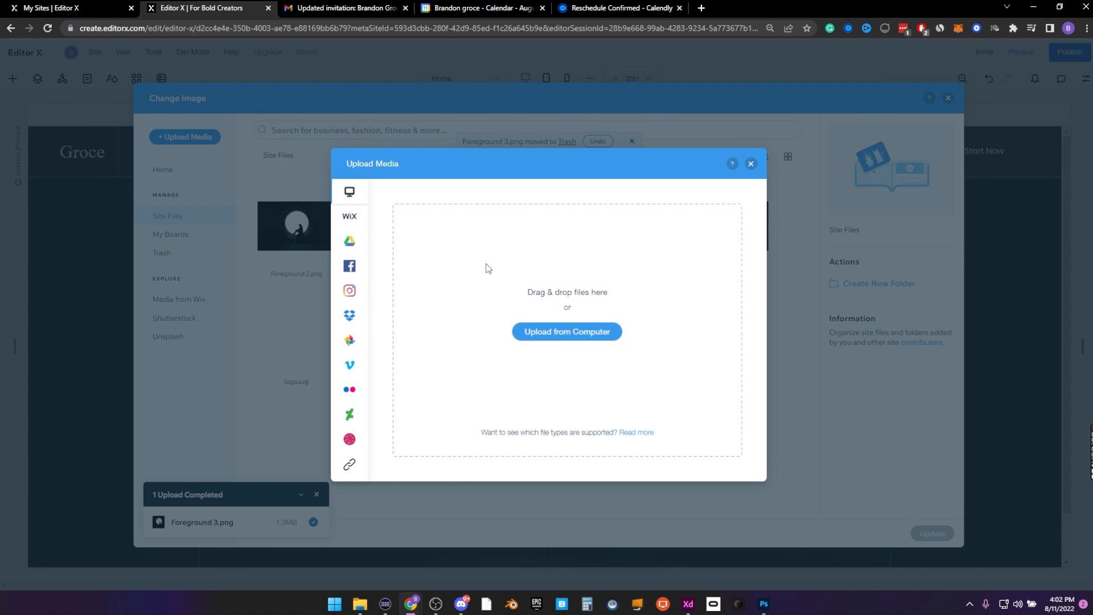
{"action": "left_click", "coordinate": [566, 332]}
{"action": "left_click", "coordinate": [436, 130]}
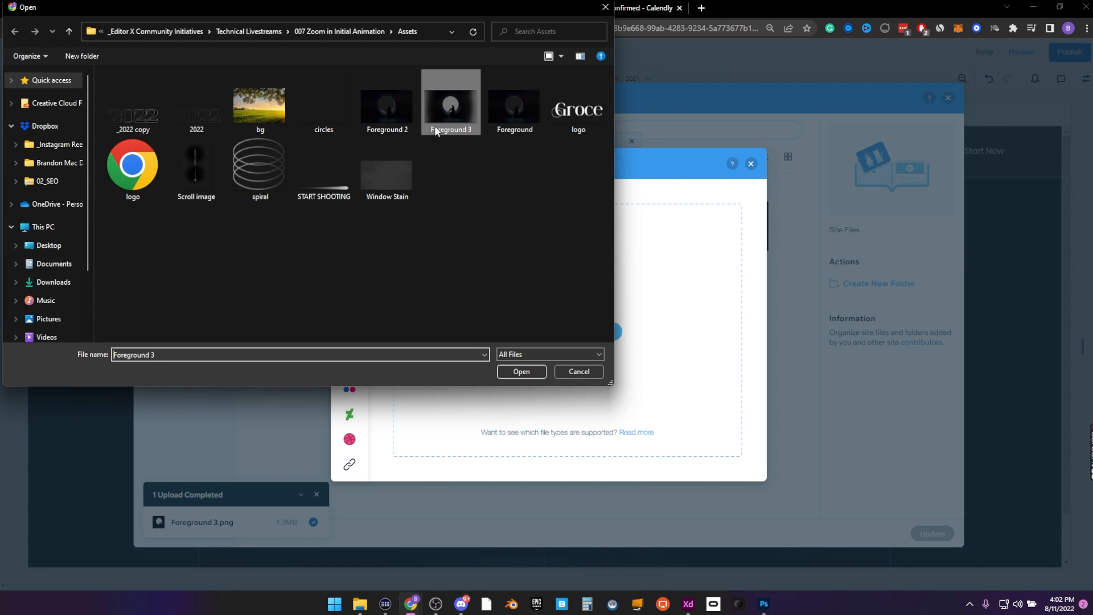
{"action": "left_click", "coordinate": [537, 373]}
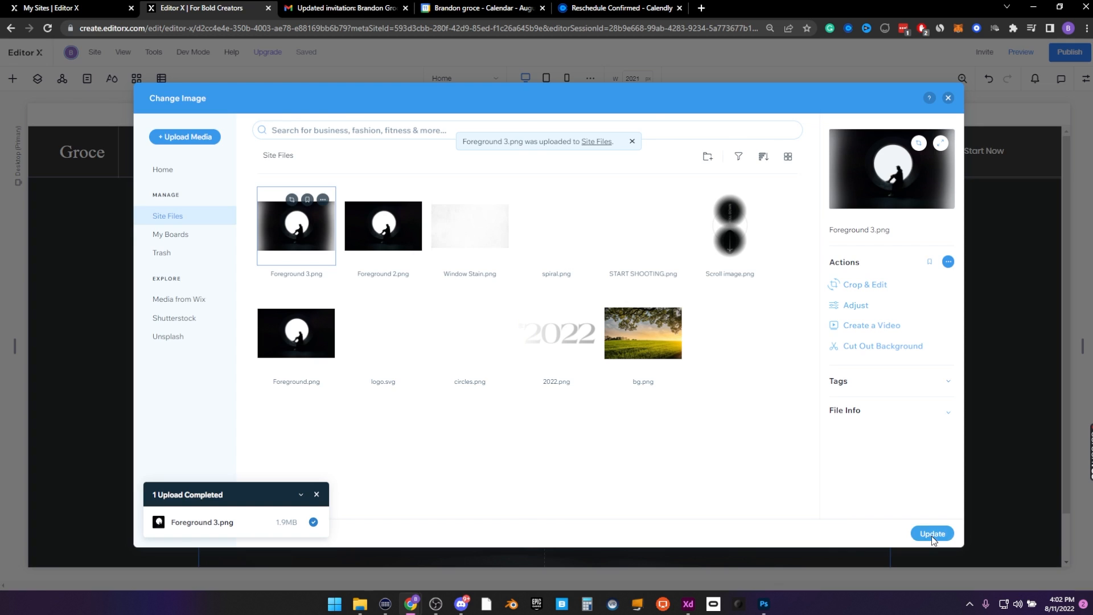
{"action": "left_click", "coordinate": [931, 535]}
{"action": "scroll", "coordinate": [888, 455], "scroll_direction": "down", "scroll_amount": 2}
{"action": "left_click", "coordinate": [951, 408]}
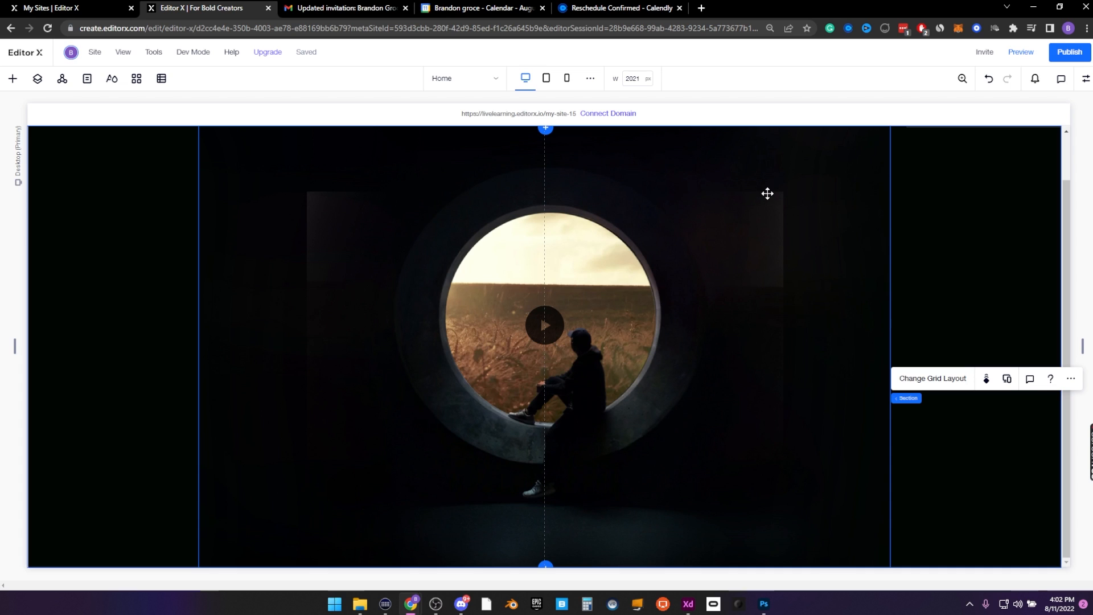
Apply a contour to the hero section's VideoBox and raise its linked corner radius until the corners are fully rounded
{"action": "left_click", "coordinate": [37, 79]}
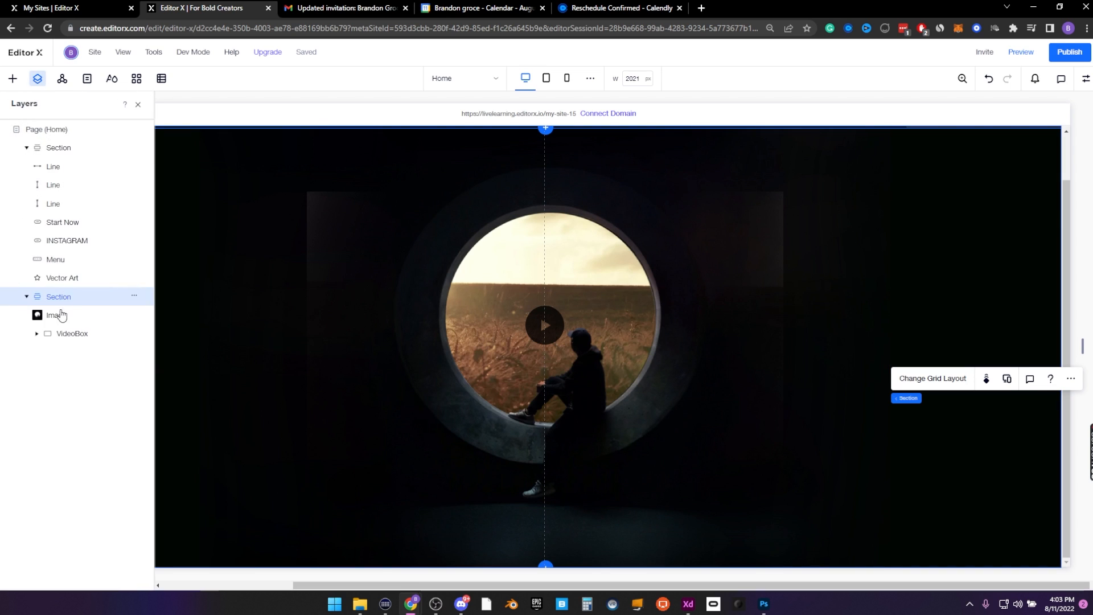
{"action": "left_click", "coordinate": [69, 334]}
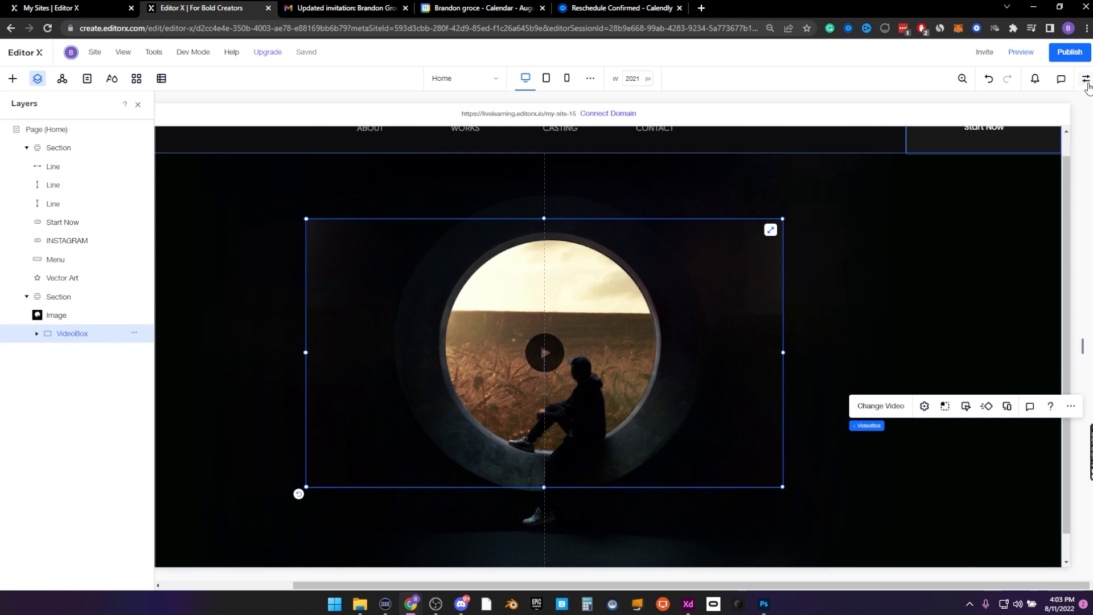
{"action": "left_click", "coordinate": [1085, 79]}
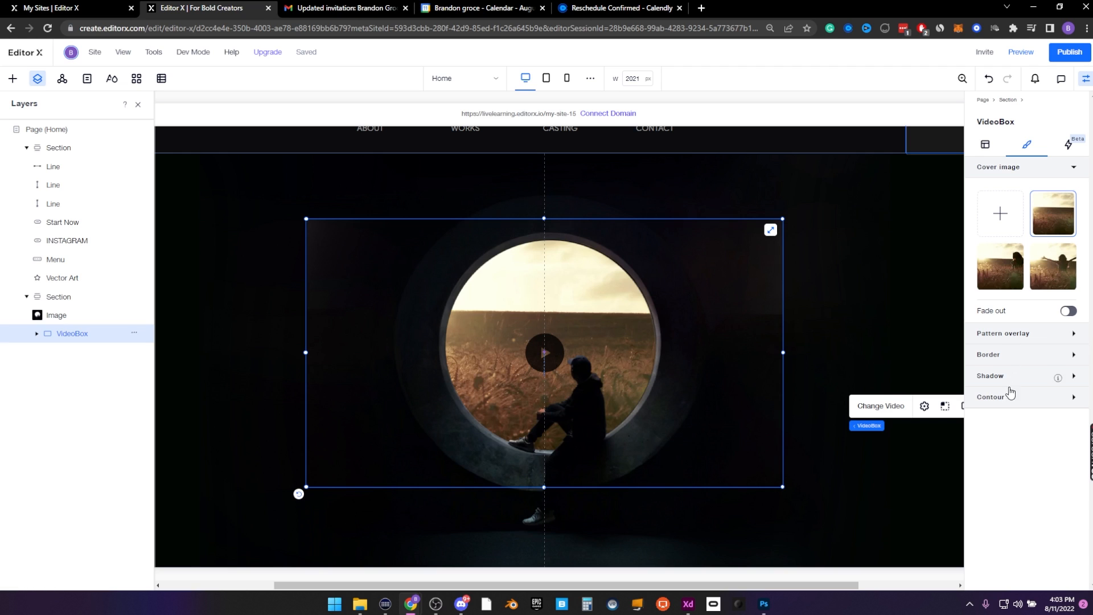
{"action": "left_click", "coordinate": [1008, 397]}
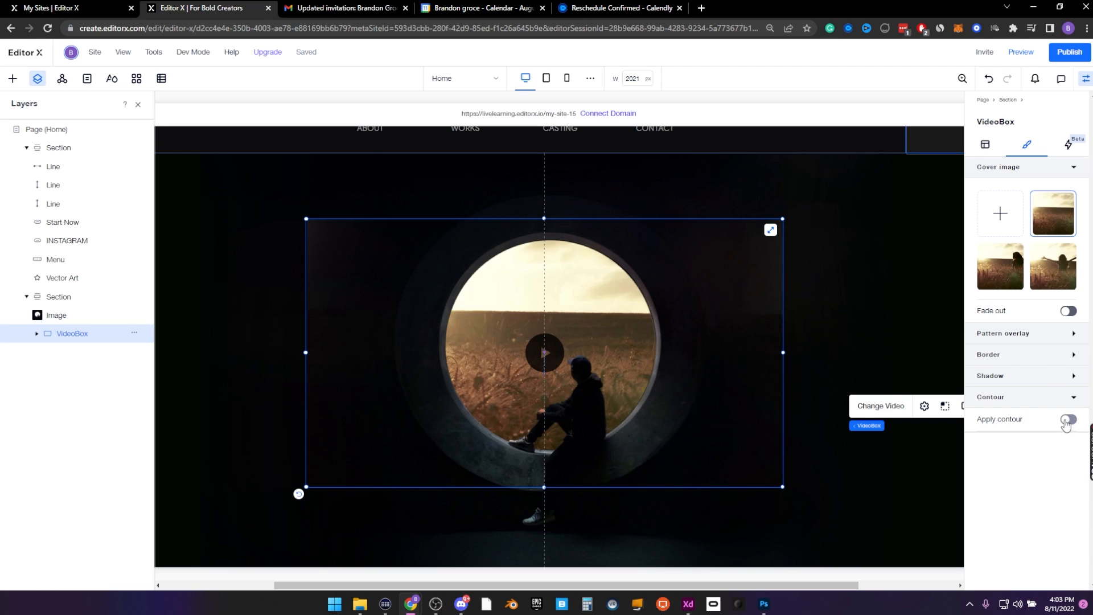
{"action": "left_click", "coordinate": [1066, 421]}
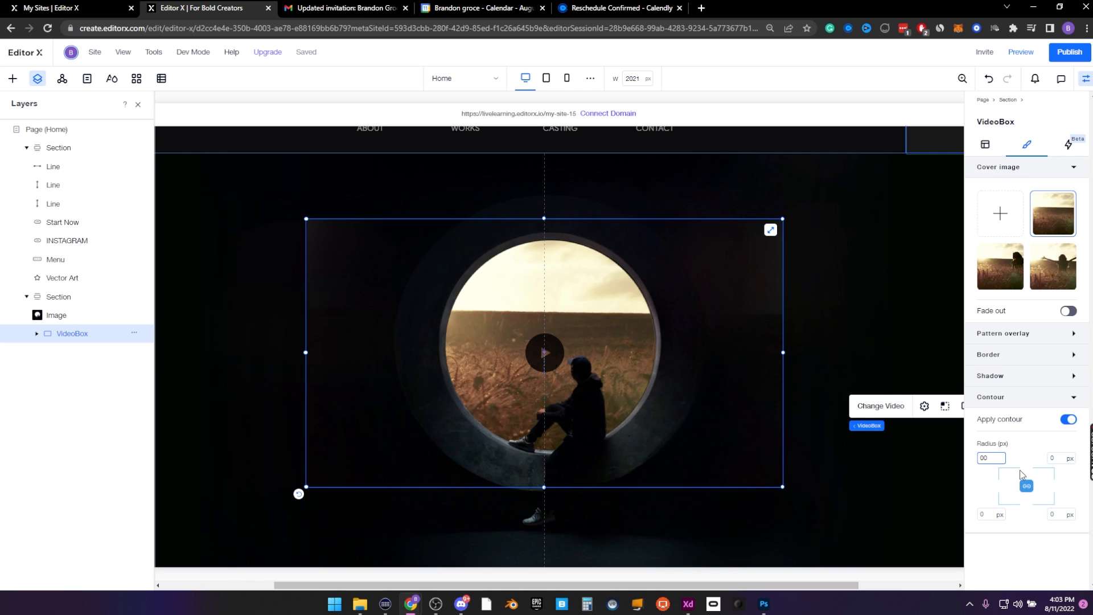
{"action": "key", "text": "Return"}
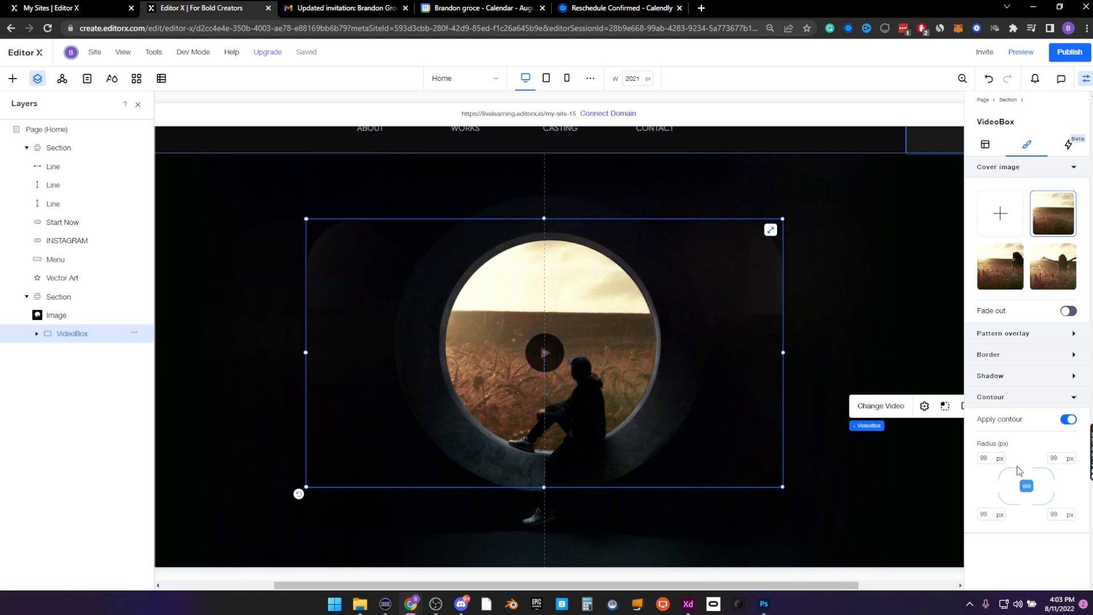
{"action": "type", "text": "9"}
Size the VideoBox to 500 px wide and 500 px high, and center it horizontally in the hero section
{"action": "left_click_drag", "start_coordinate": [783, 351], "coordinate": [577, 339]}
{"action": "left_click", "coordinate": [985, 144]}
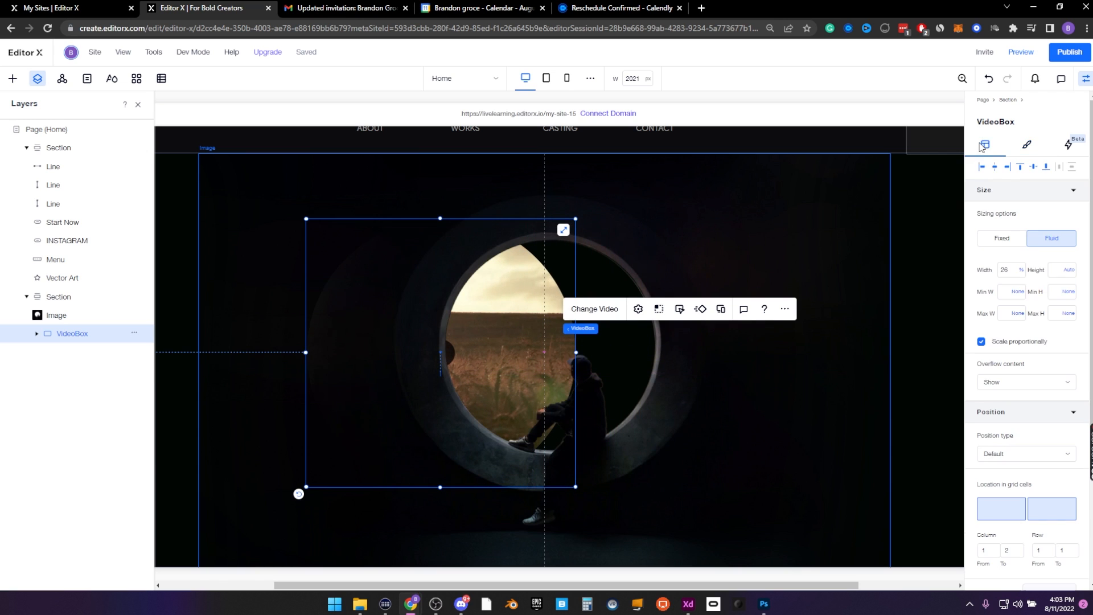
{"action": "left_click", "coordinate": [1022, 270]}
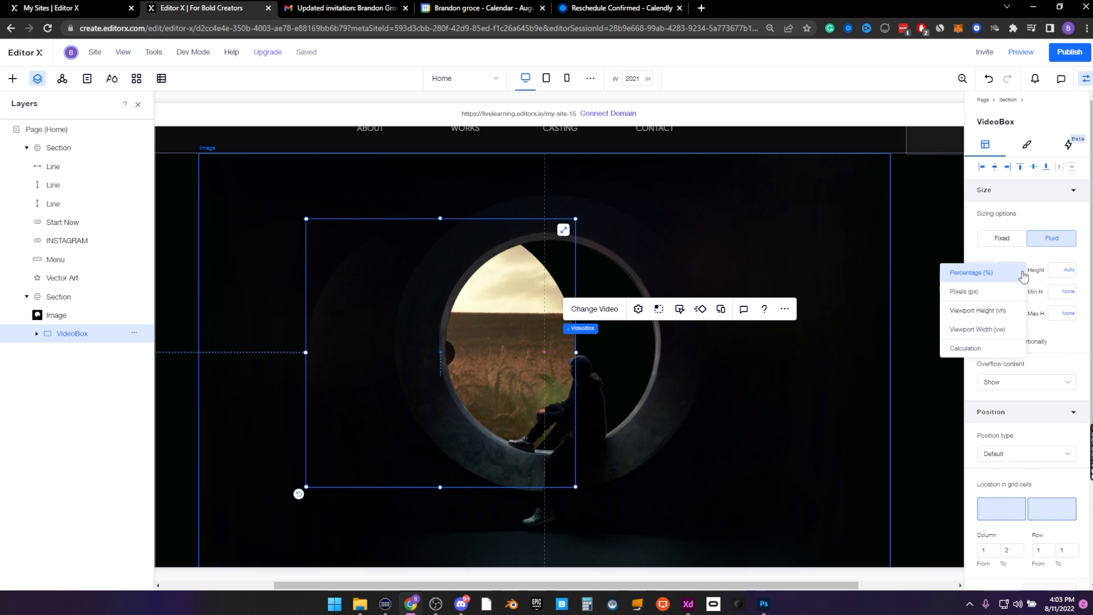
{"action": "left_click", "coordinate": [994, 293]}
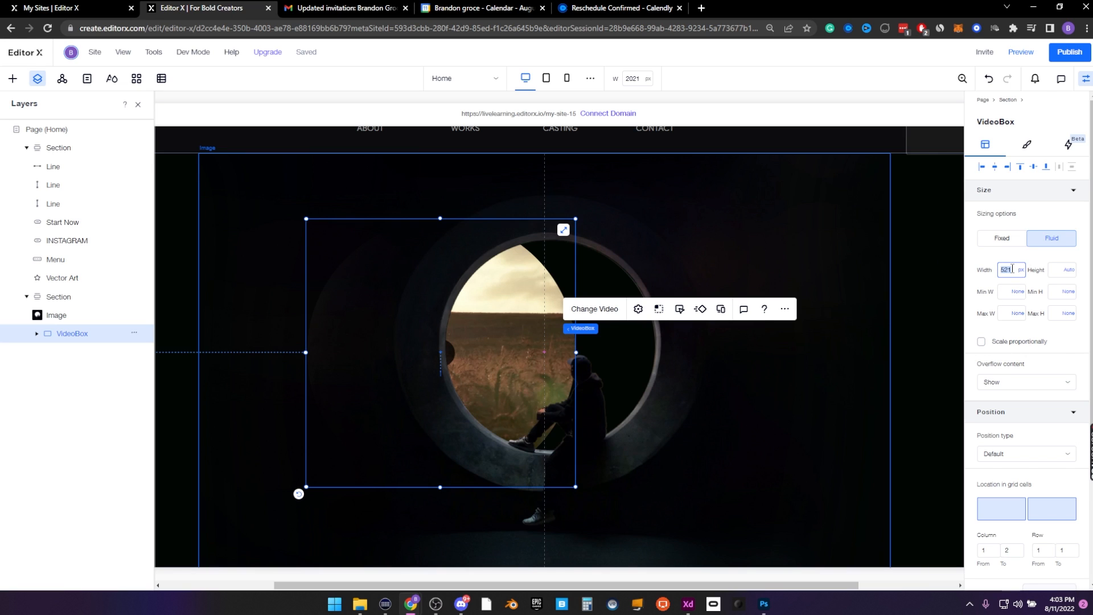
{"action": "type", "text": "500"}
{"action": "left_click", "coordinate": [1055, 272]}
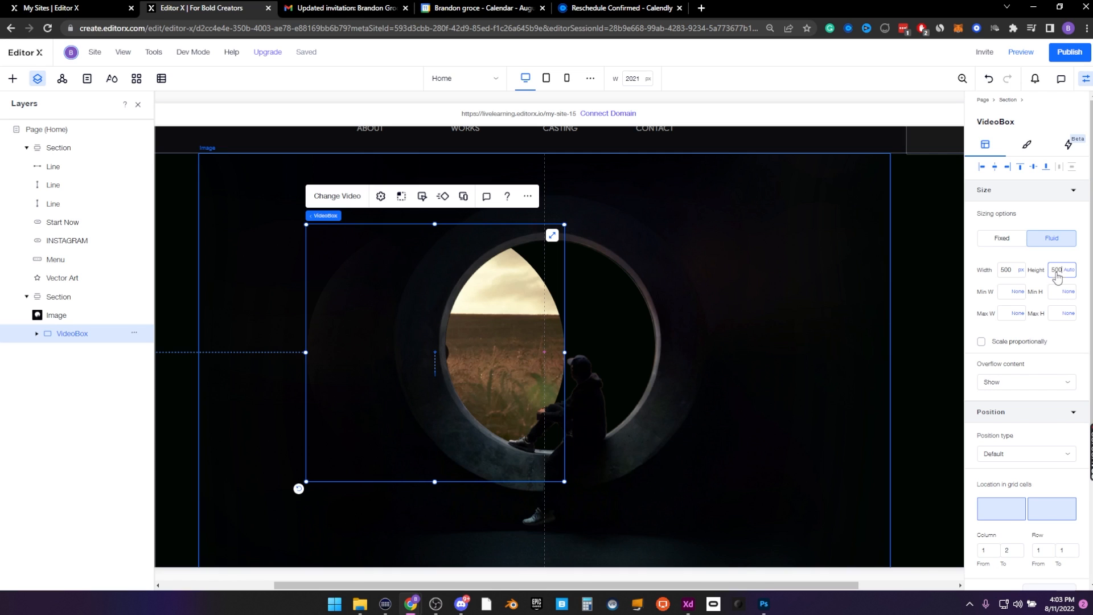
{"action": "left_click", "coordinate": [1053, 270]}
{"action": "type", "text": "50"}
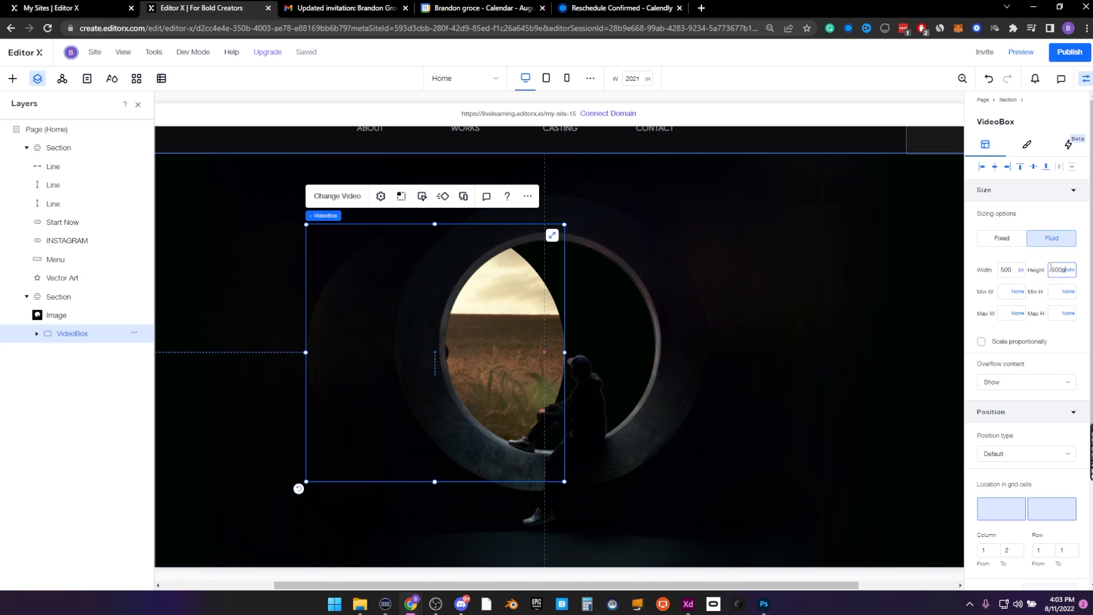
{"action": "key", "text": "Return"}
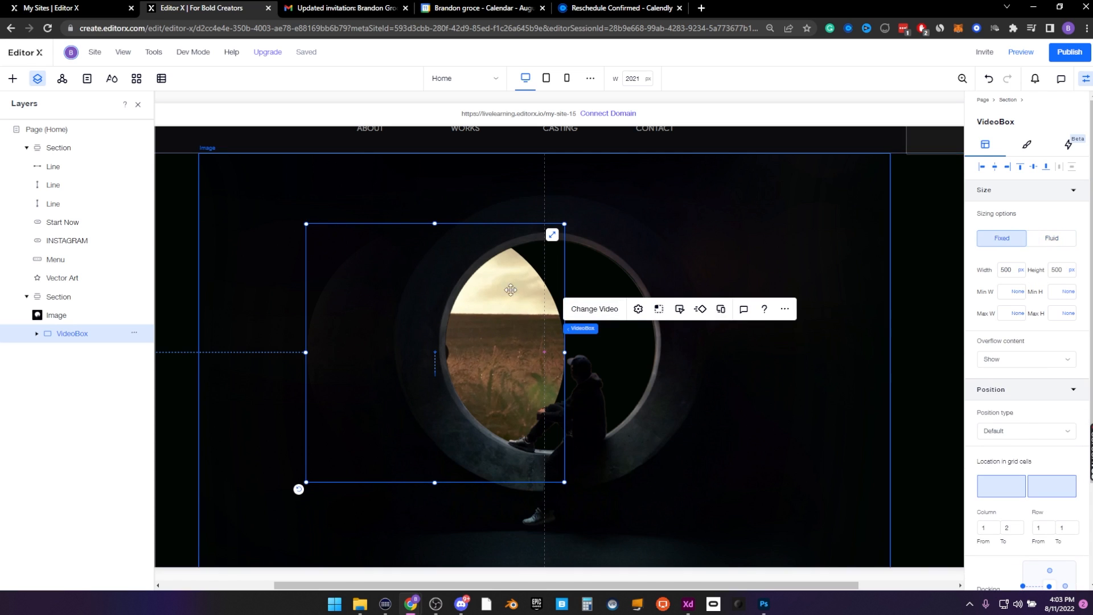
{"action": "left_click", "coordinate": [993, 169]}
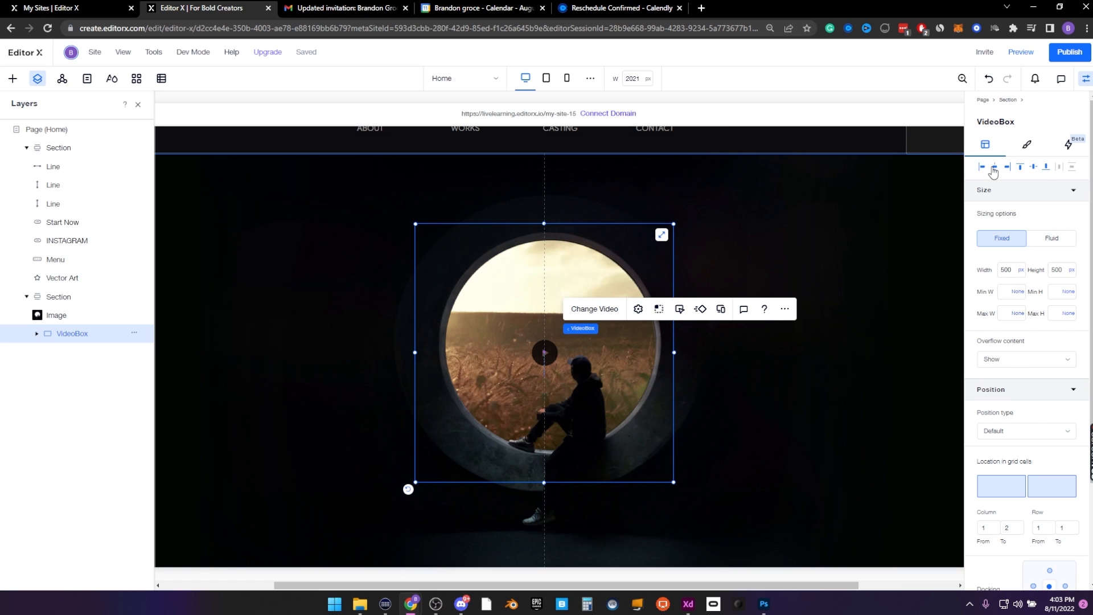
Examine how the resized circular video sits within the hero section's dark foreground image
{"action": "left_click", "coordinate": [1085, 79]}
{"action": "scroll", "coordinate": [876, 342], "scroll_direction": "down", "scroll_amount": 1}
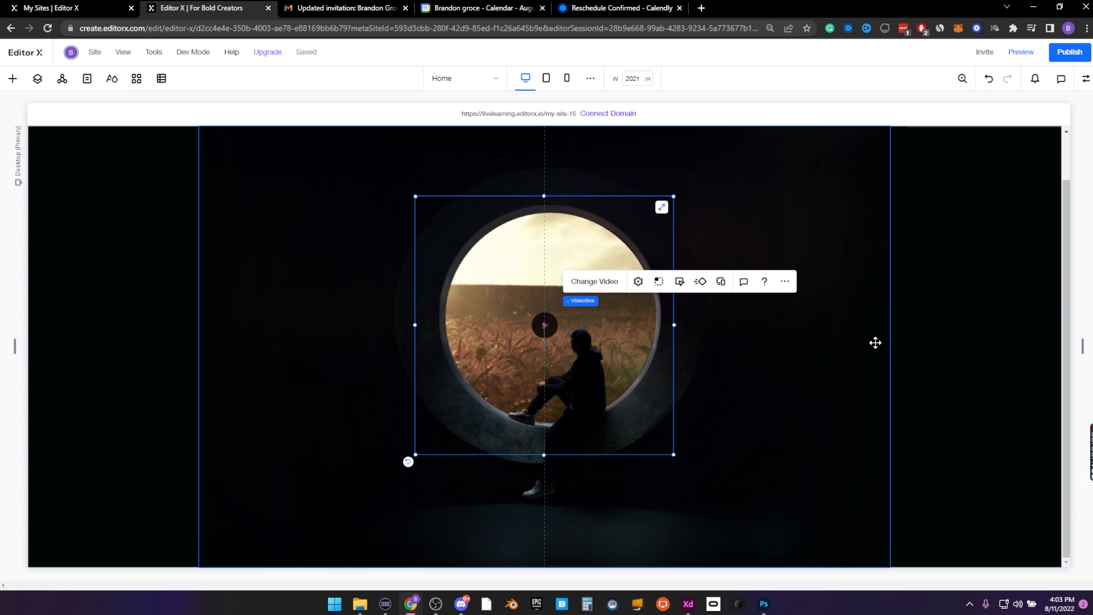
{"action": "scroll", "coordinate": [979, 353], "scroll_direction": "up", "scroll_amount": 2}
{"action": "scroll", "coordinate": [980, 354], "scroll_direction": "down", "scroll_amount": 2}
{"action": "scroll", "coordinate": [980, 354], "scroll_direction": "up", "scroll_amount": 2}
{"action": "scroll", "coordinate": [980, 353], "scroll_direction": "down", "scroll_amount": 2}
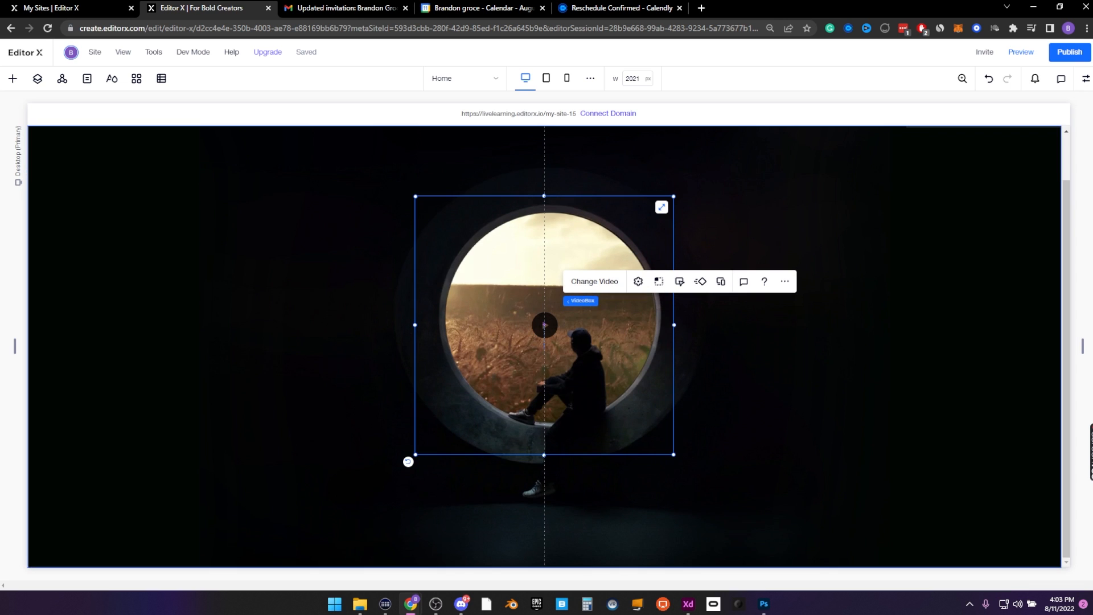
{"action": "left_click", "coordinate": [1086, 81]}
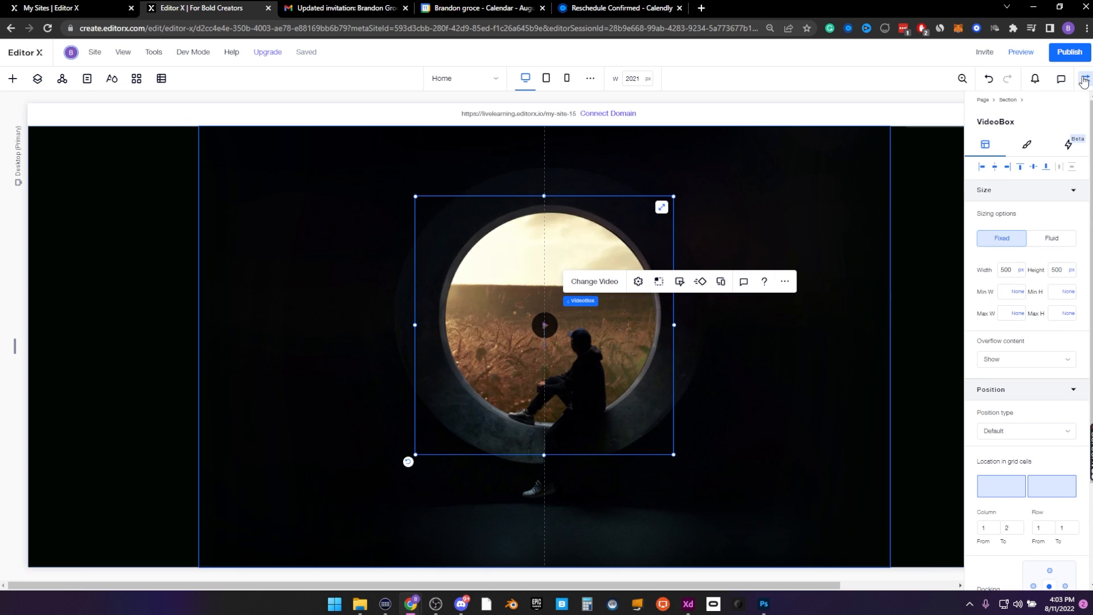
{"action": "left_click", "coordinate": [1085, 80]}
Add a text element to the hero section and set its text color to white (#FFFFFF)
{"action": "left_click", "coordinate": [102, 262]}
{"action": "right_click", "coordinate": [110, 182]}
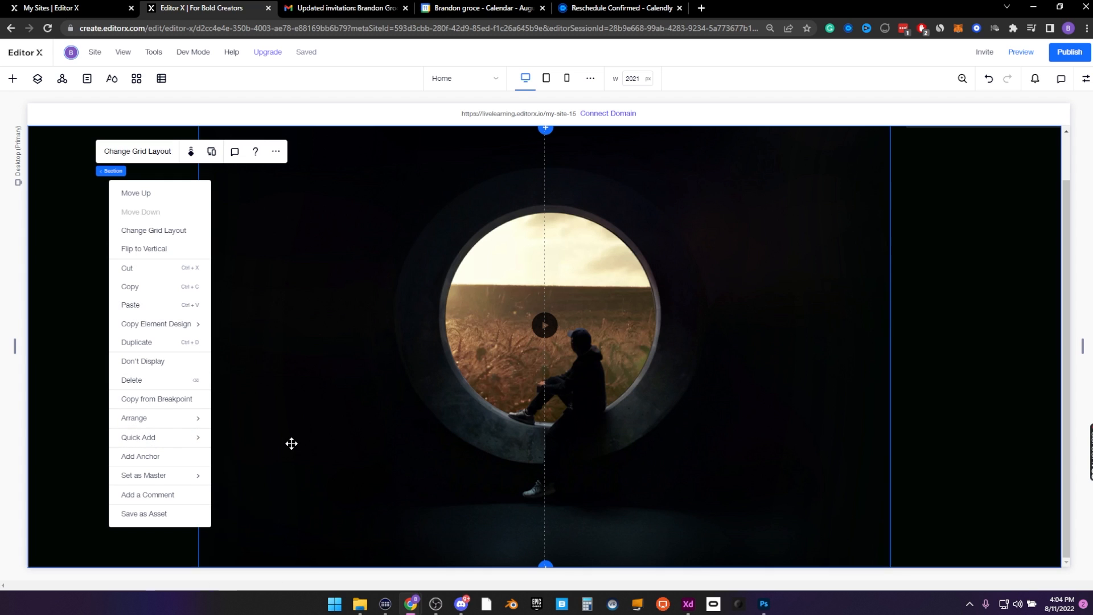
{"action": "left_click", "coordinate": [230, 441]}
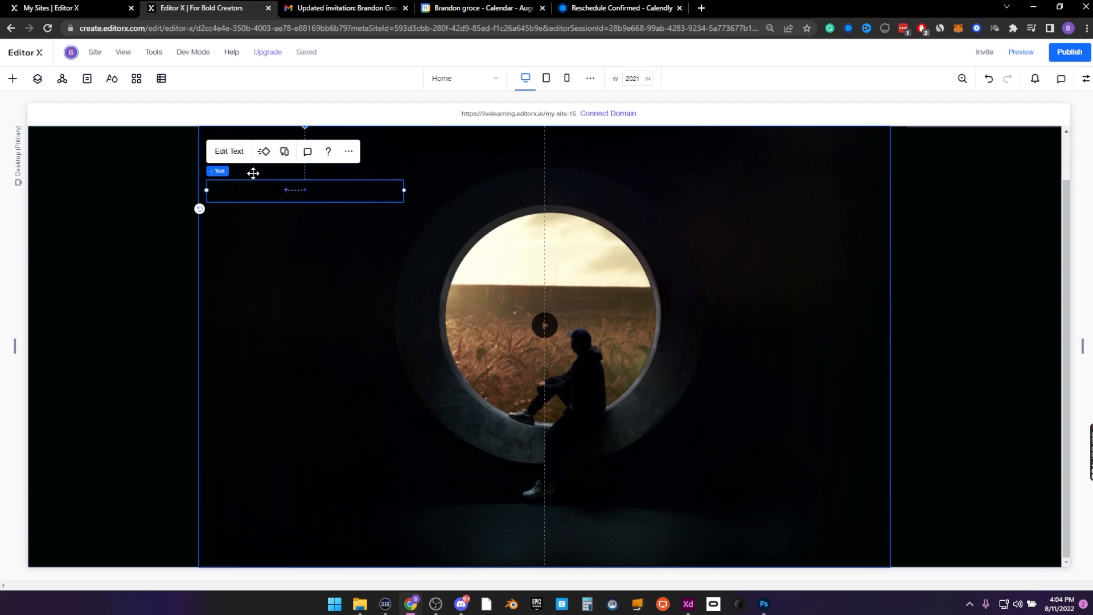
{"action": "left_click", "coordinate": [225, 152]}
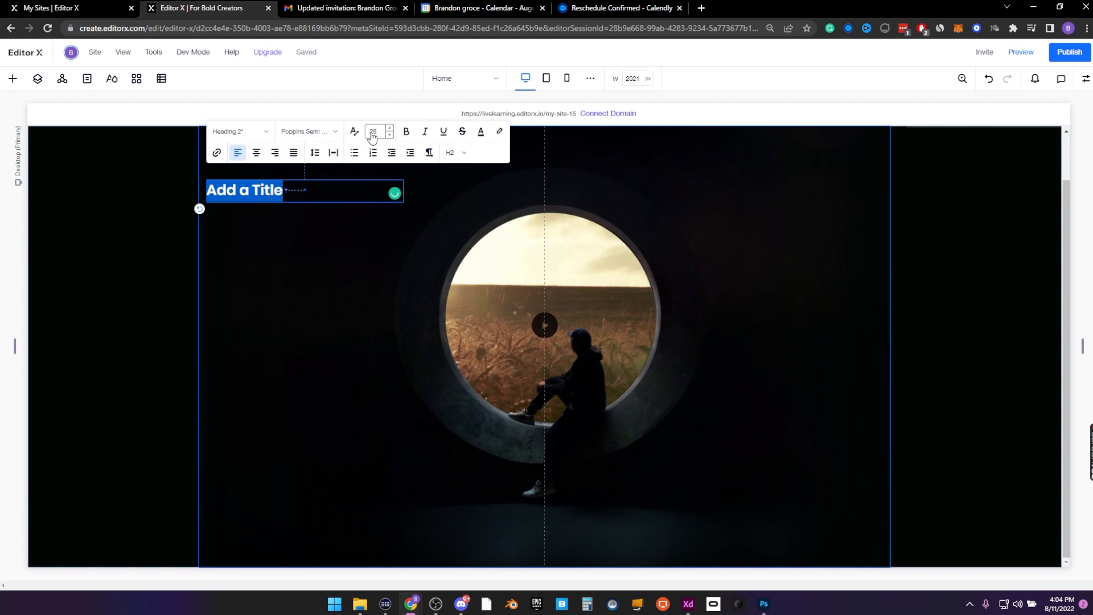
{"action": "left_click", "coordinate": [480, 132]}
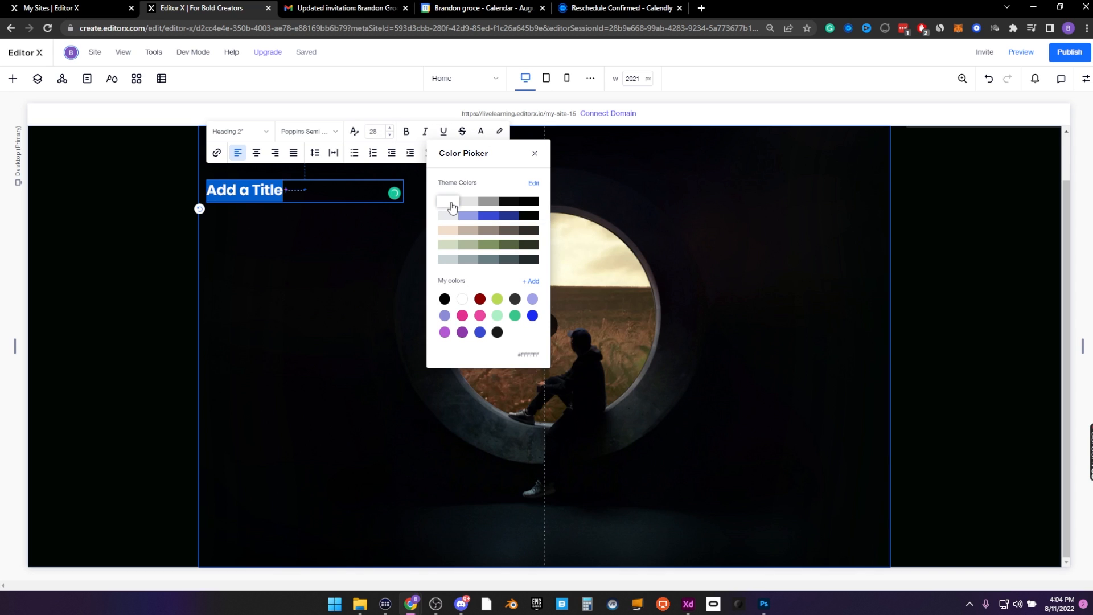
{"action": "left_click", "coordinate": [452, 204]}
{"action": "left_click", "coordinate": [141, 276]}
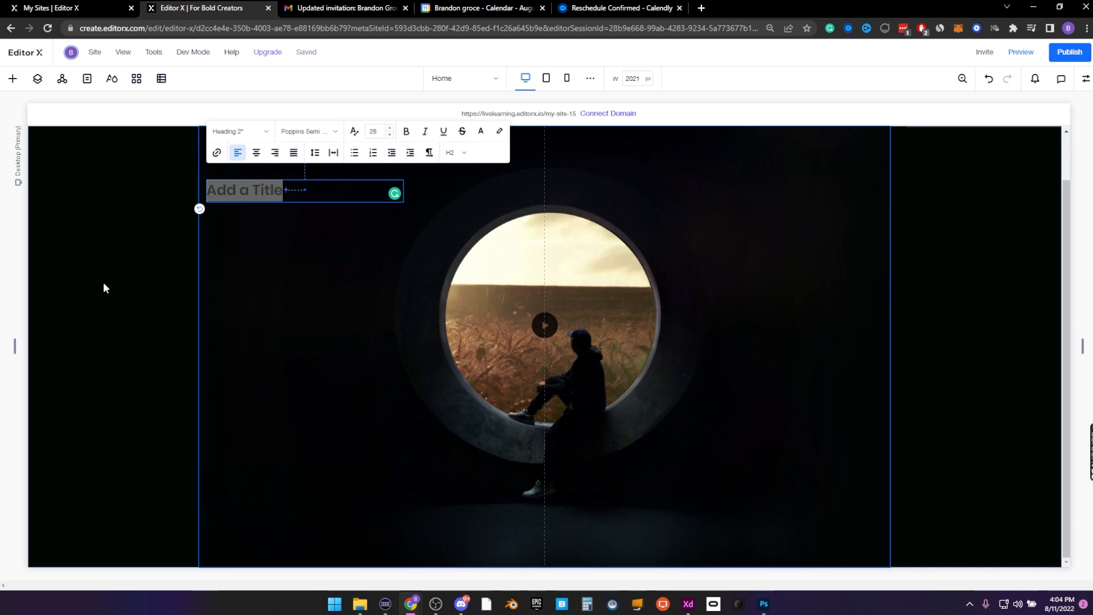
{"action": "left_click", "coordinate": [105, 287]}
Replace the placeholder title in the hero section with "between"
{"action": "left_click", "coordinate": [235, 192]}
{"action": "double_click", "coordinate": [235, 192]}
{"action": "type", "text": "b"}
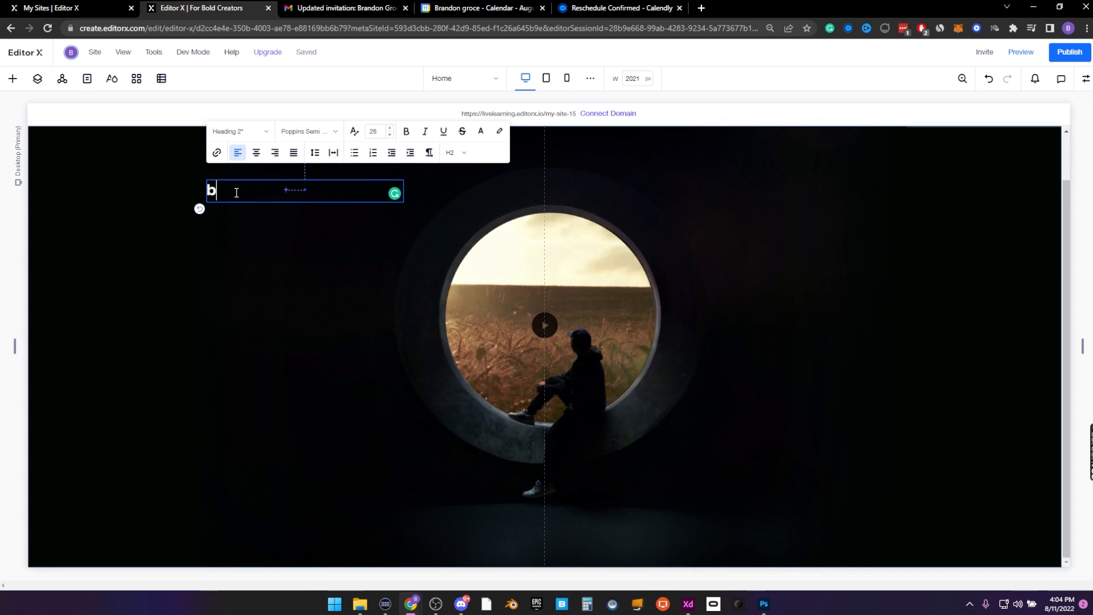
{"action": "type", "text": "etween"}
{"action": "key", "text": "Return"}
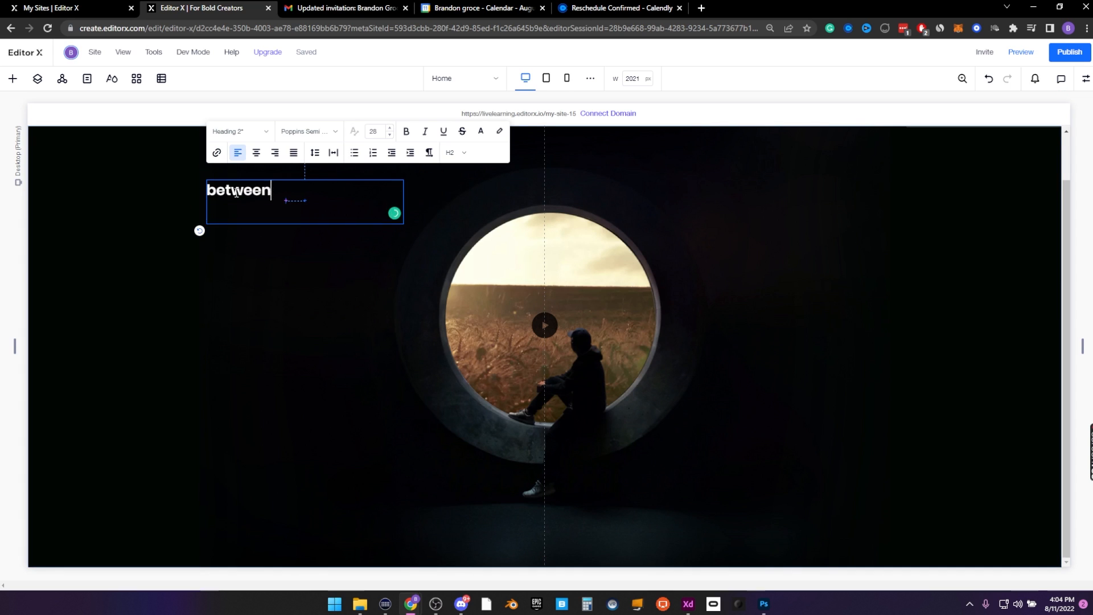
{"action": "key", "text": "BackSpace"}
{"action": "left_click", "coordinate": [331, 297]}
Upload the Weirdmelone OpenType font from the Weird melone font folder to the site's fonts
{"action": "left_click", "coordinate": [229, 190]}
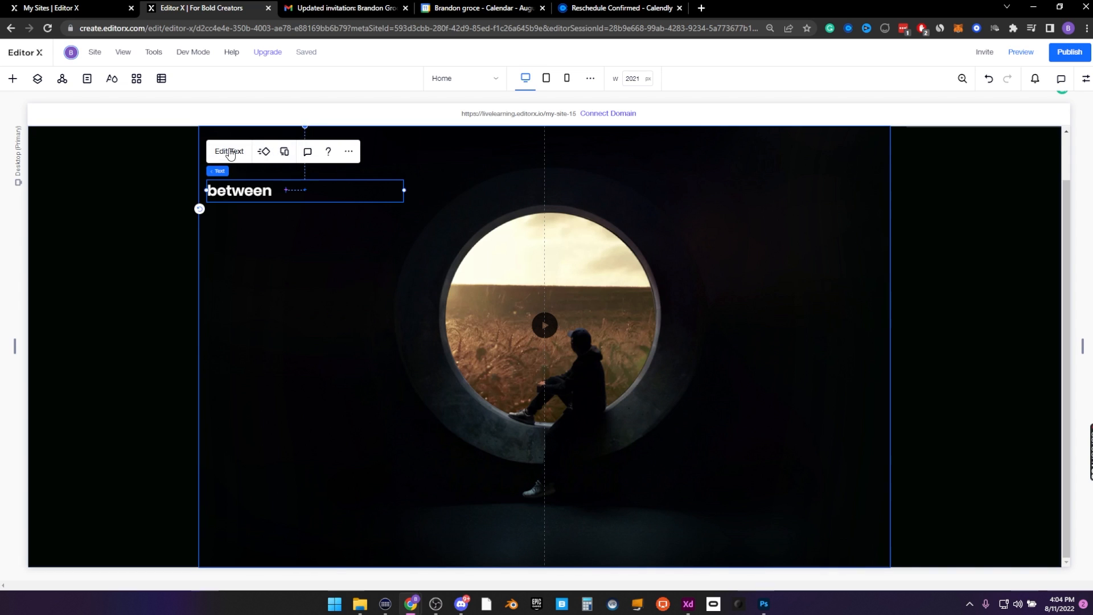
{"action": "left_click", "coordinate": [229, 150]}
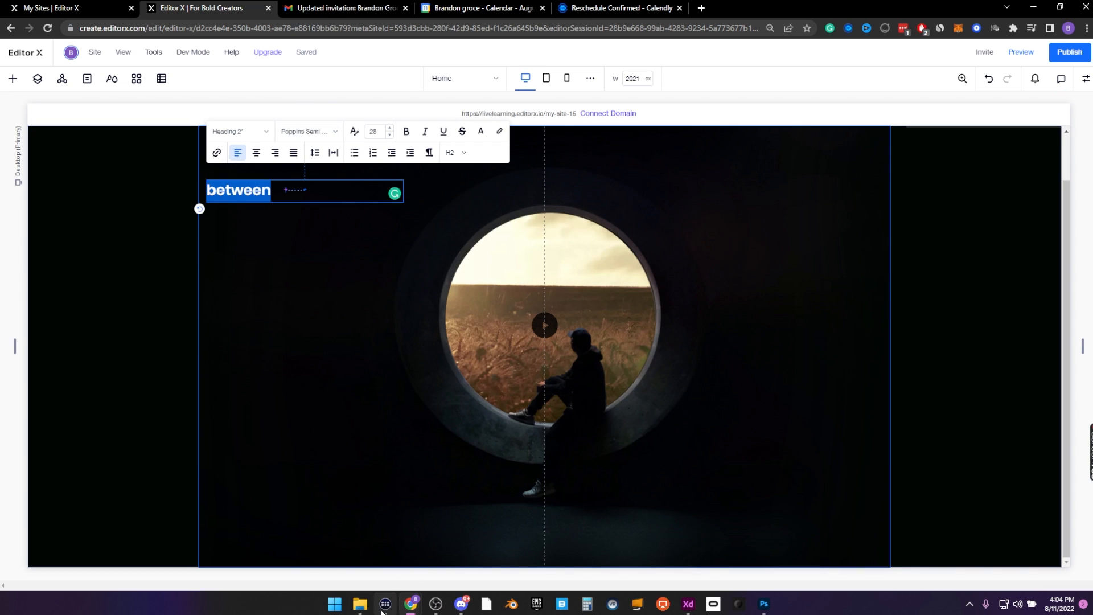
{"action": "left_click", "coordinate": [337, 133]}
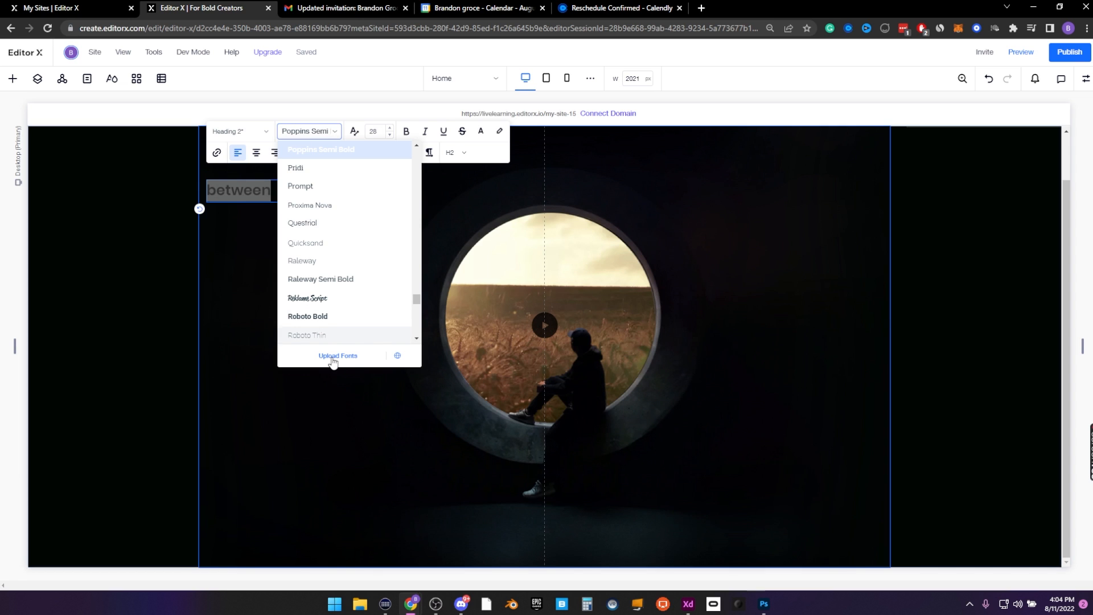
{"action": "left_click", "coordinate": [337, 355]}
{"action": "left_click", "coordinate": [647, 241]}
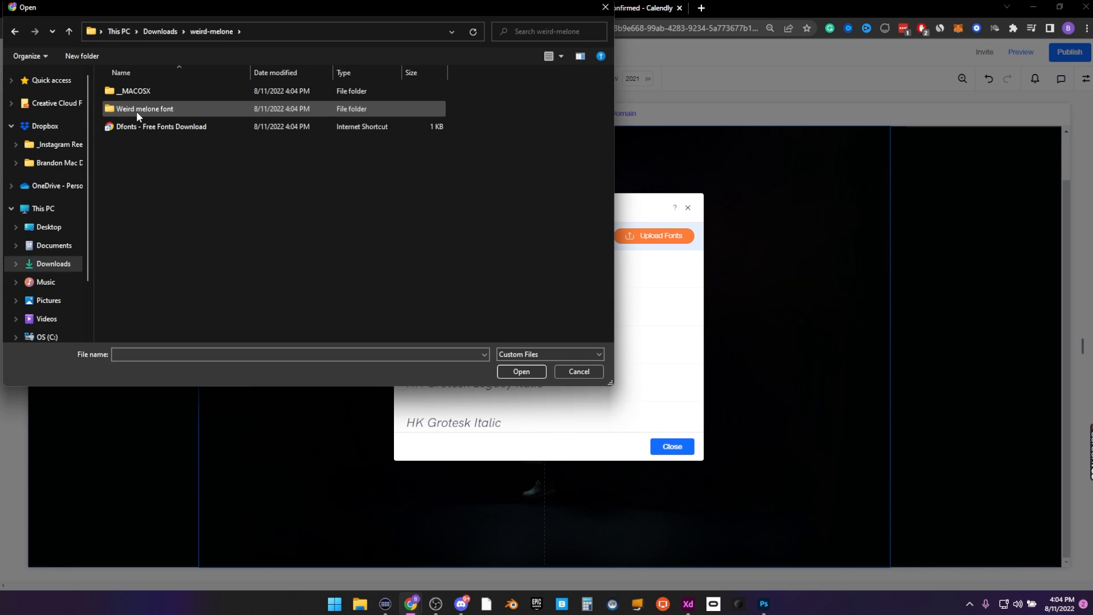
{"action": "double_click", "coordinate": [135, 111]}
{"action": "left_click_drag", "start_coordinate": [135, 158], "coordinate": [165, 100]}
{"action": "left_click", "coordinate": [146, 144]}
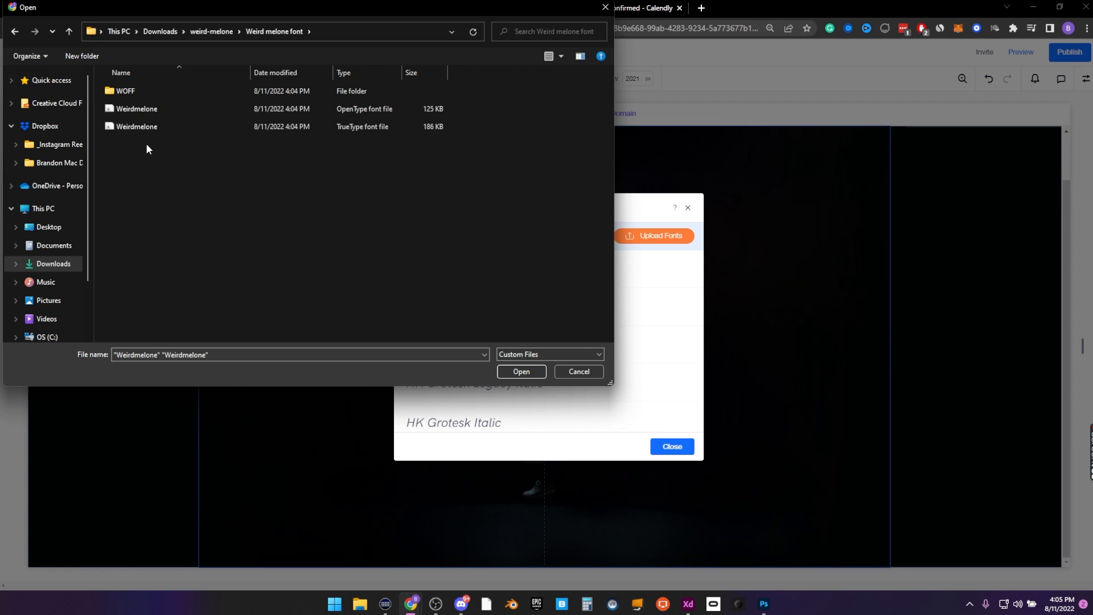
{"action": "left_click", "coordinate": [137, 113]}
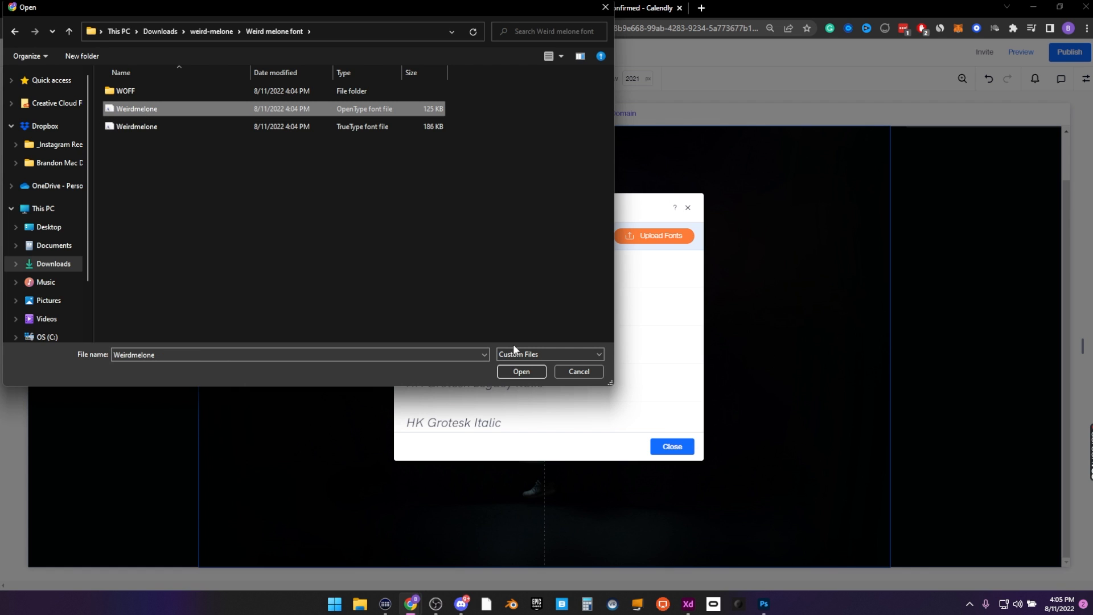
{"action": "left_click", "coordinate": [521, 372]}
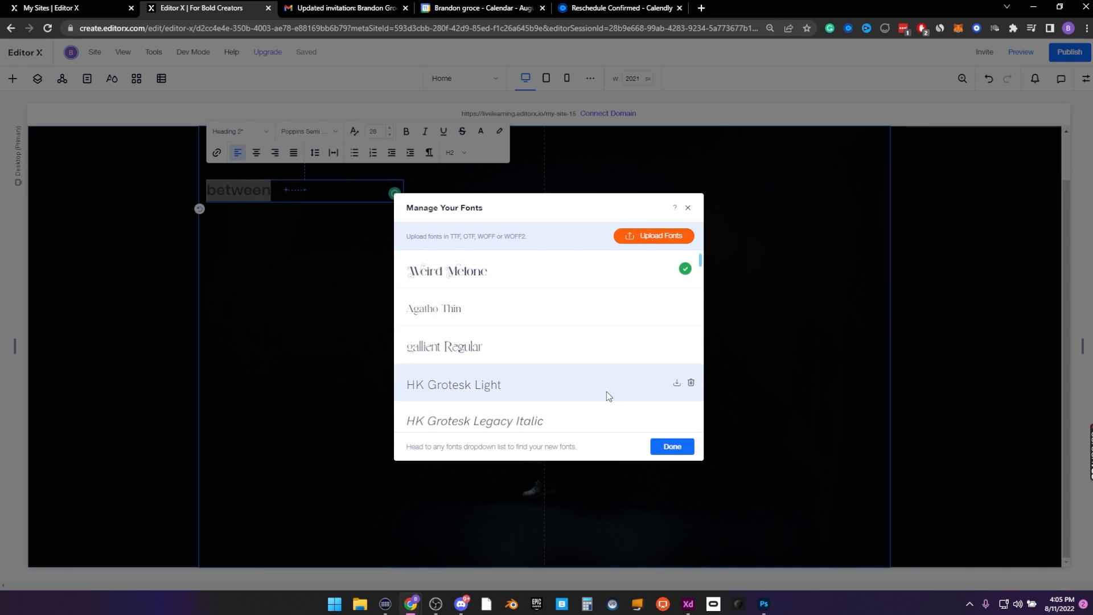
{"action": "left_click", "coordinate": [671, 447]}
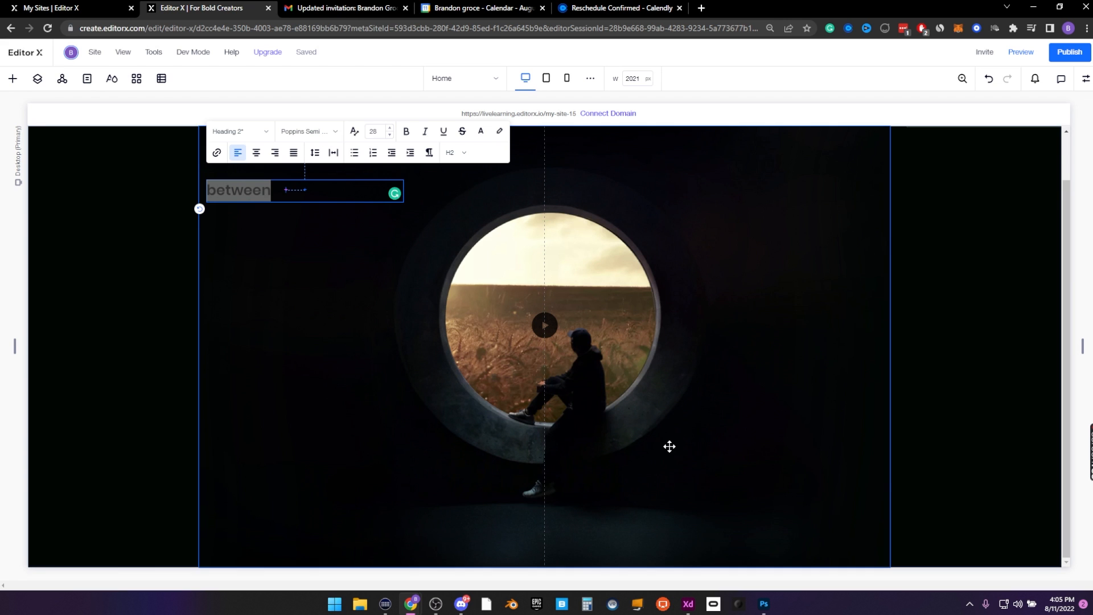
Apply the Weird Melone font to the "between" title and set its font size to 78
{"action": "left_click", "coordinate": [310, 133]}
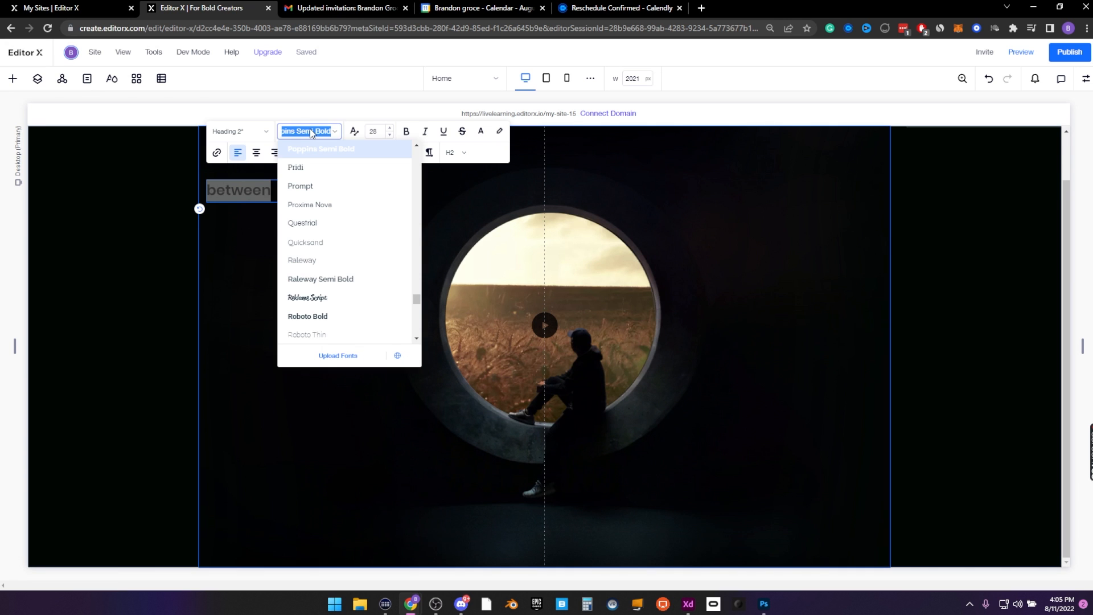
{"action": "type", "text": "weird"}
{"action": "key", "text": "Return"}
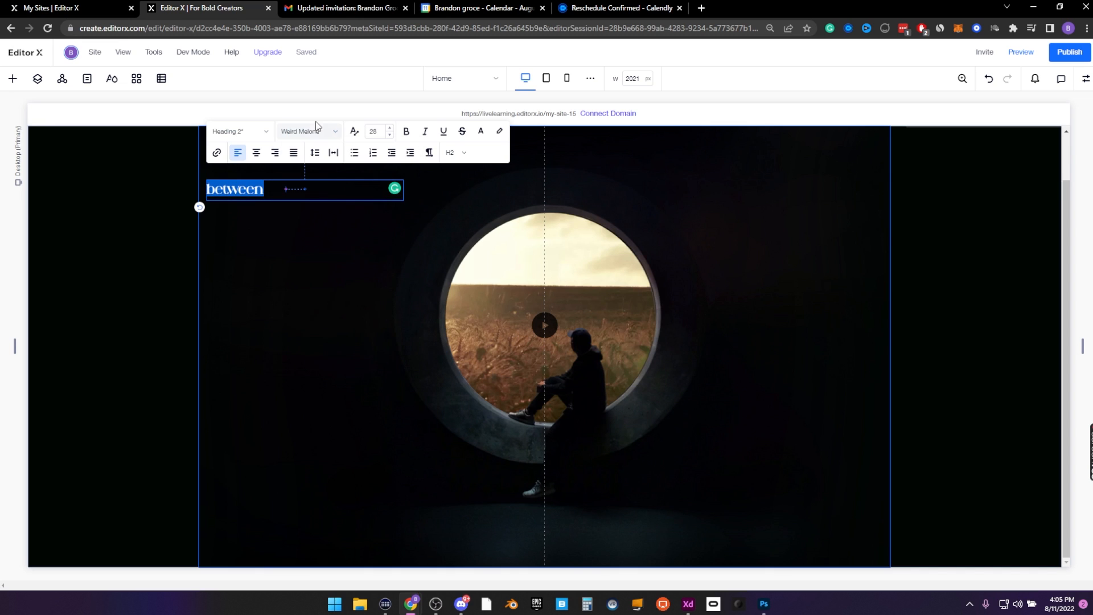
{"action": "left_click", "coordinate": [373, 133]}
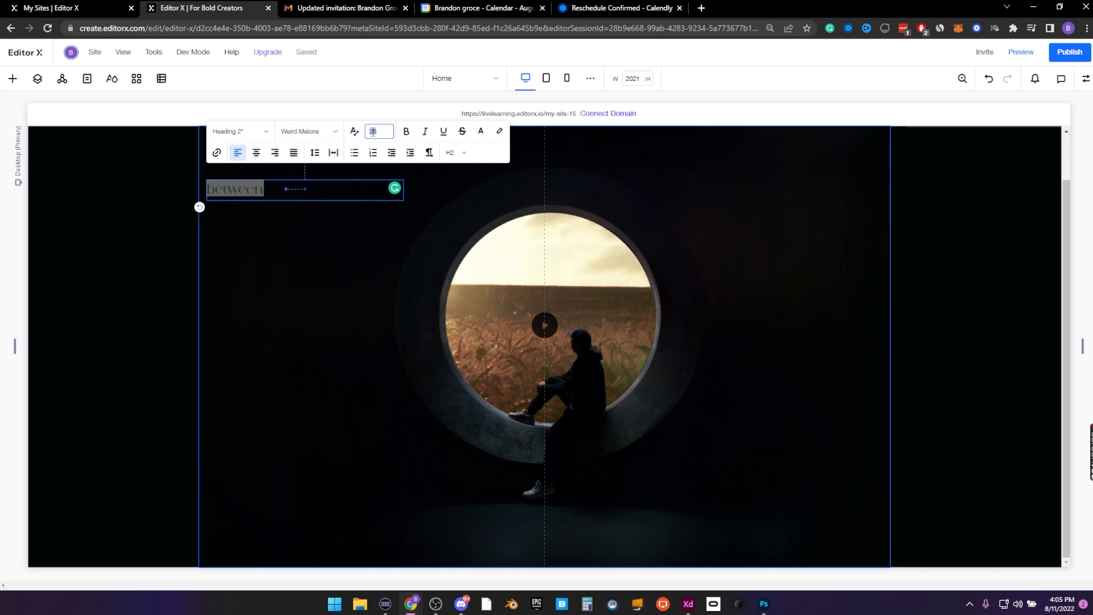
{"action": "key", "text": "Return"}
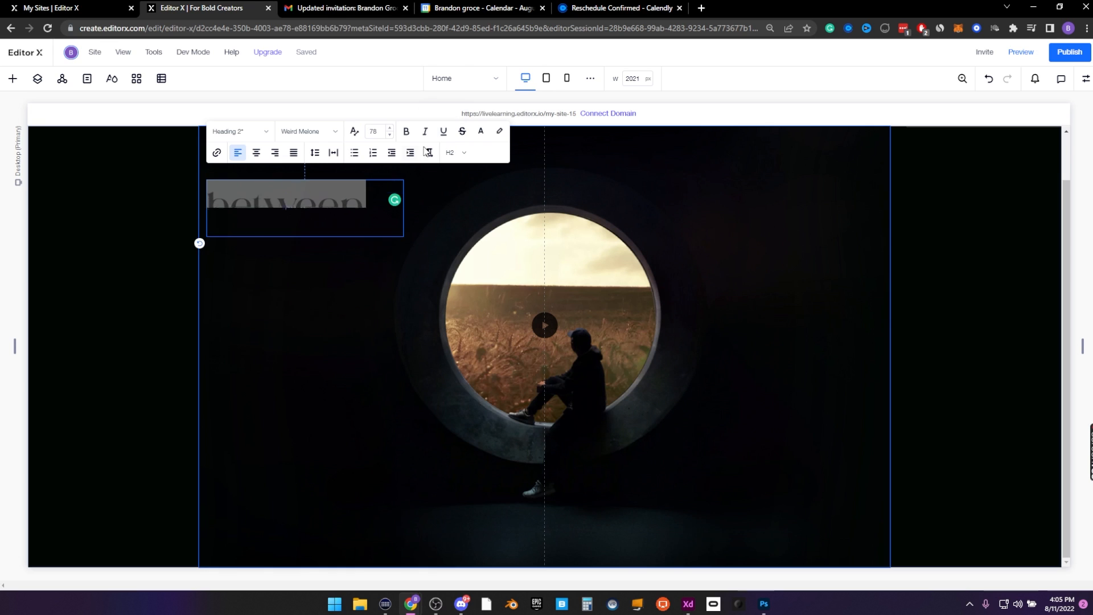
{"action": "left_click", "coordinate": [266, 305]}
Set the width of the "between" text box to Max Content
{"action": "mouse_move", "coordinate": [403, 210]}
{"action": "left_mouse_down"}
{"action": "mouse_move", "coordinate": [296, 210]}
{"action": "mouse_move", "coordinate": [419, 208]}
{"action": "mouse_move", "coordinate": [393, 208]}
{"action": "left_mouse_up"}
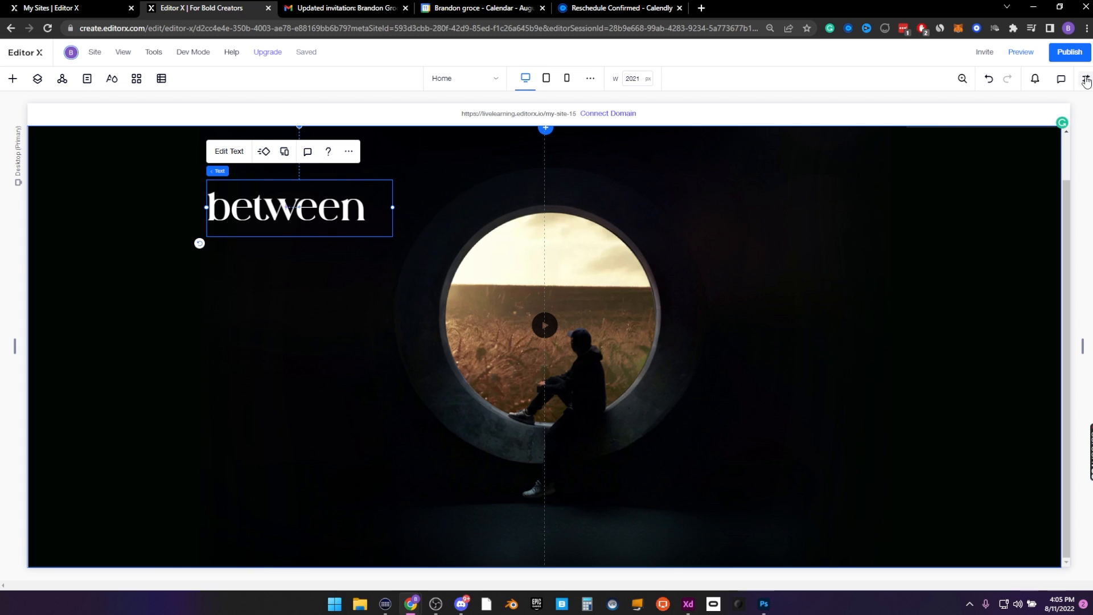
{"action": "left_click", "coordinate": [1086, 78]}
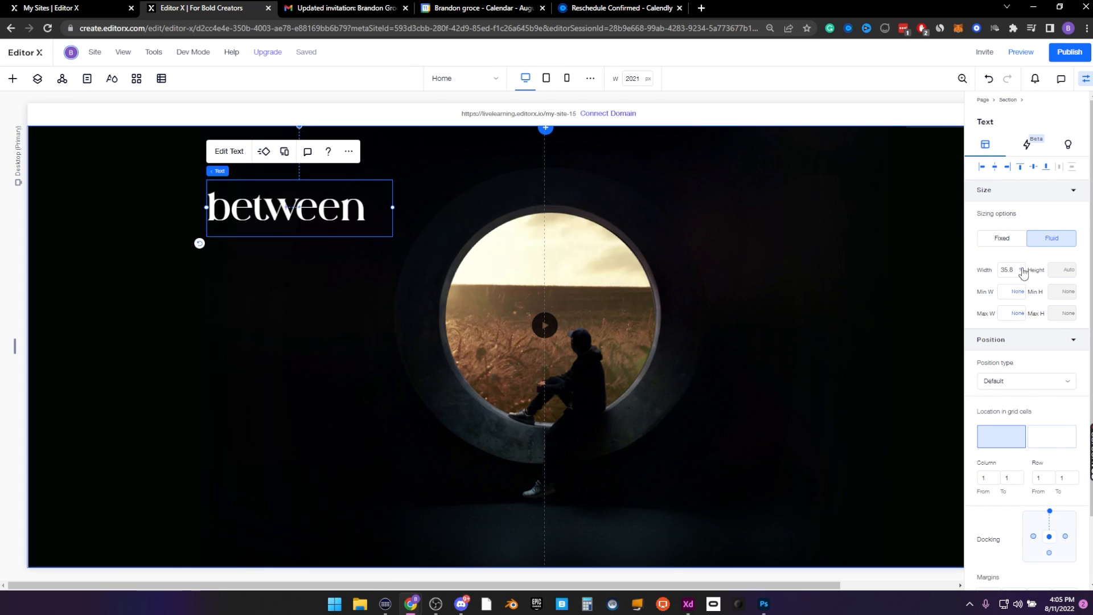
{"action": "left_click", "coordinate": [1023, 276]}
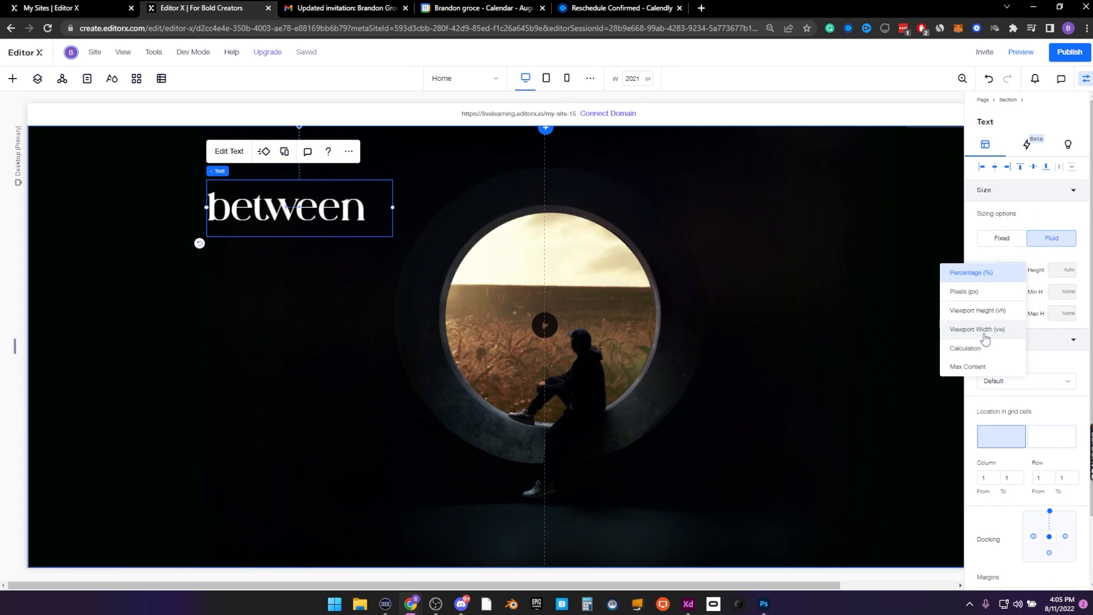
{"action": "left_click", "coordinate": [975, 364]}
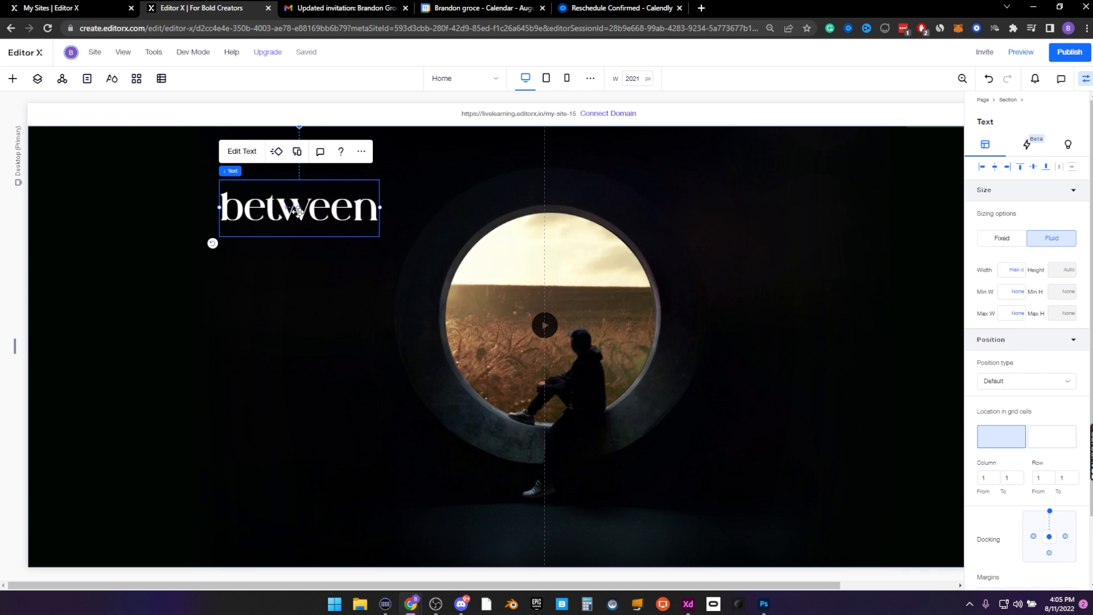
Move the "between" title slightly down, duplicate it just below, and change the copy's text to "Reality"
{"action": "left_click_drag", "start_coordinate": [316, 224], "coordinate": [317, 251]}
{"action": "left_click_drag", "start_coordinate": [294, 301], "coordinate": [242, 346]}
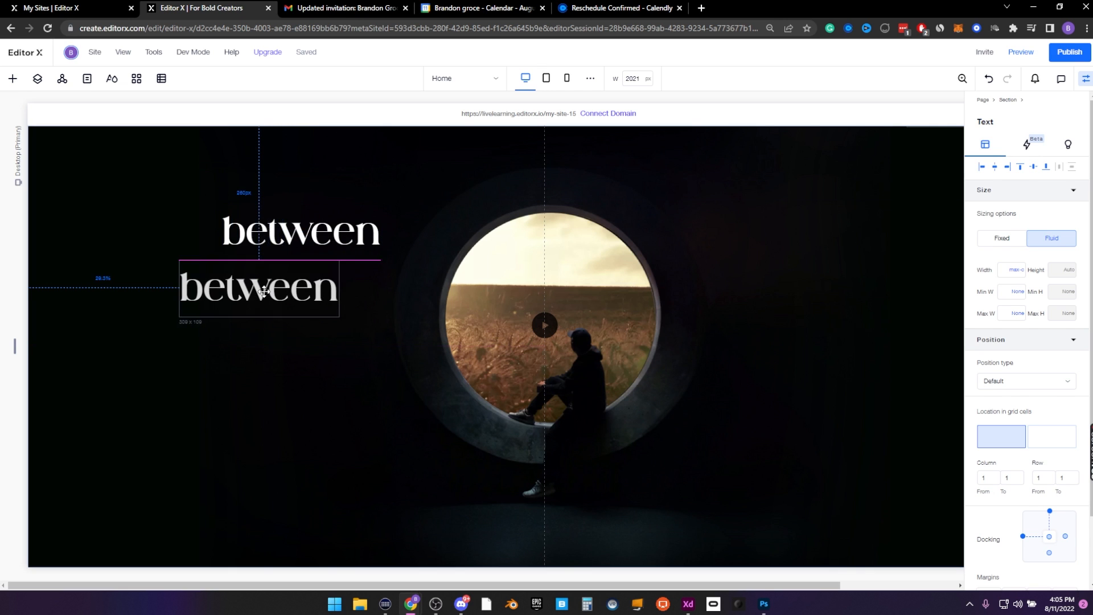
{"action": "double_click", "coordinate": [265, 292]}
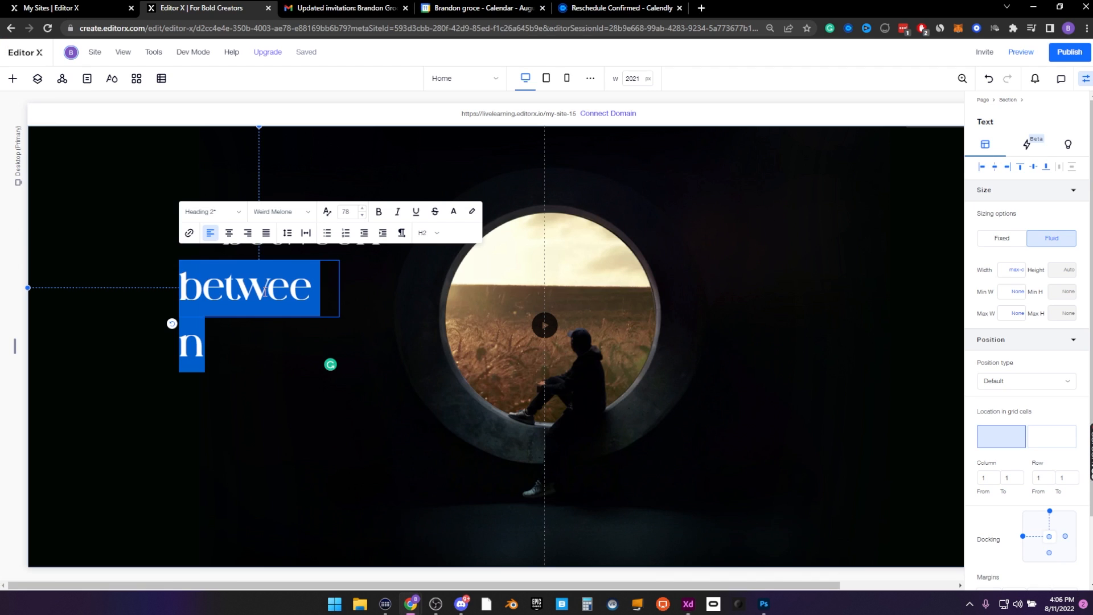
{"action": "type", "text": "Real"}
Switch to Adobe XD and check the font size of the "Reality" title in the finished design
{"action": "key", "text": "alt+Tab"}
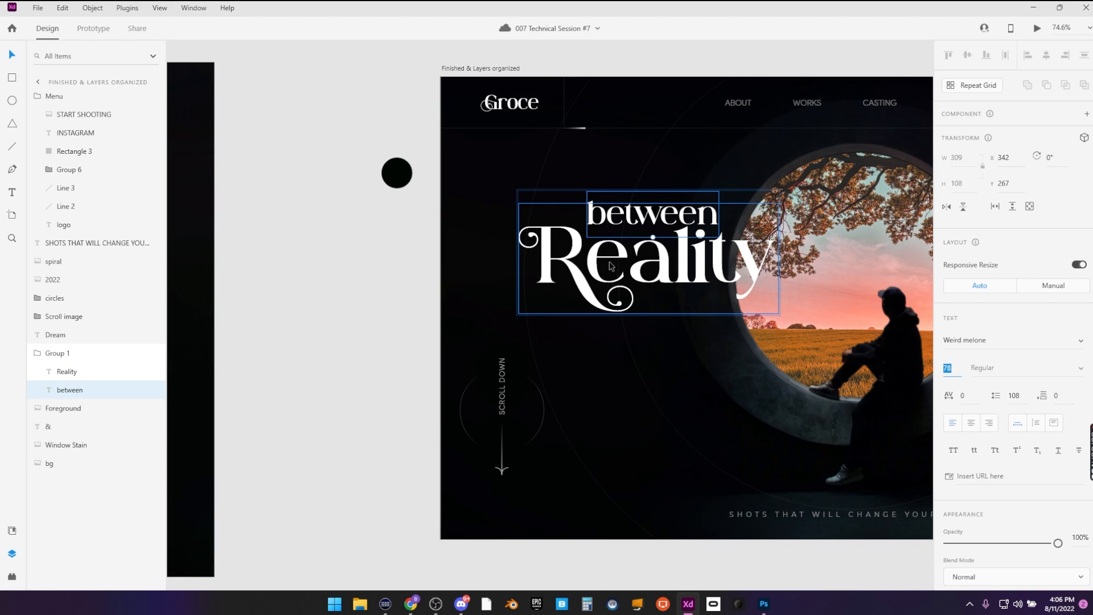
{"action": "left_click", "coordinate": [610, 263]}
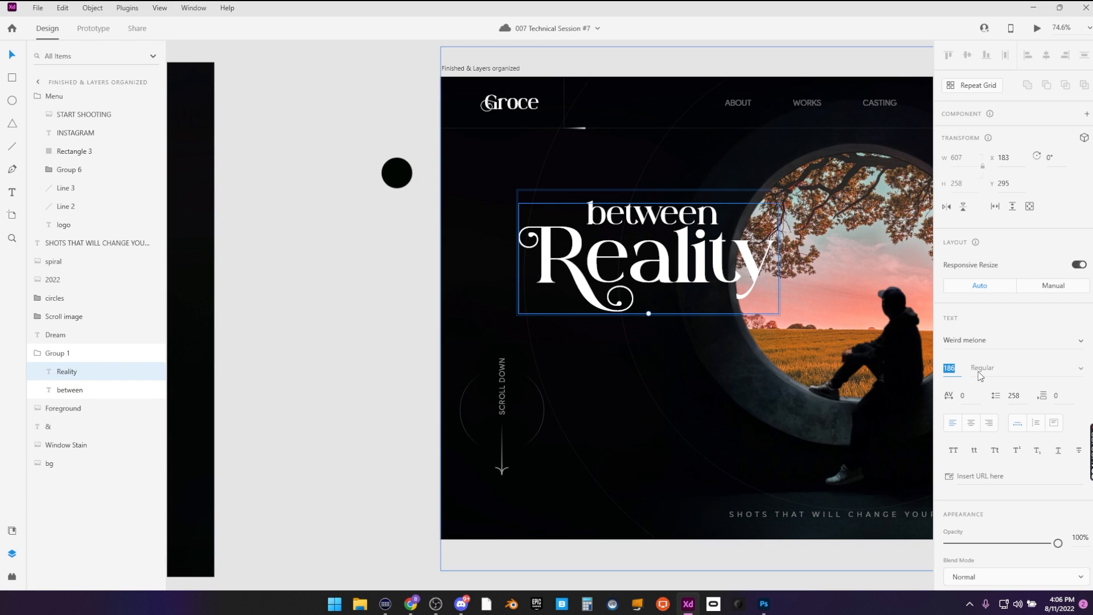
{"action": "key", "text": "alt+Tab"}
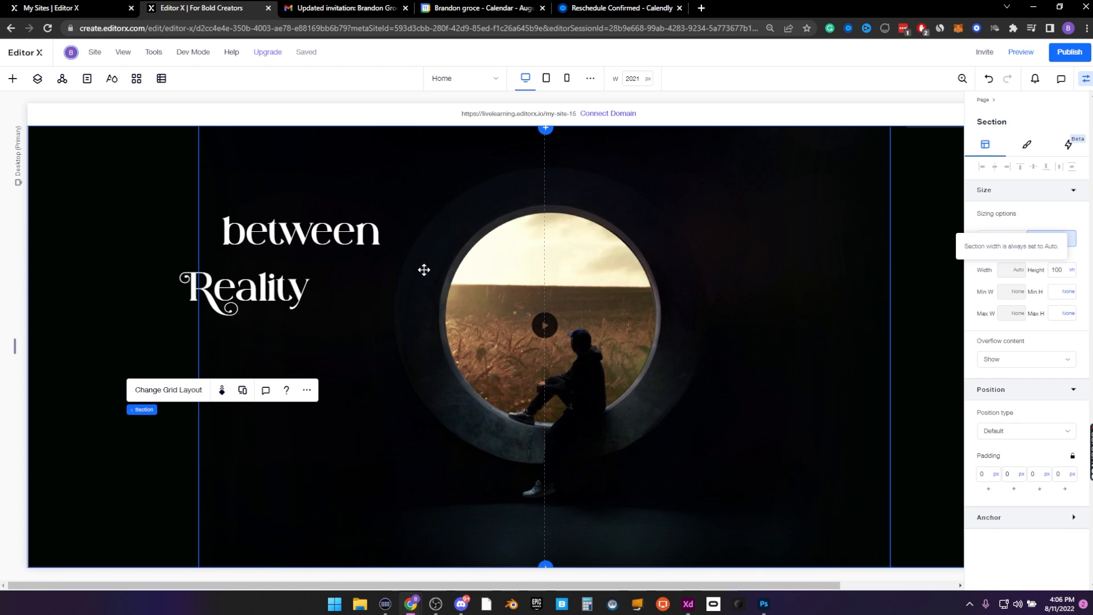
Set the font size of the "Reality" title in Editor X to 186
{"action": "left_click", "coordinate": [190, 233]}
{"action": "left_click", "coordinate": [352, 210]}
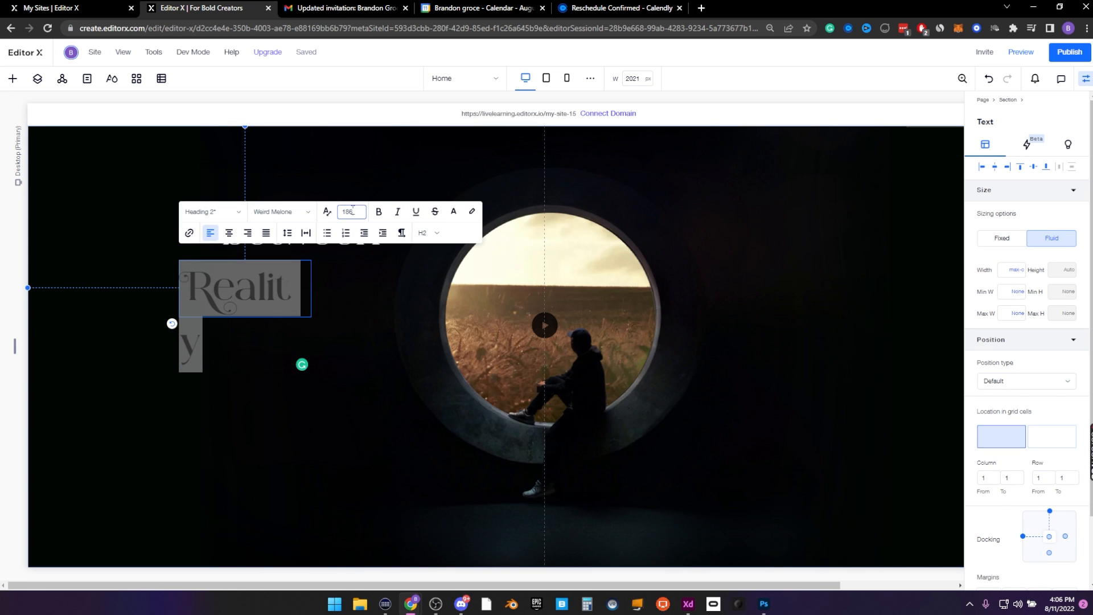
{"action": "key", "text": "Return"}
{"action": "left_click", "coordinate": [117, 450]}
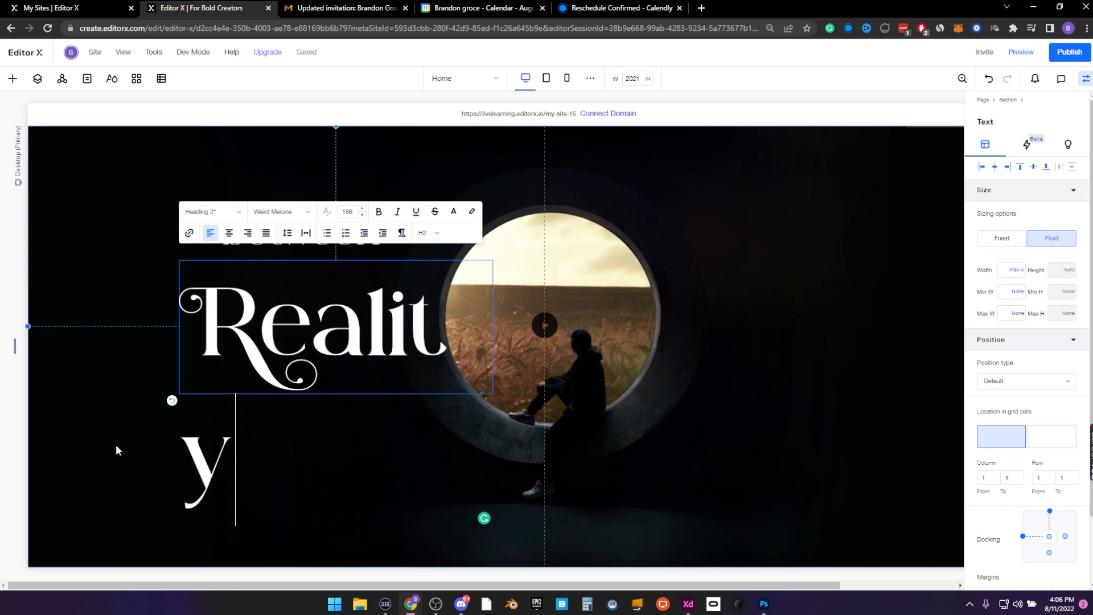
Move "Reality" up so it sits tightly under "between", and place both texts in one container
{"action": "left_click", "coordinate": [328, 316]}
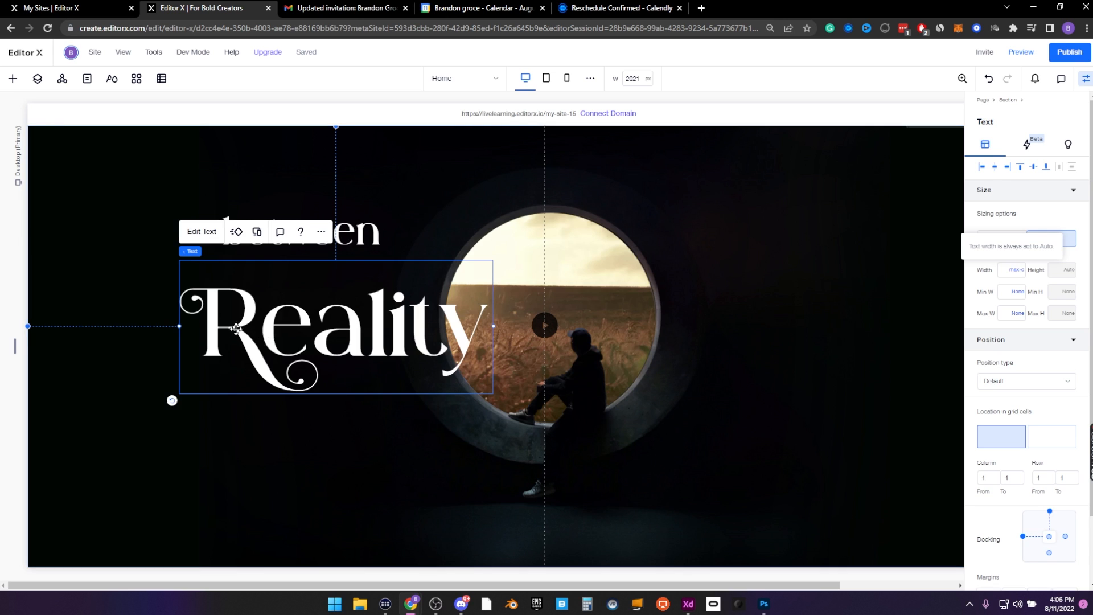
{"action": "left_click_drag", "start_coordinate": [273, 334], "coordinate": [233, 293]}
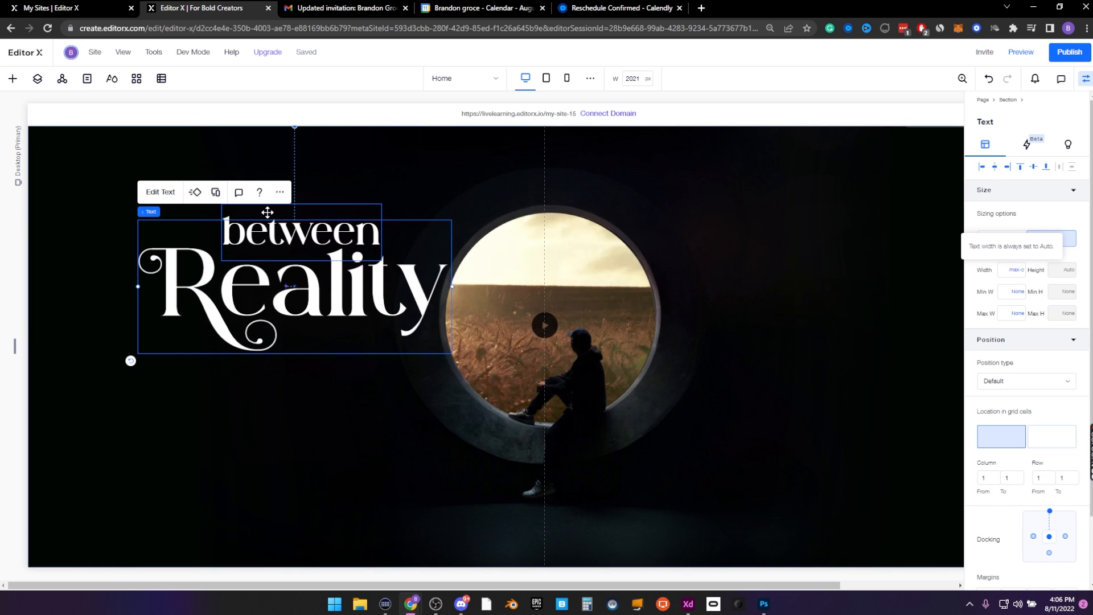
{"action": "left_click", "coordinate": [268, 212], "text": "shift"}
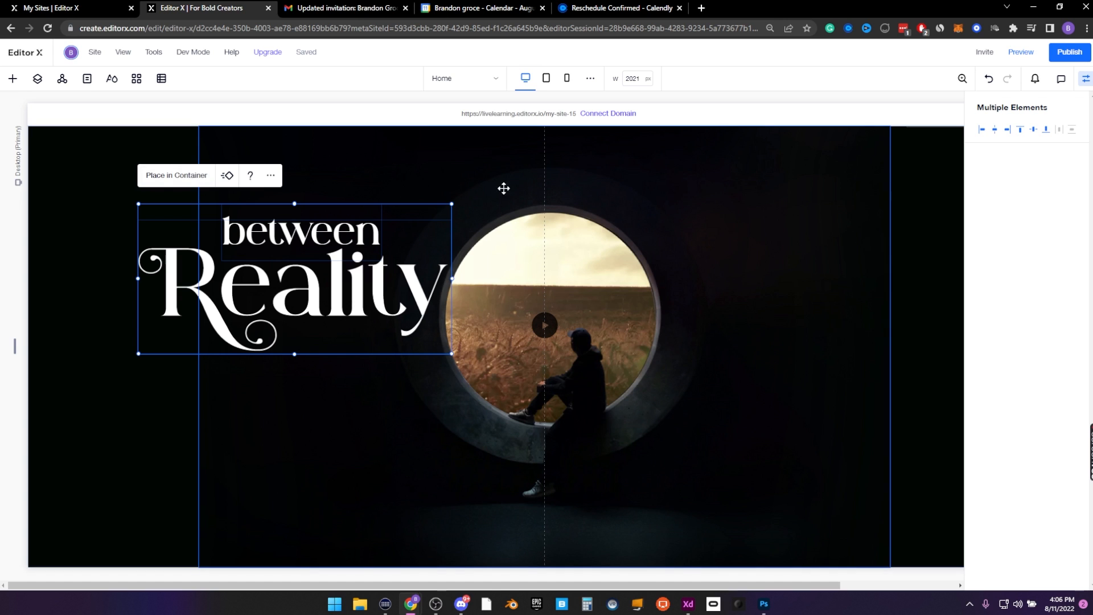
{"action": "left_click", "coordinate": [168, 175]}
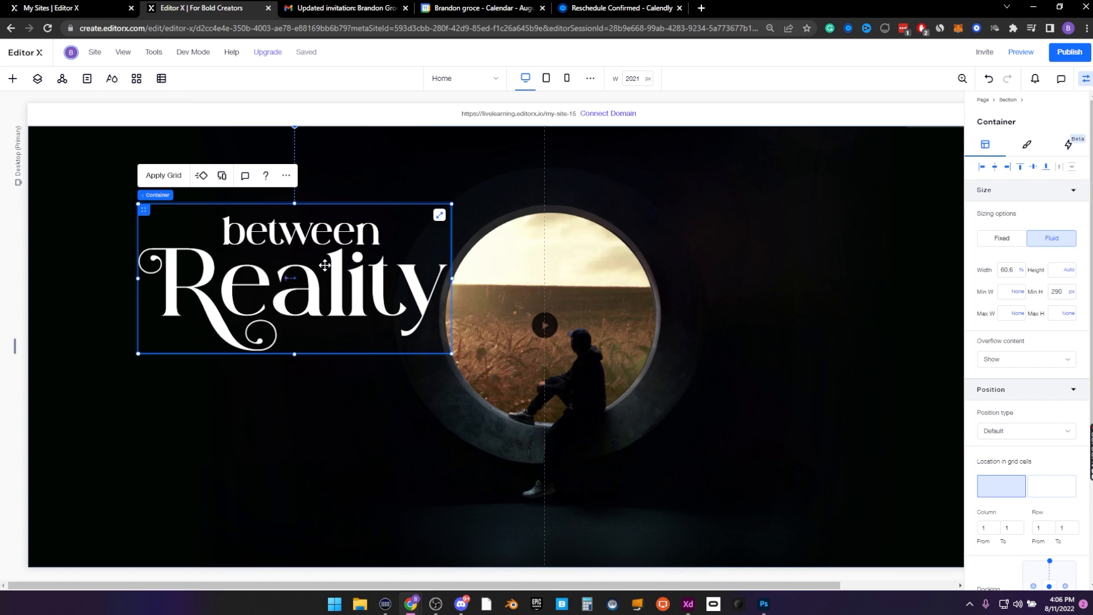
Apply a 1x2 grid to the title container
{"action": "left_click", "coordinate": [163, 175]}
{"action": "left_click", "coordinate": [502, 314]}
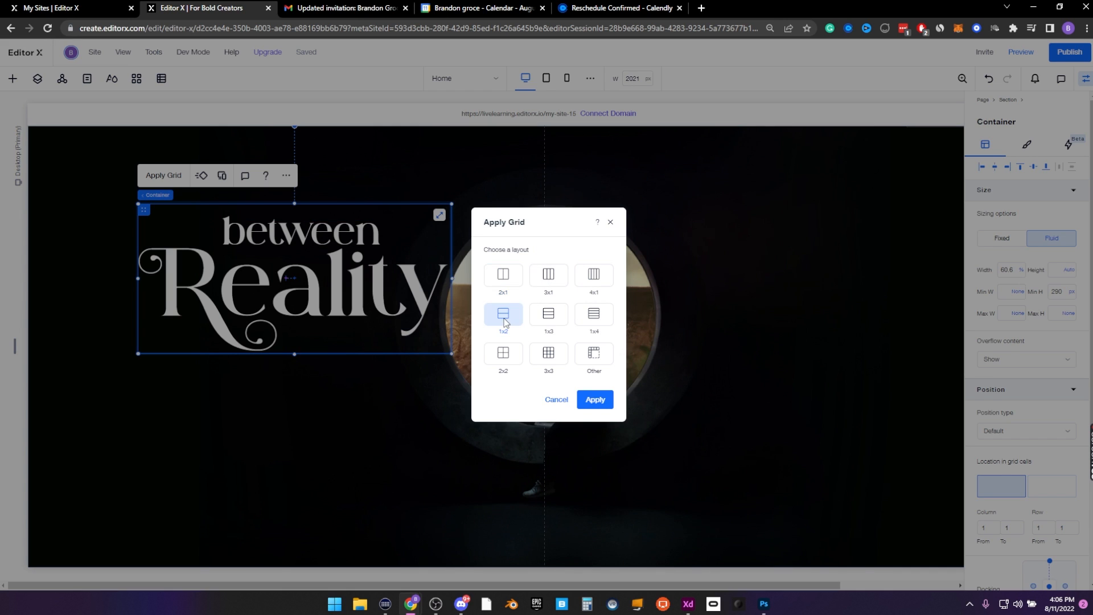
{"action": "left_click", "coordinate": [595, 399]}
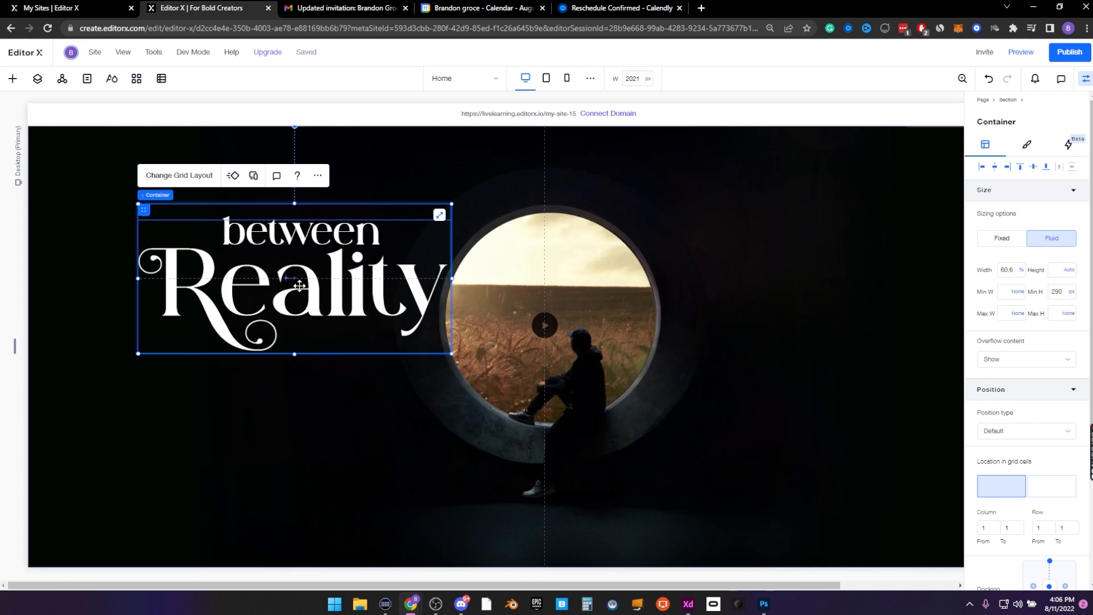
Place the "Reality" text in only the second row of the container's grid
{"action": "left_click", "coordinate": [251, 210]}
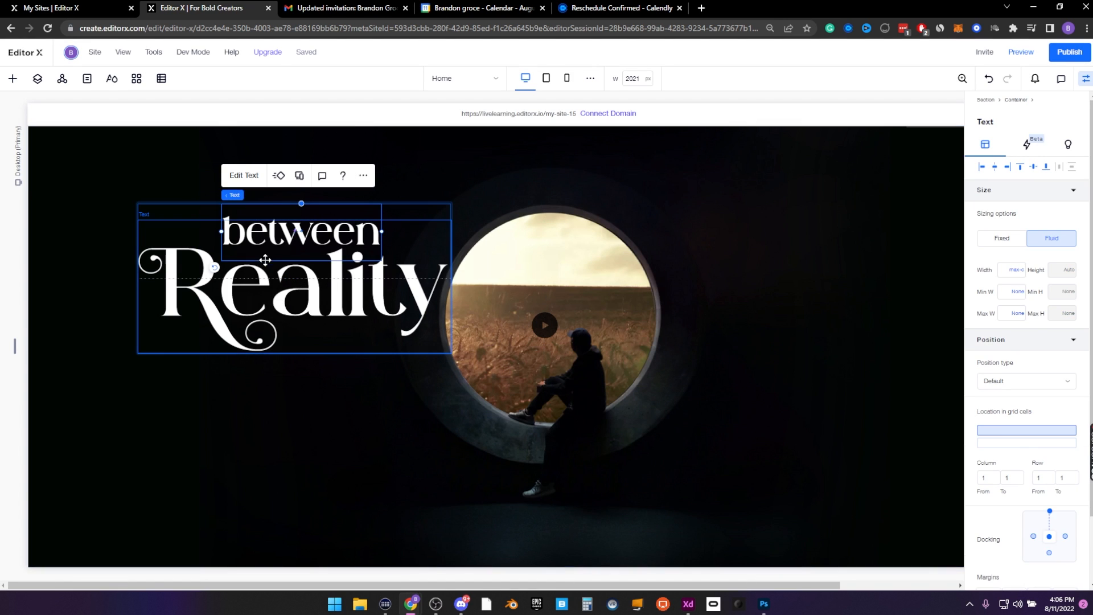
{"action": "mouse_move", "coordinate": [1007, 432]}
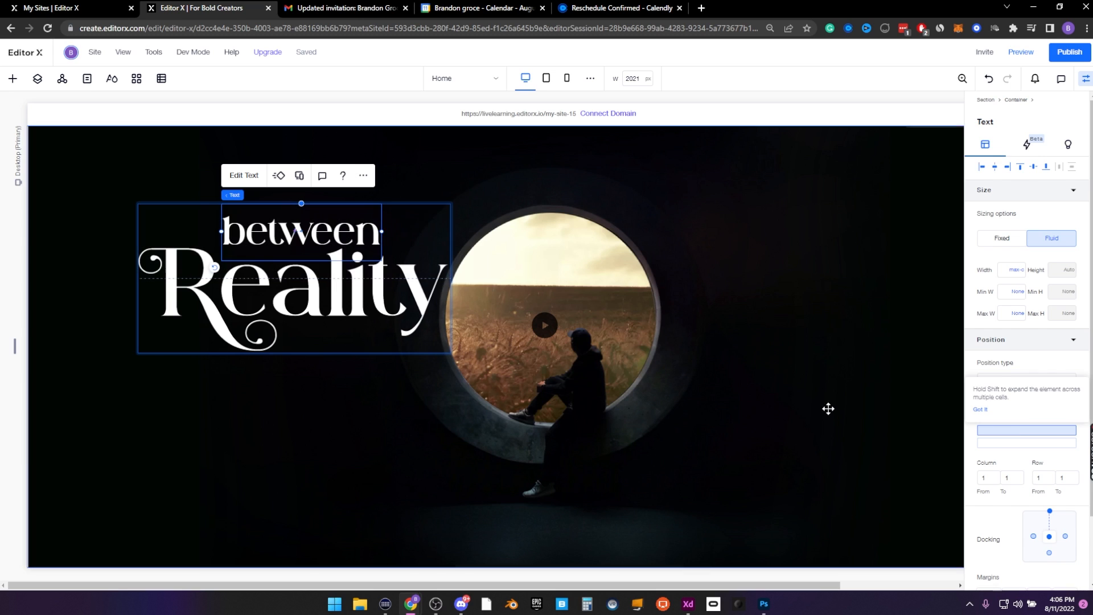
{"action": "left_click", "coordinate": [305, 316]}
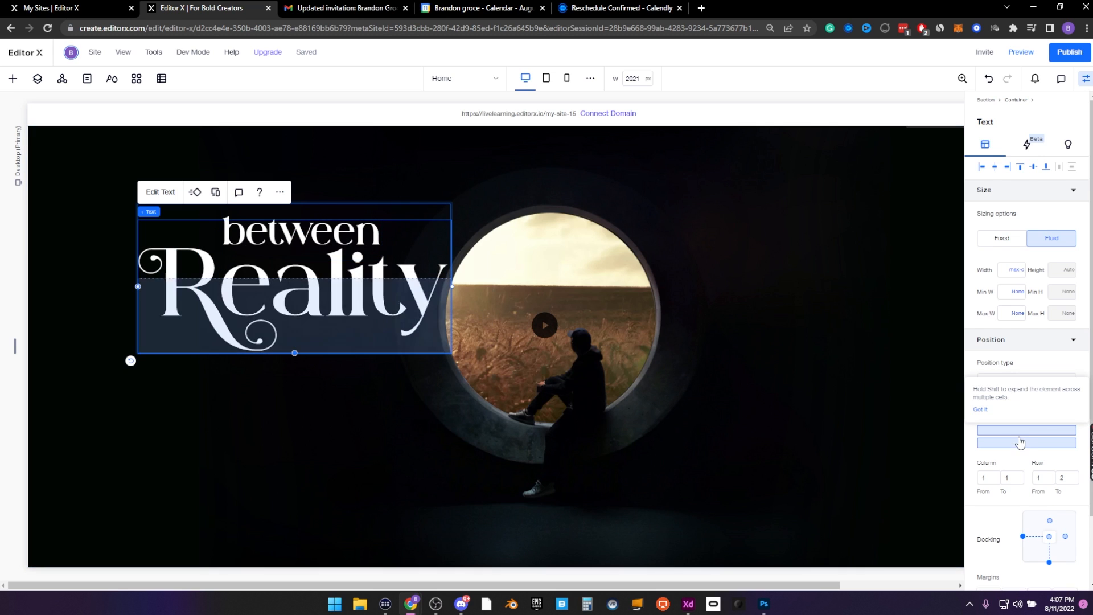
{"action": "mouse_move", "coordinate": [1019, 442]}
{"action": "left_click", "coordinate": [1017, 446]}
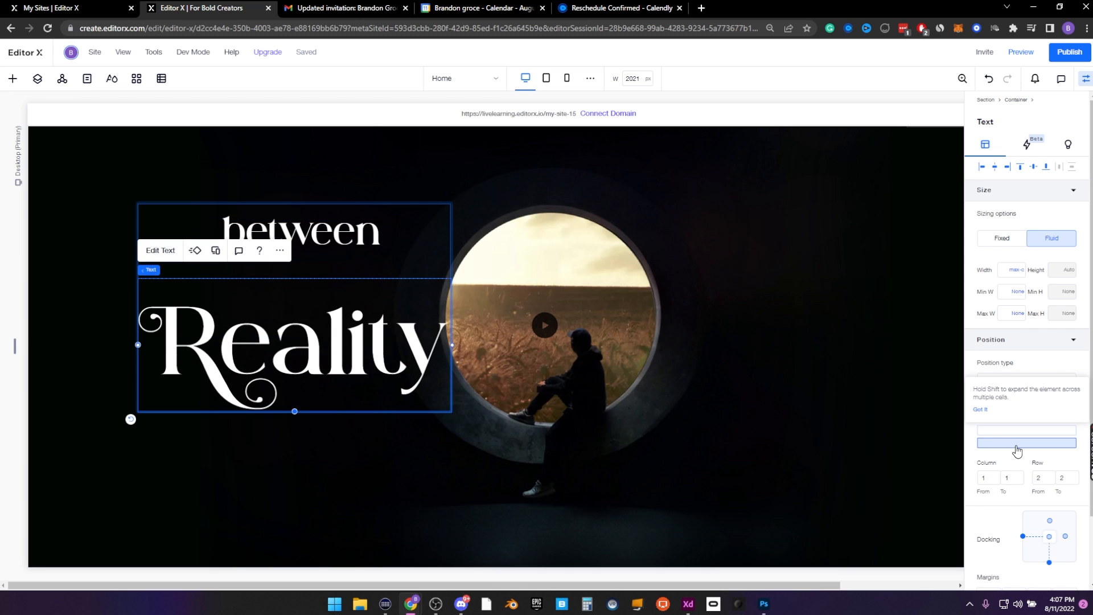
Edit the title container's grid in Advanced Mode and set the first row's height to Max Content
{"action": "left_click", "coordinate": [290, 223]}
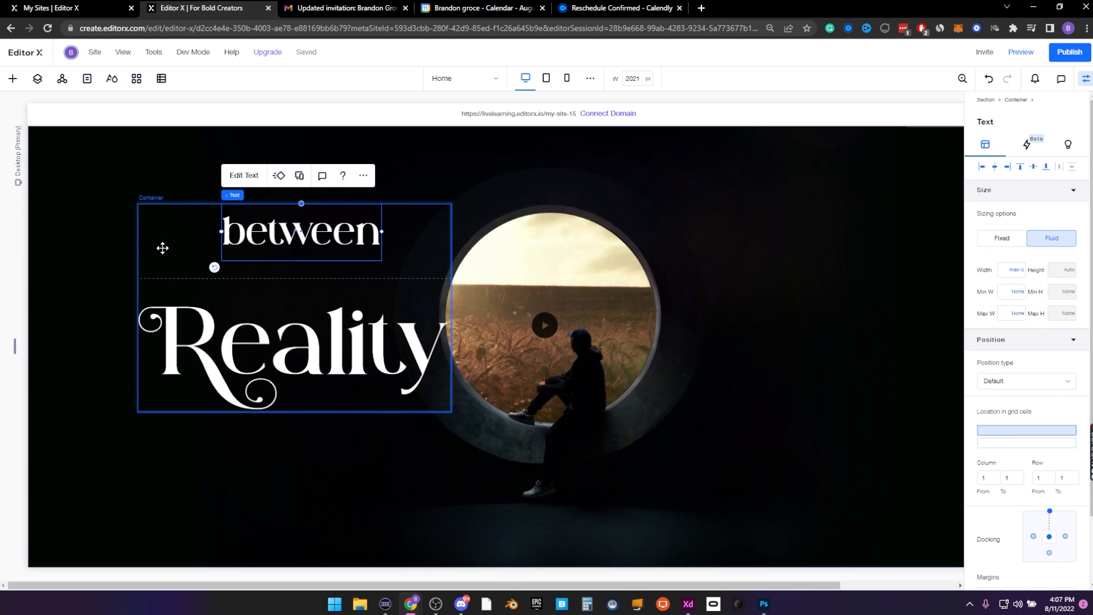
{"action": "left_click", "coordinate": [164, 247]}
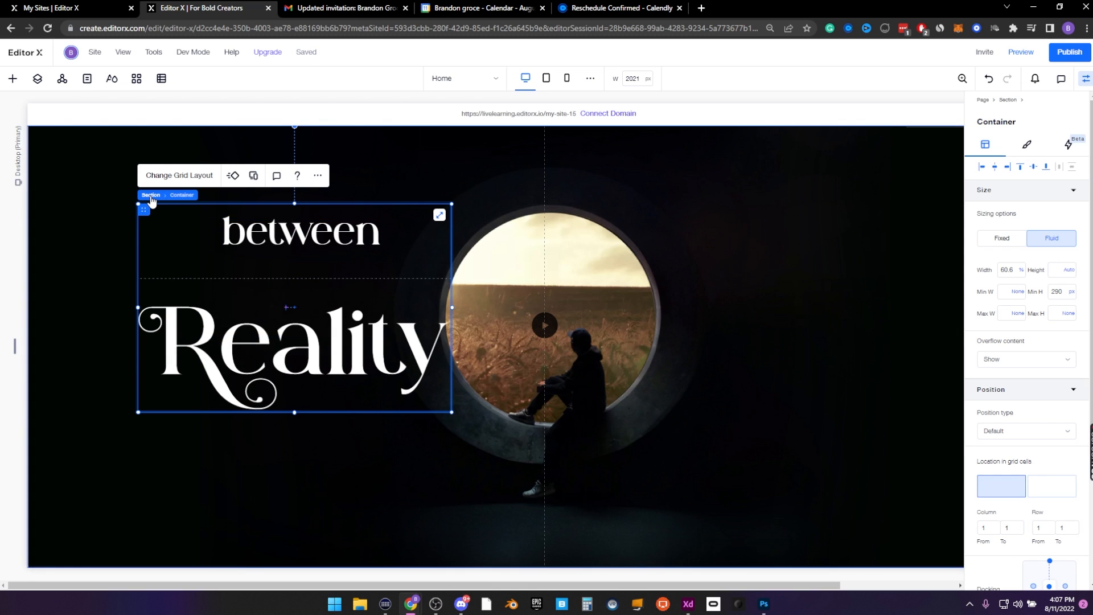
{"action": "left_click", "coordinate": [153, 178]}
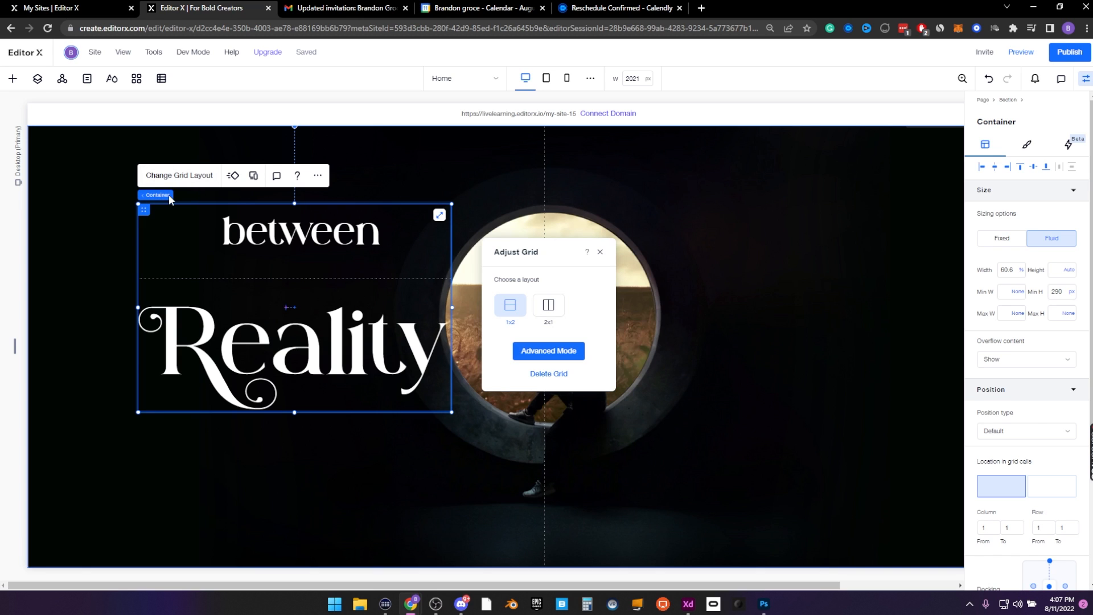
{"action": "left_click", "coordinate": [539, 358]}
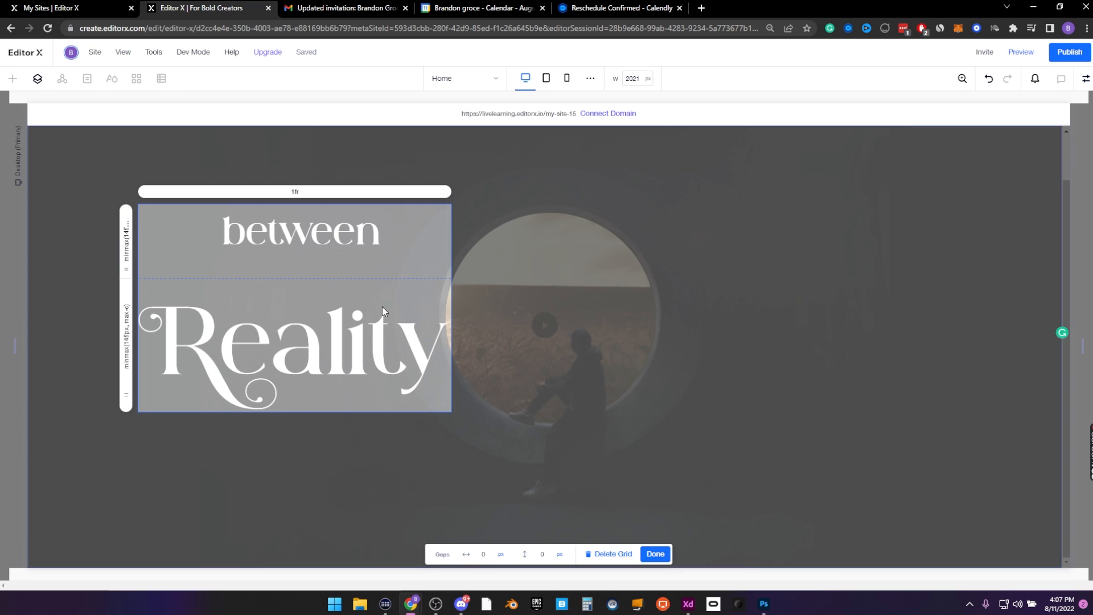
{"action": "left_click", "coordinate": [127, 243]}
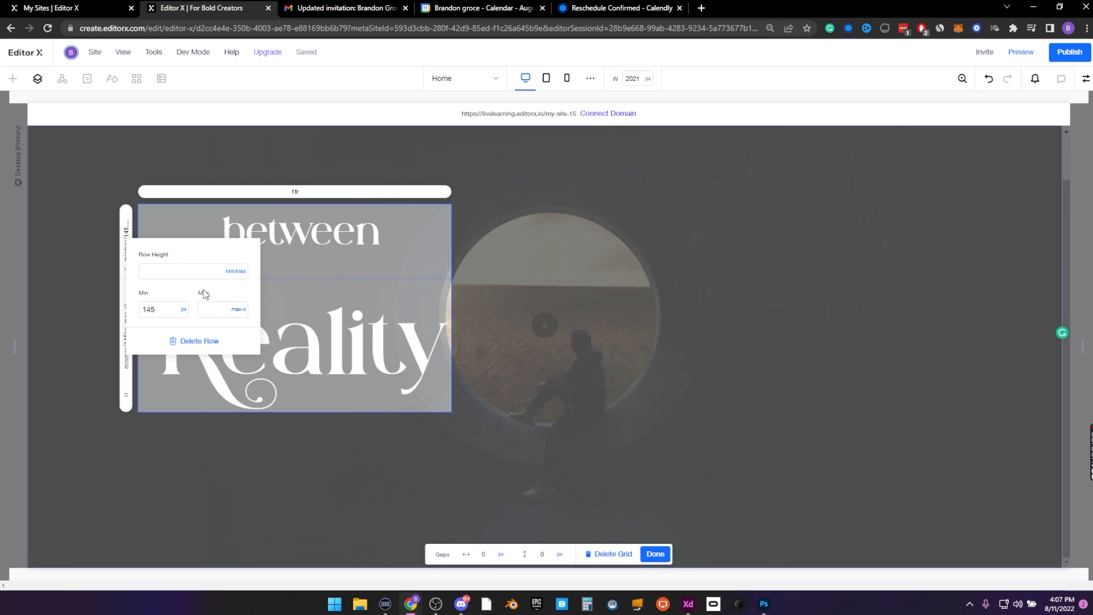
{"action": "left_click", "coordinate": [237, 272]}
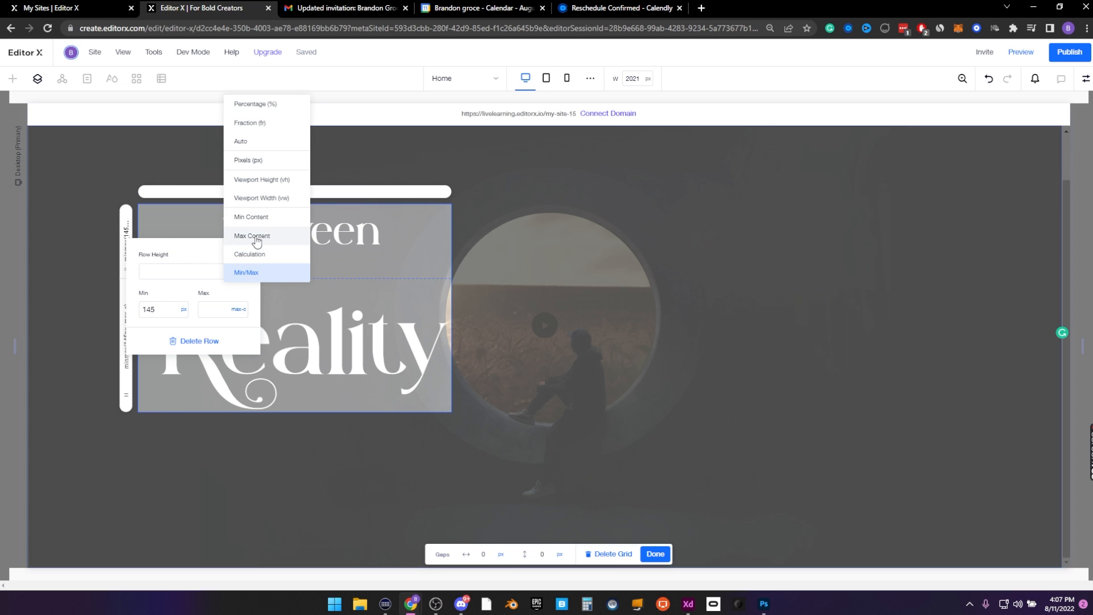
{"action": "left_click", "coordinate": [254, 237]}
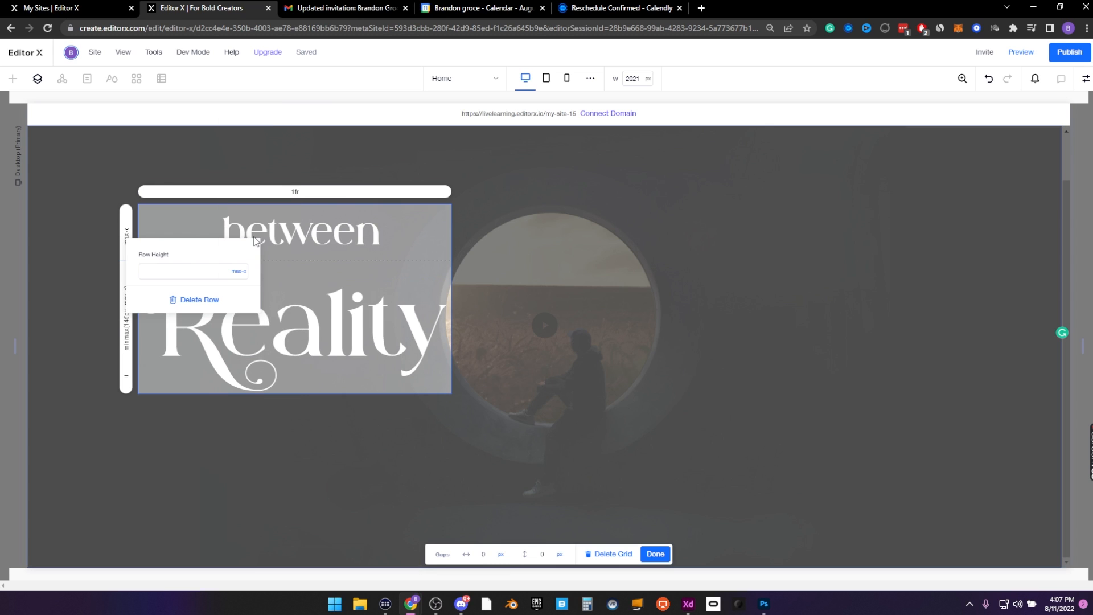
{"action": "left_click", "coordinate": [659, 554]}
Set the height of the container grid's second row to Max Content and finish the grid editing
{"action": "left_click", "coordinate": [127, 330]}
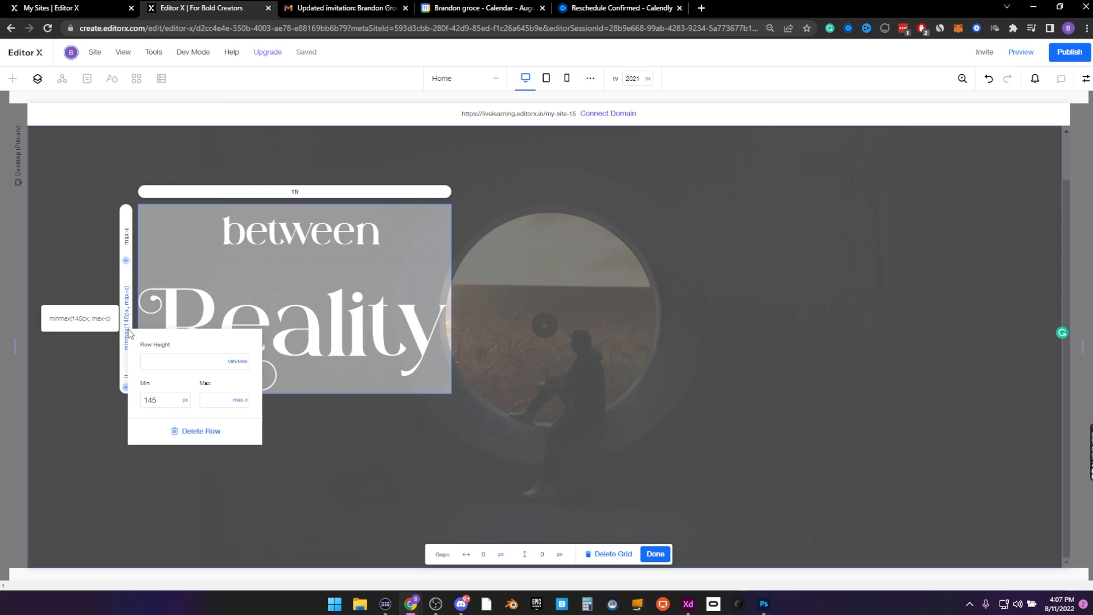
{"action": "left_click", "coordinate": [242, 364]}
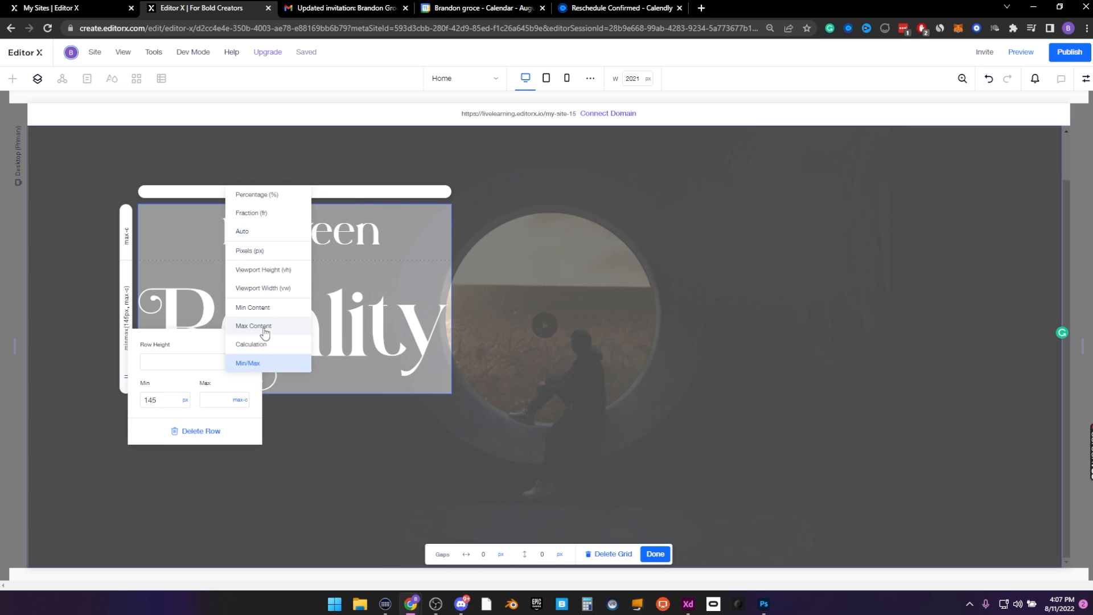
{"action": "left_click", "coordinate": [263, 327]}
{"action": "left_click", "coordinate": [649, 554]}
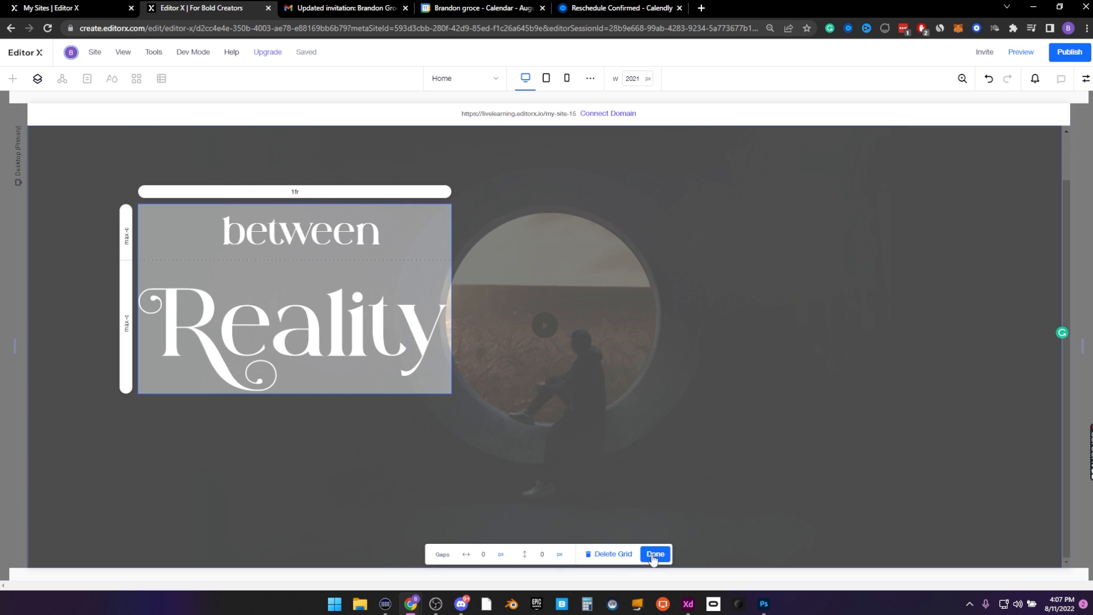
{"action": "left_click", "coordinate": [652, 553]}
{"action": "left_click", "coordinate": [134, 372]}
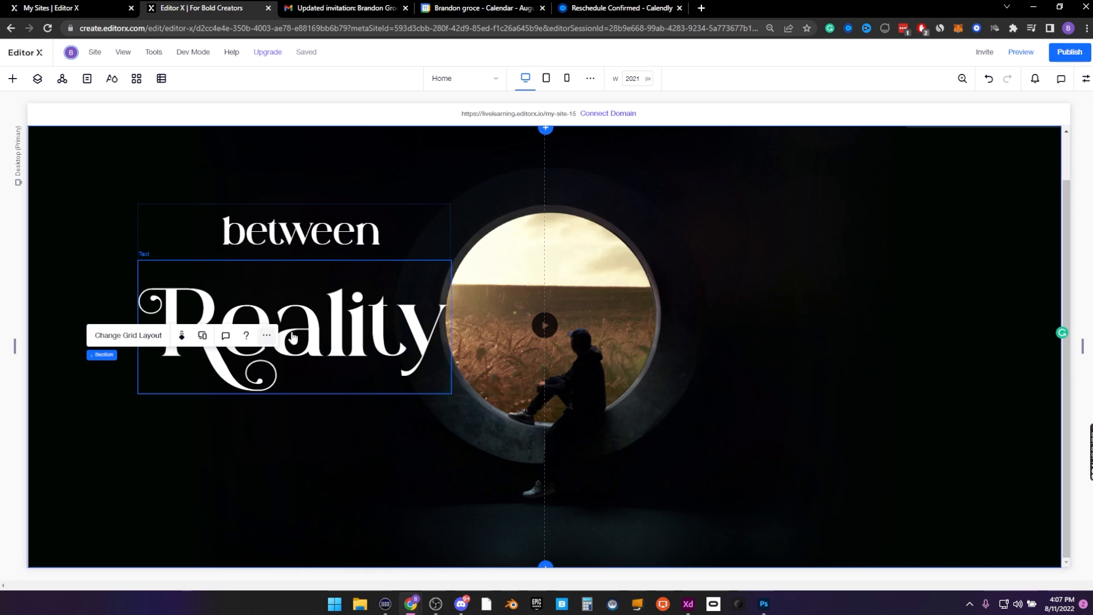
Set the top margin of the "Reality" text to -75 px so it sits closely under "between"
{"action": "left_click", "coordinate": [144, 375]}
{"action": "left_click", "coordinate": [1083, 83]}
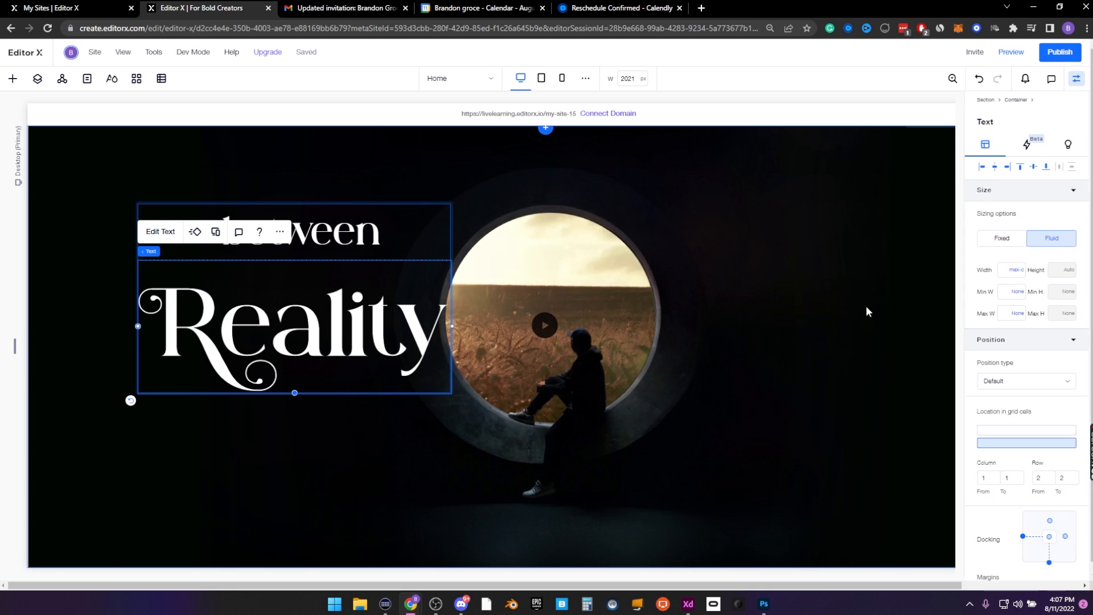
{"action": "scroll", "coordinate": [1025, 504], "scroll_direction": "down", "scroll_amount": 2}
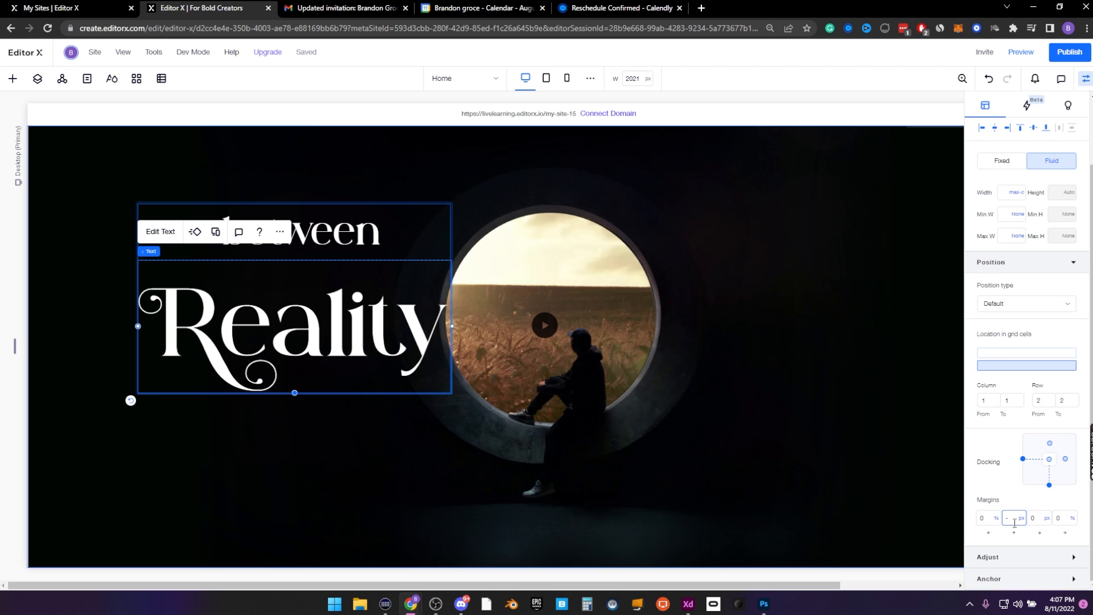
{"action": "key", "text": "Return"}
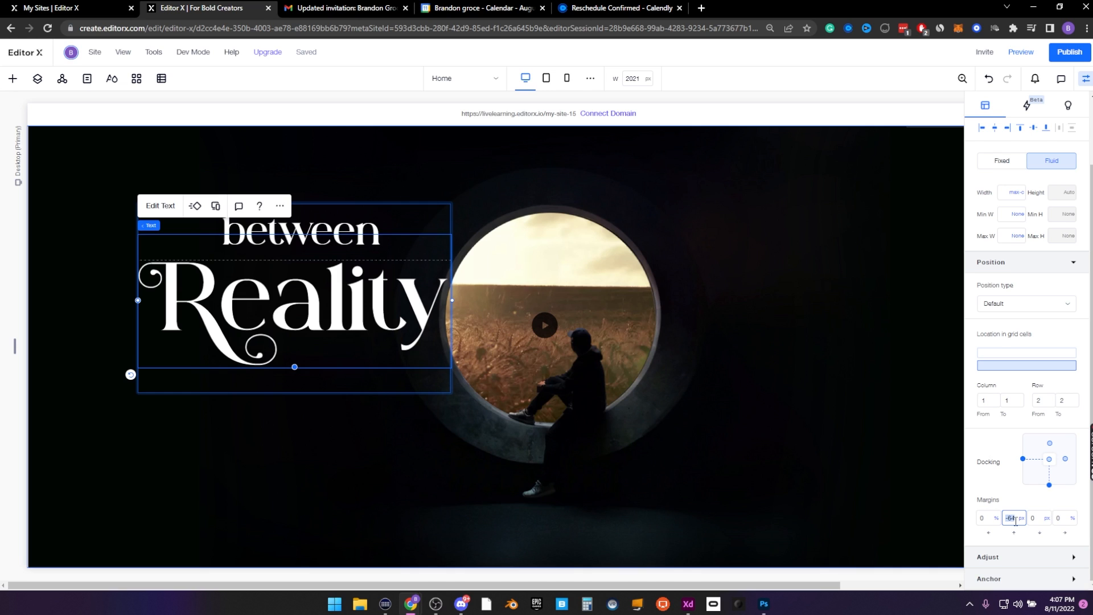
{"action": "key", "text": "Down"}
{"action": "key", "text": "Down"}
{"action": "key", "text": "Down"}
{"action": "key", "text": "Down"}
{"action": "key", "text": "Return"}
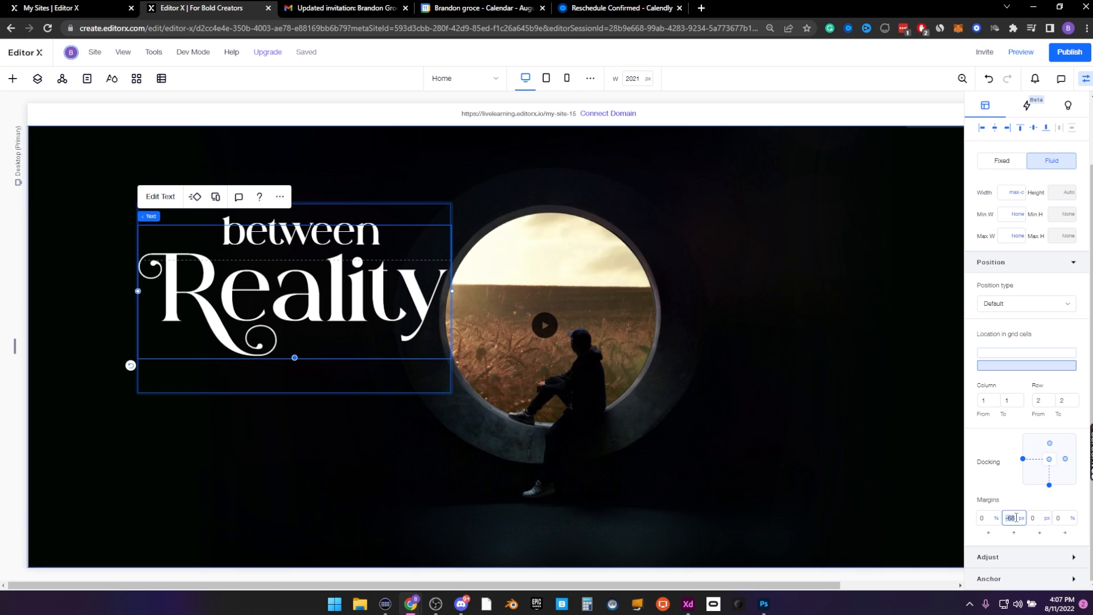
{"action": "key", "text": "Down"}
{"action": "key", "text": "Return"}
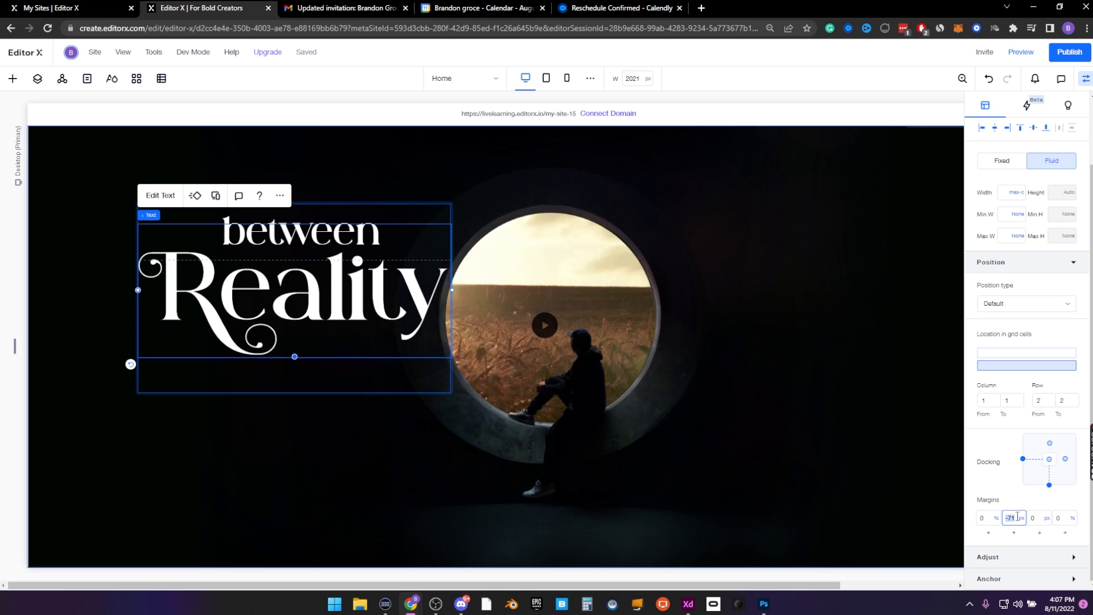
{"action": "key", "text": "Down"}
{"action": "key", "text": "Return"}
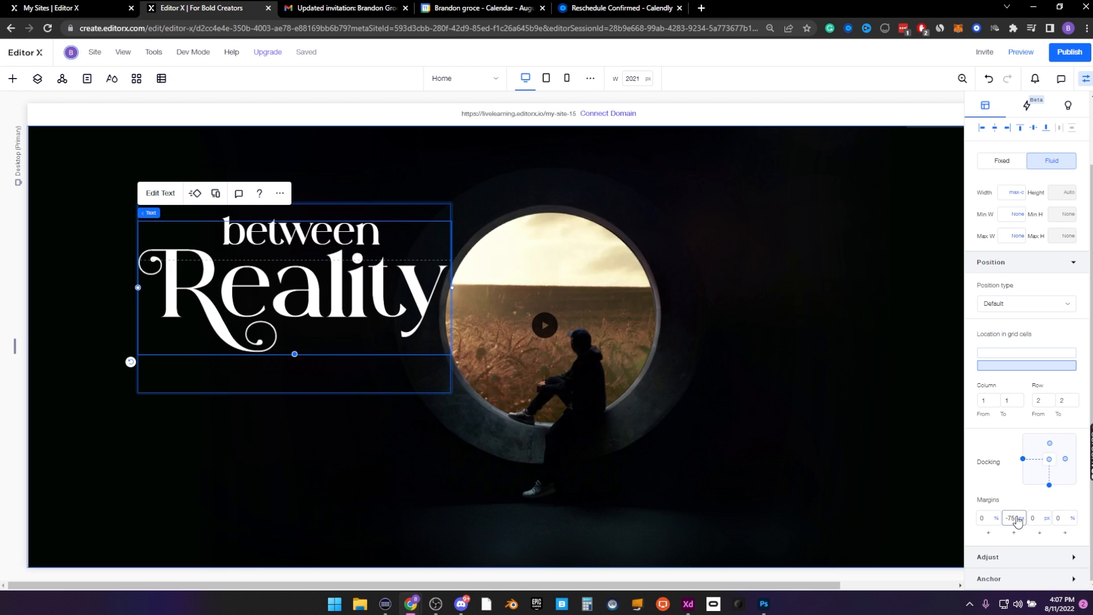
{"action": "left_click", "coordinate": [98, 272]}
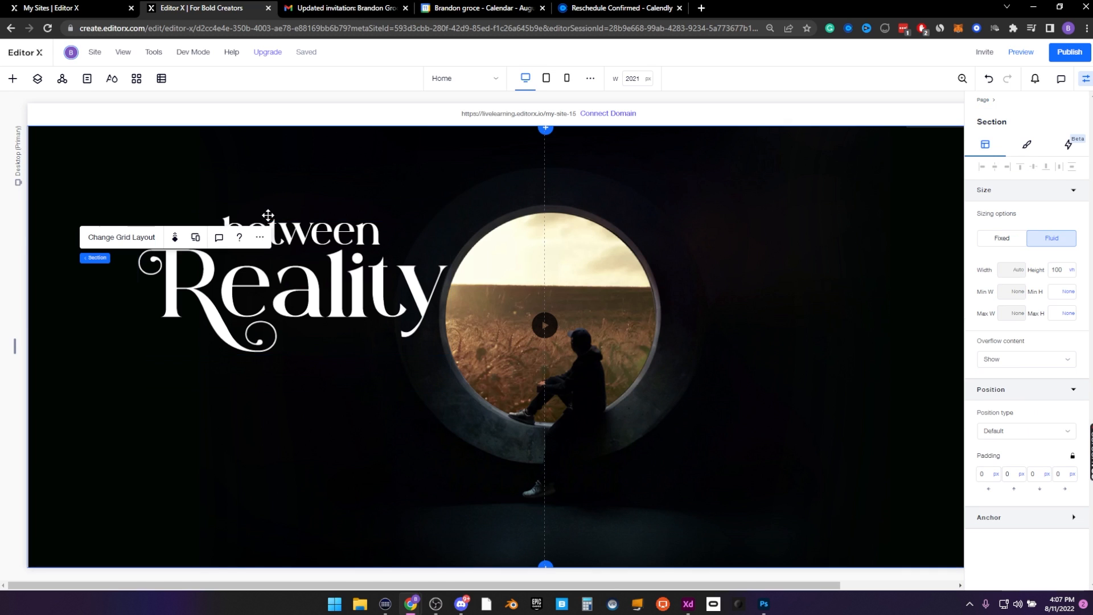
Set the top margin of the "Reality" text to -70 px
{"action": "left_click", "coordinate": [294, 215]}
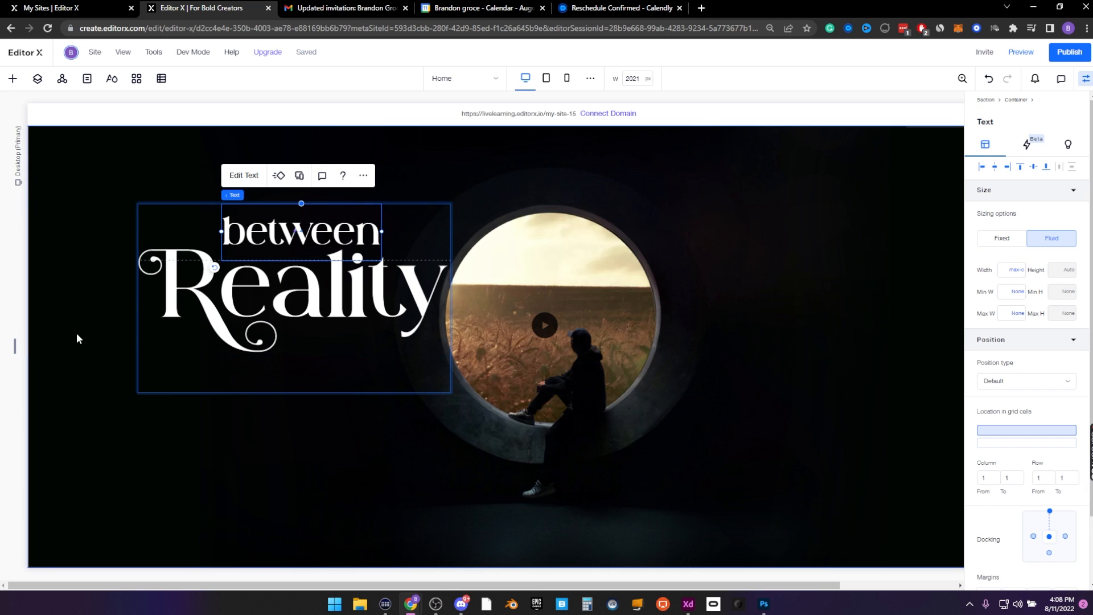
{"action": "left_click", "coordinate": [89, 265]}
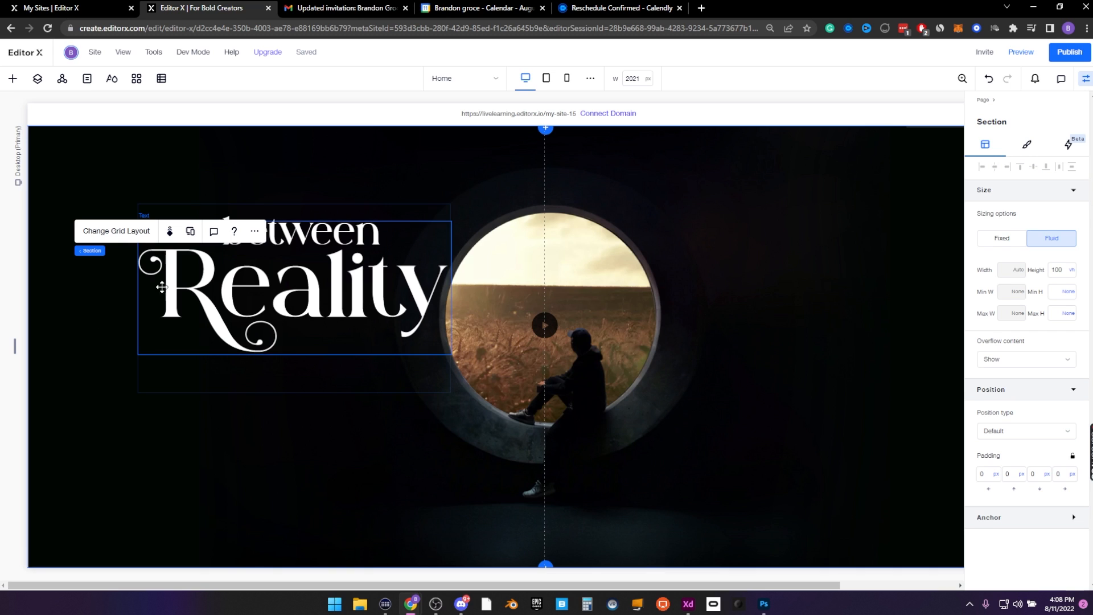
{"action": "left_click", "coordinate": [224, 330]}
{"action": "scroll", "coordinate": [1014, 513], "scroll_direction": "down", "scroll_amount": 3}
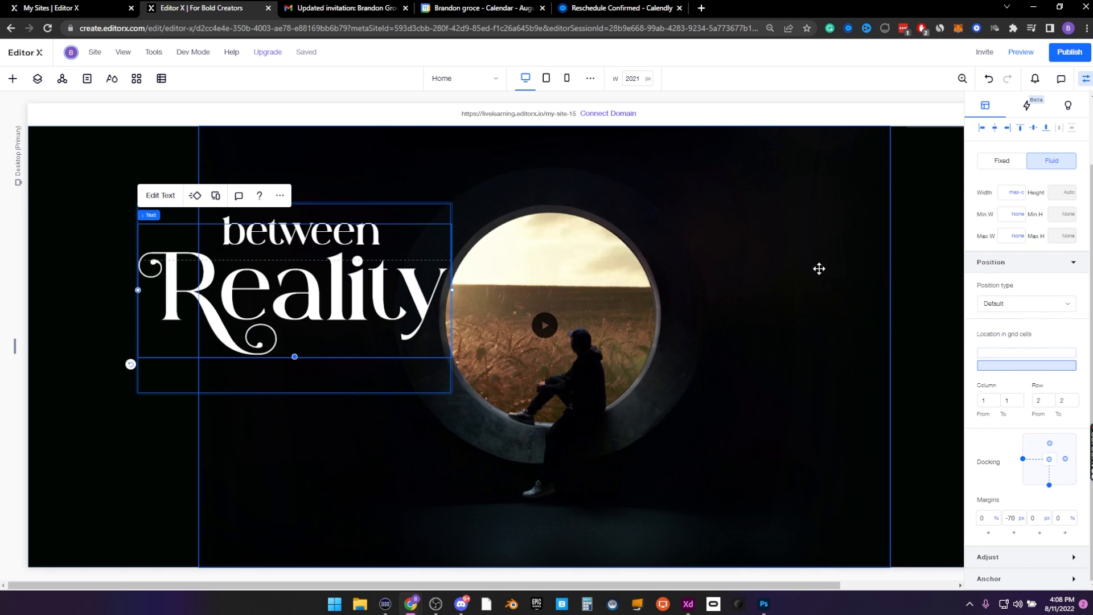
{"action": "left_click", "coordinate": [819, 270]}
{"action": "left_click", "coordinate": [938, 208]}
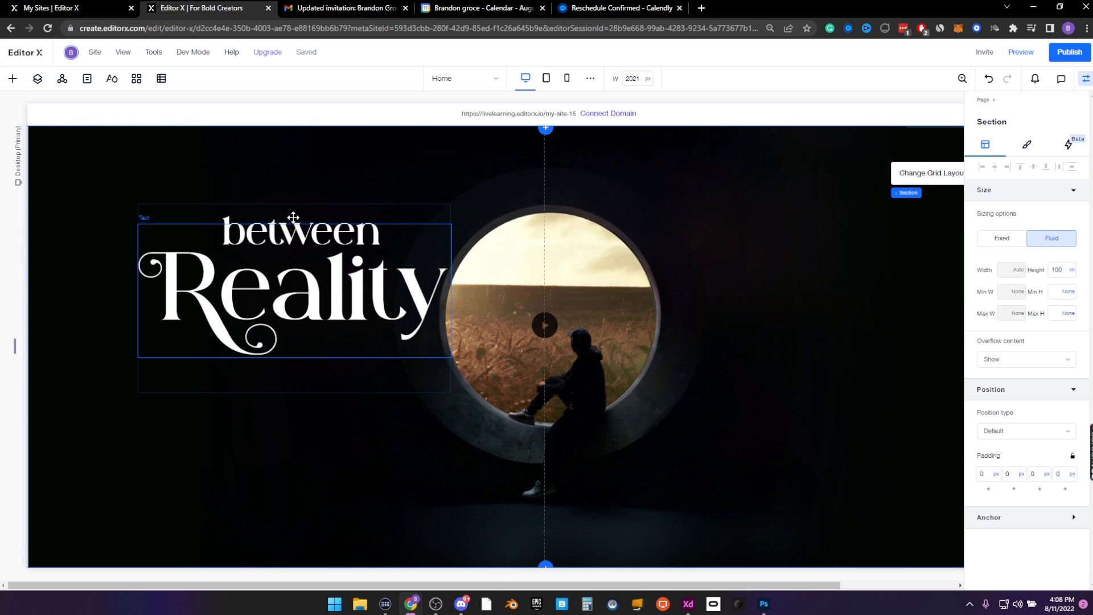
{"action": "left_click", "coordinate": [169, 348]}
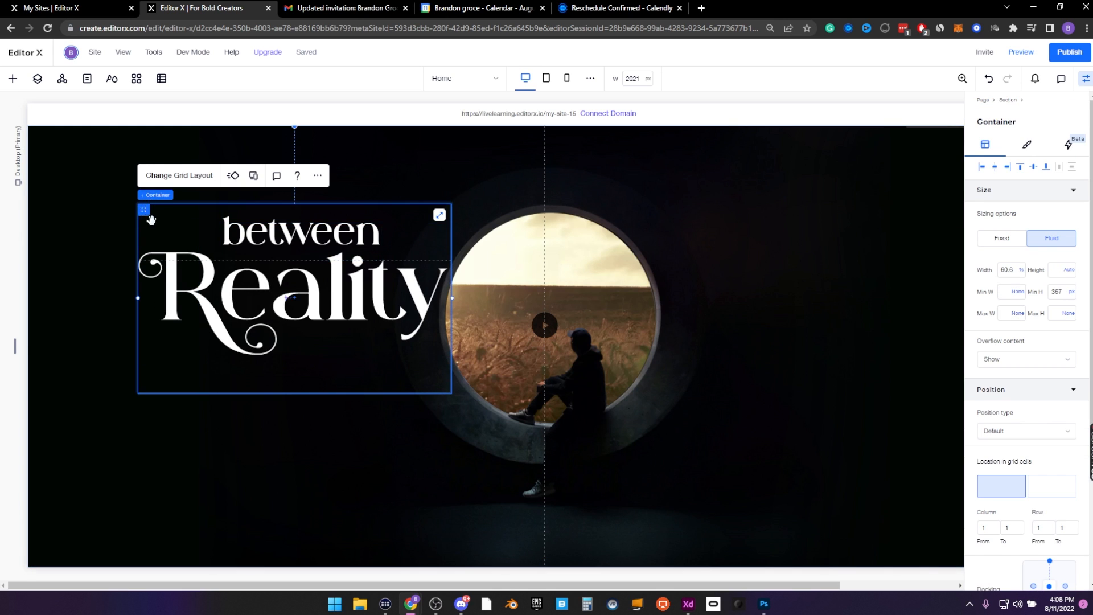
{"action": "left_click_drag", "start_coordinate": [151, 220], "coordinate": [124, 192]}
{"action": "key", "text": "ctrl+z"}
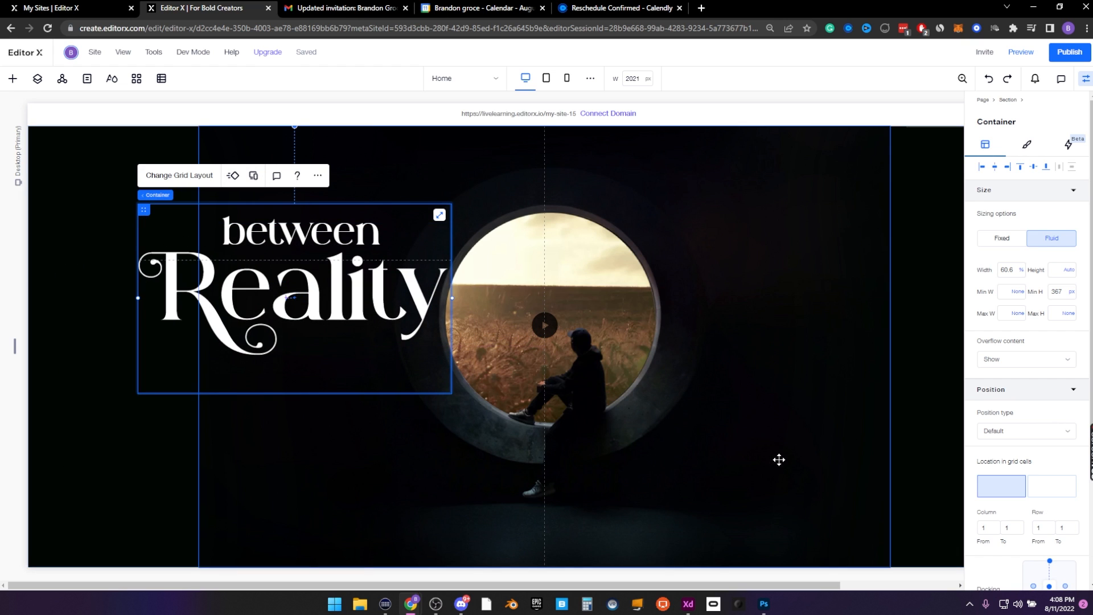
{"action": "left_click", "coordinate": [924, 358]}
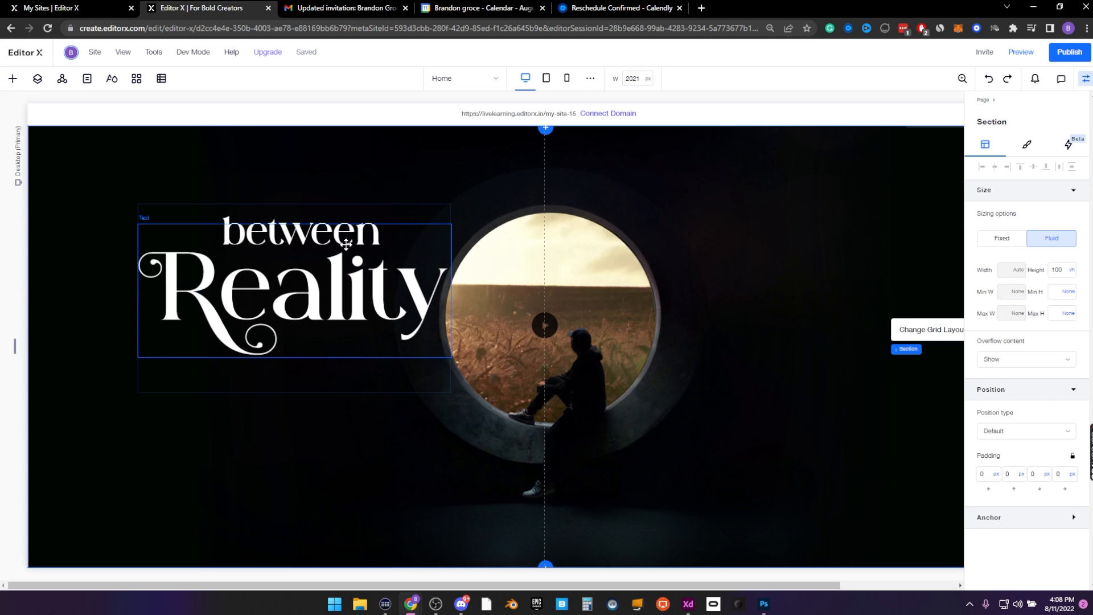
Switch to Adobe XD to check the layout of the remaining title words in the finished design, and return to Editor X
{"action": "key", "text": "alt+Tab"}
{"action": "scroll", "coordinate": [776, 363], "scroll_direction": "right", "scroll_amount": 5}
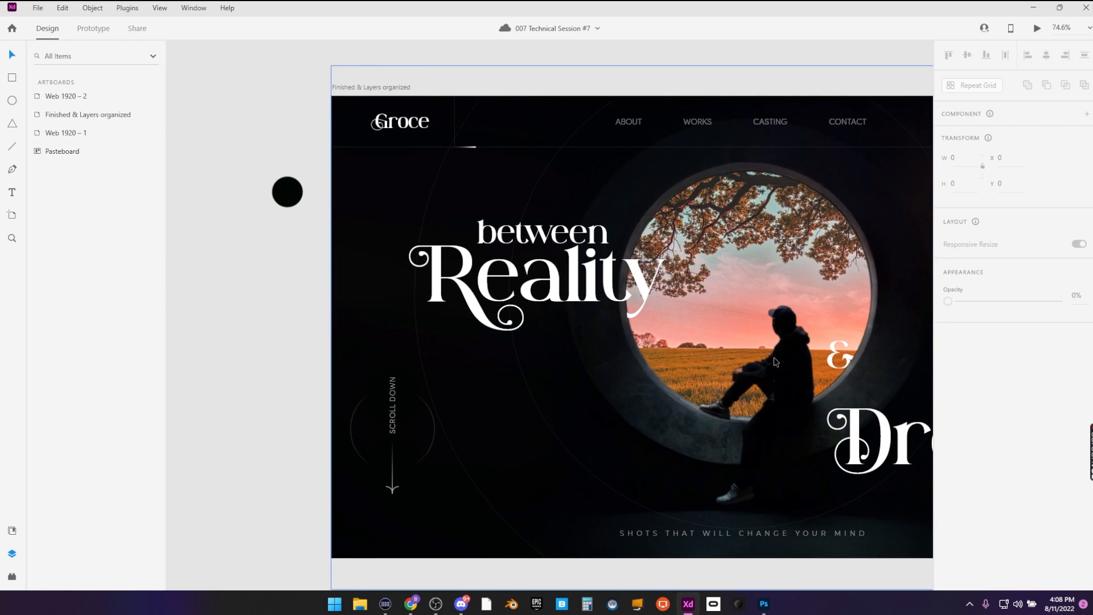
{"action": "key", "text": "alt+Tab"}
Paste a copy of the "Reality" text into the hero section, change it to "Dreams" and place it at the section's lower right
{"action": "left_click", "coordinate": [272, 300]}
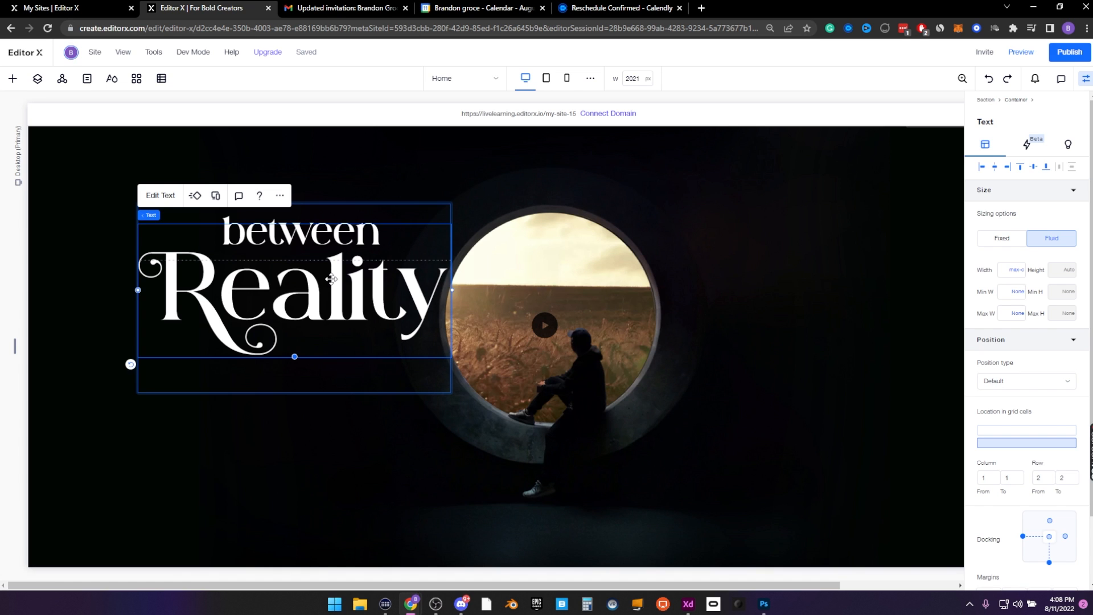
{"action": "left_click", "coordinate": [849, 395]}
{"action": "key", "text": "ctrl+v"}
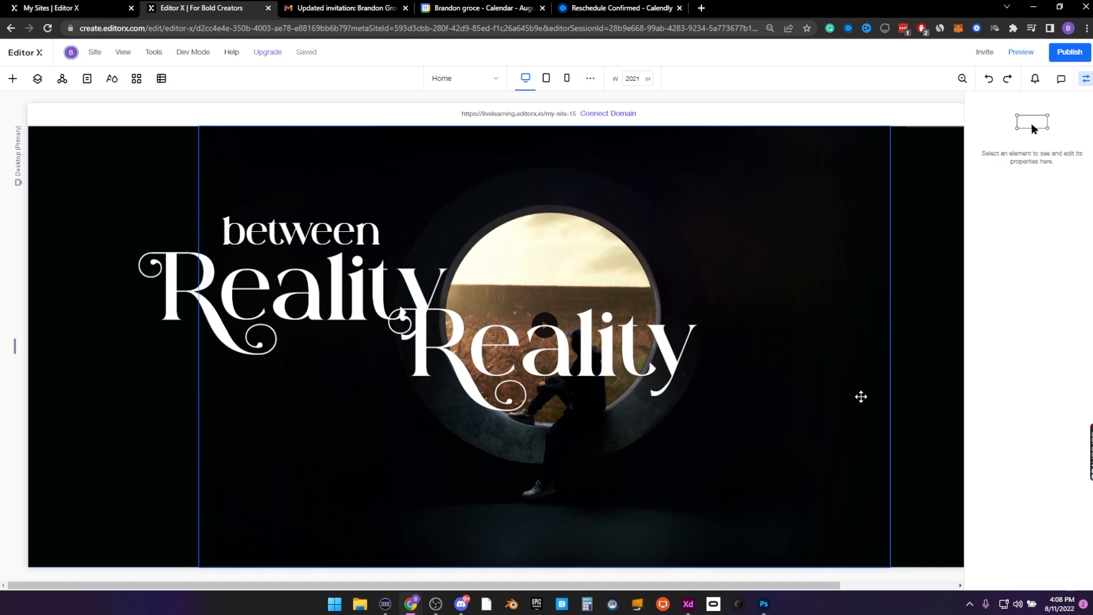
{"action": "left_click_drag", "start_coordinate": [669, 347], "coordinate": [910, 444]}
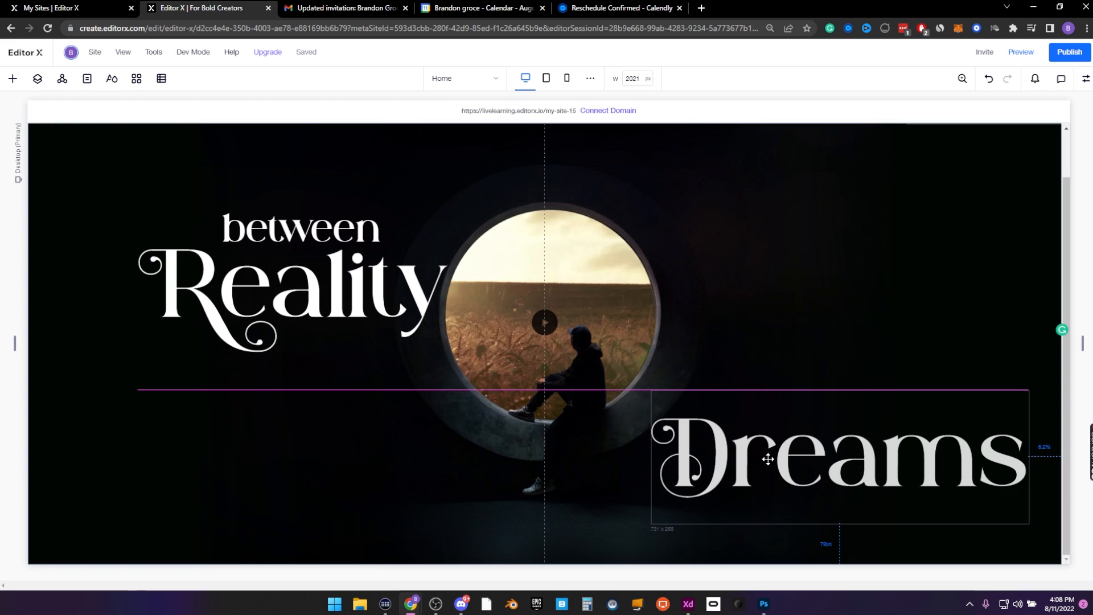
{"action": "left_click_drag", "start_coordinate": [768, 459], "coordinate": [761, 456]}
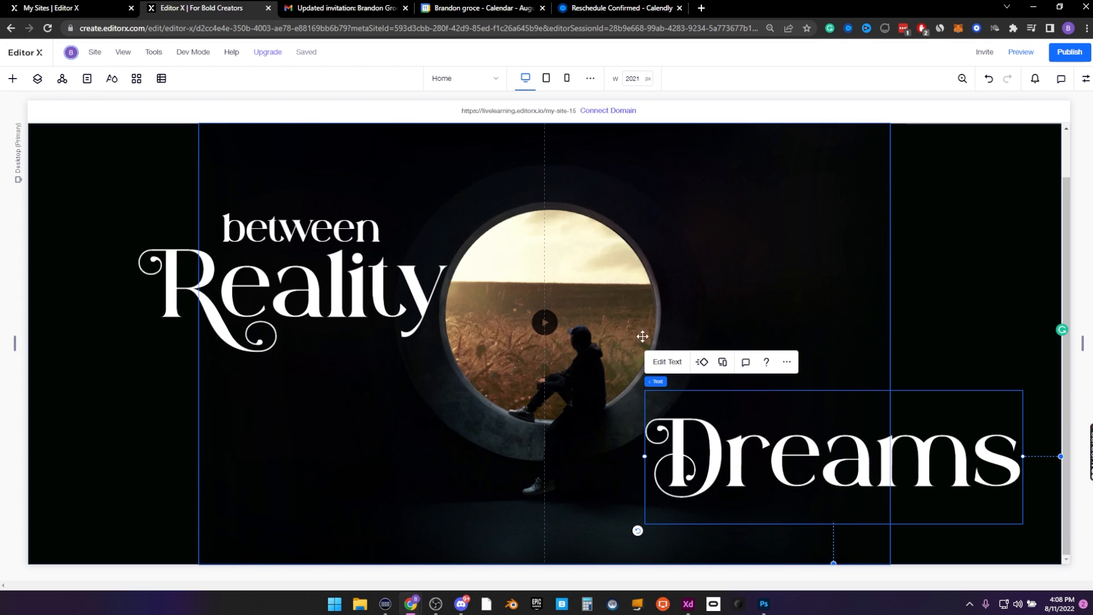
Check the Adobe XD design, place a copy of the "between" text directly in the hero section and change it to "&"
{"action": "key", "text": "alt+Tab"}
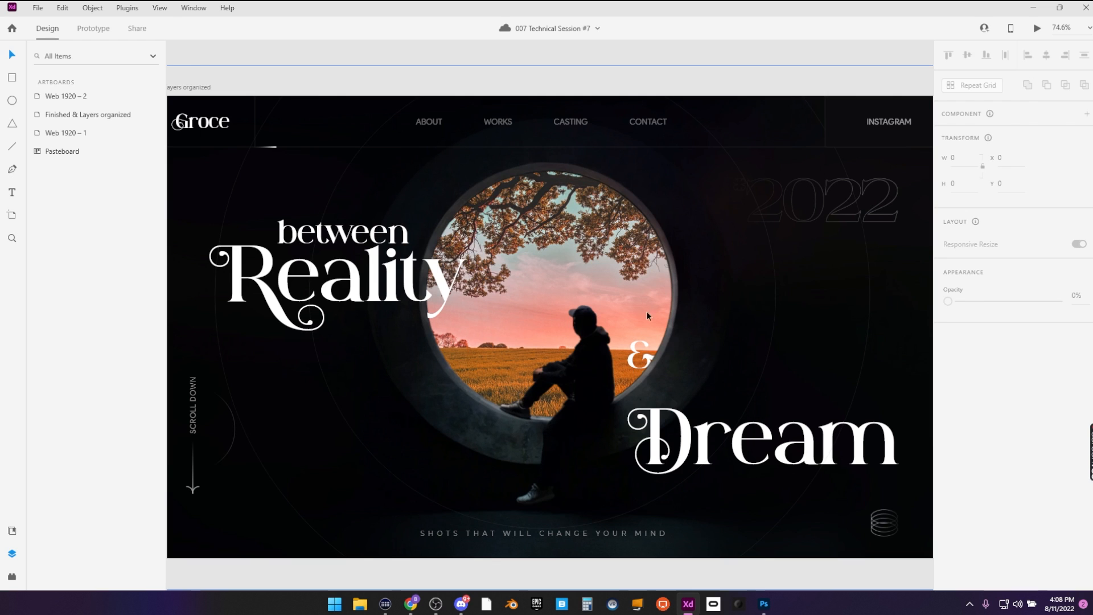
{"action": "key", "text": "alt+Tab"}
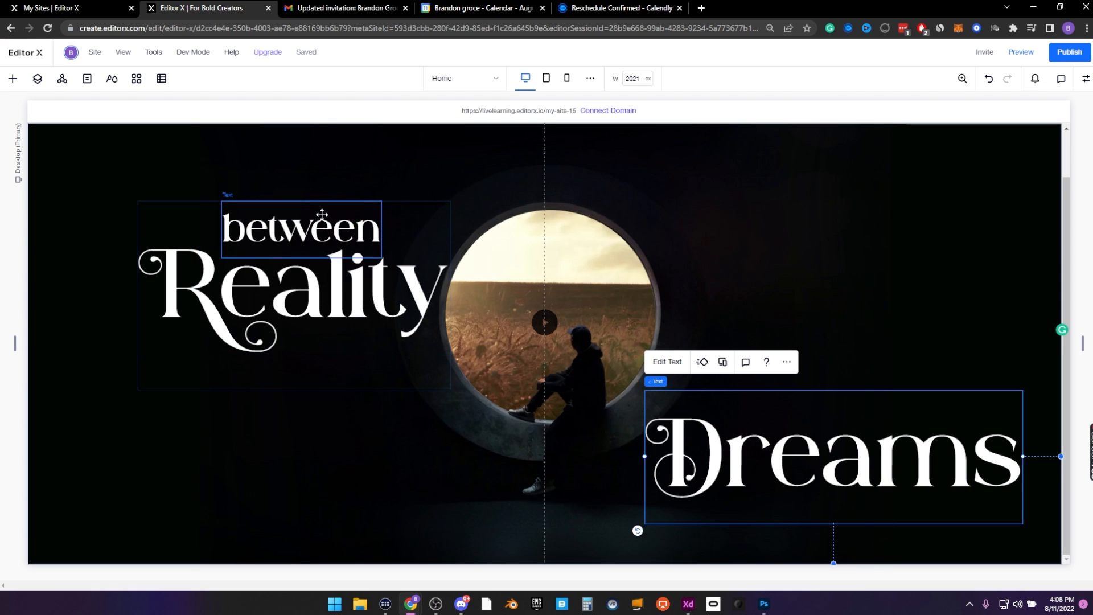
{"action": "left_click", "coordinate": [323, 214]}
{"action": "key", "text": "ctrl+d"}
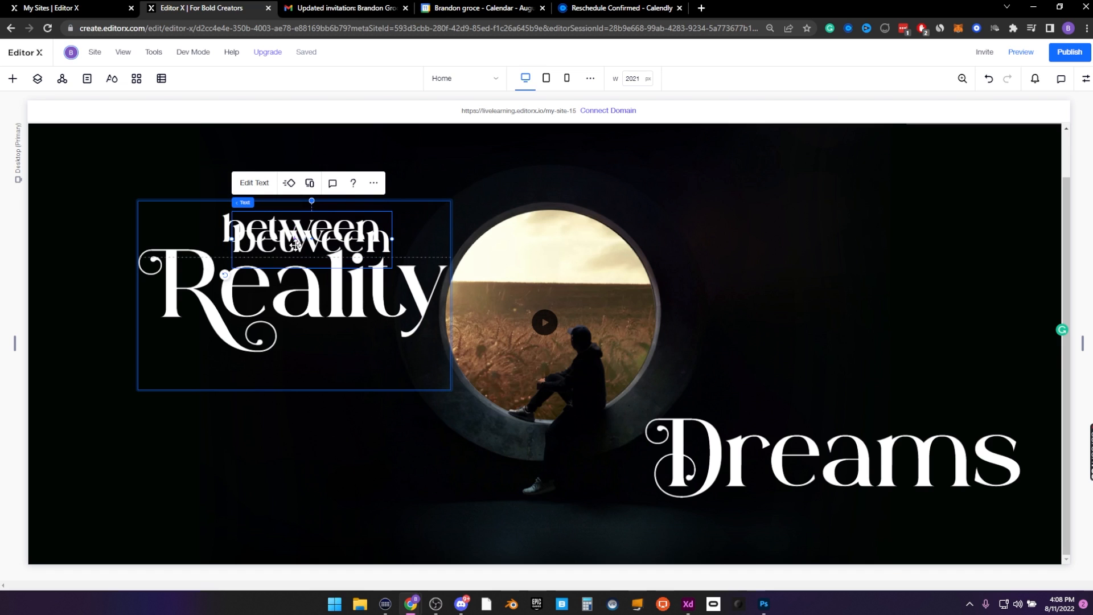
{"action": "key", "text": "Delete"}
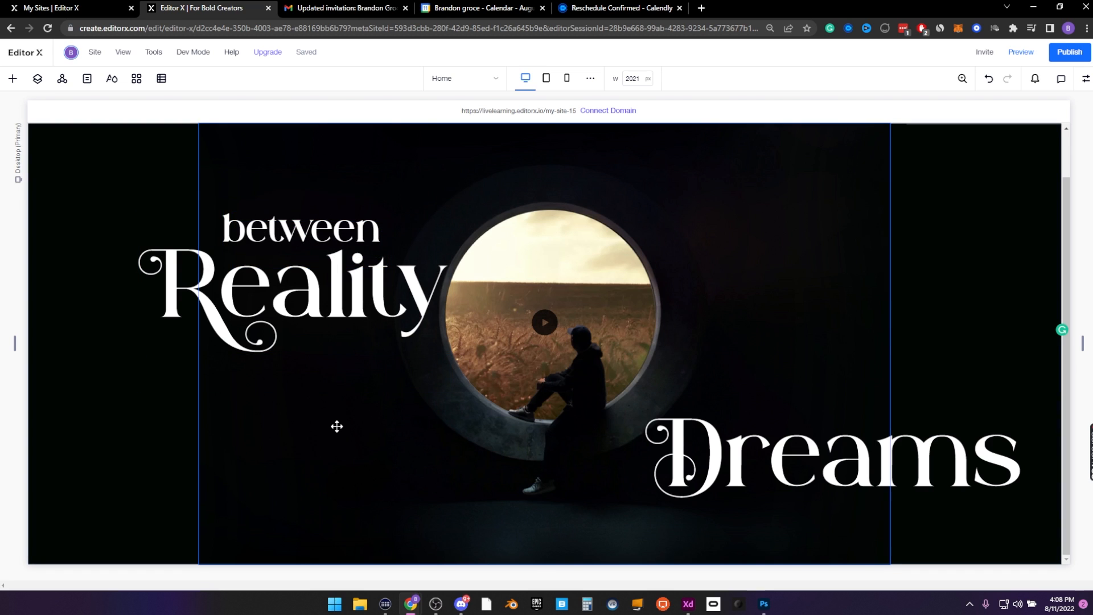
{"action": "left_click", "coordinate": [336, 426]}
{"action": "left_click", "coordinate": [163, 387]}
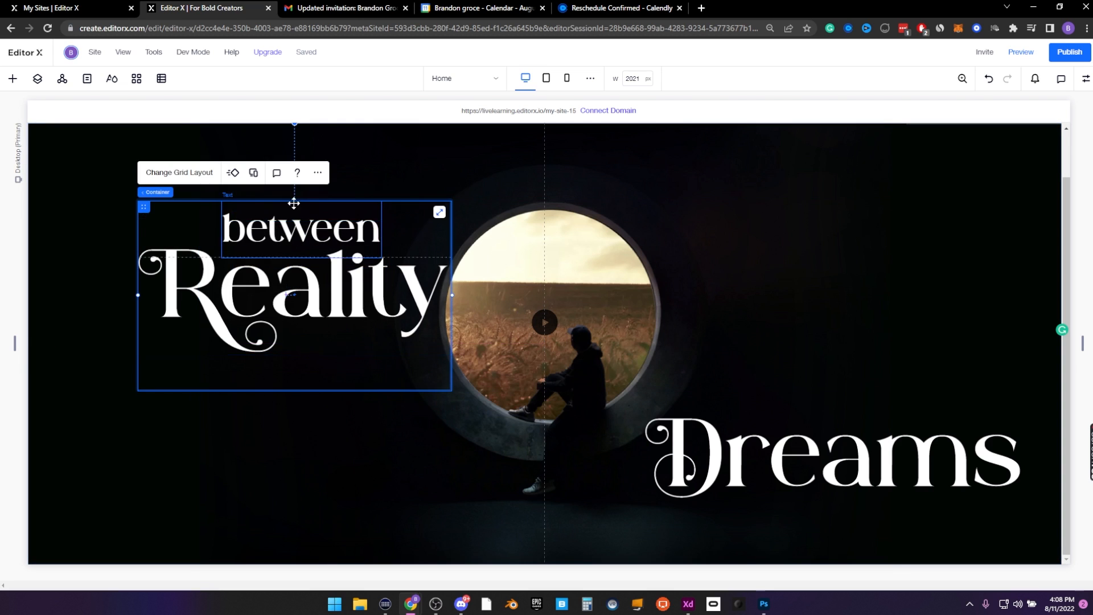
{"action": "left_click", "coordinate": [947, 277]}
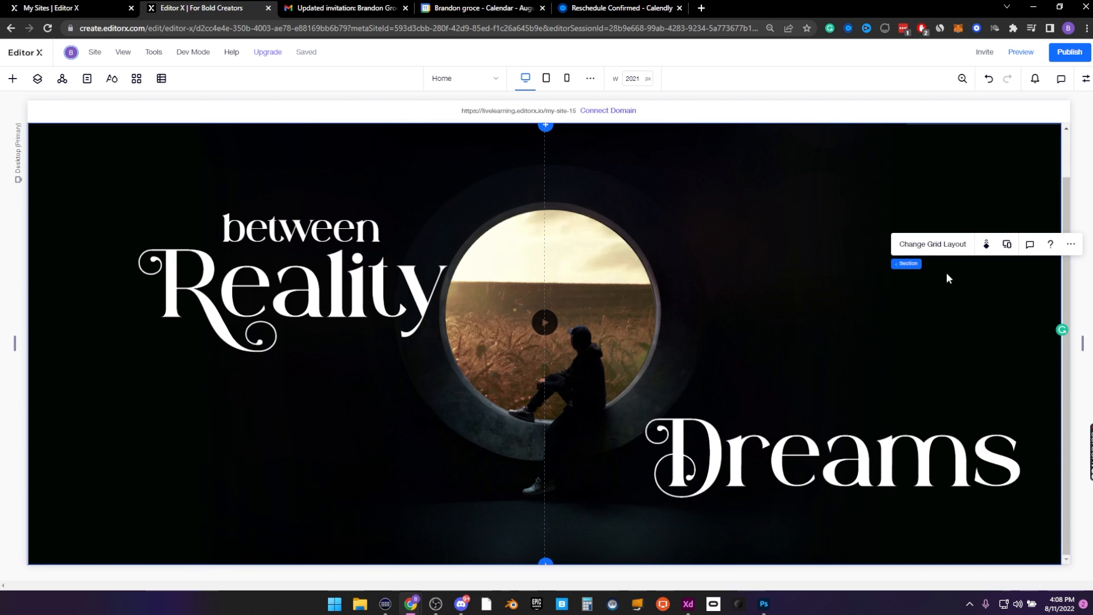
{"action": "key", "text": "ctrl+v"}
{"action": "left_click_drag", "start_coordinate": [741, 424], "coordinate": [787, 299]}
{"action": "double_click", "coordinate": [786, 299]}
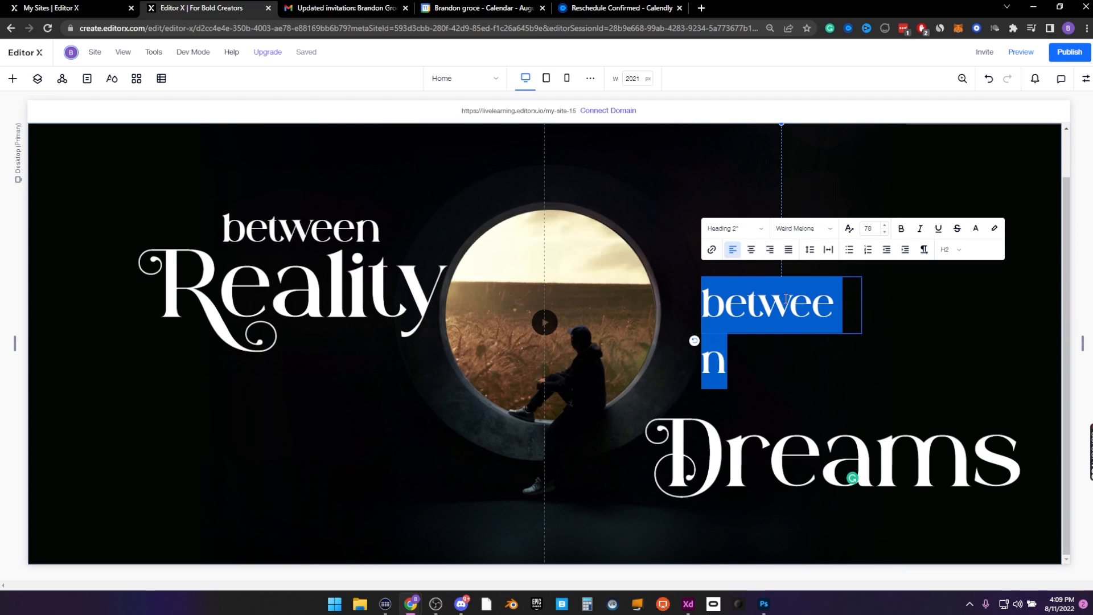
{"action": "type", "text": "&"}
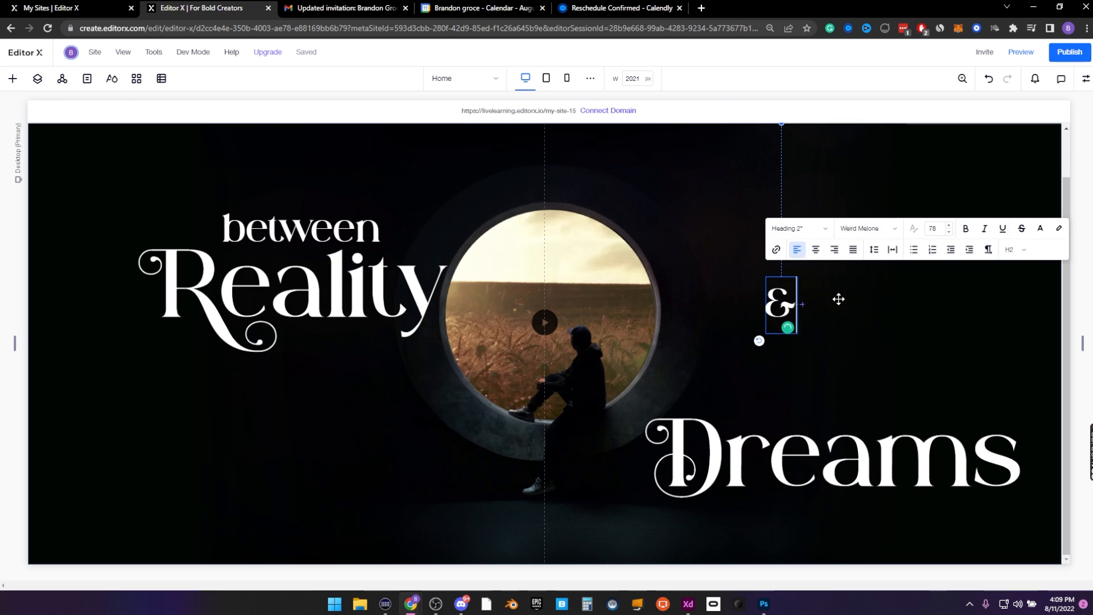
Move the "&" text over the circle's lower right edge and order its layer directly below the foreground image
{"action": "left_click", "coordinate": [894, 303]}
{"action": "left_click_drag", "start_coordinate": [780, 302], "coordinate": [630, 359]}
{"action": "left_click", "coordinate": [37, 78]}
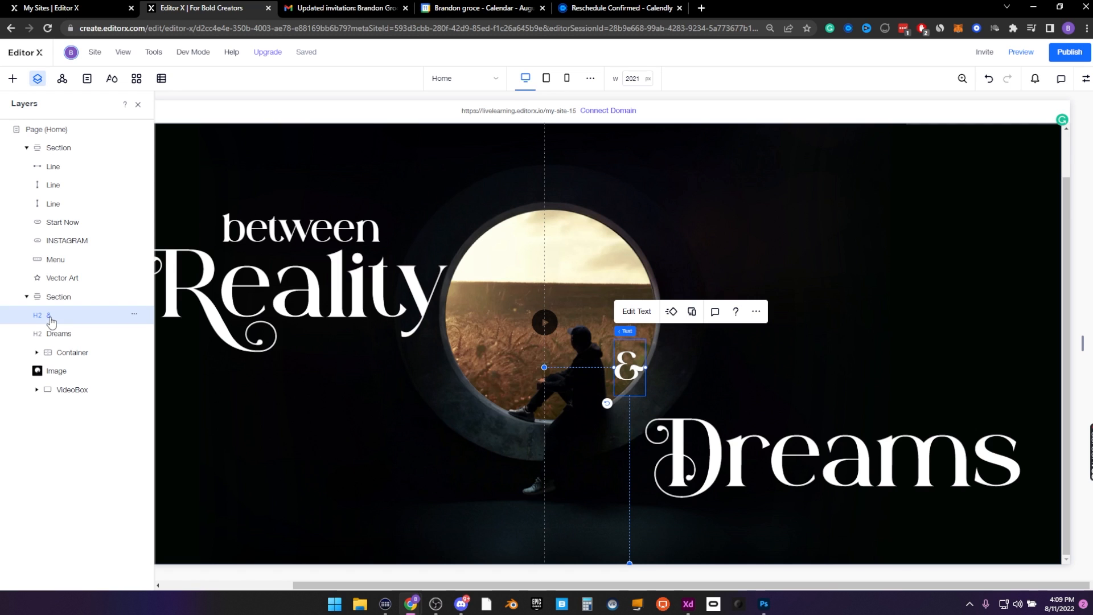
{"action": "left_click_drag", "start_coordinate": [51, 319], "coordinate": [48, 379]}
Rename the hero section's Image layer as "Foreground"
{"action": "double_click", "coordinate": [58, 352]}
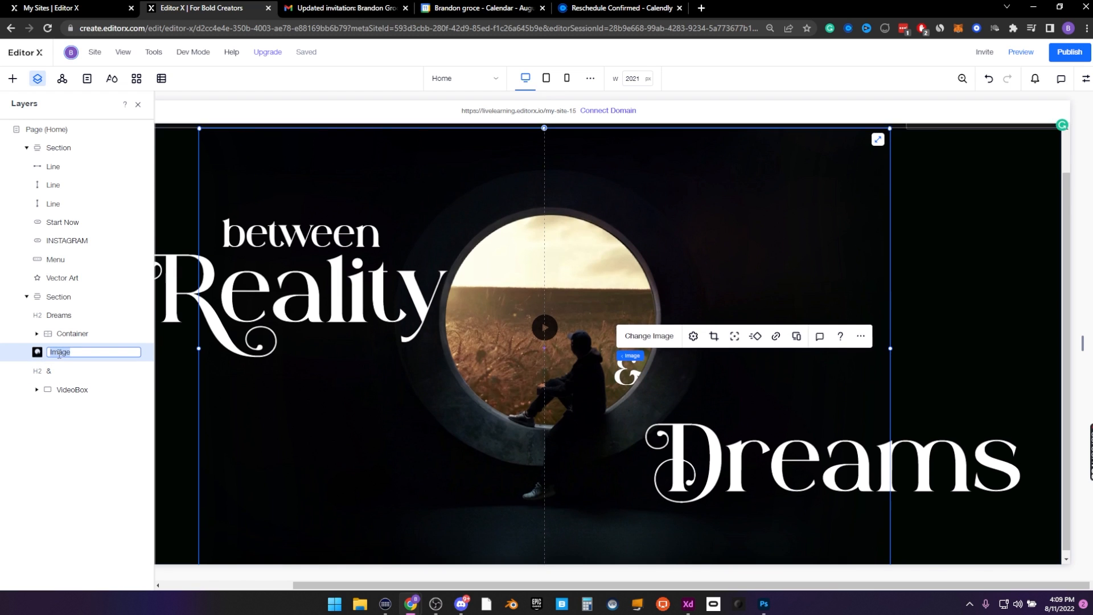
{"action": "type", "text": "Foreground"}
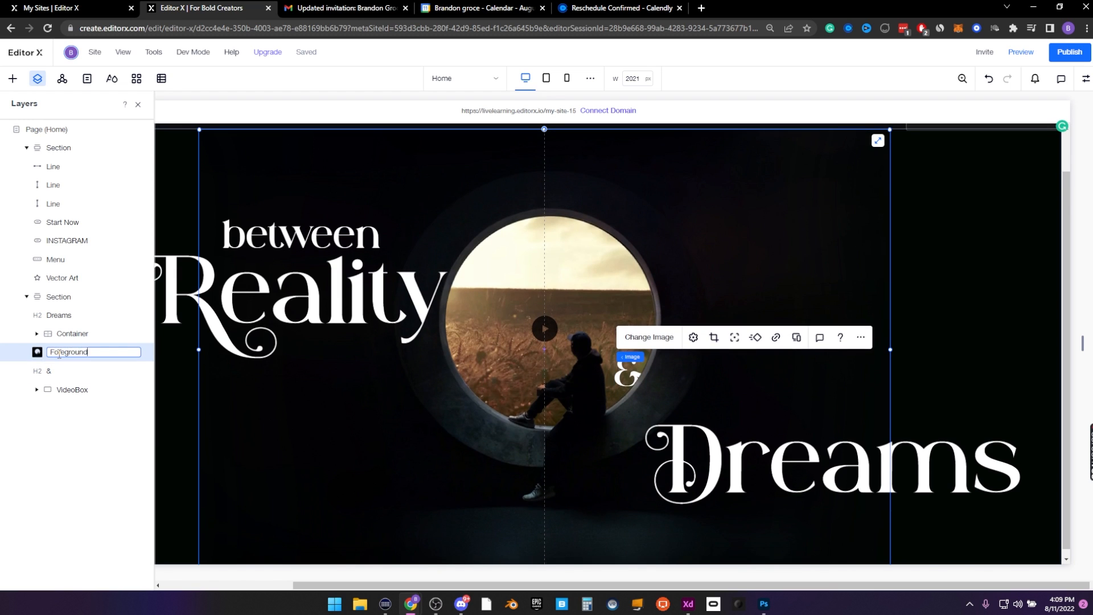
{"action": "key", "text": "Return"}
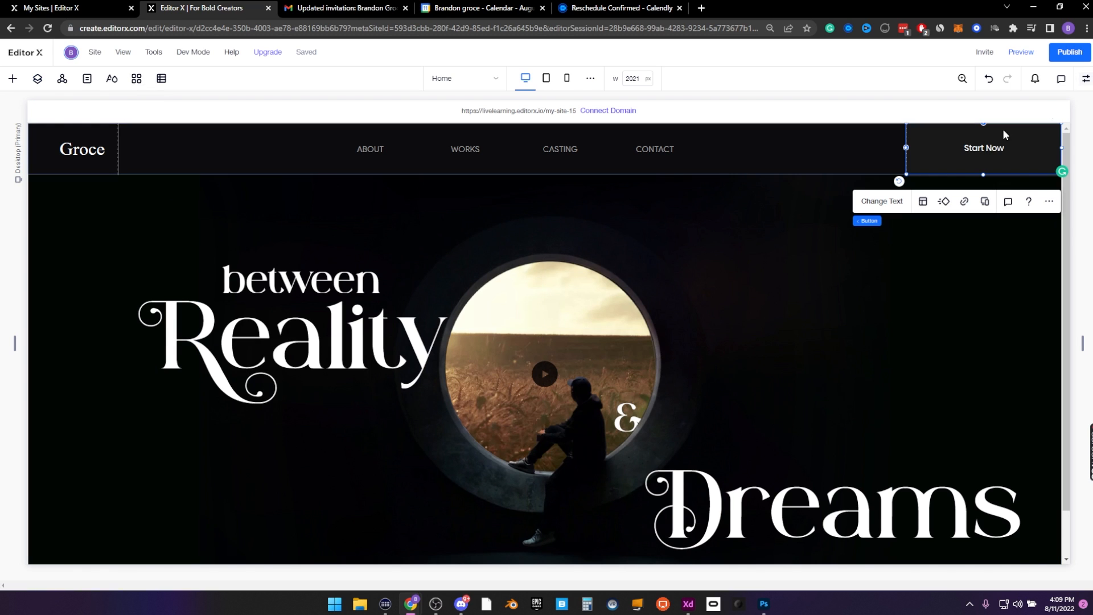
Adjust the top margin of the header's "Start Now" button
{"action": "left_click", "coordinate": [831, 222]}
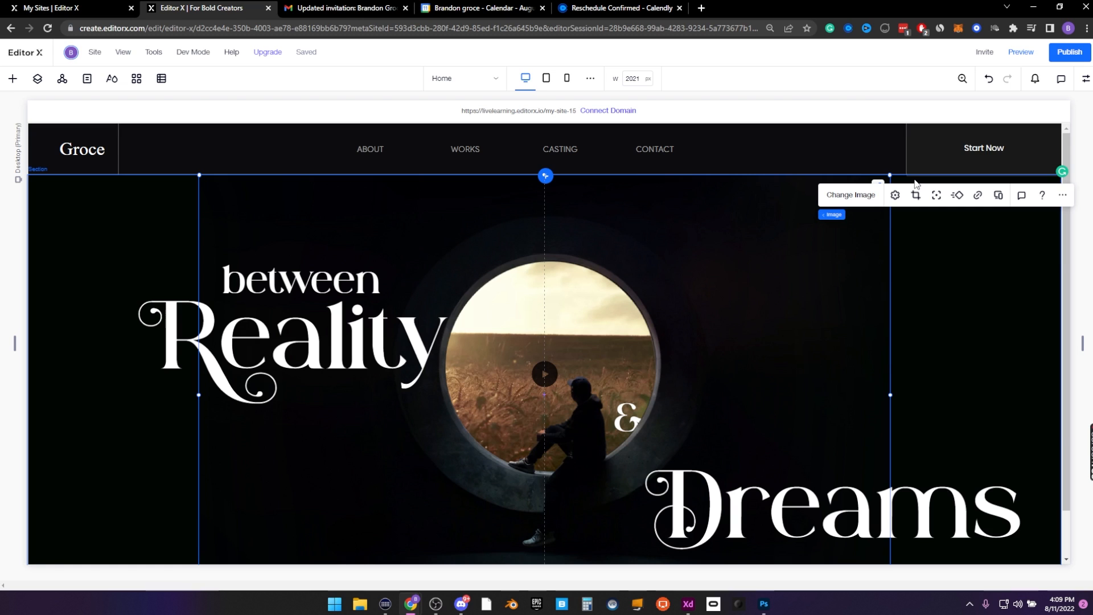
{"action": "left_click", "coordinate": [922, 145]}
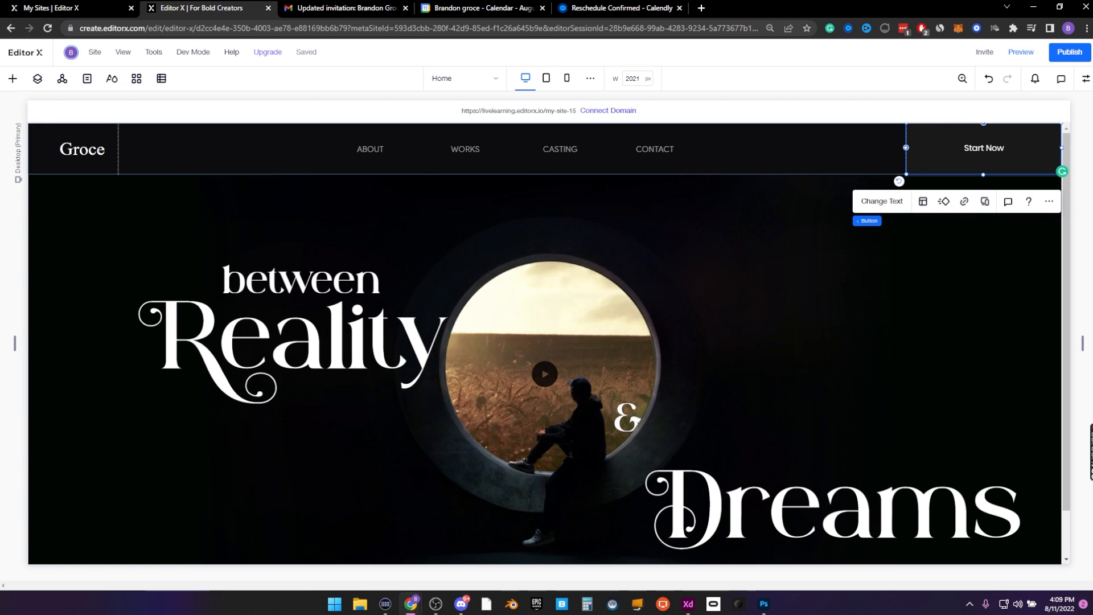
{"action": "left_click", "coordinate": [1085, 78]}
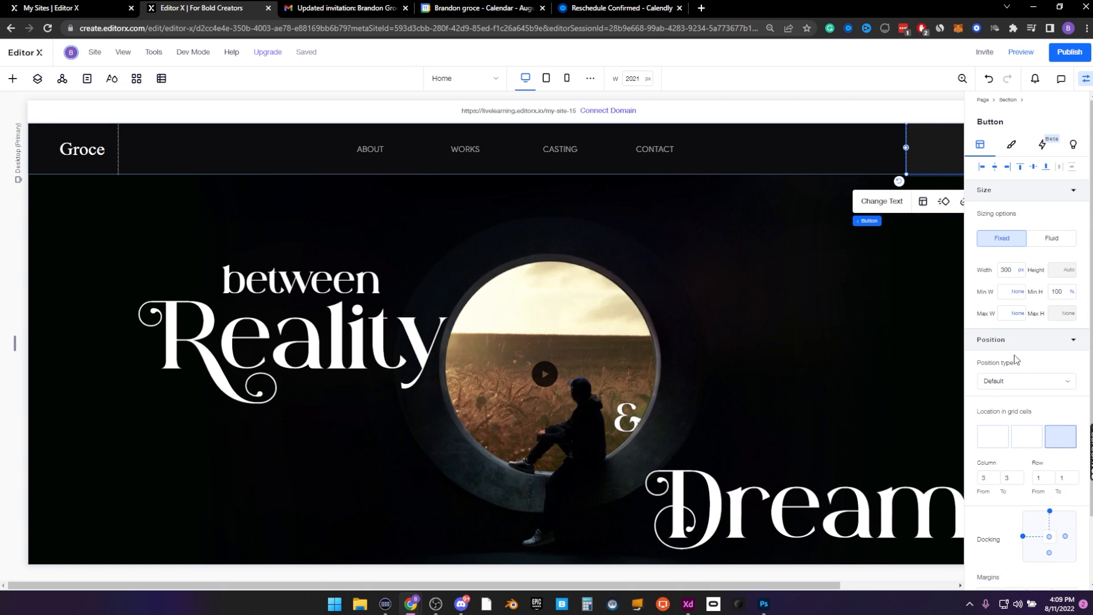
{"action": "scroll", "coordinate": [1040, 298], "scroll_direction": "down", "scroll_amount": 2}
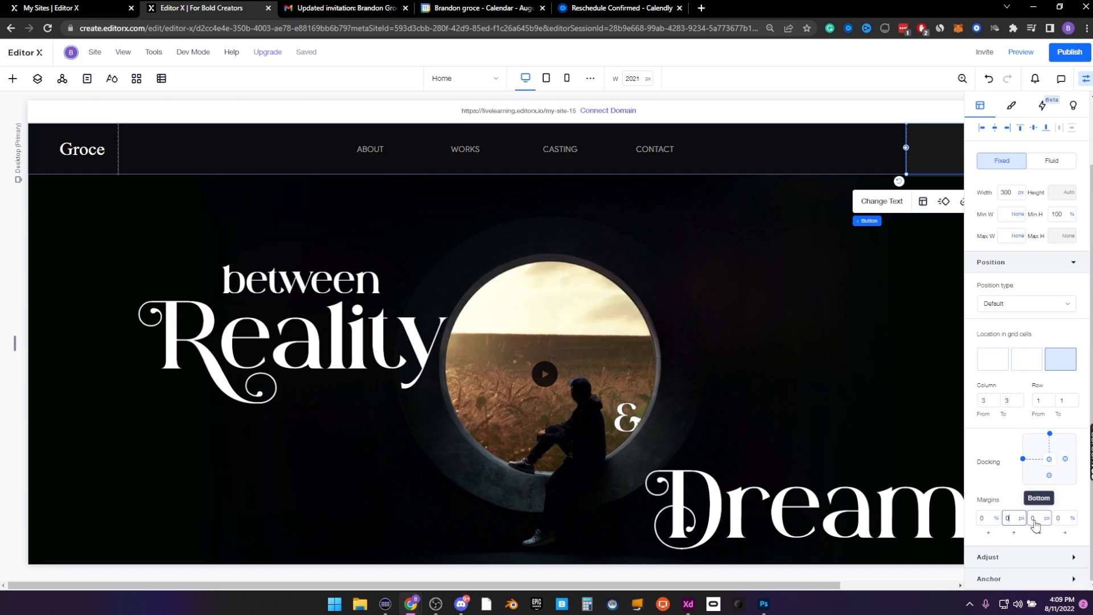
{"action": "key", "text": "Return"}
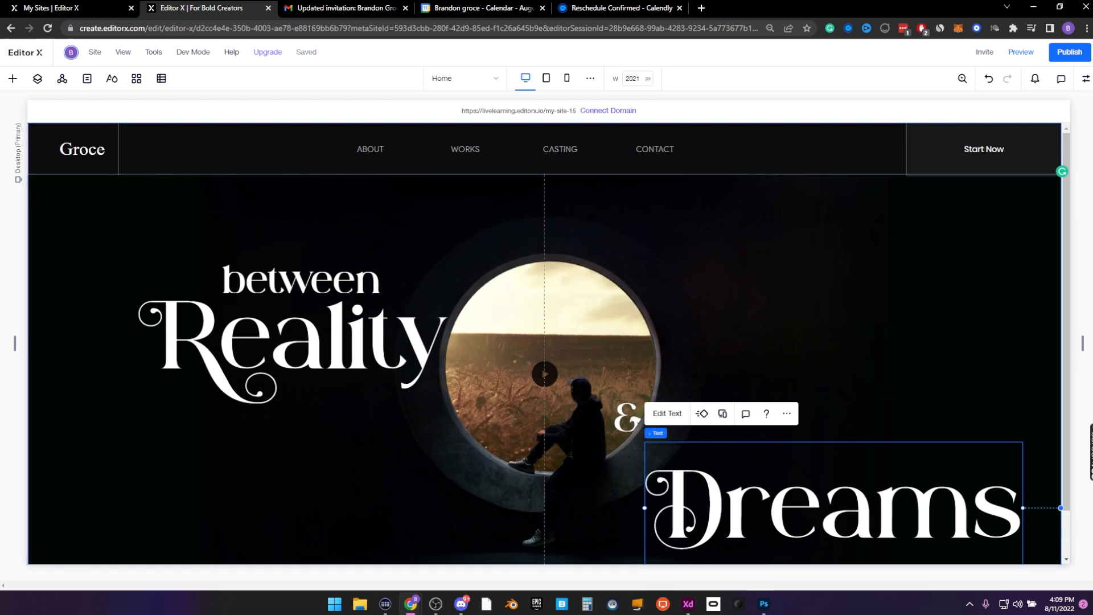
Set the bottom margin of the header's horizontal line to -5 px
{"action": "left_click", "coordinate": [37, 78]}
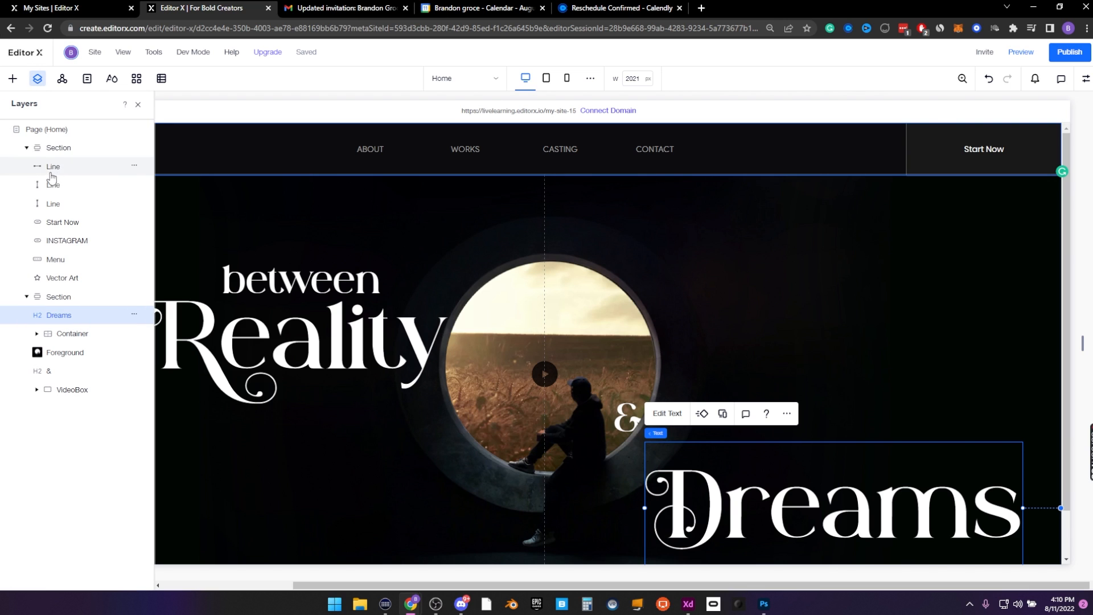
{"action": "left_click", "coordinate": [593, 172]}
{"action": "left_click", "coordinate": [1080, 78]}
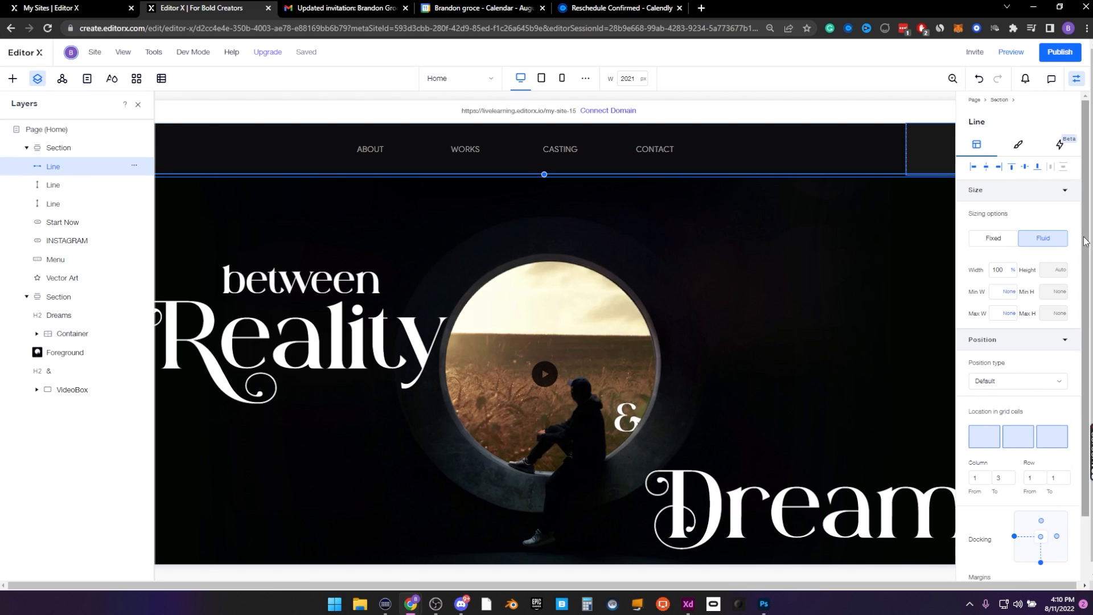
{"action": "scroll", "coordinate": [1047, 511], "scroll_direction": "down", "scroll_amount": 2}
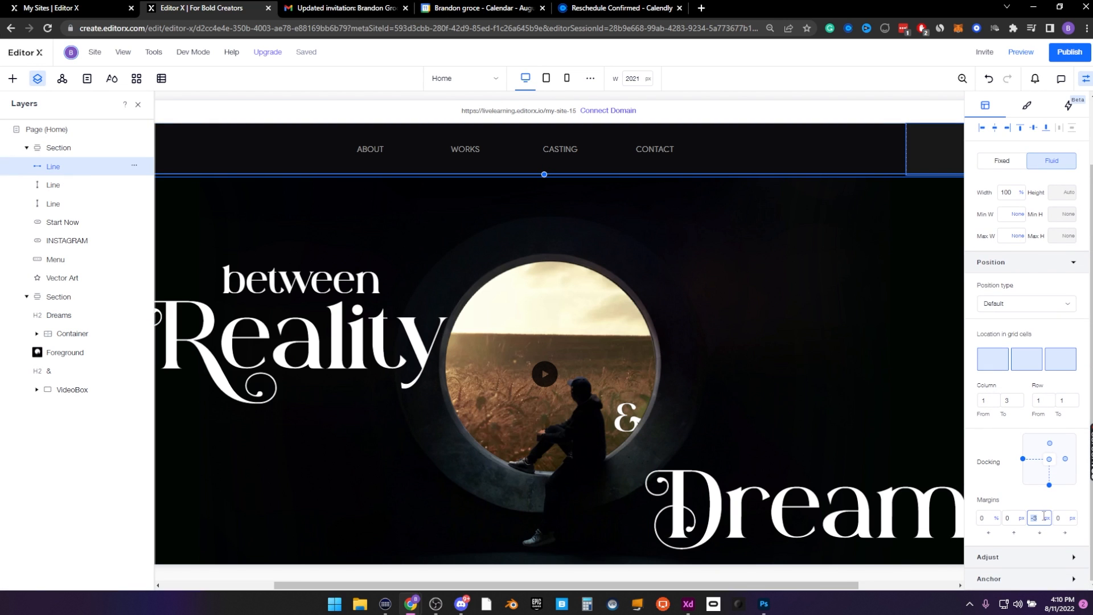
{"action": "key", "text": "Down"}
{"action": "key", "text": "Down"}
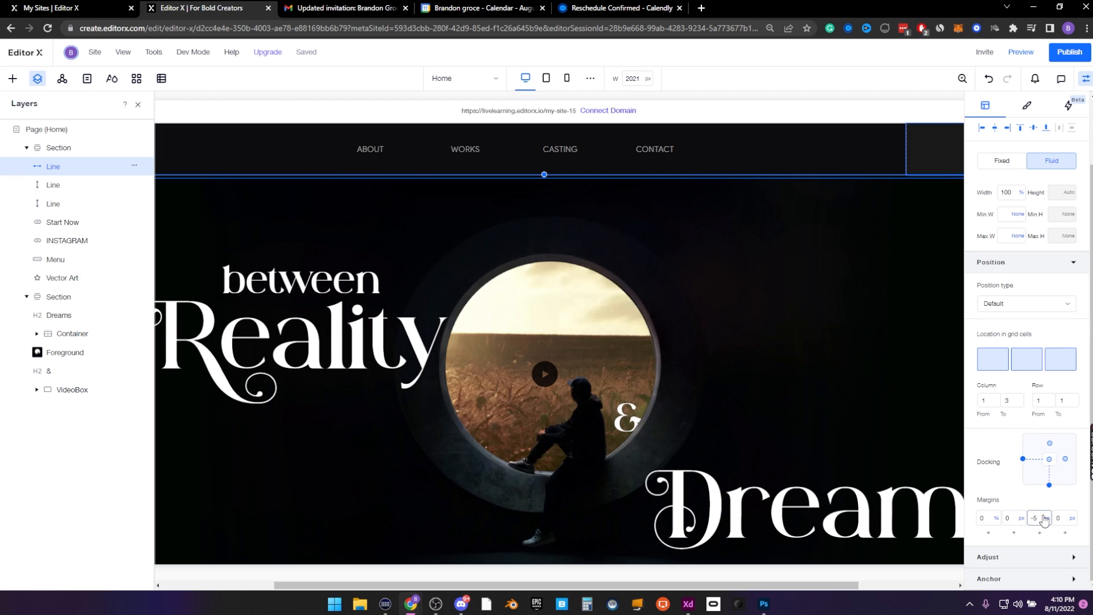
{"action": "left_click", "coordinate": [1087, 80]}
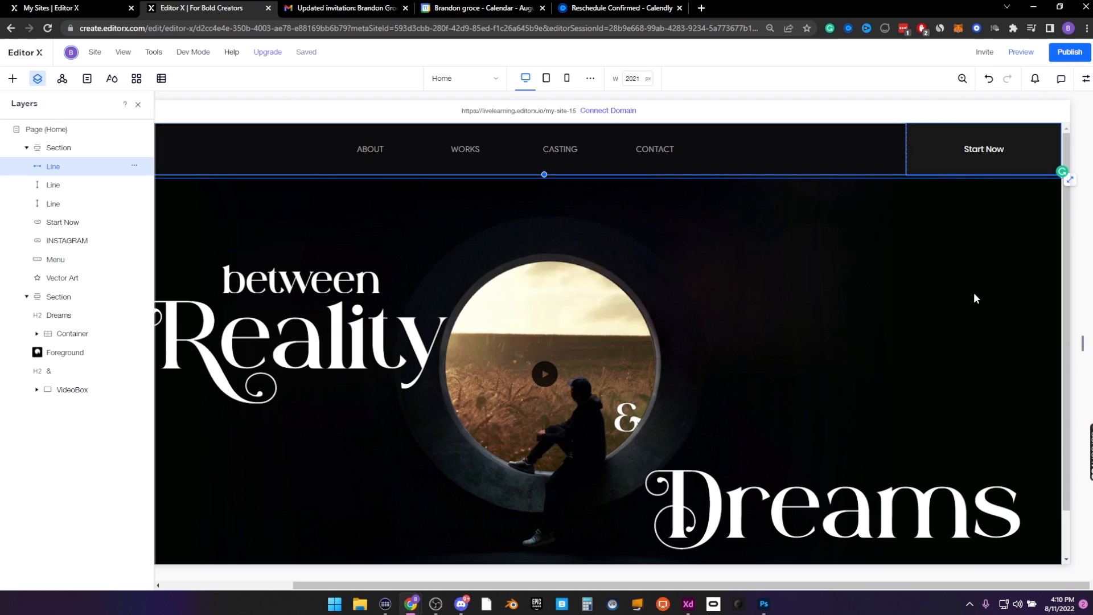
{"action": "left_click", "coordinate": [980, 530]}
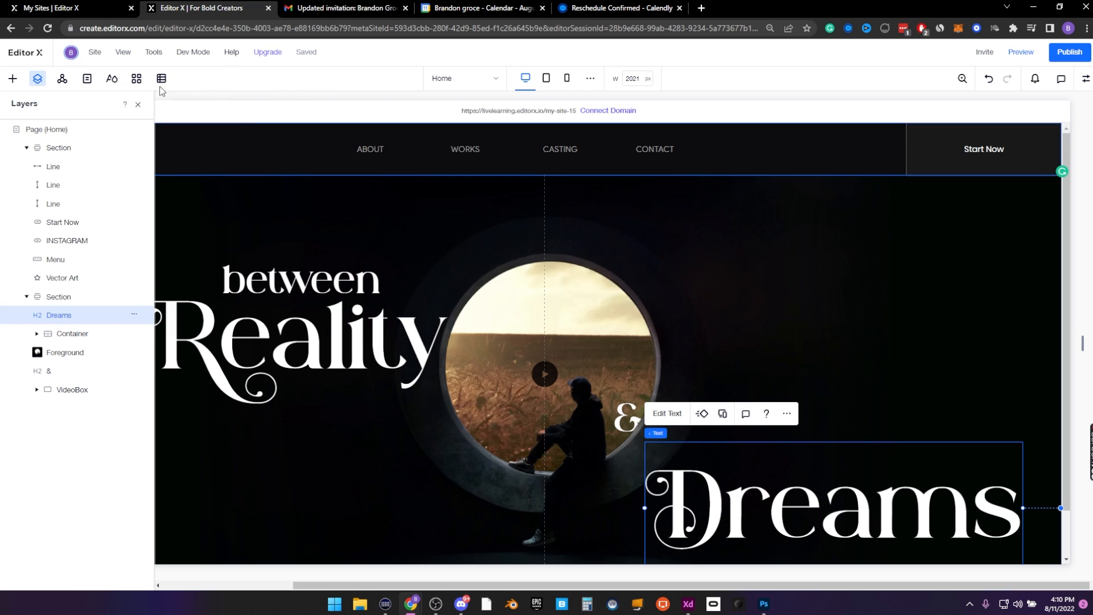
Examine the position settings of the "Dreams" text and the fill, border and corner settings of the header's "Start Now" button
{"action": "left_click", "coordinate": [138, 106]}
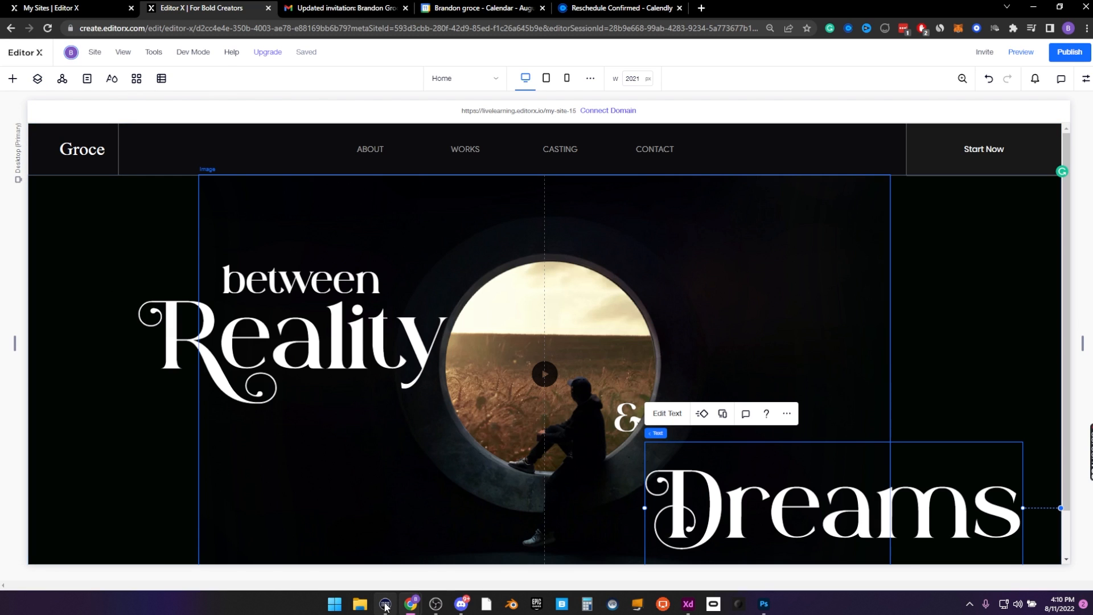
{"action": "left_click", "coordinate": [1086, 79]}
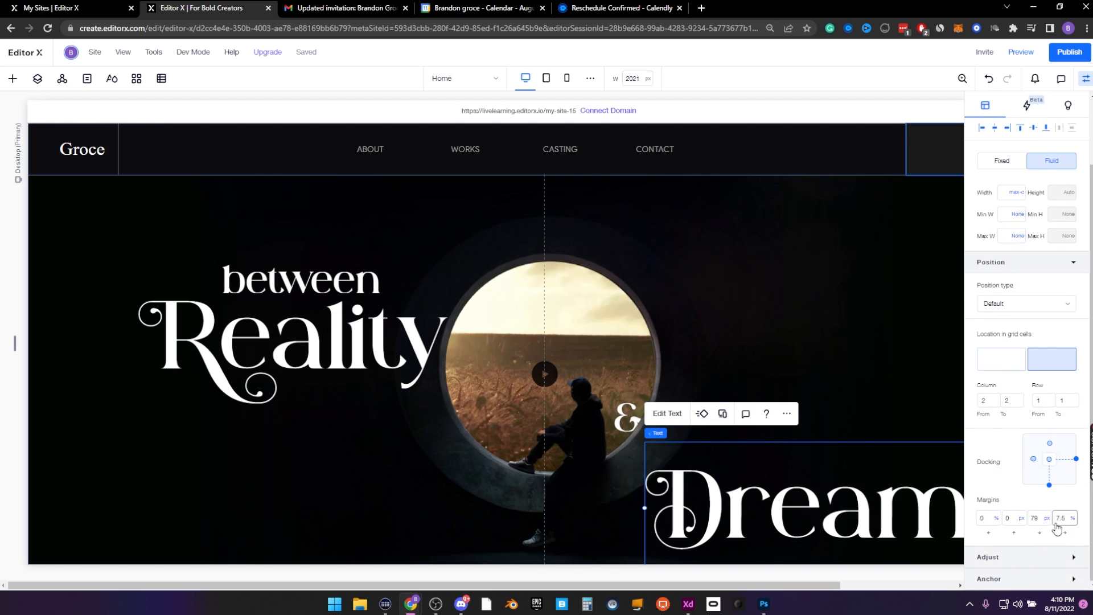
{"action": "left_click", "coordinate": [38, 80]}
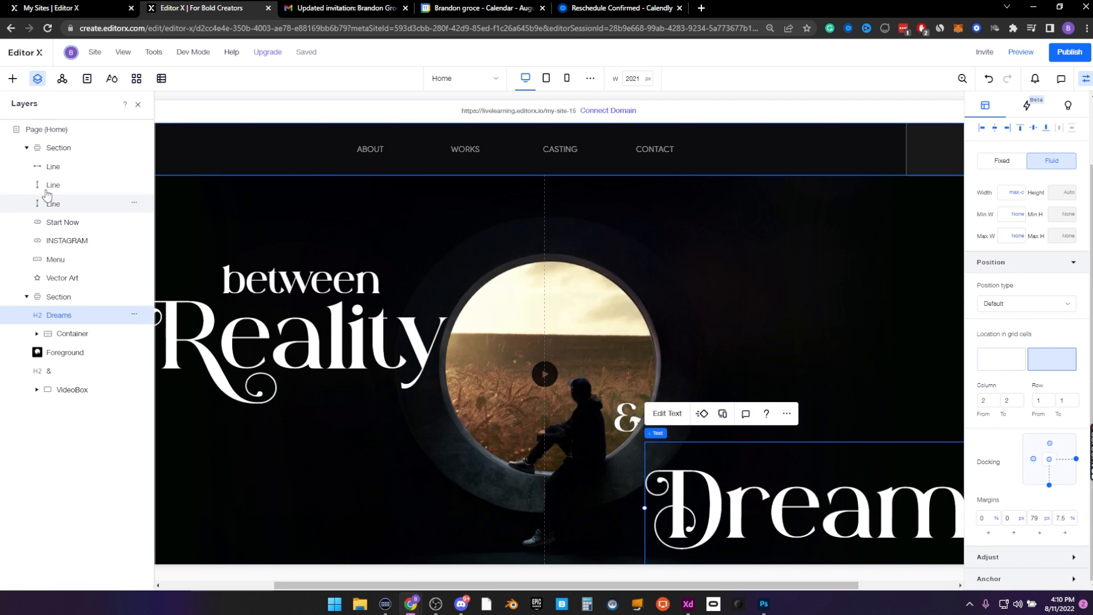
{"action": "left_click", "coordinate": [45, 168]}
{"action": "left_click", "coordinate": [933, 153]}
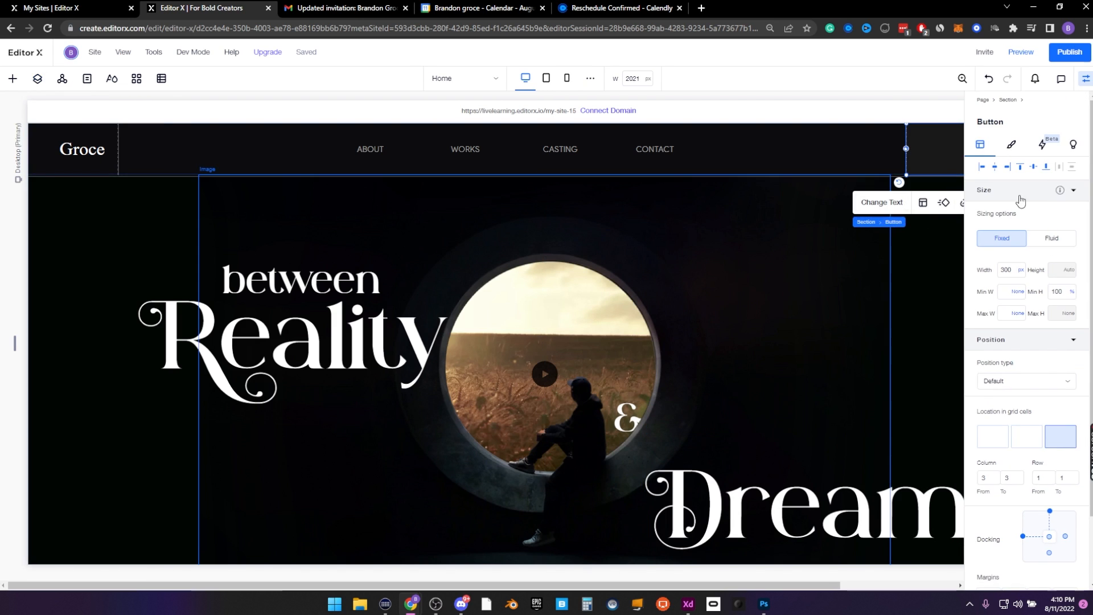
{"action": "left_click", "coordinate": [1011, 145]}
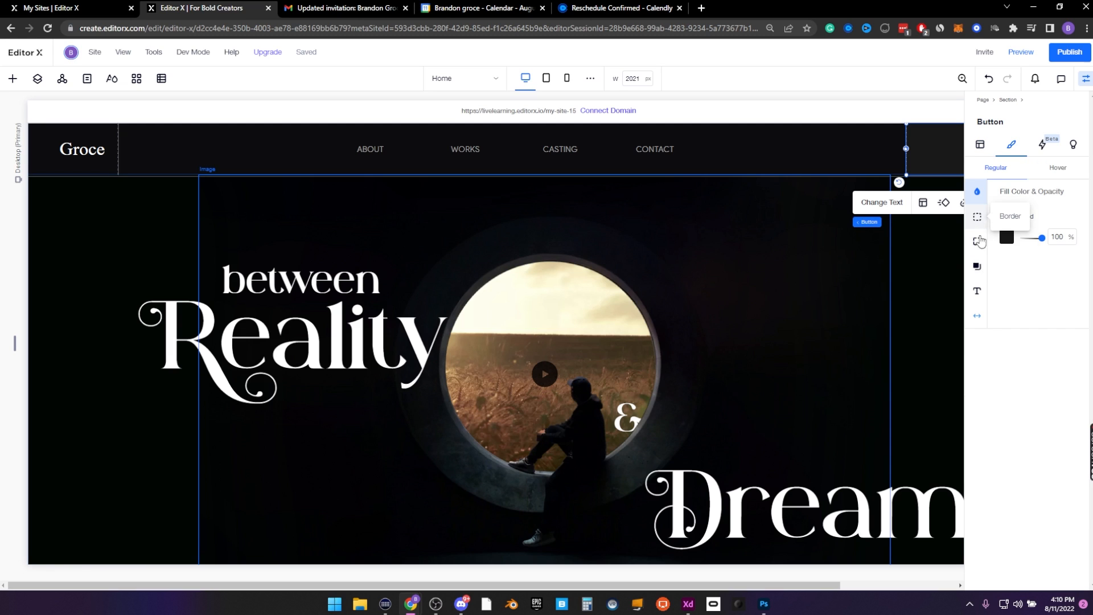
{"action": "left_click", "coordinate": [977, 241]}
{"action": "left_click", "coordinate": [980, 222]}
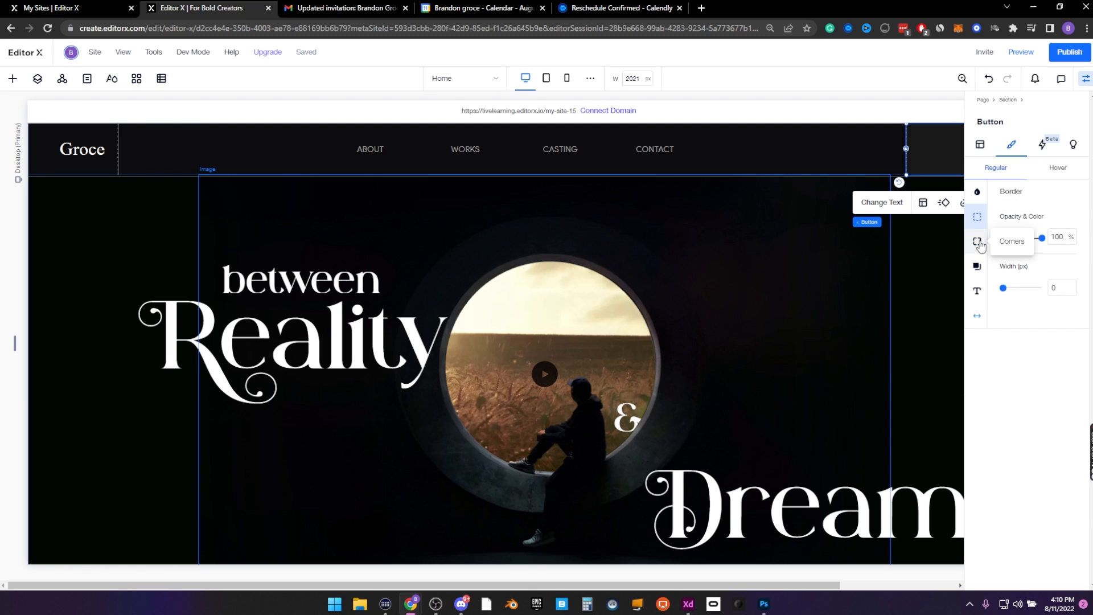
{"action": "left_click", "coordinate": [981, 244]}
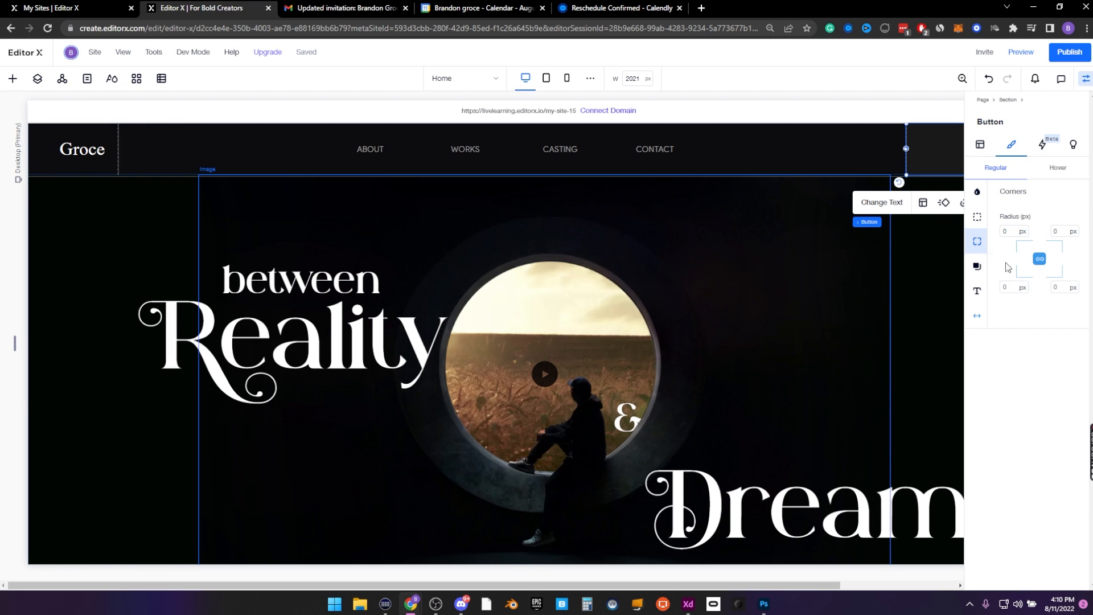
{"action": "left_click", "coordinate": [1085, 79]}
Select the hero section containing the title and circular video
{"action": "scroll", "coordinate": [63, 241], "scroll_direction": "down", "scroll_amount": 1}
{"action": "left_click", "coordinate": [32, 142]}
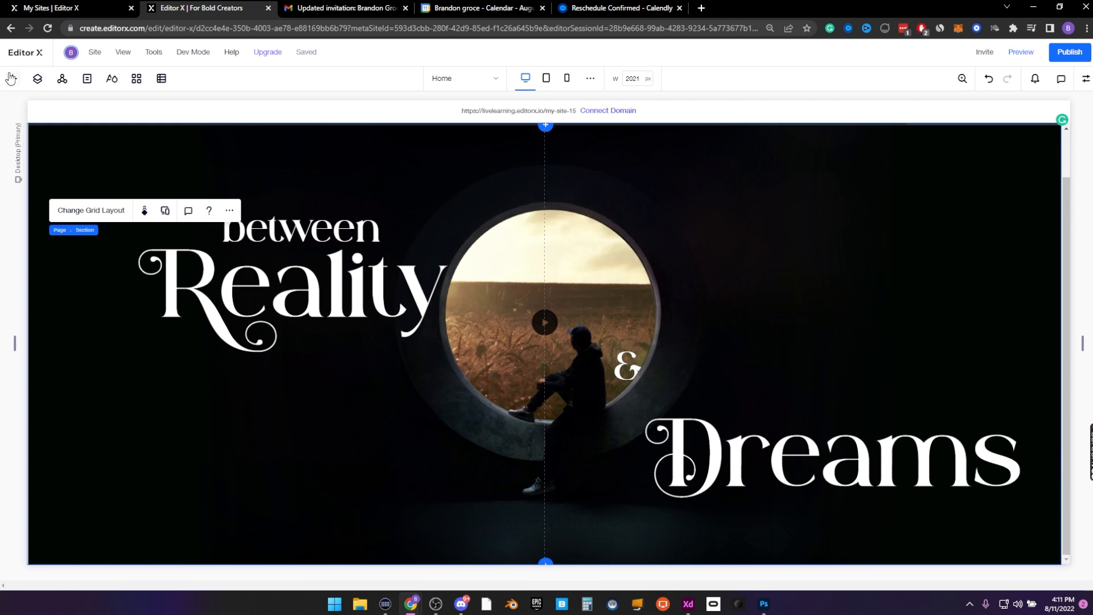
Add a basic shape in the hero section's lower-left area and open the site files for choosing replacement vector art
{"action": "right_click", "coordinate": [52, 370]}
{"action": "mouse_move", "coordinate": [95, 308]}
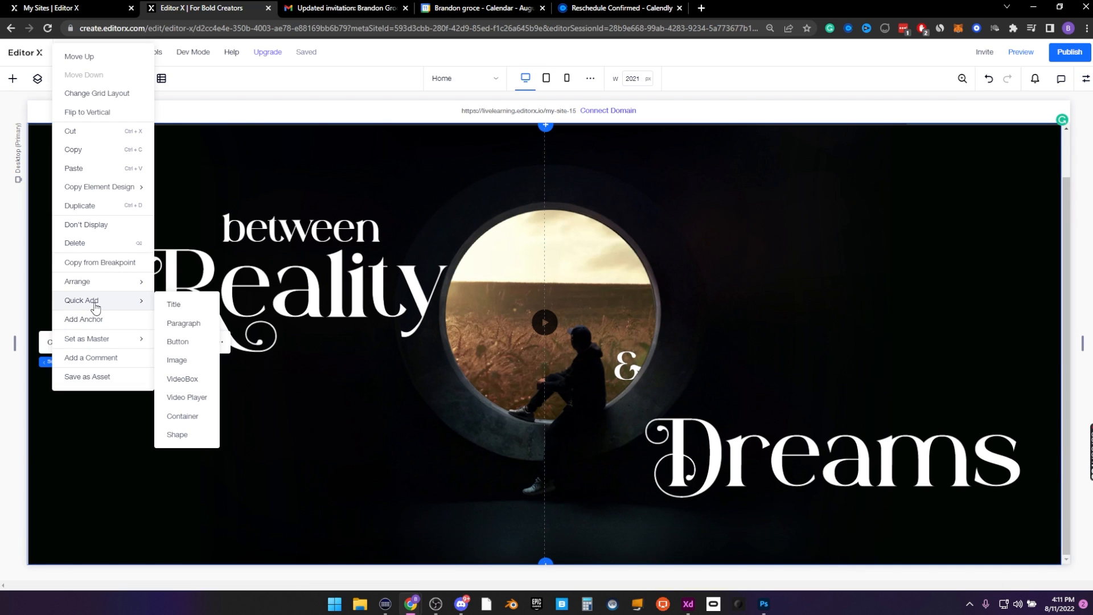
{"action": "left_click", "coordinate": [177, 434]}
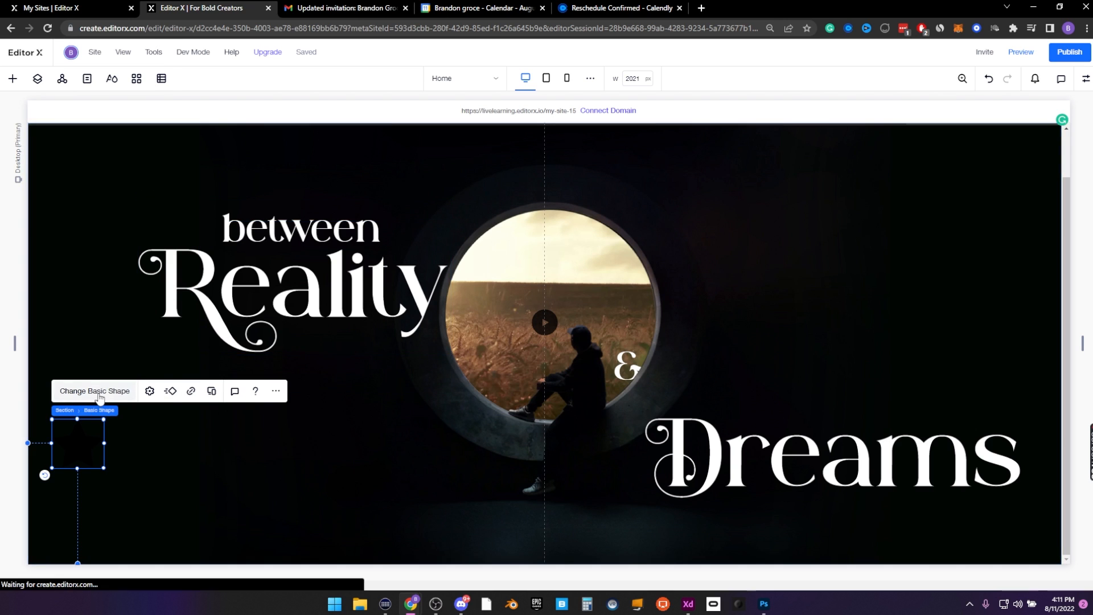
{"action": "left_click", "coordinate": [99, 396]}
{"action": "left_click", "coordinate": [194, 197]}
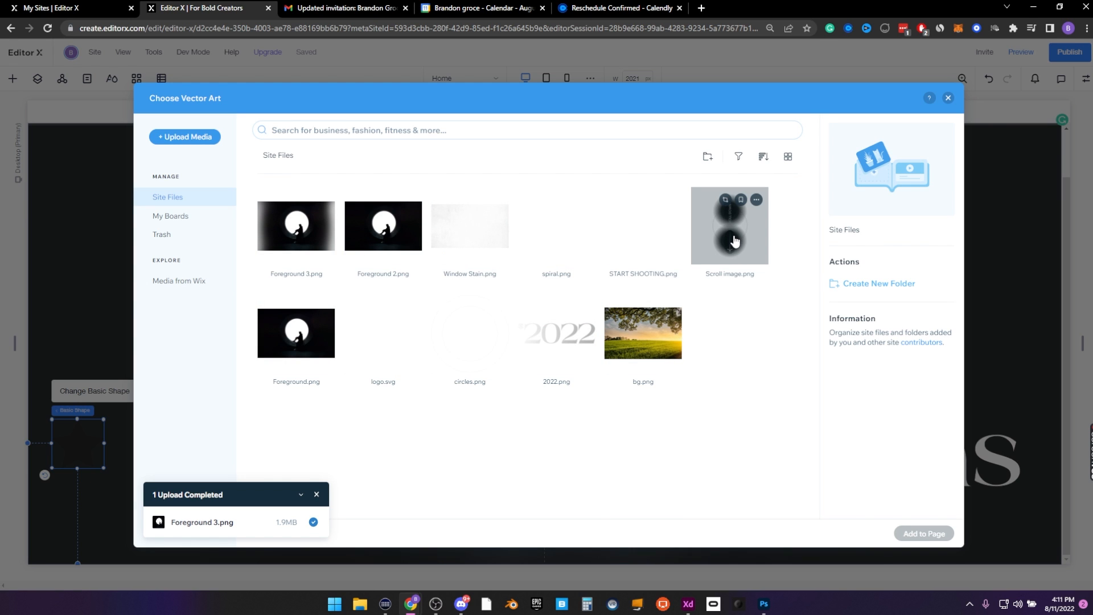
{"action": "left_click", "coordinate": [948, 98]}
Switch to Adobe XD and export the Scroll image group as an SVG into the Assets folder
{"action": "key", "text": "alt+Tab"}
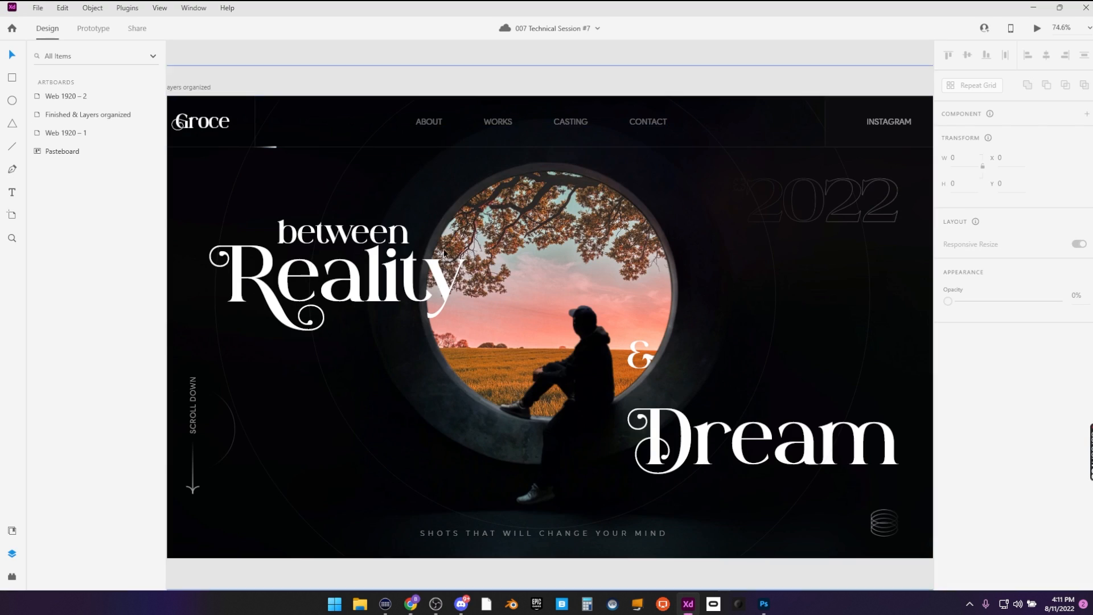
{"action": "left_click_drag", "start_coordinate": [404, 319], "coordinate": [604, 217]}
{"action": "left_click", "coordinate": [397, 317]}
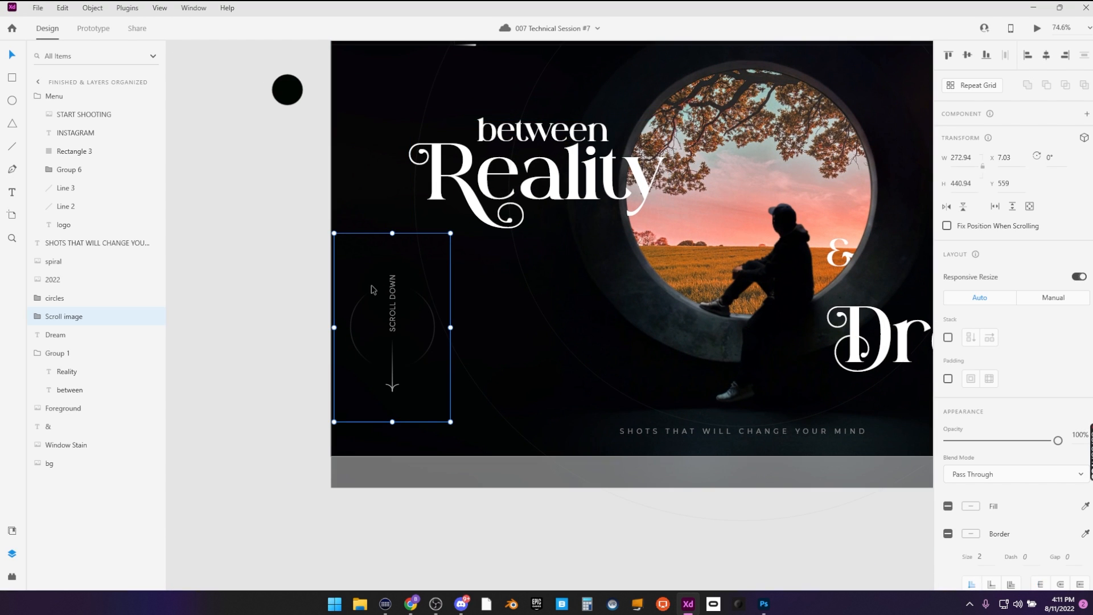
{"action": "key", "text": "ctrl+e"}
{"action": "left_click", "coordinate": [527, 215]}
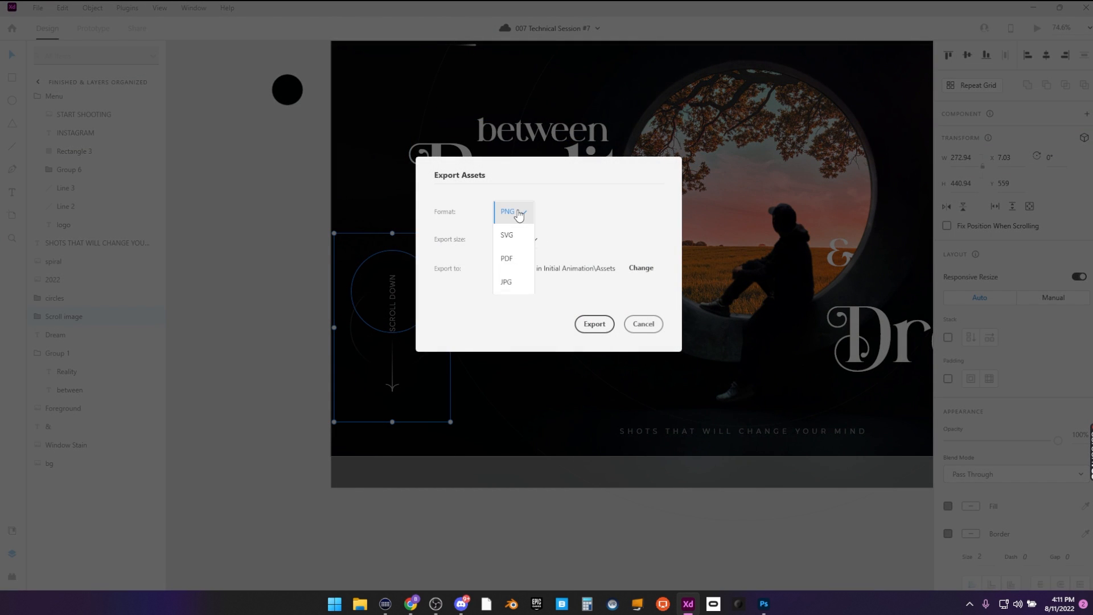
{"action": "left_click", "coordinate": [508, 235]}
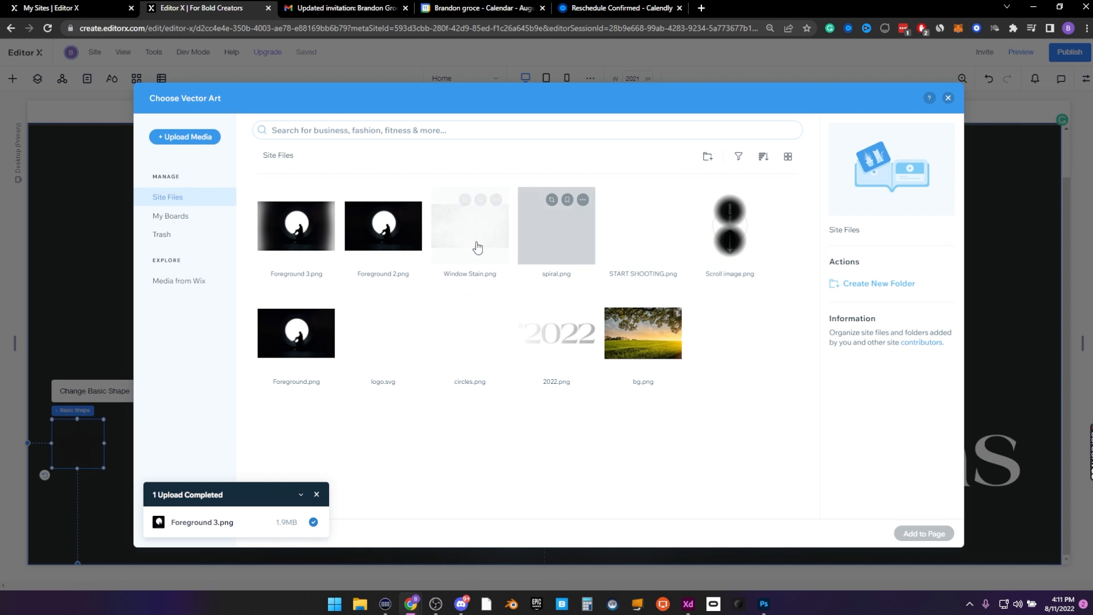
Replace the basic shape in Editor X with an uploaded Scroll image.svg and enlarge it in the hero's lower-left corner
{"action": "left_click", "coordinate": [186, 137]}
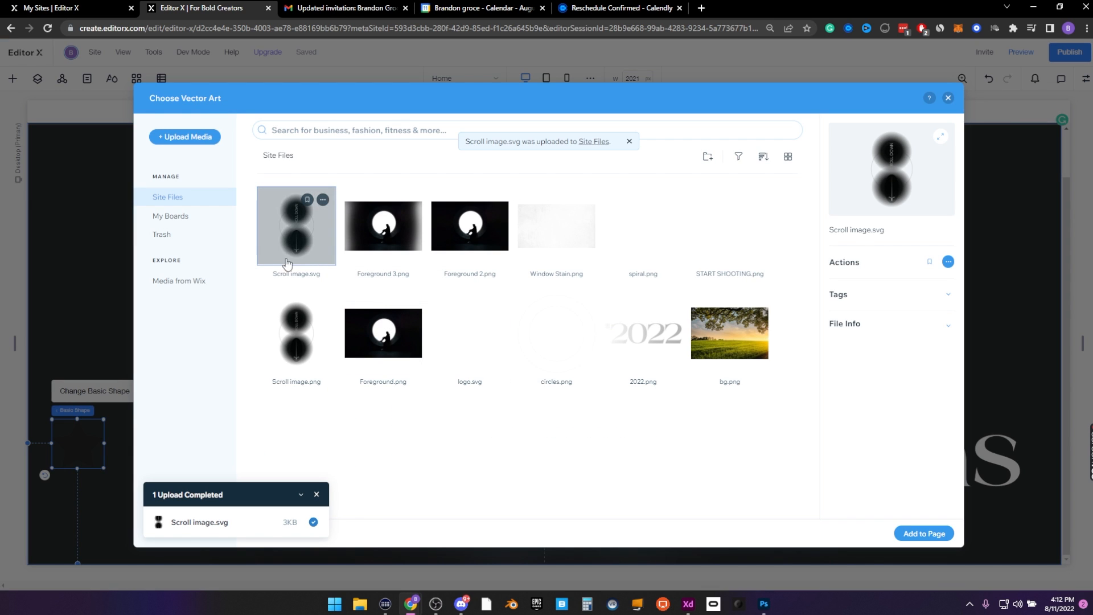
{"action": "left_click", "coordinate": [922, 532]}
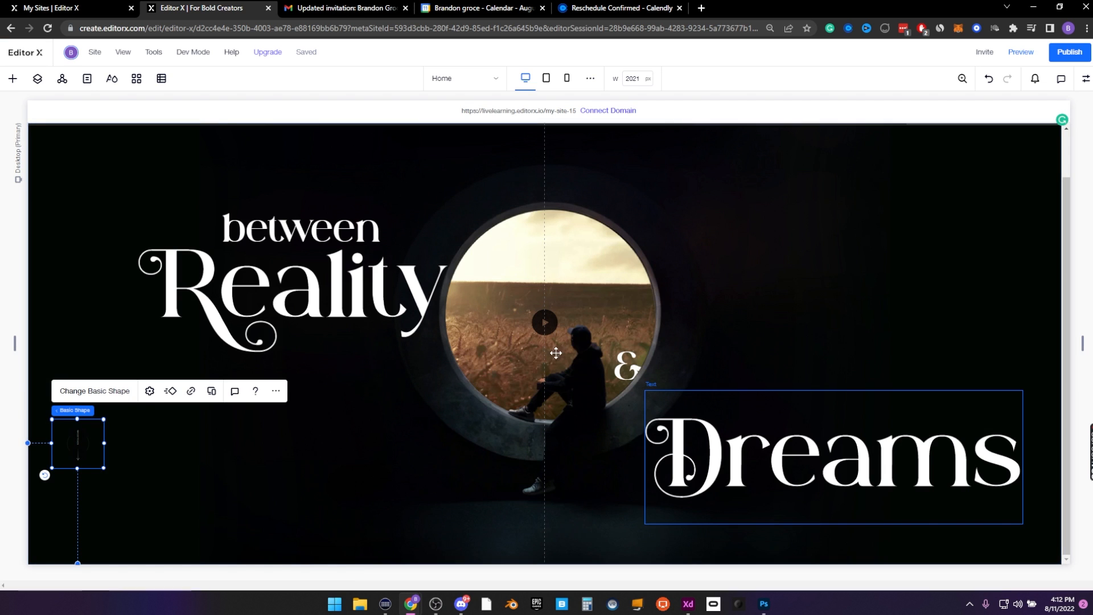
{"action": "left_click_drag", "start_coordinate": [104, 420], "coordinate": [279, 250]}
{"action": "left_click_drag", "start_coordinate": [166, 356], "coordinate": [131, 446]}
{"action": "left_click_drag", "start_coordinate": [244, 448], "coordinate": [146, 448]}
{"action": "left_click_drag", "start_coordinate": [95, 424], "coordinate": [128, 425]}
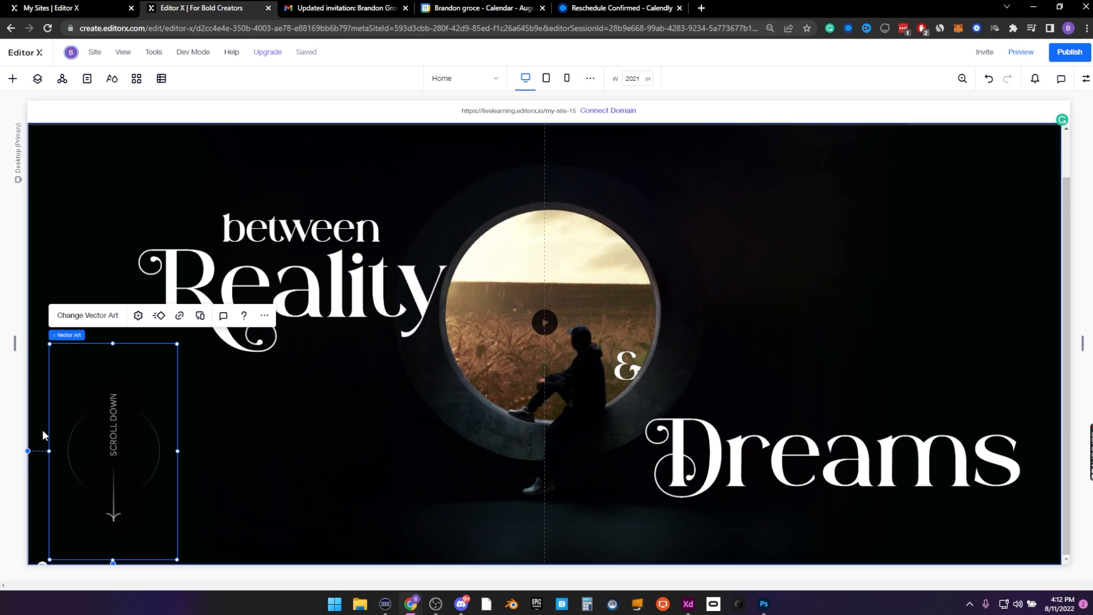
Reposition the scroll-down vector art slightly and align it to the bottom edge of the section
{"action": "left_click", "coordinate": [1081, 79]}
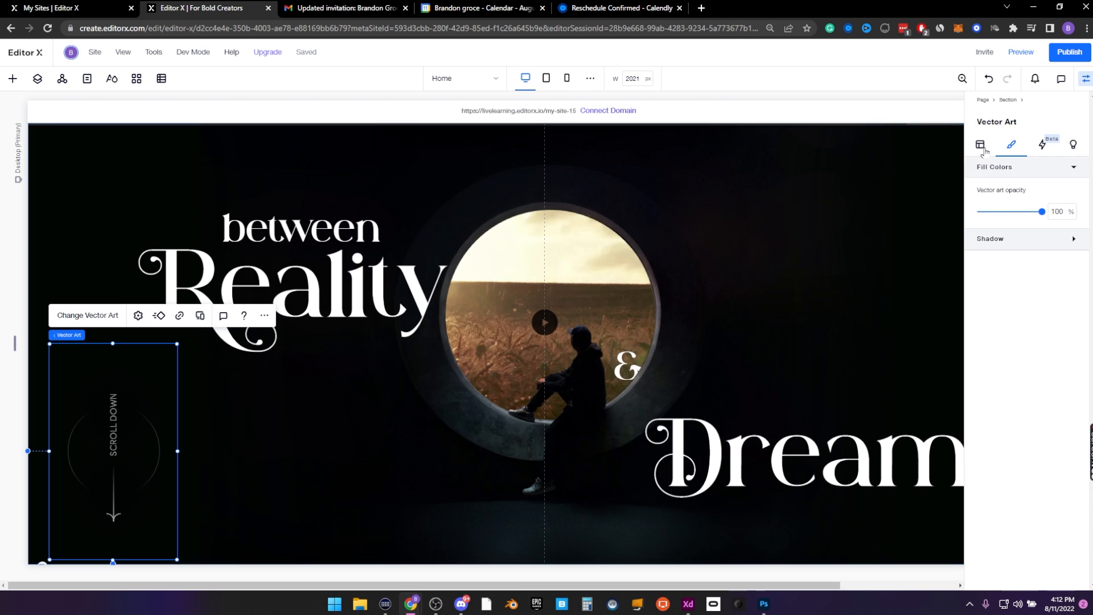
{"action": "left_click", "coordinate": [980, 146]}
{"action": "left_click_drag", "start_coordinate": [114, 435], "coordinate": [114, 399]}
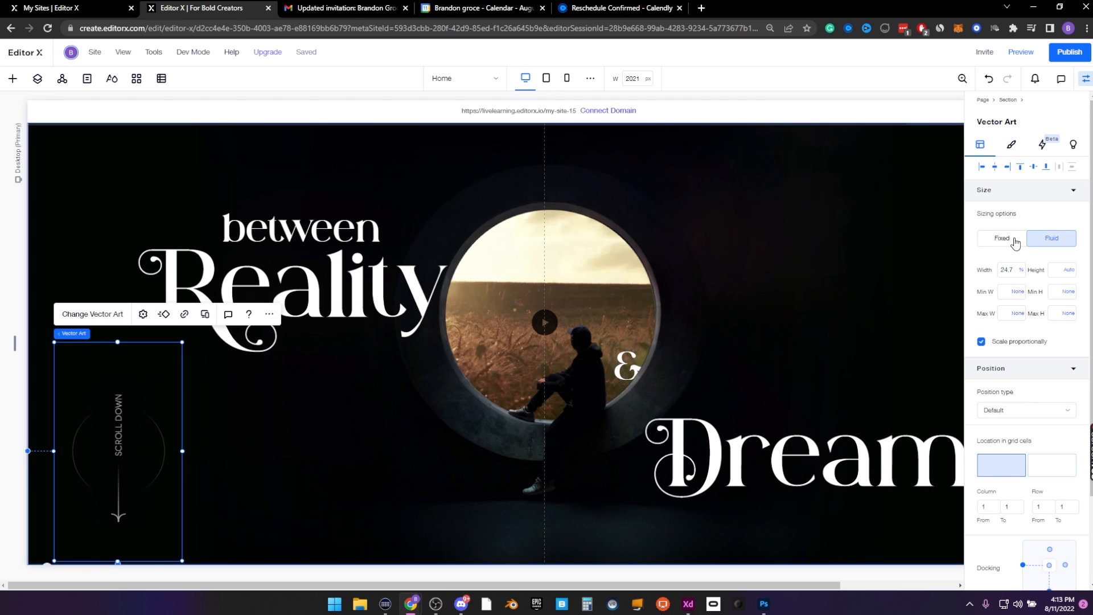
{"action": "left_click", "coordinate": [1046, 167]}
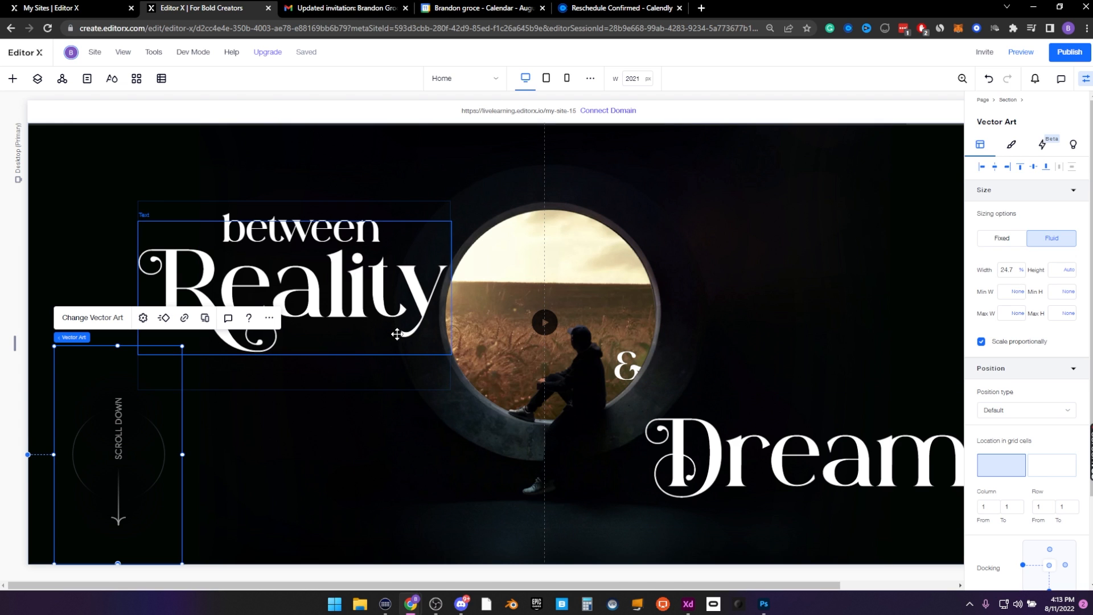
Check the tagline in the Adobe XD design and add a paragraph near the bottom centre of the Editor X hero section
{"action": "scroll", "coordinate": [397, 334], "scroll_direction": "up", "scroll_amount": 1}
{"action": "key", "text": "alt+Tab"}
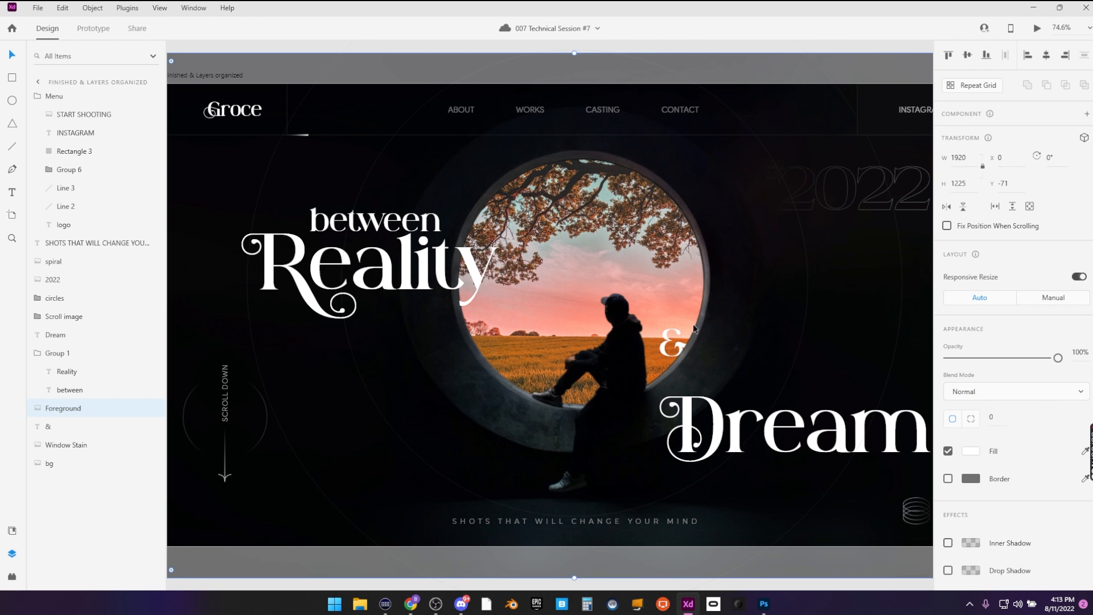
{"action": "key", "text": "alt+Tab"}
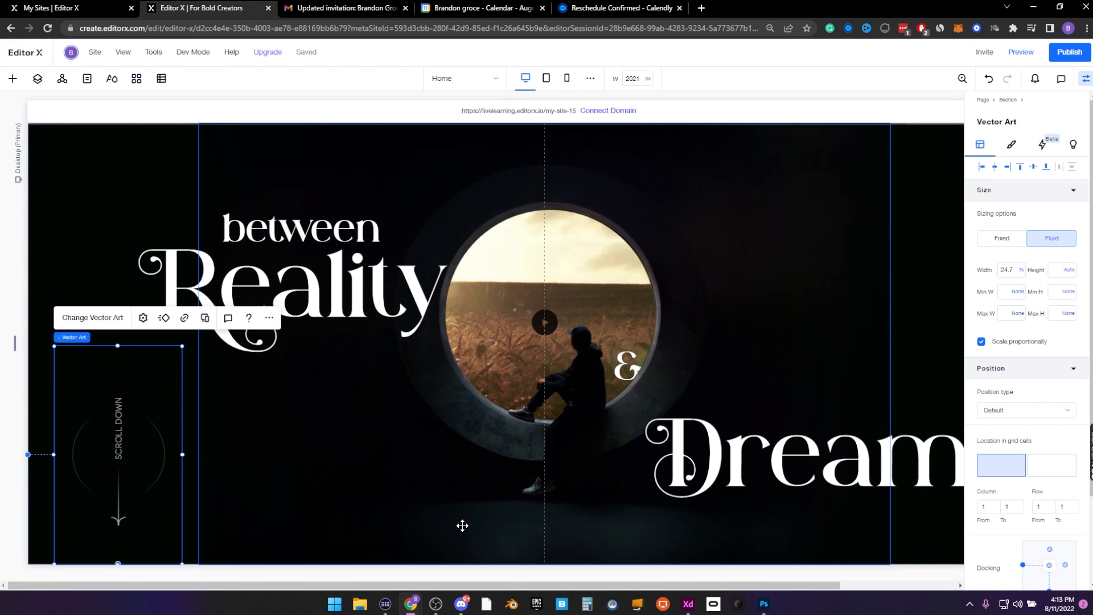
{"action": "left_click", "coordinate": [195, 327]}
{"action": "left_click", "coordinate": [215, 203]}
{"action": "mouse_move", "coordinate": [250, 464]}
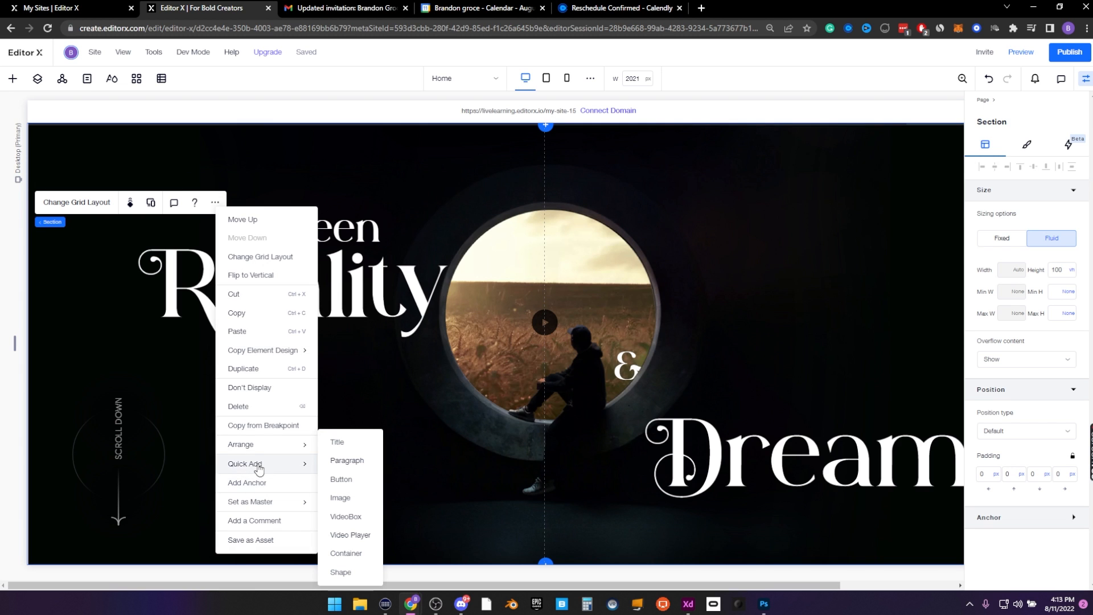
{"action": "left_click", "coordinate": [347, 460]}
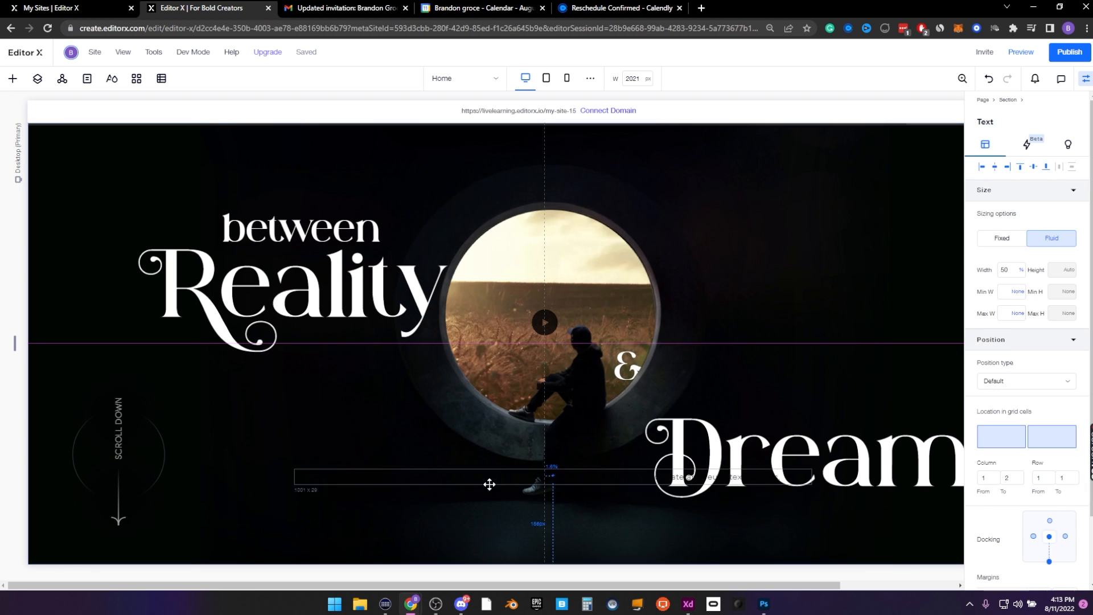
Change the new paragraph's text colour to white (#FFFFFF)
{"action": "left_click", "coordinate": [334, 494]}
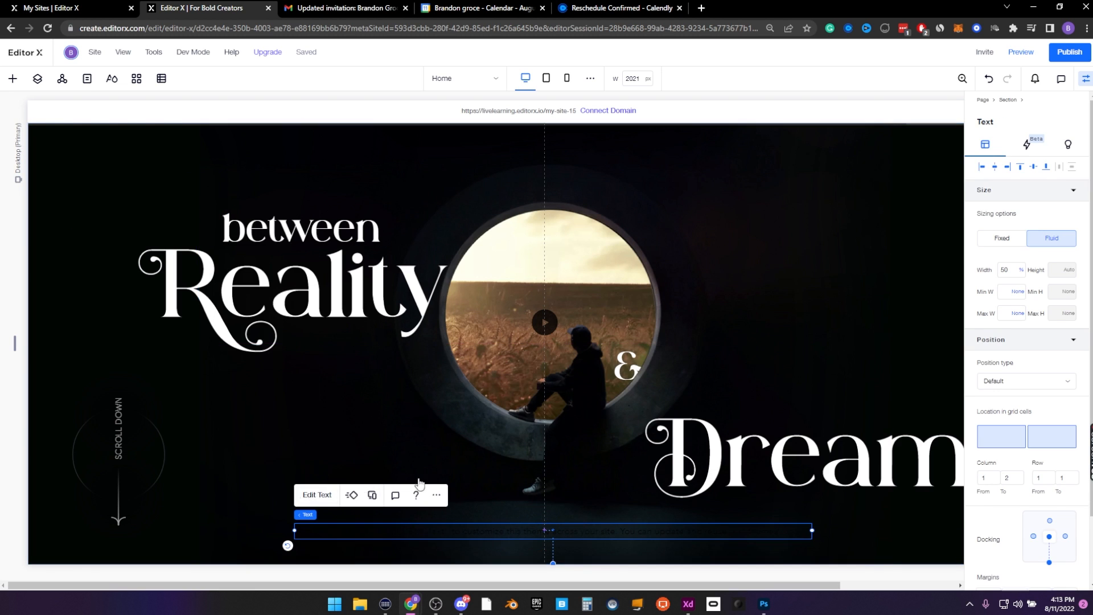
{"action": "left_click", "coordinate": [568, 475]}
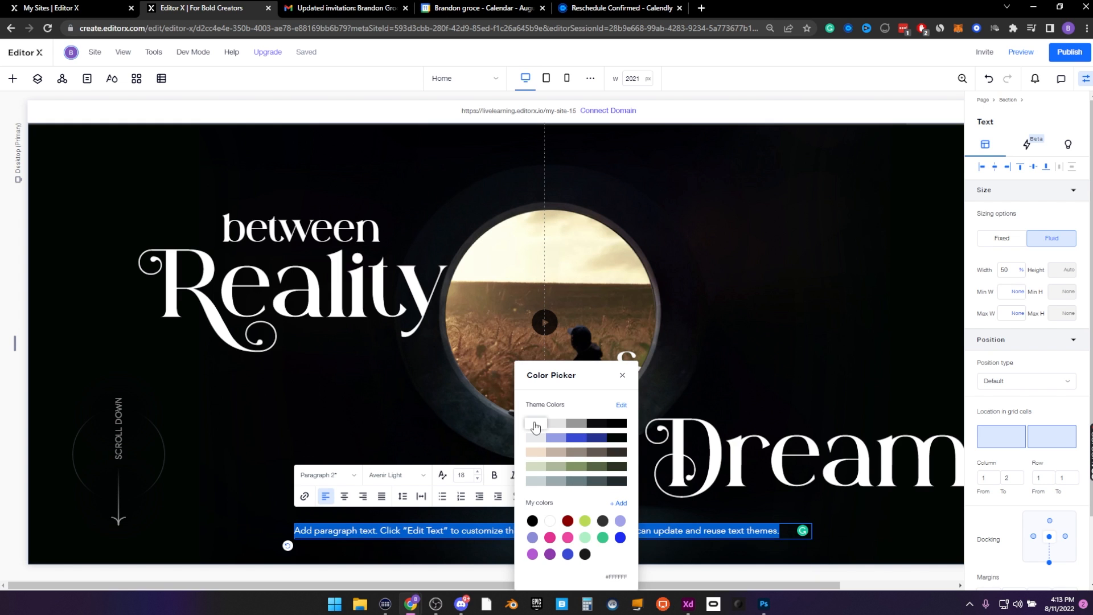
{"action": "left_click", "coordinate": [536, 435]}
{"action": "left_click", "coordinate": [395, 431]}
{"action": "left_click", "coordinate": [447, 431]}
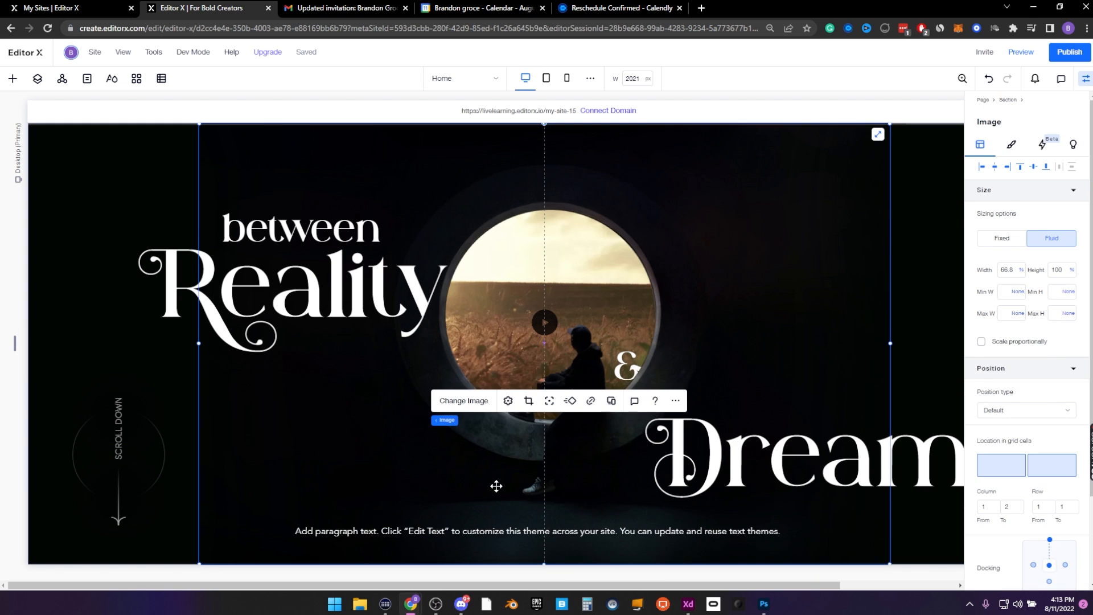
Copy the tagline from the Adobe XD design and replace the Editor X paragraph with "SHOTS THAT WILL CHANGE YOUR MIND"
{"action": "key", "text": "alt+Tab"}
{"action": "double_click", "coordinate": [494, 525]}
{"action": "key", "text": "ctrl+c"}
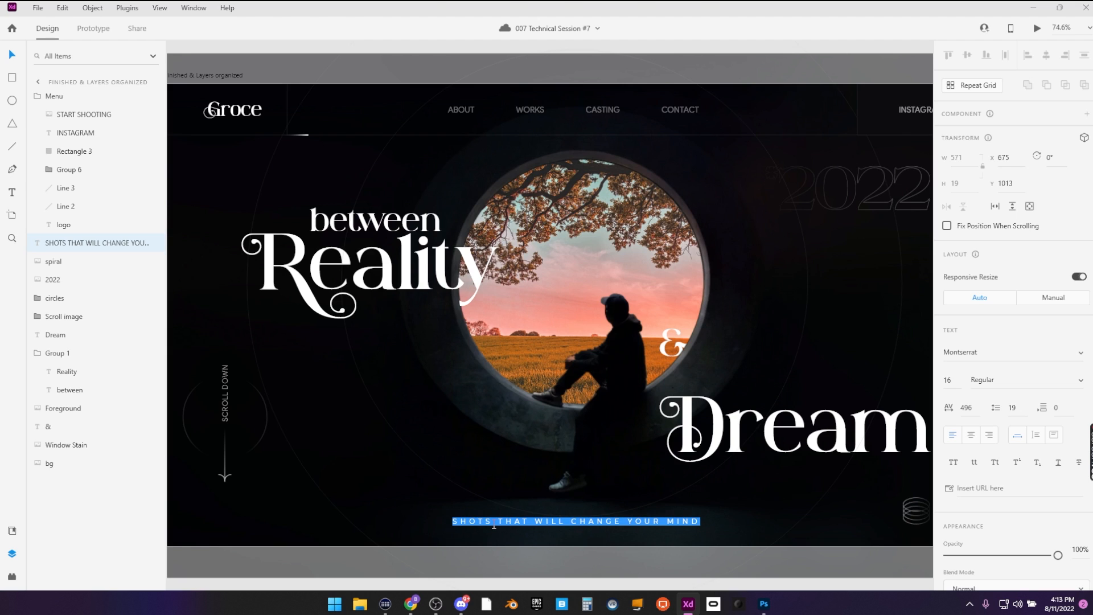
{"action": "key", "text": "alt+Tab"}
{"action": "double_click", "coordinate": [493, 533]}
{"action": "key", "text": "ctrl+v"}
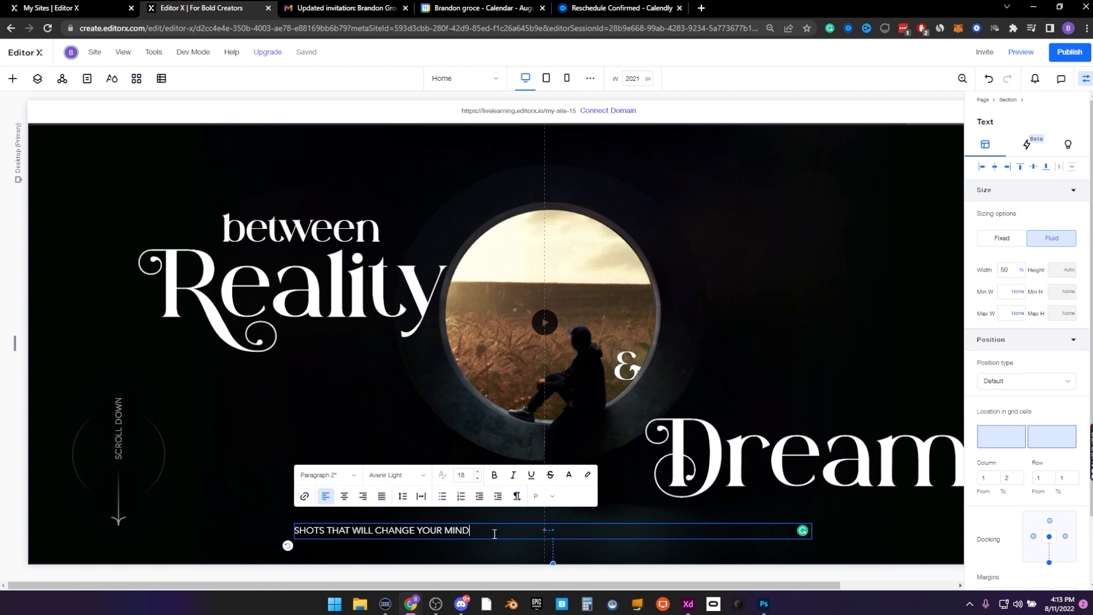
Set the character spacing of the whole tagline to 0.72
{"action": "key", "text": "ctrl+a"}
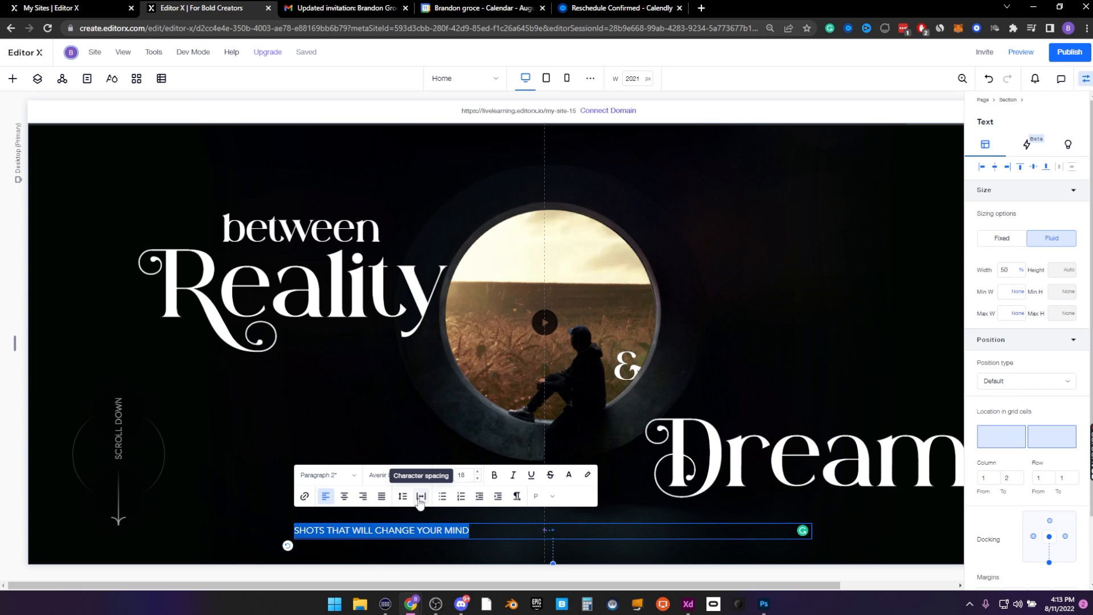
{"action": "left_click", "coordinate": [421, 497]}
{"action": "left_click_drag", "start_coordinate": [581, 568], "coordinate": [608, 564]}
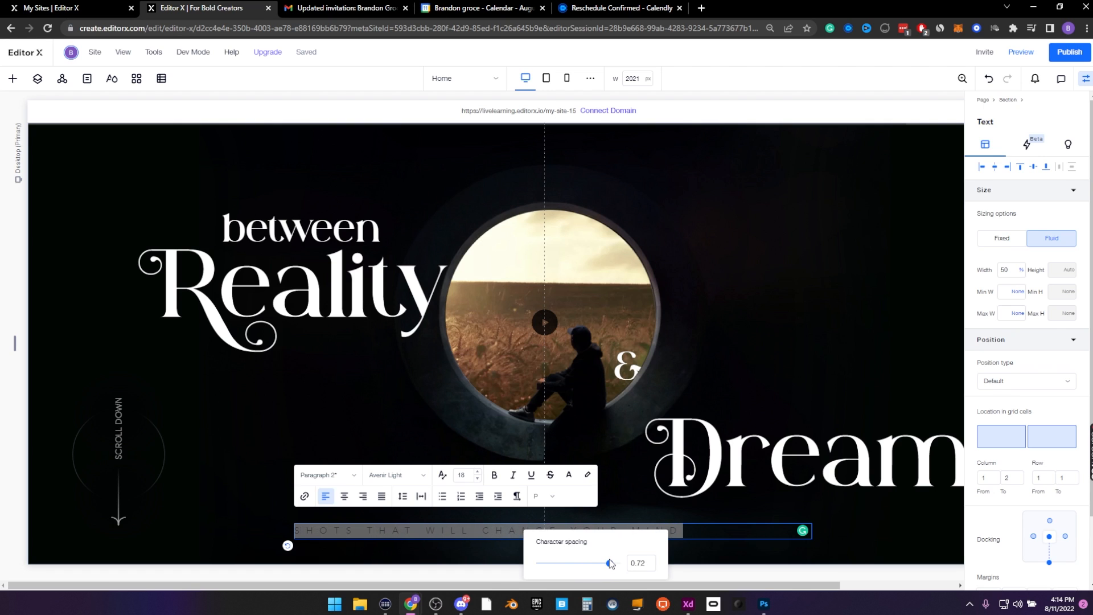
{"action": "left_click", "coordinate": [729, 319]}
Set the tagline's width to max-content and centre it horizontally in the section
{"action": "left_click", "coordinate": [637, 531]}
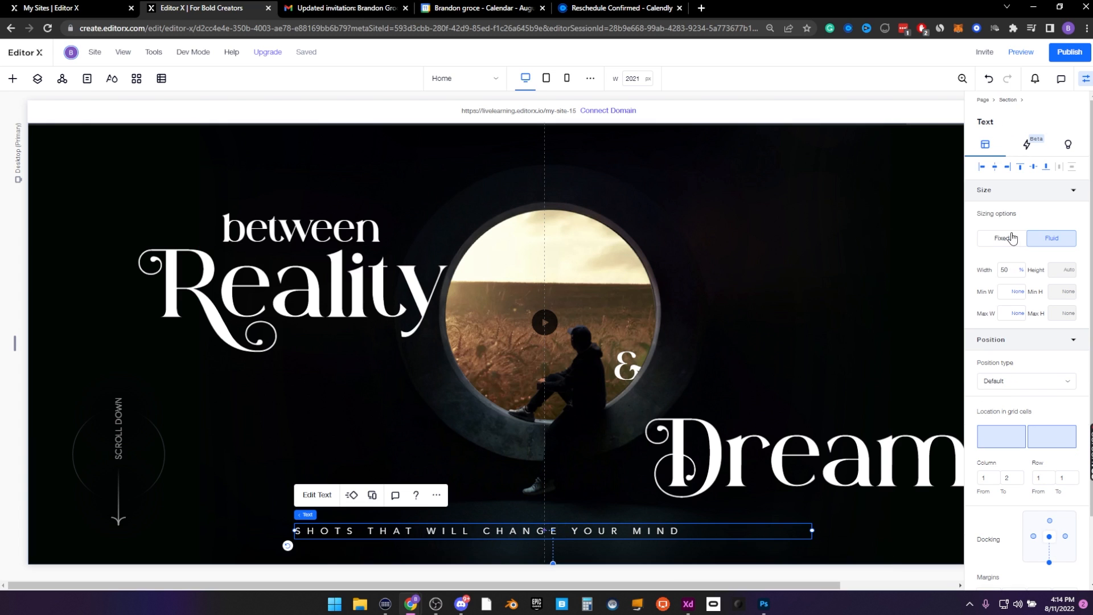
{"action": "left_click_drag", "start_coordinate": [812, 531], "coordinate": [702, 530]}
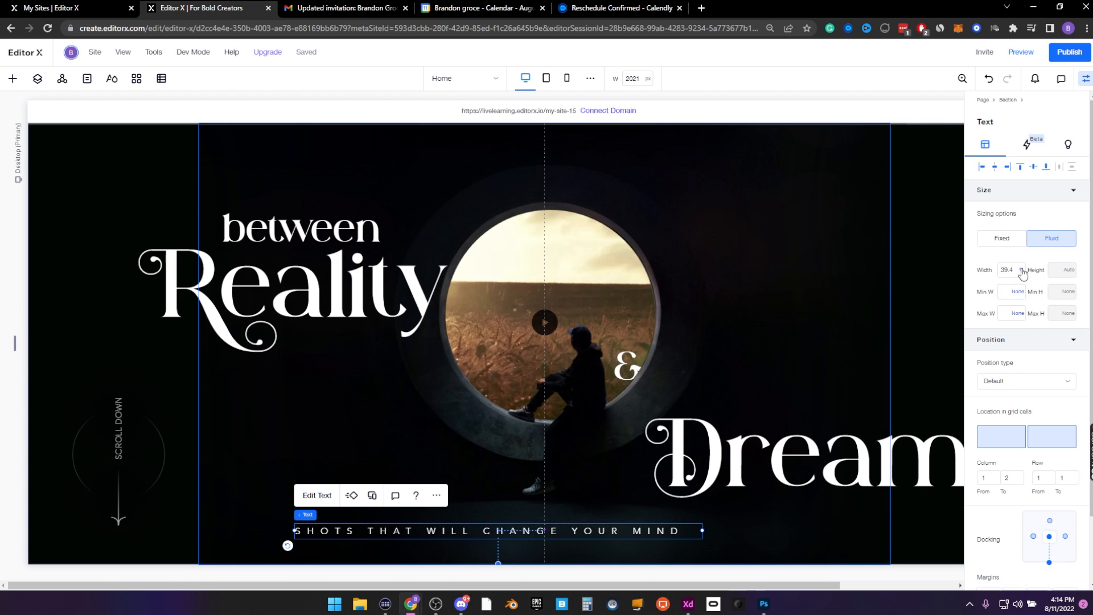
{"action": "left_click", "coordinate": [1020, 270]}
{"action": "left_click", "coordinate": [948, 363]}
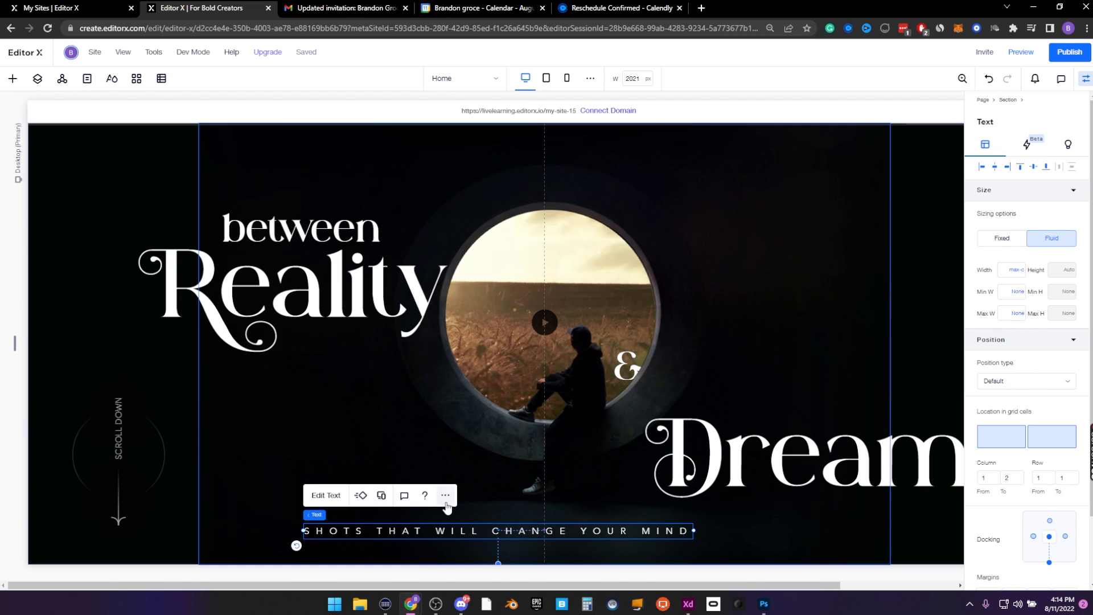
{"action": "left_click", "coordinate": [995, 167]}
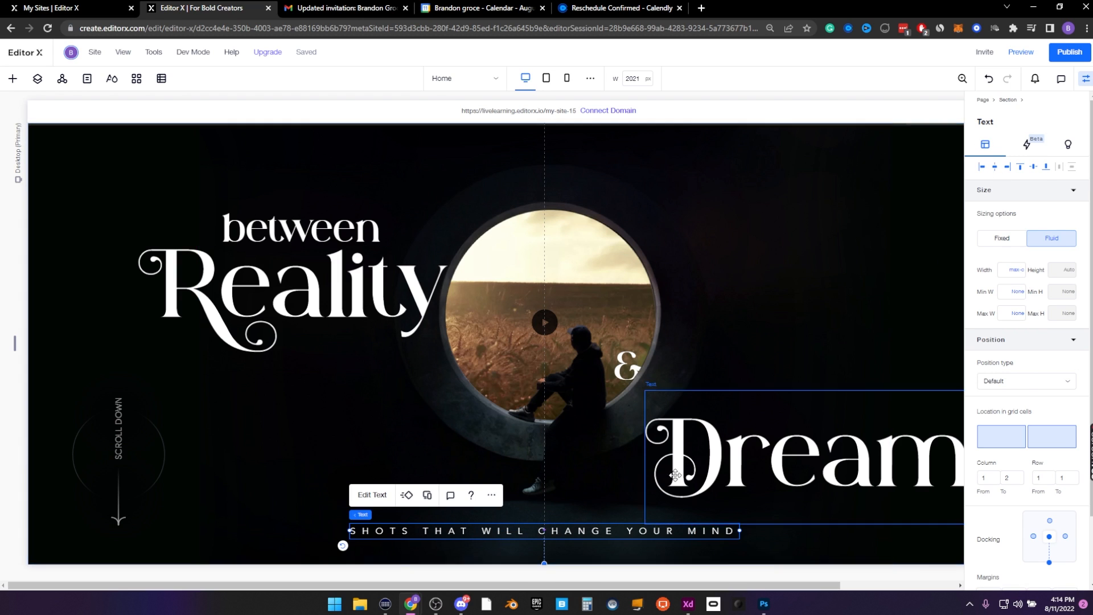
Change the tagline's font to Product Sans
{"action": "left_click", "coordinate": [378, 493]}
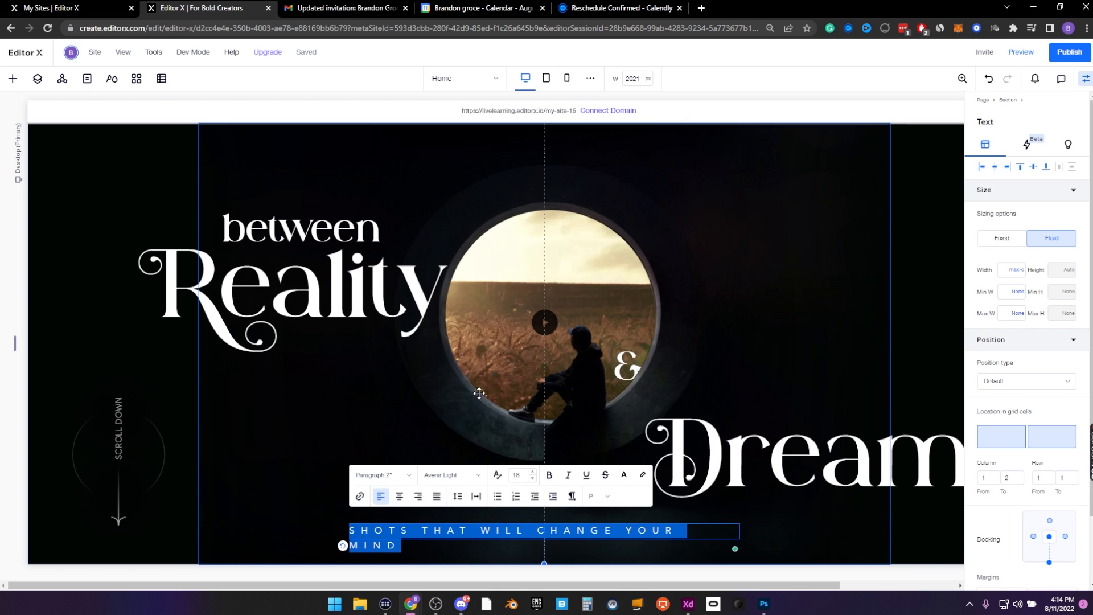
{"action": "left_click", "coordinate": [450, 477]}
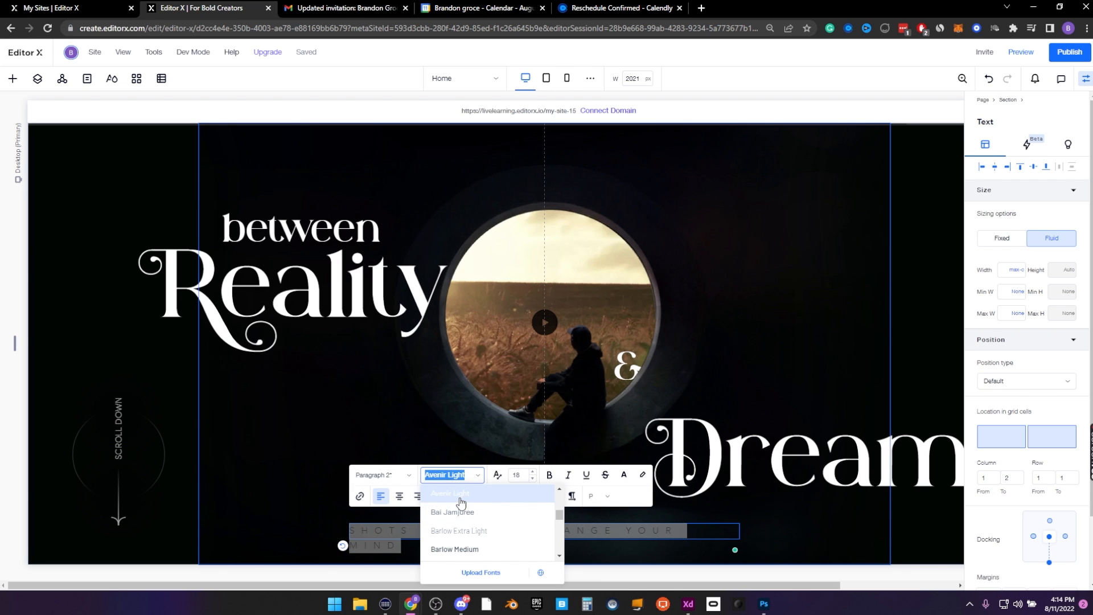
{"action": "type", "text": "Product Sans"}
{"action": "left_click", "coordinate": [462, 500]}
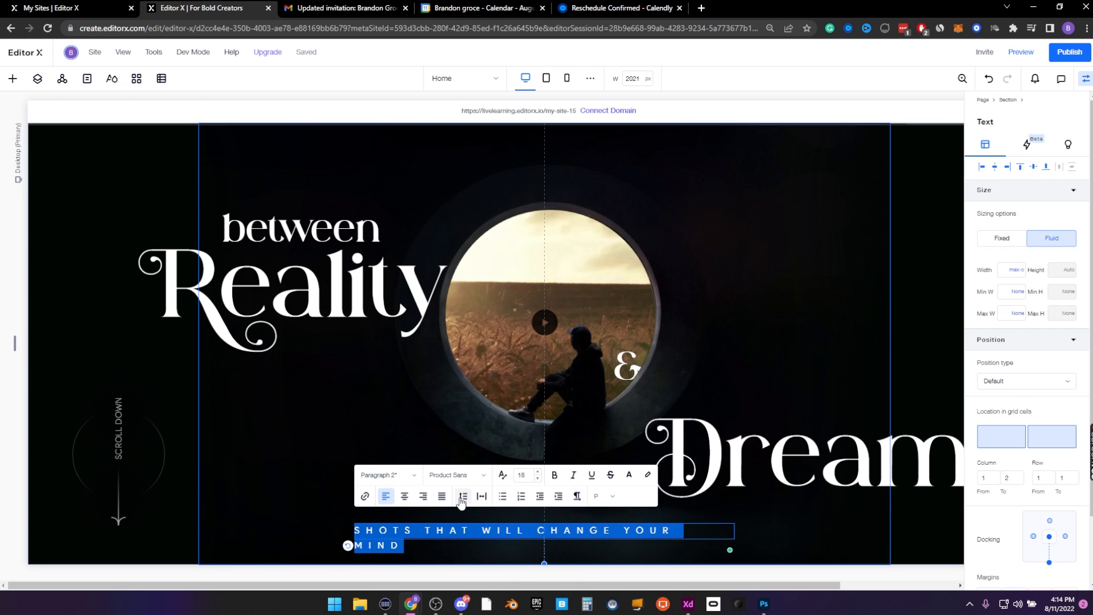
{"action": "key", "text": "Escape"}
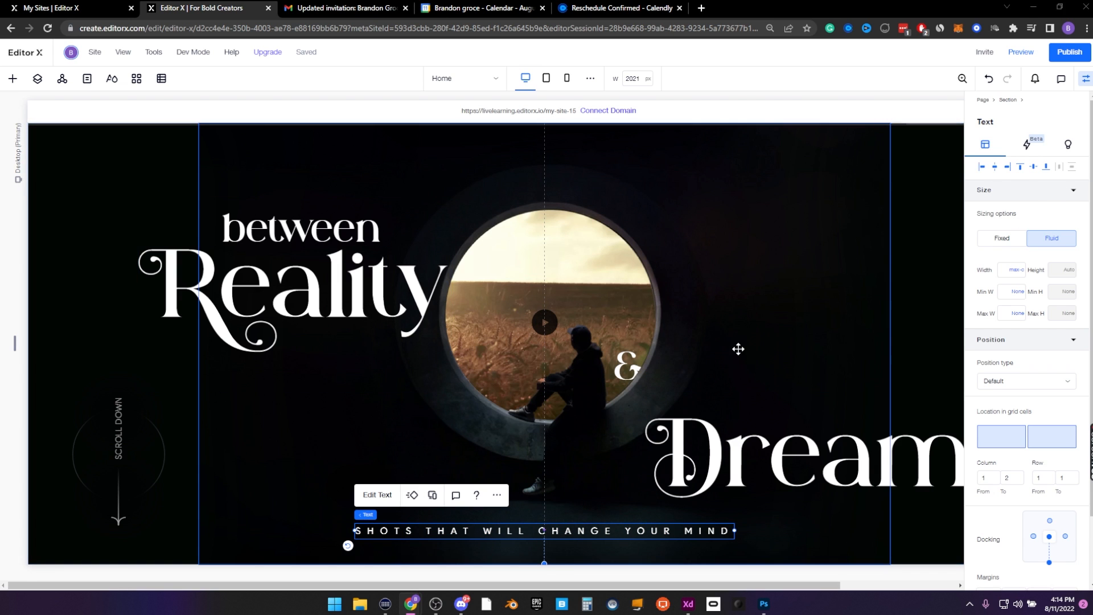
Switch to Adobe XD and copy the tagline's fill colour hex value, 888888
{"action": "key", "text": "alt+Tab"}
{"action": "key", "text": "Escape"}
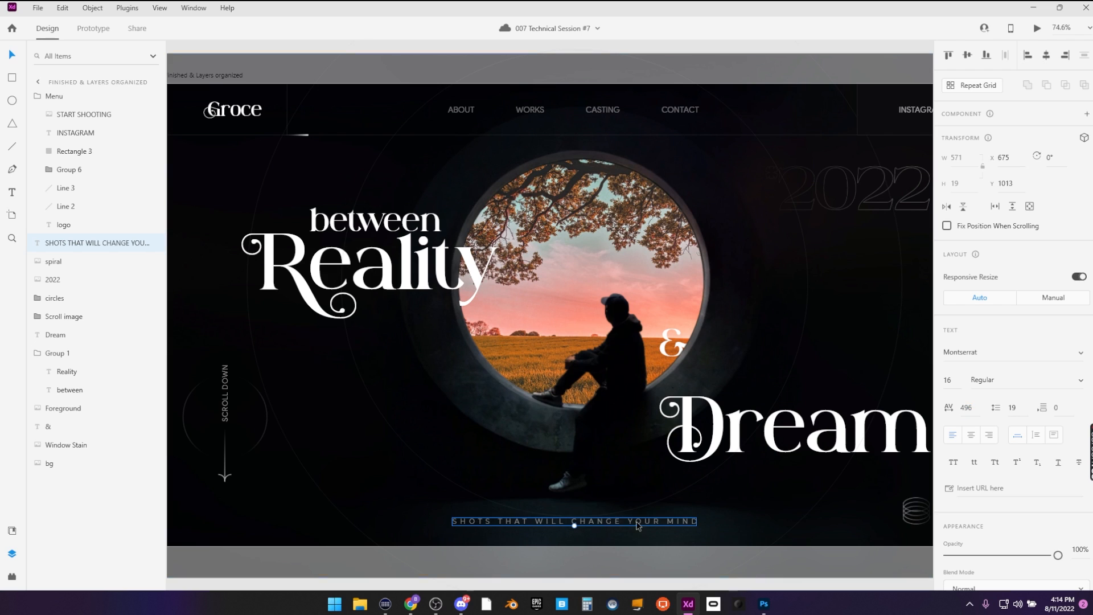
{"action": "scroll", "coordinate": [974, 414], "scroll_direction": "down", "scroll_amount": 4}
{"action": "left_click", "coordinate": [971, 396]}
{"action": "key", "text": "ctrl+c"}
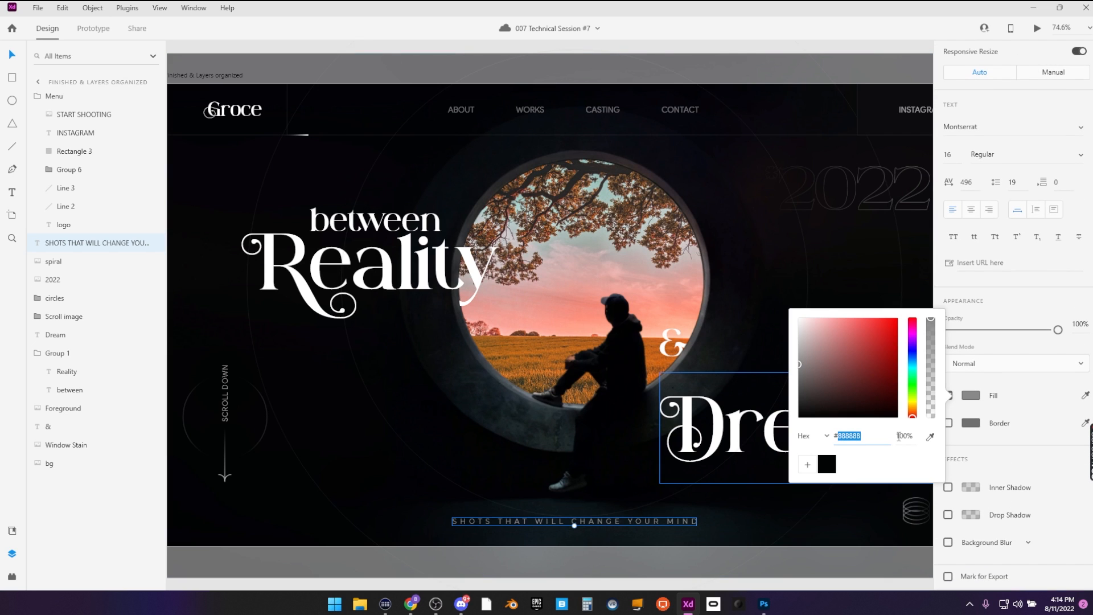
Back in Editor X, change the second action colour of the site colour styles to #888888
{"action": "key", "text": "alt+Tab"}
{"action": "left_click", "coordinate": [376, 495]}
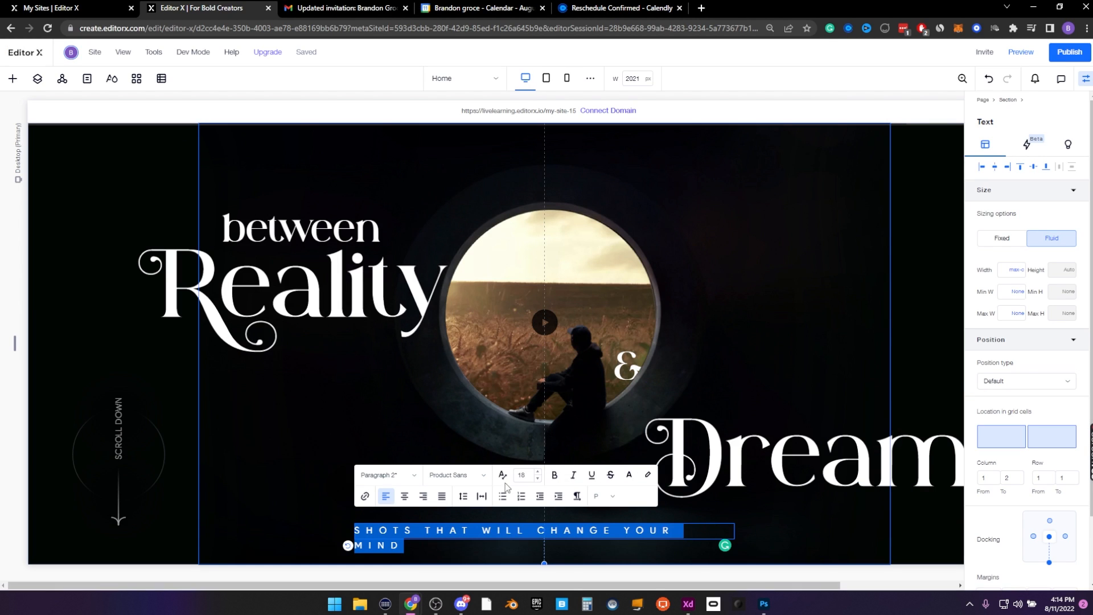
{"action": "left_click", "coordinate": [630, 476]}
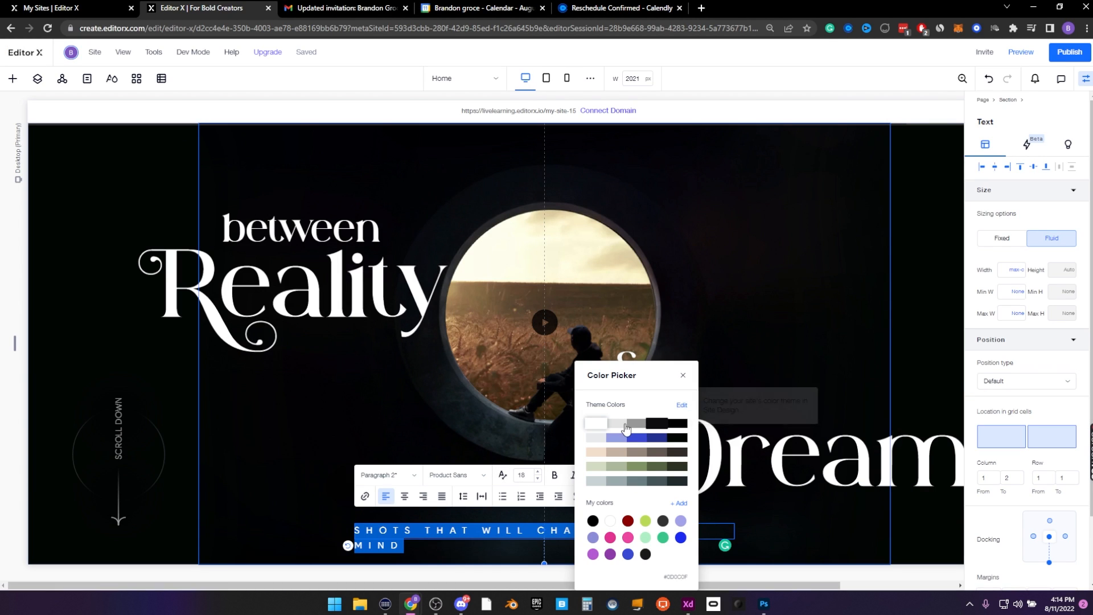
{"action": "left_click", "coordinate": [683, 406]}
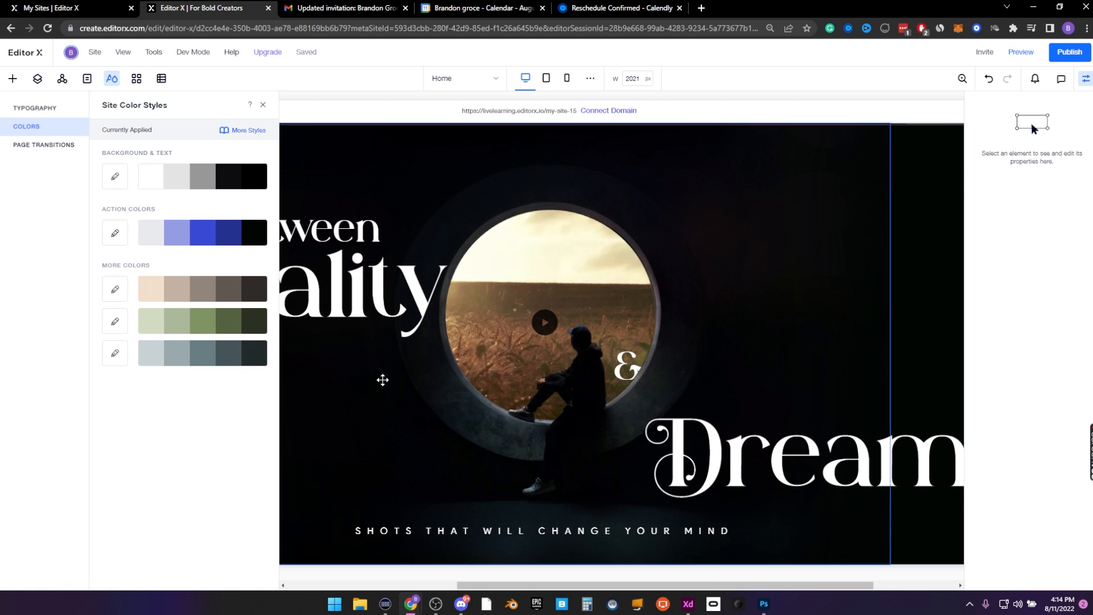
{"action": "left_click", "coordinate": [177, 233]}
{"action": "left_click", "coordinate": [335, 340]}
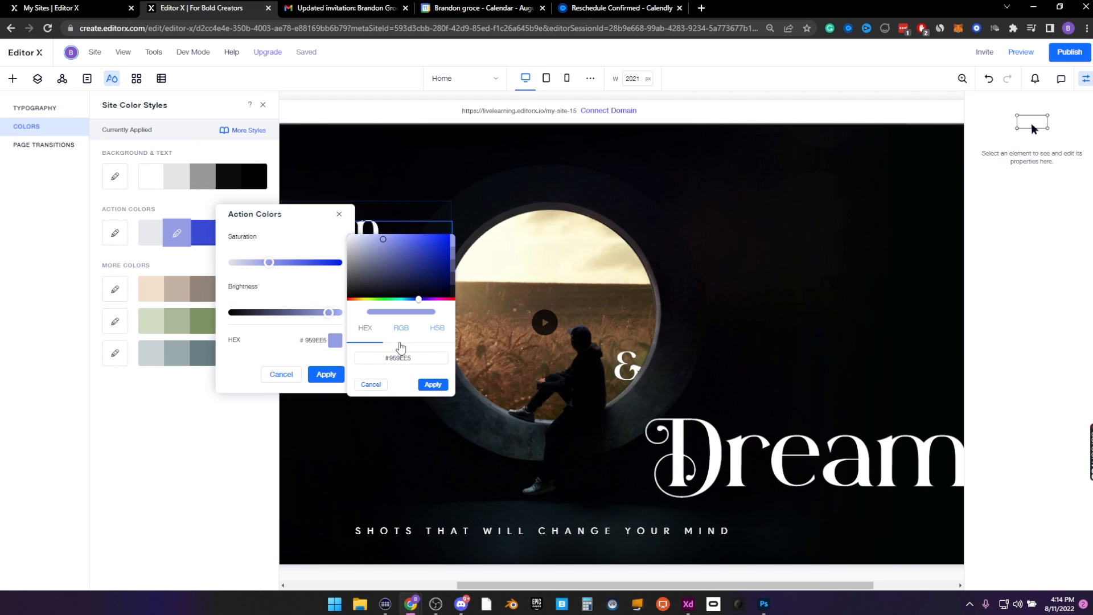
{"action": "double_click", "coordinate": [400, 358]}
{"action": "key", "text": "ctrl+v"}
{"action": "left_click", "coordinate": [432, 384]}
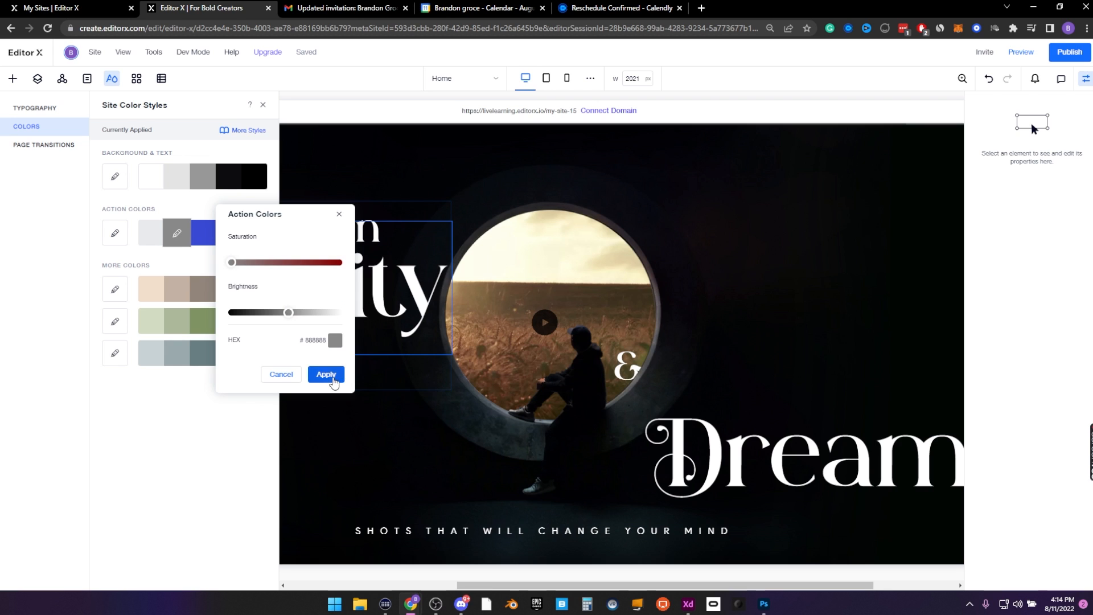
{"action": "left_click", "coordinate": [333, 375]}
Apply the grey #888888 theme colour to the whole tagline text
{"action": "left_click", "coordinate": [515, 533]}
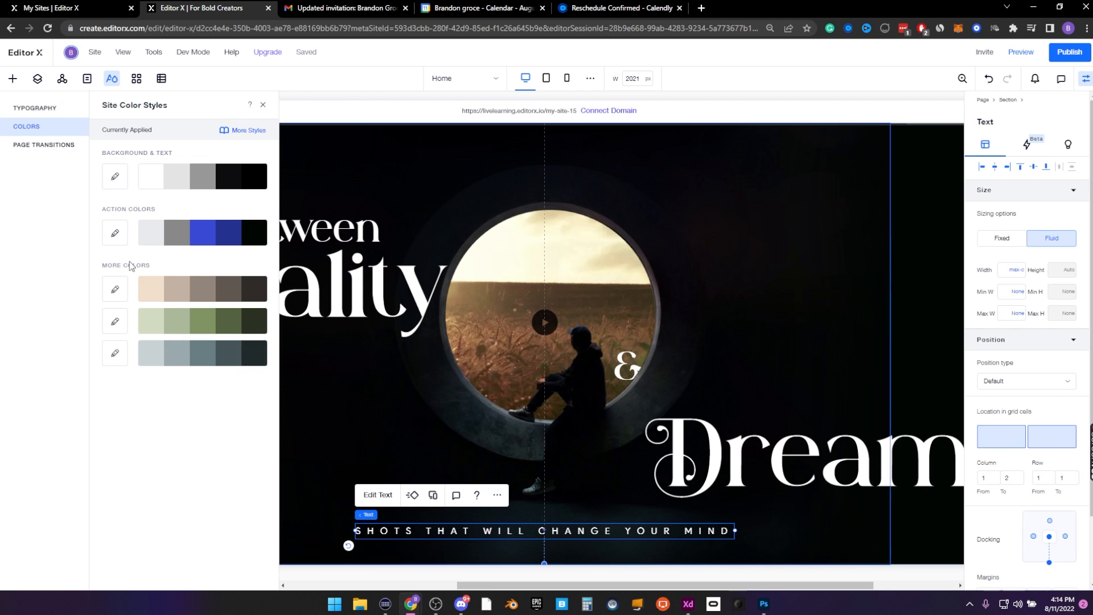
{"action": "double_click", "coordinate": [547, 530]}
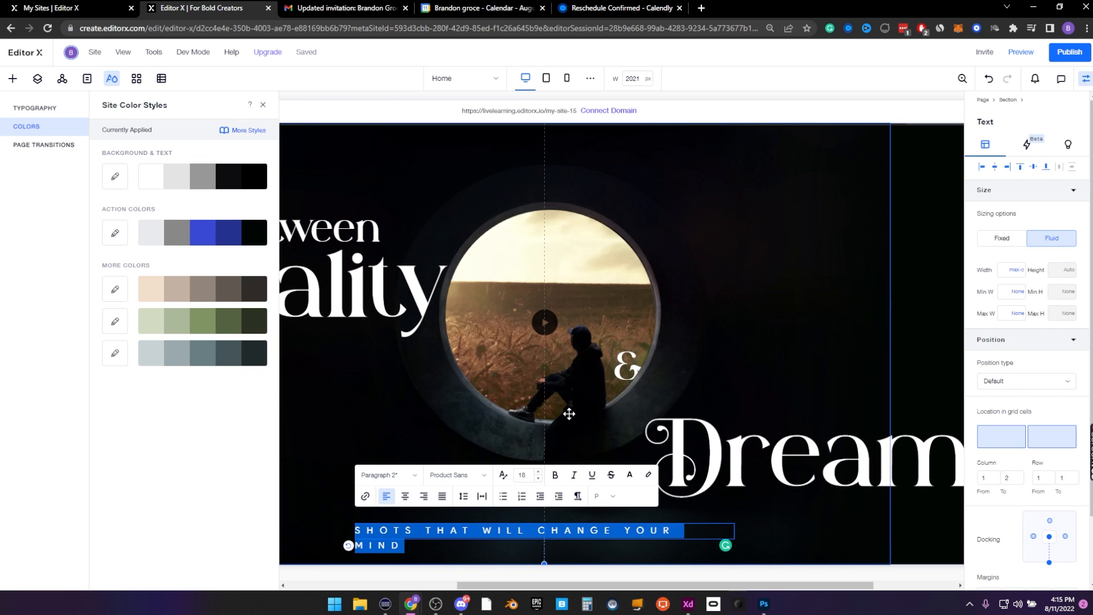
{"action": "left_click", "coordinate": [631, 478]}
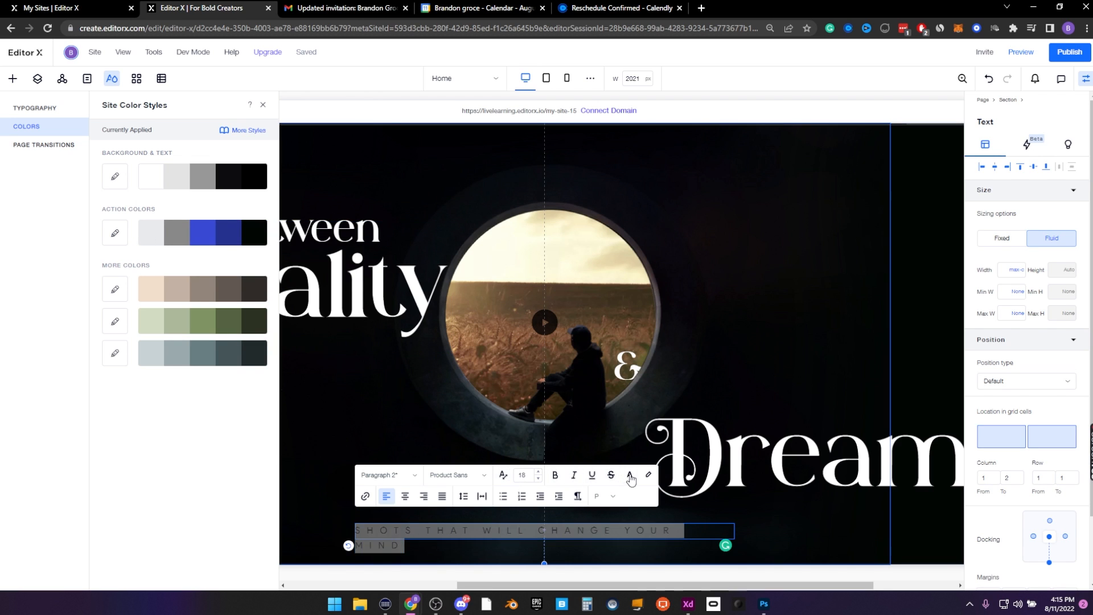
{"action": "left_click", "coordinate": [820, 291]}
Set the header menu's regular text colour to the #888888 theme grey
{"action": "left_click", "coordinate": [372, 148]}
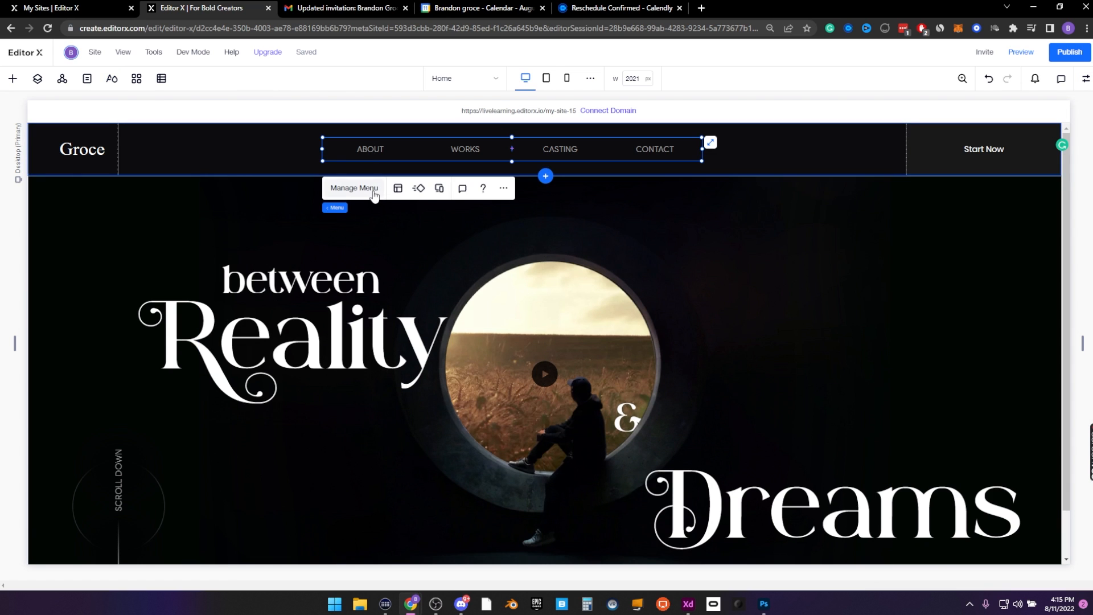
{"action": "left_click", "coordinate": [373, 190]}
{"action": "left_click", "coordinate": [911, 226]}
{"action": "left_click", "coordinate": [633, 154]}
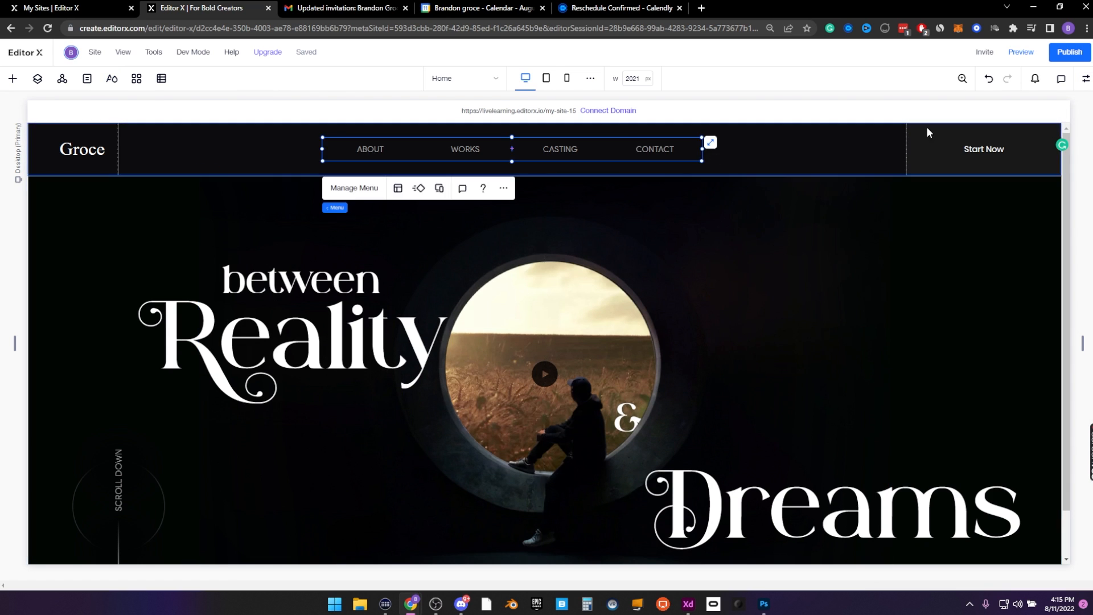
{"action": "left_click", "coordinate": [1085, 78]}
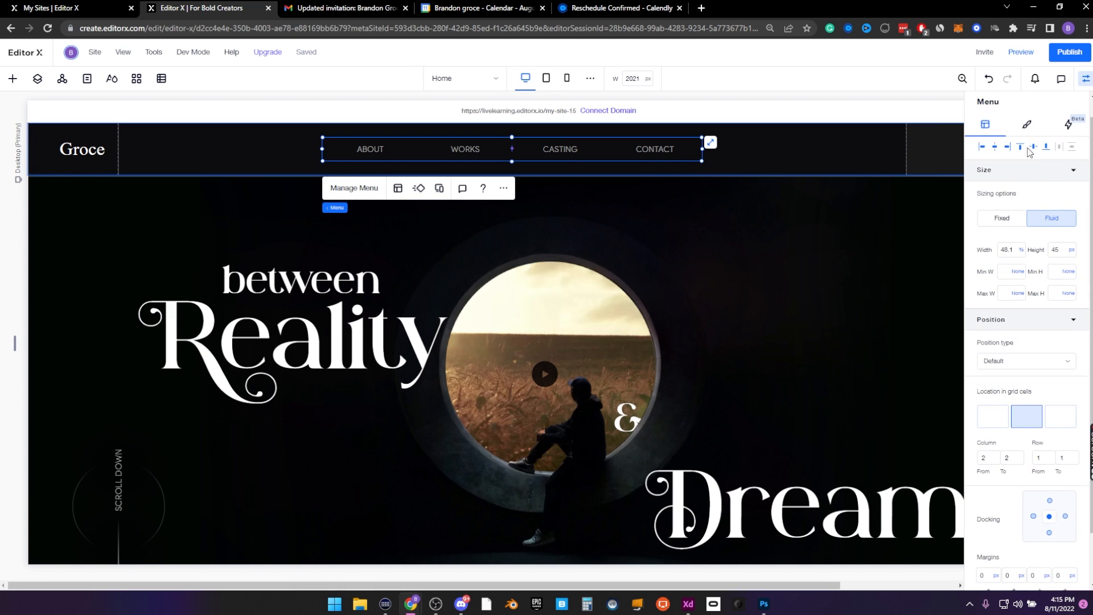
{"action": "left_click", "coordinate": [1031, 153]}
{"action": "left_click", "coordinate": [977, 268]}
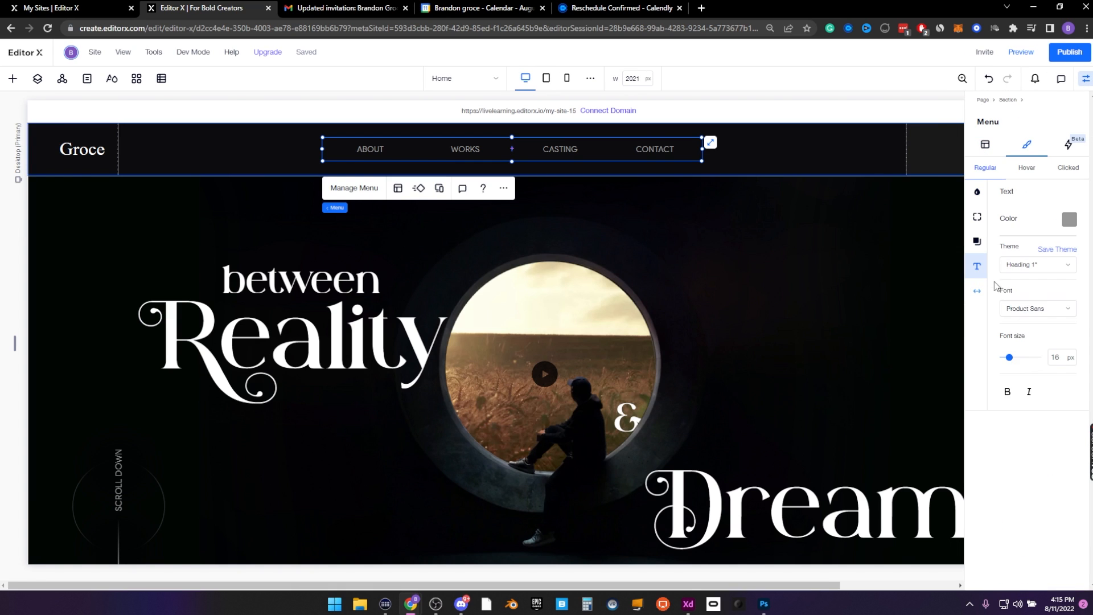
{"action": "left_click", "coordinate": [1070, 220]}
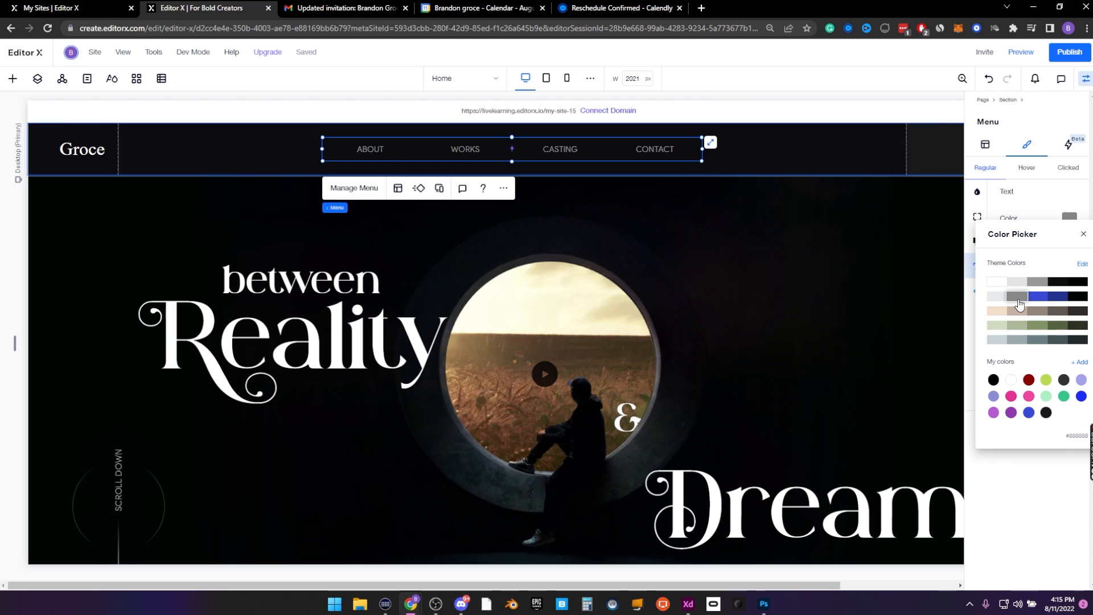
{"action": "left_click", "coordinate": [1017, 281]}
{"action": "left_click", "coordinate": [1085, 80]}
Add a title to the header section and replace its placeholder text with the logo name
{"action": "left_click", "coordinate": [60, 150]}
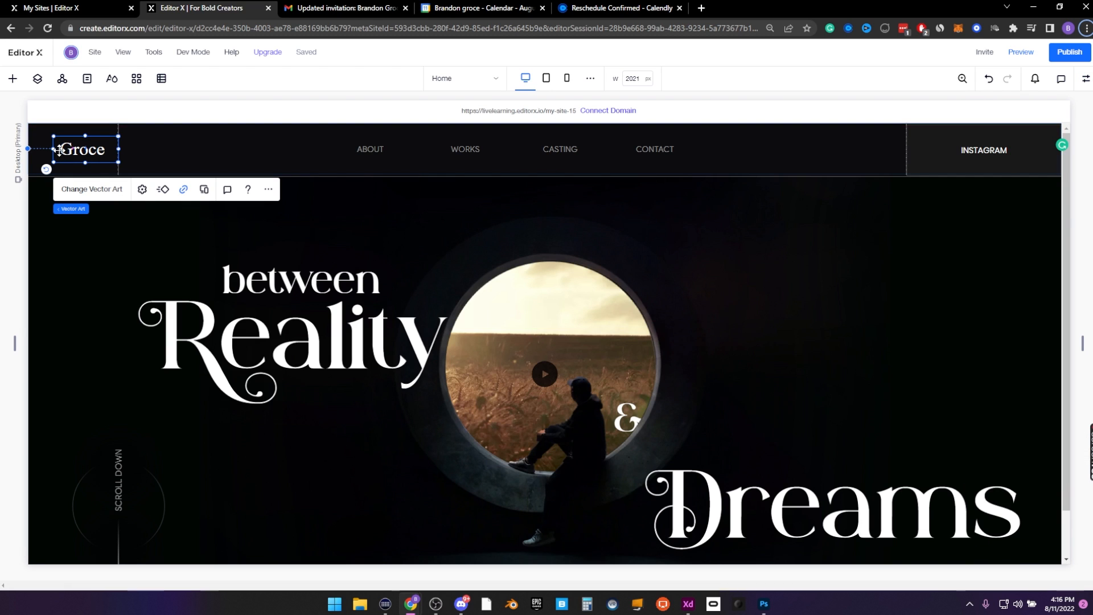
{"action": "right_click", "coordinate": [44, 151]}
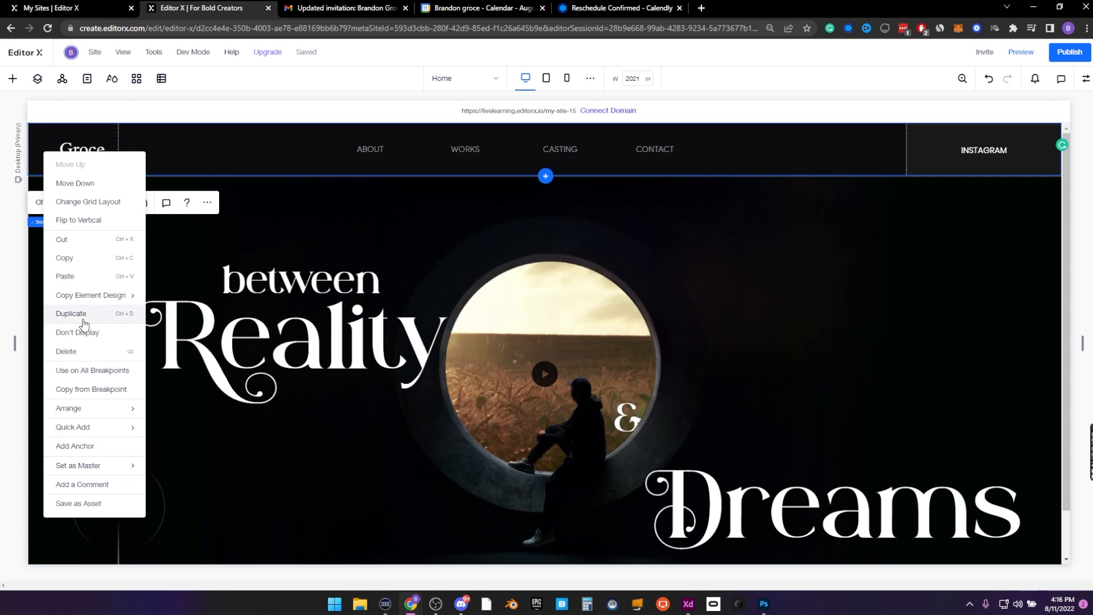
{"action": "mouse_move", "coordinate": [75, 430]}
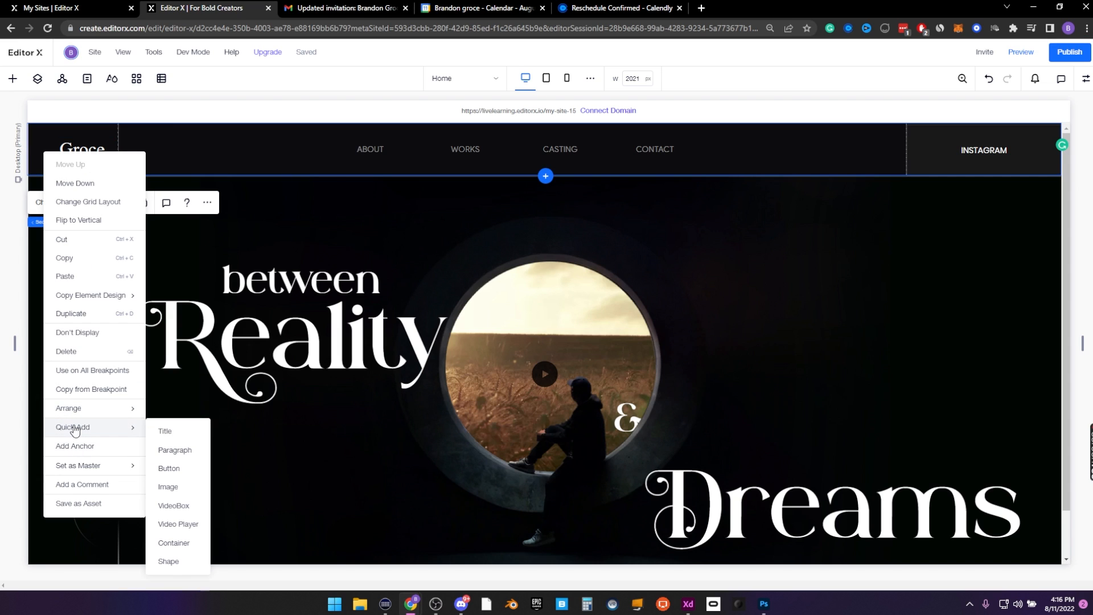
{"action": "left_click", "coordinate": [178, 433]}
{"action": "double_click", "coordinate": [68, 161]}
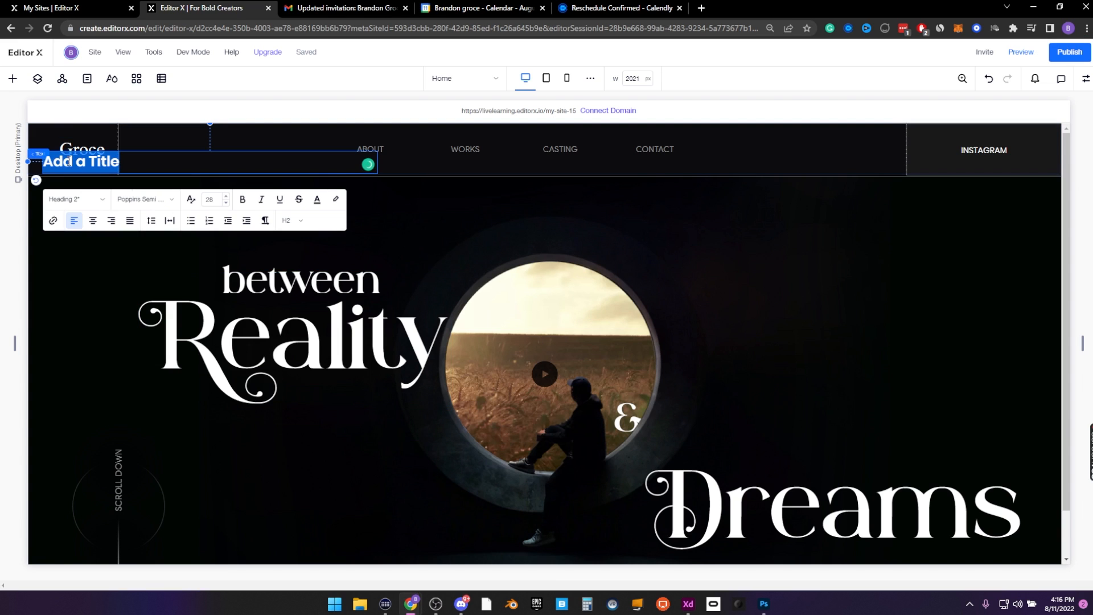
{"action": "type", "text": "Groce"}
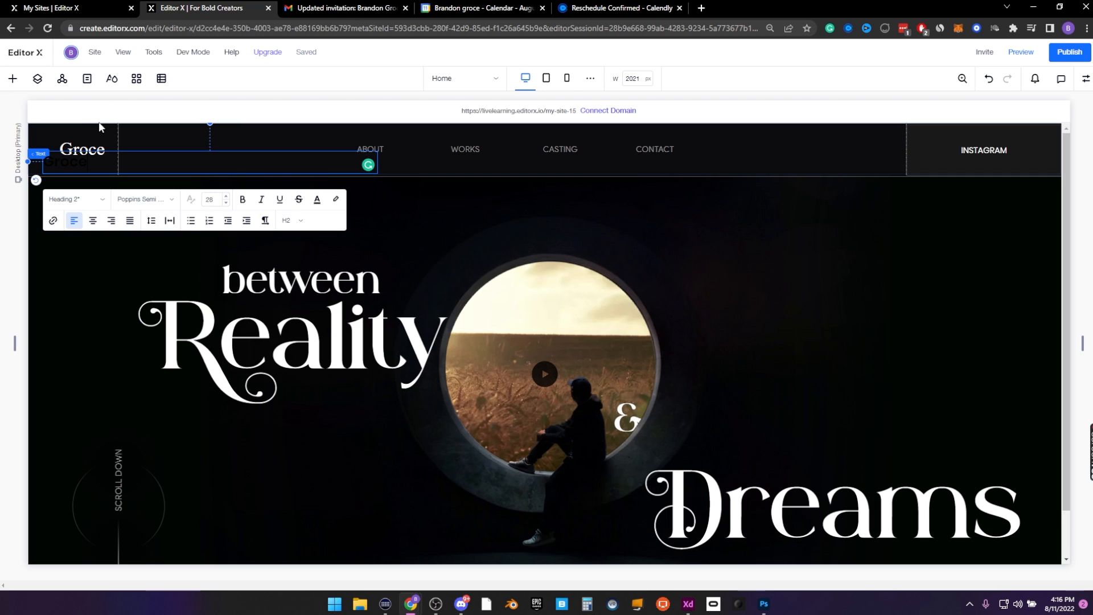
{"action": "key", "text": "Escape"}
Set the width of the new header title to Max Content
{"action": "left_click", "coordinate": [1086, 78]}
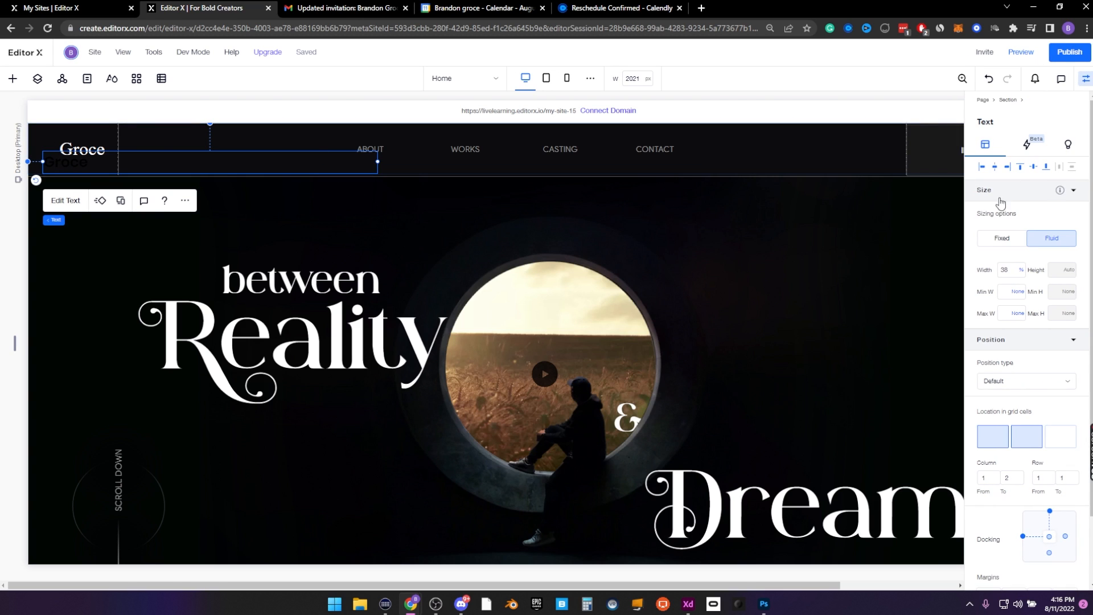
{"action": "left_click", "coordinate": [1023, 273]}
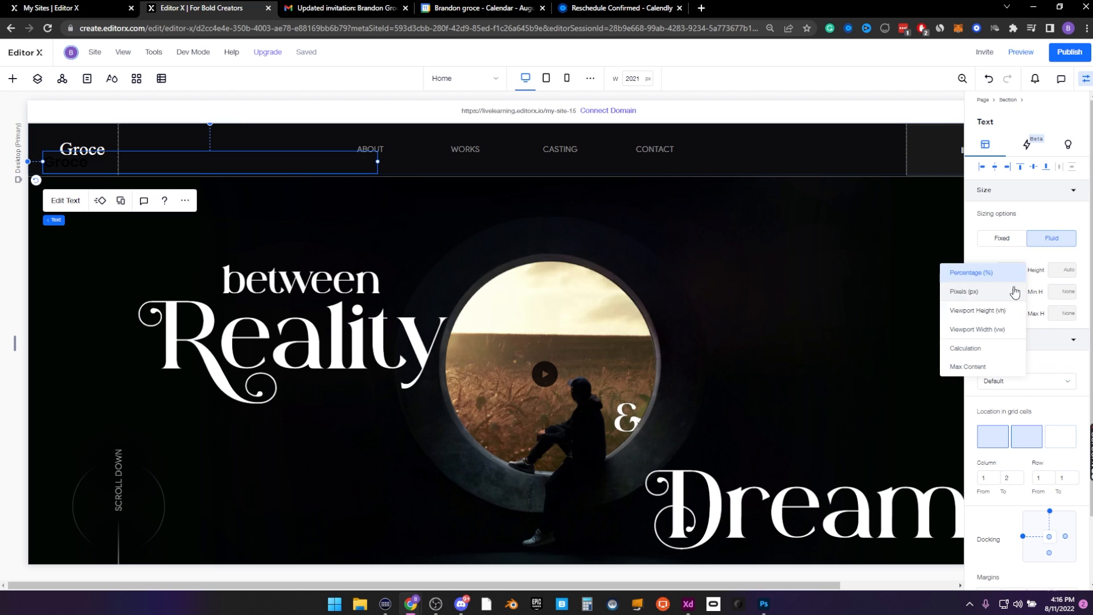
{"action": "left_click", "coordinate": [988, 369]}
Make the header logo text white and change its font to Weird Melone
{"action": "left_click", "coordinate": [61, 200]}
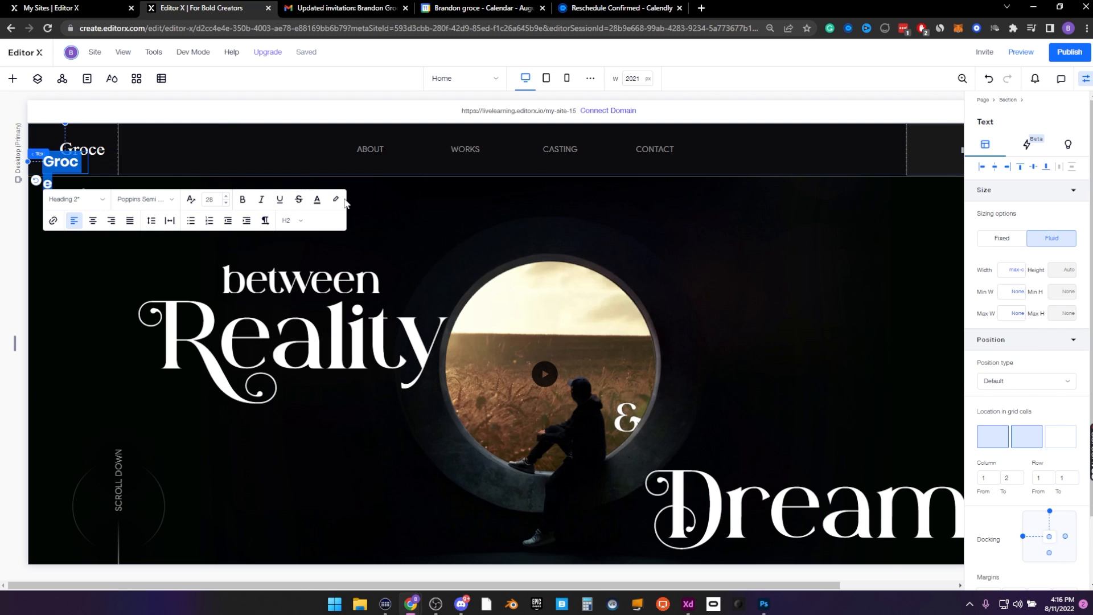
{"action": "left_click", "coordinate": [316, 200]}
{"action": "left_click", "coordinate": [143, 199]}
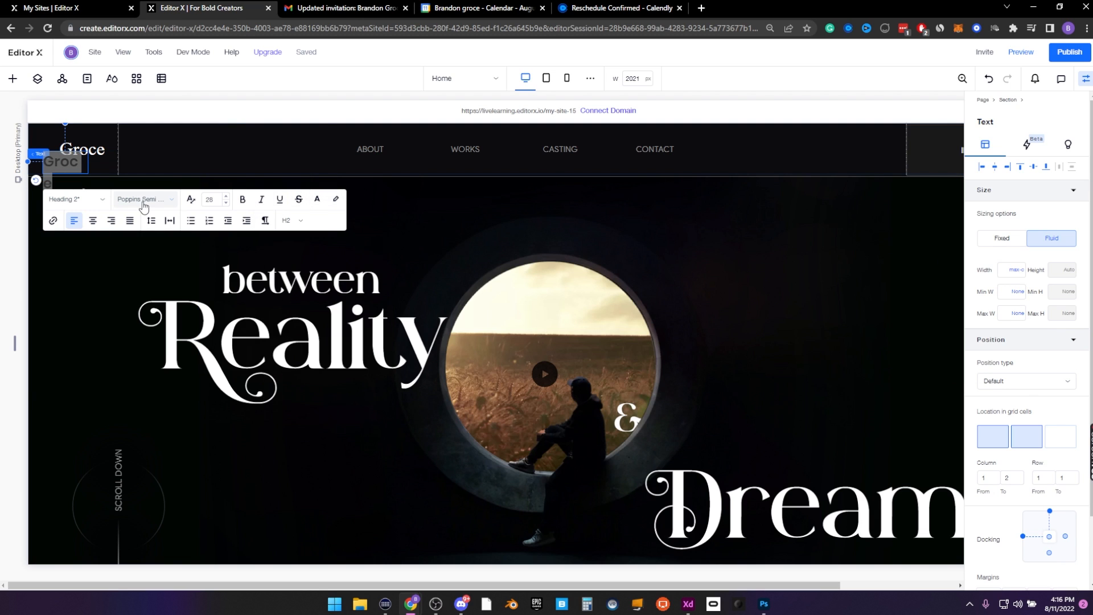
{"action": "scroll", "coordinate": [162, 359], "scroll_direction": "down", "scroll_amount": 3}
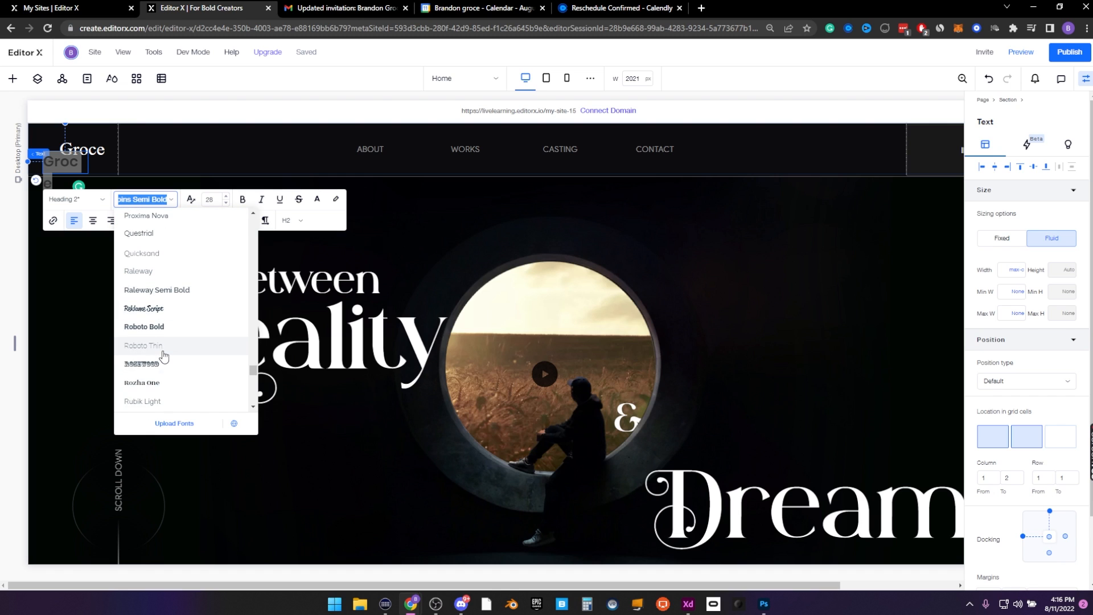
{"action": "scroll", "coordinate": [151, 249], "scroll_direction": "up", "scroll_amount": 15}
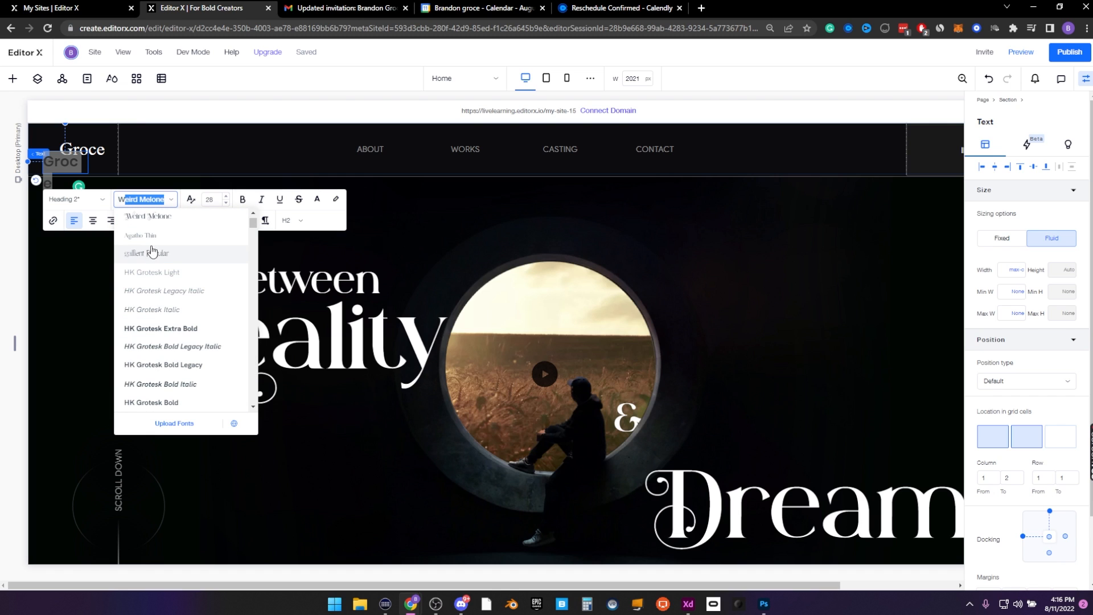
{"action": "left_click", "coordinate": [152, 216]}
{"action": "key", "text": "Escape"}
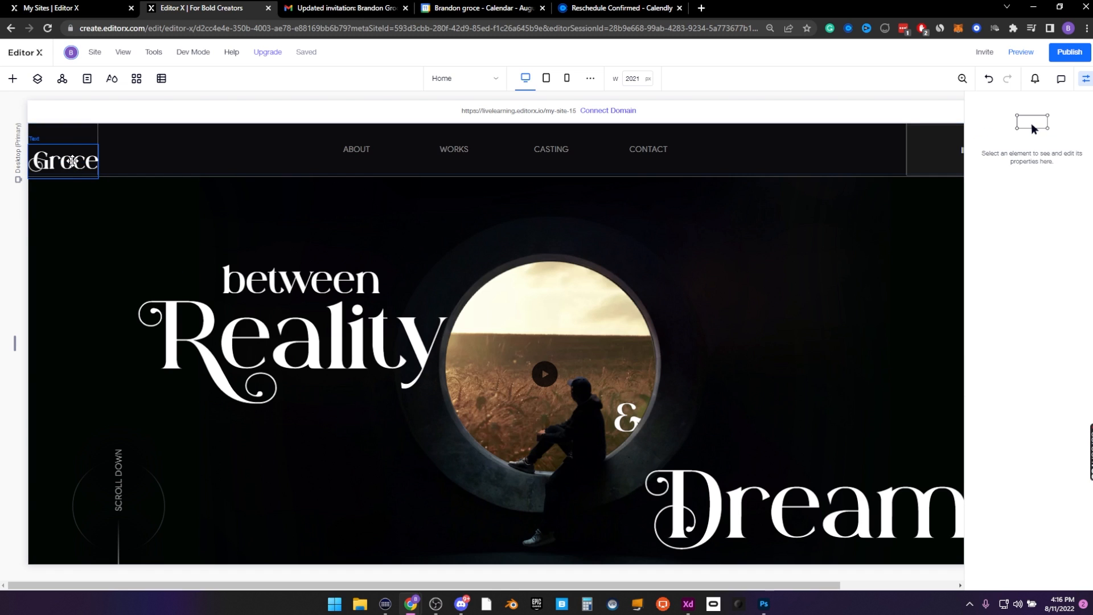
Set the left and right margins of the header logo text to 50 px
{"action": "left_click", "coordinate": [73, 155]}
{"action": "scroll", "coordinate": [1027, 517], "scroll_direction": "down", "scroll_amount": 2}
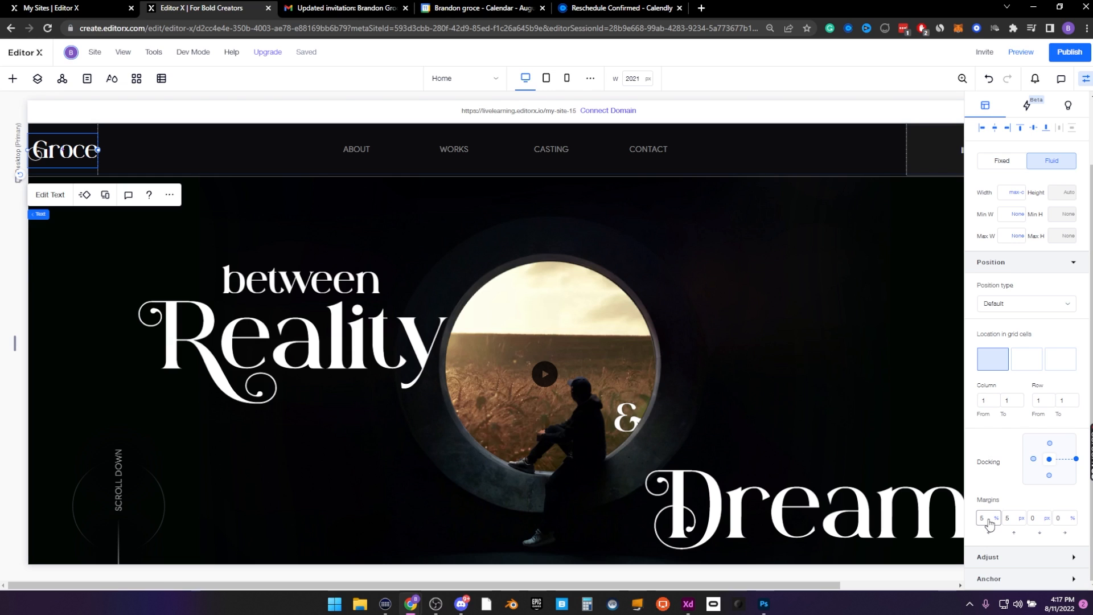
{"action": "type", "text": "x"}
{"action": "key", "text": "Return"}
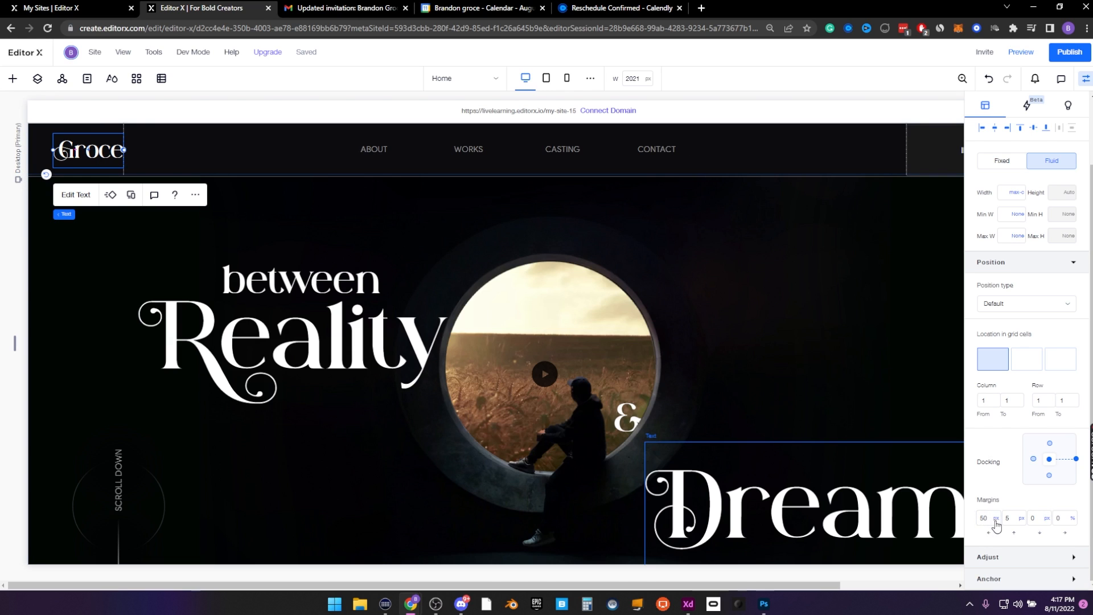
{"action": "left_click", "coordinate": [1062, 518]}
{"action": "type", "text": "50"}
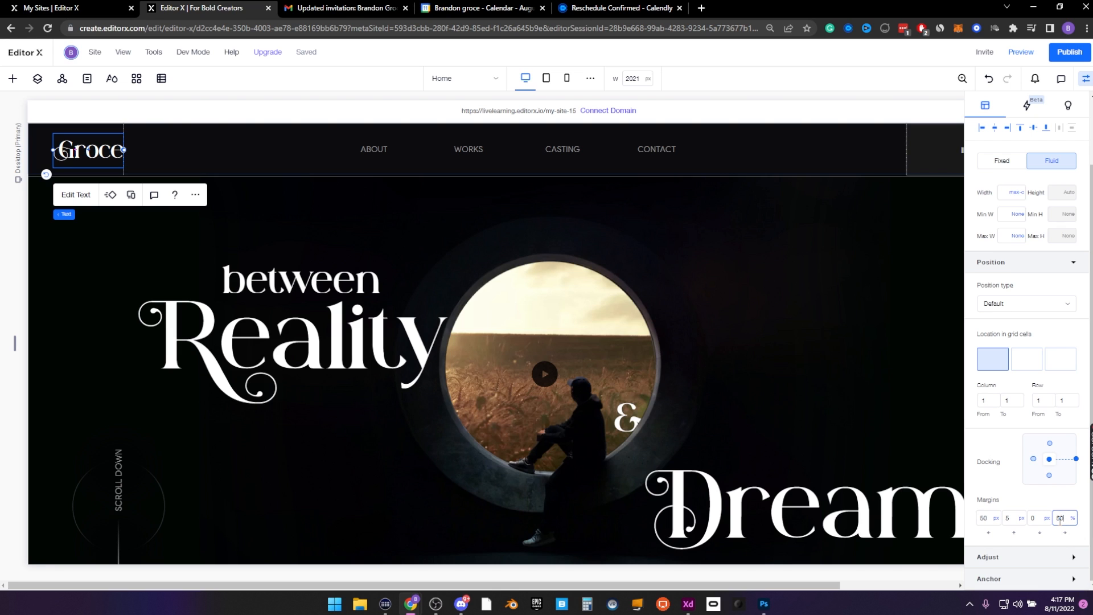
{"action": "left_click", "coordinate": [224, 200]}
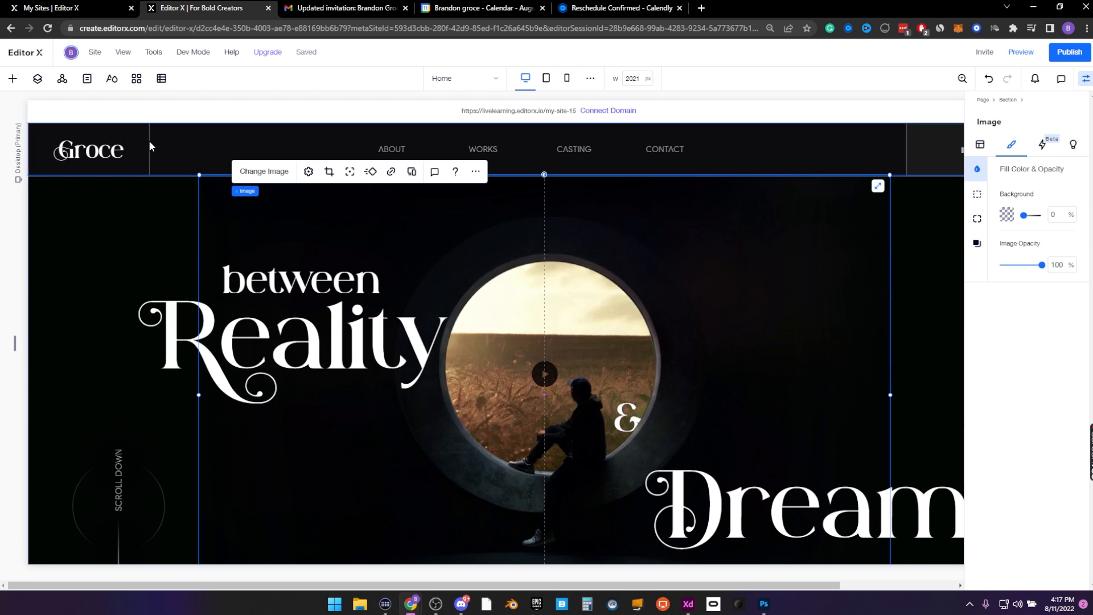
{"action": "left_click", "coordinate": [131, 256]}
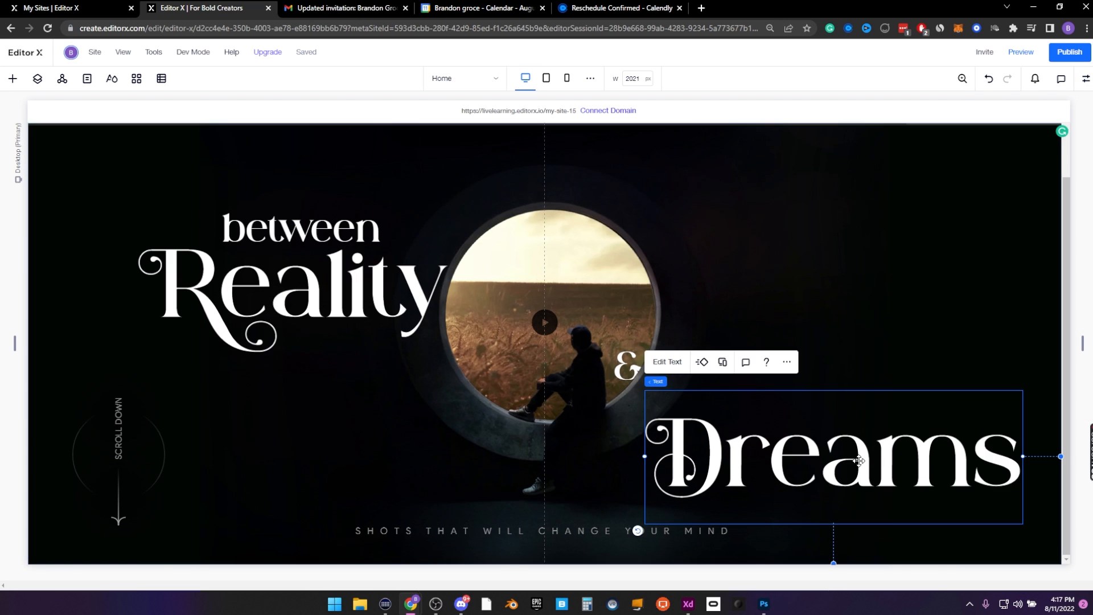
Move the "Dreams" heading slightly up and to the left, closer to the ampersand
{"action": "left_click_drag", "start_coordinate": [857, 460], "coordinate": [811, 427]}
{"action": "left_click", "coordinate": [766, 342]}
{"action": "left_click", "coordinate": [934, 296]}
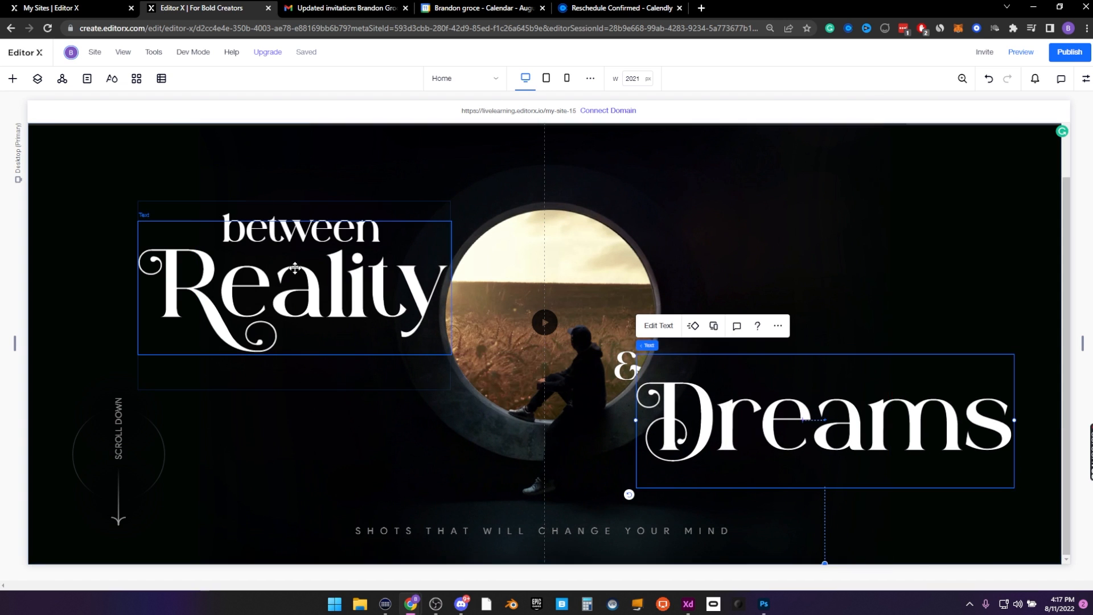
{"action": "left_click", "coordinate": [307, 290]}
Add an image to the hero section and replace the placeholder with spiral.png from the site files
{"action": "left_click", "coordinate": [928, 497]}
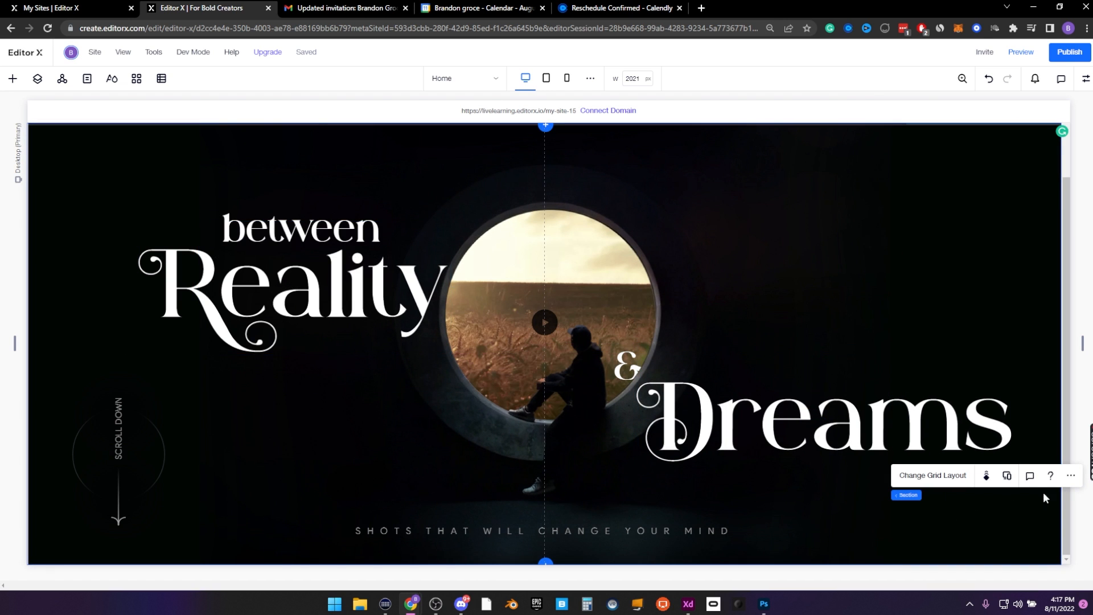
{"action": "left_click", "coordinate": [1071, 475]}
{"action": "mouse_move", "coordinate": [995, 393]}
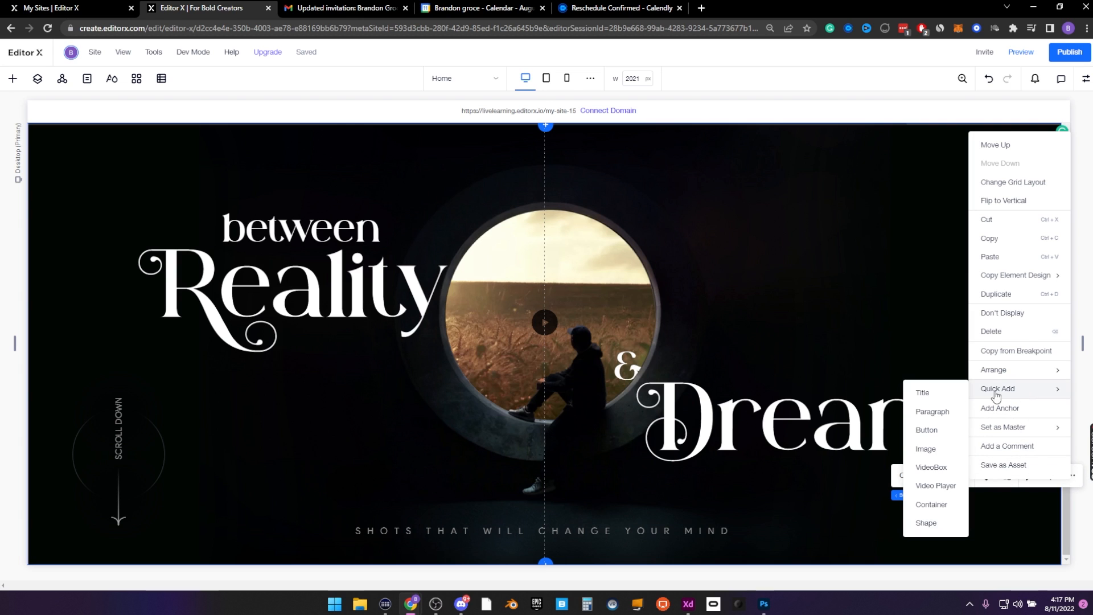
{"action": "left_click", "coordinate": [929, 449]}
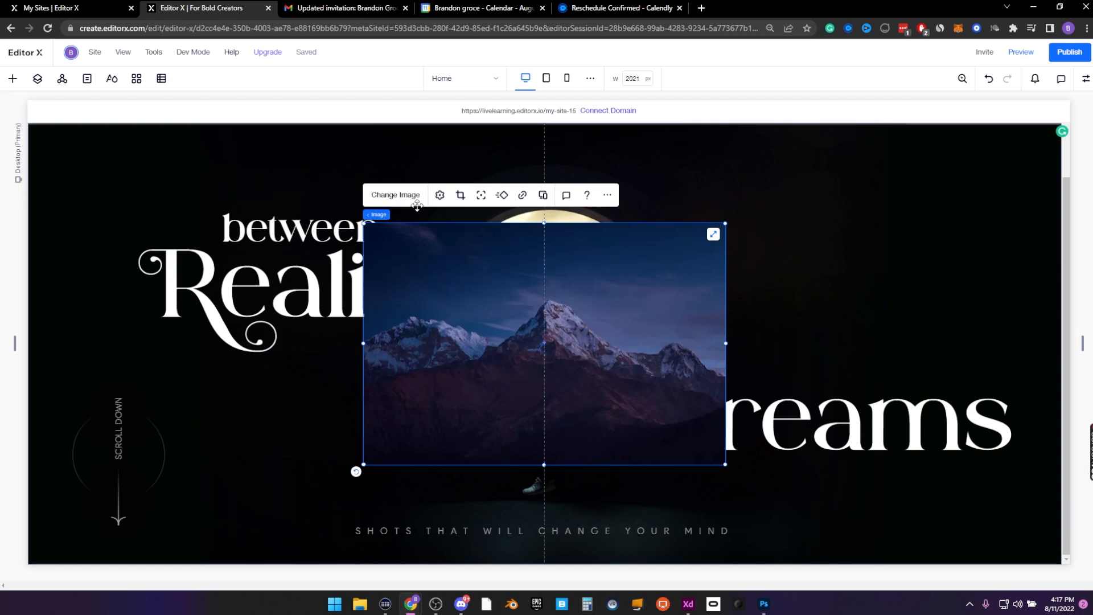
{"action": "left_click", "coordinate": [405, 195]}
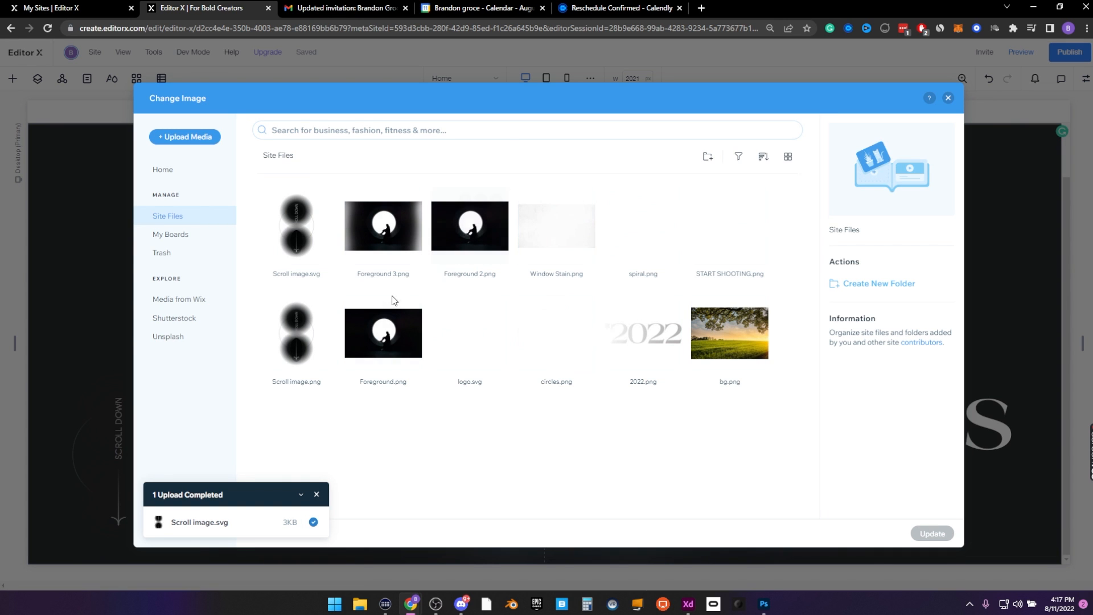
{"action": "left_click", "coordinate": [636, 241]}
{"action": "left_click", "coordinate": [931, 533]}
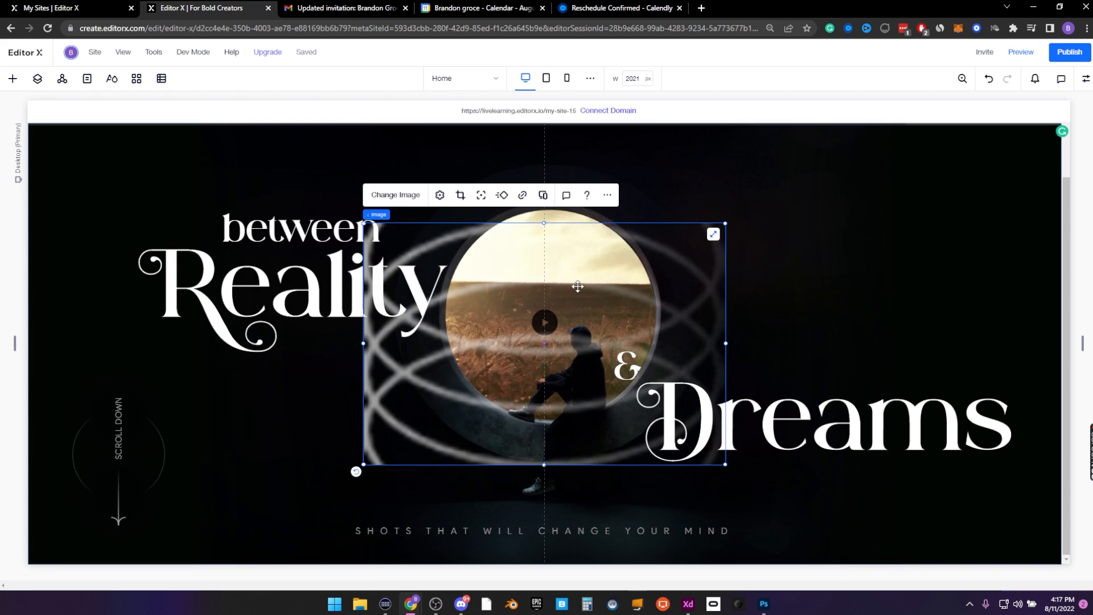
Shrink the spiral image to a small icon and reset it to its original proportions
{"action": "left_click_drag", "start_coordinate": [719, 229], "coordinate": [368, 414]}
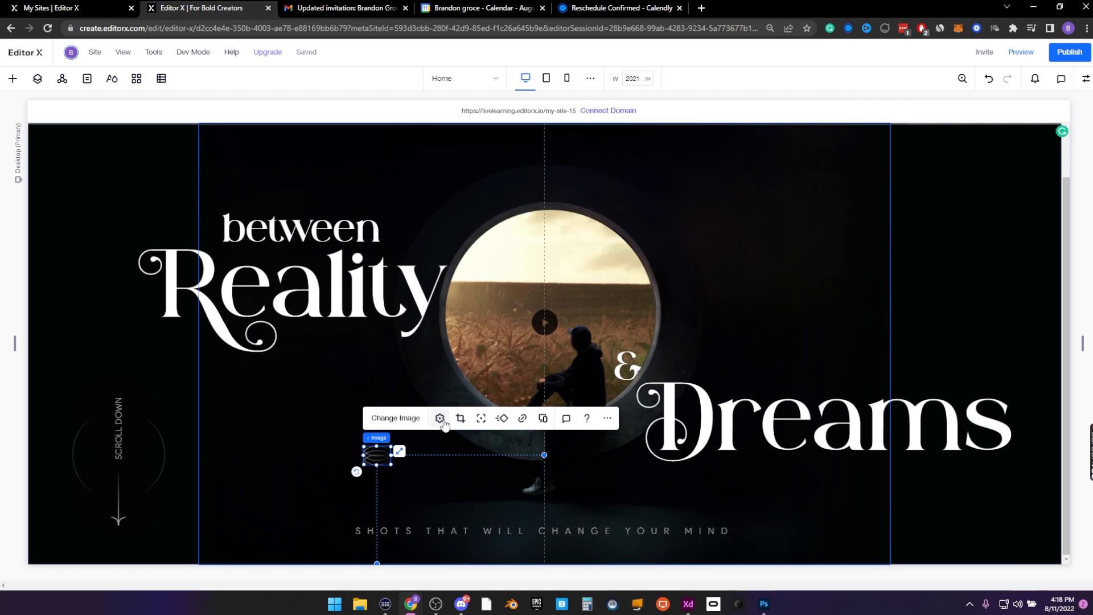
{"action": "left_click", "coordinate": [440, 418]}
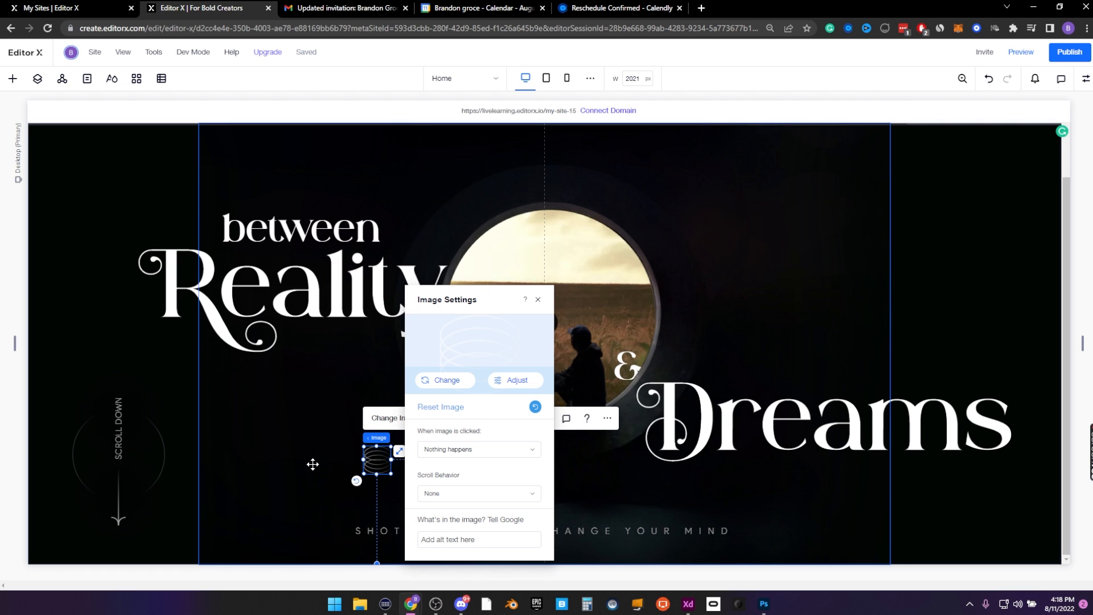
{"action": "left_click", "coordinate": [371, 459]}
Move the spiral icon to the hero's lower-right corner below "Dreams" and size it to about 60 by 60 px
{"action": "left_click_drag", "start_coordinate": [378, 459], "coordinate": [1001, 523]}
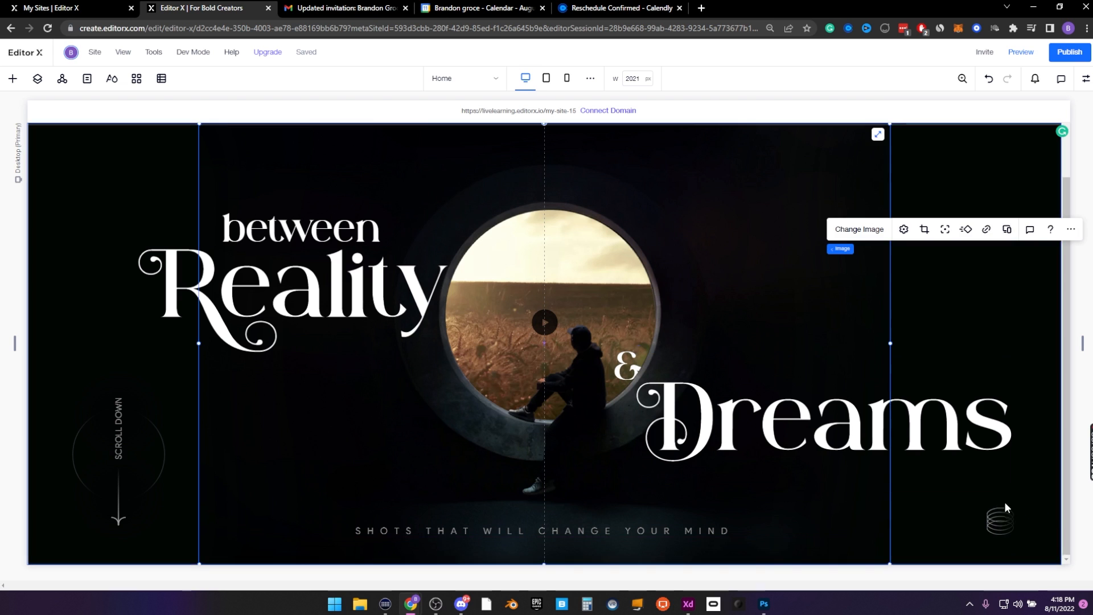
{"action": "left_click", "coordinate": [1006, 507]}
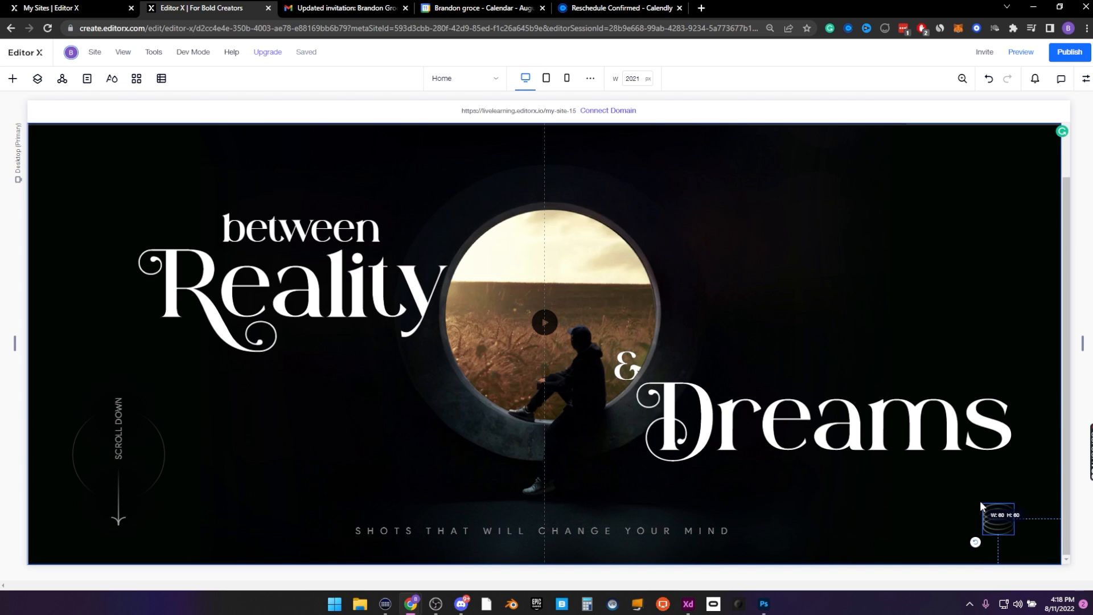
{"action": "left_click", "coordinate": [995, 344]}
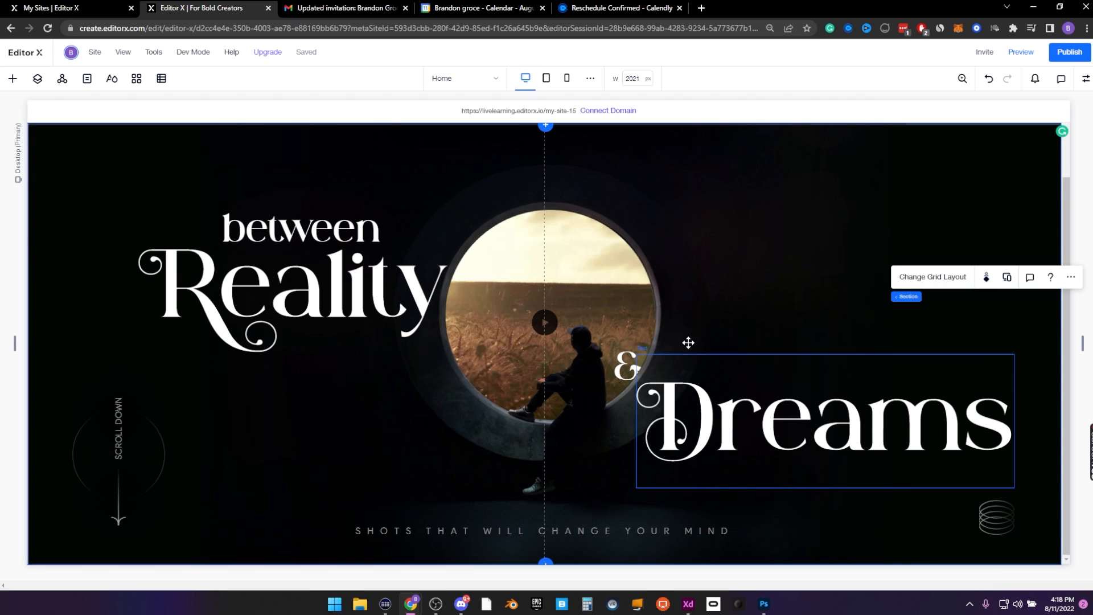
Switch to Adobe XD and examine the 2022 graphic and the large circle outlines in the finished artboard, then return to Editor X
{"action": "scroll", "coordinate": [684, 313], "scroll_direction": "up", "scroll_amount": 2}
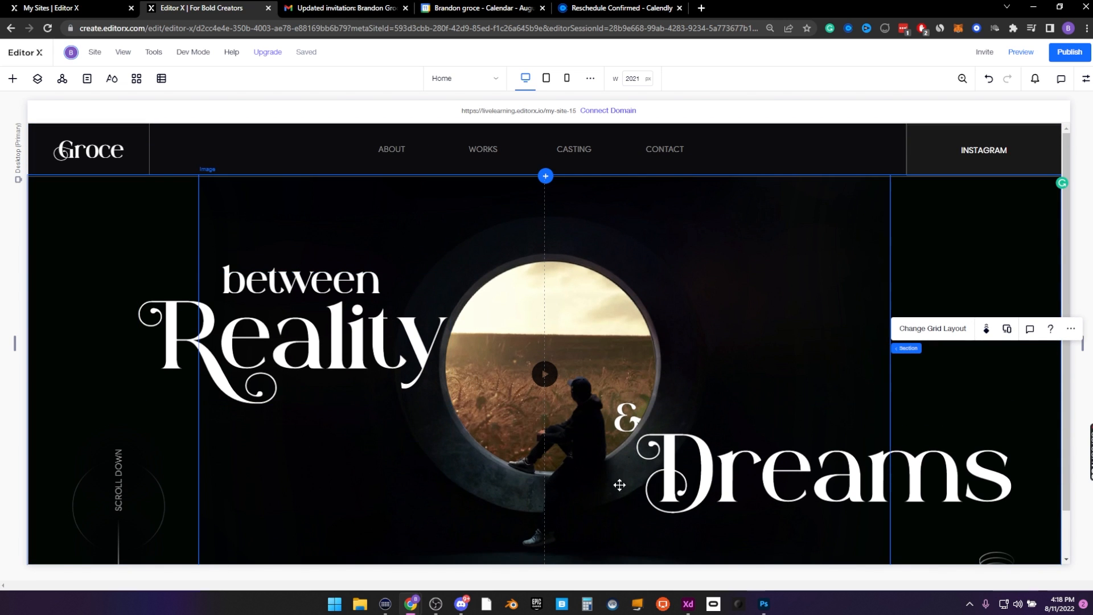
{"action": "left_click", "coordinate": [689, 604]}
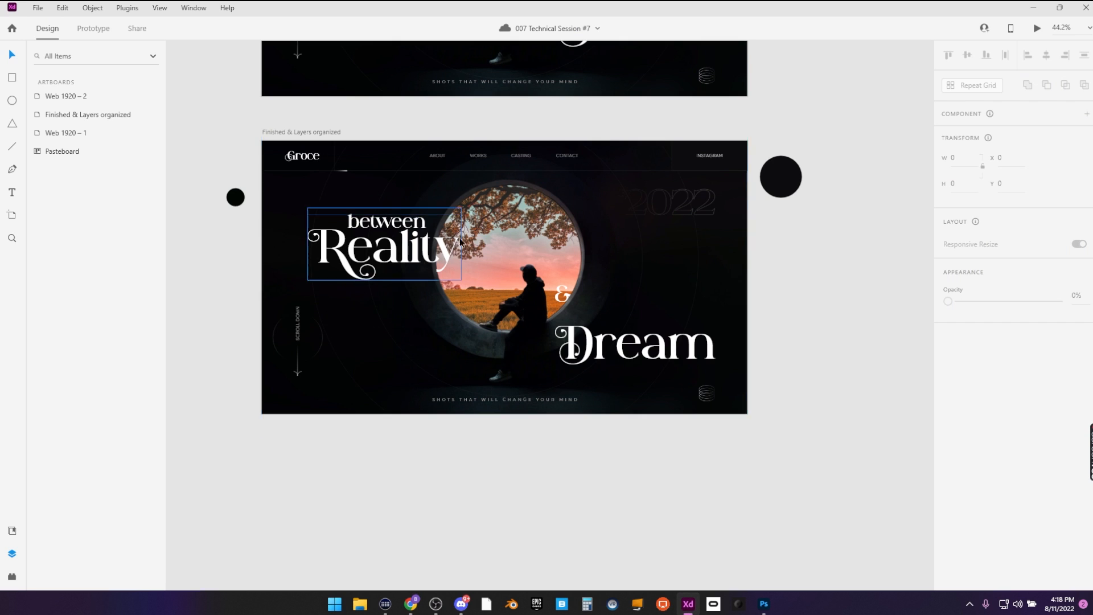
{"action": "left_click", "coordinate": [664, 206]}
{"action": "left_click", "coordinate": [647, 268]}
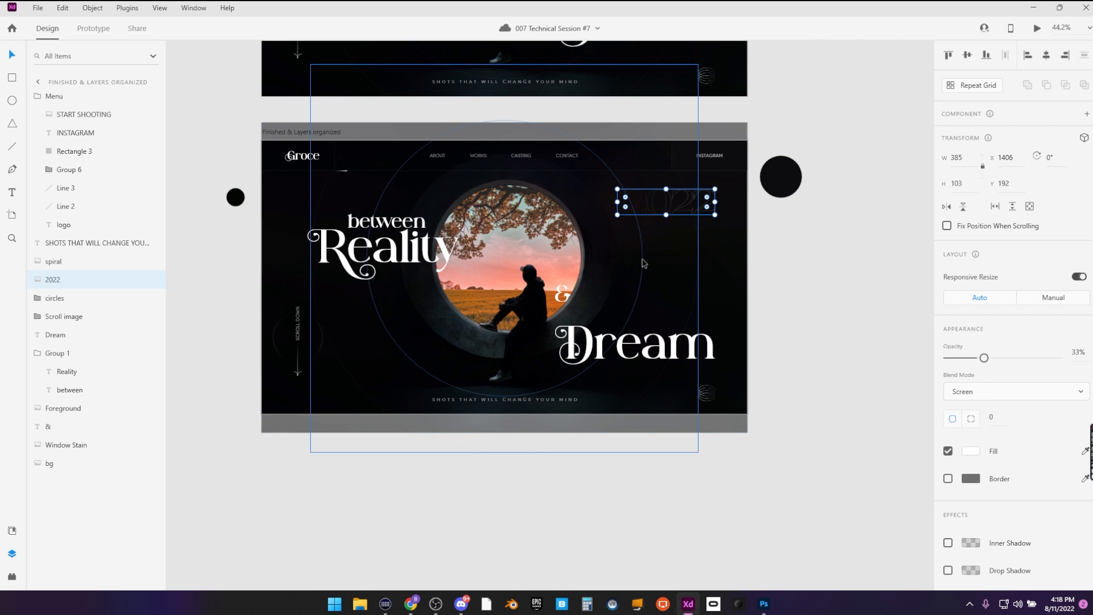
{"action": "scroll", "coordinate": [653, 241], "scroll_direction": "up", "scroll_amount": 6}
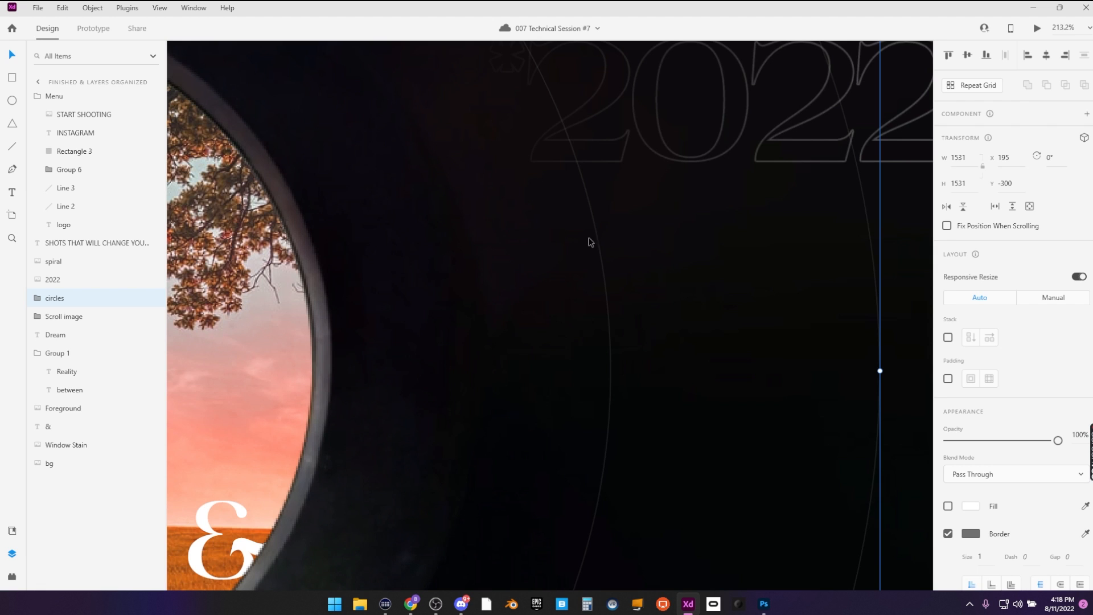
{"action": "scroll", "coordinate": [590, 242], "scroll_direction": "up", "scroll_amount": 10}
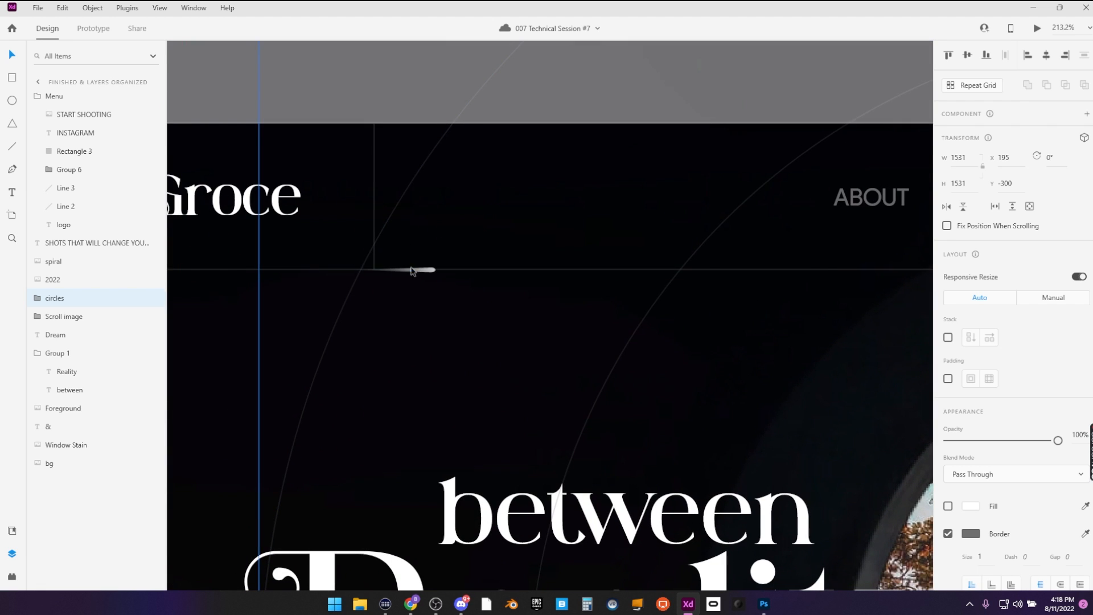
{"action": "scroll", "coordinate": [413, 271], "scroll_direction": "down", "scroll_amount": 8}
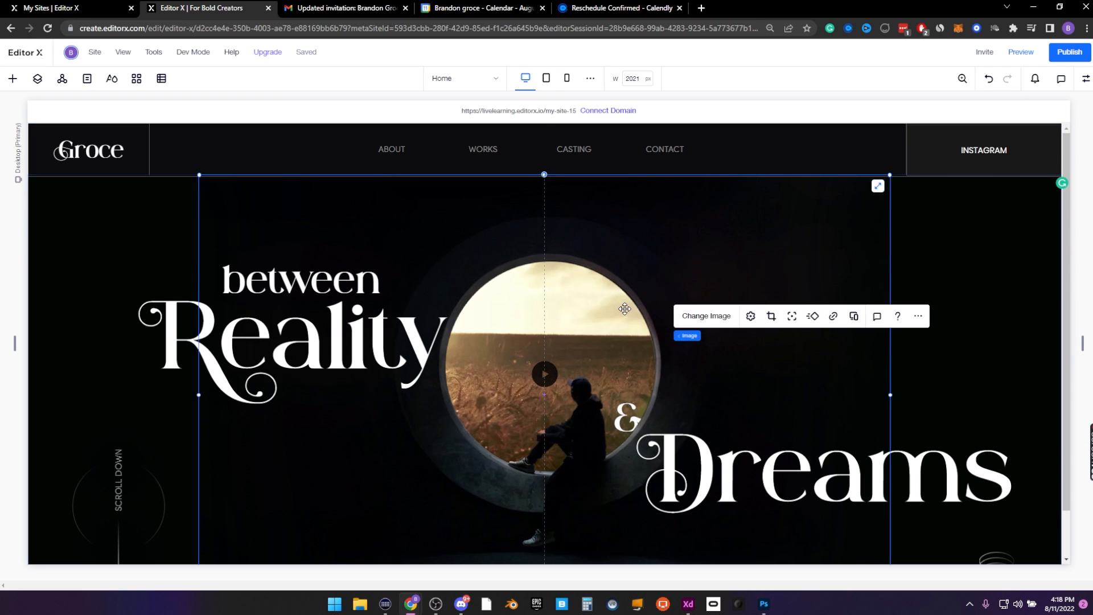
Add another image to the hero section and centre it horizontally in its grid cell
{"action": "left_click", "coordinate": [624, 309]}
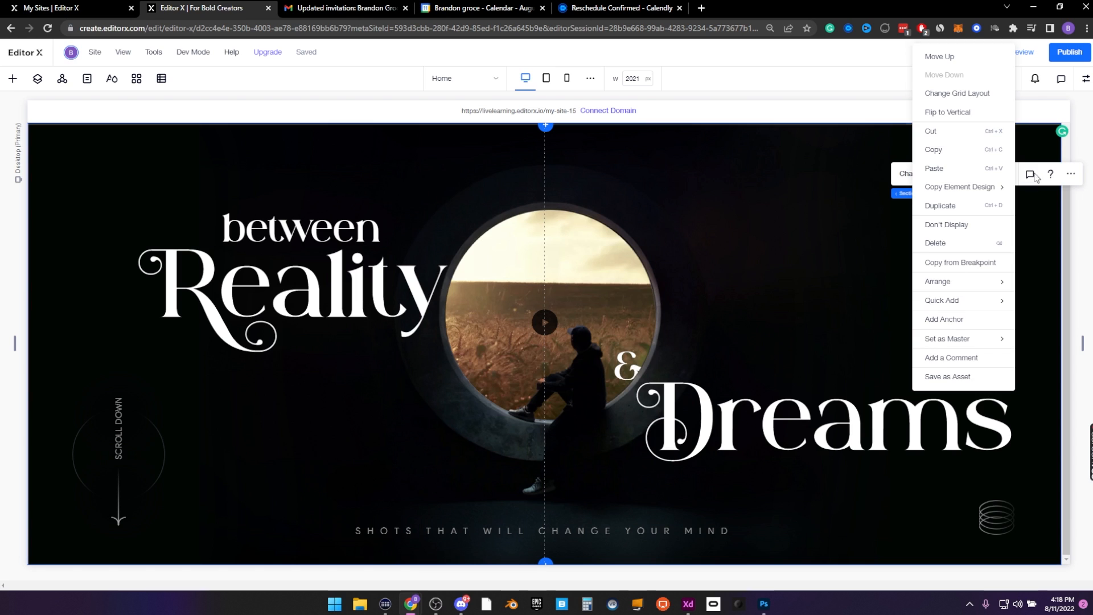
{"action": "left_click", "coordinate": [1072, 175]}
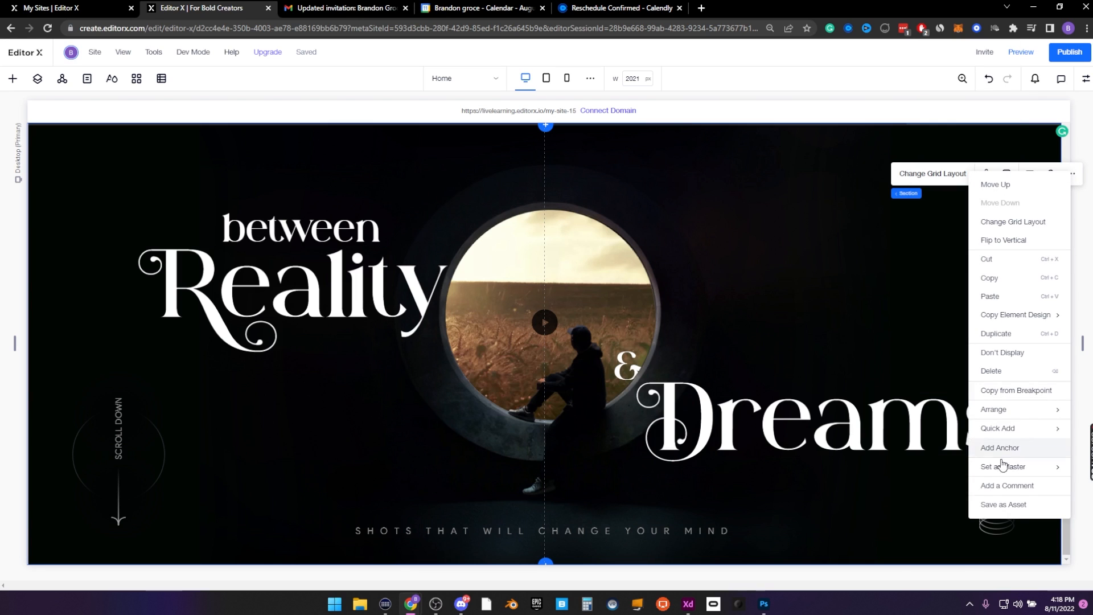
{"action": "mouse_move", "coordinate": [1012, 435]}
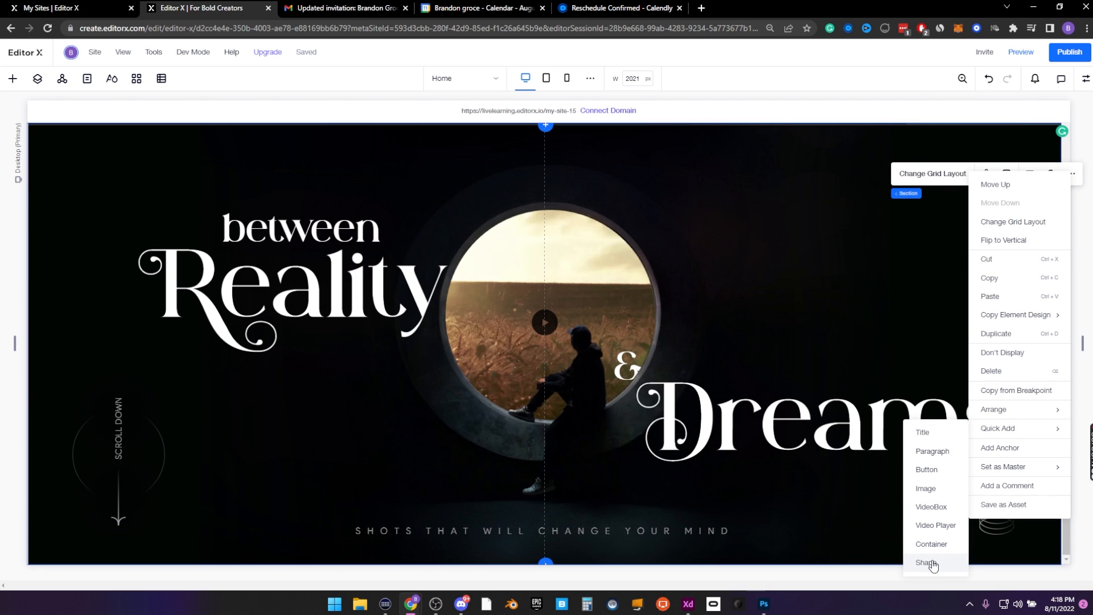
{"action": "left_click", "coordinate": [927, 489]}
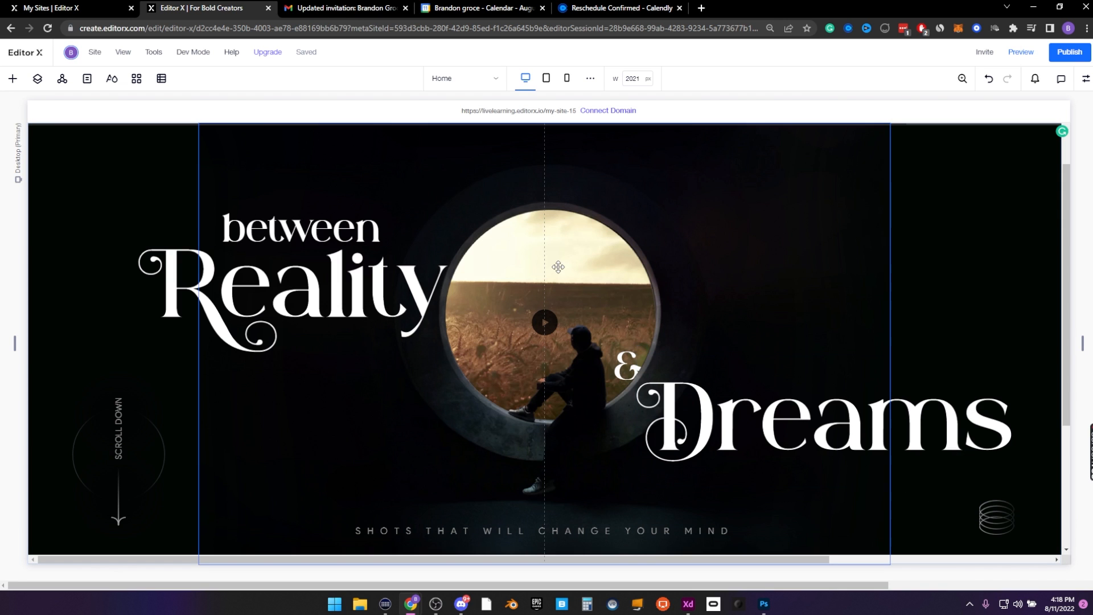
{"action": "scroll", "coordinate": [935, 285], "scroll_direction": "down", "scroll_amount": 3}
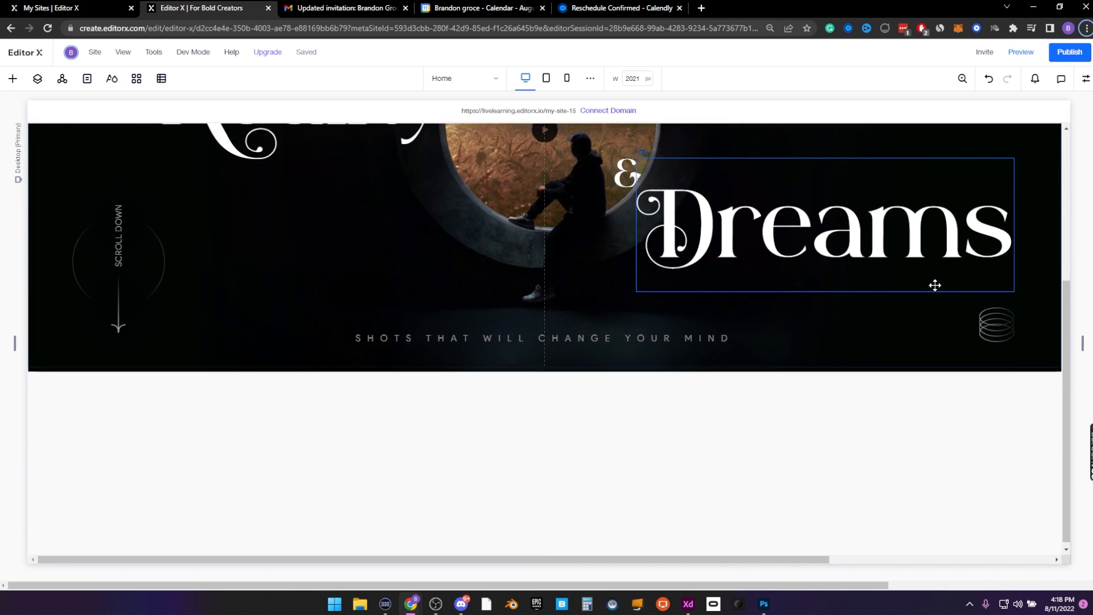
{"action": "scroll", "coordinate": [934, 286], "scroll_direction": "up", "scroll_amount": 5}
{"action": "left_click", "coordinate": [1086, 78]}
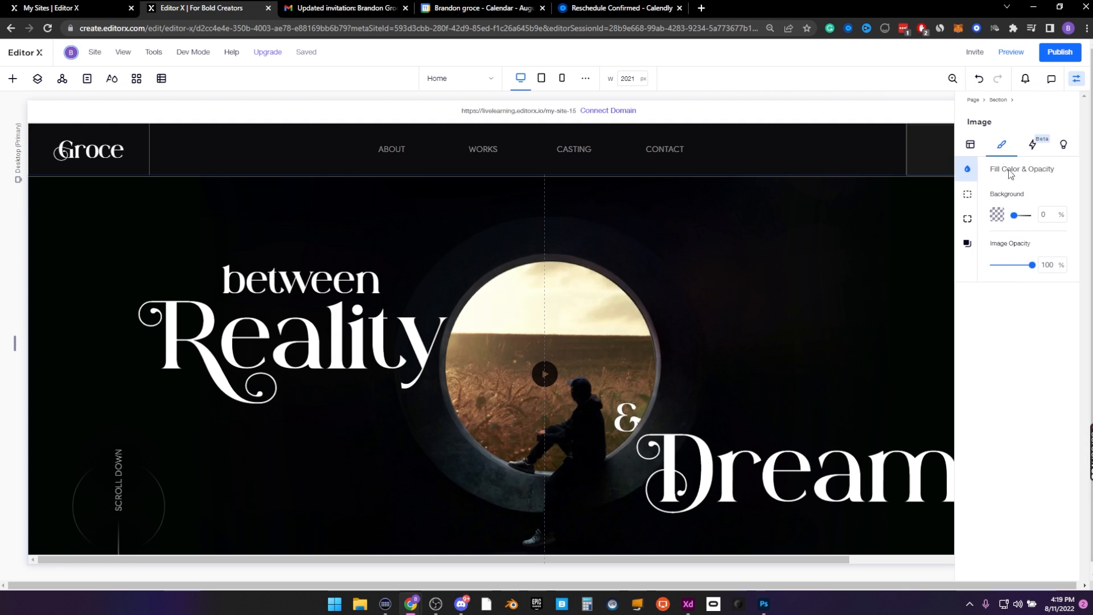
{"action": "left_click", "coordinate": [995, 167]}
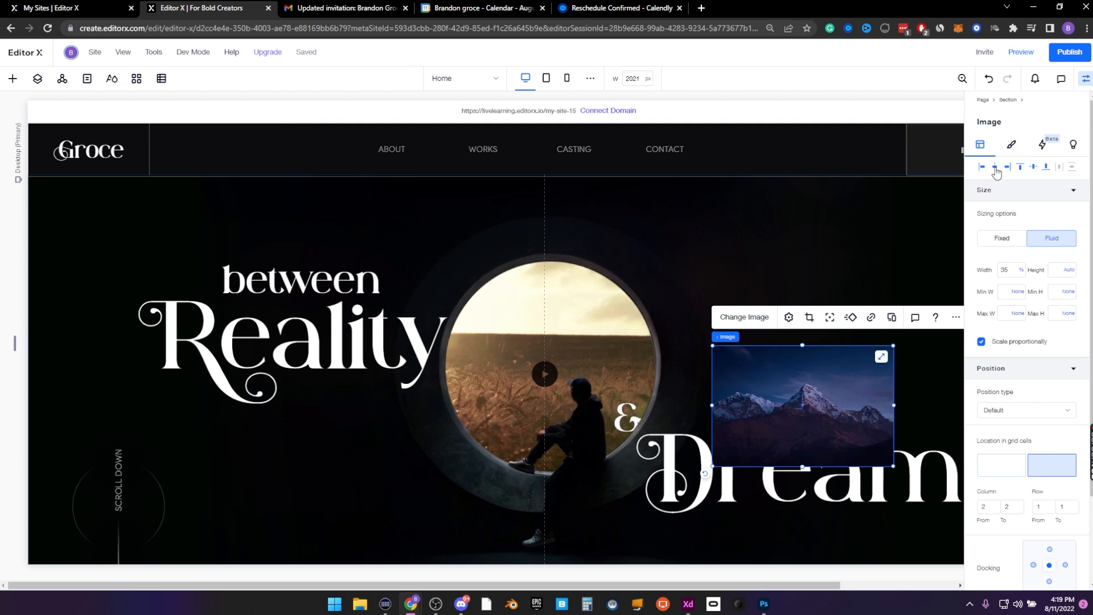
Move the placeholder image to the empty area above "Dreams" and replace it with circles.png
{"action": "left_click_drag", "start_coordinate": [778, 369], "coordinate": [847, 220]}
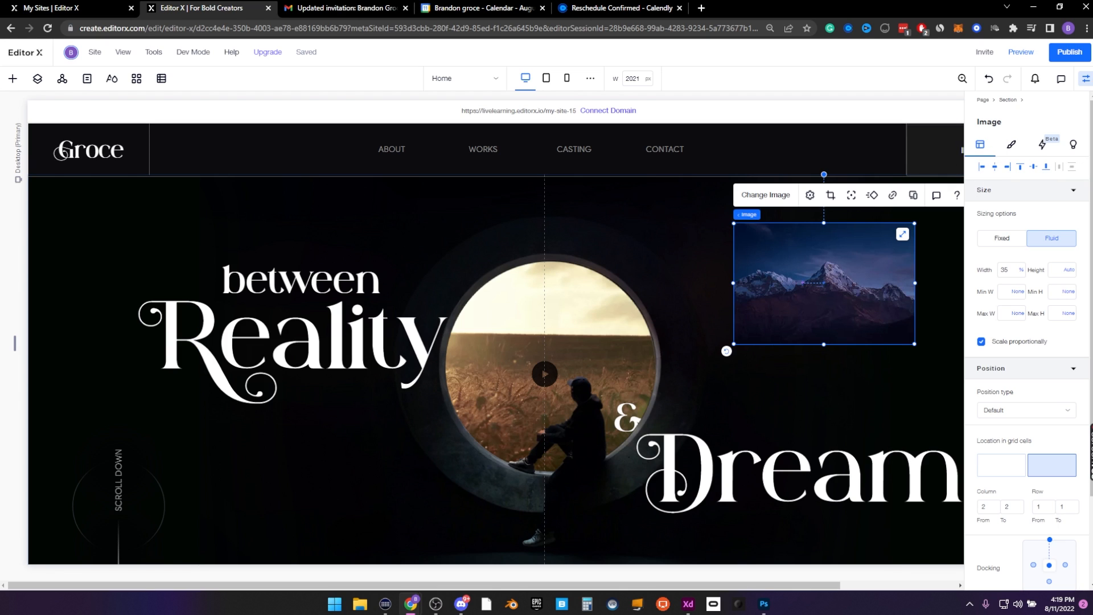
{"action": "left_click", "coordinate": [765, 195]}
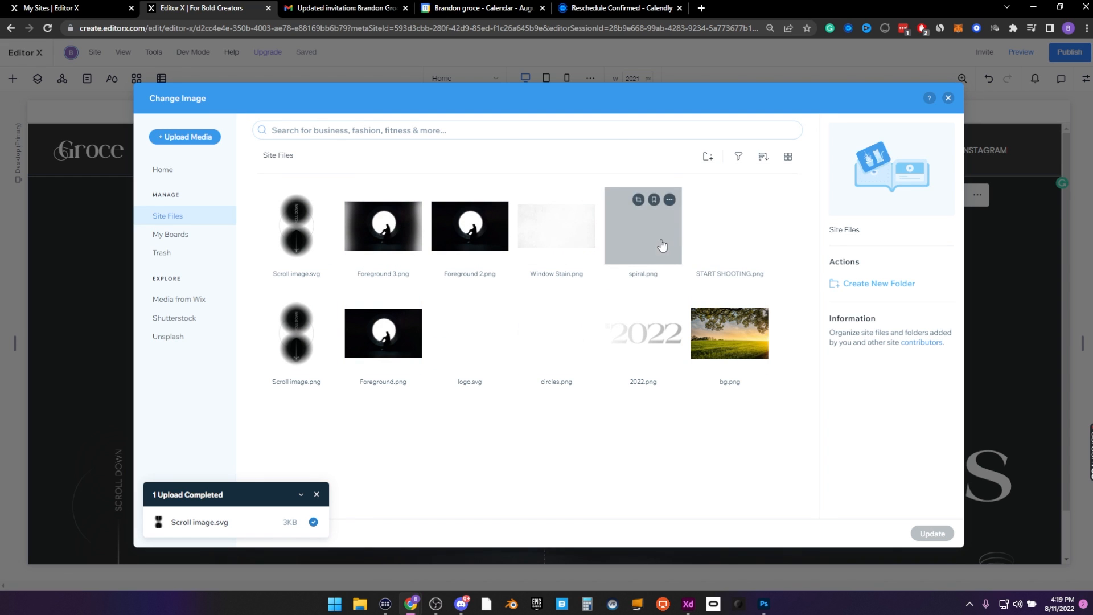
{"action": "left_click", "coordinate": [551, 350]}
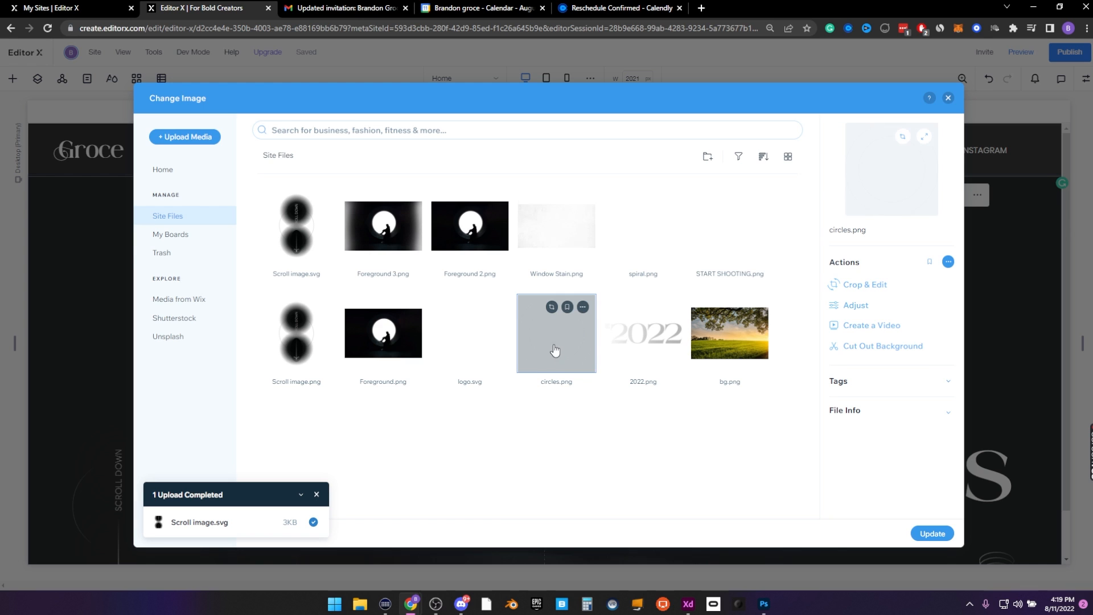
{"action": "left_click", "coordinate": [932, 533]}
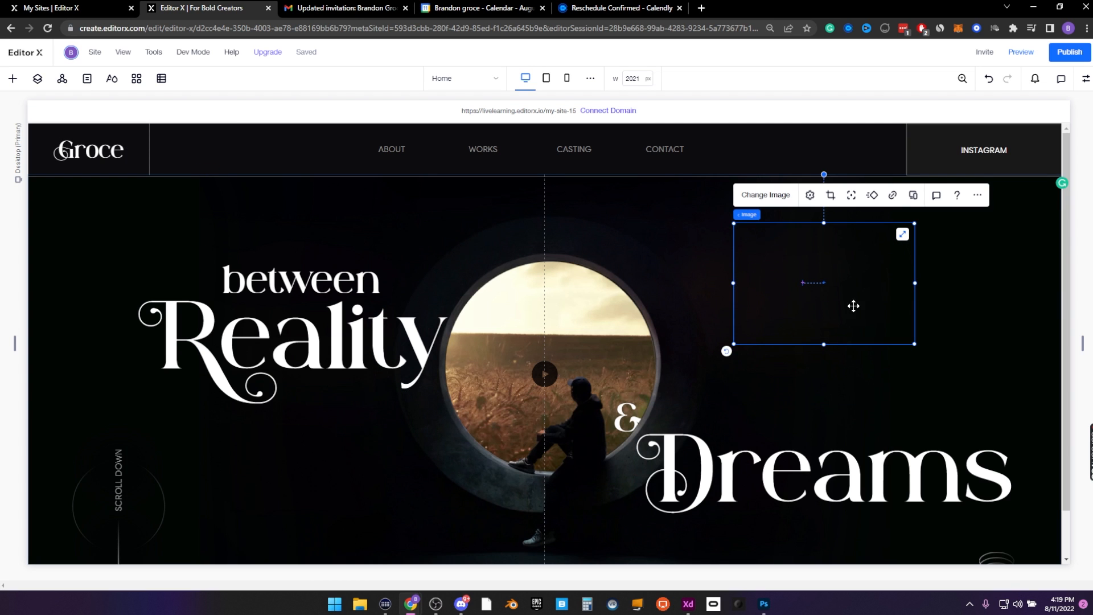
Align the circles image to the top centre of the hero section and set its height to 100%
{"action": "left_click_drag", "start_coordinate": [875, 303], "coordinate": [597, 256]}
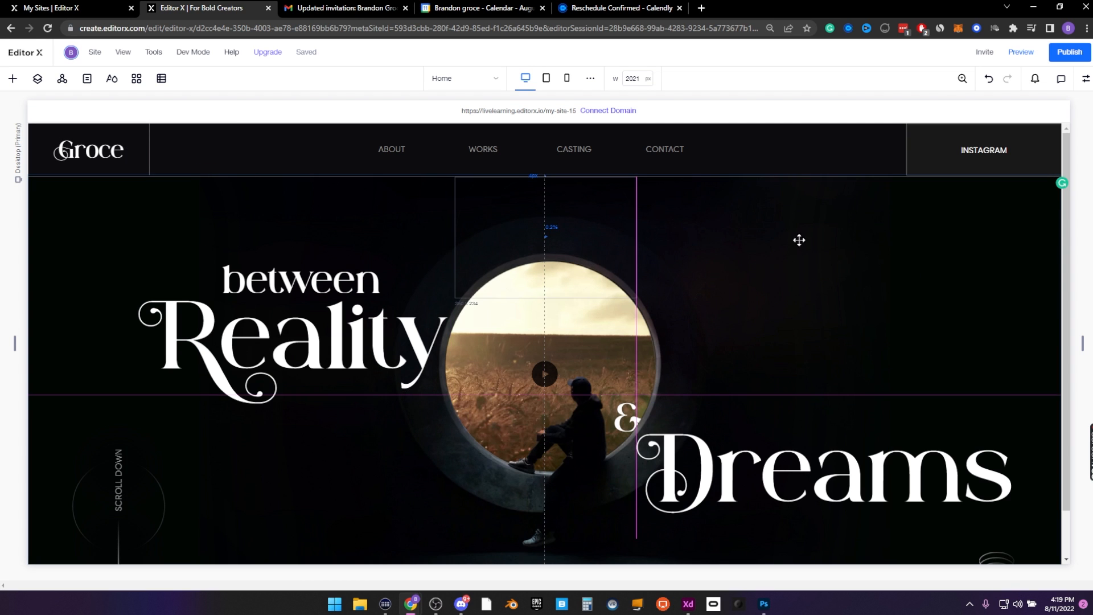
{"action": "left_click_drag", "start_coordinate": [799, 240], "coordinate": [799, 240]}
{"action": "left_click", "coordinate": [1086, 78]}
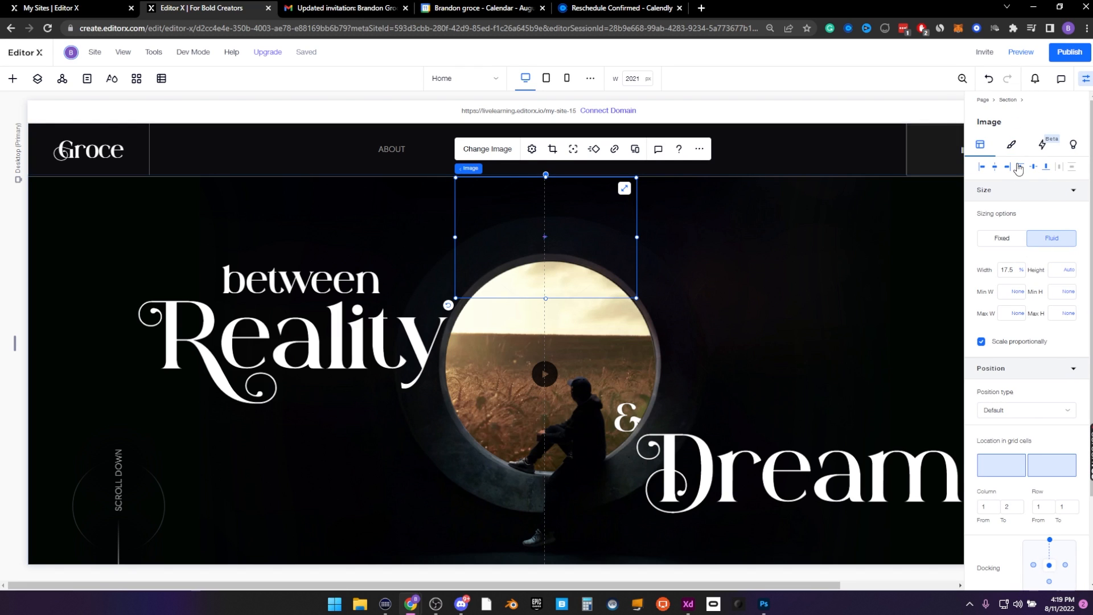
{"action": "left_click", "coordinate": [1020, 167]}
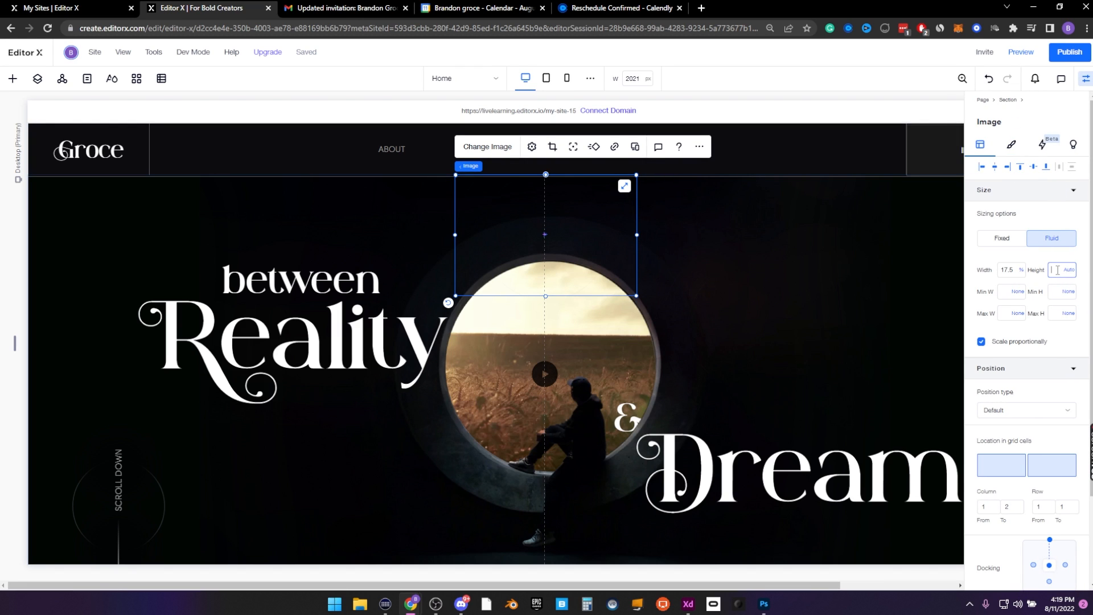
{"action": "key", "text": "Return"}
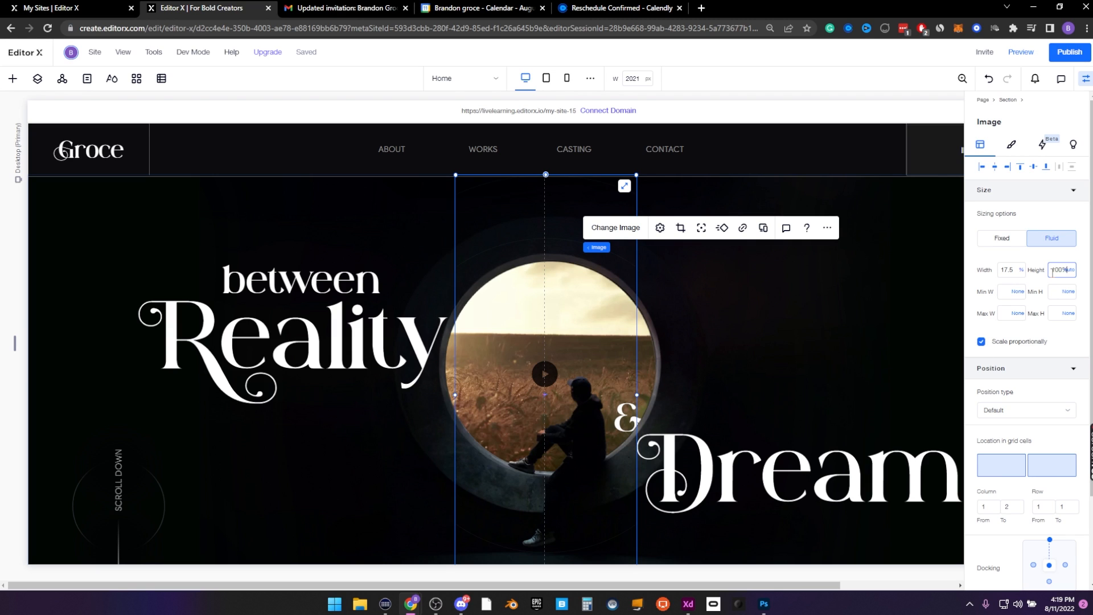
Reset the circles image to its original proportions and centre it horizontally in the hero section
{"action": "left_click", "coordinate": [660, 228]}
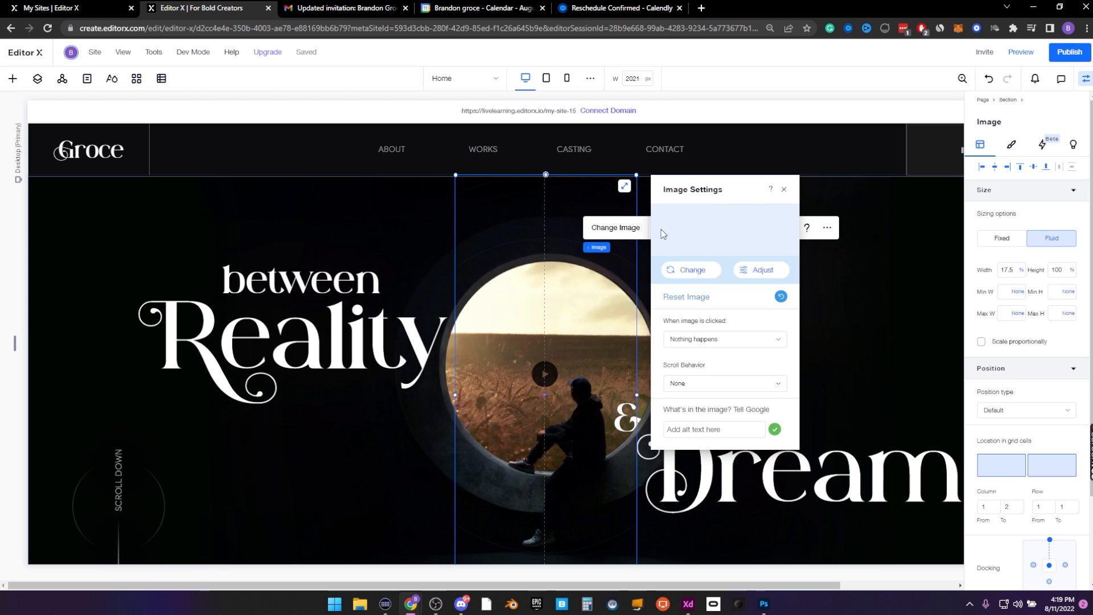
{"action": "left_click", "coordinate": [781, 297]}
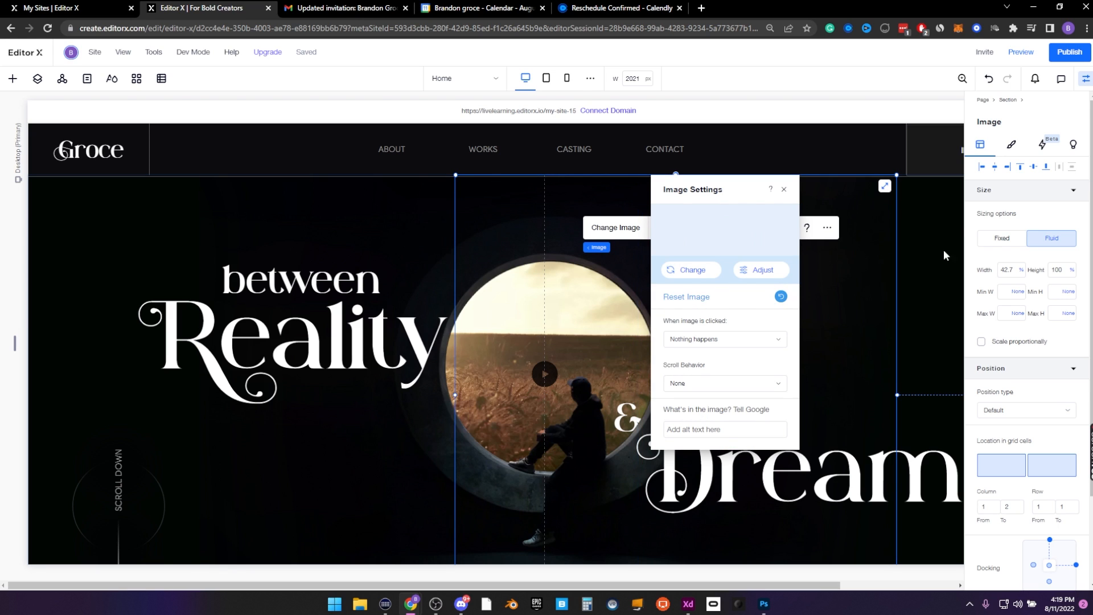
{"action": "left_click", "coordinate": [996, 168]}
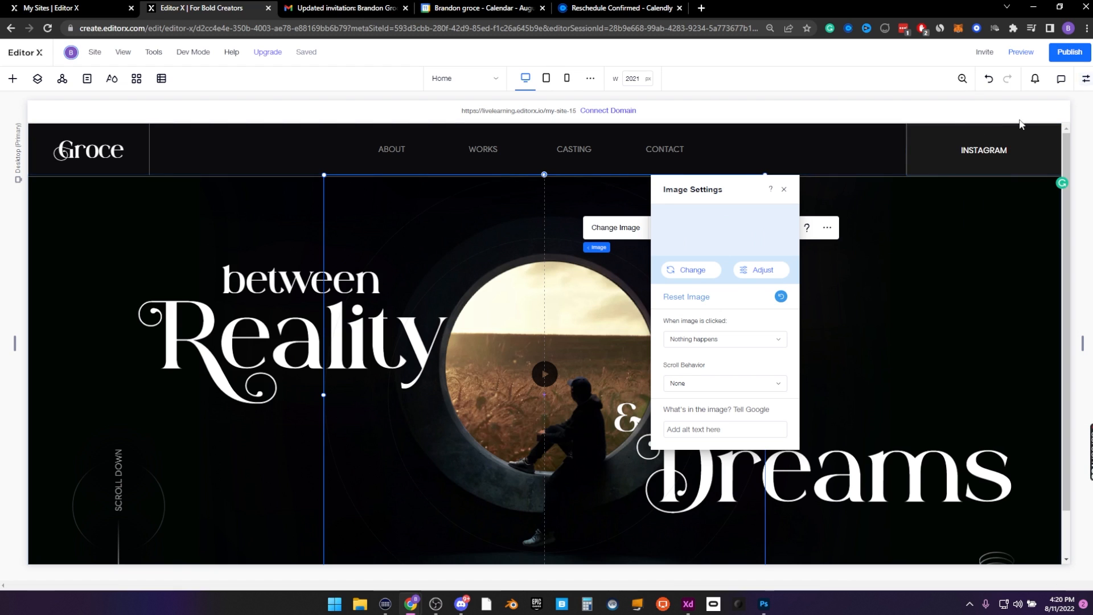
Try widths of 100% and 80% for the circles image, and settle on 60%
{"action": "left_click", "coordinate": [1086, 79]}
{"action": "left_click", "coordinate": [1086, 79]}
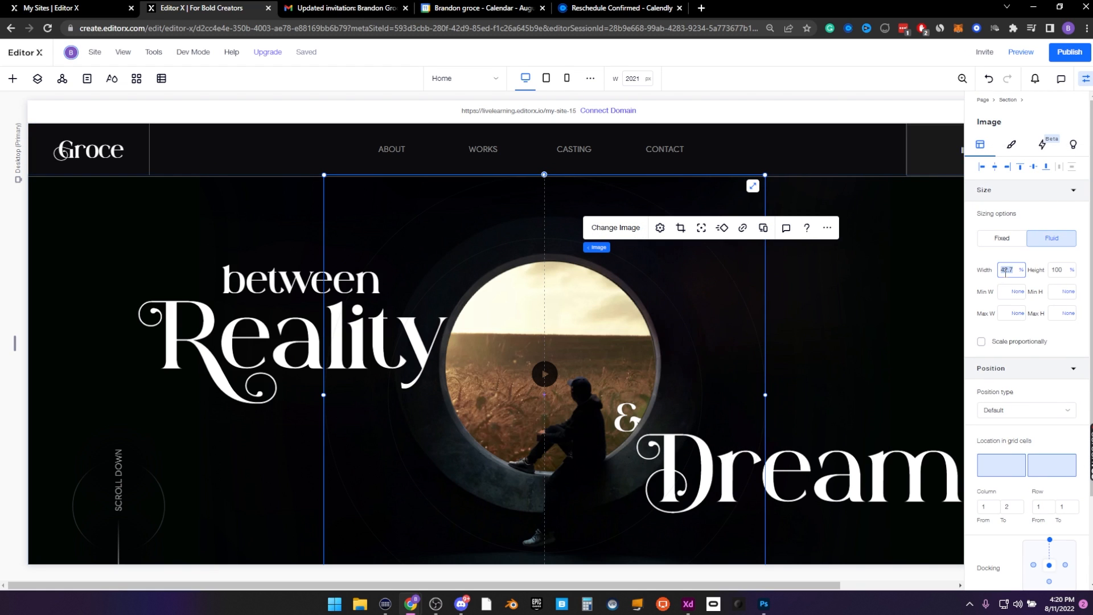
{"action": "type", "text": "100"}
{"action": "key", "text": "Return"}
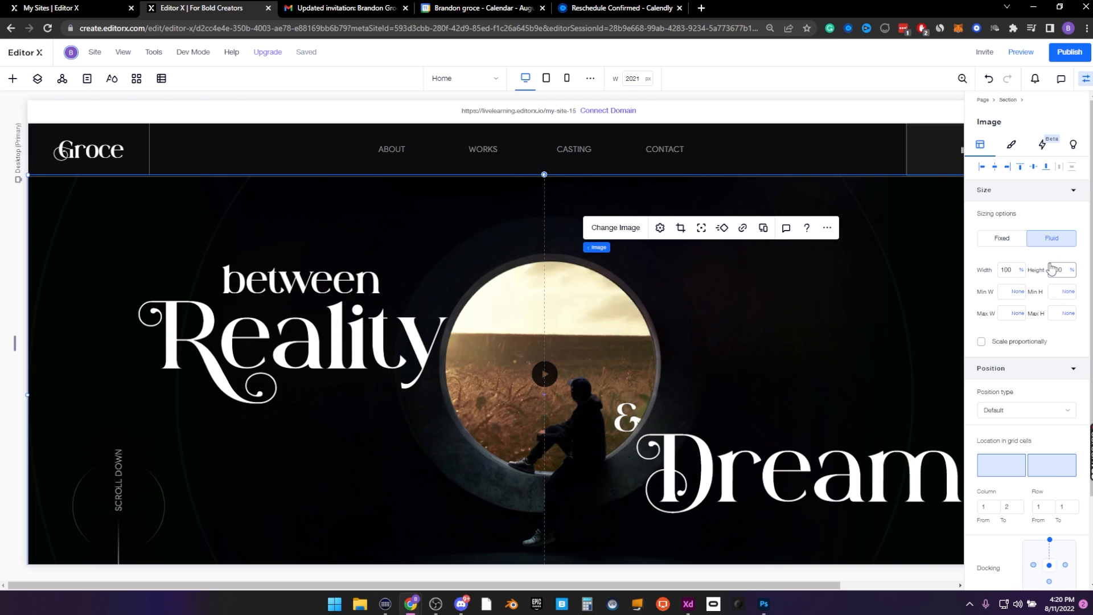
{"action": "left_click", "coordinate": [1011, 272]}
{"action": "type", "text": "80"}
{"action": "key", "text": "Return"}
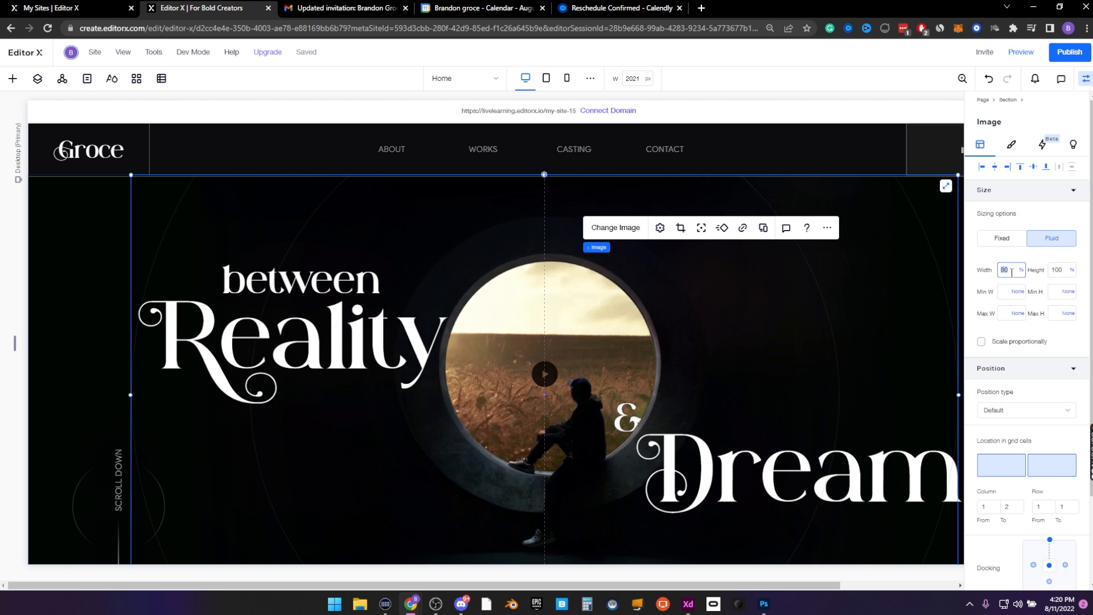
{"action": "type", "text": "60"}
{"action": "key", "text": "Return"}
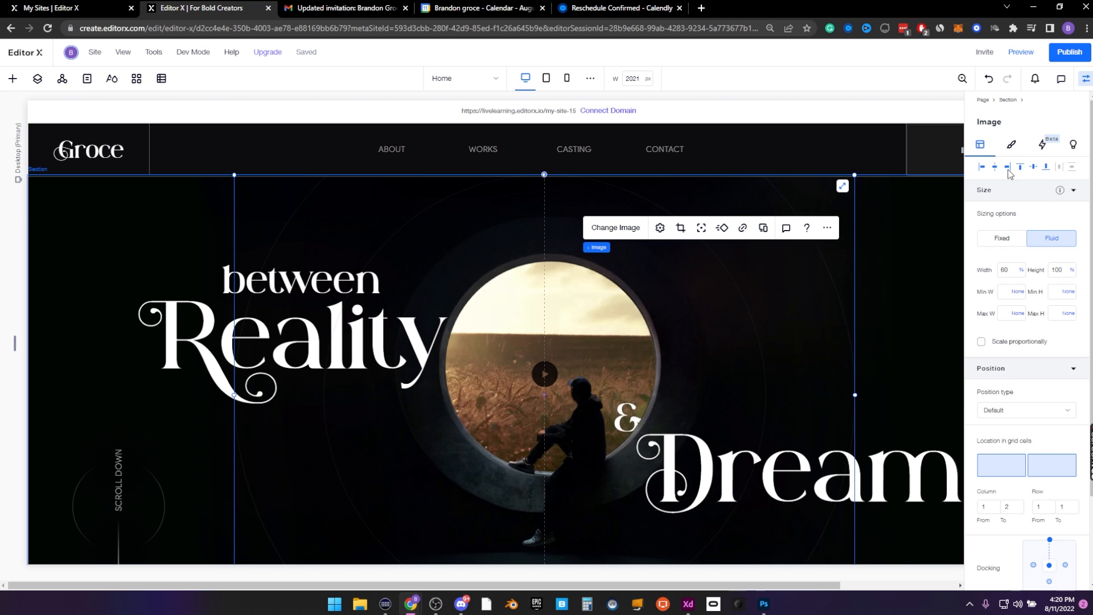
{"action": "left_click", "coordinate": [1080, 78]}
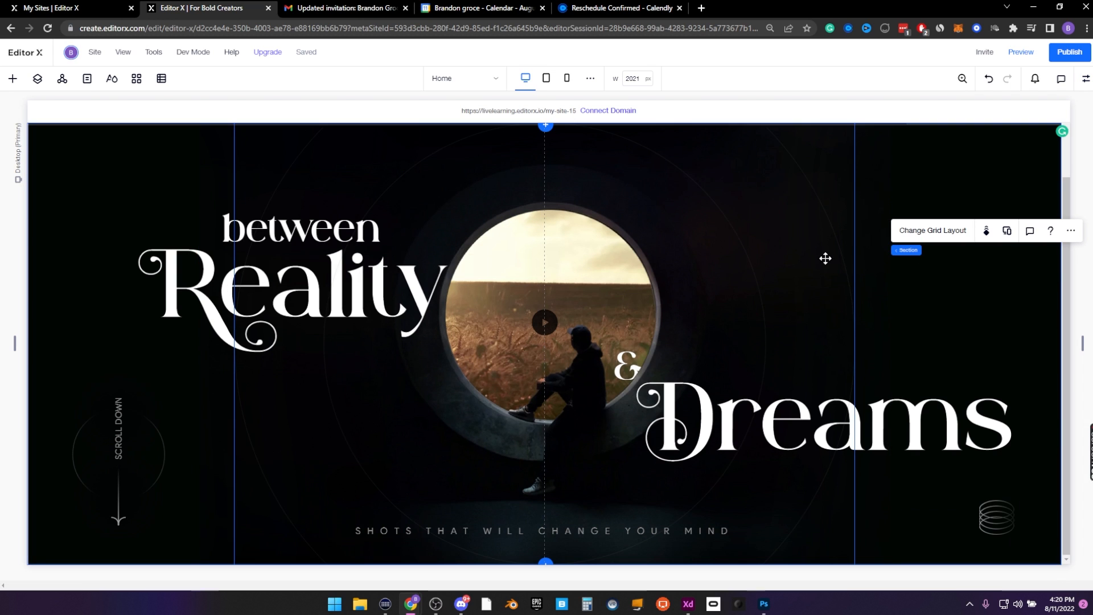
Select the circles image in the hero section and slightly lower its opacity
{"action": "left_click", "coordinate": [854, 234]}
{"action": "left_click", "coordinate": [1086, 78]}
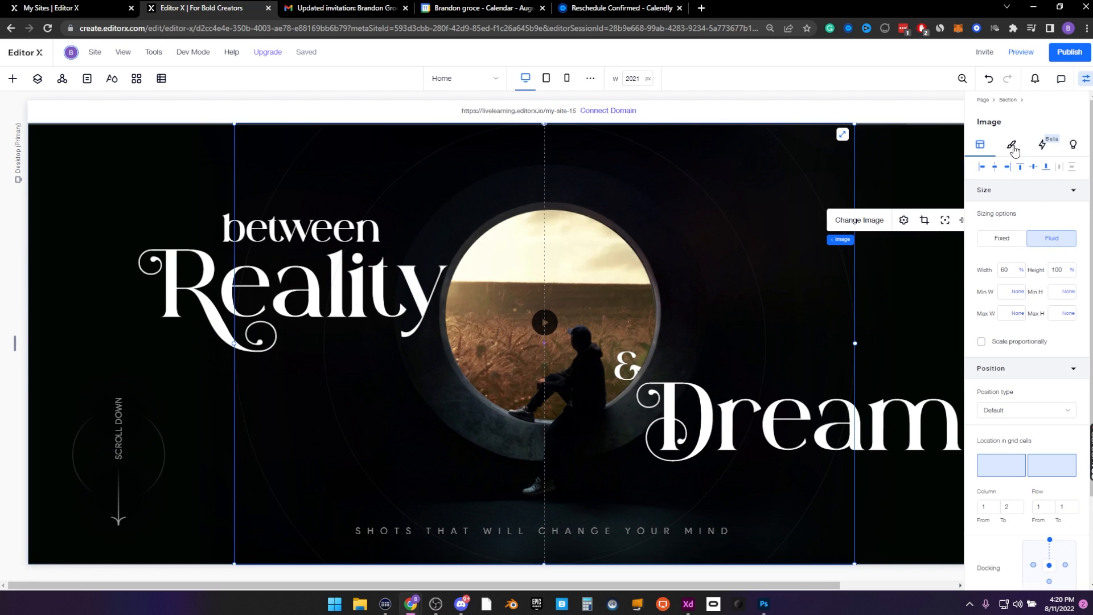
{"action": "left_click", "coordinate": [1012, 147]}
{"action": "left_click_drag", "start_coordinate": [1036, 267], "coordinate": [1028, 267]}
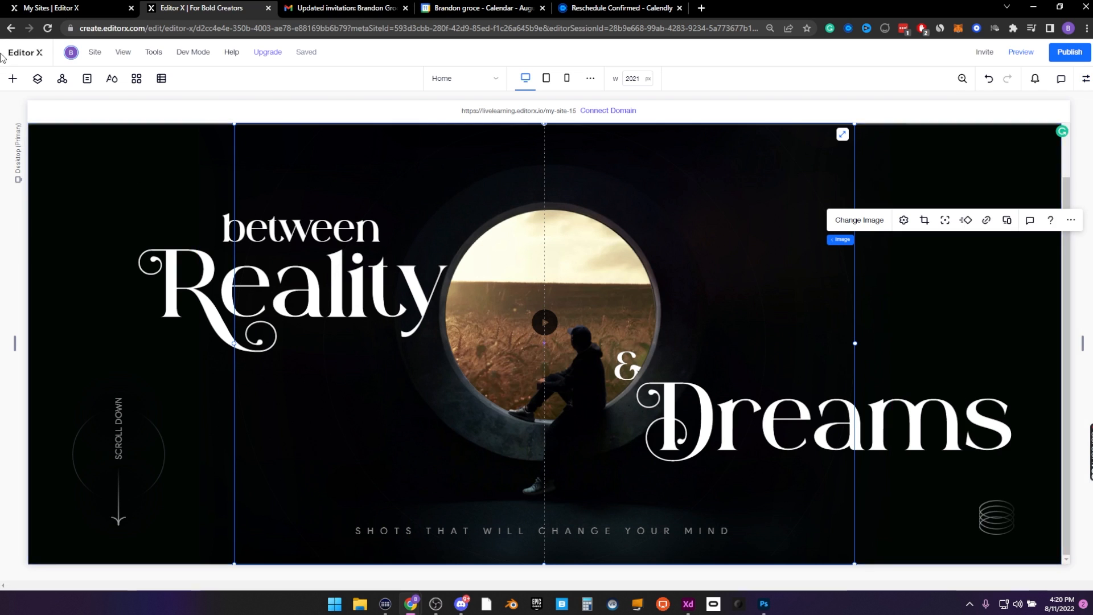
Add 2022.png from the site files to the hero section and shrink it to about half its size above "Dreams"
{"action": "left_click", "coordinate": [12, 79]}
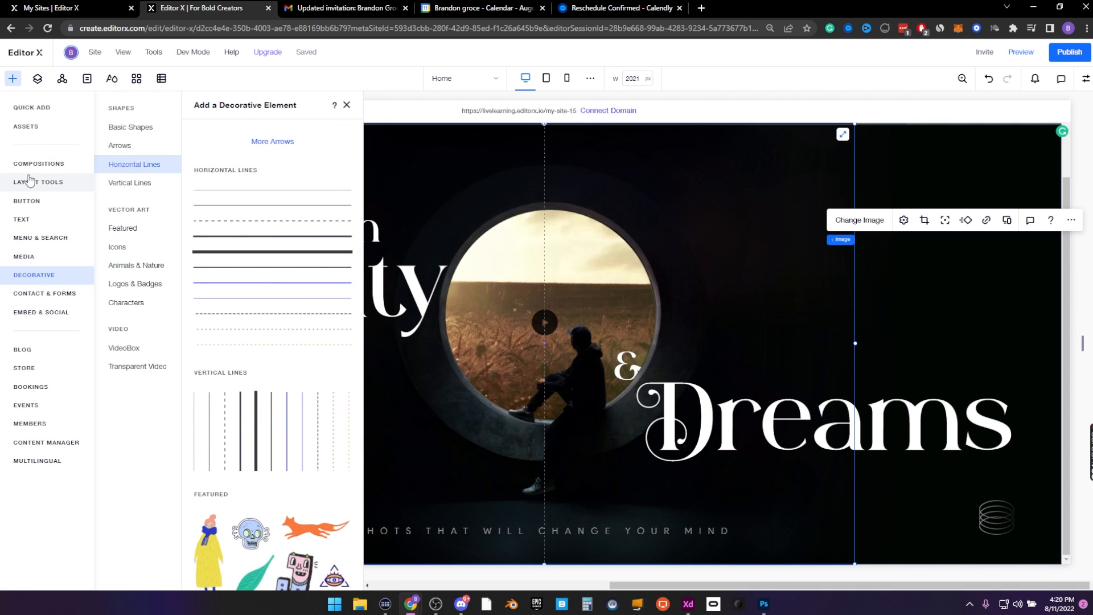
{"action": "left_click", "coordinate": [24, 257]}
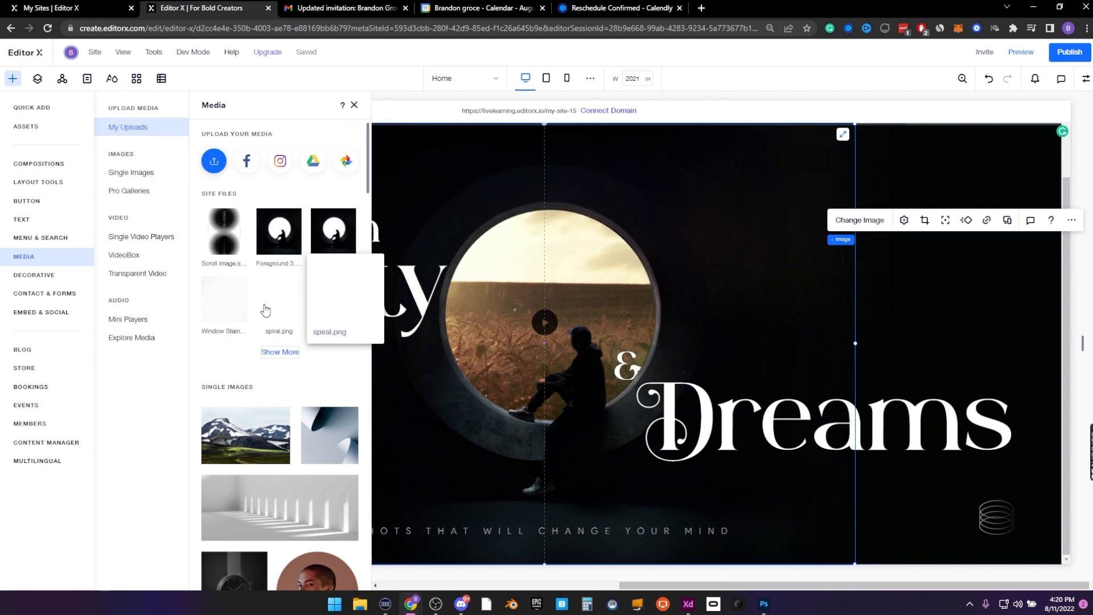
{"action": "left_click", "coordinate": [274, 353]}
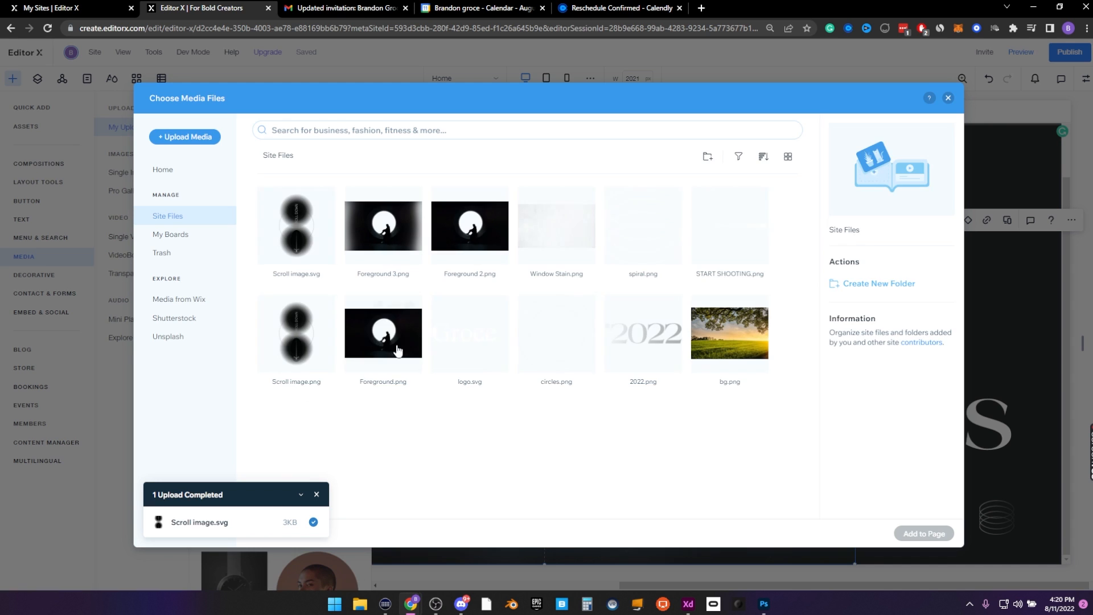
{"action": "left_click", "coordinate": [644, 333]}
{"action": "left_click", "coordinate": [924, 533]}
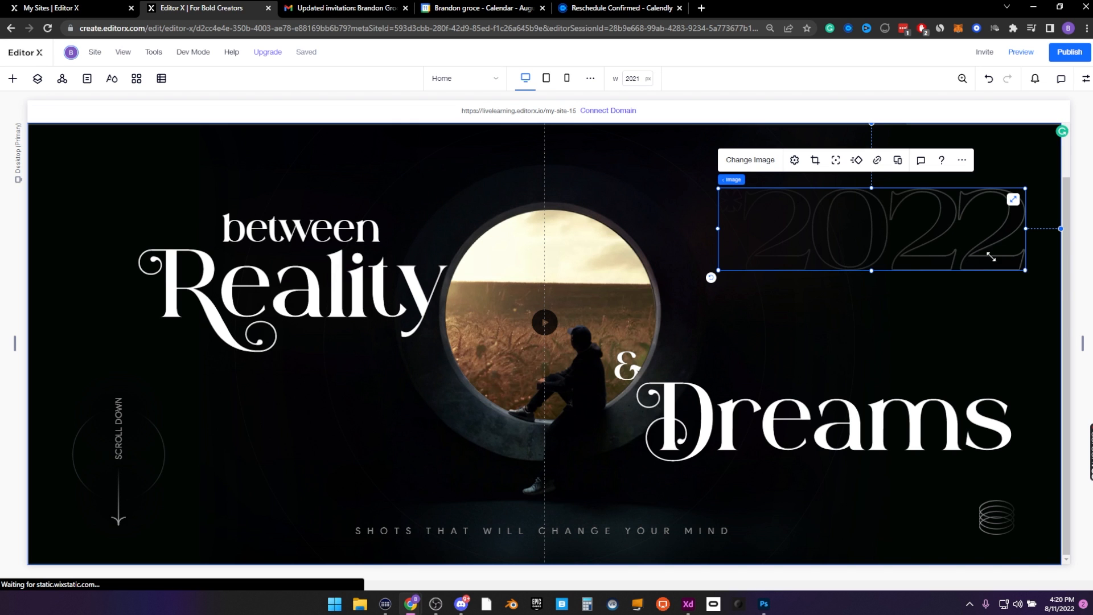
{"action": "left_click_drag", "start_coordinate": [991, 257], "coordinate": [868, 226]}
{"action": "left_click", "coordinate": [760, 330]}
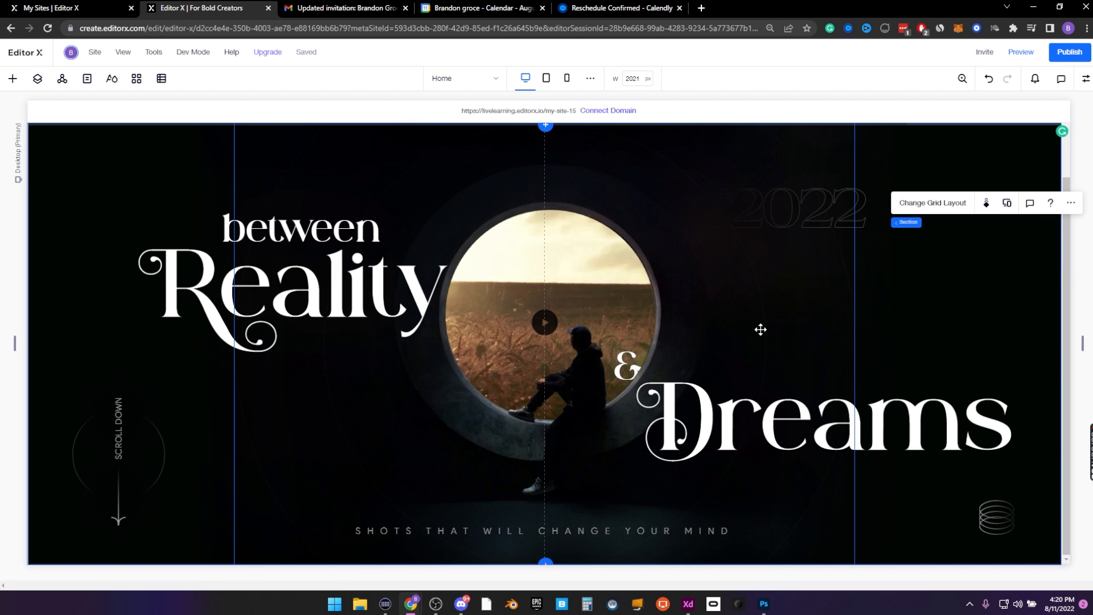
Reorder the hero section's layers so that Spiral, 2022 and Circles sit in that order directly above Foreground
{"action": "left_click", "coordinate": [586, 533]}
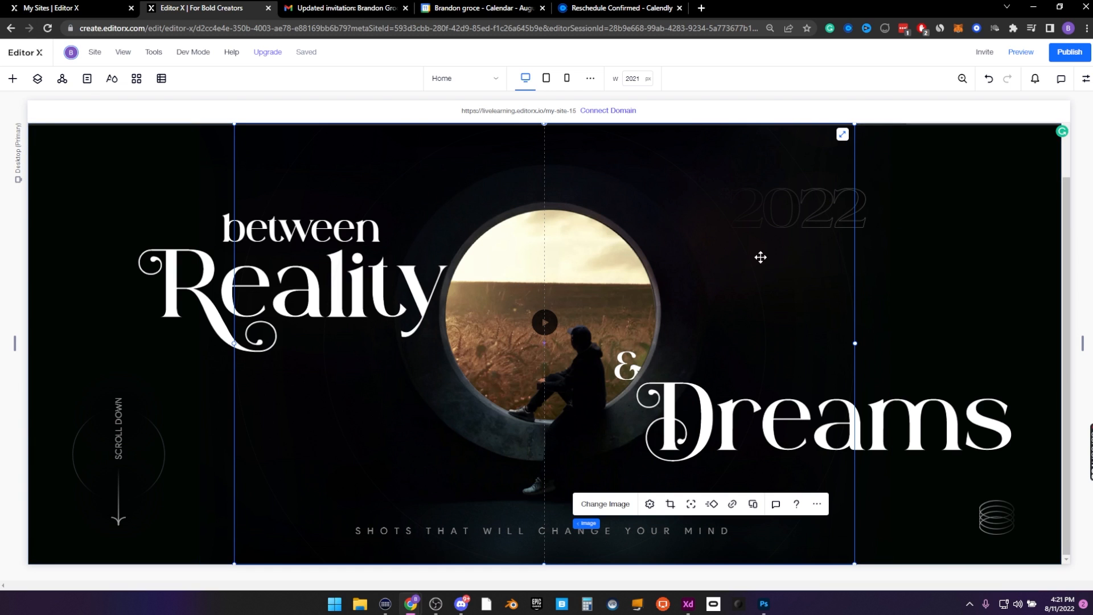
{"action": "left_click", "coordinate": [38, 79]}
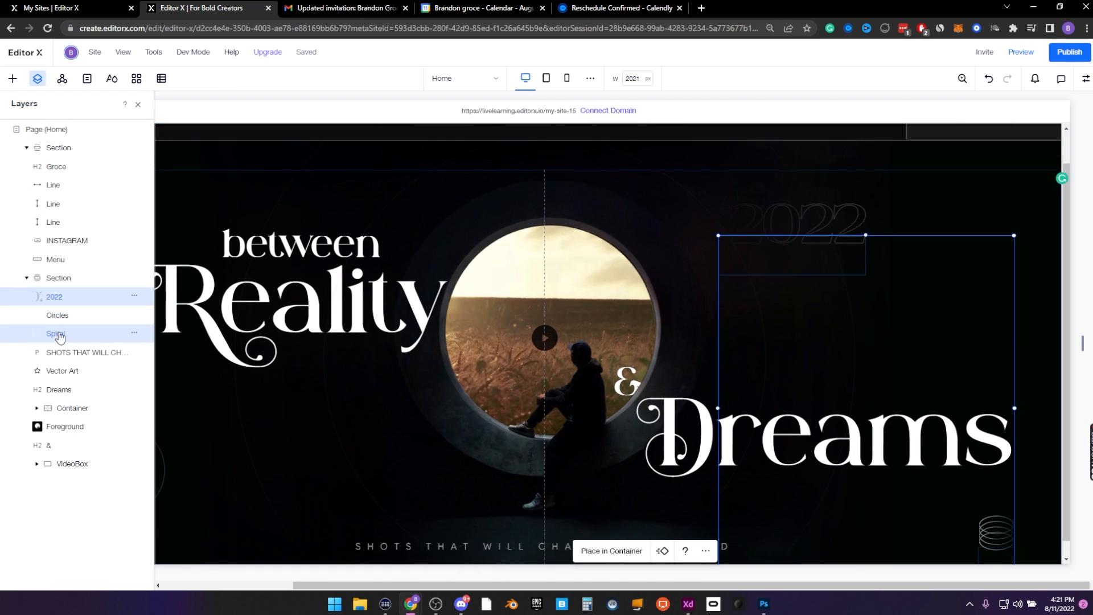
{"action": "left_click", "coordinate": [58, 318], "text": "shift"}
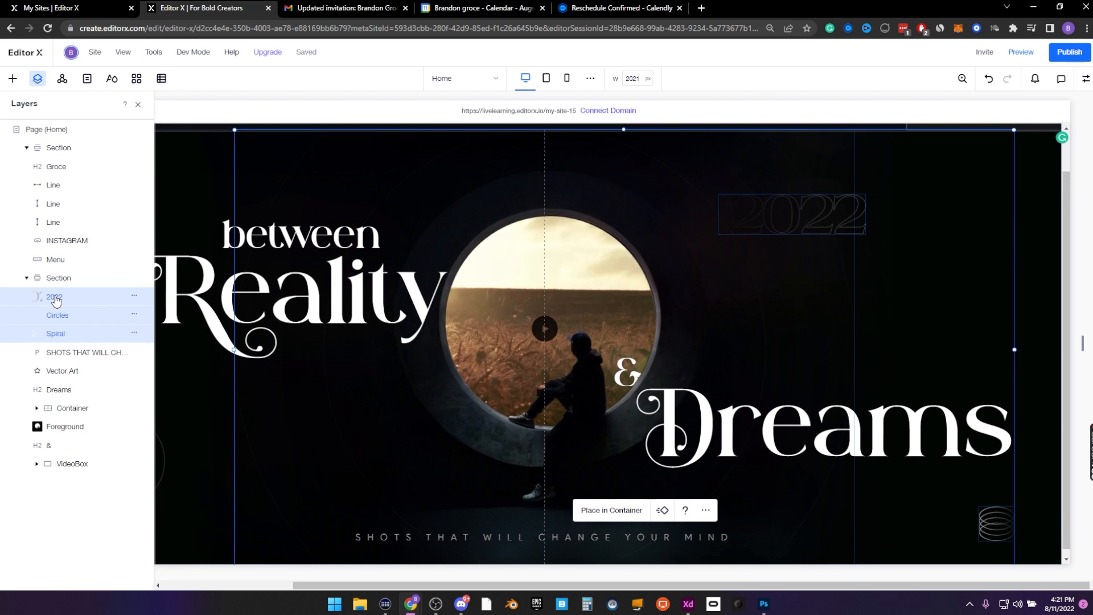
{"action": "left_click_drag", "start_coordinate": [55, 301], "coordinate": [60, 400]}
{"action": "left_click_drag", "start_coordinate": [60, 400], "coordinate": [60, 398]}
{"action": "left_click_drag", "start_coordinate": [56, 315], "coordinate": [59, 374]}
{"action": "left_click_drag", "start_coordinate": [55, 296], "coordinate": [62, 405]}
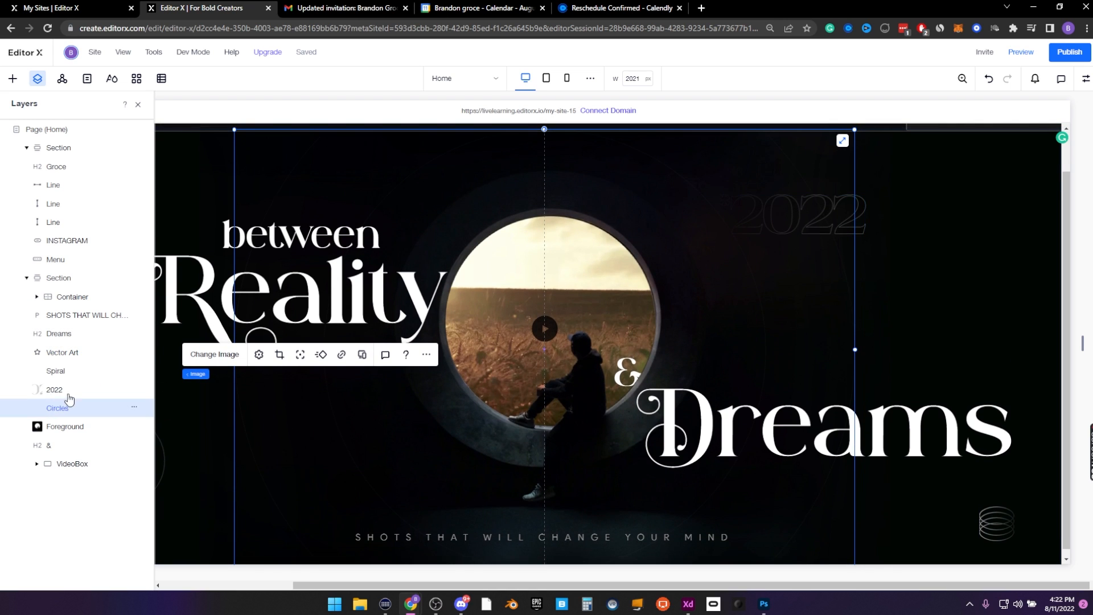
Check which hero elements the 2022, Spiral and Vector Art layers correspond to
{"action": "left_click", "coordinate": [69, 388]}
{"action": "left_click", "coordinate": [62, 371]}
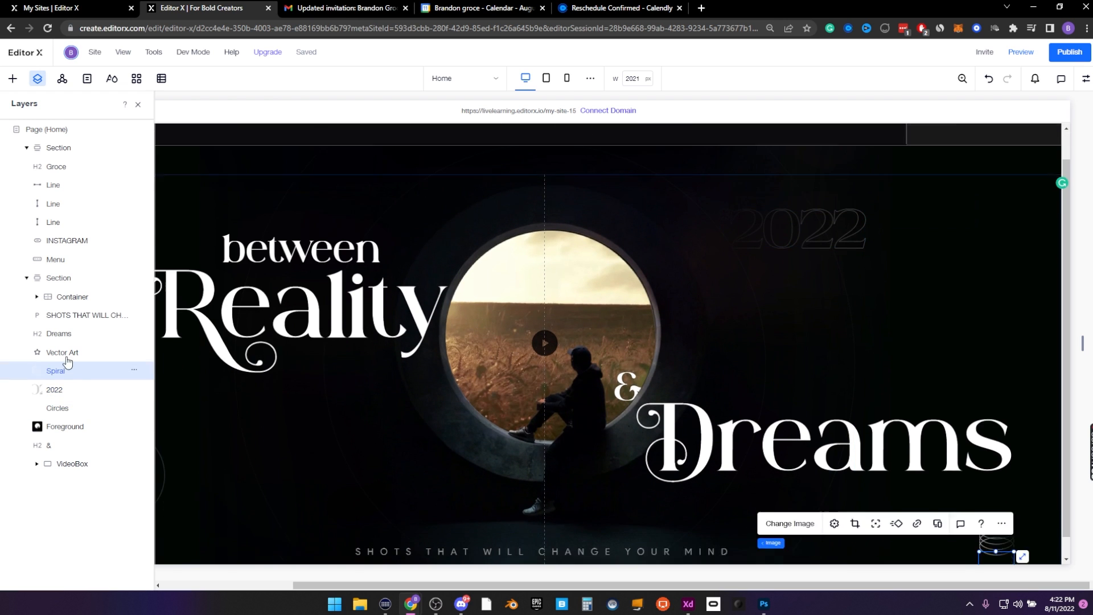
{"action": "left_click", "coordinate": [67, 353]}
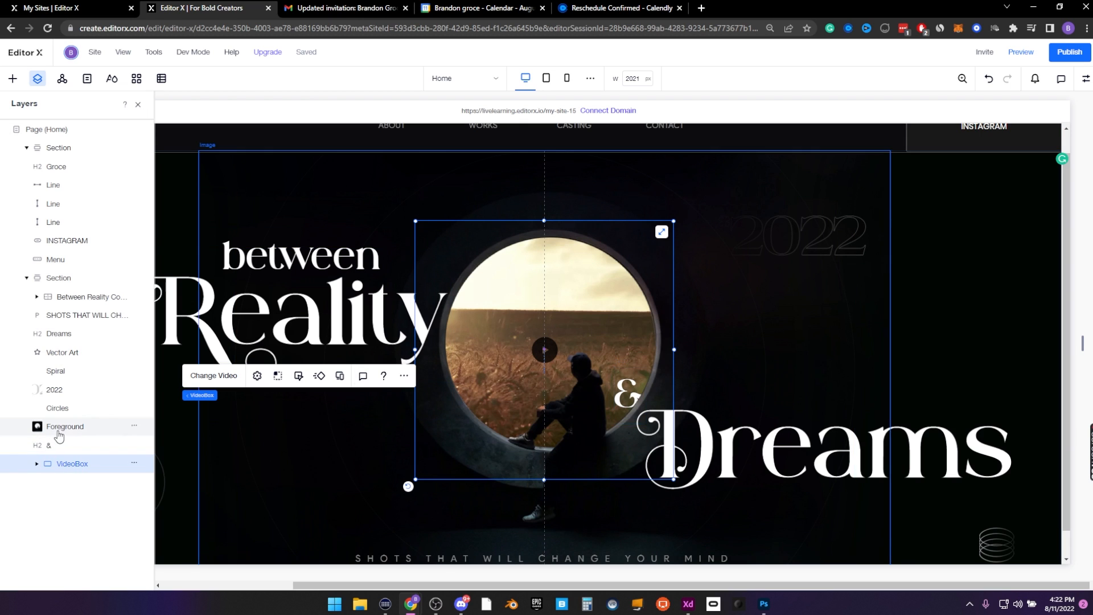
Add a new image to the hero section and centre it horizontally in its grid cell
{"action": "left_click", "coordinate": [1020, 231]}
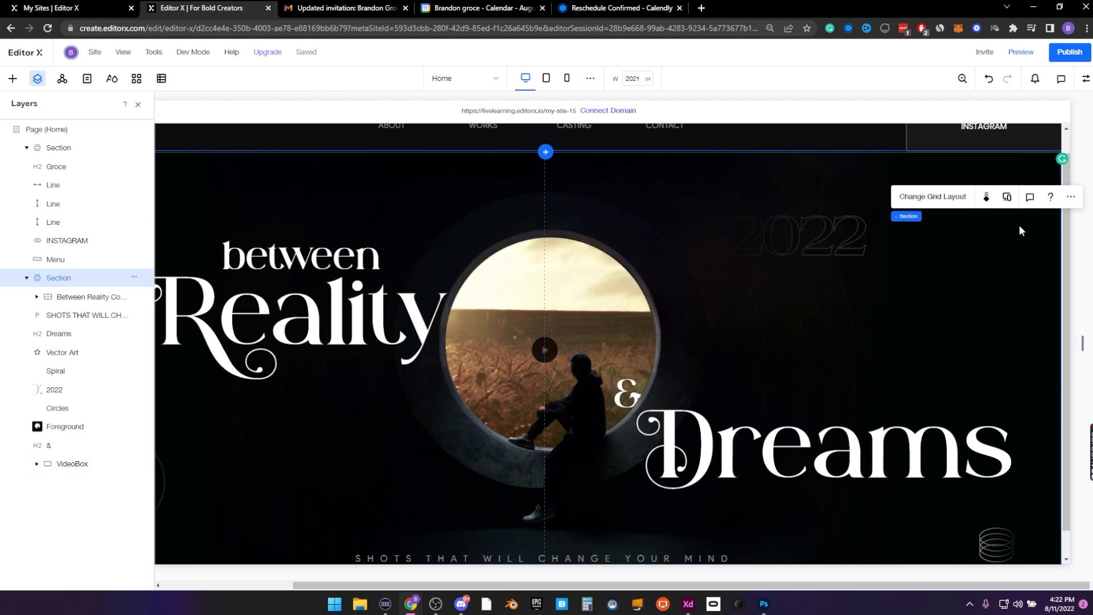
{"action": "right_click", "coordinate": [997, 262]}
{"action": "mouse_move", "coordinate": [1042, 308]}
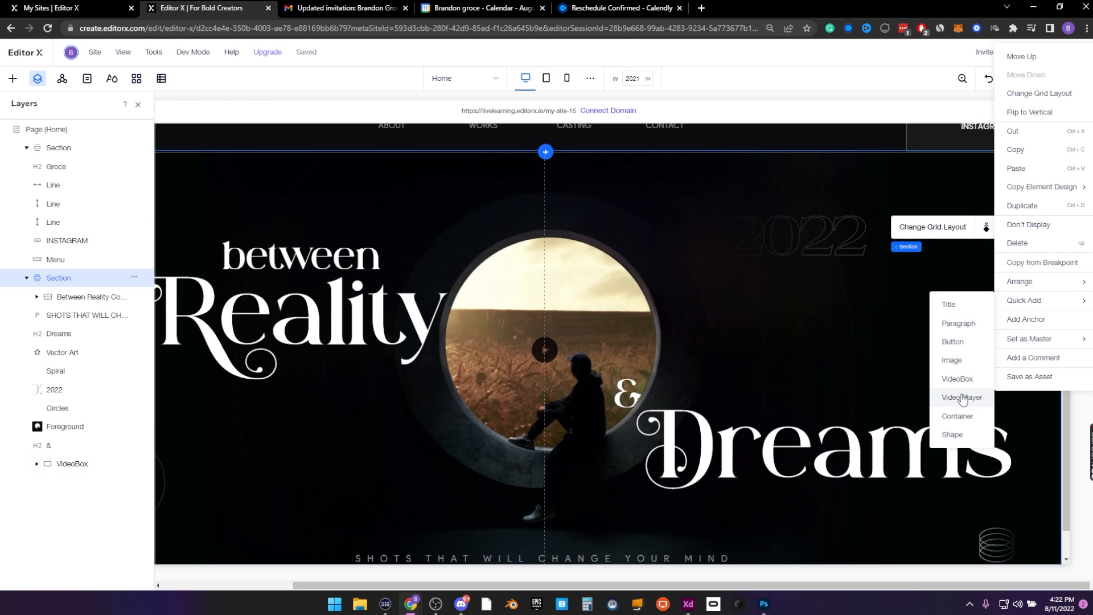
{"action": "left_click", "coordinate": [952, 360]}
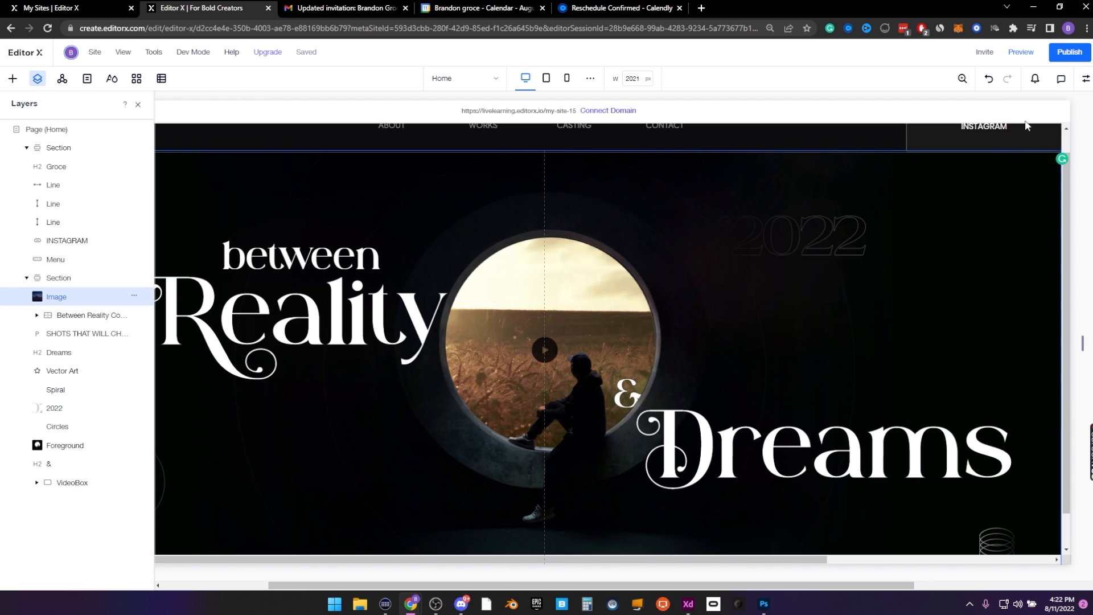
{"action": "scroll", "coordinate": [873, 319], "scroll_direction": "up", "scroll_amount": 1}
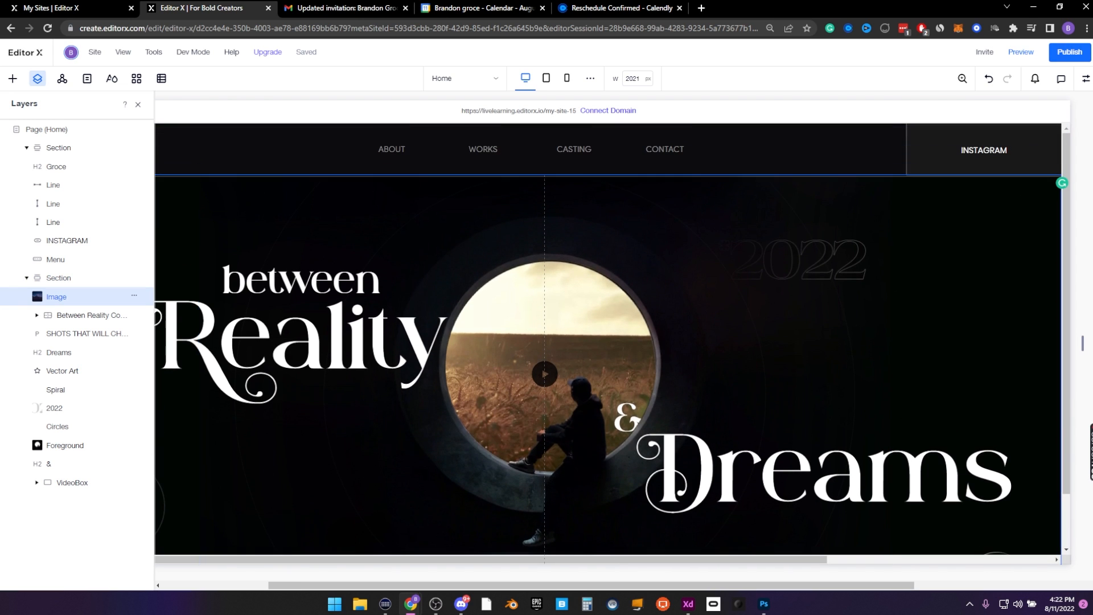
{"action": "left_click", "coordinate": [1086, 79]}
{"action": "left_click", "coordinate": [983, 152]}
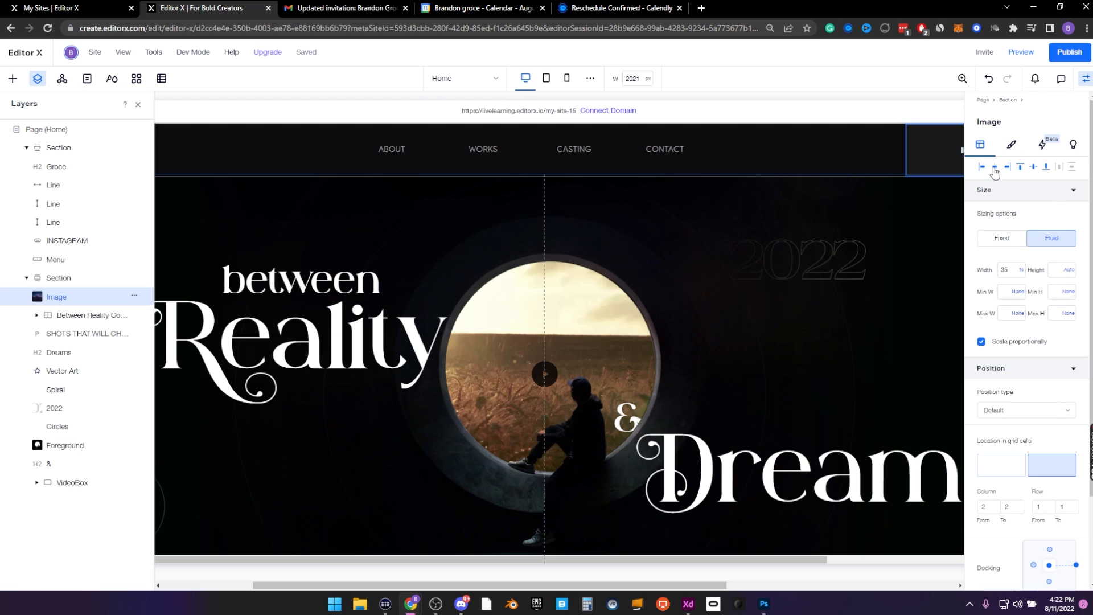
{"action": "left_click", "coordinate": [1076, 80]}
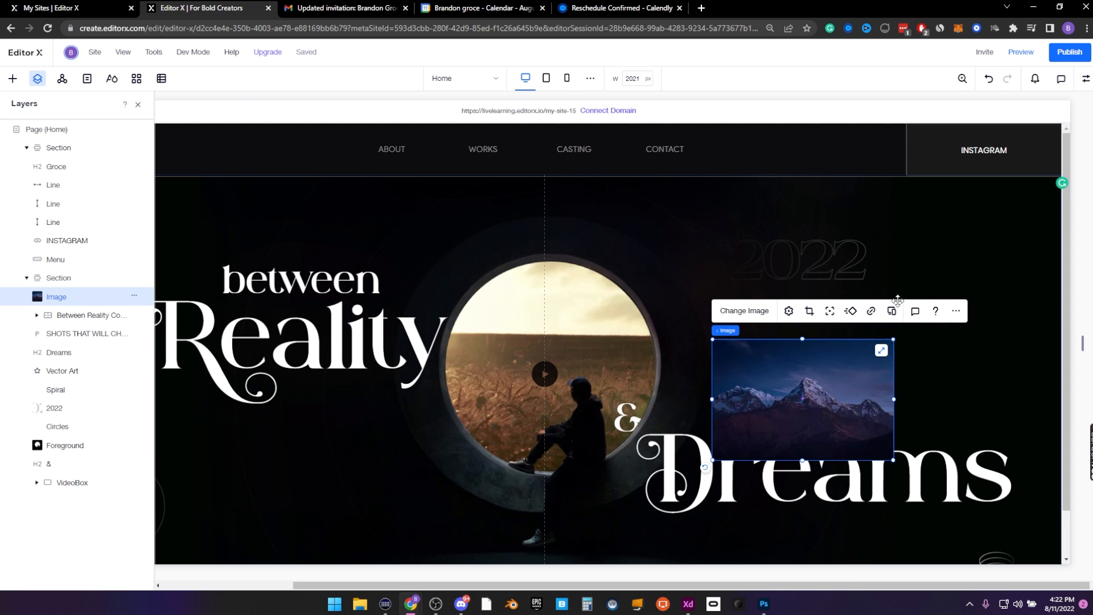
Move the placeholder image up towards the 2022 graphic and replace it with Window Stain.png
{"action": "left_click_drag", "start_coordinate": [763, 380], "coordinate": [815, 300]}
{"action": "left_click", "coordinate": [795, 231]}
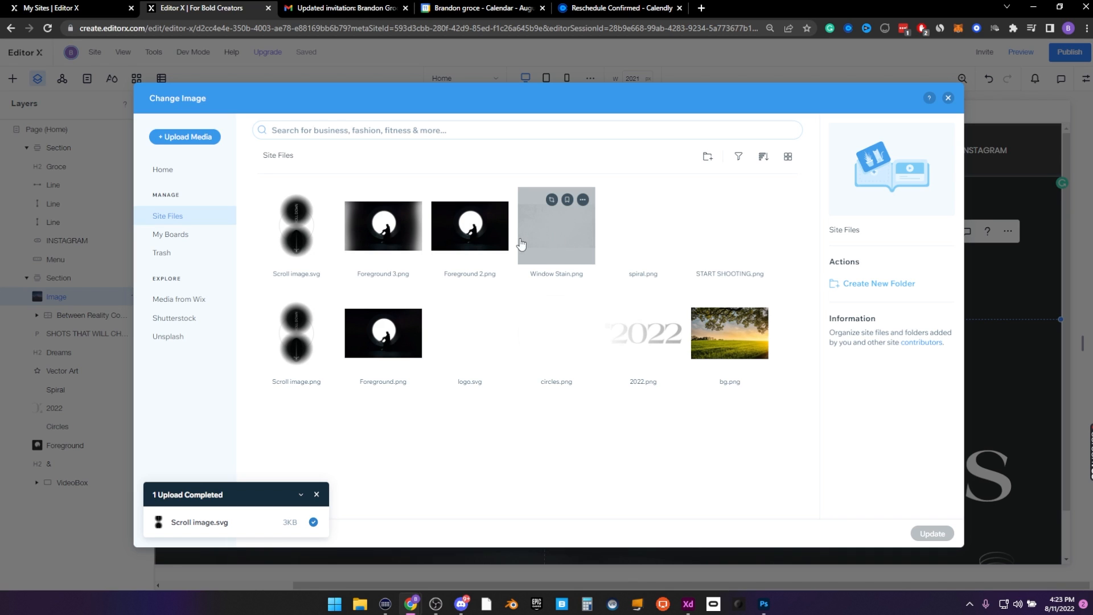
{"action": "left_click", "coordinate": [559, 235]}
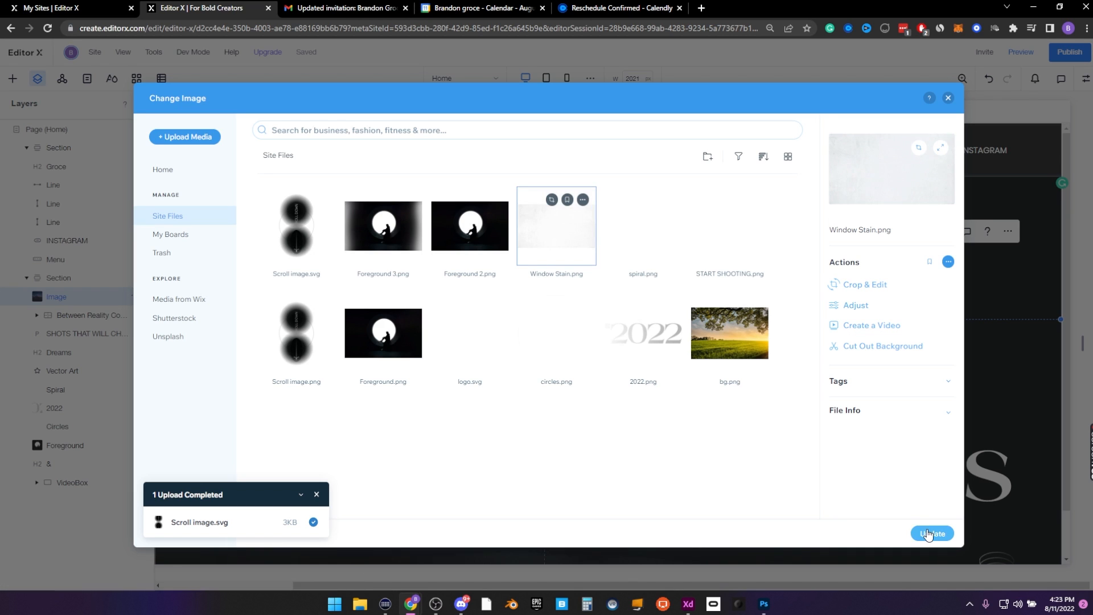
{"action": "left_click", "coordinate": [929, 534]}
Move the window stain image over the round window and enlarge it to cover the window's width
{"action": "left_click_drag", "start_coordinate": [888, 322], "coordinate": [597, 317]}
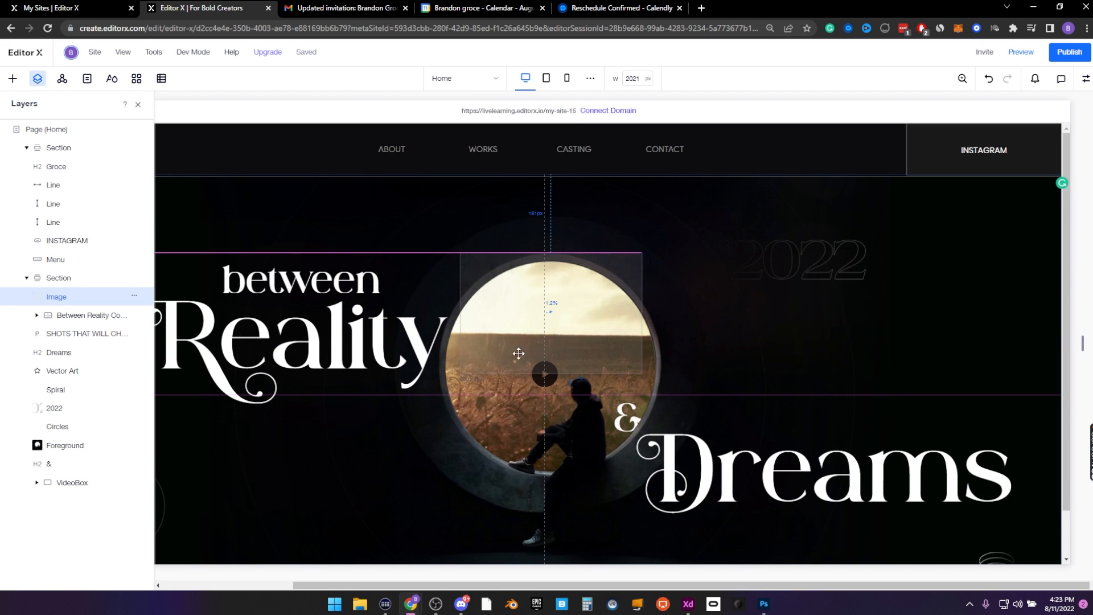
{"action": "left_click_drag", "start_coordinate": [519, 353], "coordinate": [392, 419]}
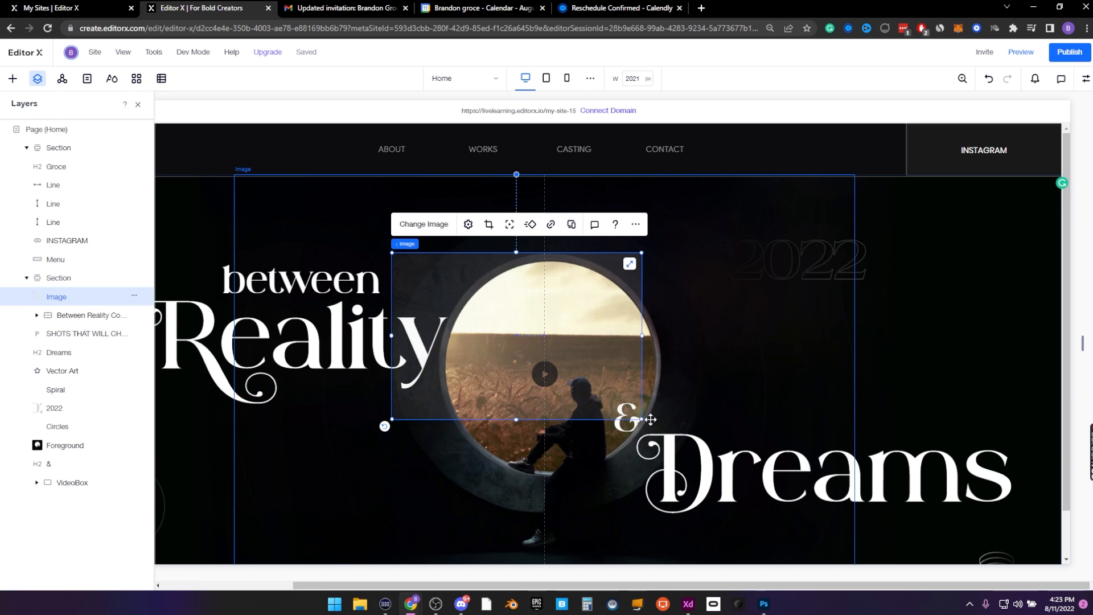
{"action": "left_click_drag", "start_coordinate": [641, 420], "coordinate": [732, 480]}
Rename the window stain image's layer to "Stained glass" and place it directly beneath the Foreground layer
{"action": "double_click", "coordinate": [54, 296]}
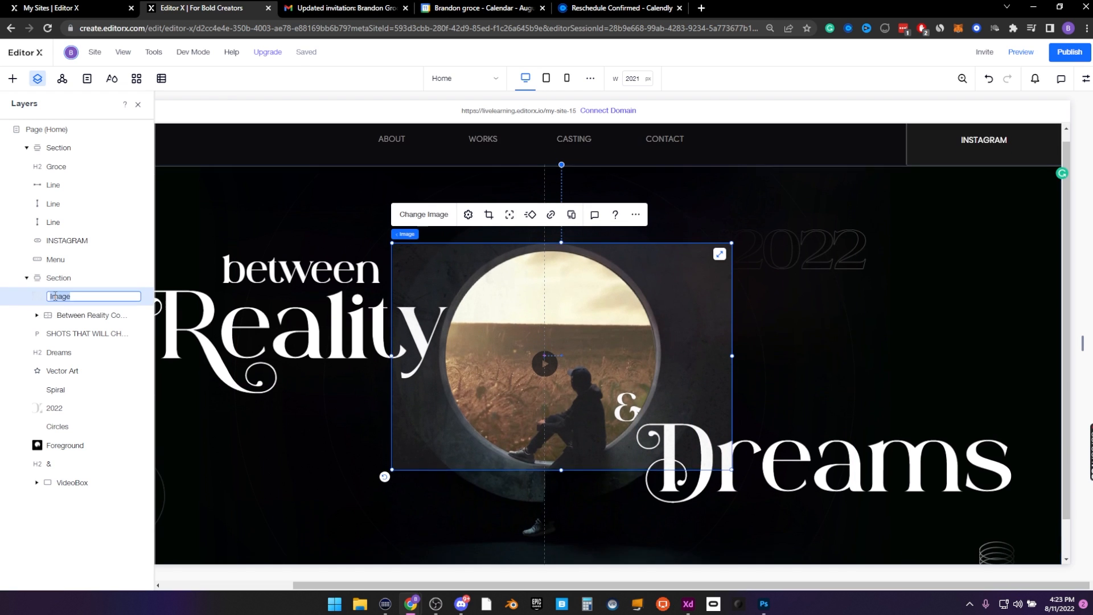
{"action": "type", "text": "Stained g"}
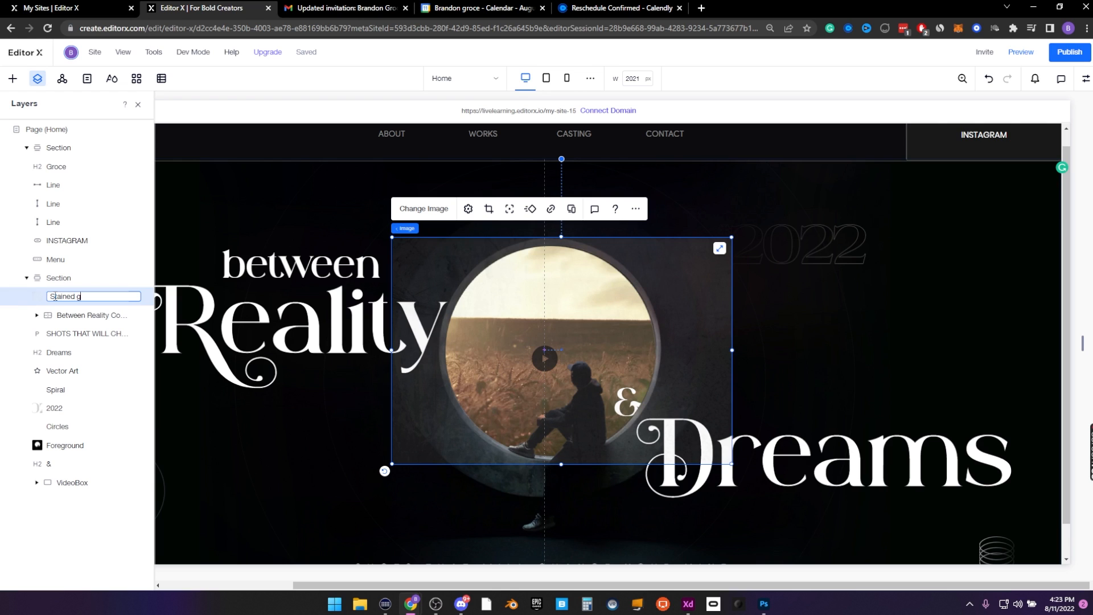
{"action": "type", "text": "lass"}
{"action": "key", "text": "Return"}
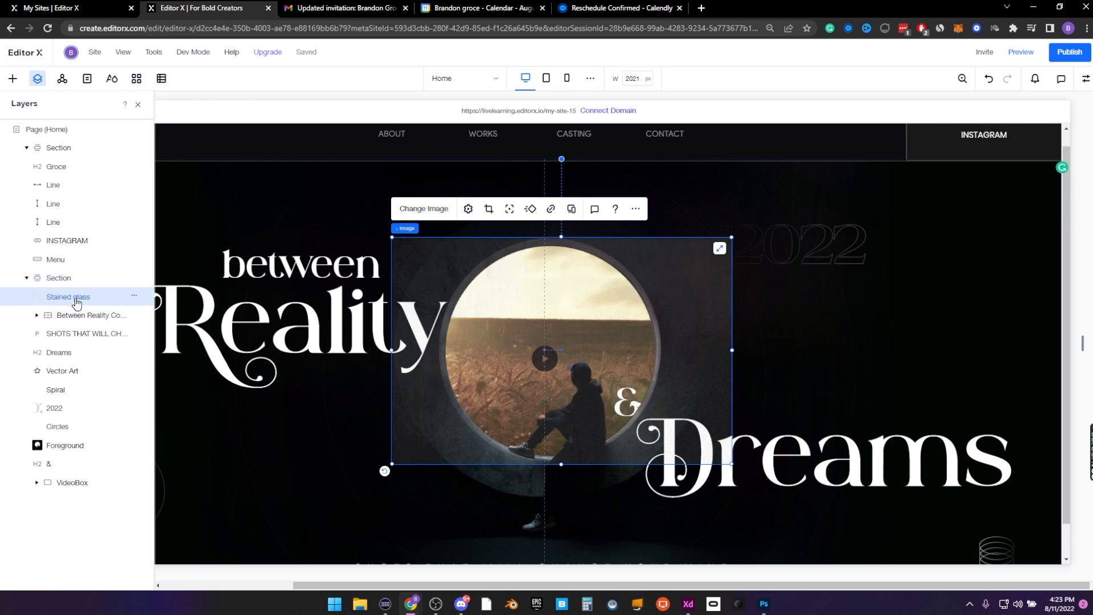
{"action": "left_click_drag", "start_coordinate": [77, 303], "coordinate": [61, 454]}
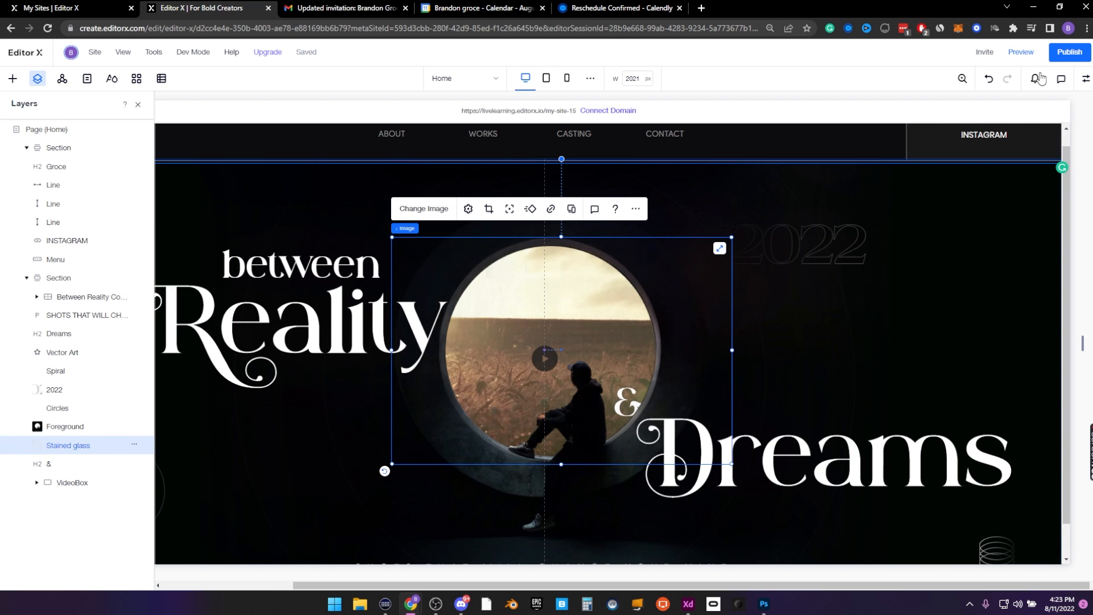
Centre the stained glass image horizontally in the hero section and close the layer list
{"action": "left_click", "coordinate": [1085, 82]}
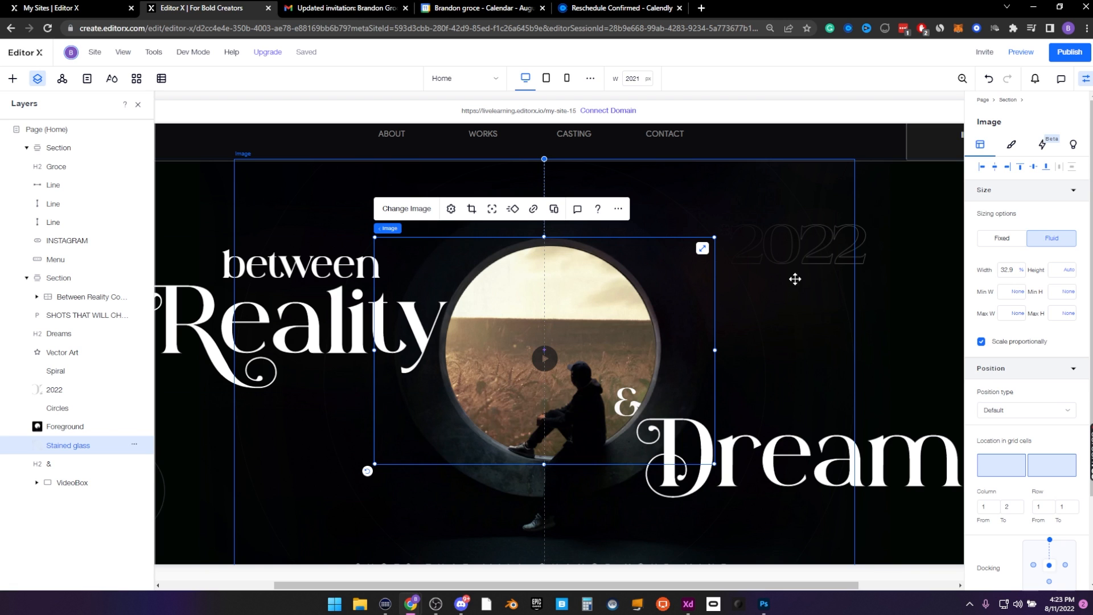
{"action": "left_click", "coordinate": [1085, 80]}
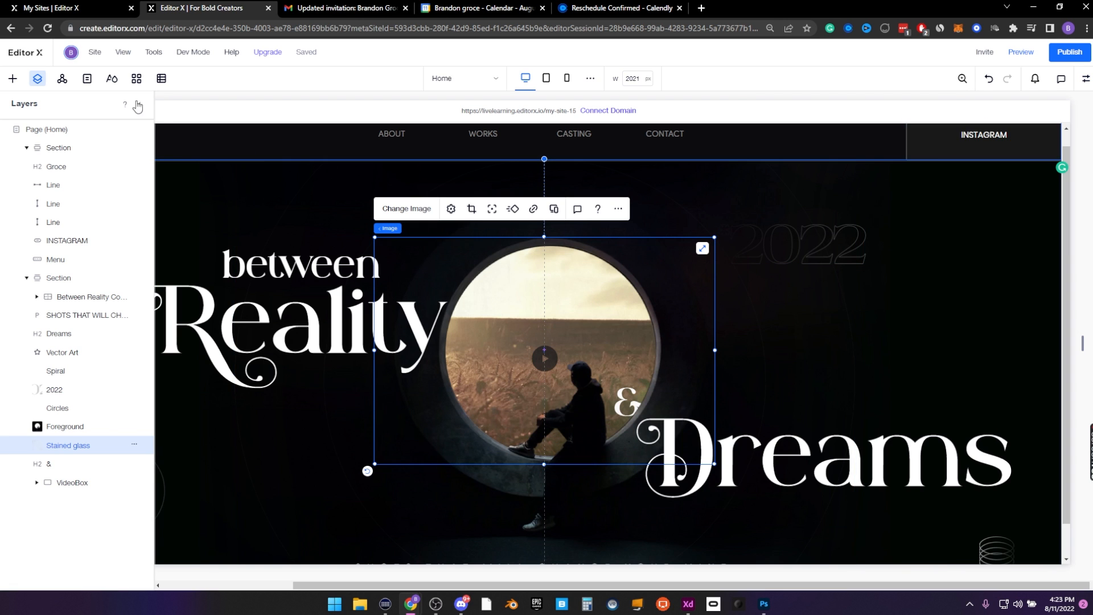
{"action": "left_click", "coordinate": [138, 105]}
{"action": "scroll", "coordinate": [546, 374], "scroll_direction": "down", "scroll_amount": 1}
{"action": "scroll", "coordinate": [908, 220], "scroll_direction": "up", "scroll_amount": 2}
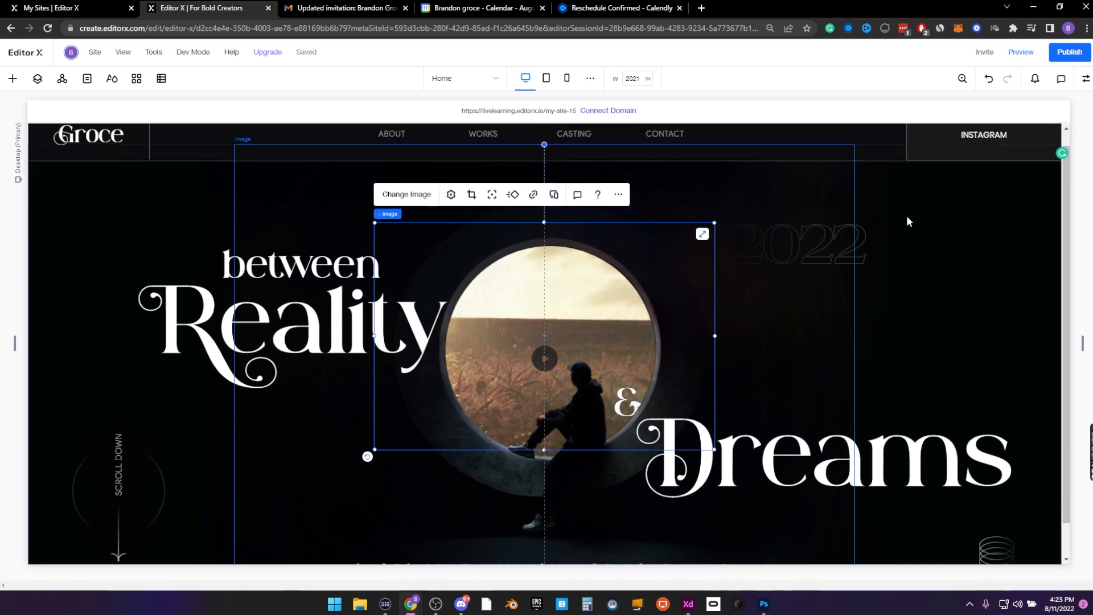
{"action": "left_click", "coordinate": [1085, 79]}
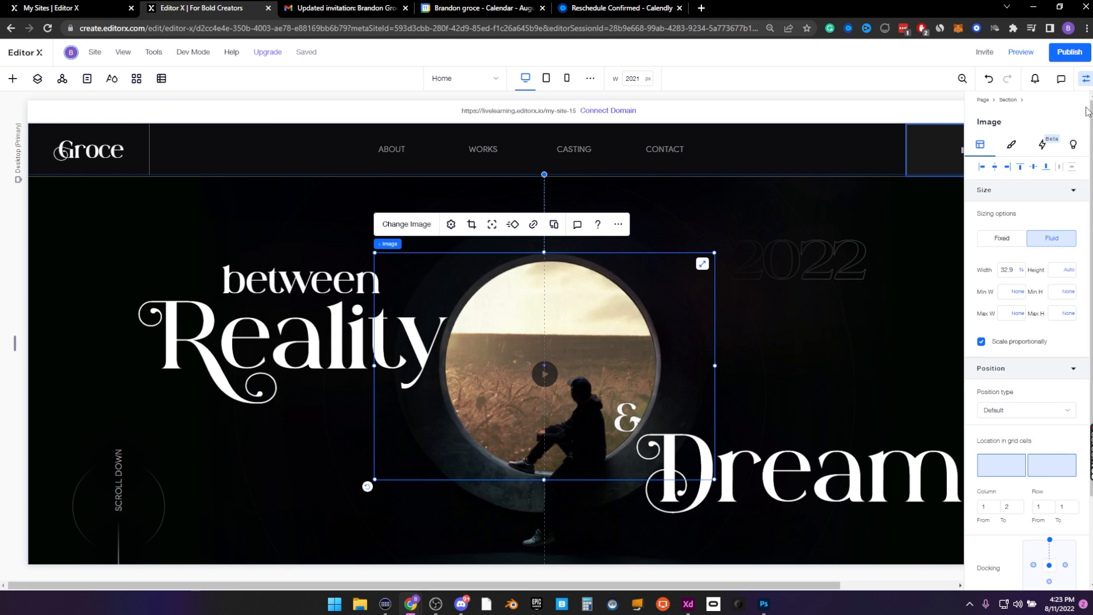
{"action": "left_click", "coordinate": [1085, 80]}
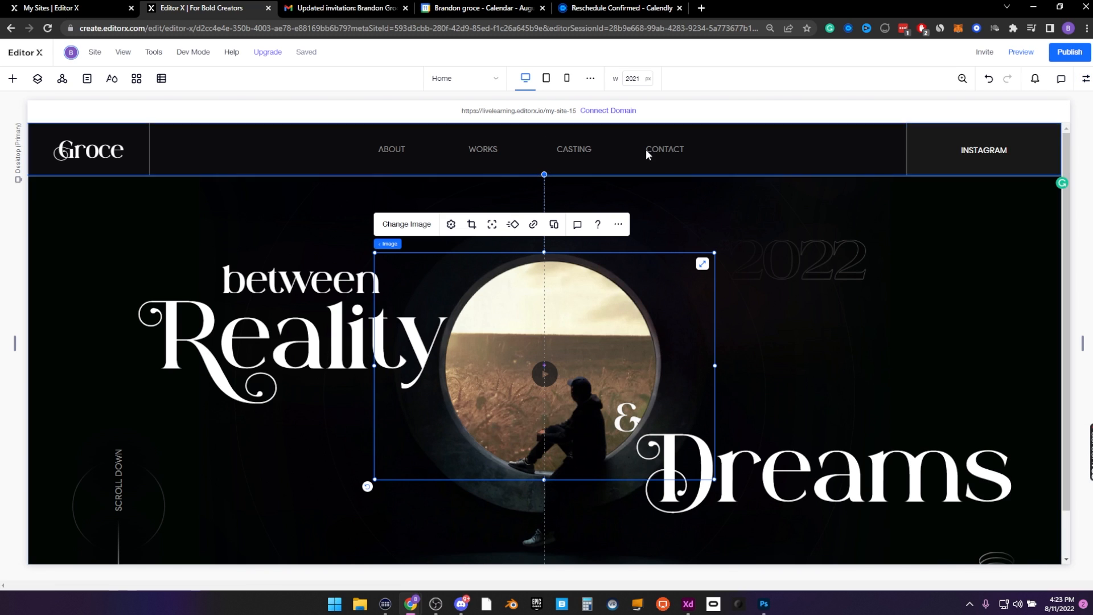
Add an image to the upper-left area of the hero section and replace its placeholder with START SHOOTING.png
{"action": "left_click", "coordinate": [77, 207]}
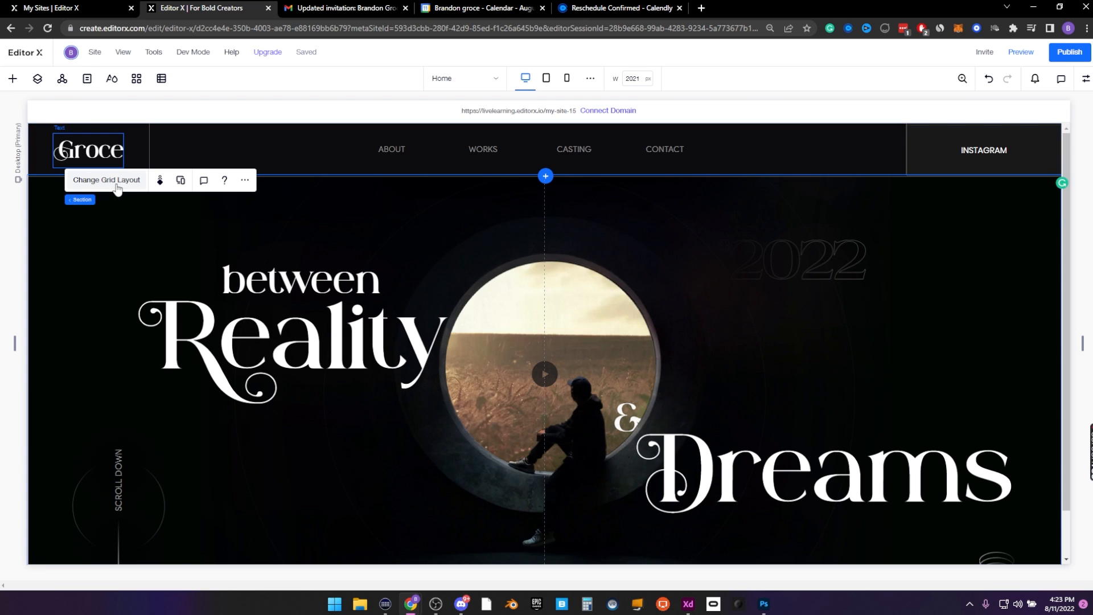
{"action": "right_click", "coordinate": [90, 216]}
{"action": "mouse_move", "coordinate": [100, 506]}
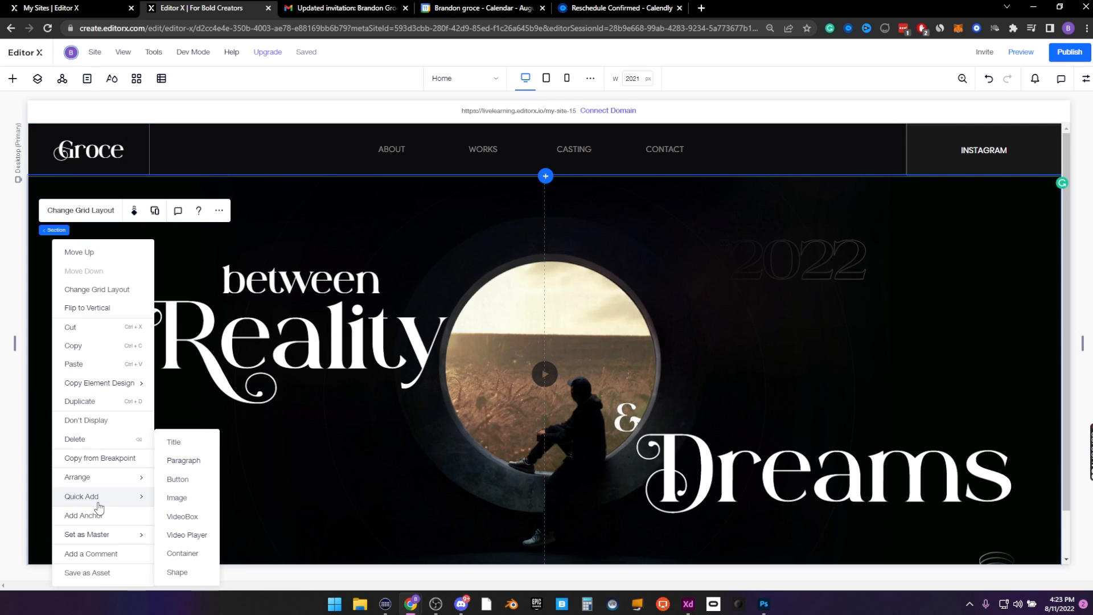
{"action": "left_click", "coordinate": [181, 497]}
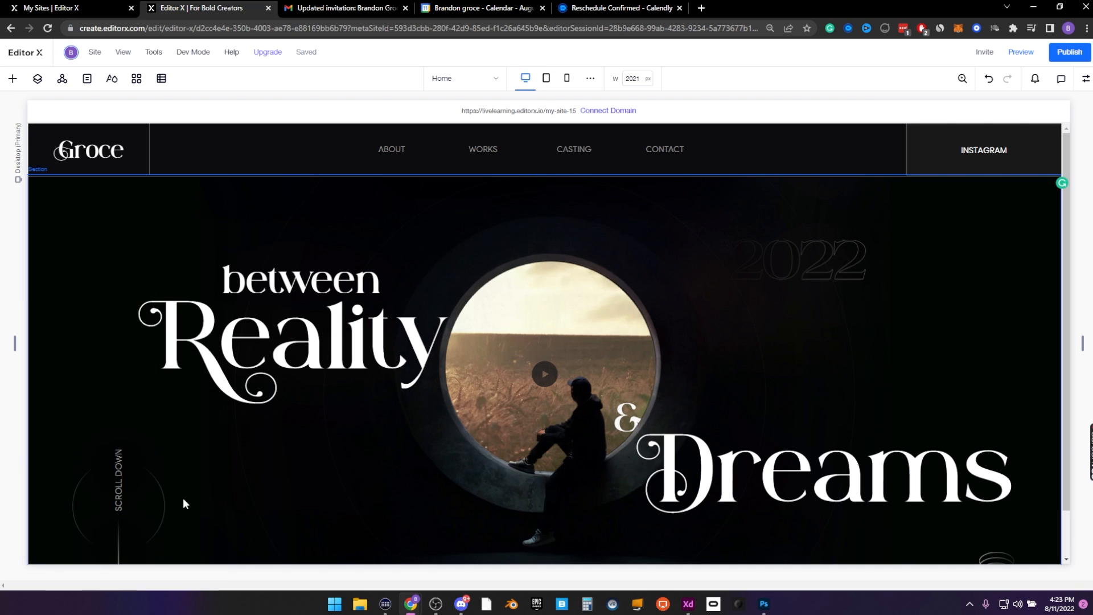
{"action": "left_click", "coordinate": [84, 211]}
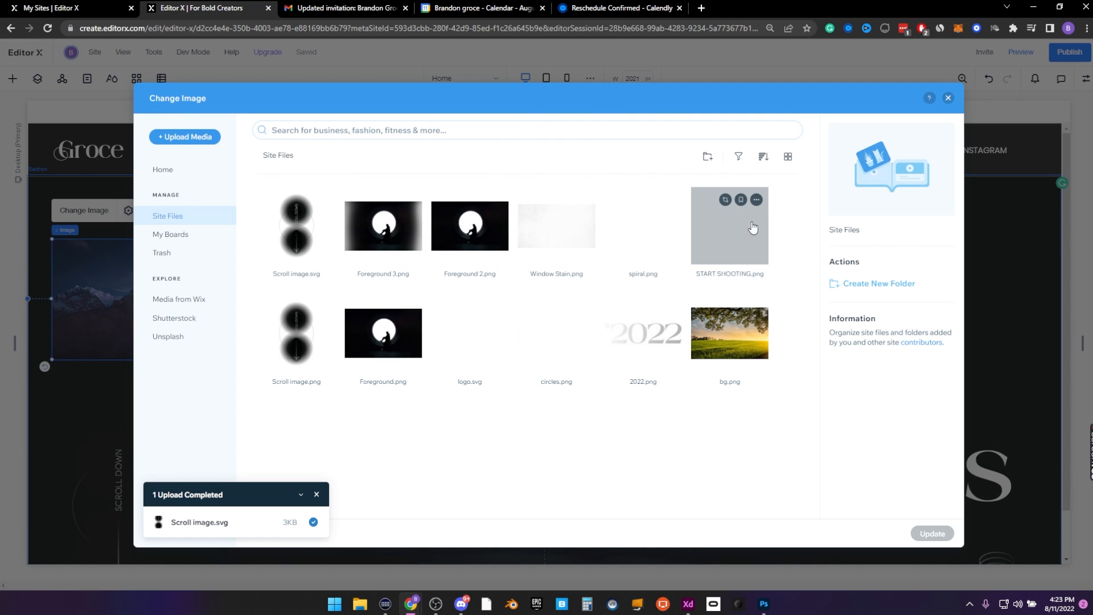
{"action": "left_click", "coordinate": [728, 242]}
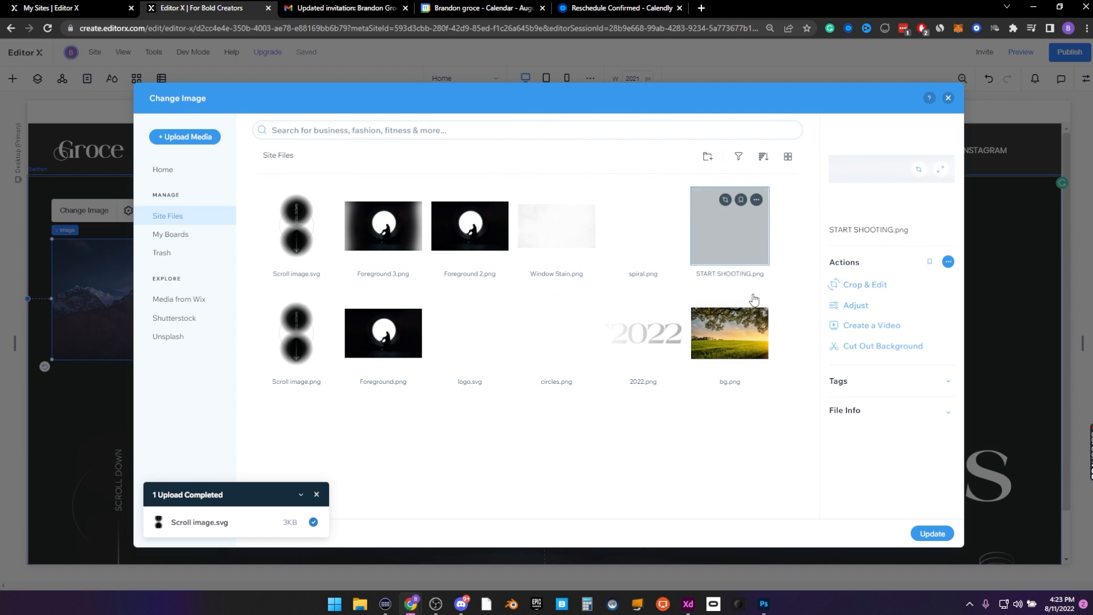
{"action": "left_click", "coordinate": [933, 534]}
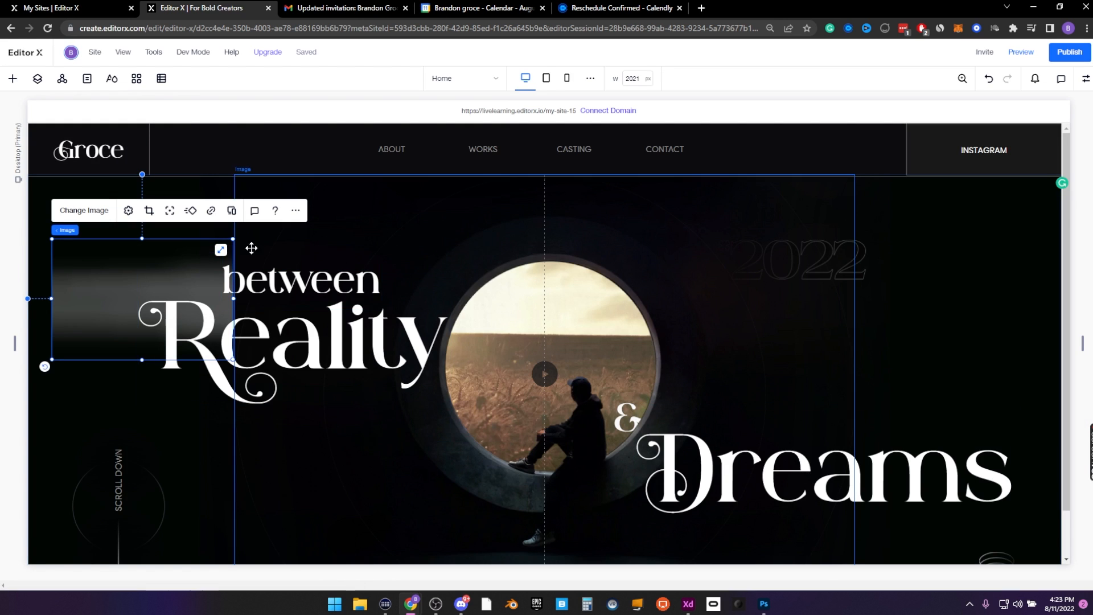
Reset the streak image to its original proportions and shrink it to a small thin streak
{"action": "left_click", "coordinate": [129, 210]}
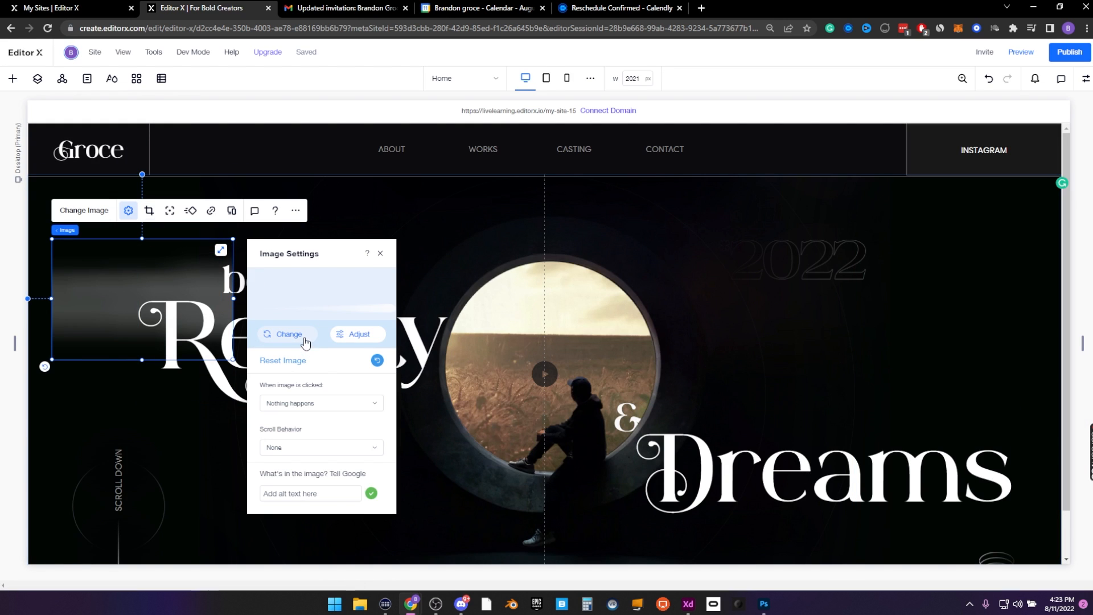
{"action": "left_click", "coordinate": [377, 360]}
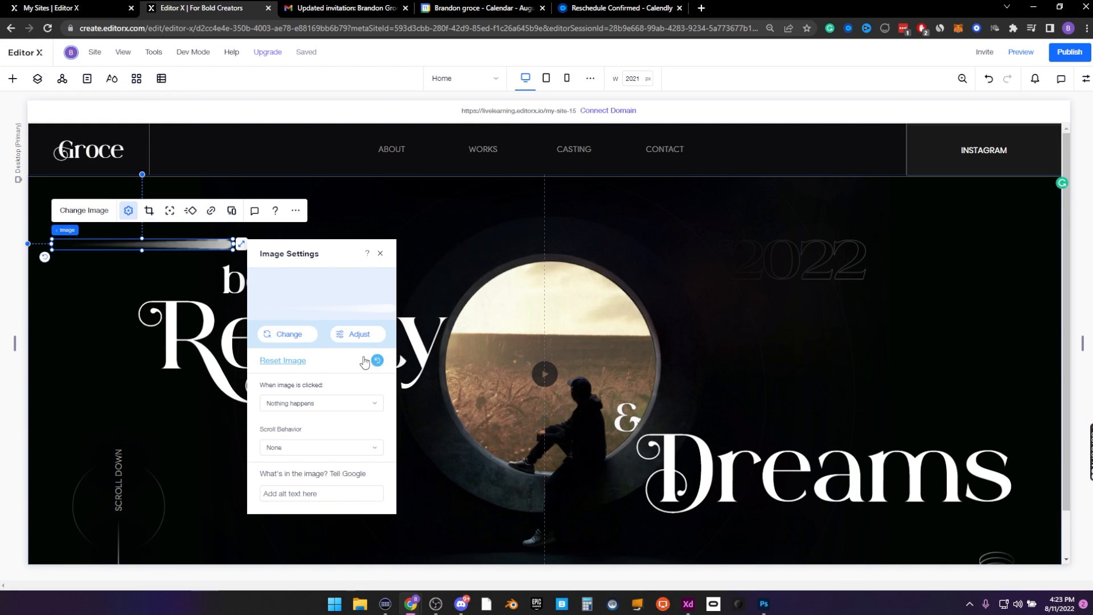
{"action": "left_click", "coordinate": [86, 274]}
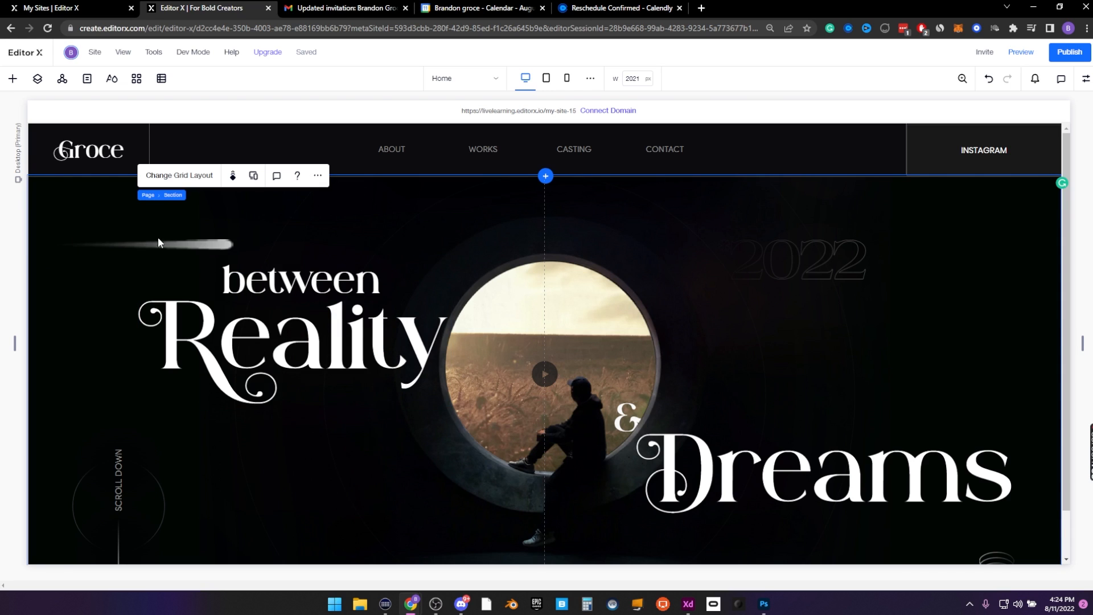
{"action": "left_click", "coordinate": [173, 244]}
{"action": "left_click_drag", "start_coordinate": [233, 245], "coordinate": [79, 249]}
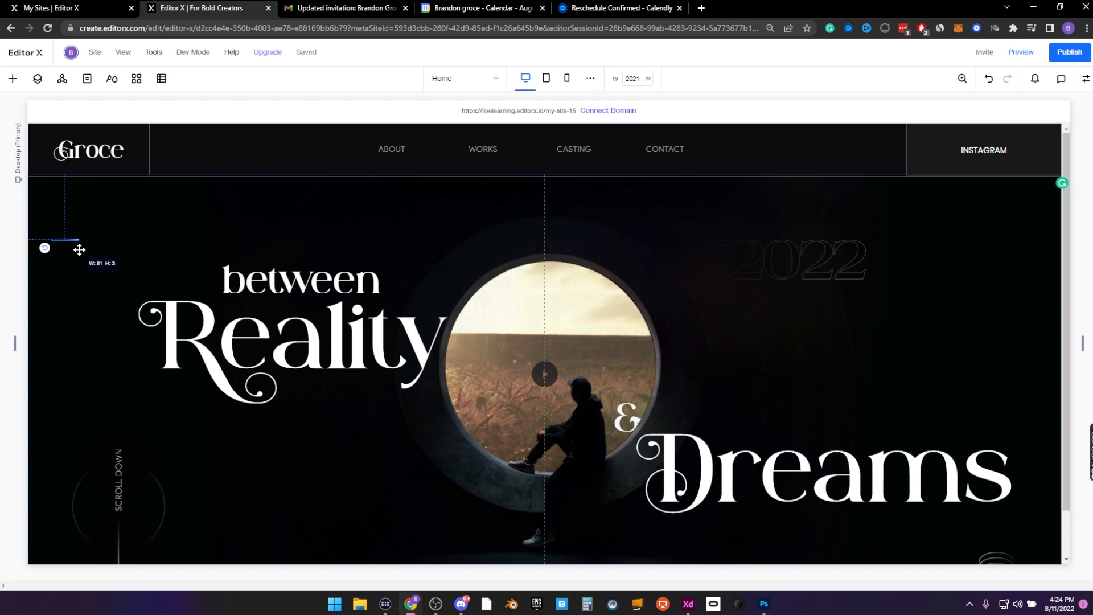
{"action": "left_click", "coordinate": [84, 210]}
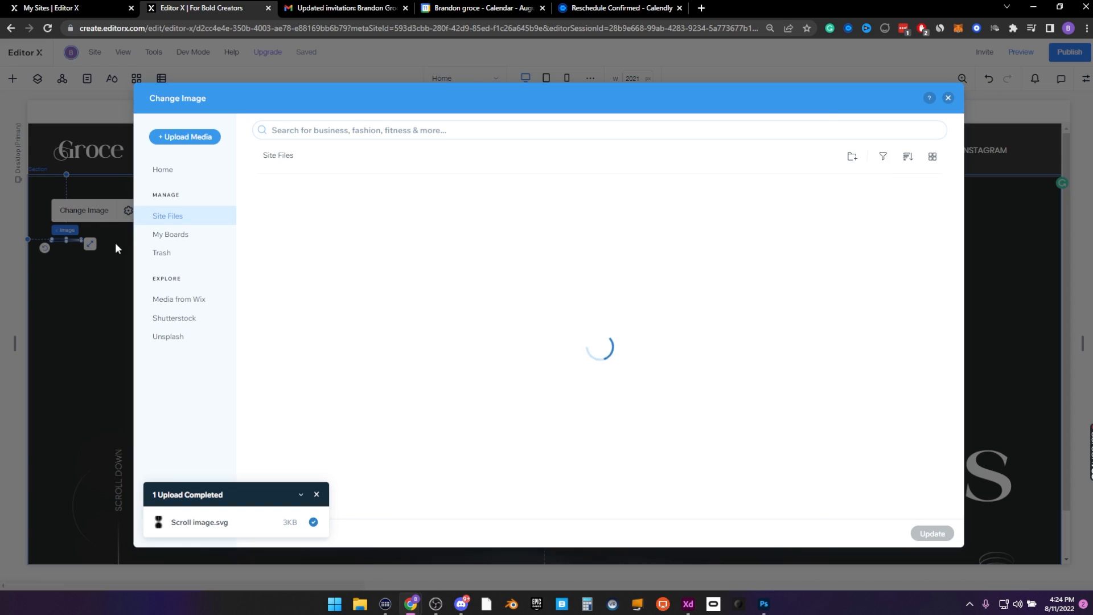
{"action": "left_click", "coordinate": [948, 98]}
{"action": "left_click", "coordinate": [73, 300]}
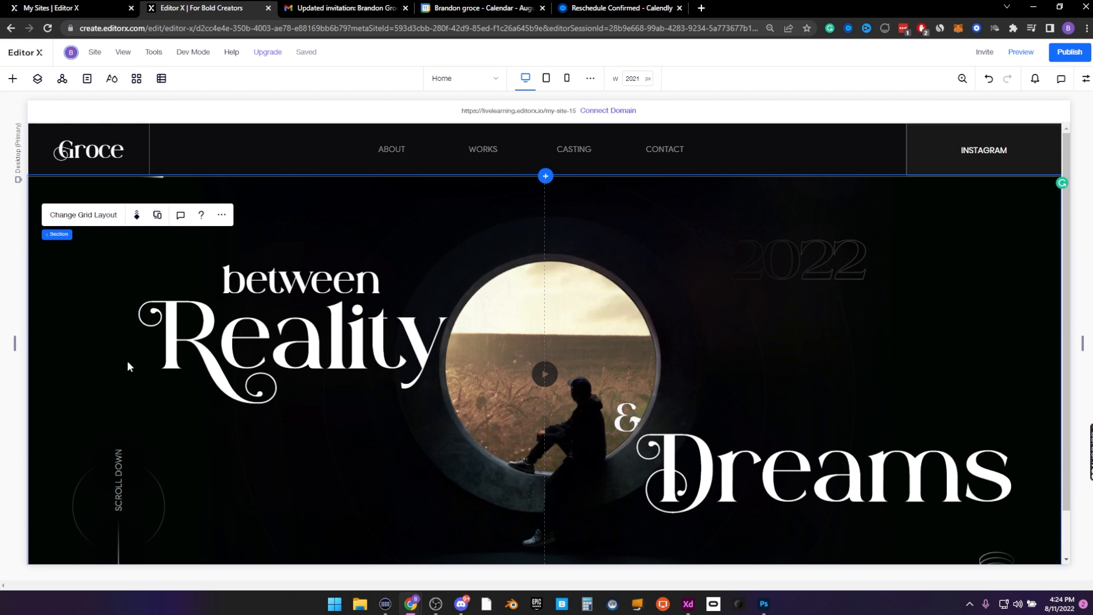
{"action": "left_click", "coordinate": [287, 330]}
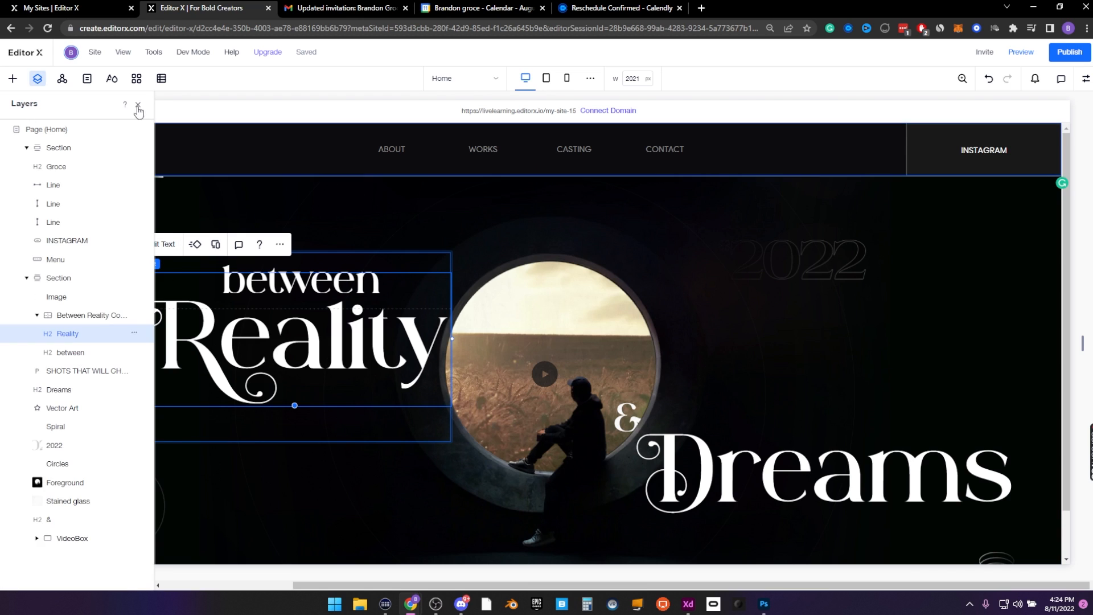
{"action": "left_click", "coordinate": [138, 108]}
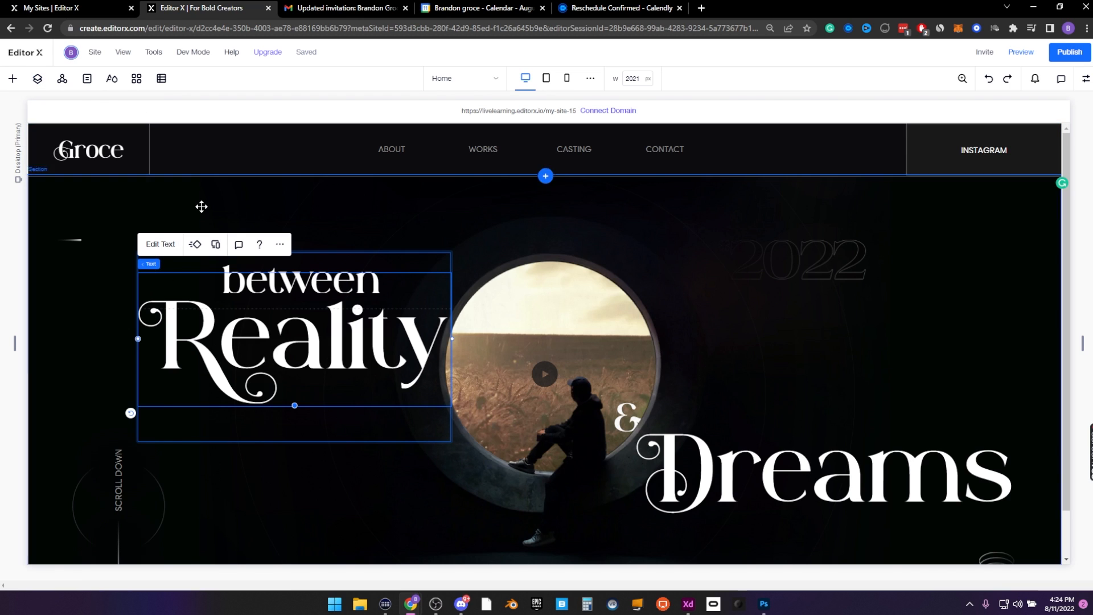
Rename the streak image's layer to "Shooting star" and move it into the header section between INSTAGRAM and Menu
{"action": "left_click", "coordinate": [61, 174]}
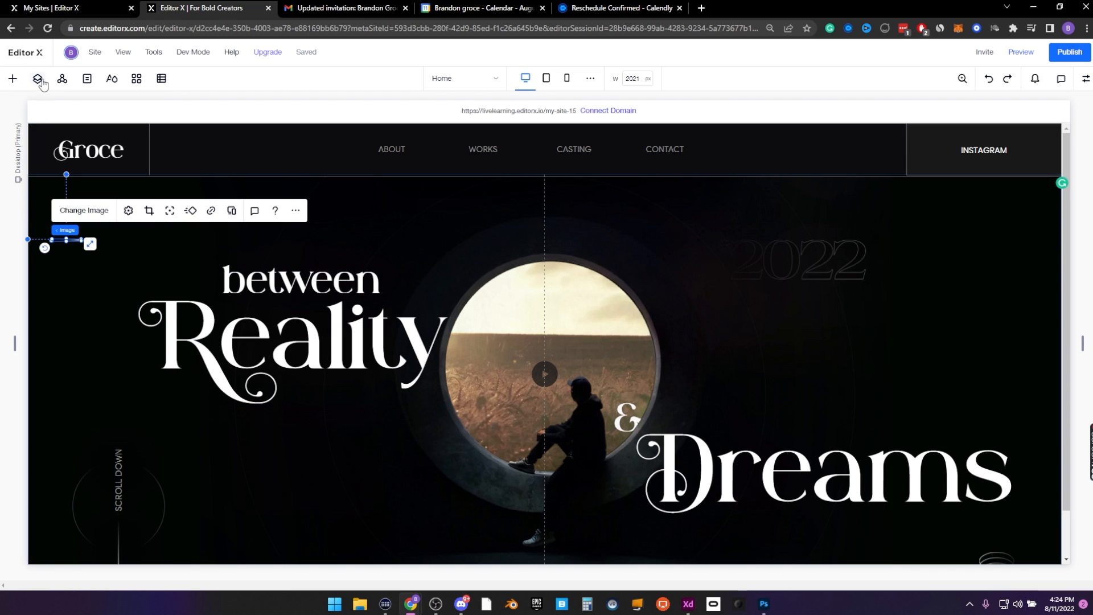
{"action": "left_click", "coordinate": [37, 79]}
{"action": "double_click", "coordinate": [60, 297]}
{"action": "type", "text": "Shooting star"}
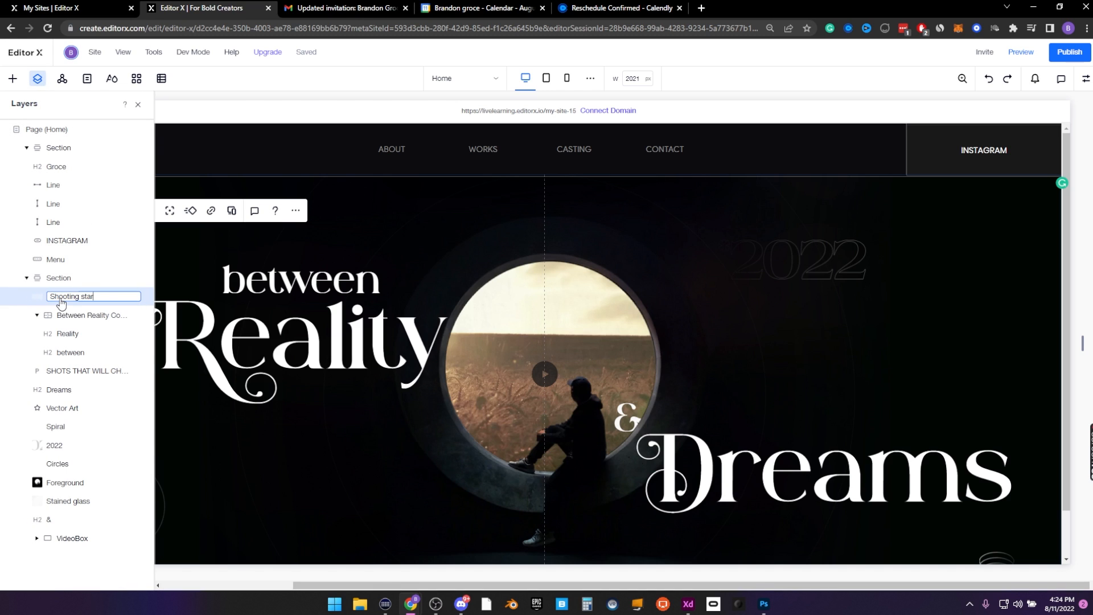
{"action": "key", "text": "Return"}
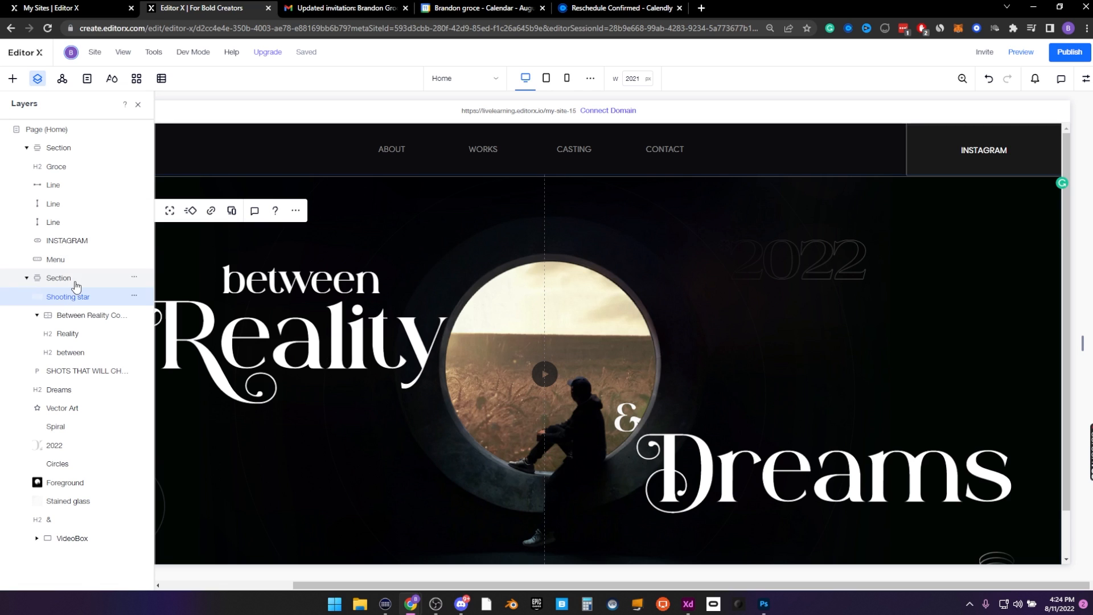
{"action": "left_click_drag", "start_coordinate": [39, 150], "coordinate": [41, 155]}
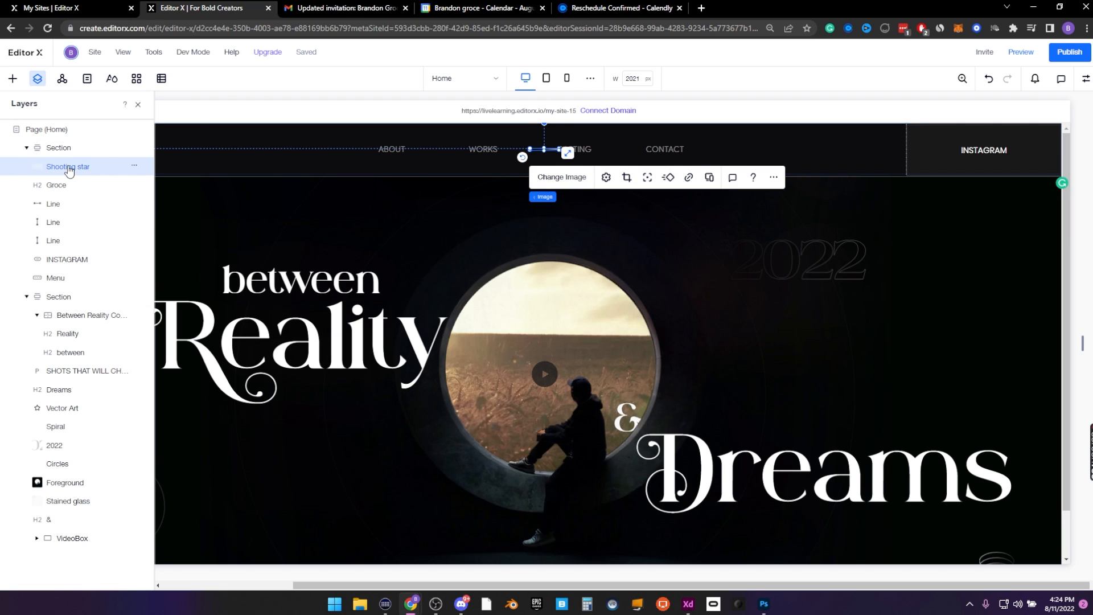
{"action": "left_click_drag", "start_coordinate": [64, 176], "coordinate": [63, 271]}
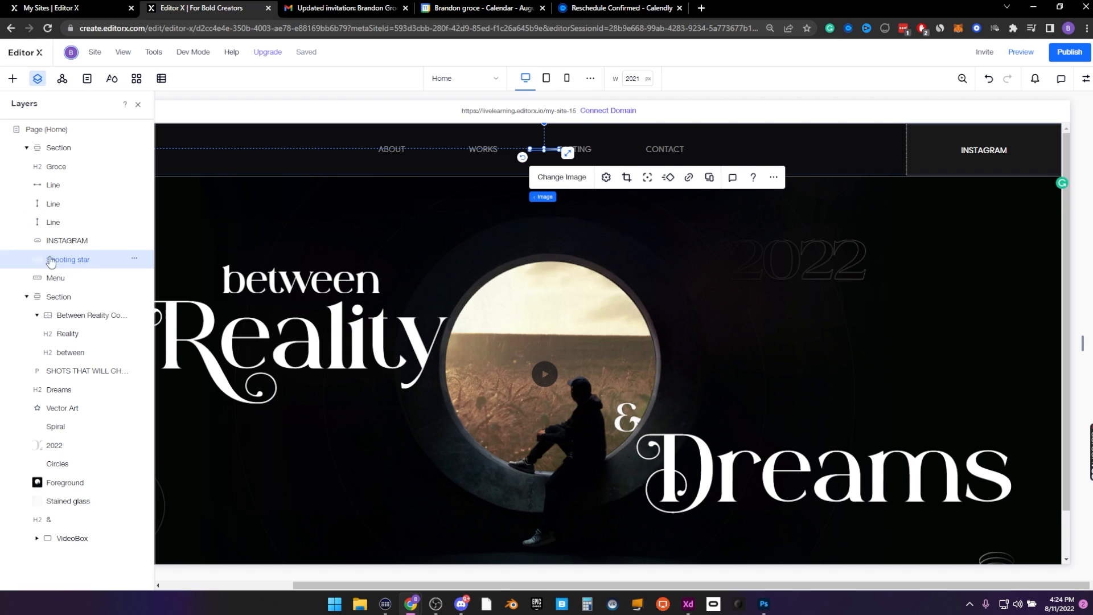
Move the header's horizontal Line layer beneath INSTAGRAM, directly above the Shooting star layer
{"action": "left_click", "coordinate": [53, 222]}
{"action": "left_click", "coordinate": [54, 184], "text": "ctrl"}
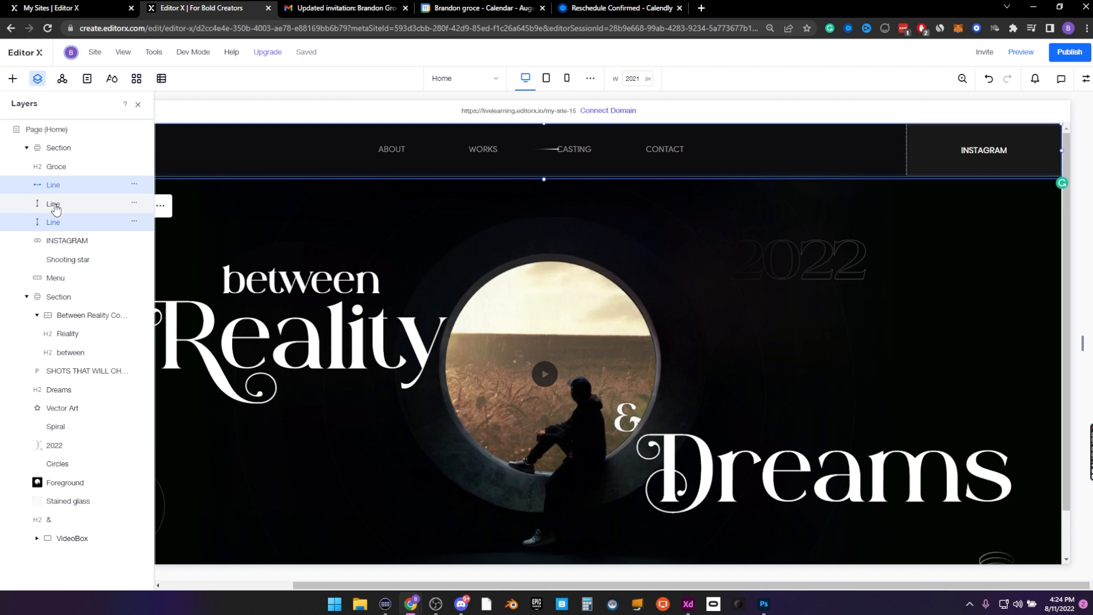
{"action": "left_click", "coordinate": [55, 206], "text": "ctrl"}
{"action": "left_click_drag", "start_coordinate": [56, 187], "coordinate": [54, 250]}
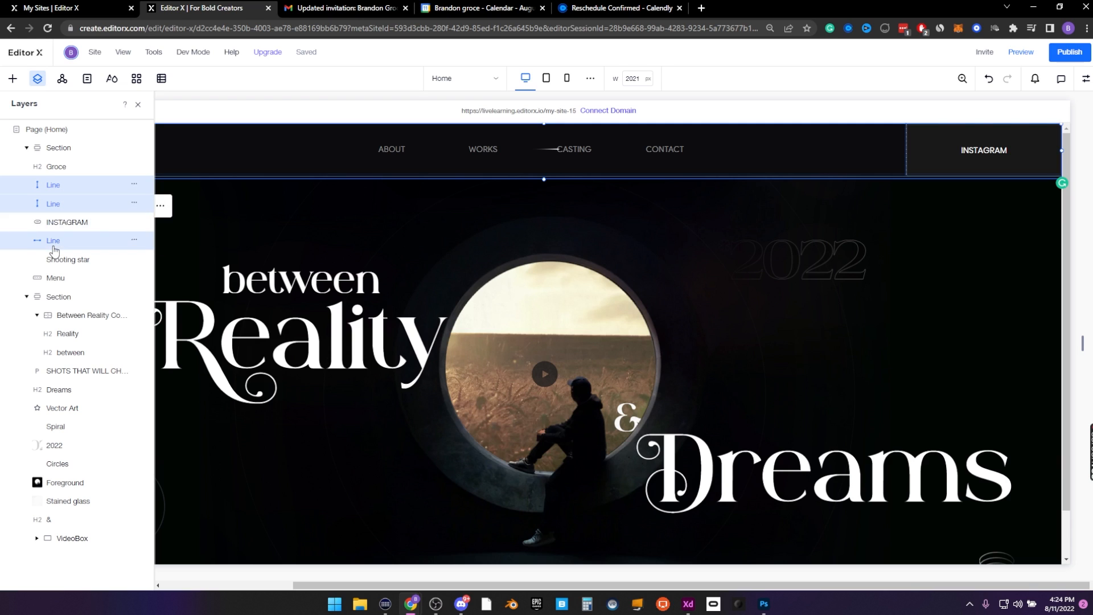
{"action": "left_click", "coordinate": [286, 223]}
{"action": "left_click", "coordinate": [198, 226]}
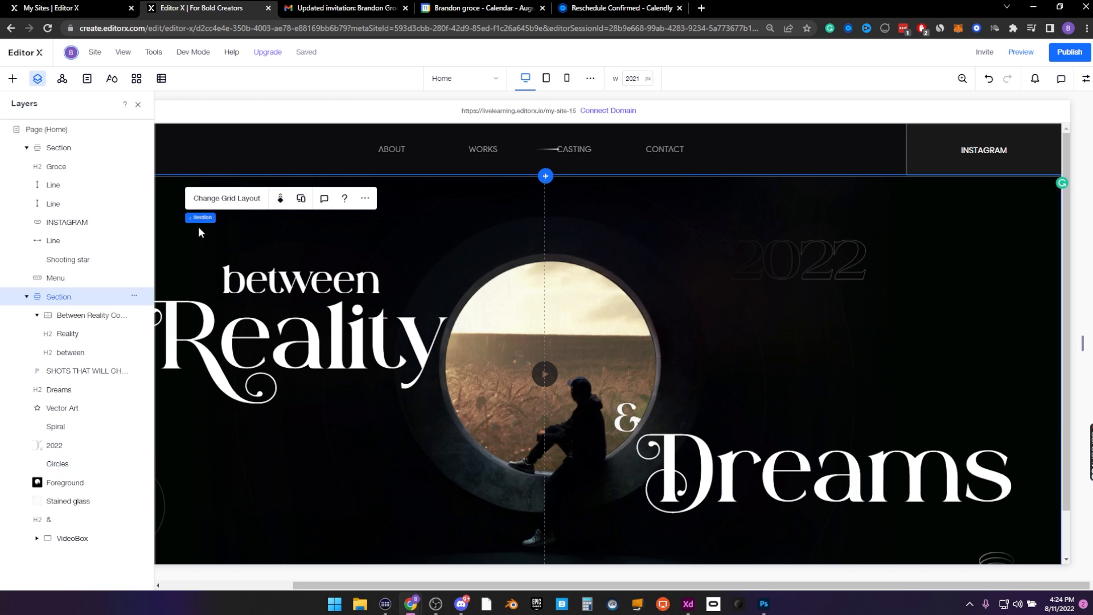
Move both vertical Line layers beneath INSTAGRAM and place the Shooting star layer directly above all three lines
{"action": "left_click", "coordinate": [51, 261]}
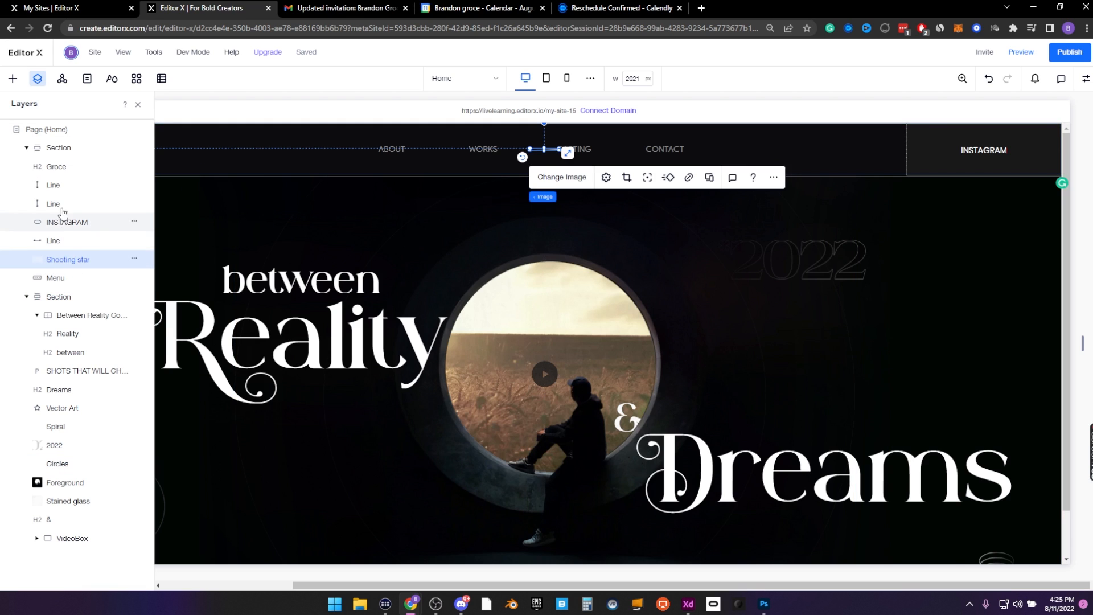
{"action": "left_click_drag", "start_coordinate": [53, 204], "coordinate": [54, 222]}
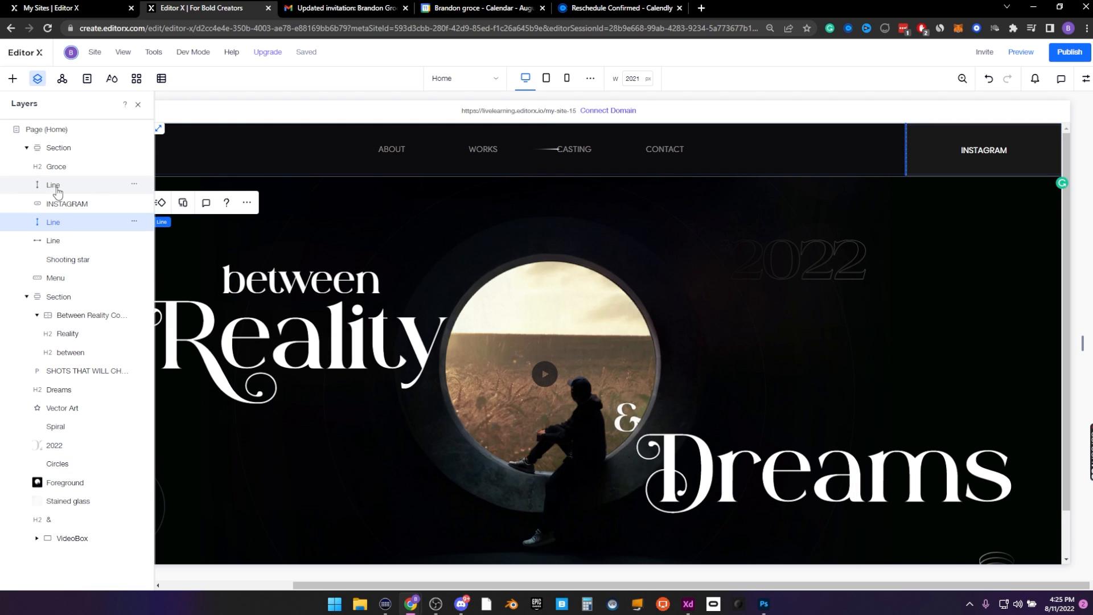
{"action": "left_click_drag", "start_coordinate": [54, 185], "coordinate": [60, 218]}
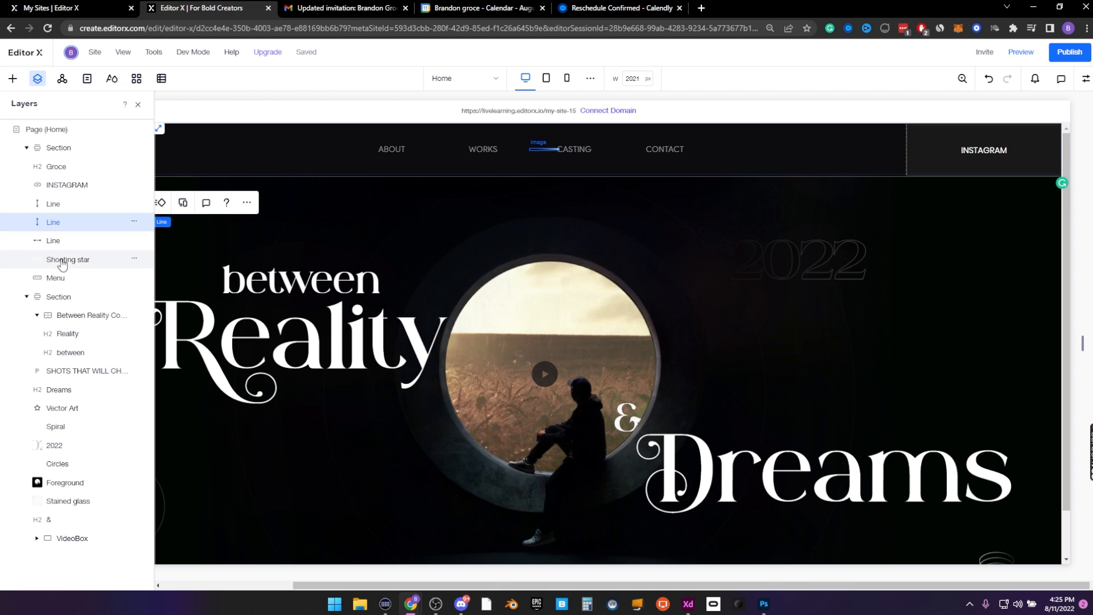
{"action": "left_click_drag", "start_coordinate": [54, 259], "coordinate": [80, 189]}
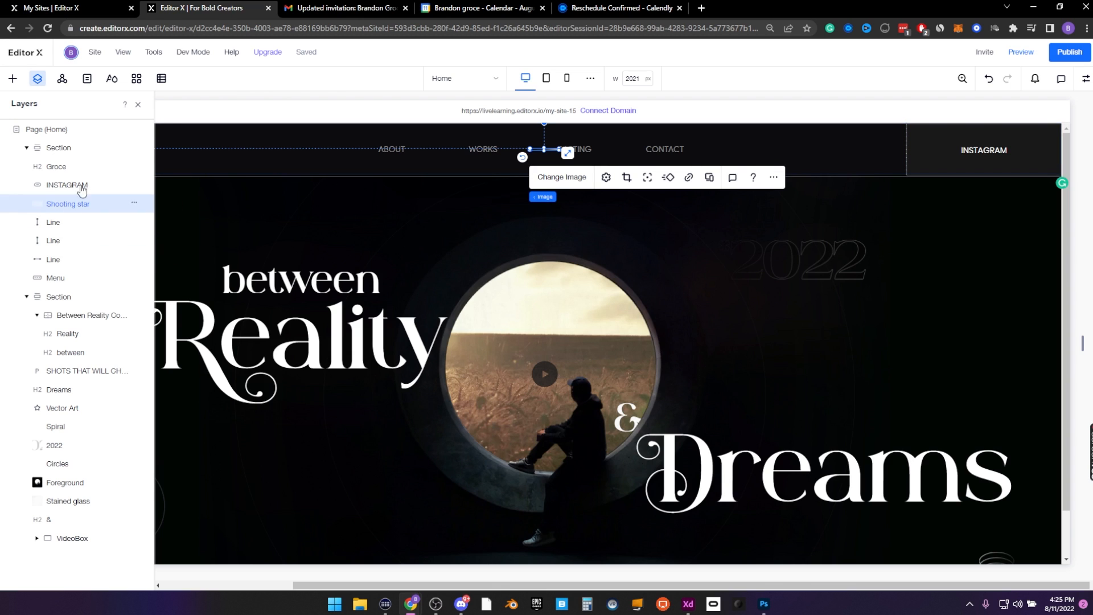
{"action": "left_click", "coordinate": [138, 104]}
Align the shooting star image to the bottom edge of the header's middle grid cell
{"action": "left_click", "coordinate": [1085, 79]}
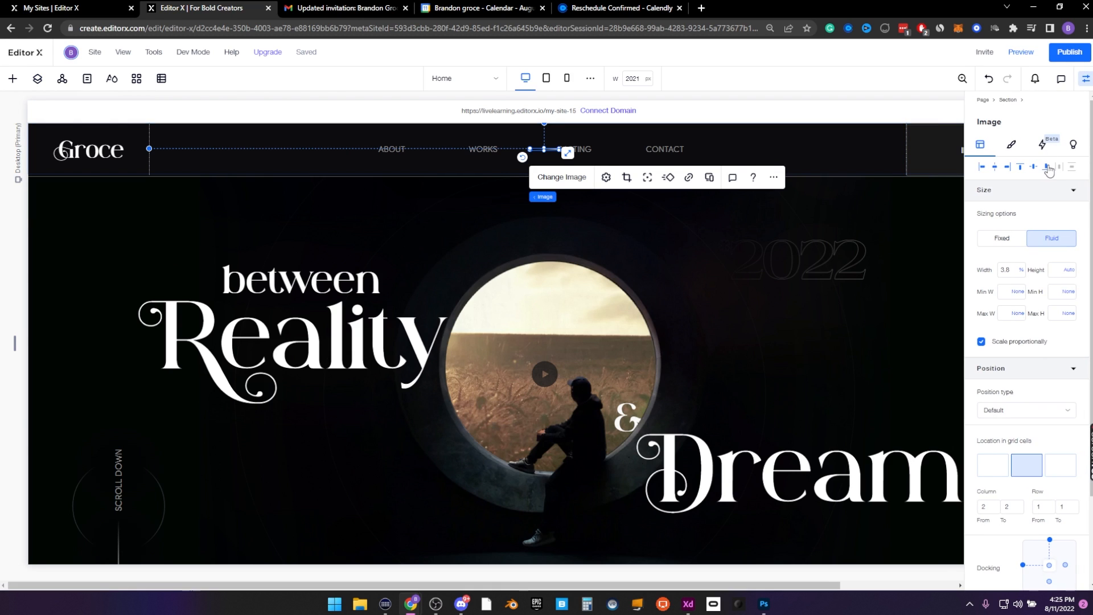
{"action": "left_click", "coordinate": [1048, 167]}
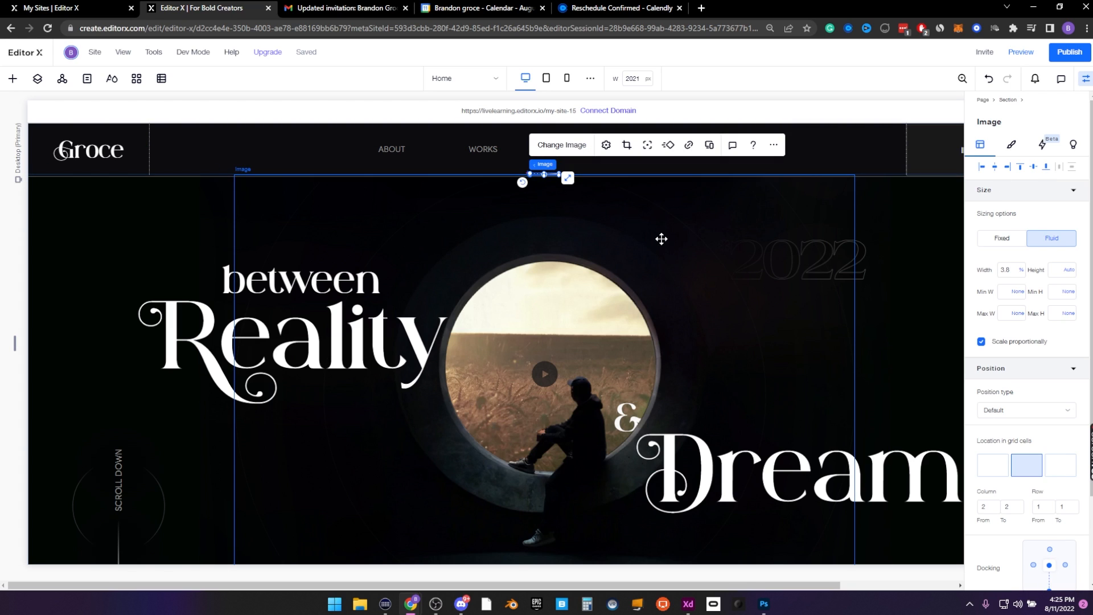
{"action": "left_click", "coordinate": [750, 484]}
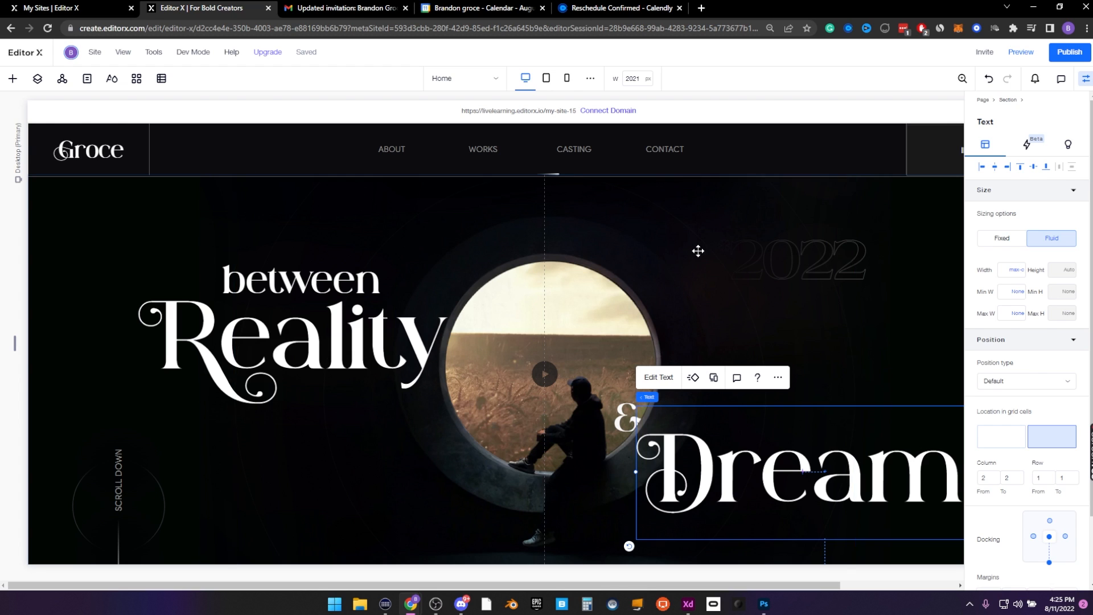
Set the Shooting star's bottom margin to -5 px and dock it to the bottom of the header section
{"action": "left_click", "coordinate": [37, 78]}
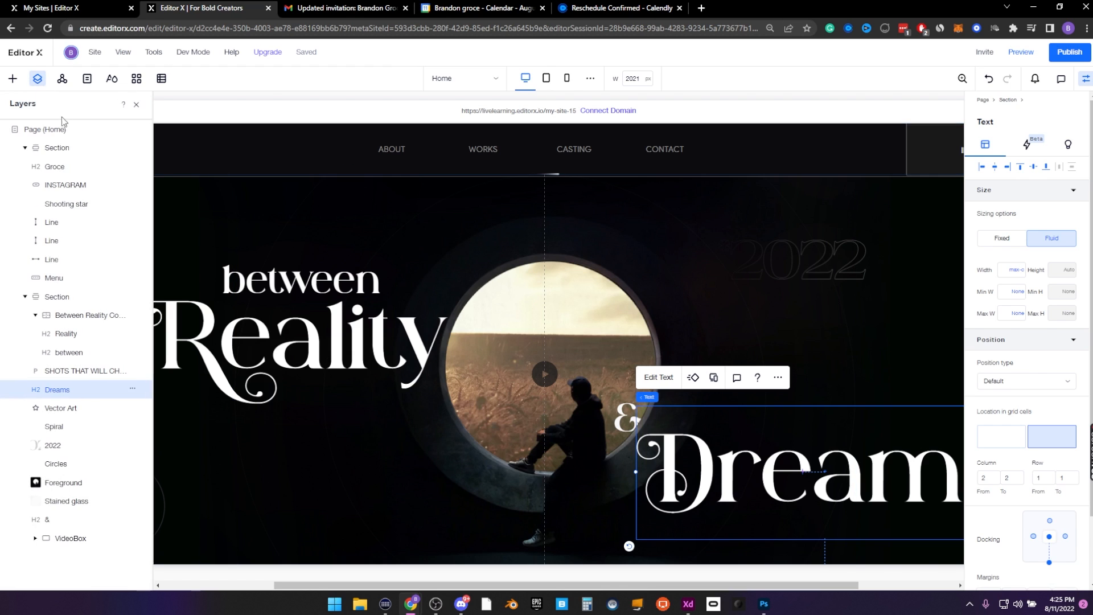
{"action": "left_click", "coordinate": [87, 211]}
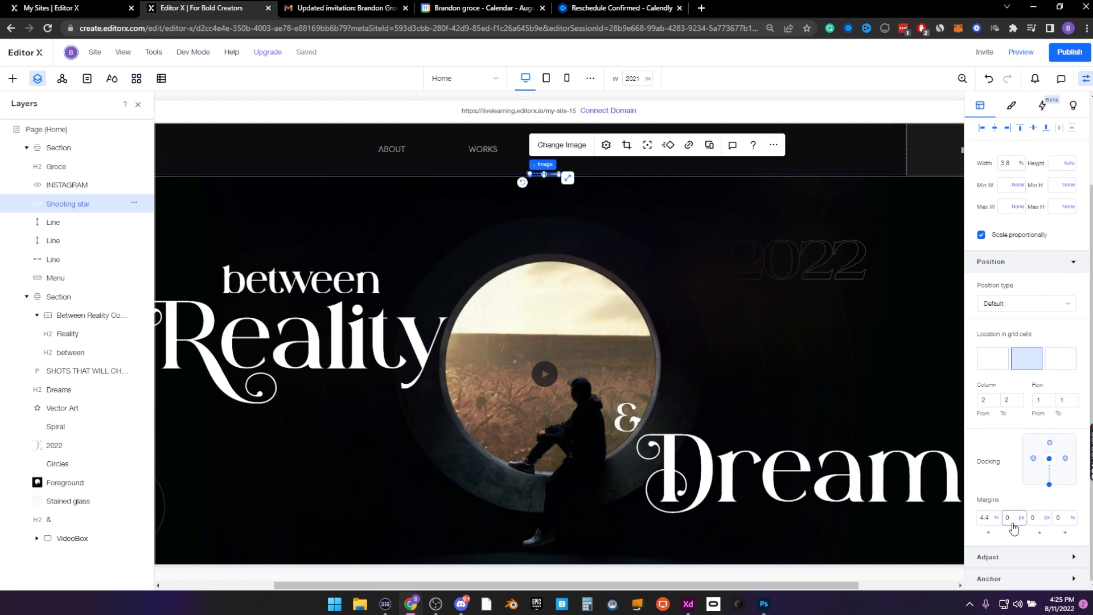
{"action": "left_click", "coordinate": [1049, 484]}
{"action": "key", "text": "Return"}
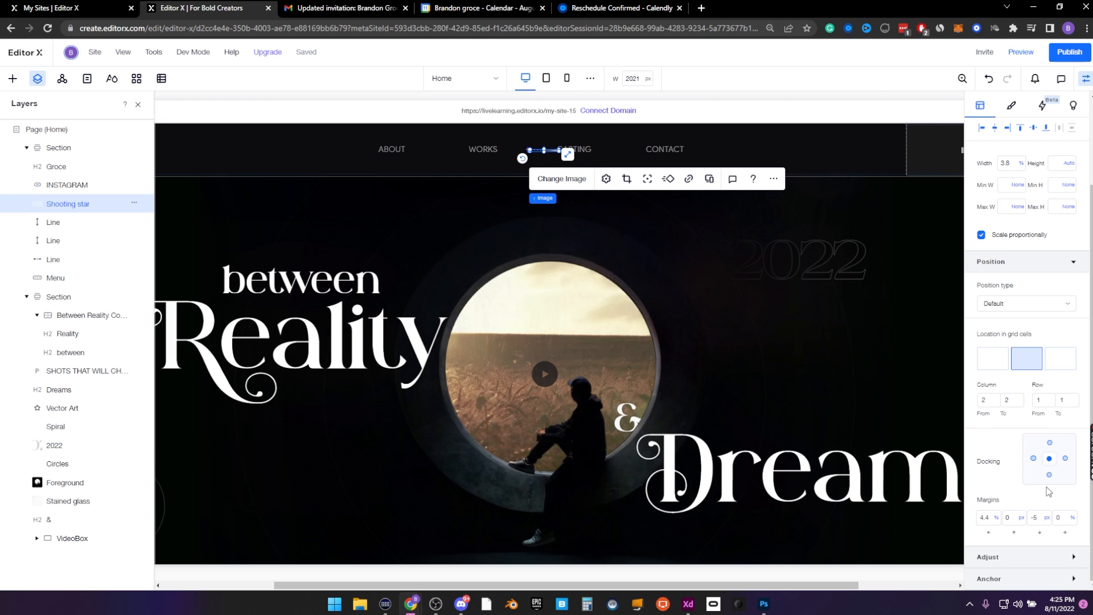
{"action": "left_click", "coordinate": [1048, 488]}
{"action": "key", "text": "Return"}
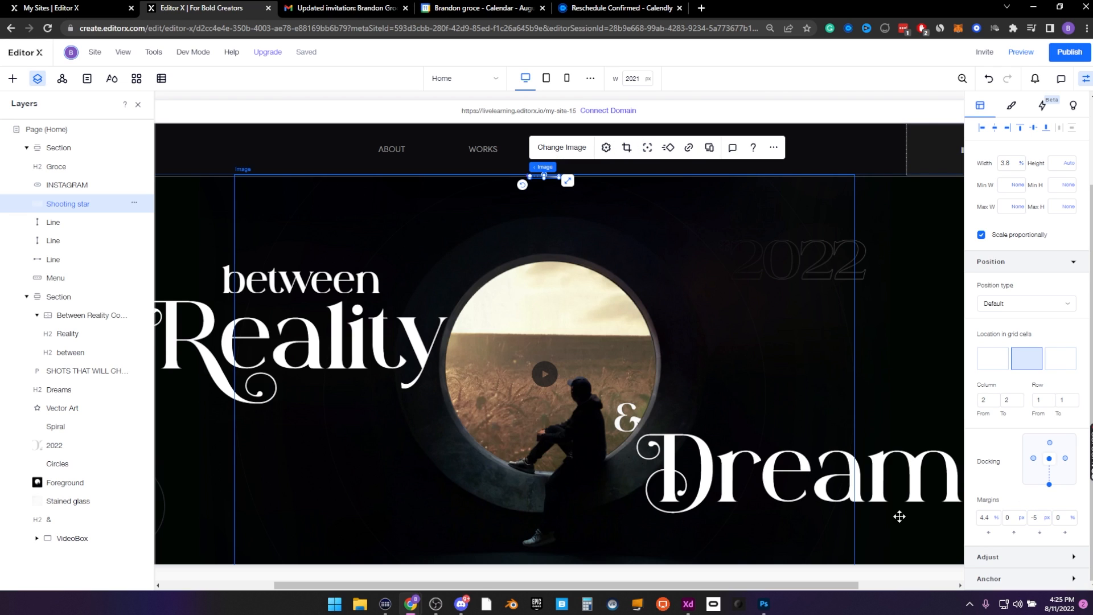
Set the Shooting star image's bottom margin to -4 px
{"action": "left_click", "coordinate": [926, 498]}
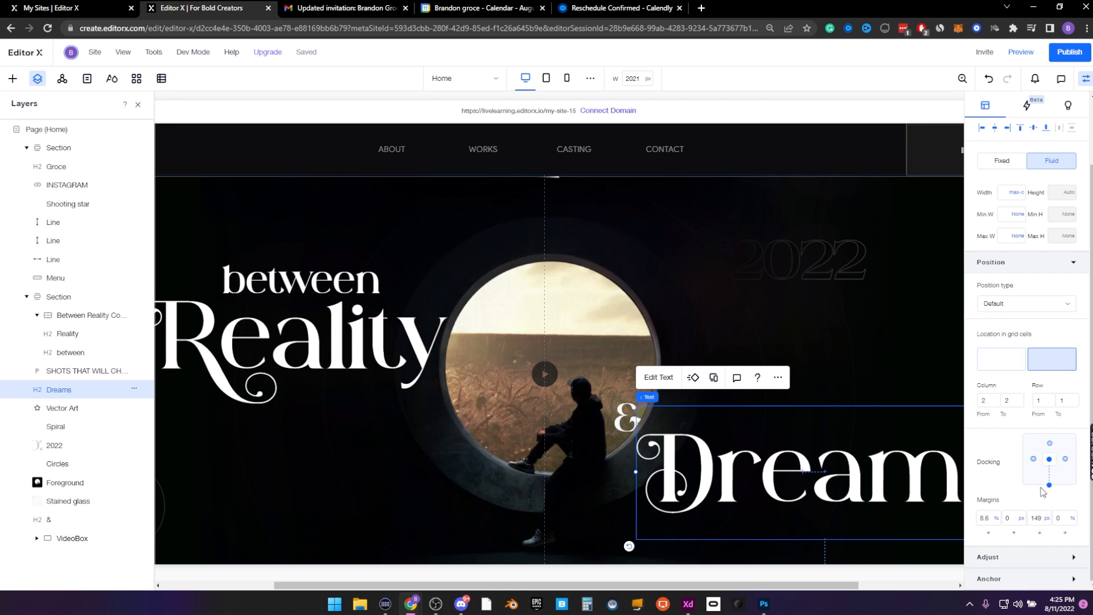
{"action": "left_click", "coordinate": [67, 204]}
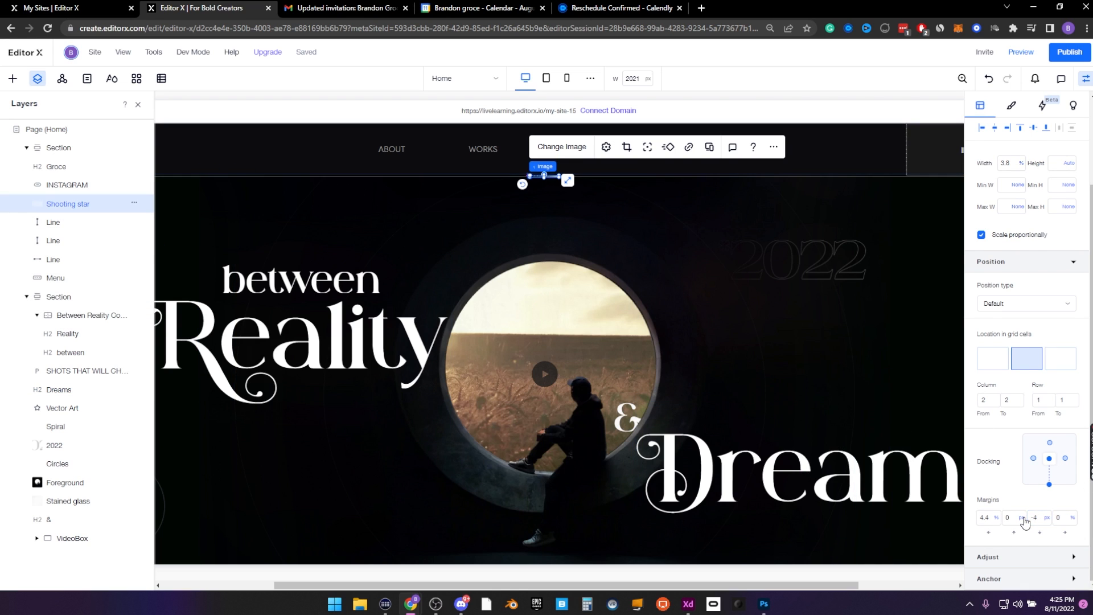
{"action": "left_click", "coordinate": [901, 447]}
{"action": "left_click", "coordinate": [554, 185]}
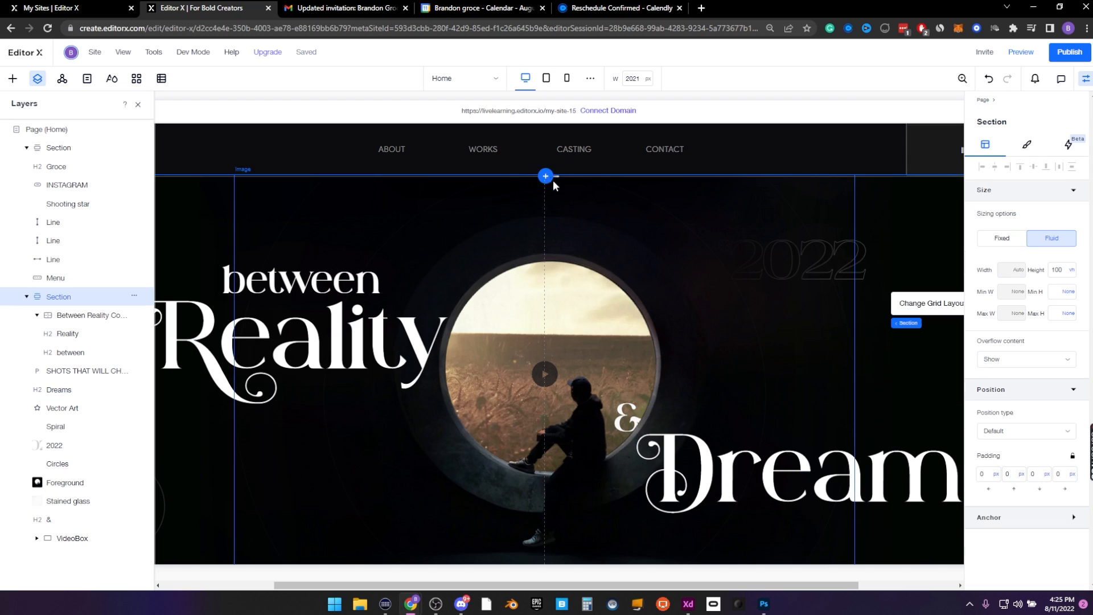
Set the Shooting star image's width to 70 px and turn proportional scaling back on
{"action": "left_click", "coordinate": [69, 205]}
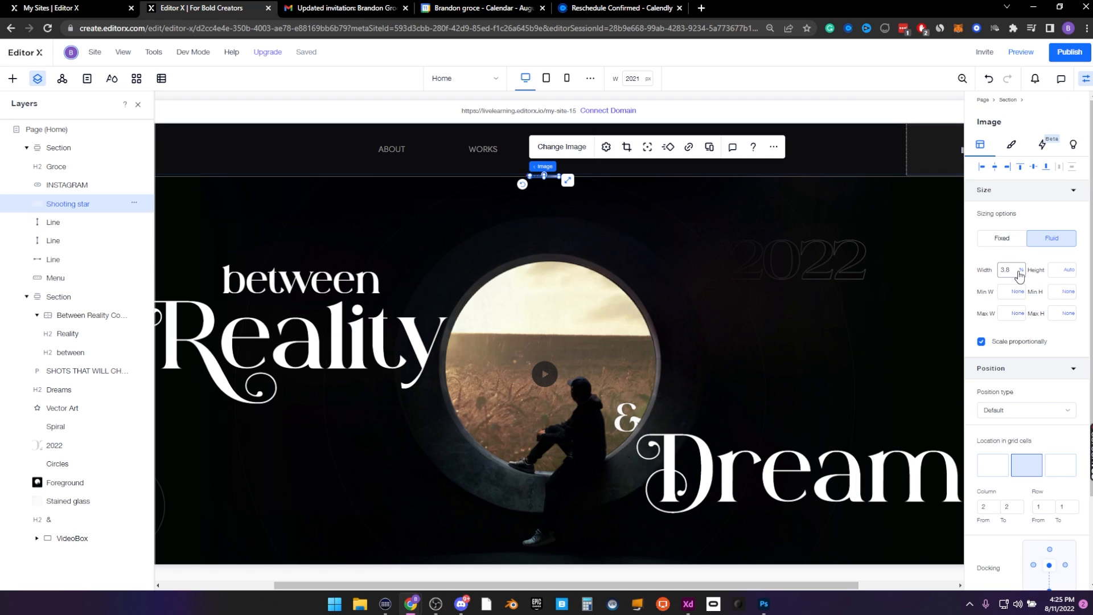
{"action": "left_click", "coordinate": [1018, 270]}
{"action": "left_click", "coordinate": [1014, 273]}
{"action": "key", "text": "Return"}
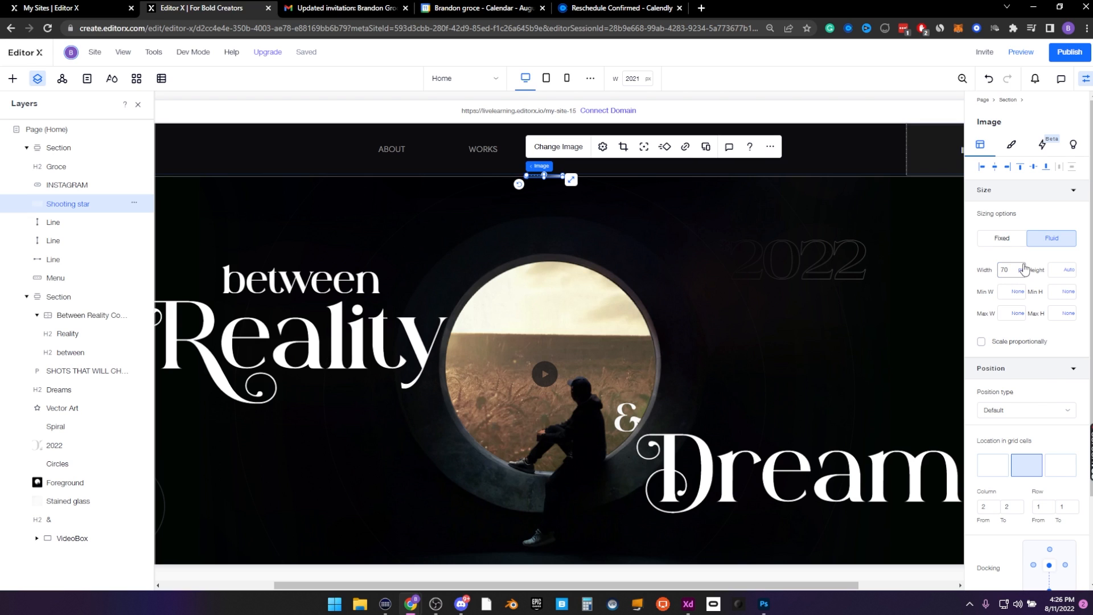
{"action": "left_click", "coordinate": [603, 146]}
{"action": "left_click", "coordinate": [707, 298]}
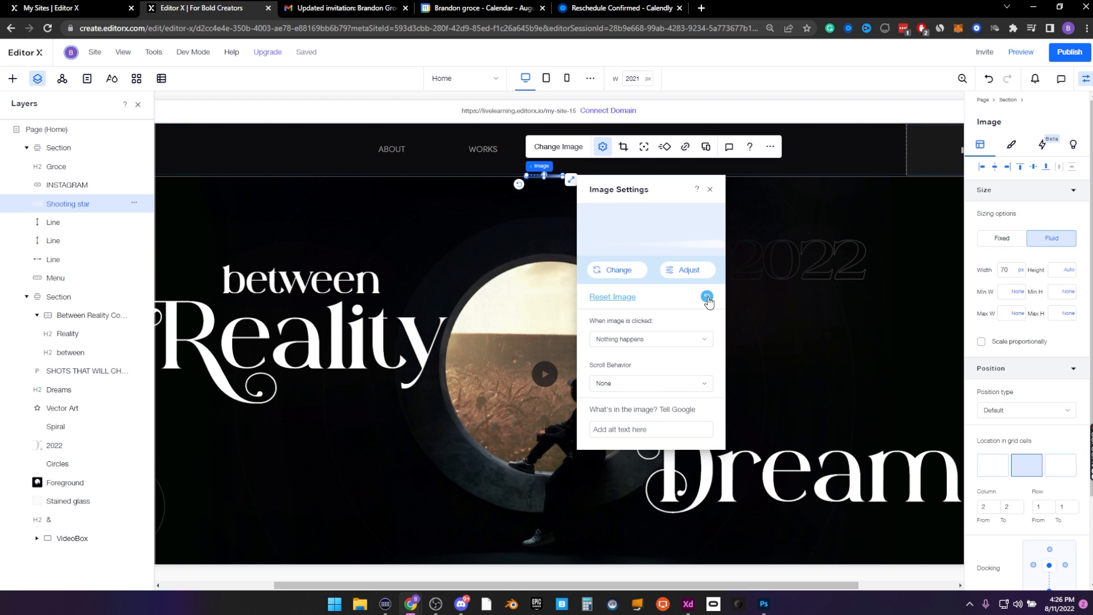
{"action": "left_click", "coordinate": [980, 342]}
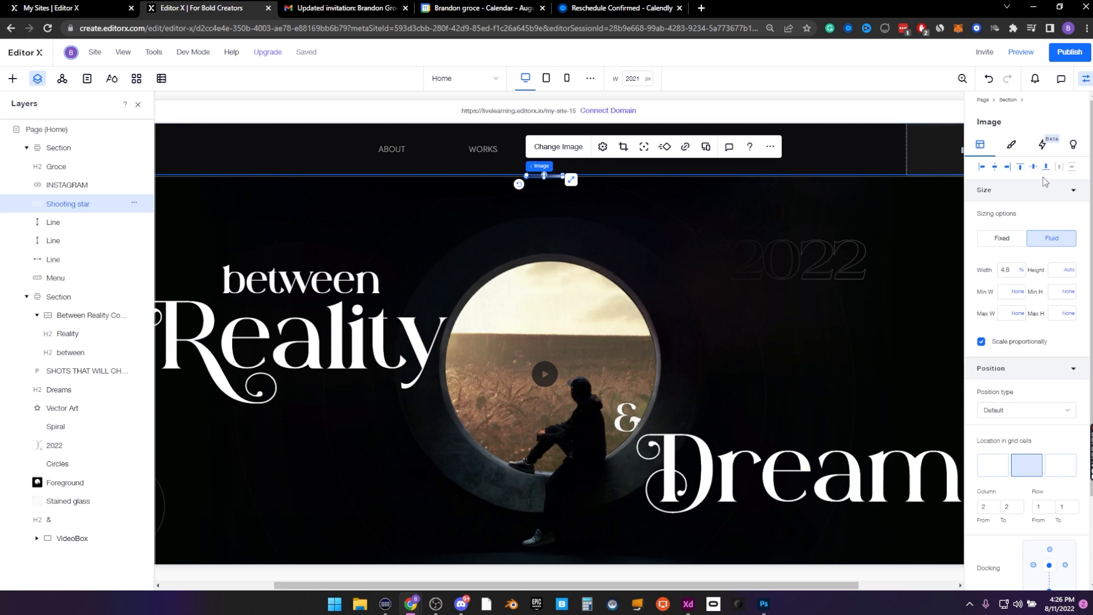
Left-align the Shooting star image and span it across columns 1 to 3 of the header grid
{"action": "left_click", "coordinate": [982, 168]}
{"action": "left_click", "coordinate": [138, 105]}
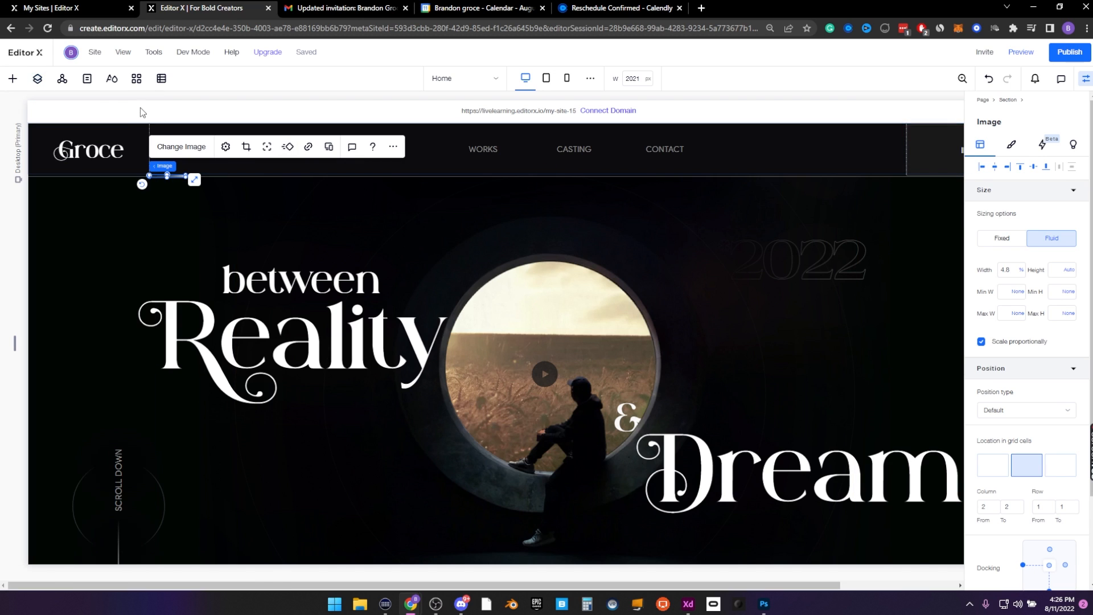
{"action": "left_click", "coordinate": [1053, 472]}
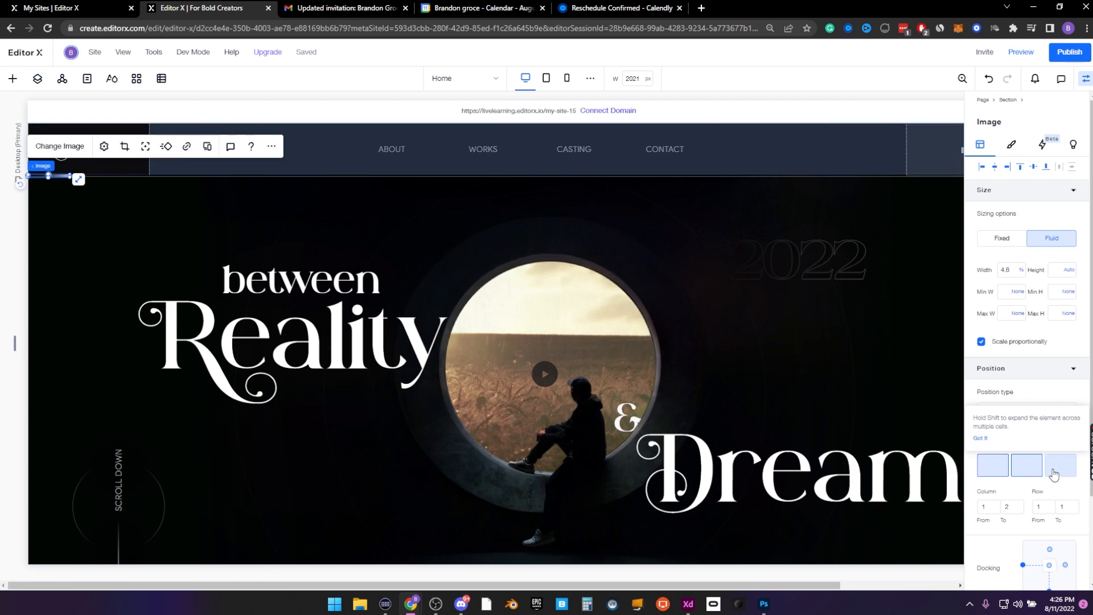
{"action": "left_click", "coordinate": [993, 465], "text": "shift"}
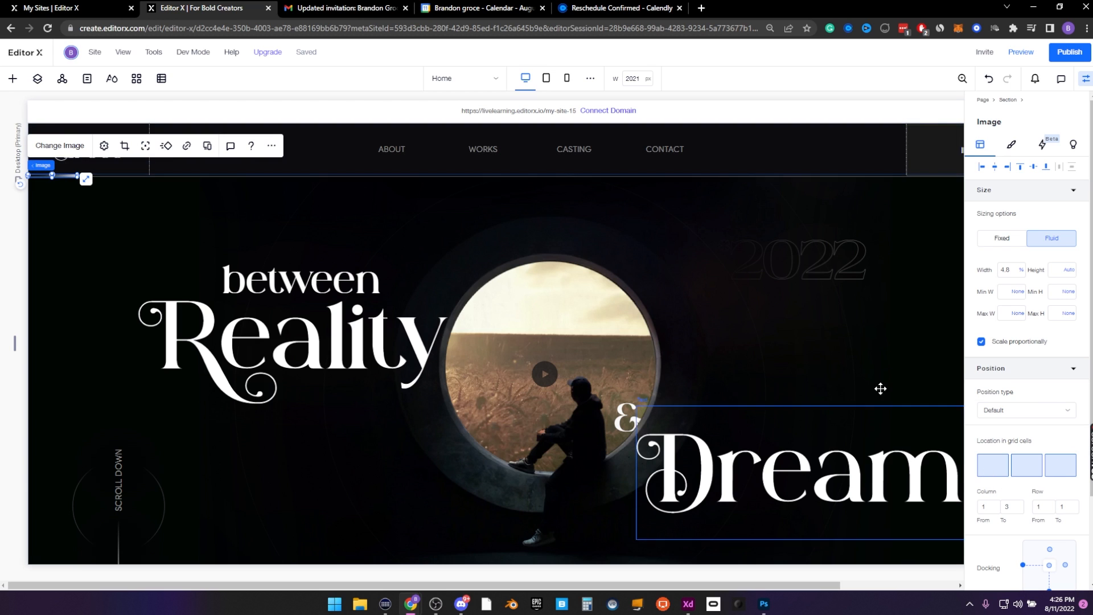
{"action": "left_click", "coordinate": [1085, 78]}
{"action": "left_click", "coordinate": [797, 259]}
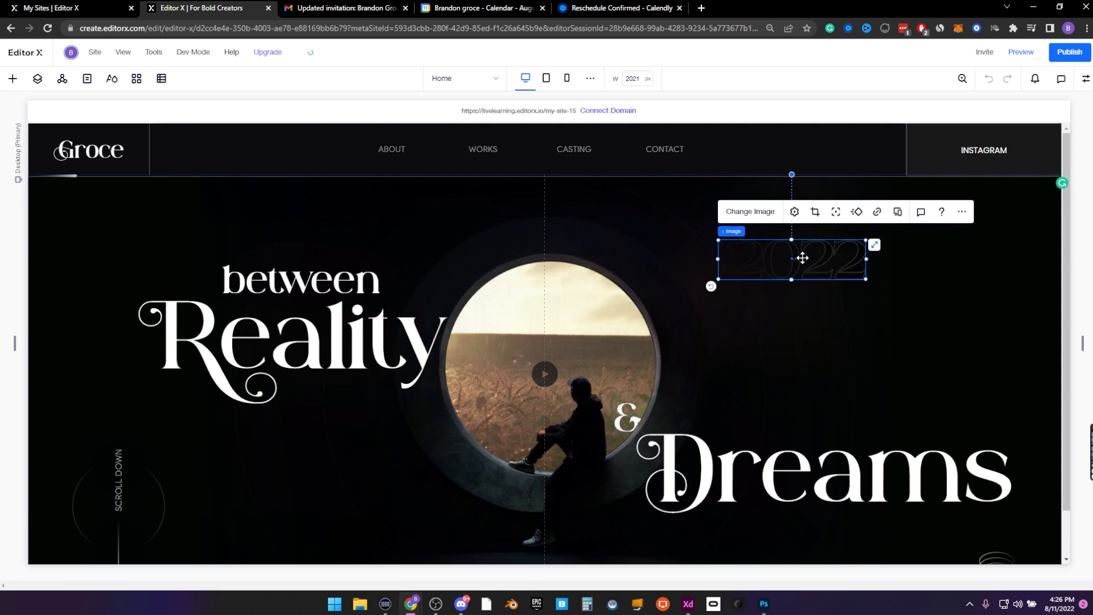
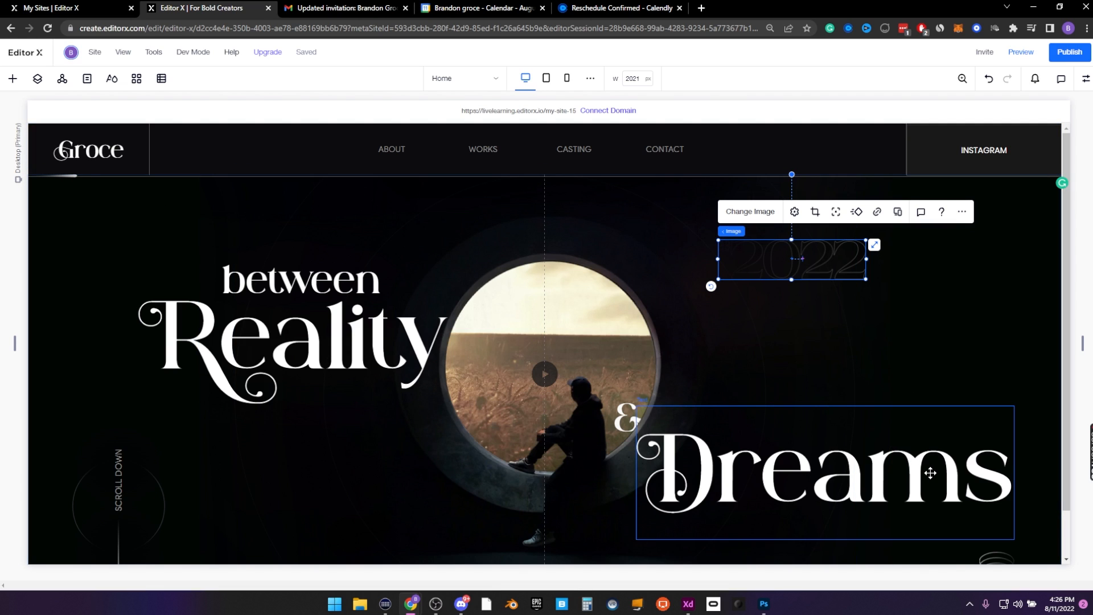
Preview the site to review the header and hero section, and return to editing without publishing
{"action": "left_click", "coordinate": [1010, 53]}
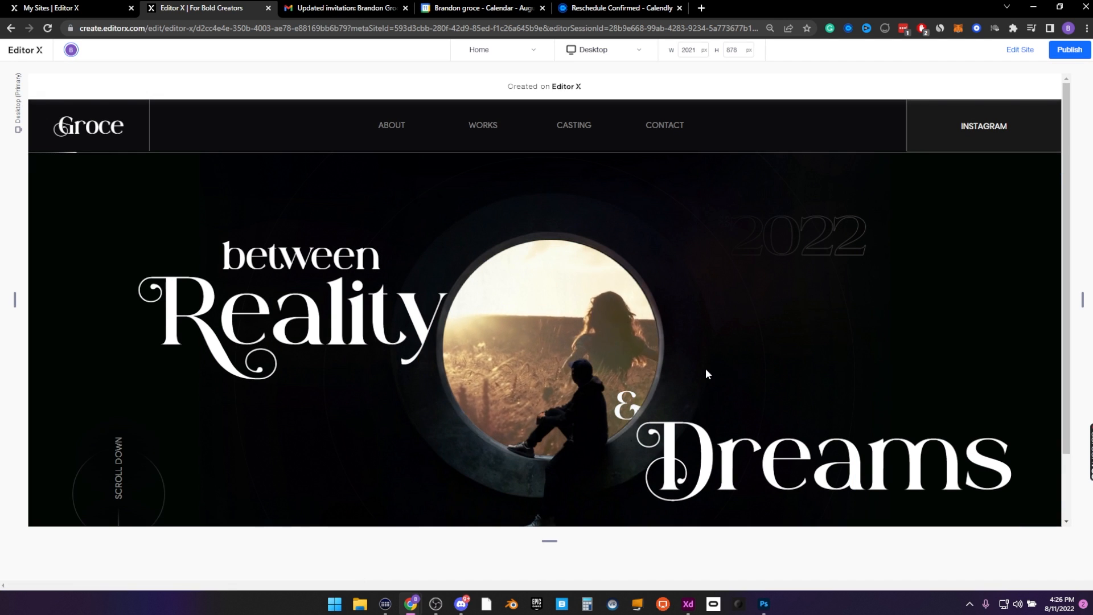
{"action": "scroll", "coordinate": [724, 337], "scroll_direction": "down", "scroll_amount": 1}
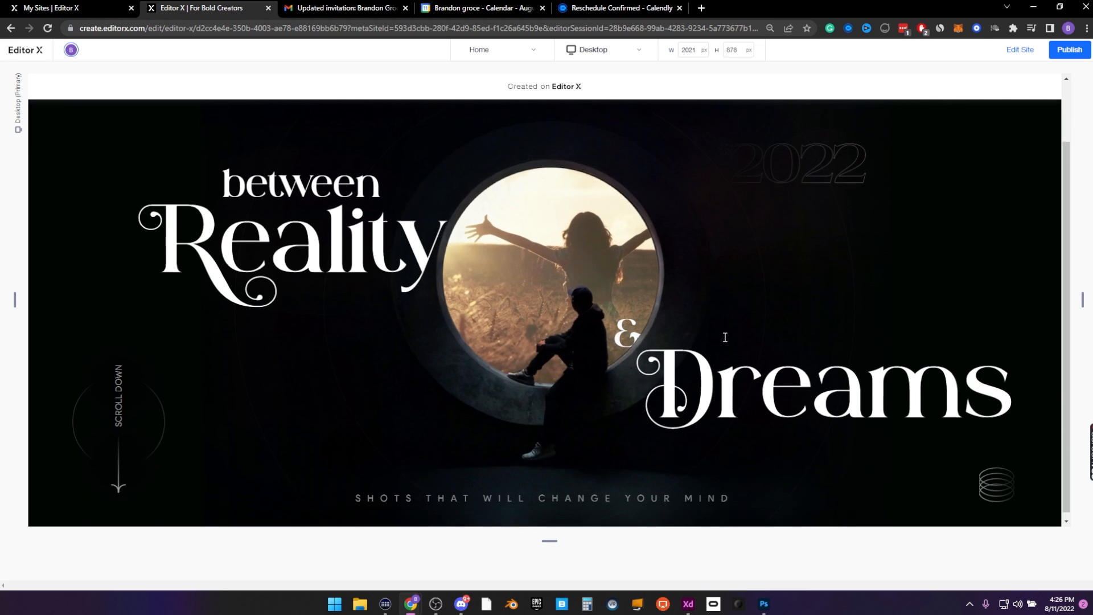
{"action": "scroll", "coordinate": [742, 342], "scroll_direction": "up", "scroll_amount": 1}
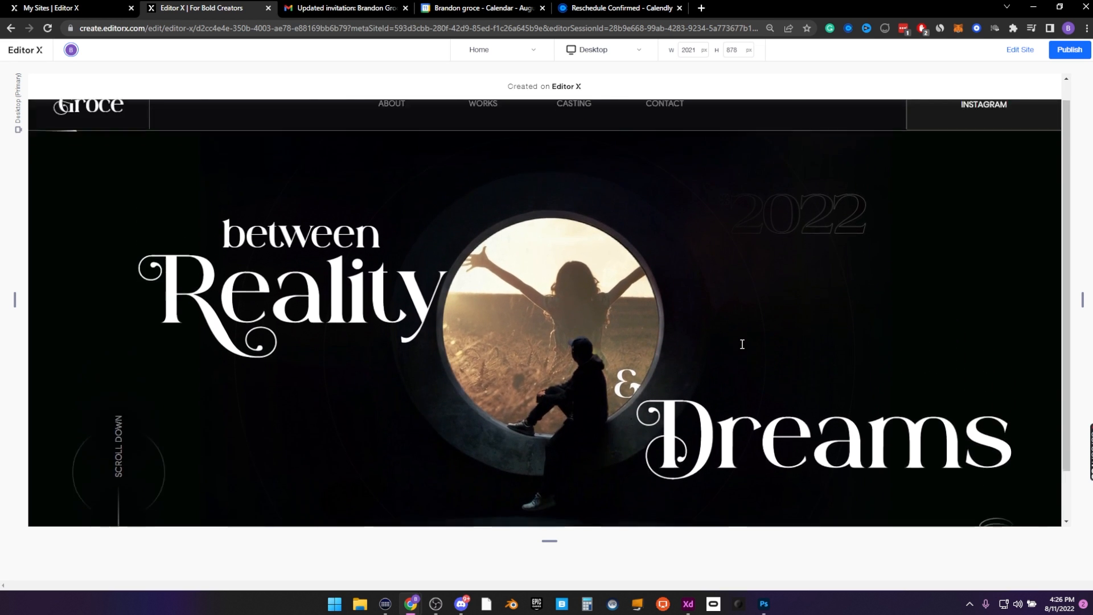
{"action": "scroll", "coordinate": [742, 344], "scroll_direction": "down", "scroll_amount": 1}
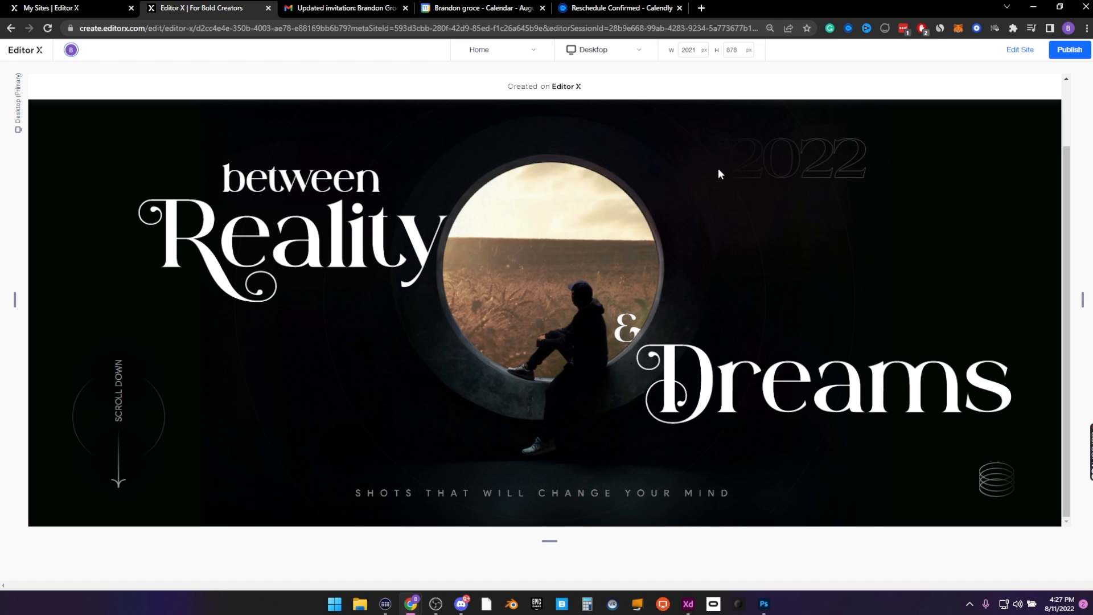
{"action": "left_click", "coordinate": [1020, 49]}
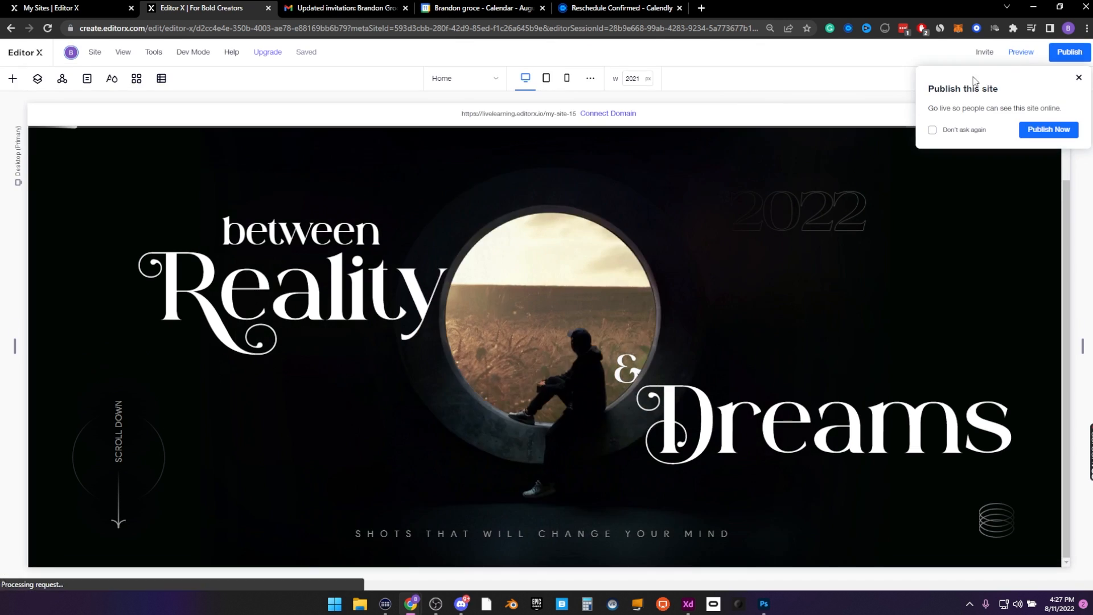
{"action": "left_click", "coordinate": [1079, 78]}
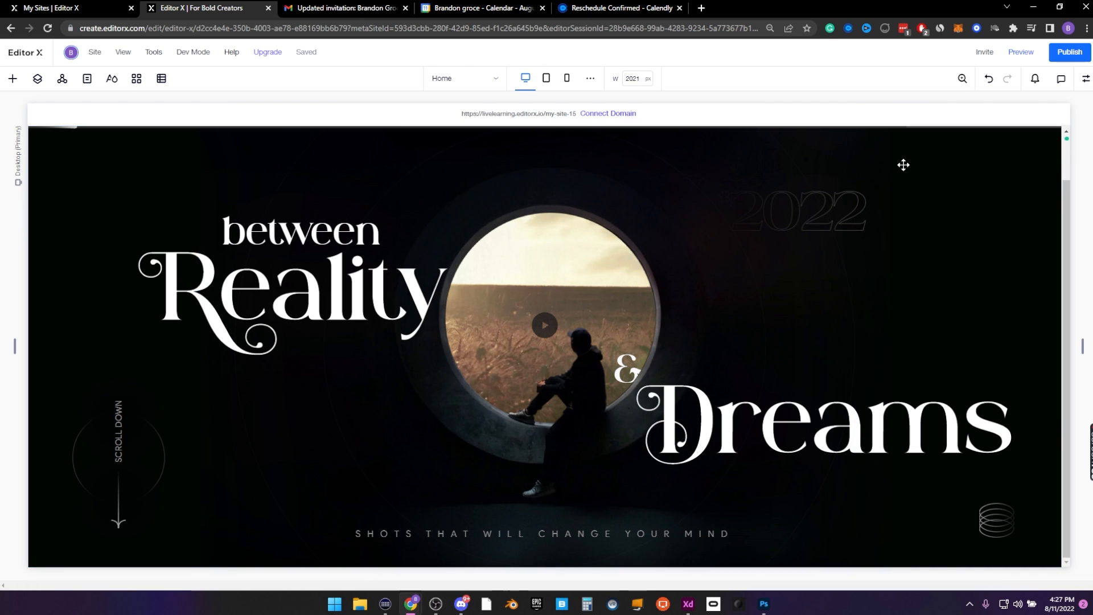
Set the hero VideoBox's pause behavior to No pause
{"action": "left_click", "coordinate": [38, 79]}
{"action": "left_click", "coordinate": [68, 538]}
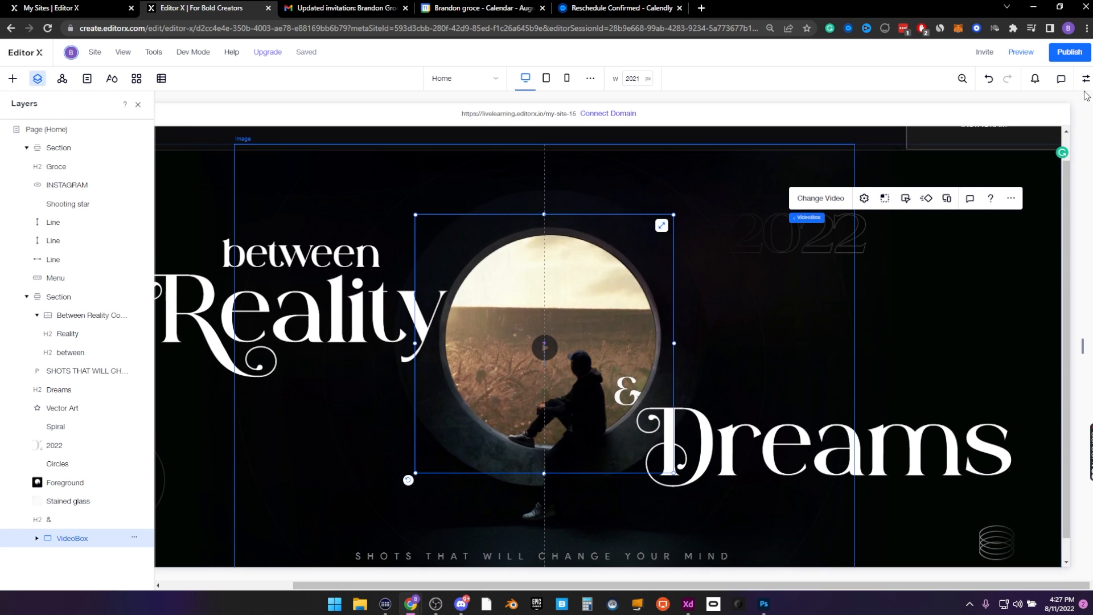
{"action": "left_click", "coordinate": [865, 209]}
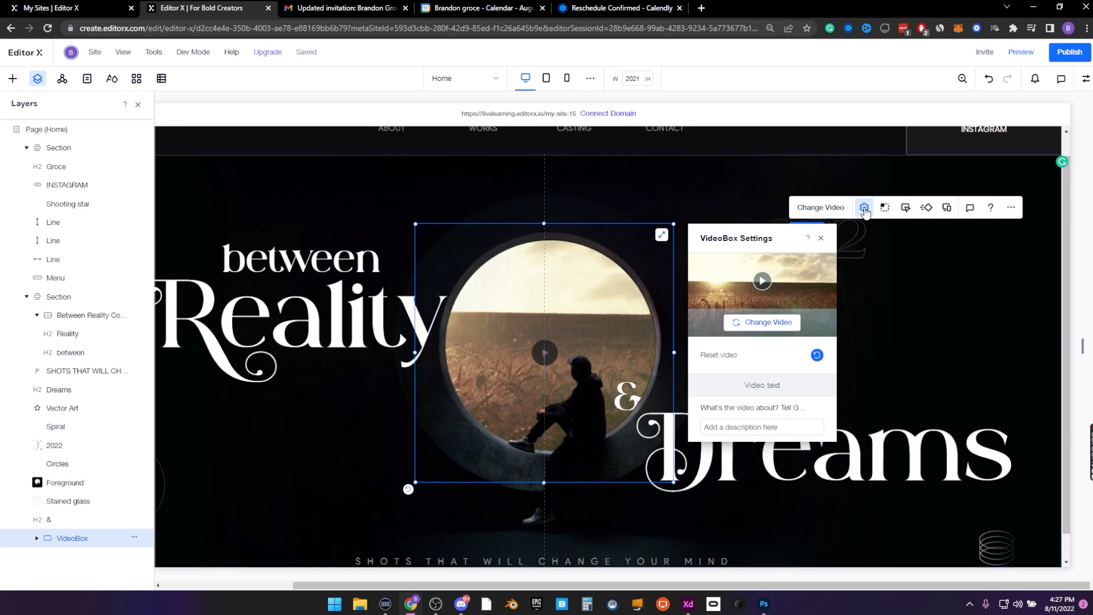
{"action": "left_click", "coordinate": [905, 207]}
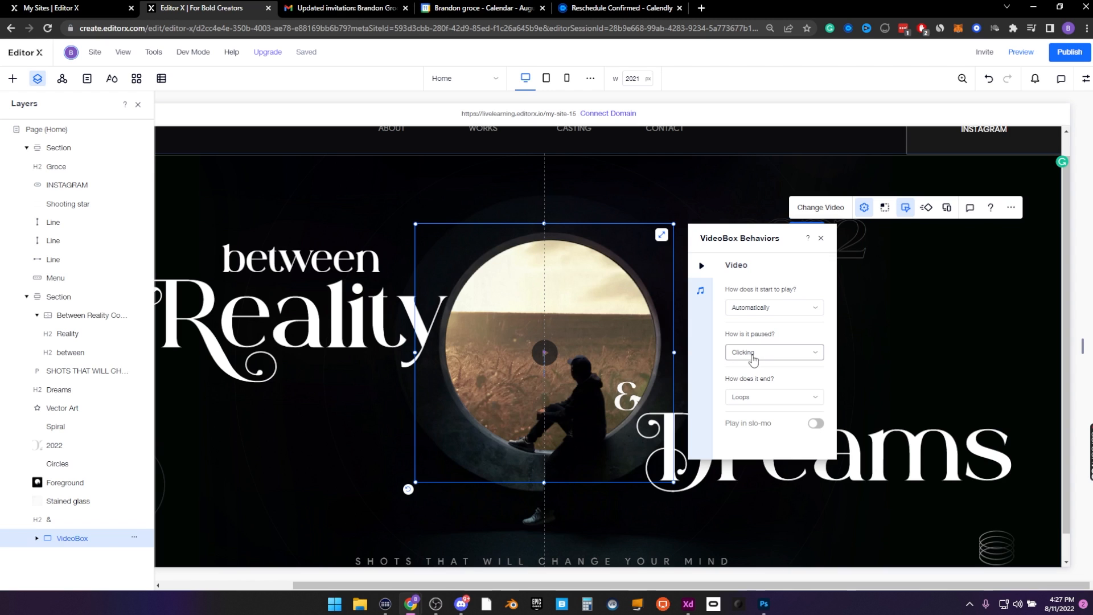
{"action": "left_click", "coordinate": [752, 356]}
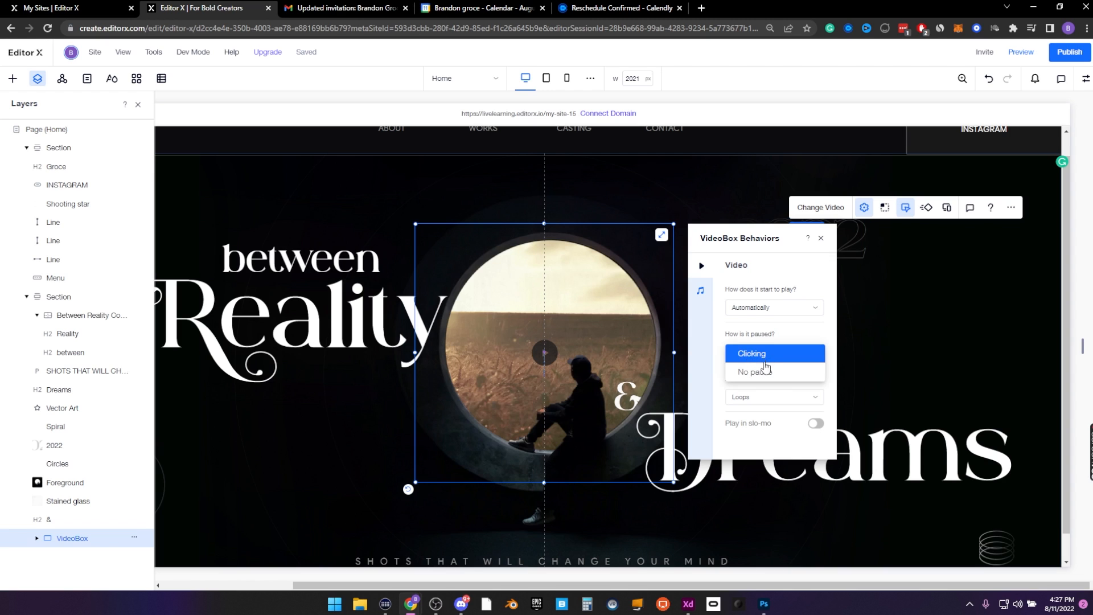
{"action": "left_click", "coordinate": [767, 373]}
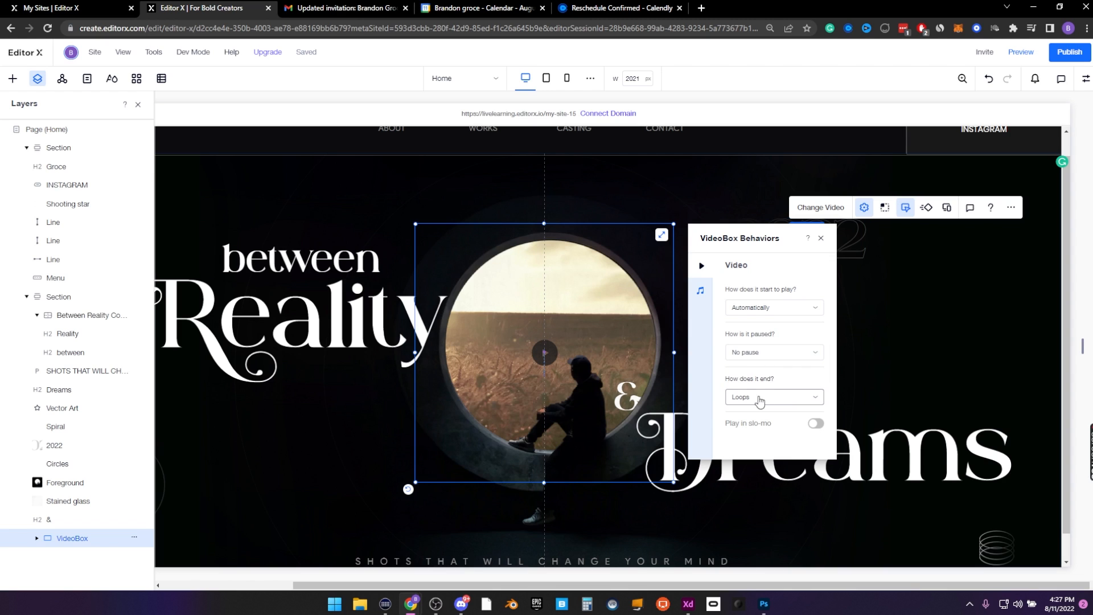
{"action": "left_click", "coordinate": [701, 291]}
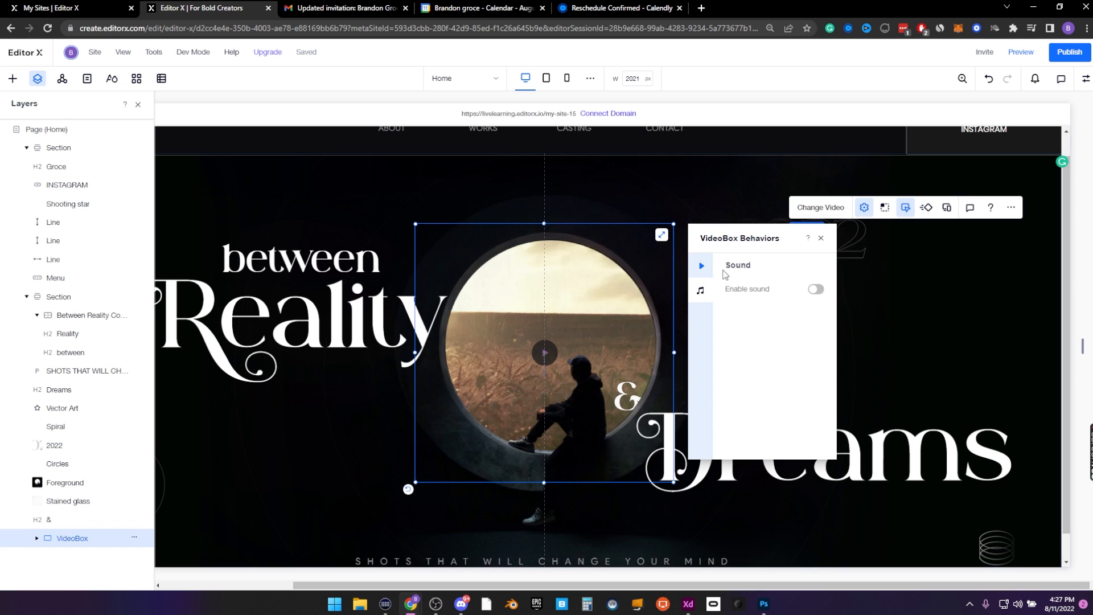
{"action": "left_click", "coordinate": [702, 266]}
{"action": "left_click", "coordinate": [928, 208]}
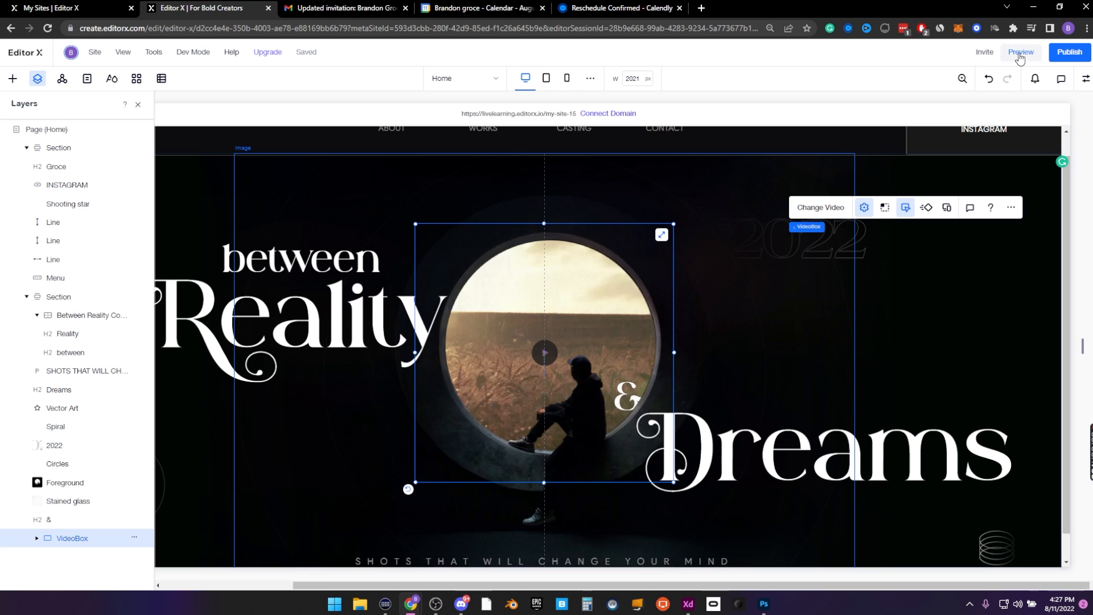
{"action": "left_click", "coordinate": [138, 104]}
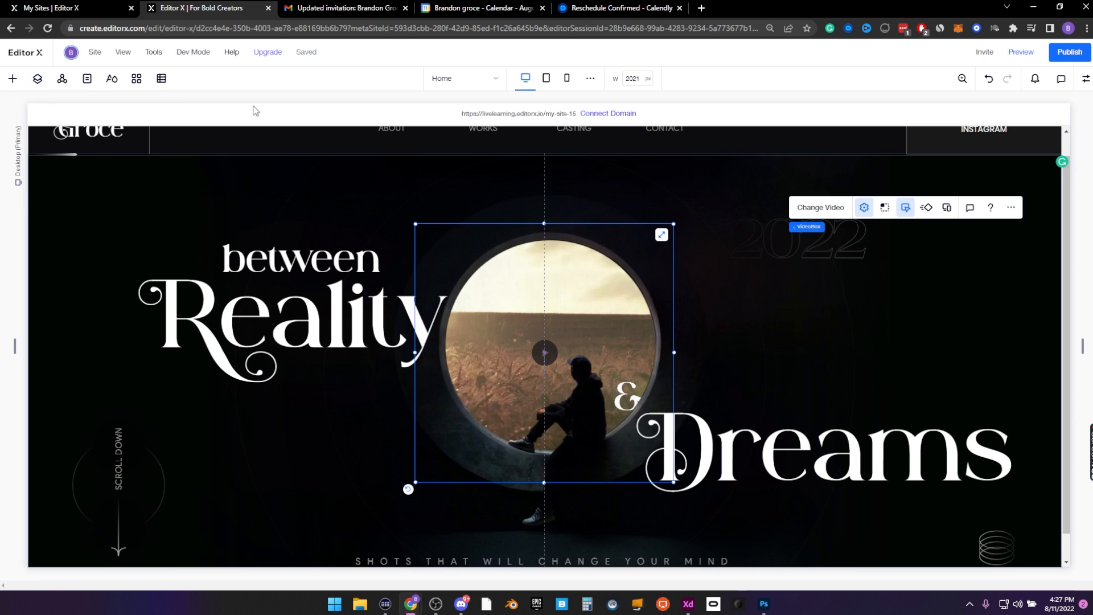
Preview the site again to check the video's playback and the lower part of the hero section
{"action": "left_click", "coordinate": [1019, 52]}
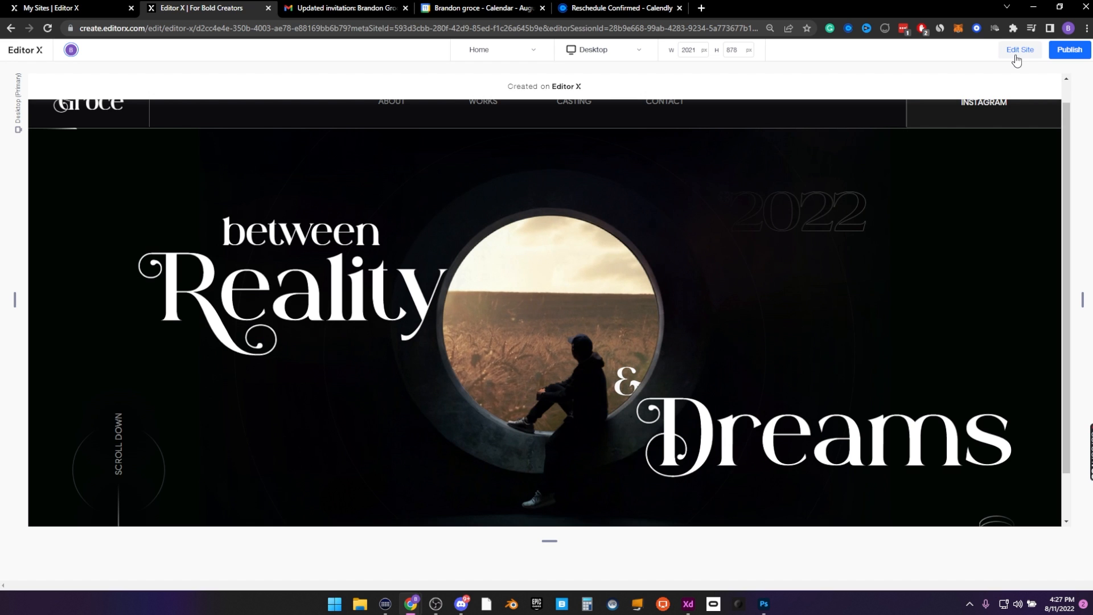
{"action": "scroll", "coordinate": [710, 312], "scroll_direction": "down", "scroll_amount": 1}
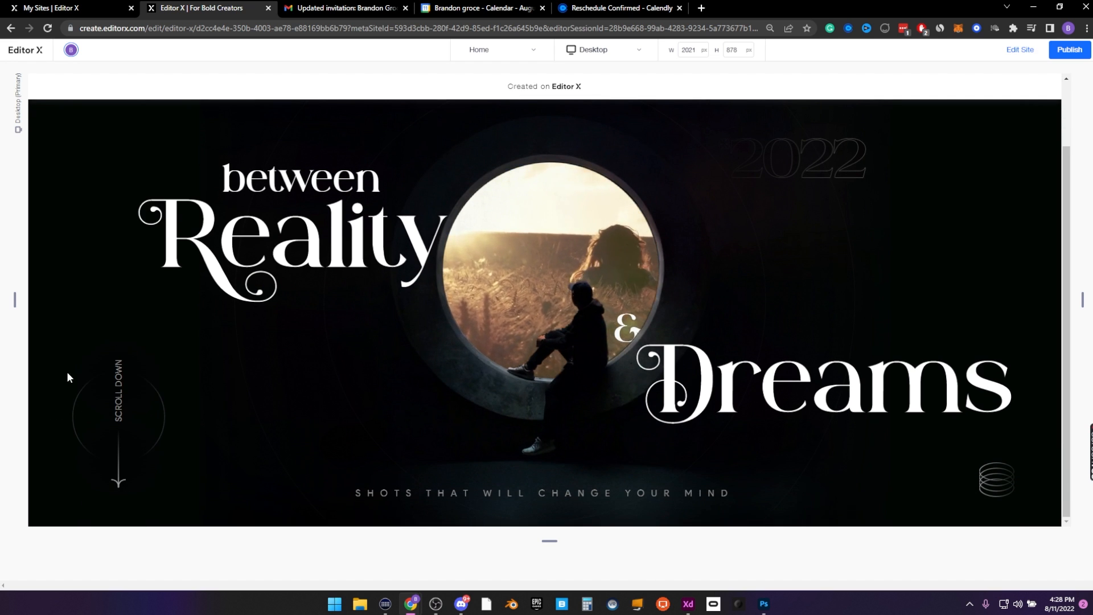
{"action": "scroll", "coordinate": [466, 367], "scroll_direction": "up", "scroll_amount": 1}
Set the Home page's background color to the black theme color
{"action": "left_click", "coordinate": [39, 79]}
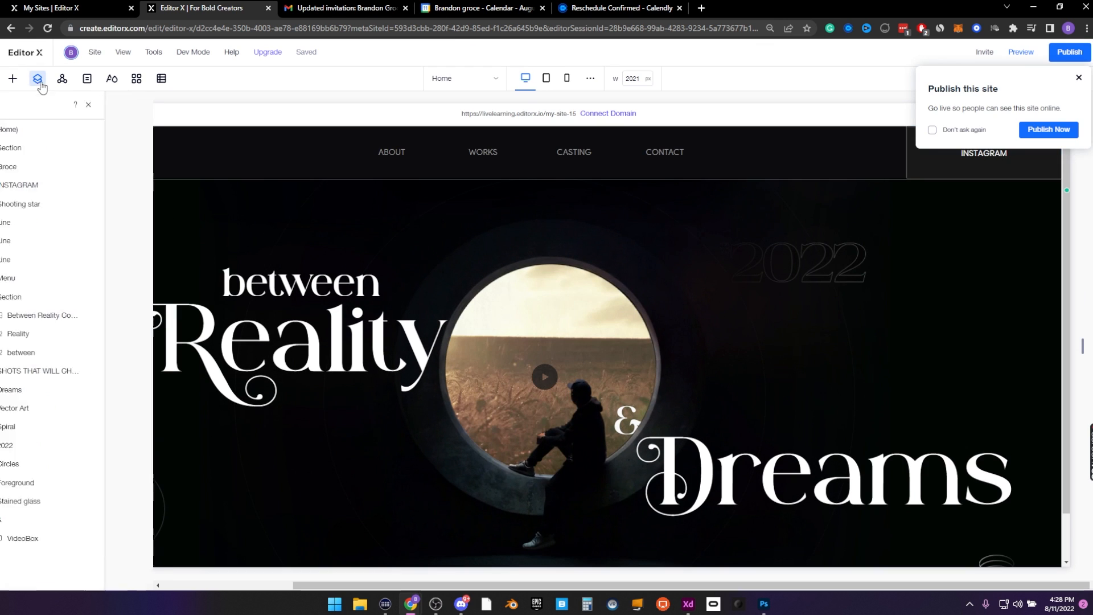
{"action": "left_click", "coordinate": [41, 130]}
{"action": "left_click", "coordinate": [1076, 76]}
{"action": "left_click", "coordinate": [1084, 79]}
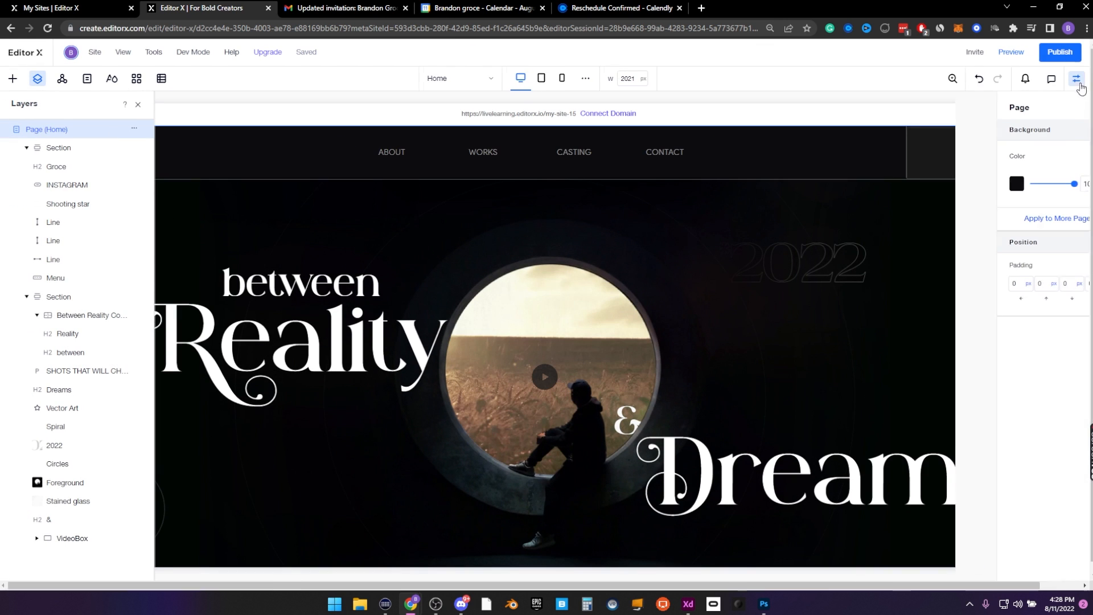
{"action": "left_click", "coordinate": [984, 185]}
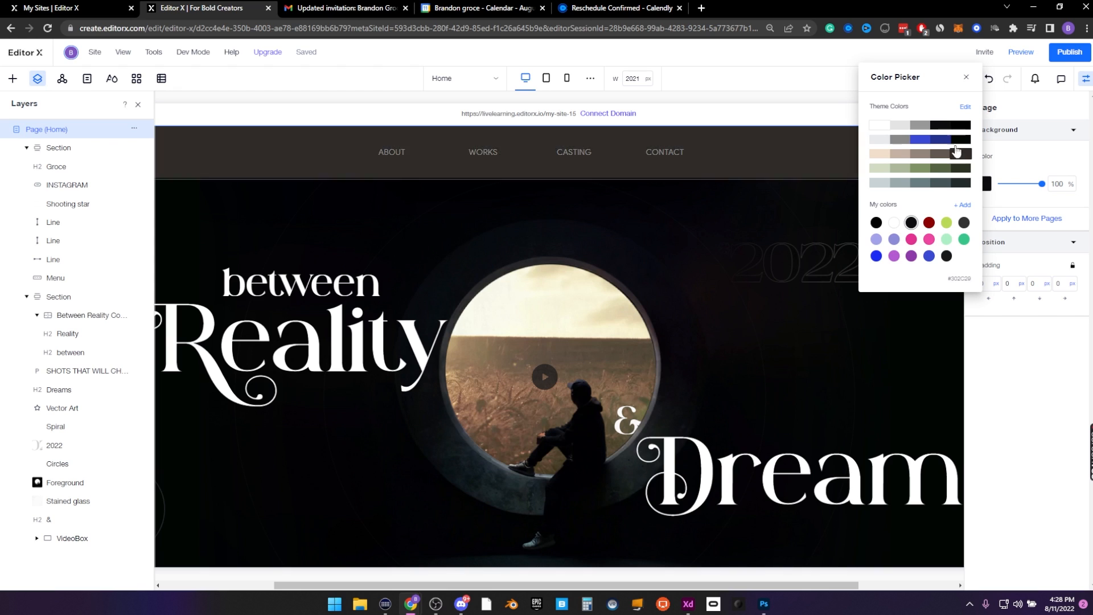
{"action": "left_click", "coordinate": [965, 130]}
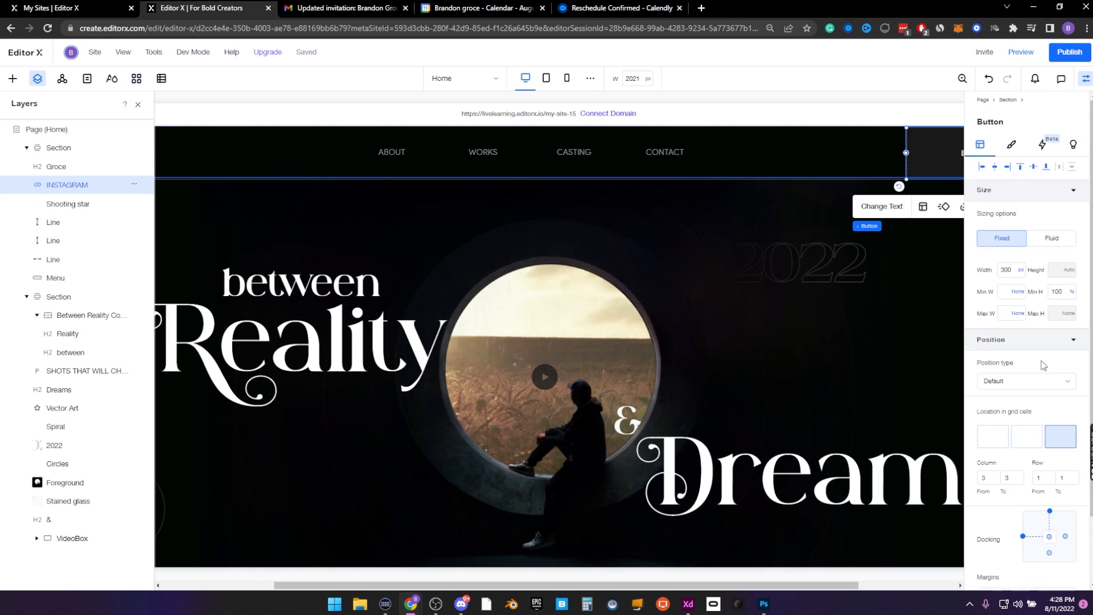
Adjust the INSTAGRAM button's top margin to shift it slightly upward in the header
{"action": "scroll", "coordinate": [1042, 369], "scroll_direction": "down", "scroll_amount": 2}
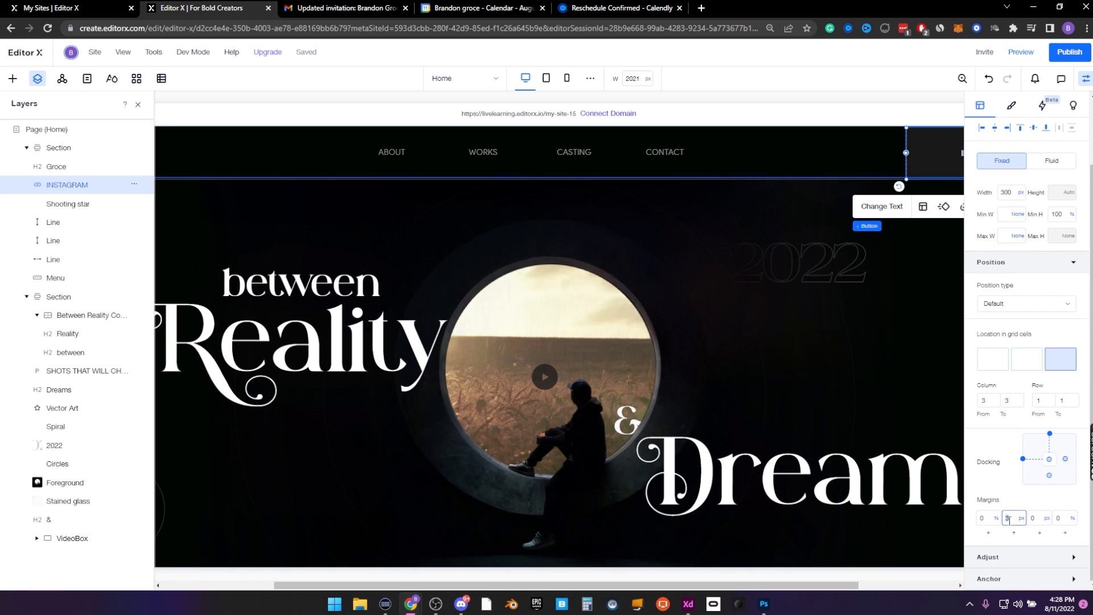
{"action": "left_click", "coordinate": [1085, 79]}
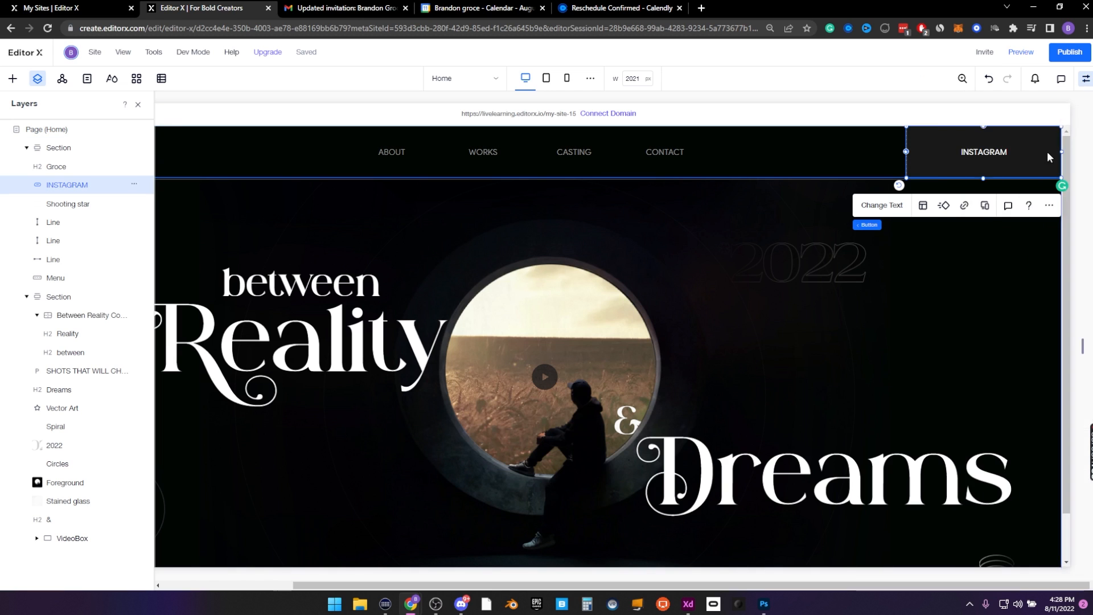
{"action": "left_click", "coordinate": [944, 331]}
{"action": "left_click", "coordinate": [849, 336]}
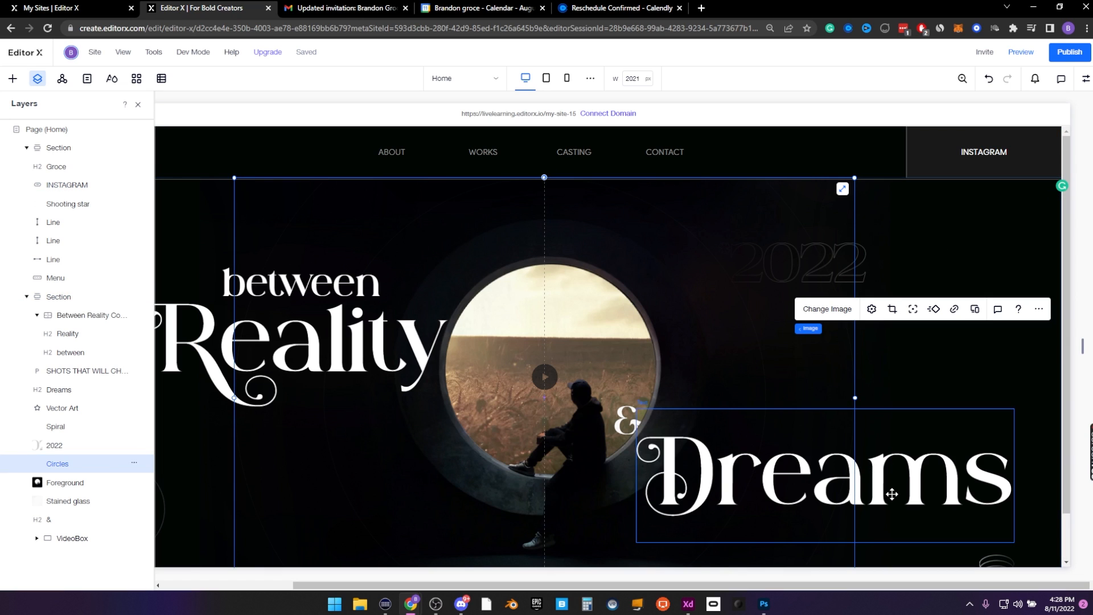
Lower the line color opacity of the header's vertical divider lines to 15% and its horizontal line to 10%
{"action": "left_click", "coordinate": [53, 259]}
{"action": "left_click", "coordinate": [1086, 79]}
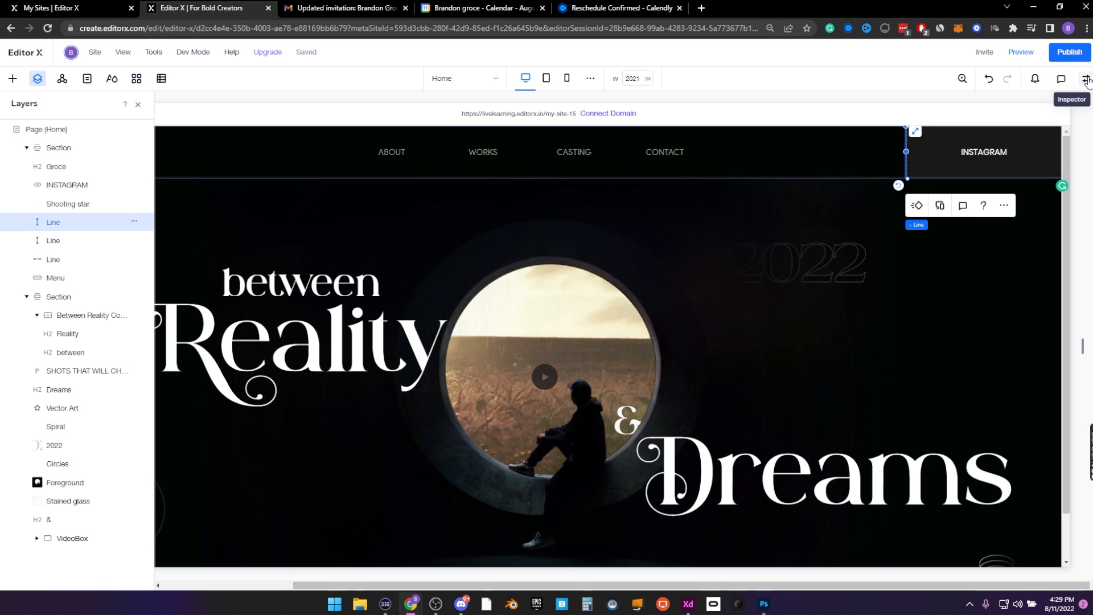
{"action": "left_click", "coordinate": [1086, 79]}
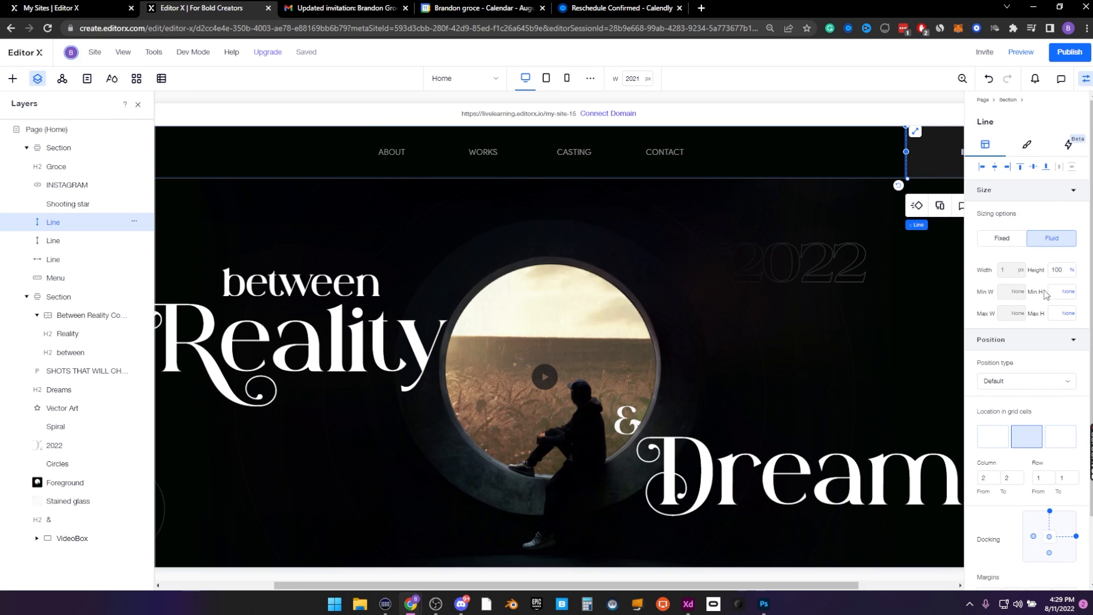
{"action": "left_click", "coordinate": [1027, 147]}
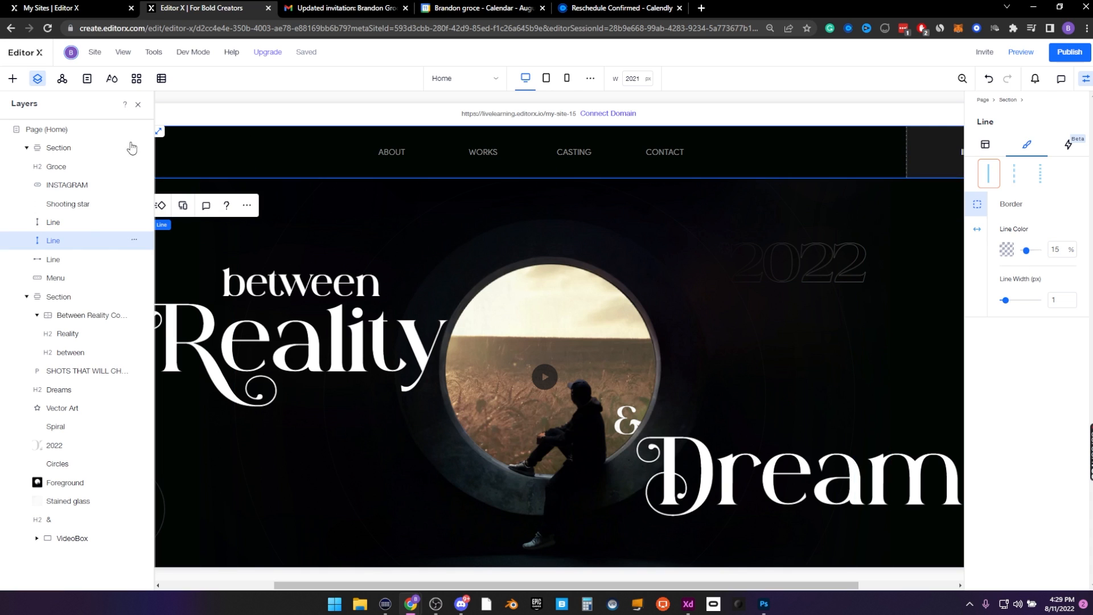
{"action": "left_click", "coordinate": [53, 259]}
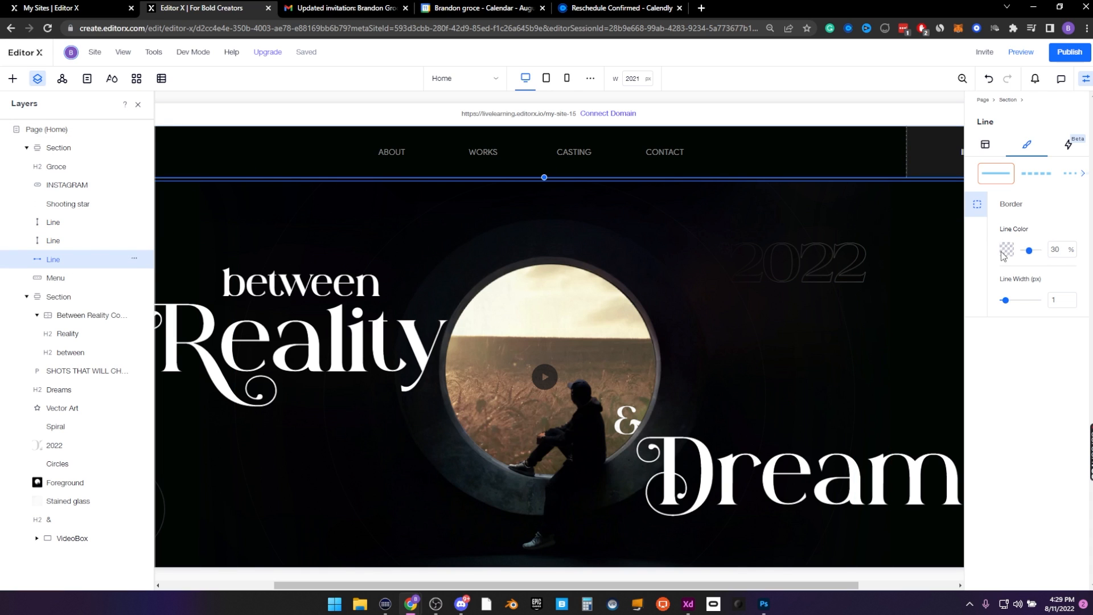
{"action": "type", "text": "10"}
{"action": "left_click", "coordinate": [1043, 258]}
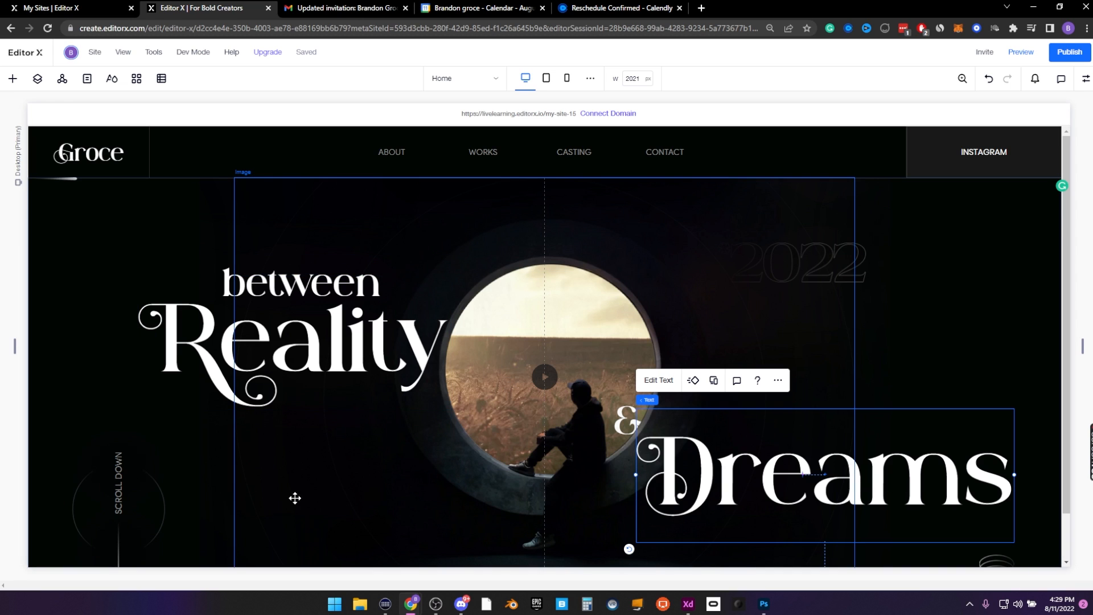
Set the header menu's regular text font to Product Sans Bold
{"action": "left_click", "coordinate": [402, 155]}
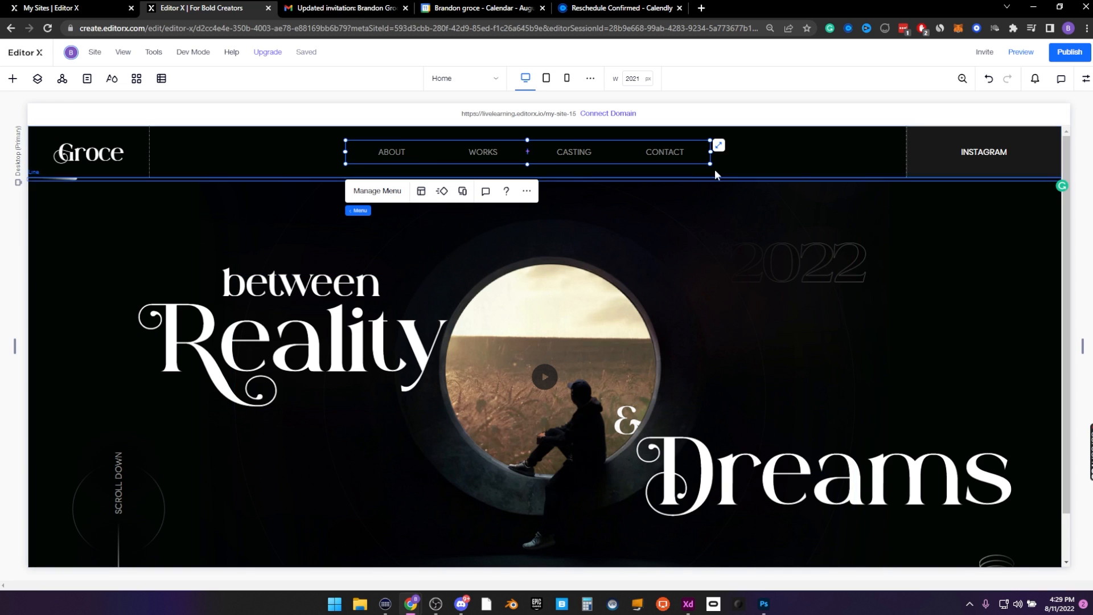
{"action": "left_click", "coordinate": [1086, 78]}
{"action": "left_click", "coordinate": [975, 146]}
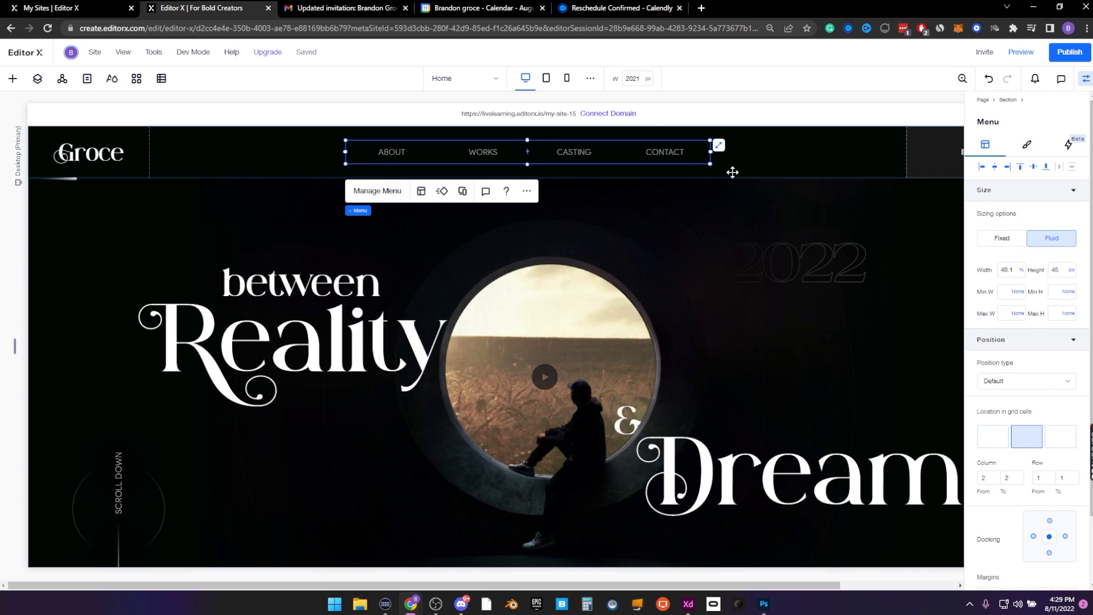
{"action": "left_click", "coordinate": [1027, 146]}
{"action": "left_click", "coordinate": [977, 269]}
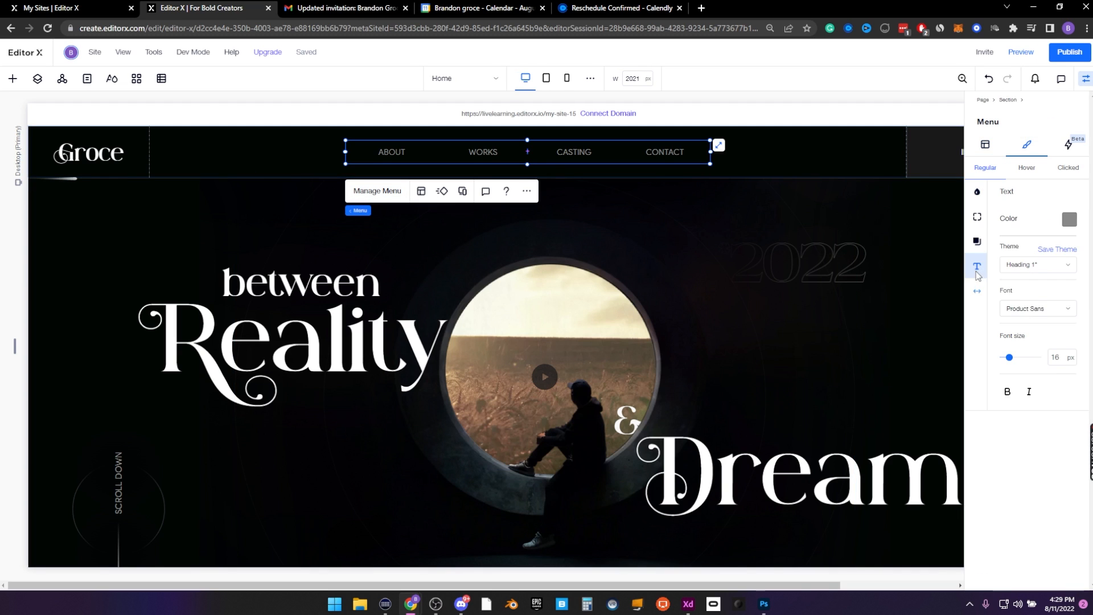
{"action": "left_click", "coordinate": [1044, 309]}
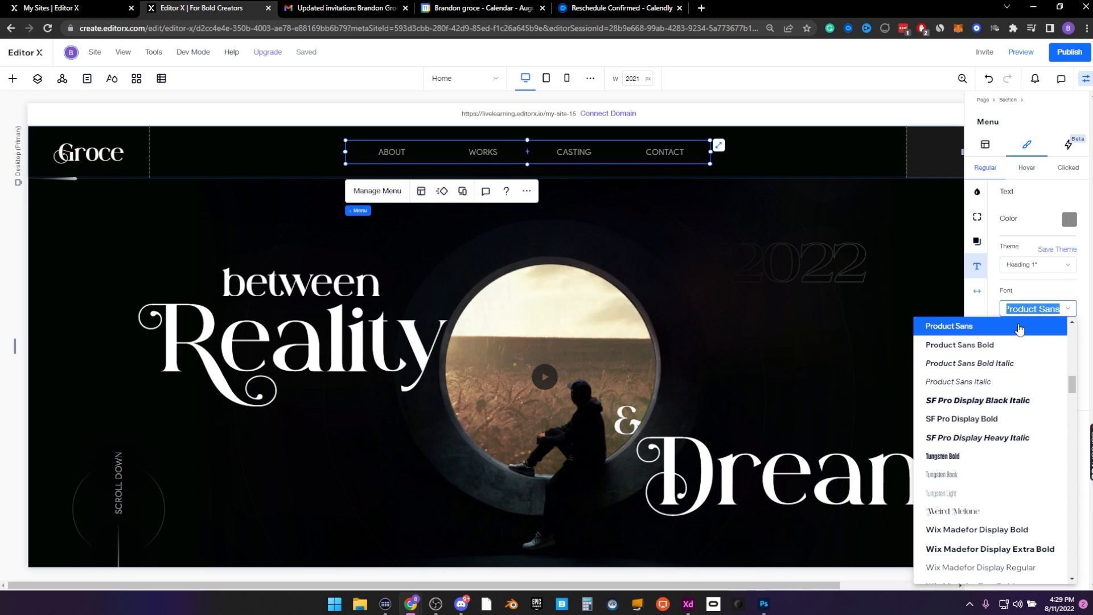
{"action": "left_click", "coordinate": [997, 345]}
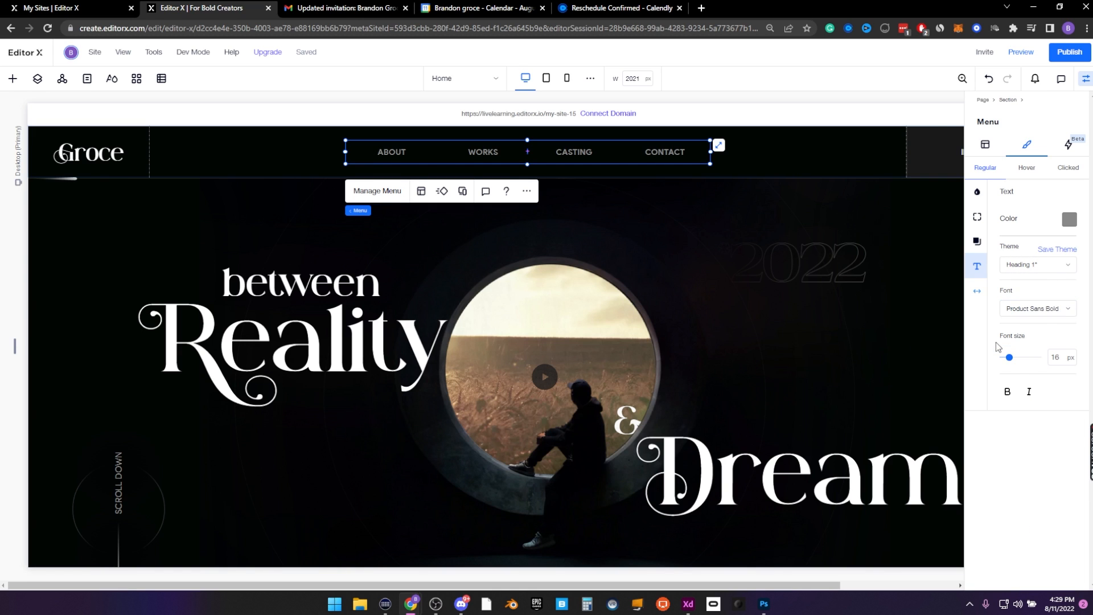
{"action": "left_click", "coordinate": [1086, 86]}
Review the hero section in the editor and in preview, checking the video playback and overall layout from header to tagline
{"action": "left_click", "coordinate": [848, 340]}
{"action": "left_click", "coordinate": [975, 345]}
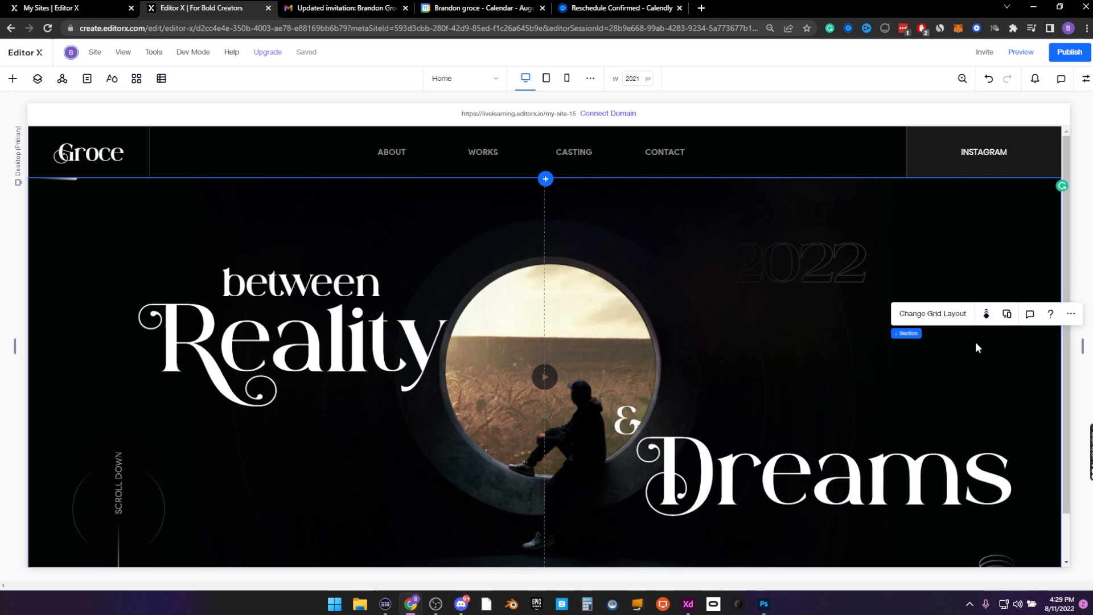
{"action": "left_click", "coordinate": [966, 459]}
{"action": "scroll", "coordinate": [1022, 332], "scroll_direction": "down", "scroll_amount": 1}
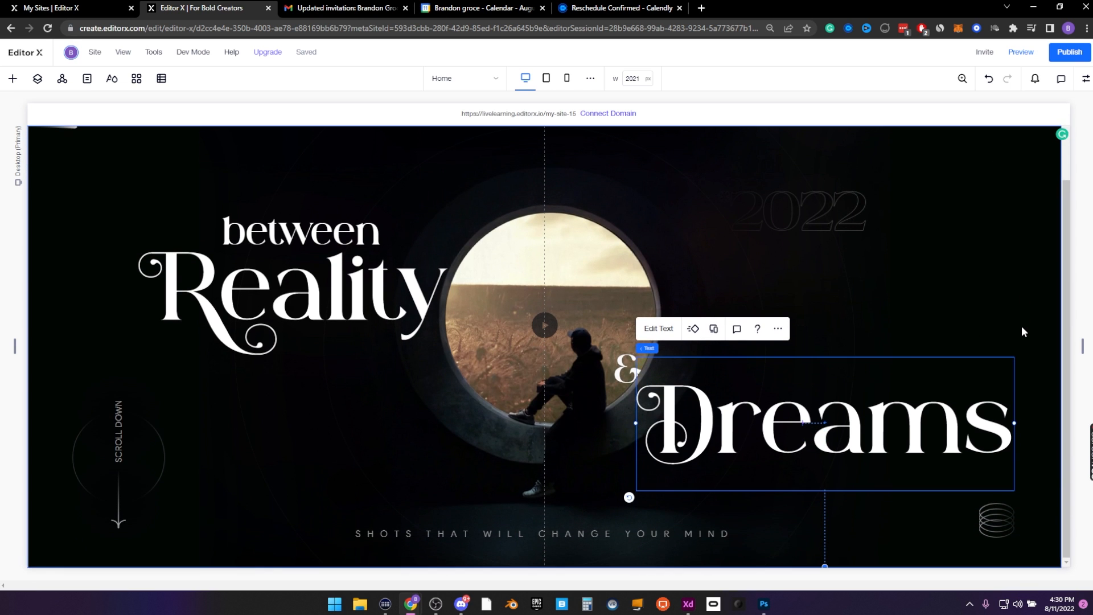
{"action": "scroll", "coordinate": [1022, 331], "scroll_direction": "up", "scroll_amount": 1}
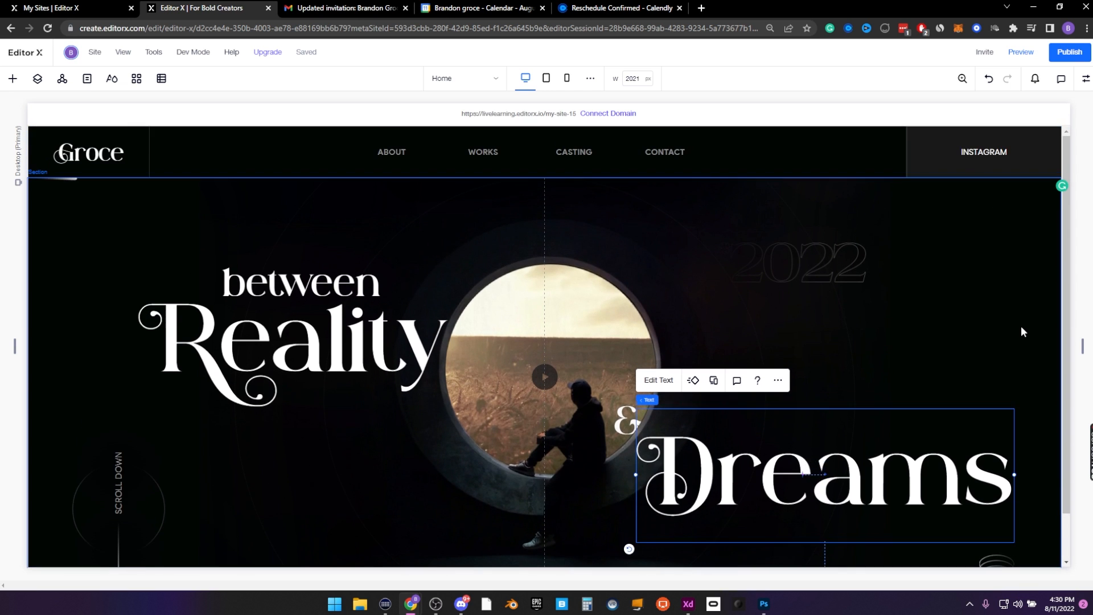
{"action": "left_click", "coordinate": [1022, 52]}
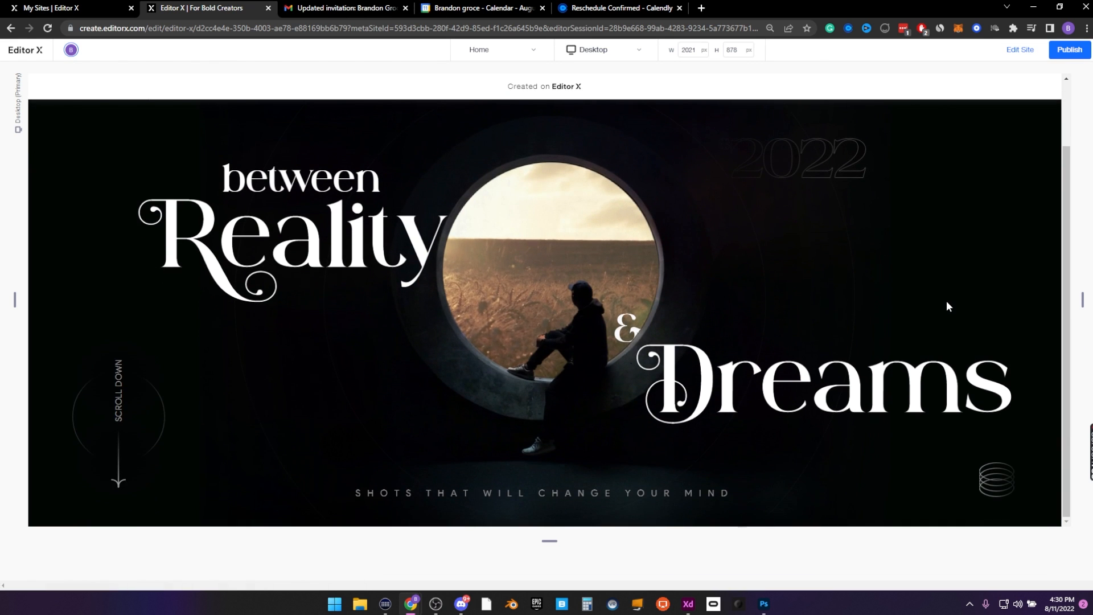
{"action": "scroll", "coordinate": [946, 306], "scroll_direction": "up", "scroll_amount": 1}
{"action": "scroll", "coordinate": [946, 306], "scroll_direction": "down", "scroll_amount": 1}
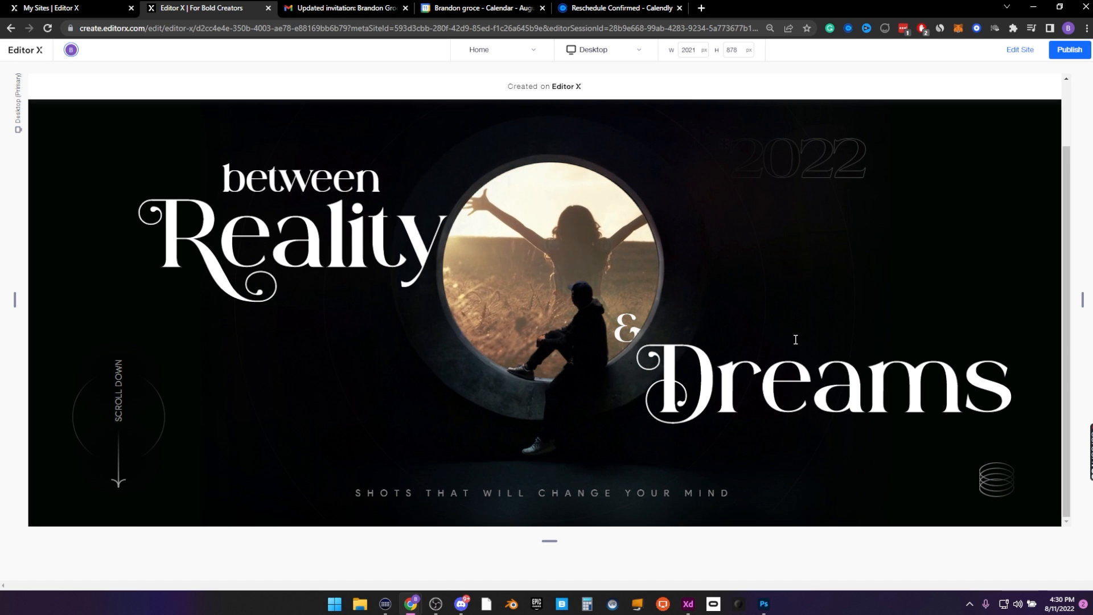
{"action": "scroll", "coordinate": [795, 338], "scroll_direction": "up", "scroll_amount": 1}
{"action": "left_click", "coordinate": [1033, 51]}
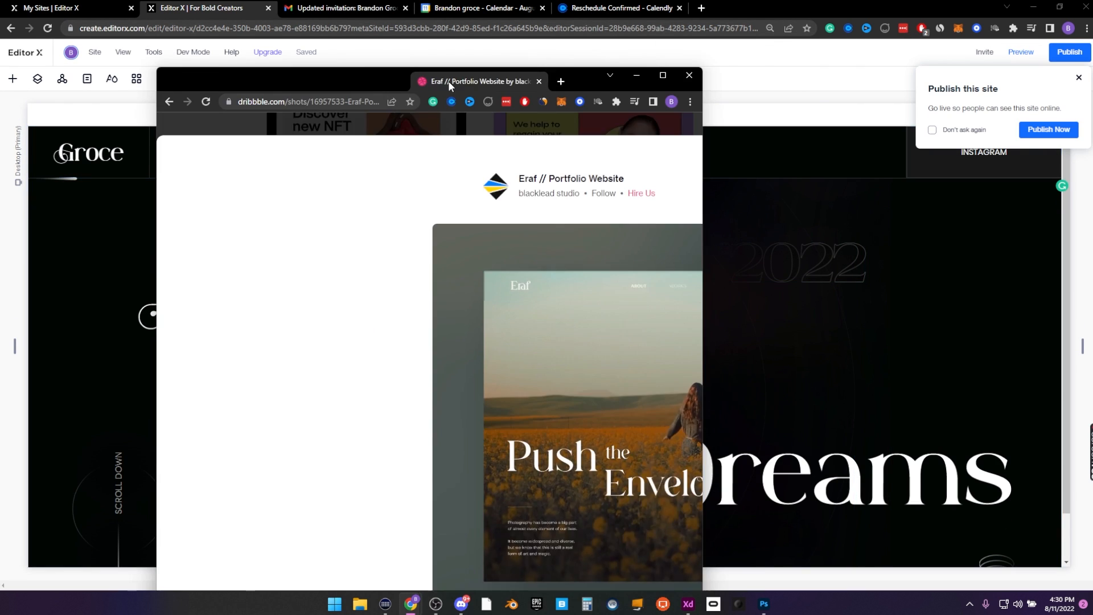
Examine the opening text animation in the Eraf // Portfolio Website reference video on Dribbble, and return to the Editor X site
{"action": "double_click", "coordinate": [569, 85]}
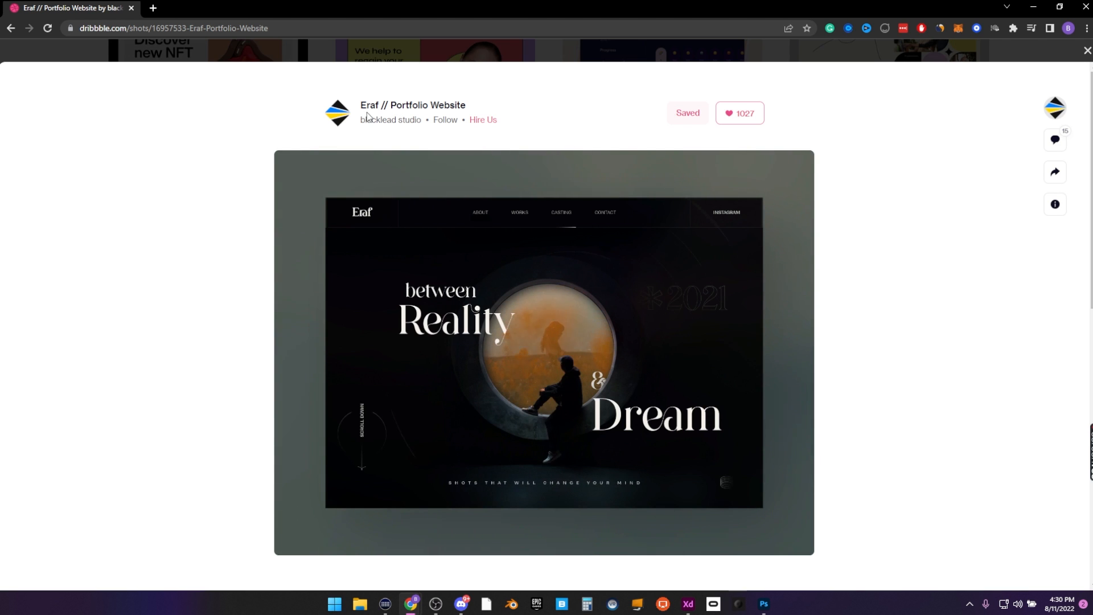
{"action": "mouse_move", "coordinate": [379, 123]}
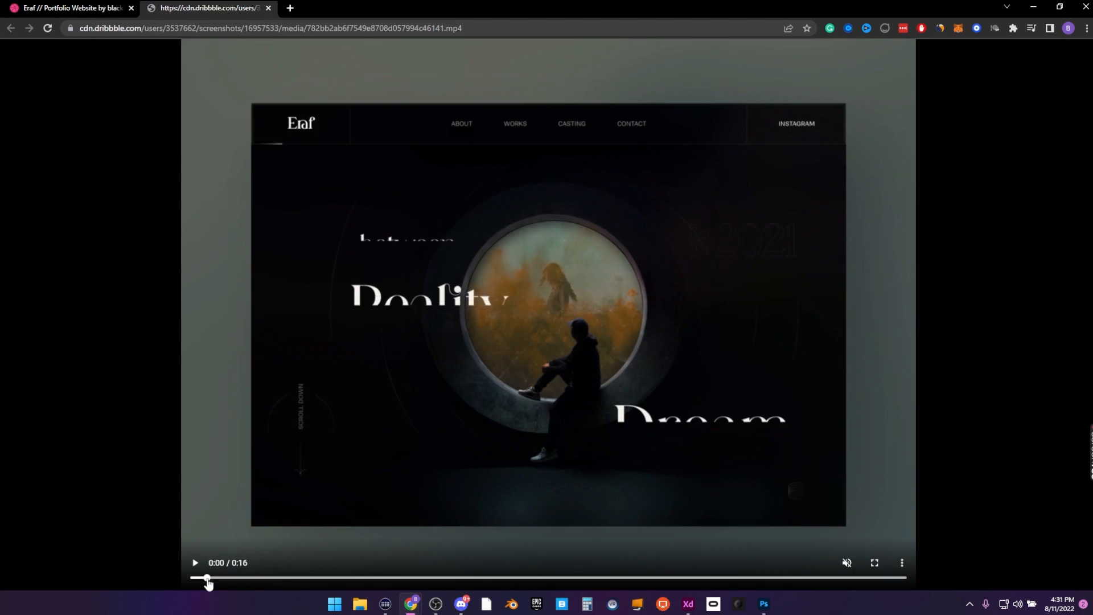
{"action": "left_click_drag", "start_coordinate": [208, 580], "coordinate": [241, 582]}
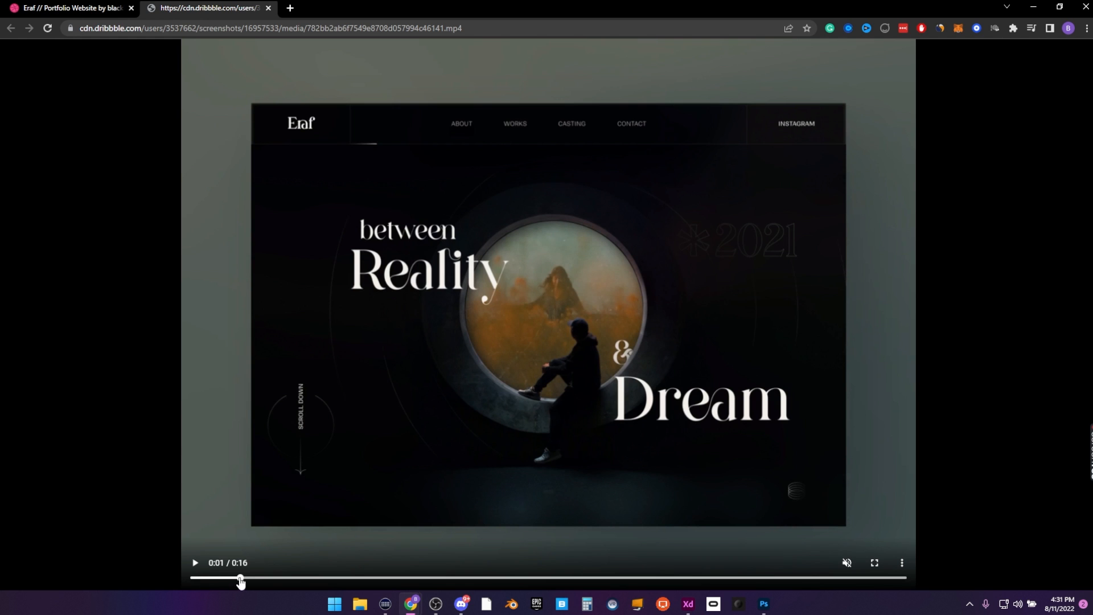
{"action": "left_click_drag", "start_coordinate": [235, 581], "coordinate": [202, 582]}
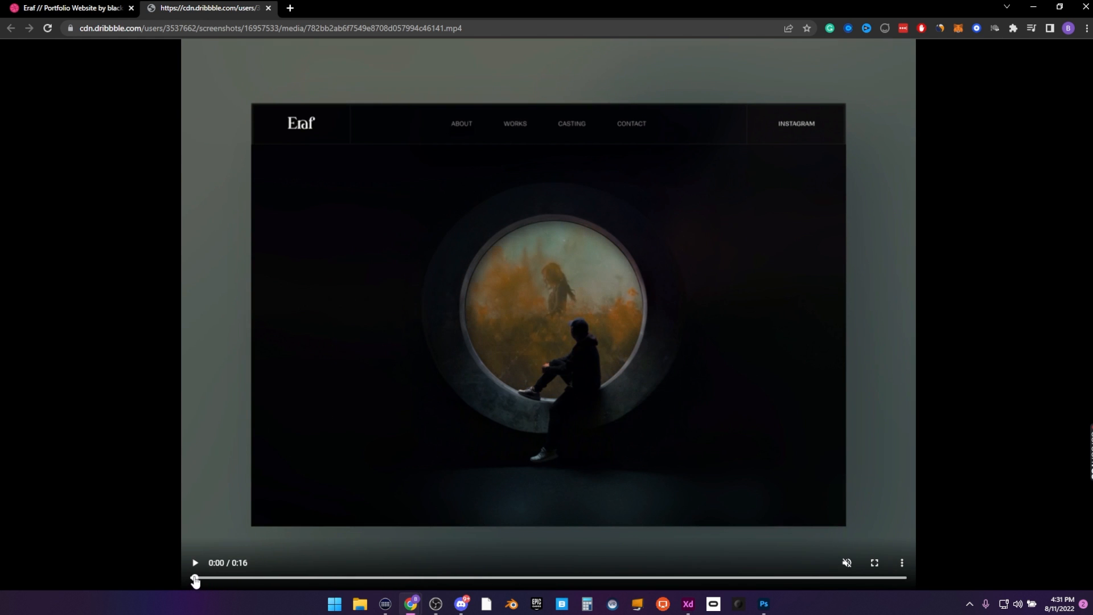
{"action": "left_click", "coordinate": [1037, 9]}
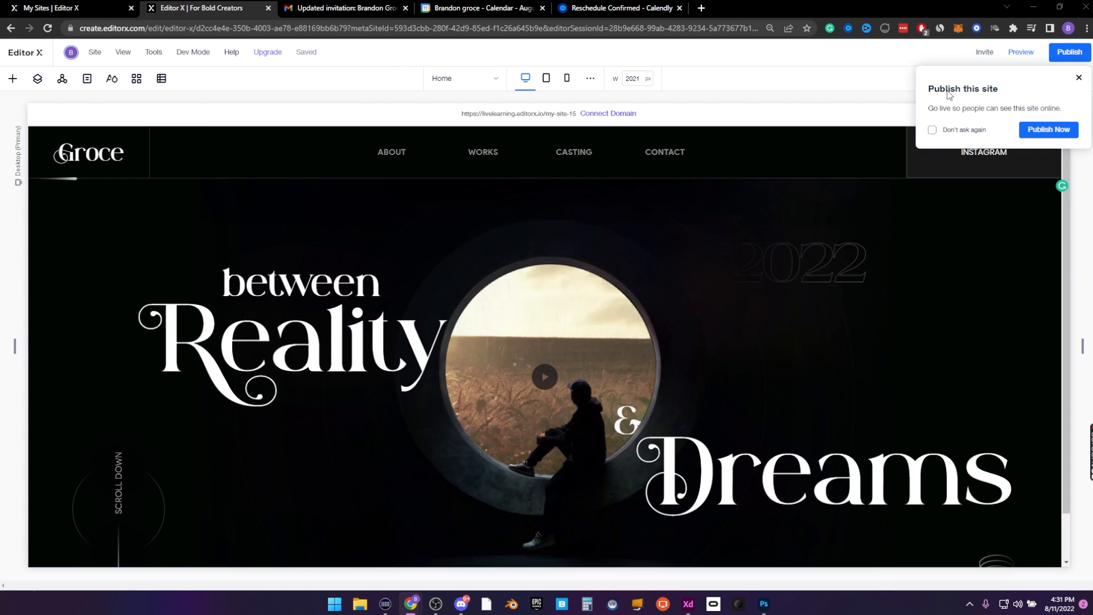
Give the "between" heading a Slide-In animation with direction From bottom, and play it to check the effect
{"action": "left_click", "coordinate": [372, 340]}
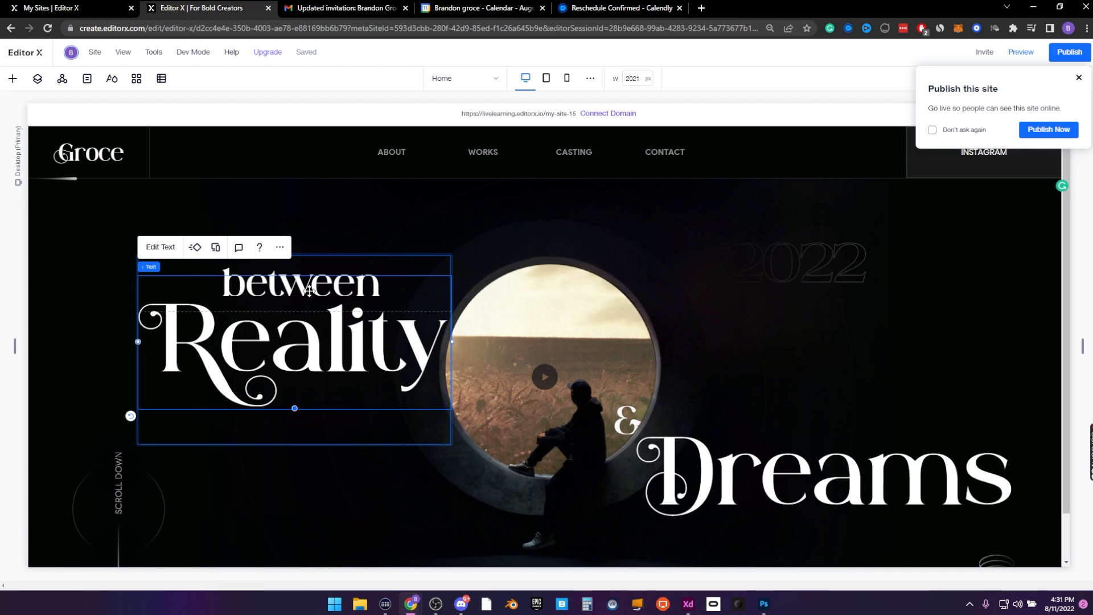
{"action": "left_click", "coordinate": [313, 267]}
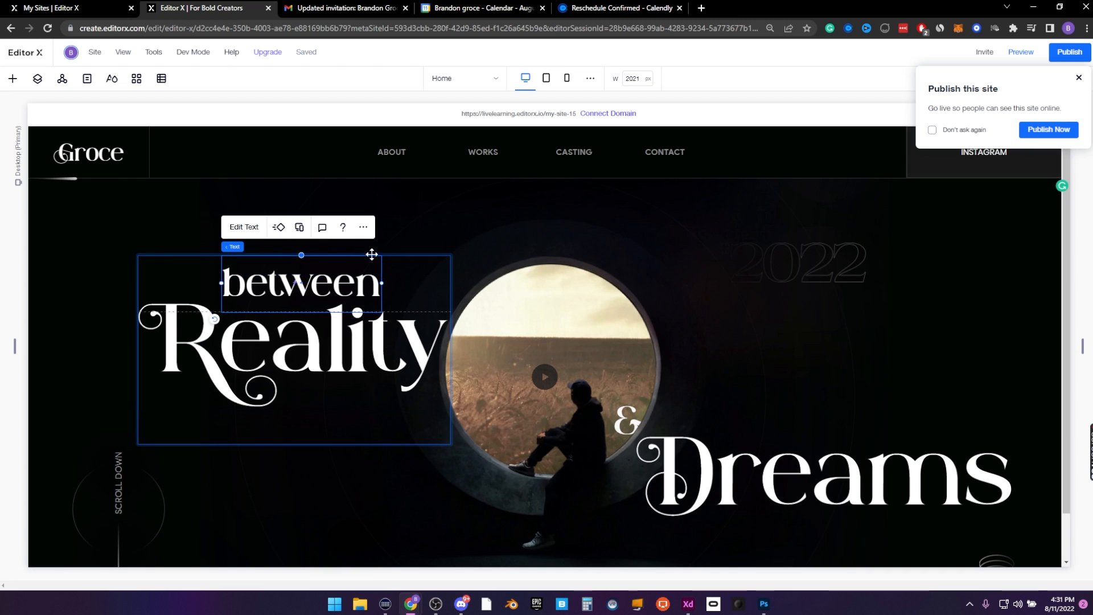
{"action": "left_click", "coordinate": [278, 228]}
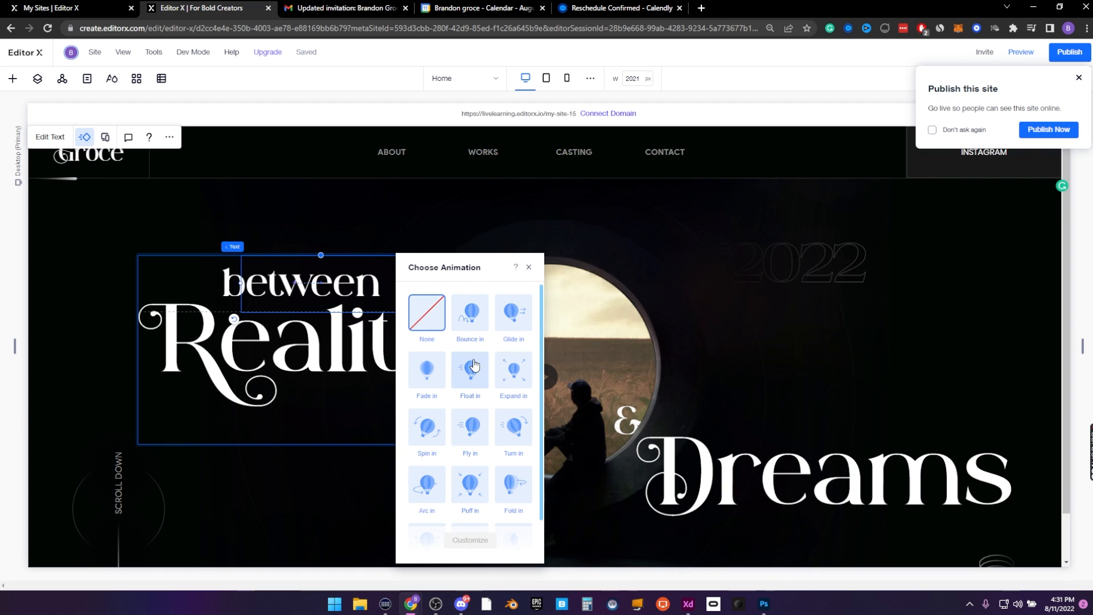
{"action": "scroll", "coordinate": [476, 363], "scroll_direction": "down", "scroll_amount": 1}
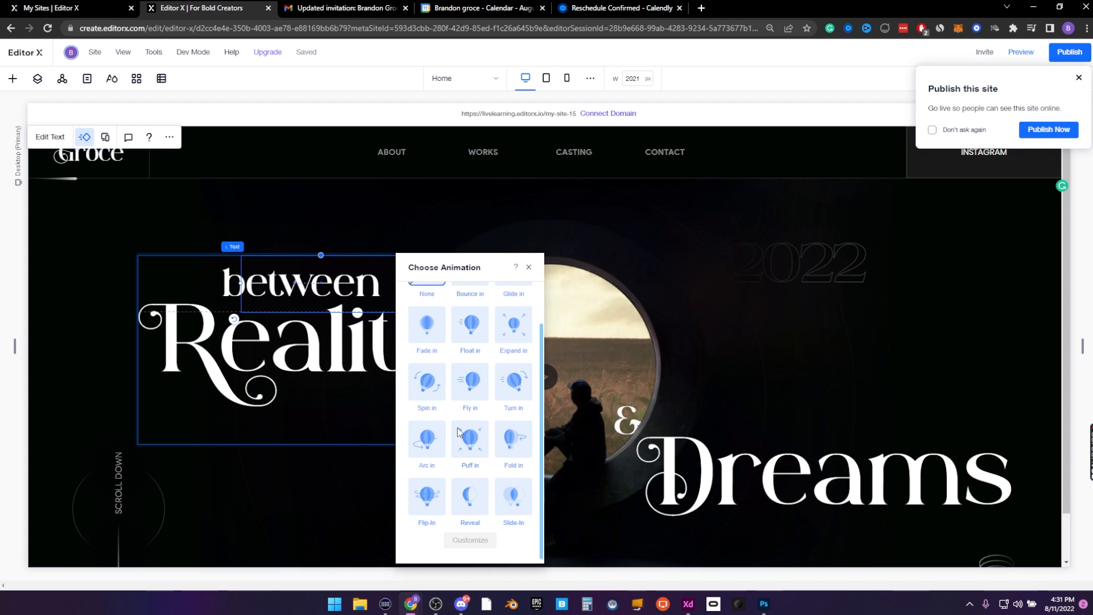
{"action": "left_click", "coordinate": [514, 504]}
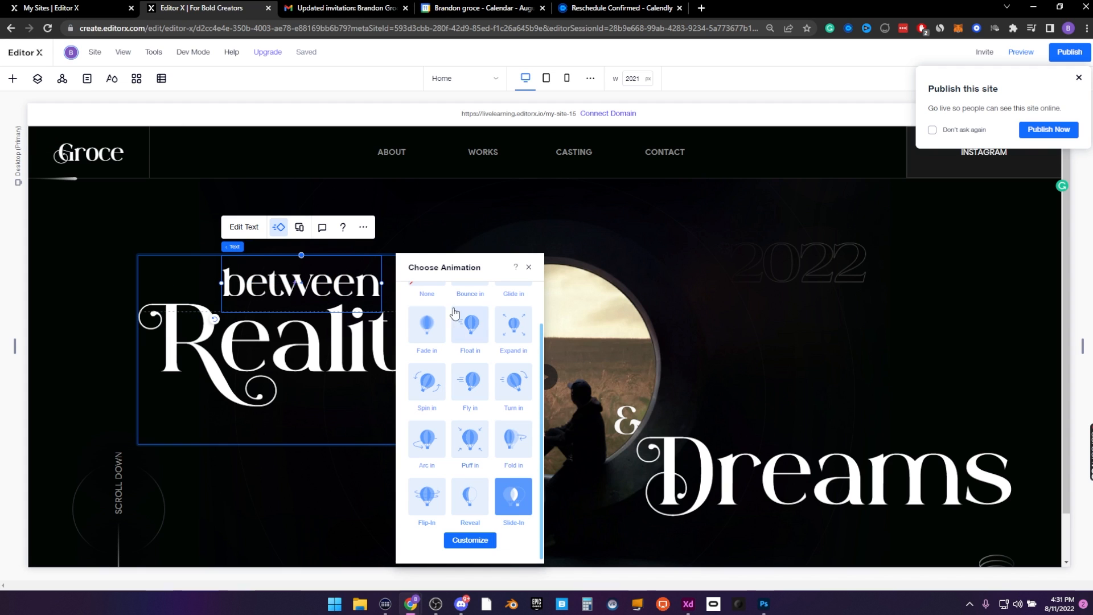
{"action": "left_click", "coordinate": [482, 539]}
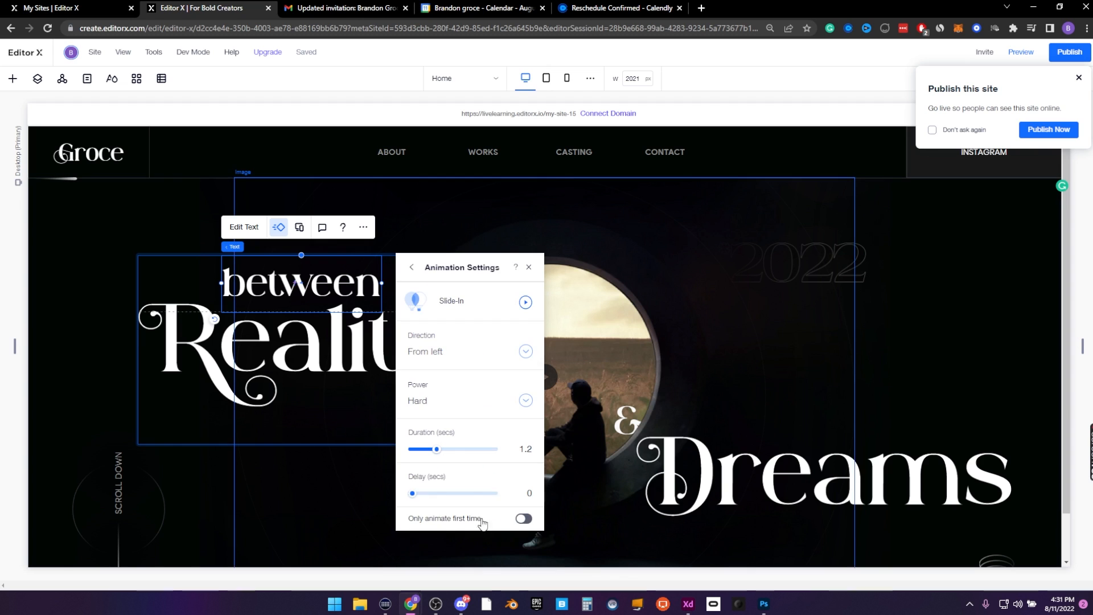
{"action": "left_click", "coordinate": [524, 353]}
{"action": "left_click", "coordinate": [454, 333]}
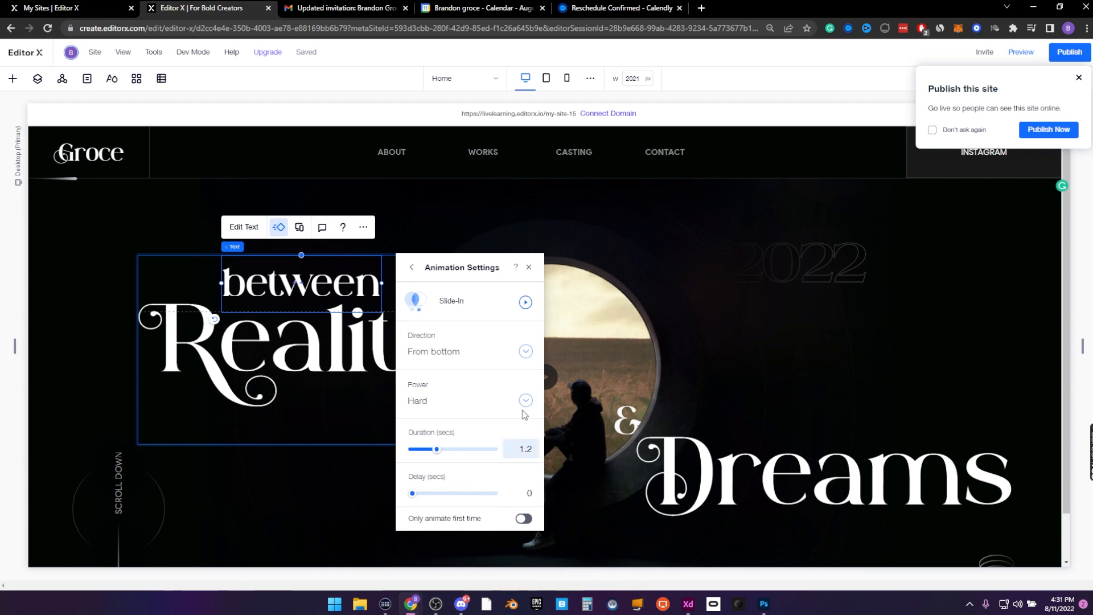
{"action": "left_click", "coordinate": [525, 302]}
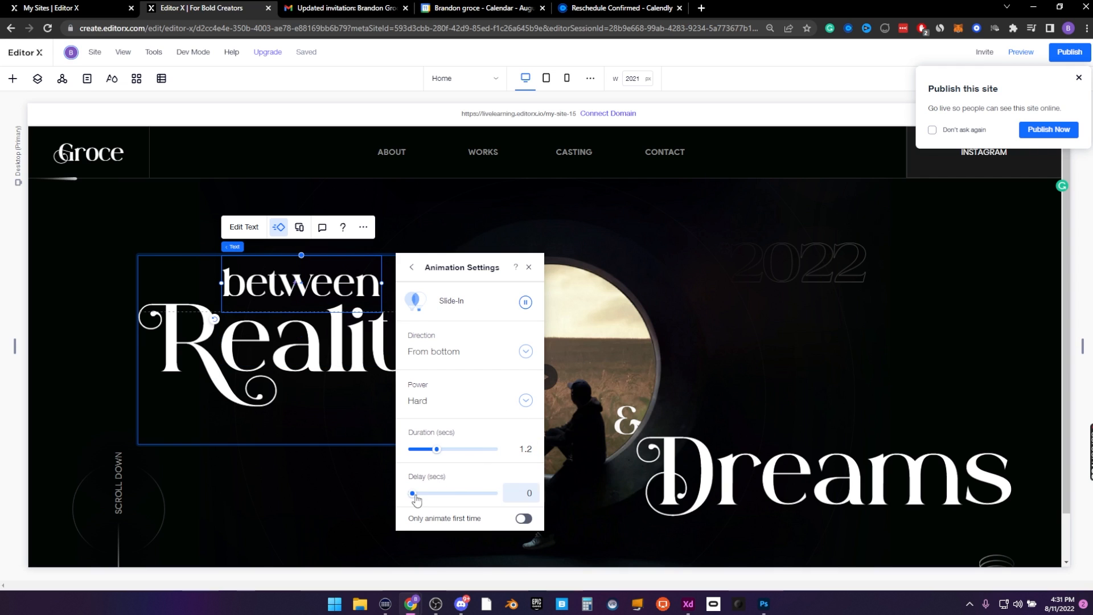
Give the "Reality" heading a Reveal animation with direction From bottom
{"action": "left_click", "coordinate": [169, 331]}
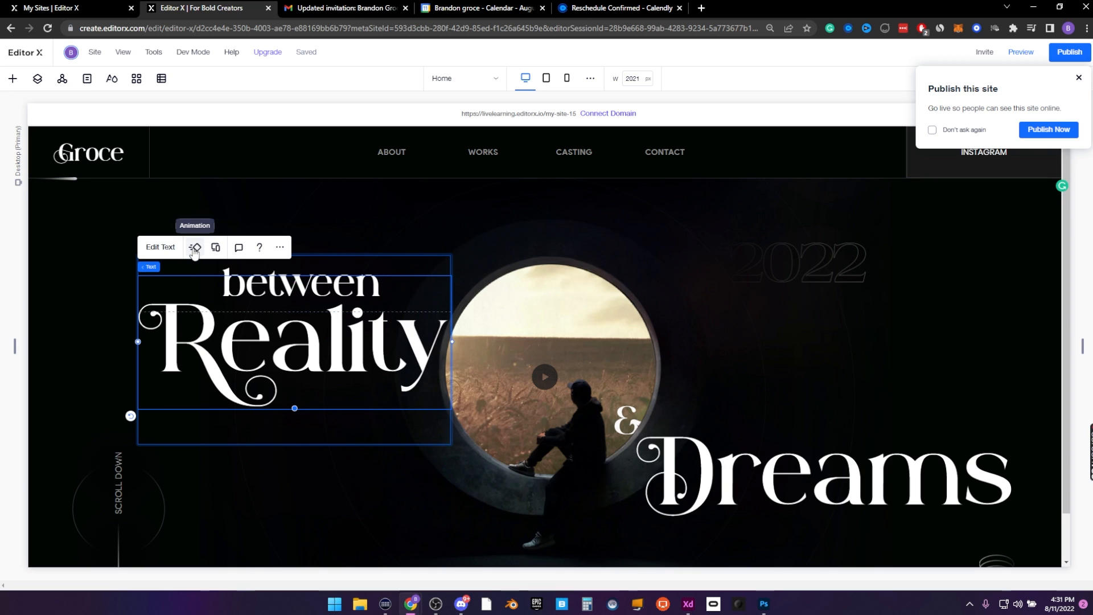
{"action": "left_click", "coordinate": [194, 248]}
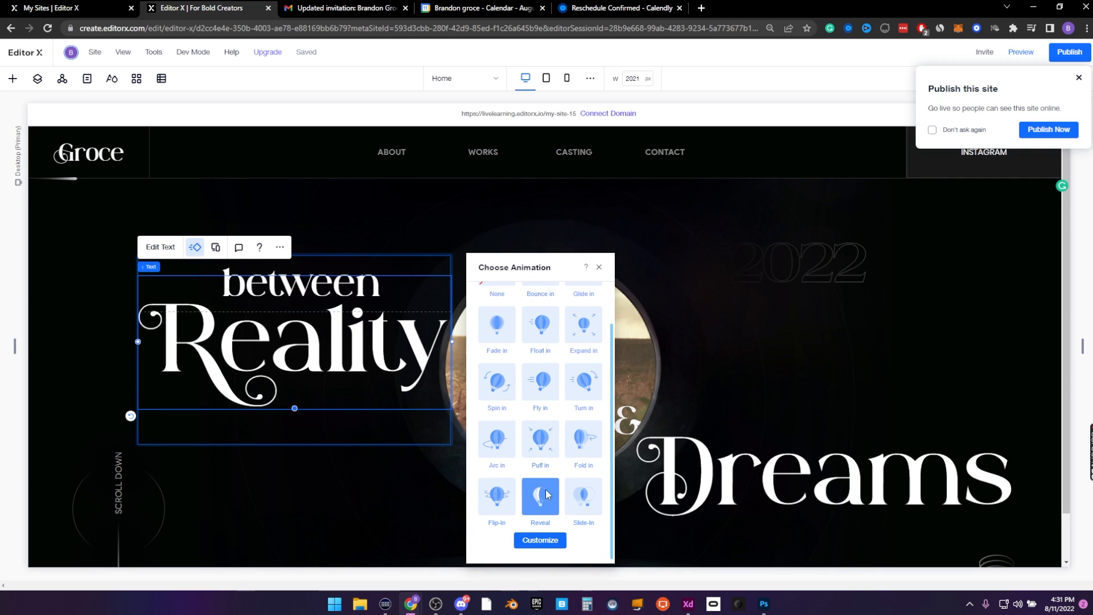
{"action": "left_click", "coordinate": [551, 541]}
{"action": "left_click", "coordinate": [512, 349]}
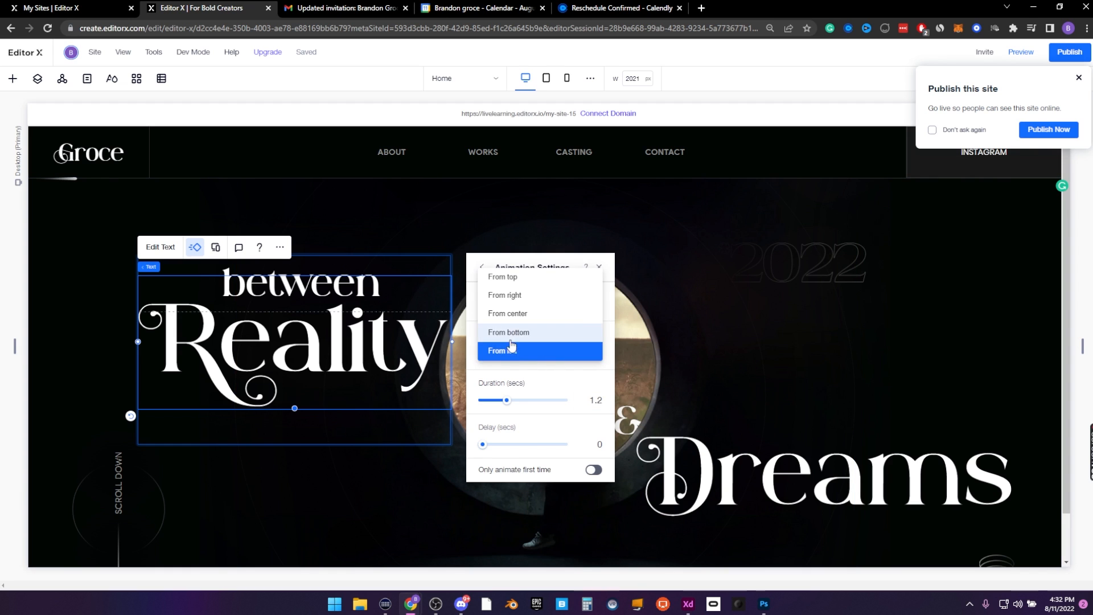
Give the "Dreams" heading a Reveal animation and adjust its direction
{"action": "left_click", "coordinate": [727, 476]}
{"action": "left_click", "coordinate": [693, 379]}
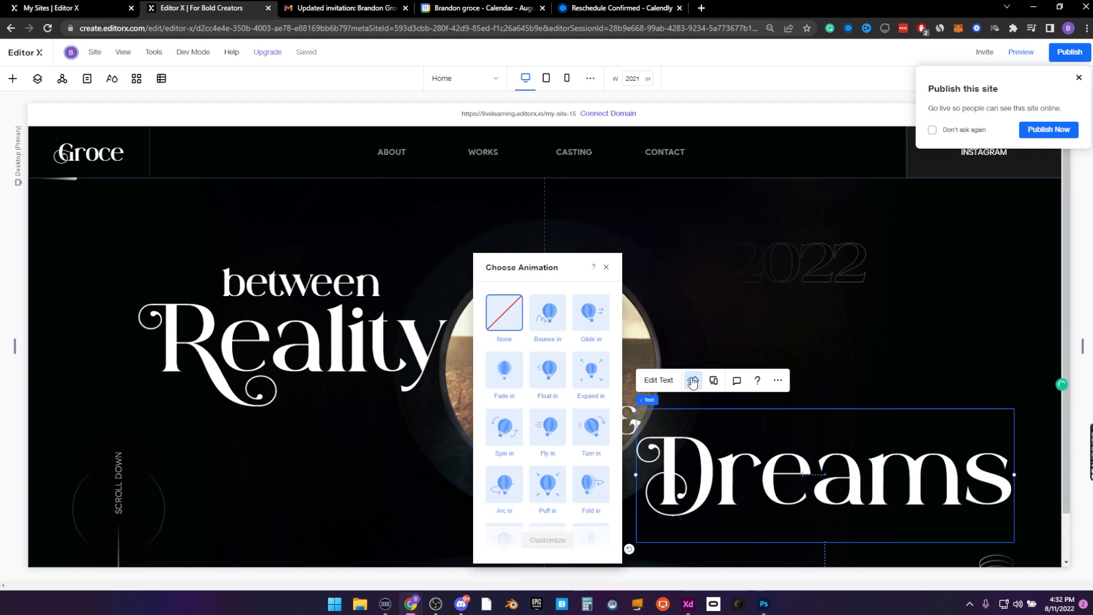
{"action": "scroll", "coordinate": [541, 484], "scroll_direction": "down", "scroll_amount": 2}
{"action": "left_click", "coordinate": [547, 494]}
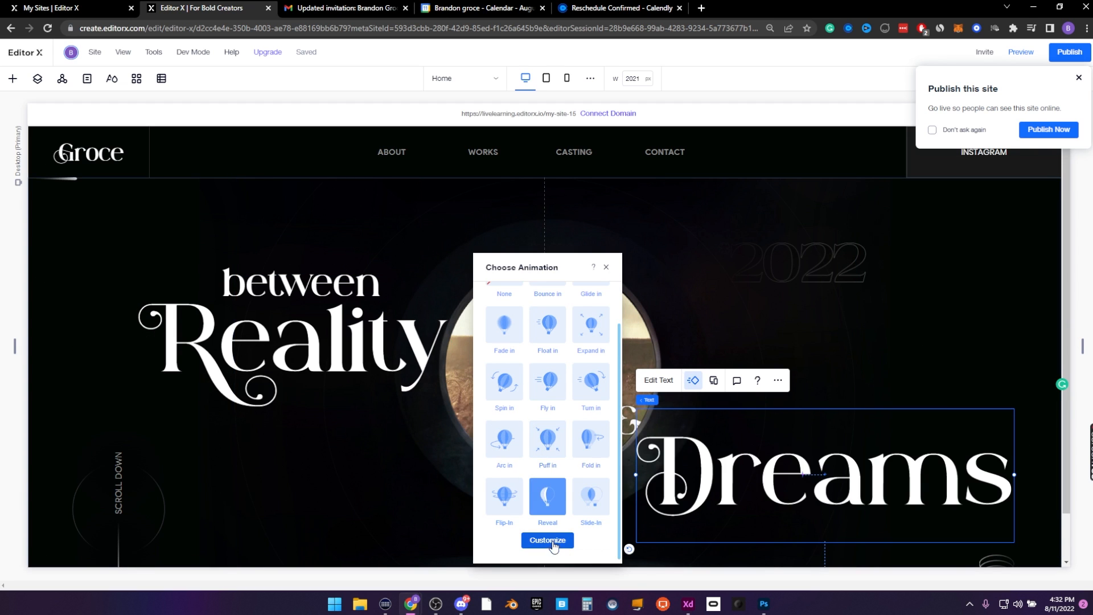
{"action": "left_click", "coordinate": [548, 541]}
{"action": "left_click", "coordinate": [540, 353]}
{"action": "left_click", "coordinate": [632, 421]}
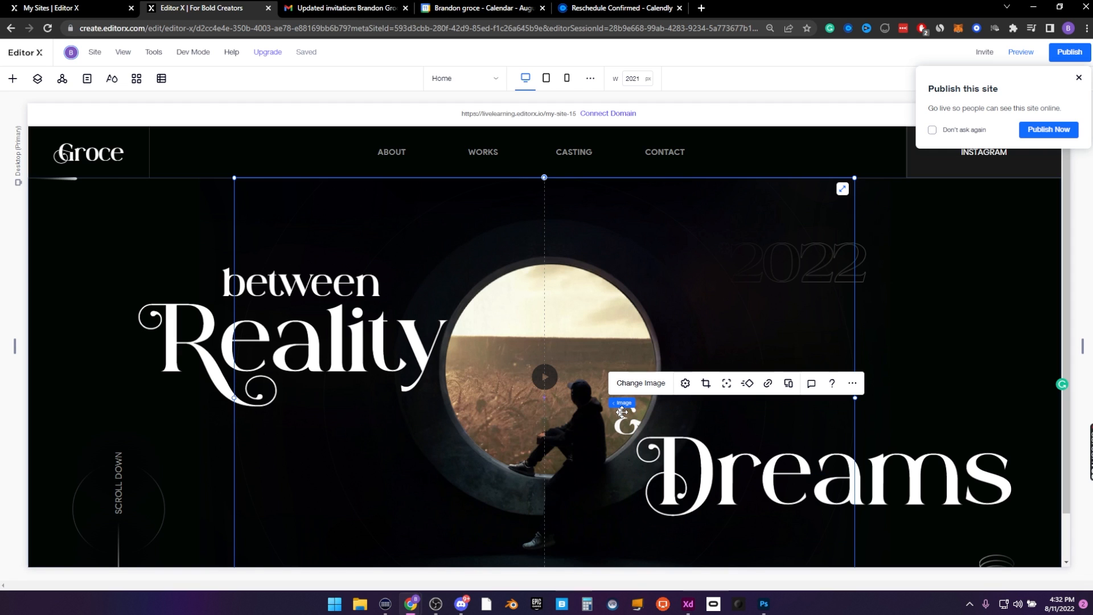
Give the "&" heading a Float in animation
{"action": "left_click", "coordinate": [38, 79]}
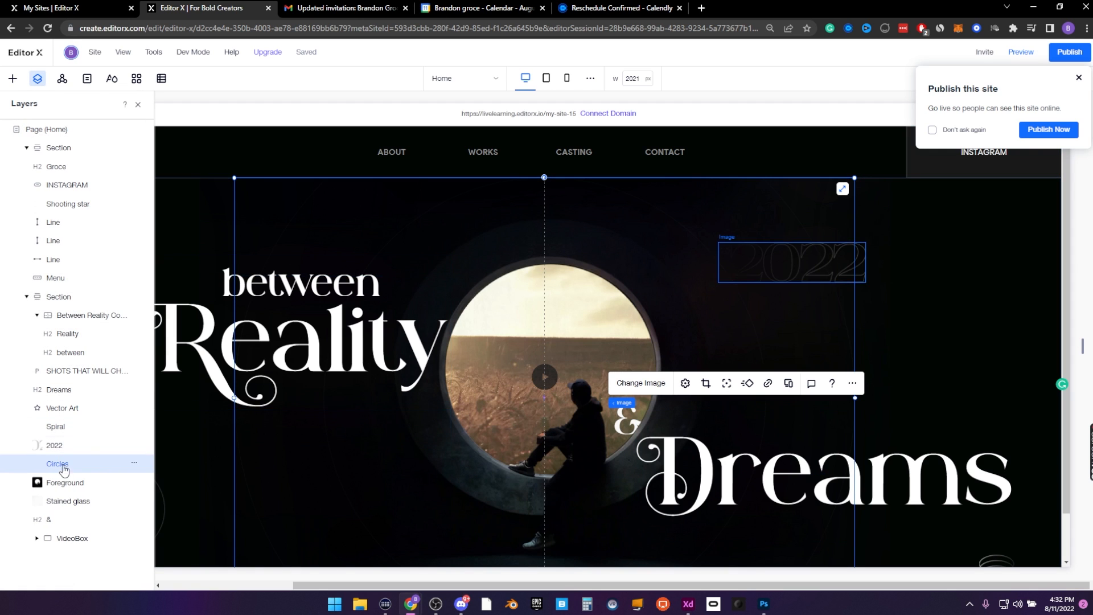
{"action": "left_click", "coordinate": [70, 519]}
{"action": "left_click", "coordinate": [691, 319]}
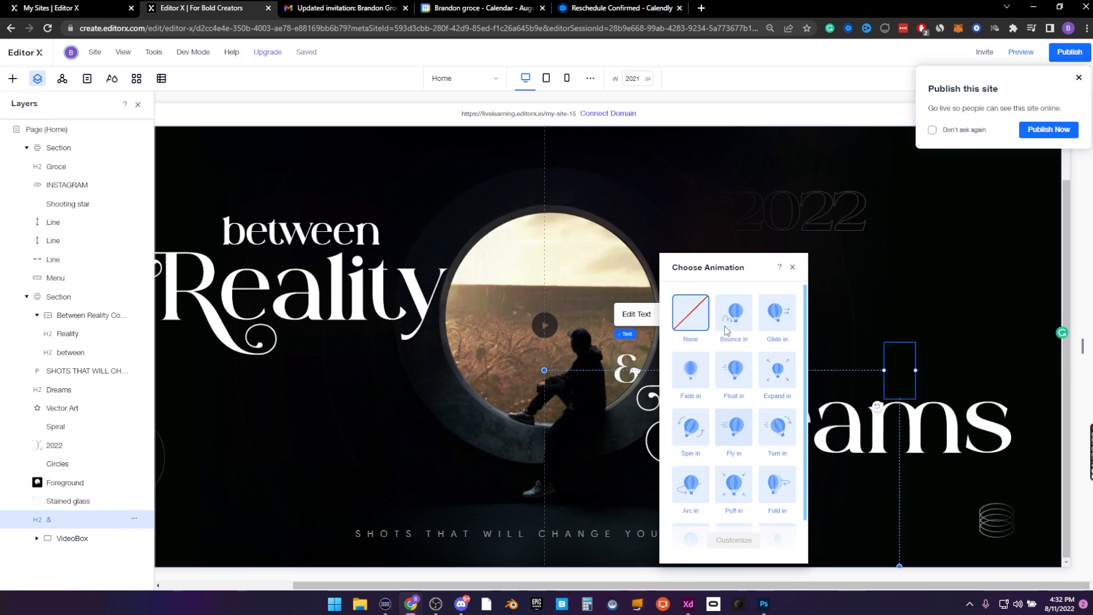
{"action": "left_click", "coordinate": [734, 369]}
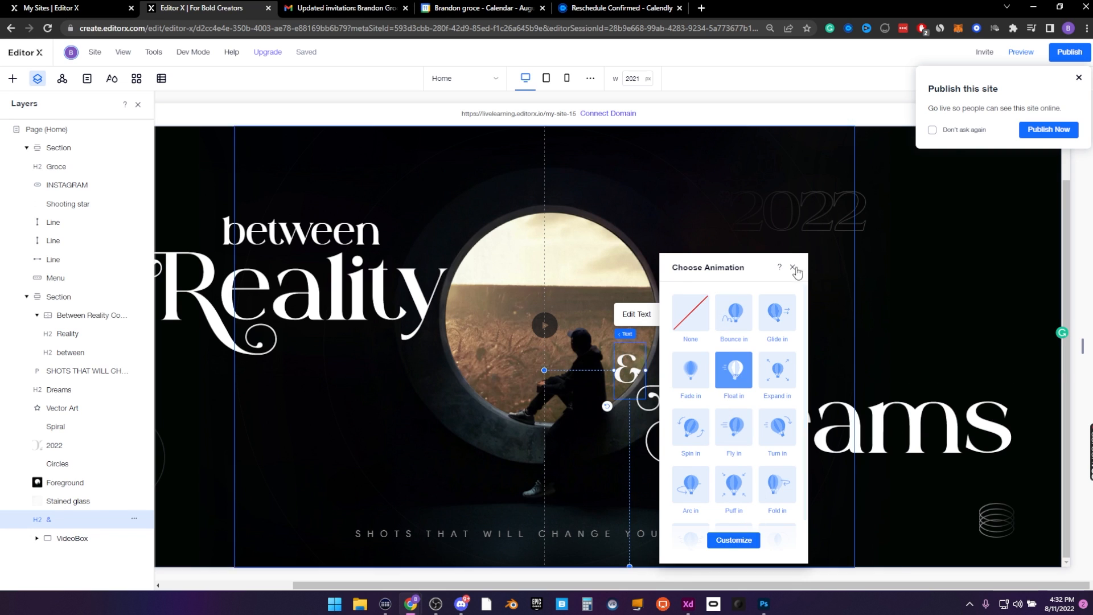
{"action": "left_click", "coordinate": [792, 267]}
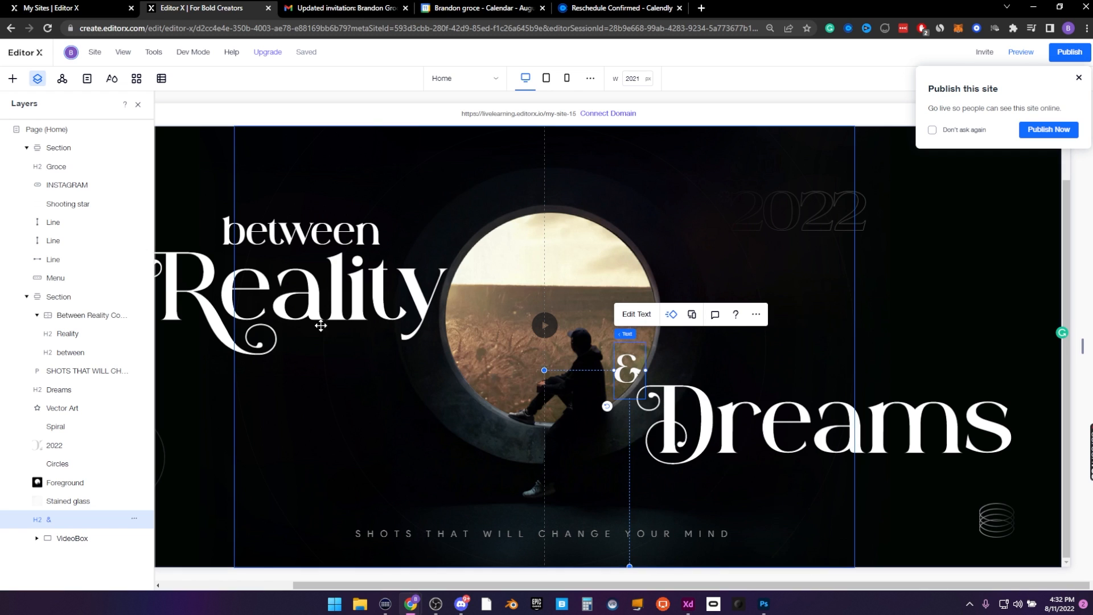
{"action": "left_click", "coordinate": [137, 104]}
Give the Scroll Down vector art a Fade in animation with a 0.4-second delay
{"action": "left_click", "coordinate": [131, 442]}
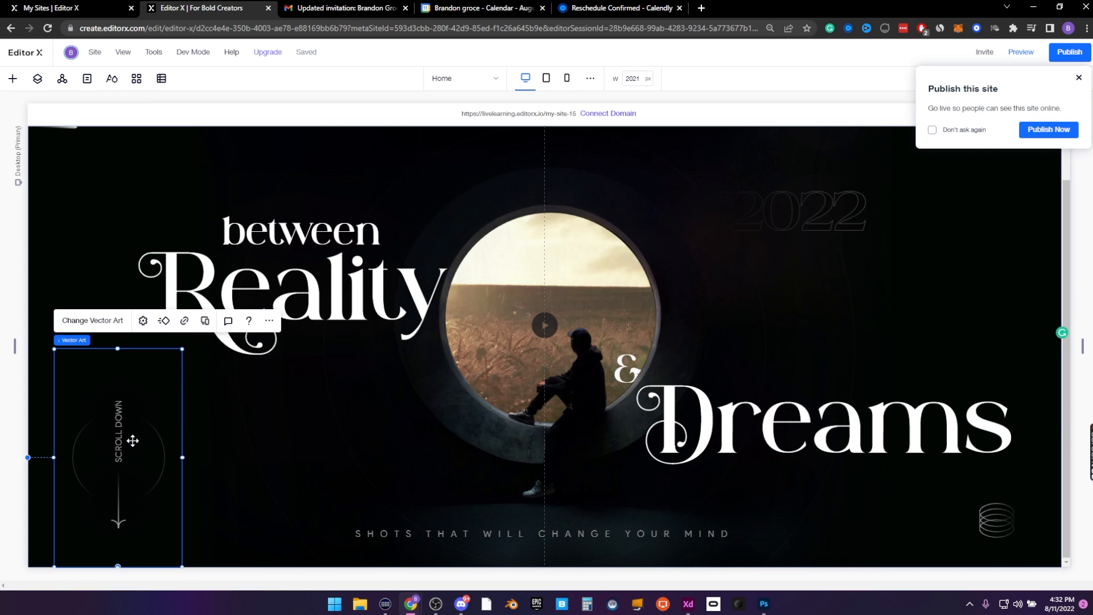
{"action": "left_click", "coordinate": [163, 321]}
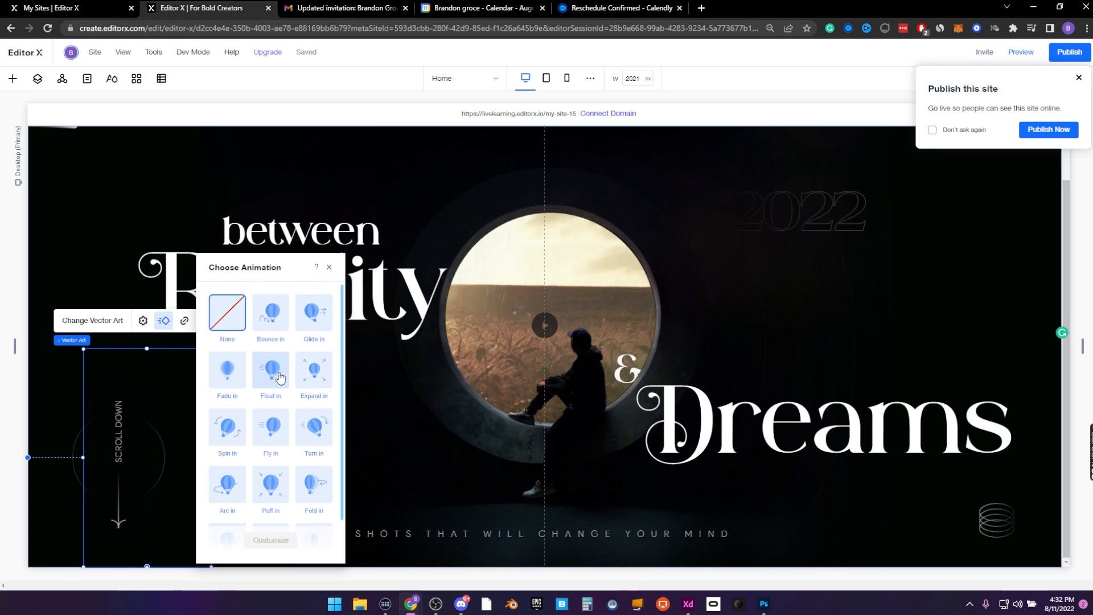
{"action": "left_click", "coordinate": [226, 376]}
{"action": "left_click", "coordinate": [271, 541]}
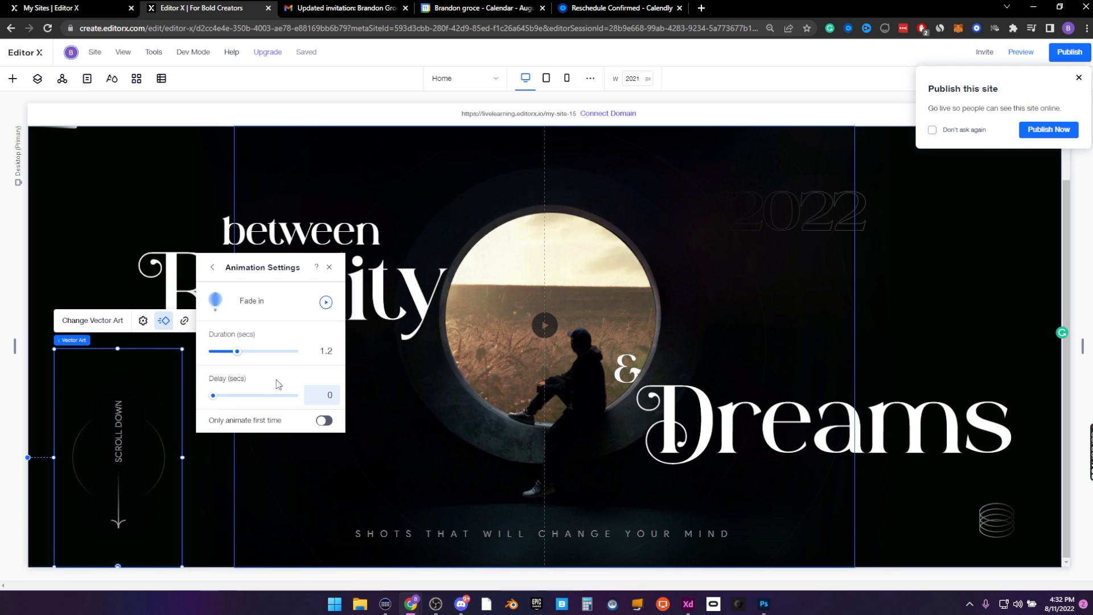
{"action": "left_click_drag", "start_coordinate": [217, 398], "coordinate": [220, 399]}
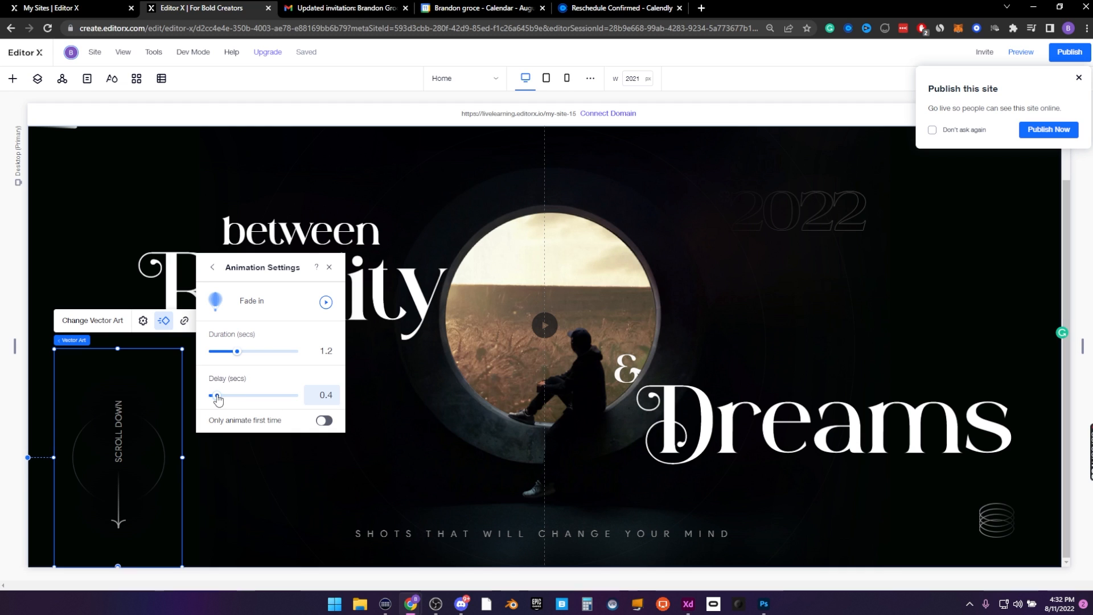
Give the outlined 2022 image a Fade in animation with a short delay
{"action": "left_click", "coordinate": [797, 204]}
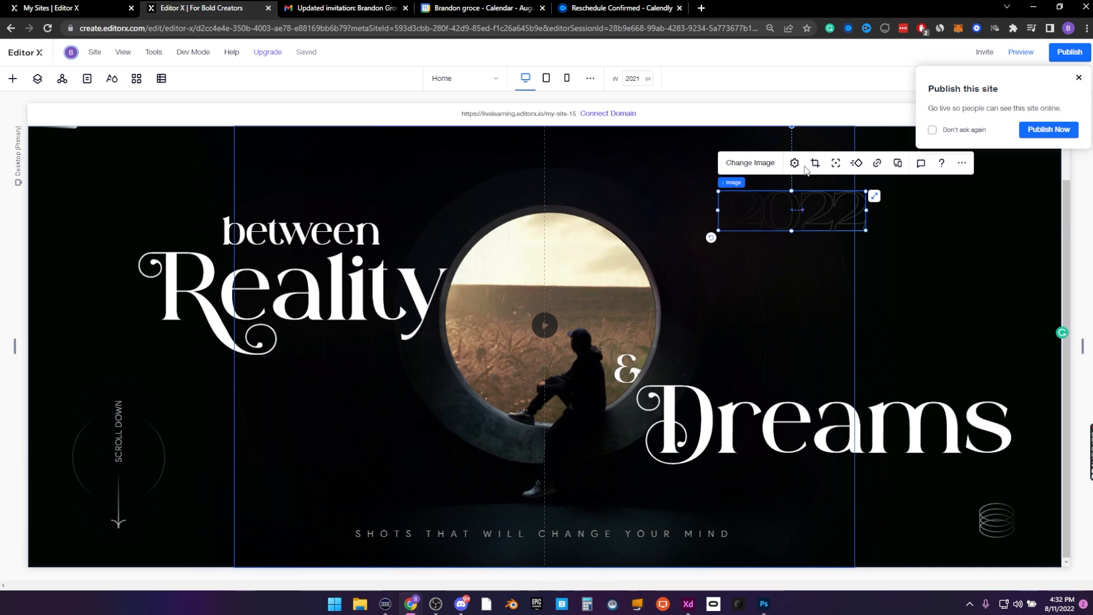
{"action": "left_click", "coordinate": [856, 163]}
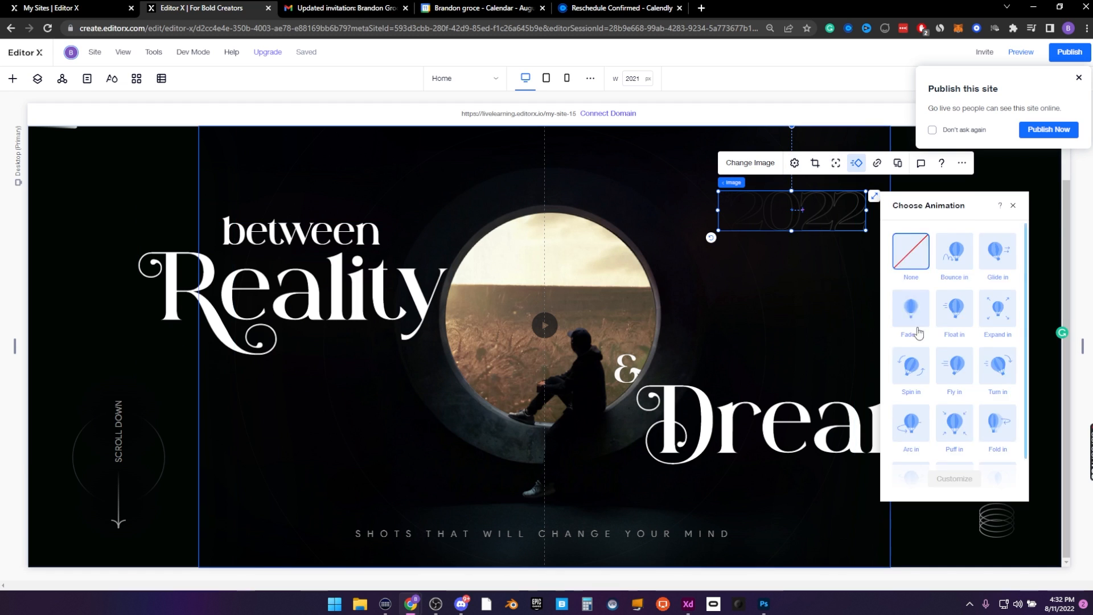
{"action": "left_click", "coordinate": [915, 327]}
{"action": "left_click", "coordinate": [959, 479]}
{"action": "left_click_drag", "start_coordinate": [896, 334], "coordinate": [900, 336]}
Give the Spiral image in the hero's lower corner a Fade in animation with a short delay
{"action": "left_click", "coordinate": [996, 519]}
{"action": "left_click", "coordinate": [896, 475]}
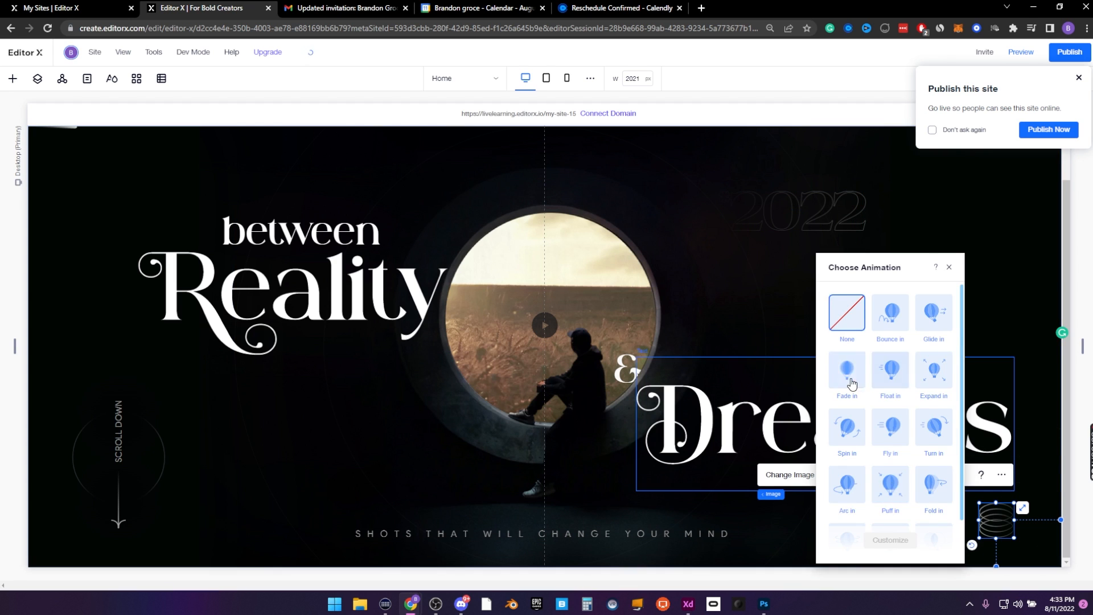
{"action": "left_click", "coordinate": [850, 381]}
{"action": "left_click", "coordinate": [892, 539]}
{"action": "left_click_drag", "start_coordinate": [828, 397], "coordinate": [833, 399]}
Give the Circles image a Fade in animation with a short delay, and dismiss the publish reminder
{"action": "left_click", "coordinate": [823, 243]}
{"action": "left_click", "coordinate": [40, 82]}
{"action": "left_click", "coordinate": [55, 464]}
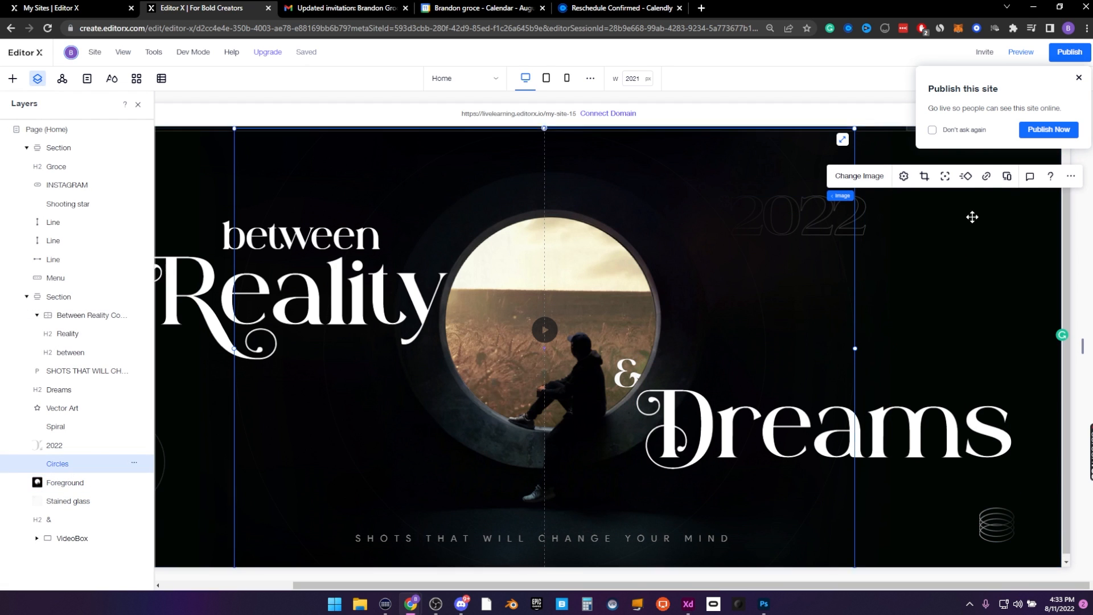
{"action": "left_click", "coordinate": [965, 180]}
{"action": "left_click", "coordinate": [902, 268]}
{"action": "left_click", "coordinate": [944, 429]}
{"action": "left_click_drag", "start_coordinate": [889, 290], "coordinate": [895, 290]}
{"action": "left_click", "coordinate": [1012, 156]}
{"action": "left_click", "coordinate": [1079, 78]}
{"action": "left_click", "coordinate": [138, 104]}
Preview the page to check the entrance animations, and return to editing the site
{"action": "scroll", "coordinate": [125, 182], "scroll_direction": "up", "scroll_amount": 1}
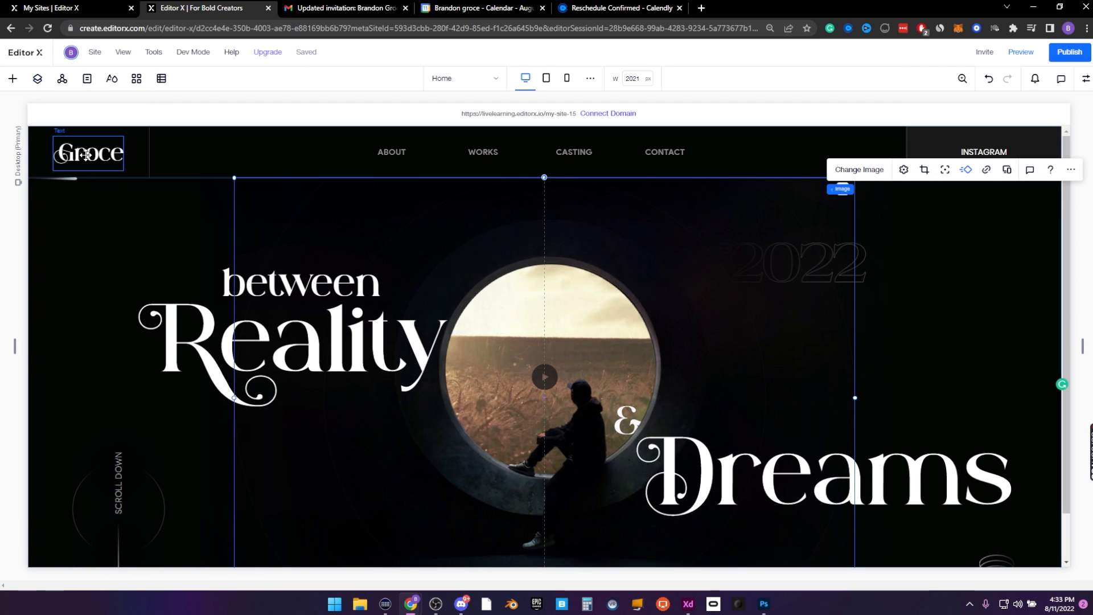
{"action": "left_click", "coordinate": [88, 152]}
{"action": "left_click", "coordinate": [1029, 50]}
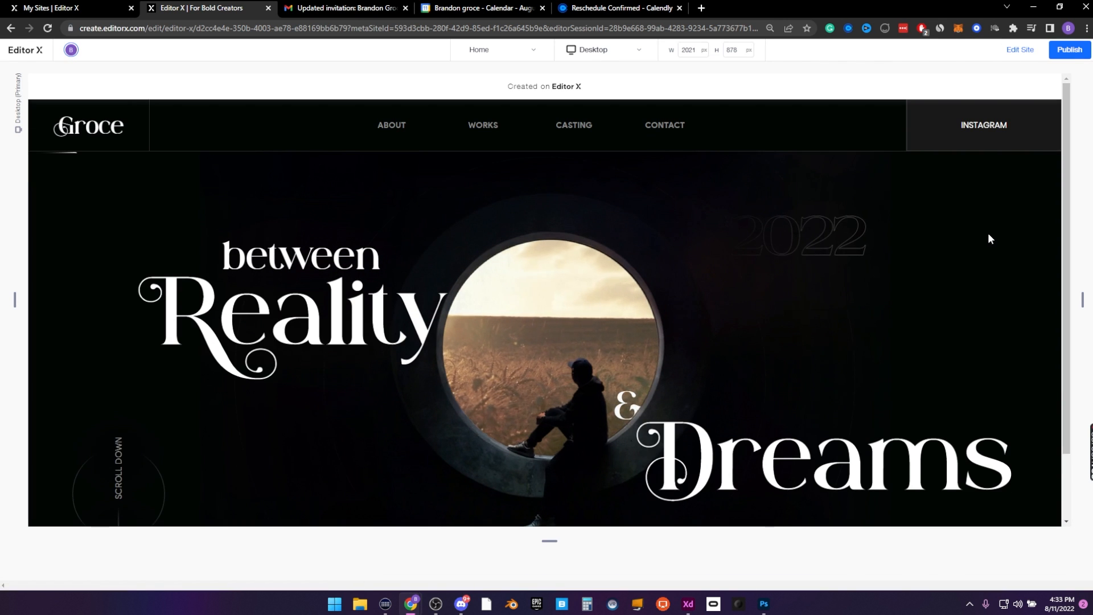
{"action": "left_click", "coordinate": [1020, 53]}
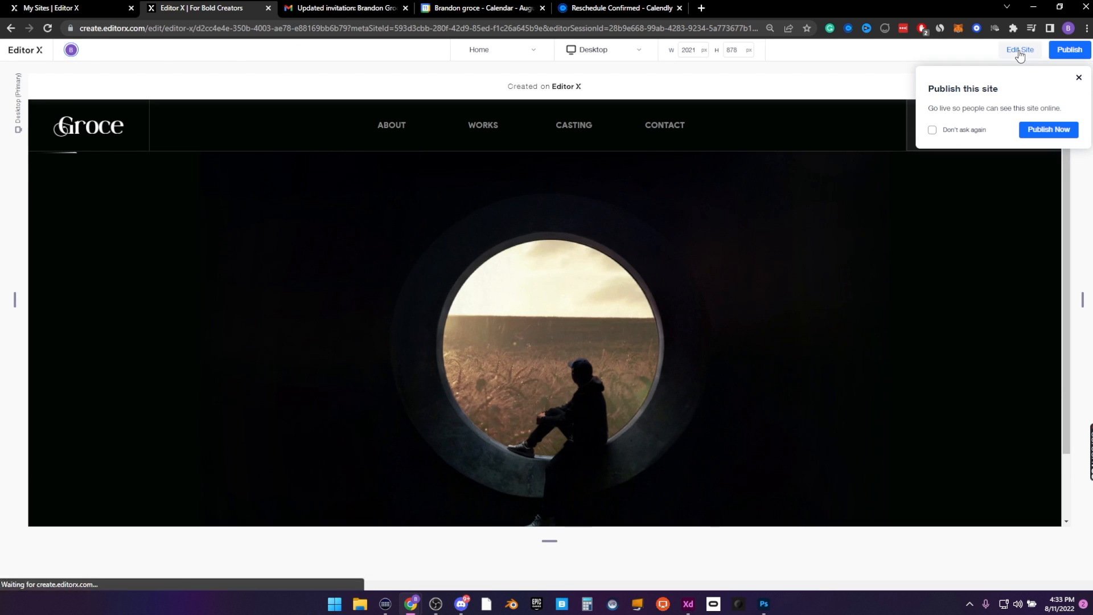
Review the Slide-In animation settings of the "between" heading
{"action": "left_click", "coordinate": [280, 279]}
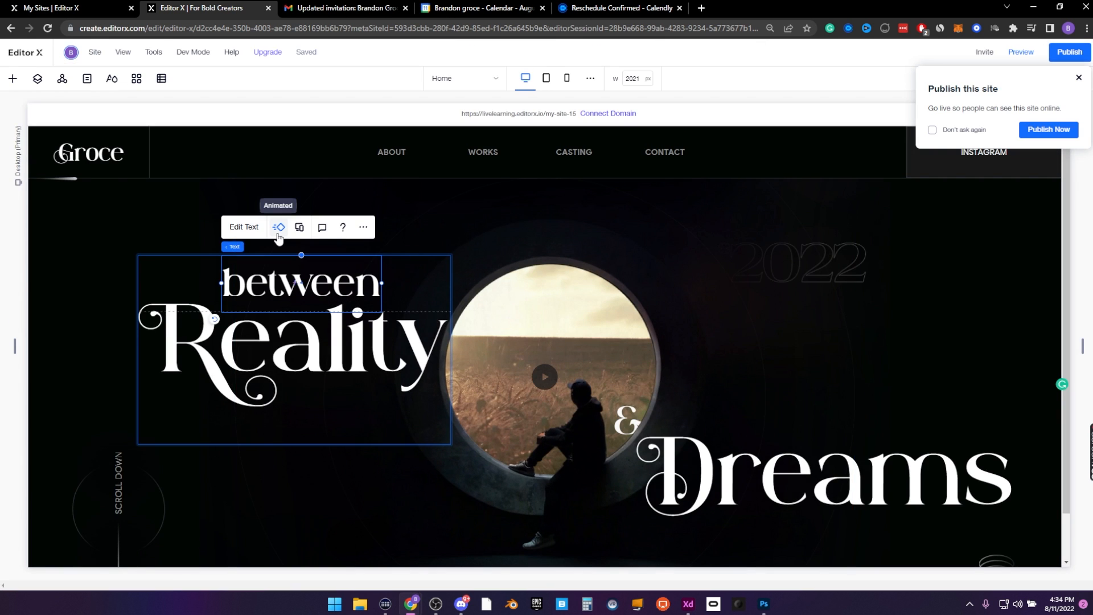
{"action": "left_click", "coordinate": [278, 226]}
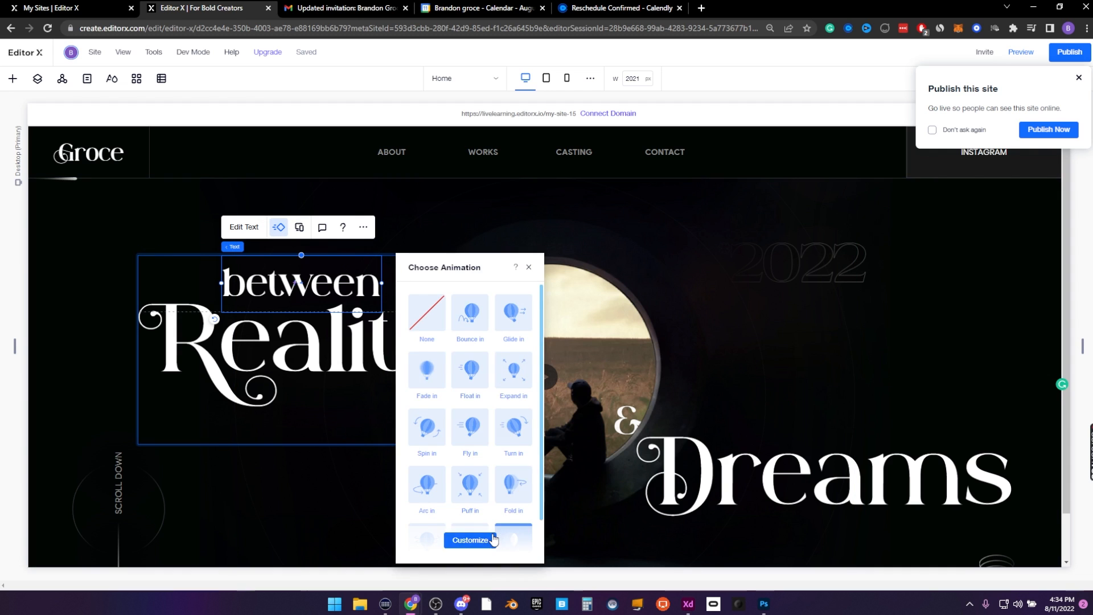
{"action": "left_click", "coordinate": [478, 541]}
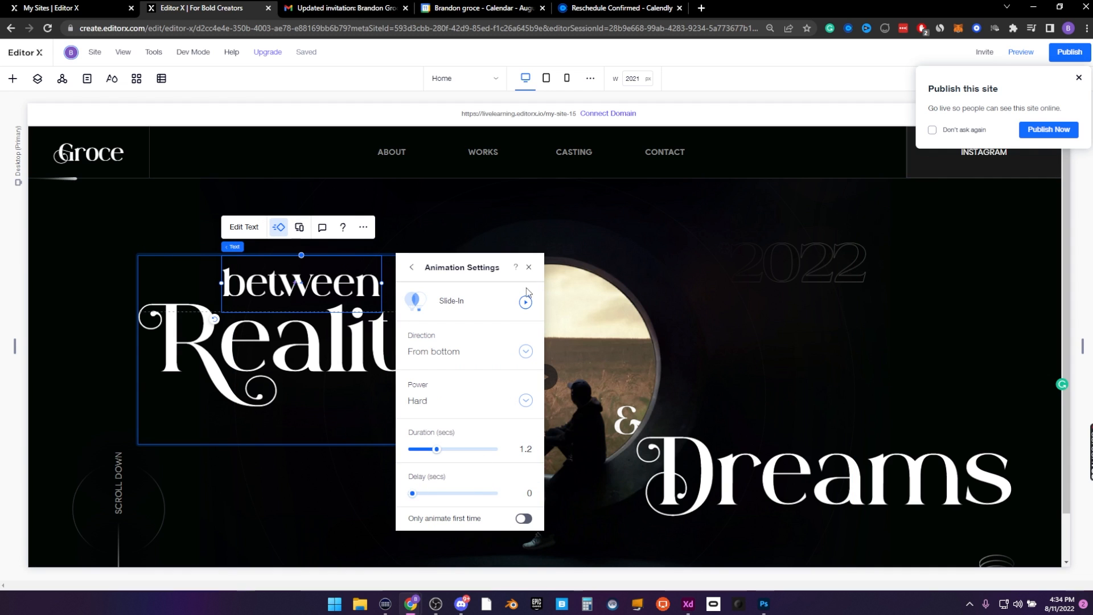
{"action": "left_click", "coordinate": [529, 268]}
Set the delay of the "Reality" heading's Reveal animation to 0.2 seconds
{"action": "left_click", "coordinate": [258, 337]}
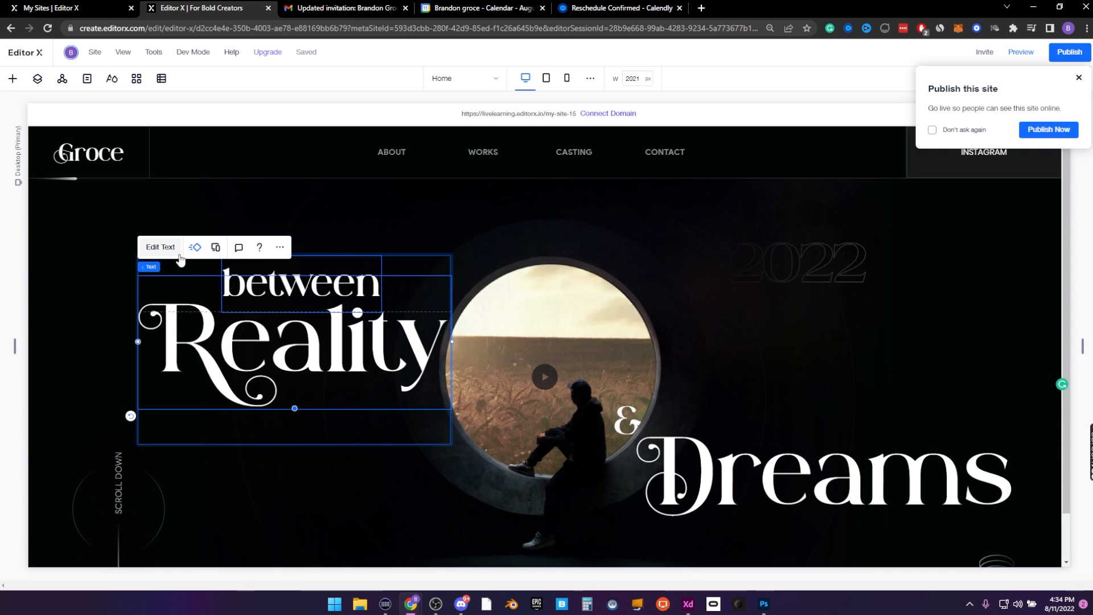
{"action": "left_click", "coordinate": [195, 247]}
{"action": "left_click", "coordinate": [531, 541]}
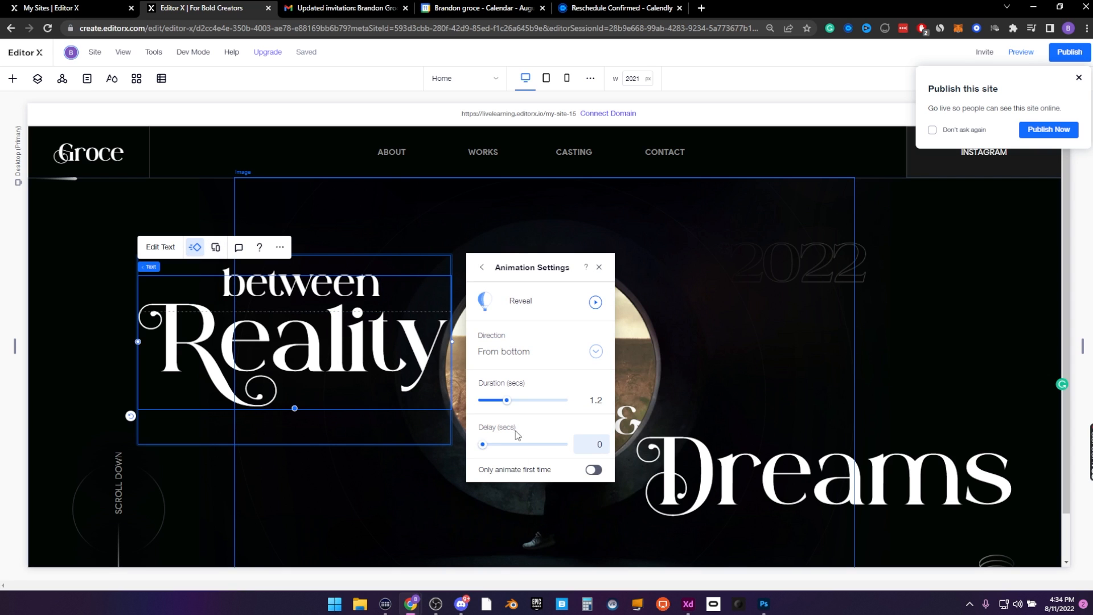
{"action": "left_click_drag", "start_coordinate": [483, 445], "coordinate": [485, 446]}
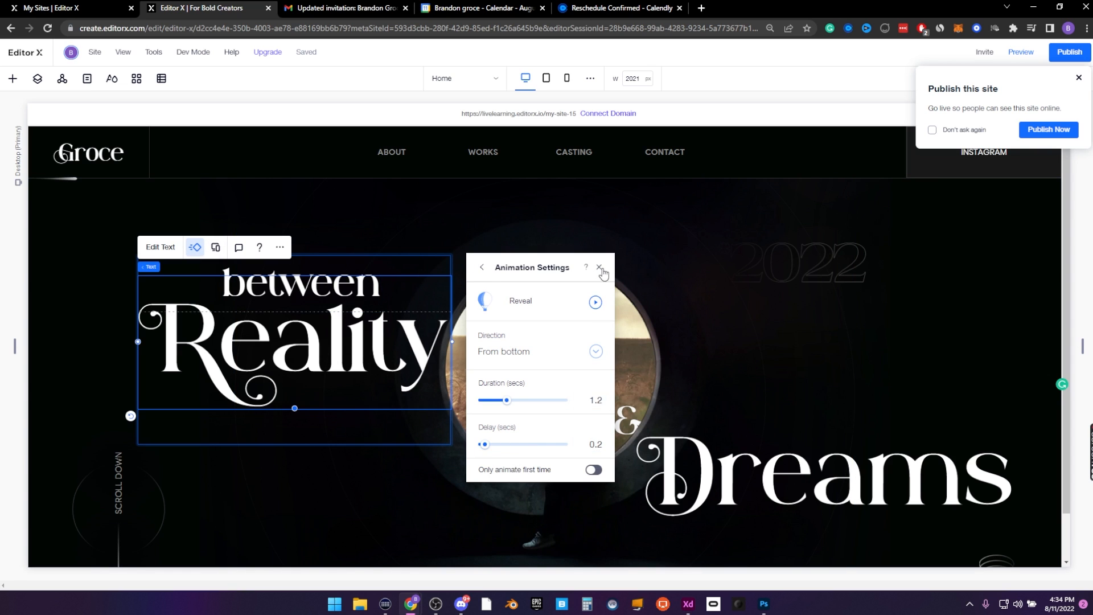
{"action": "left_click", "coordinate": [600, 268]}
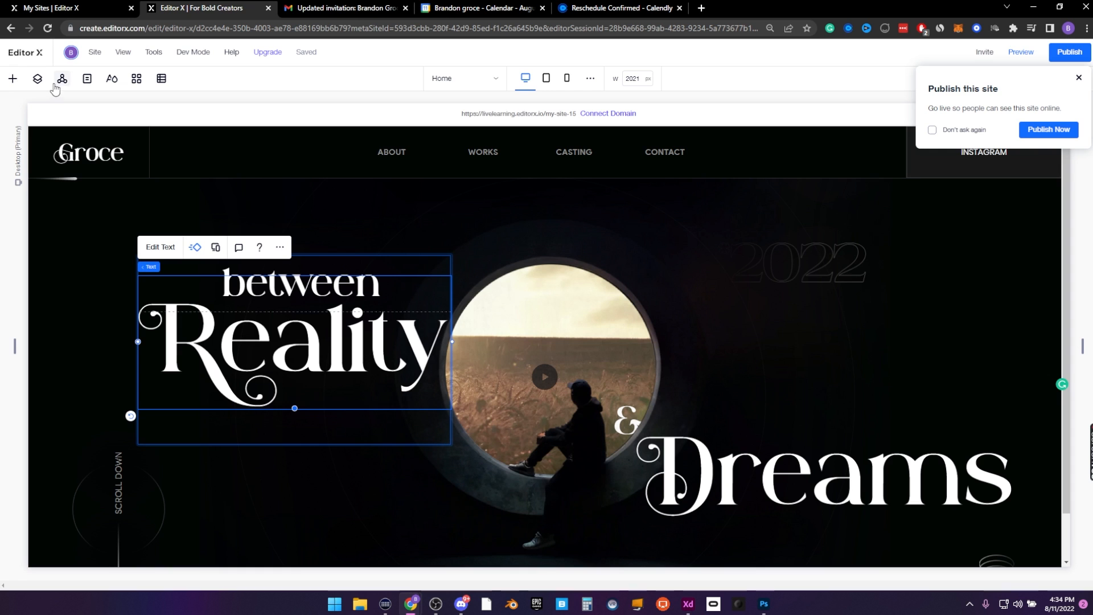
Set the delay of the "&" heading's Float in animation to 0.4 seconds
{"action": "left_click", "coordinate": [40, 80]}
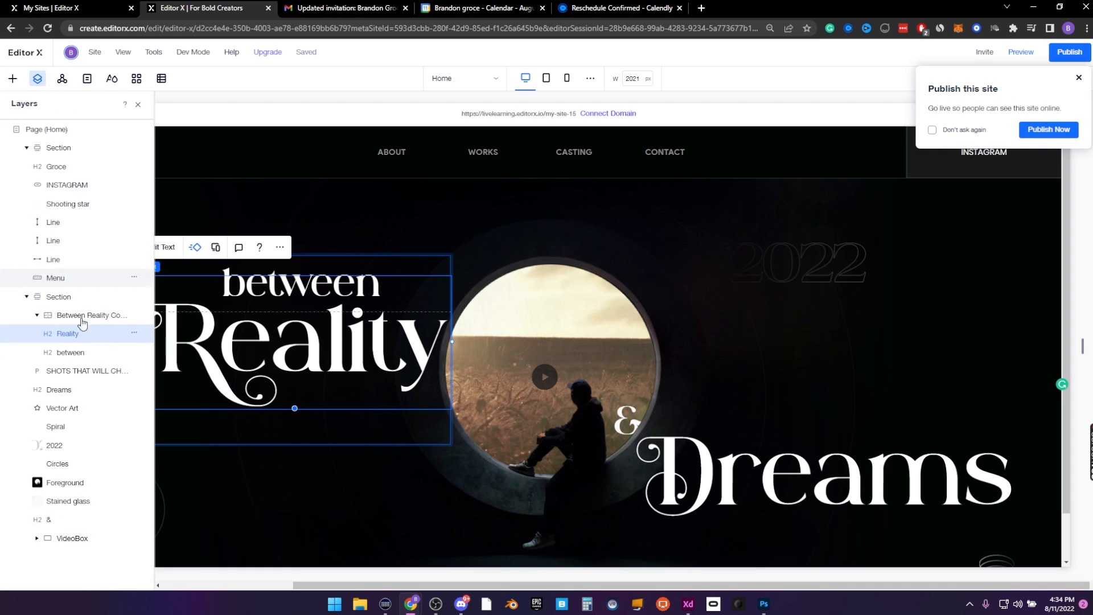
{"action": "left_click", "coordinate": [86, 520]}
{"action": "left_click", "coordinate": [636, 319]}
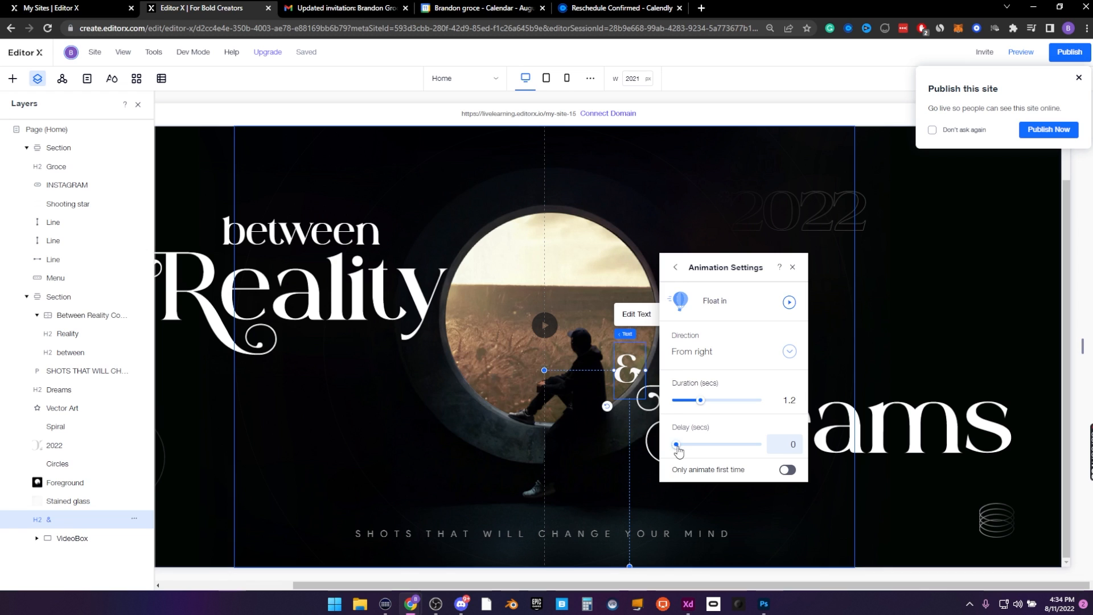
{"action": "left_click_drag", "start_coordinate": [676, 445], "coordinate": [684, 445]}
Set the delay of the "Dreams" heading's Reveal animation to 0.6 seconds
{"action": "left_click", "coordinate": [648, 449]}
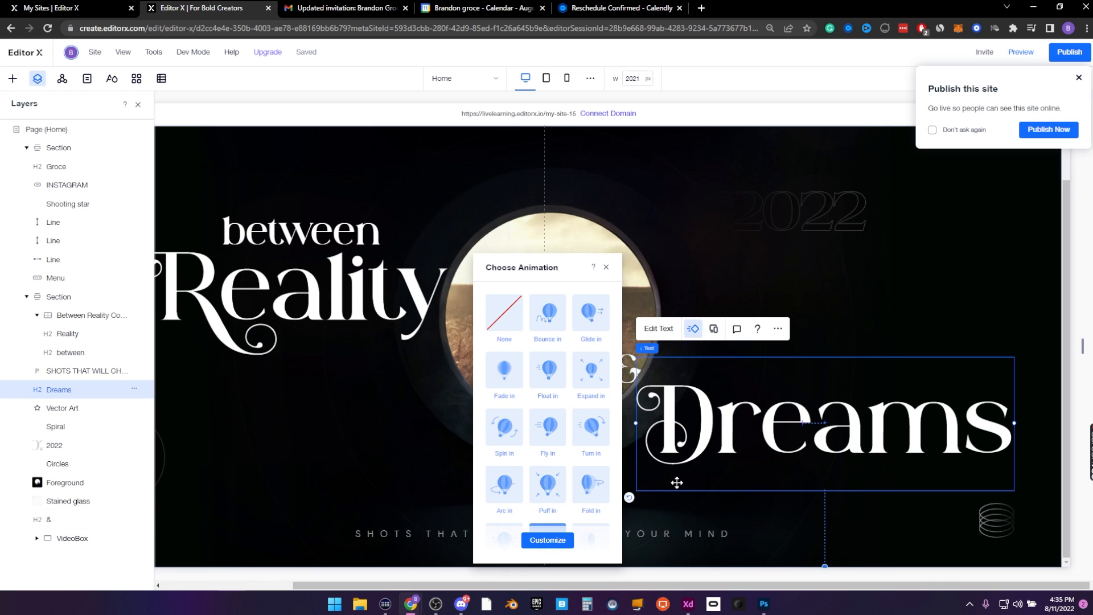
{"action": "left_click", "coordinate": [555, 541]}
{"action": "left_click_drag", "start_coordinate": [489, 450], "coordinate": [495, 451]}
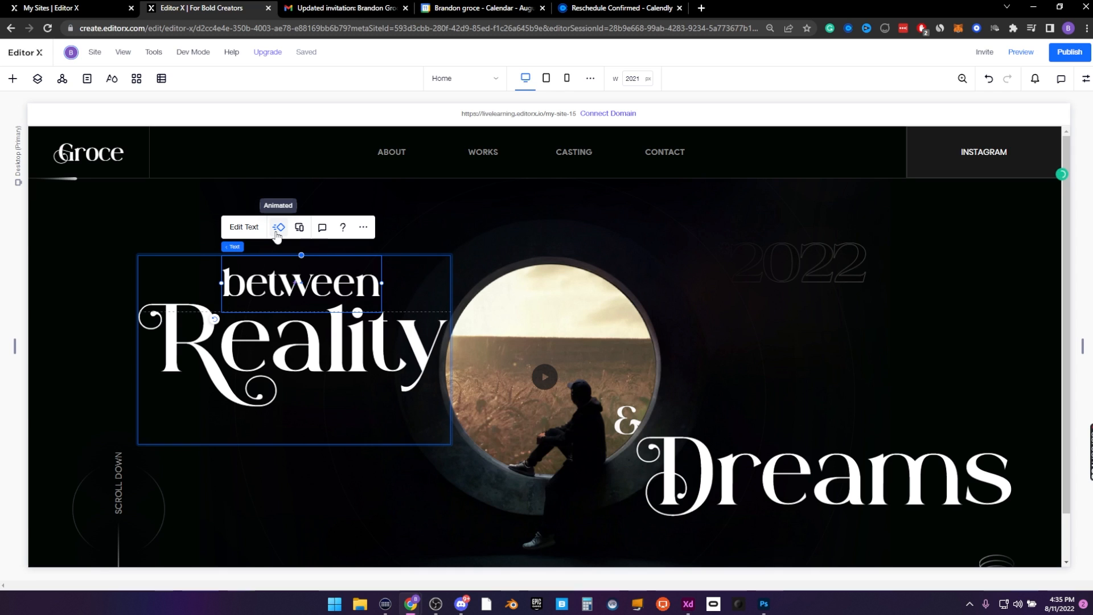
Set the duration of the "between" heading's Slide-In animation to 1.7 seconds
{"action": "left_click", "coordinate": [279, 228]}
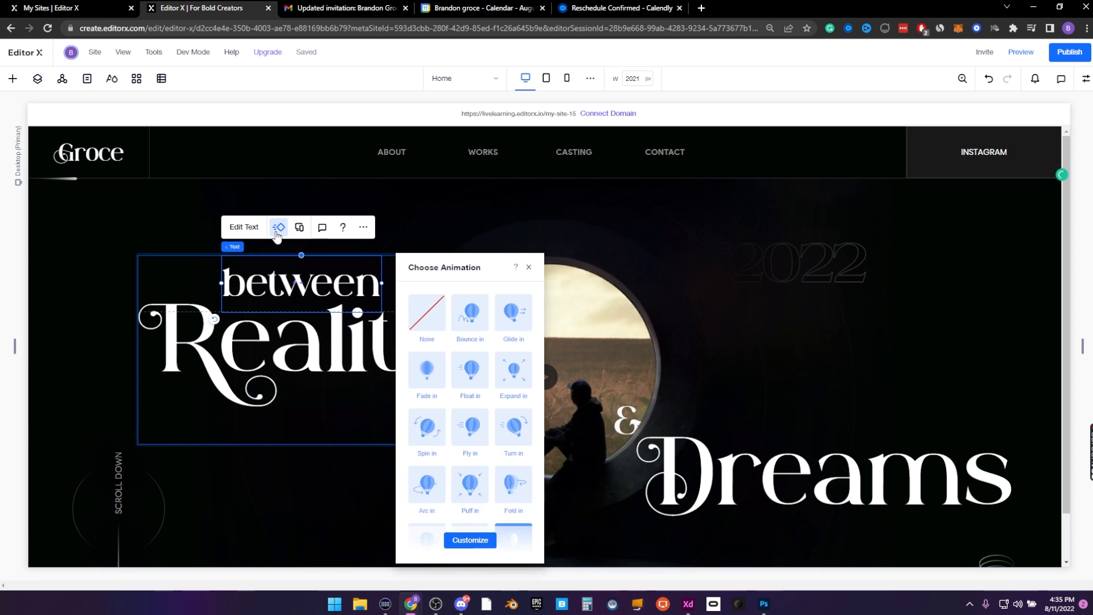
{"action": "left_click", "coordinate": [477, 548]}
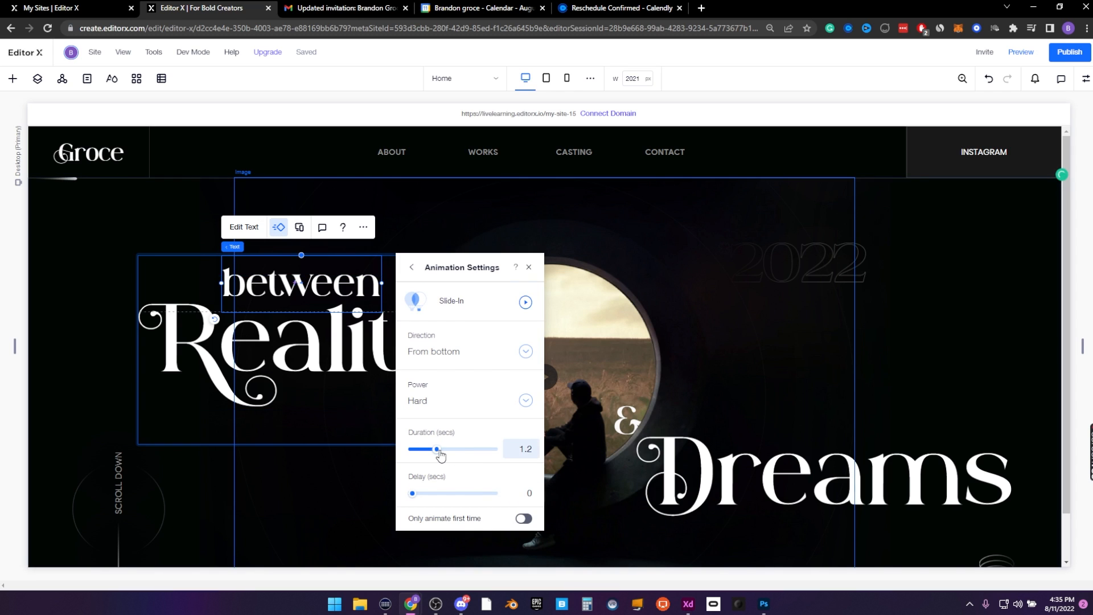
{"action": "left_click_drag", "start_coordinate": [436, 450], "coordinate": [440, 450]}
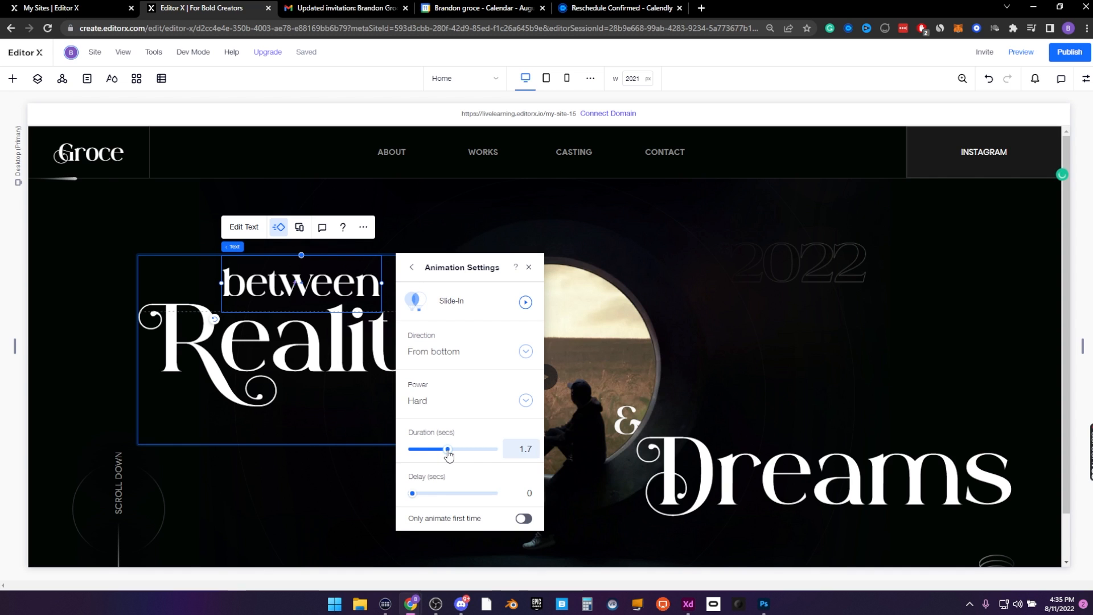
Lengthen the "Reality" heading's Reveal animation, and set the "Dreams" heading's Reveal duration to 1.7 seconds
{"action": "left_click", "coordinate": [312, 367]}
{"action": "left_click", "coordinate": [195, 247]}
{"action": "left_click", "coordinate": [536, 540]}
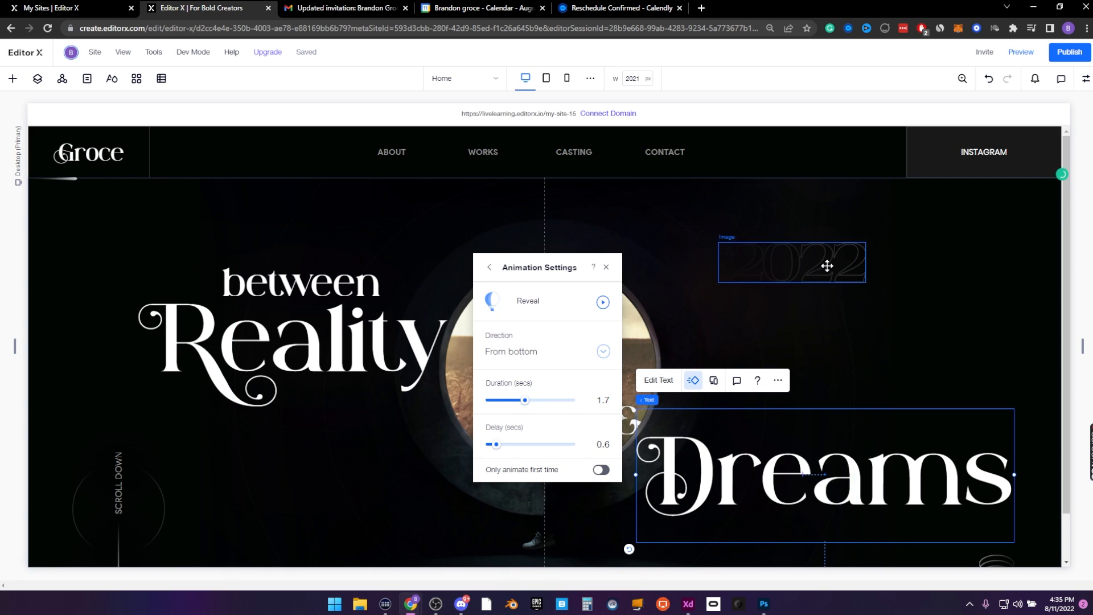
Set the duration of the "&" heading's Float in animation to 1.7 seconds
{"action": "left_click", "coordinate": [37, 79]}
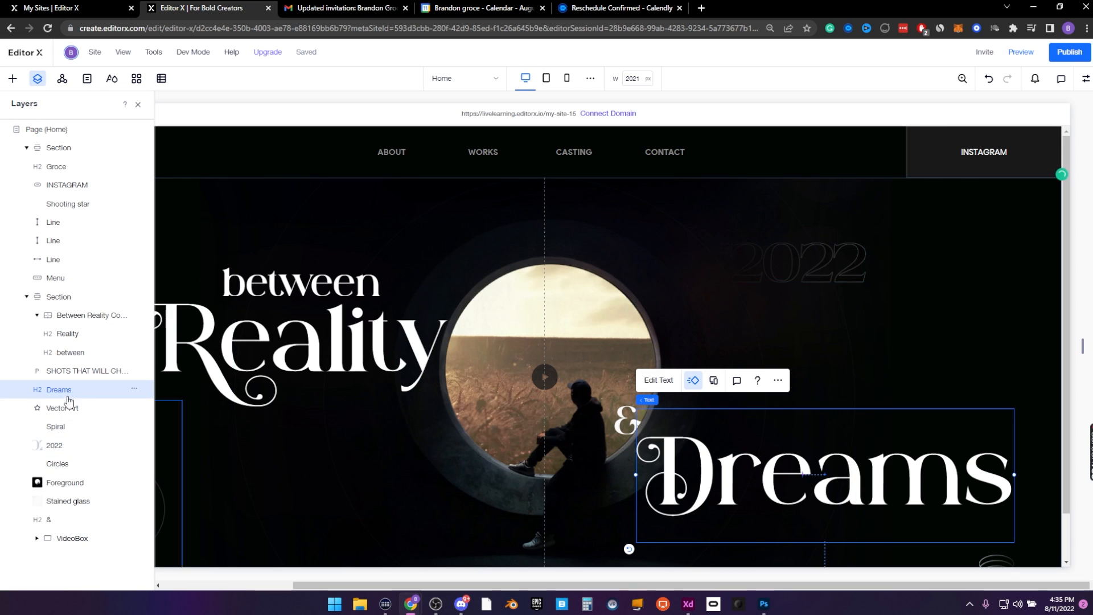
{"action": "left_click", "coordinate": [49, 519]}
{"action": "left_click", "coordinate": [751, 548]}
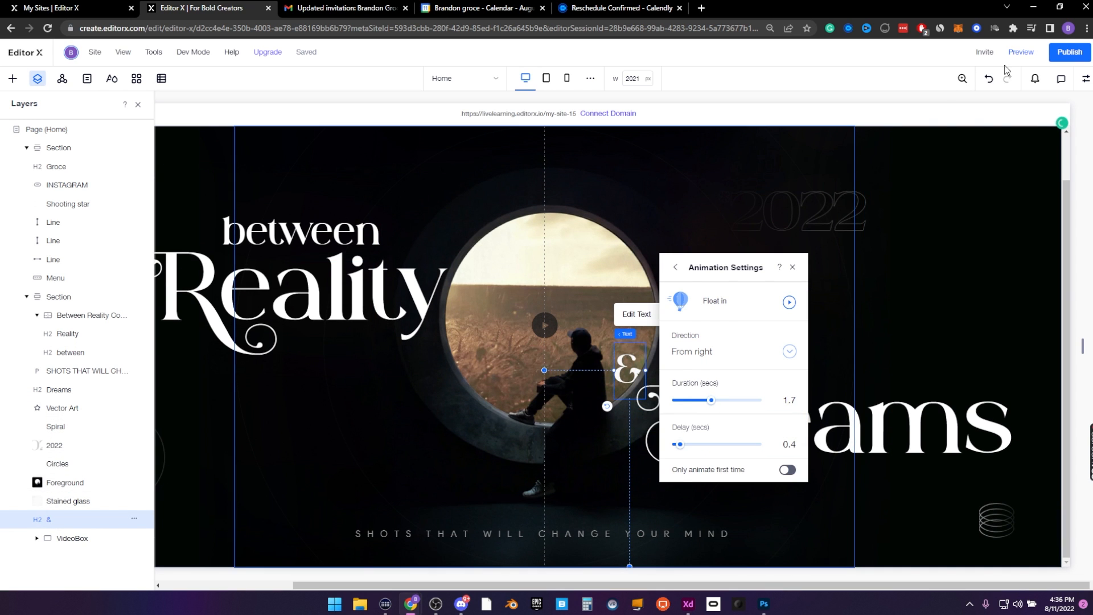
Preview the page and look over the whole hero section to check the retimed animations
{"action": "left_click", "coordinate": [1022, 53]}
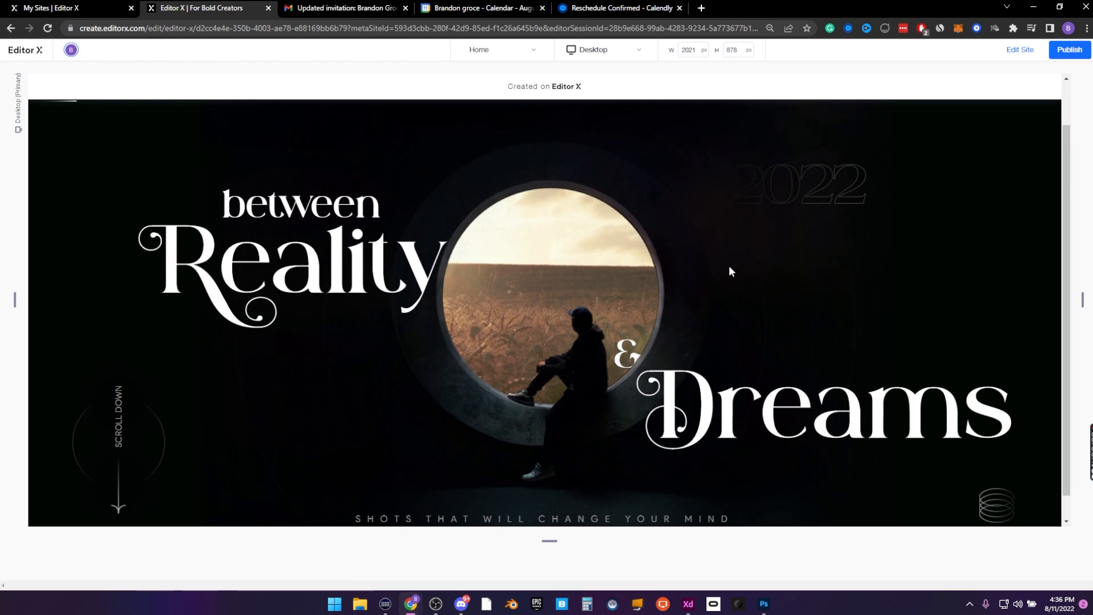
{"action": "scroll", "coordinate": [731, 271], "scroll_direction": "down", "scroll_amount": 1}
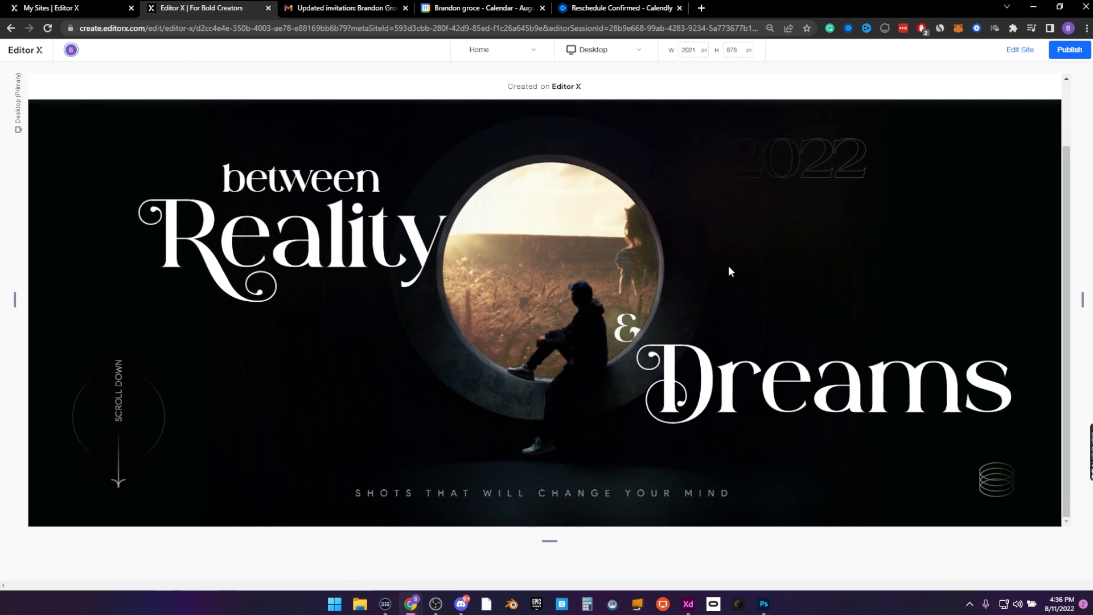
{"action": "scroll", "coordinate": [604, 302], "scroll_direction": "up", "scroll_amount": 2}
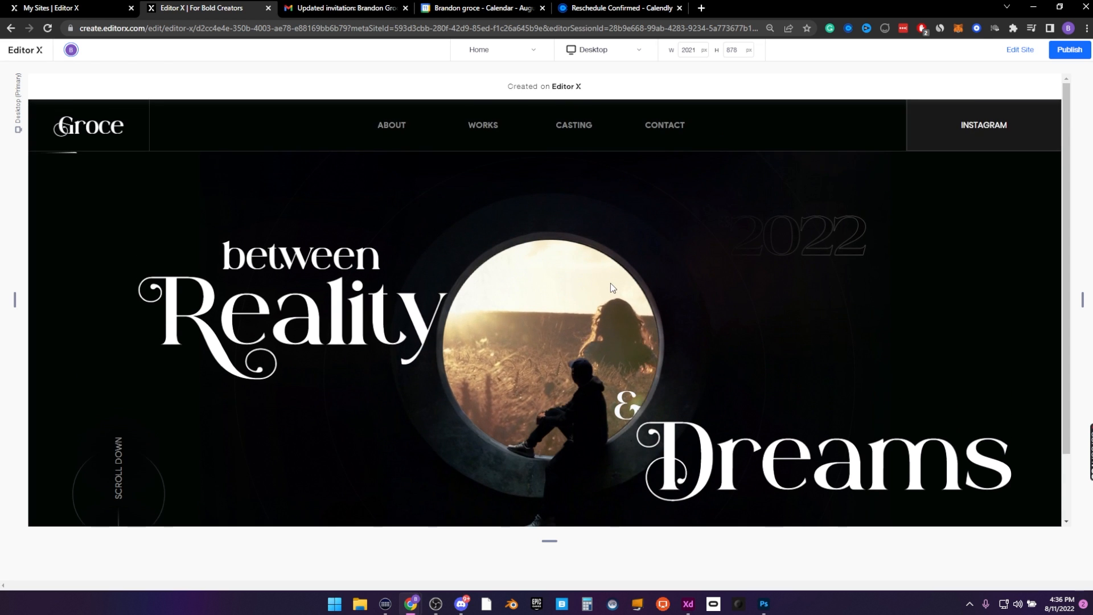
Preview the hero section again and scroll through it to check the timing of the heading animations
{"action": "scroll", "coordinate": [610, 283], "scroll_direction": "down", "scroll_amount": 2}
{"action": "left_click", "coordinate": [1020, 50]}
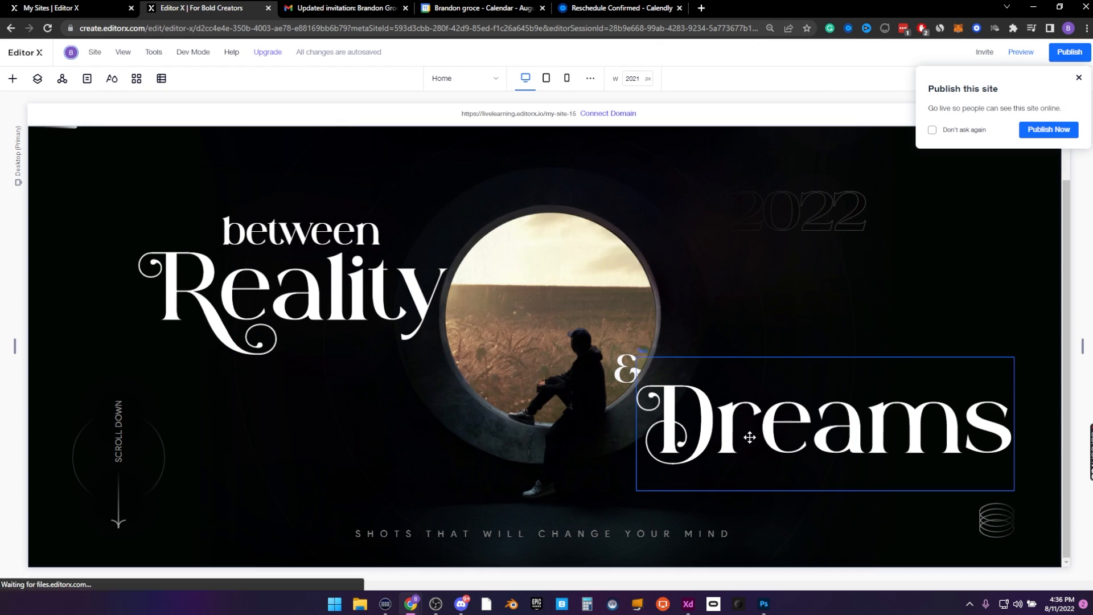
{"action": "left_click", "coordinate": [1027, 53]}
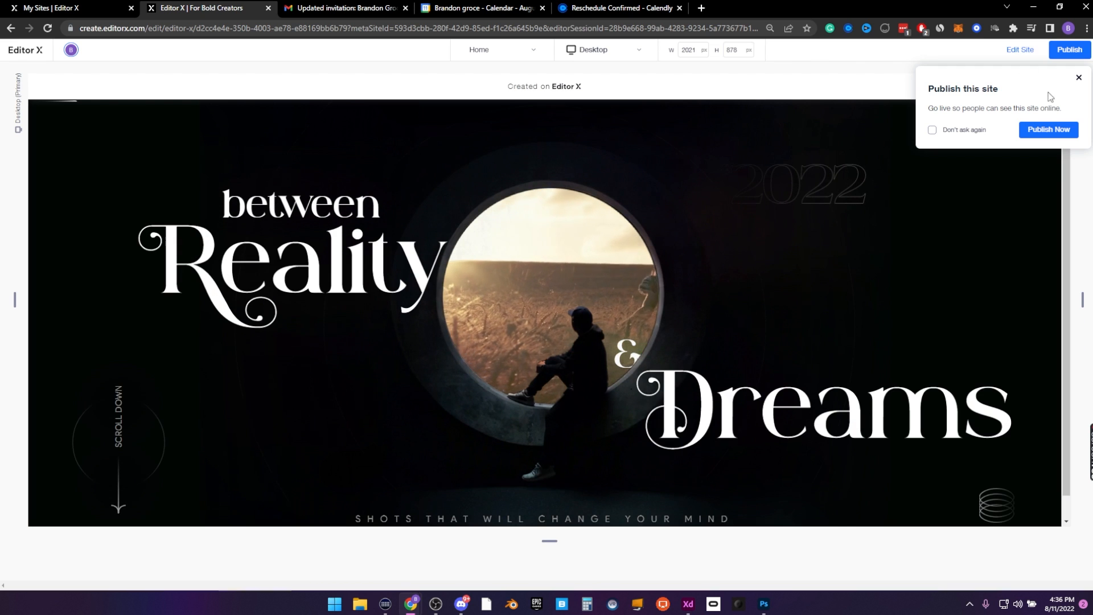
{"action": "left_click", "coordinate": [1020, 50]}
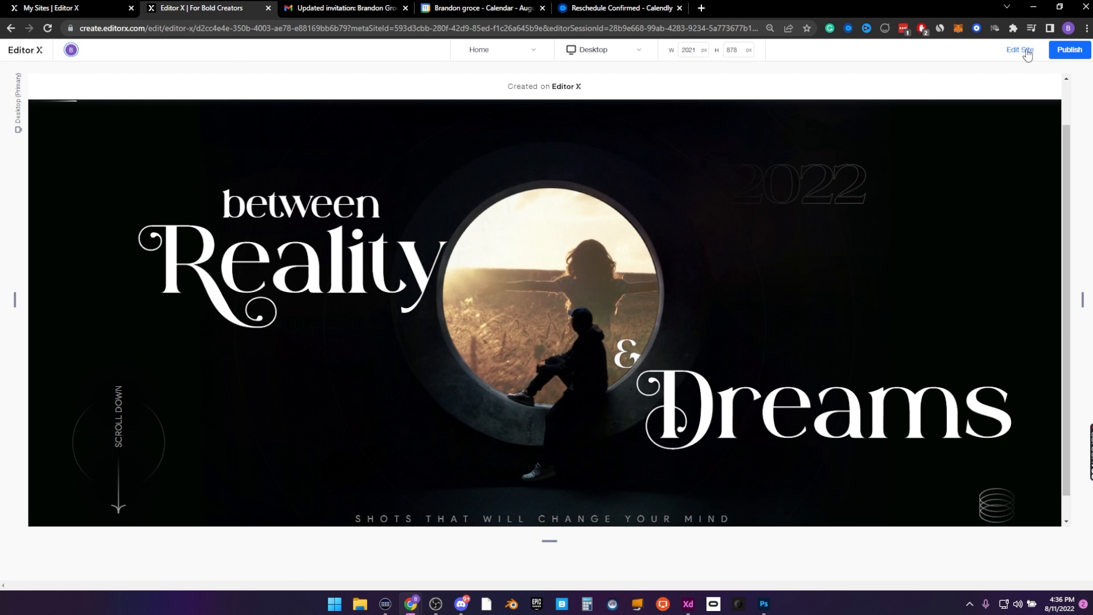
{"action": "left_click", "coordinate": [1022, 50]}
Shorten the "&" heading's Float in duration to 1 second and preview the result
{"action": "left_click", "coordinate": [38, 78]}
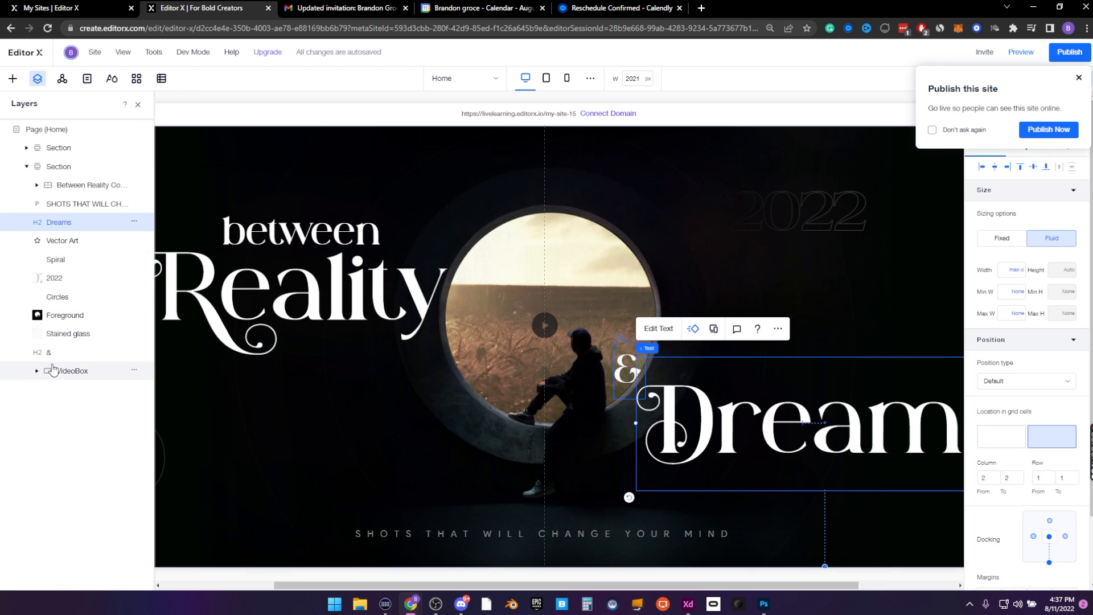
{"action": "left_click", "coordinate": [56, 352]}
{"action": "left_click", "coordinate": [671, 315]}
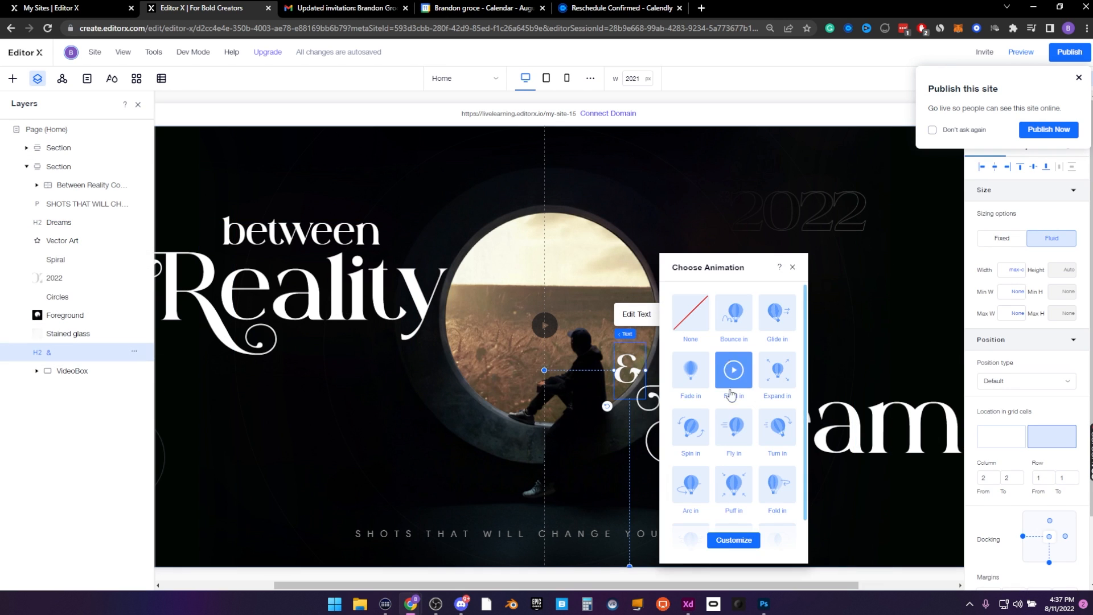
{"action": "left_click", "coordinate": [734, 541]}
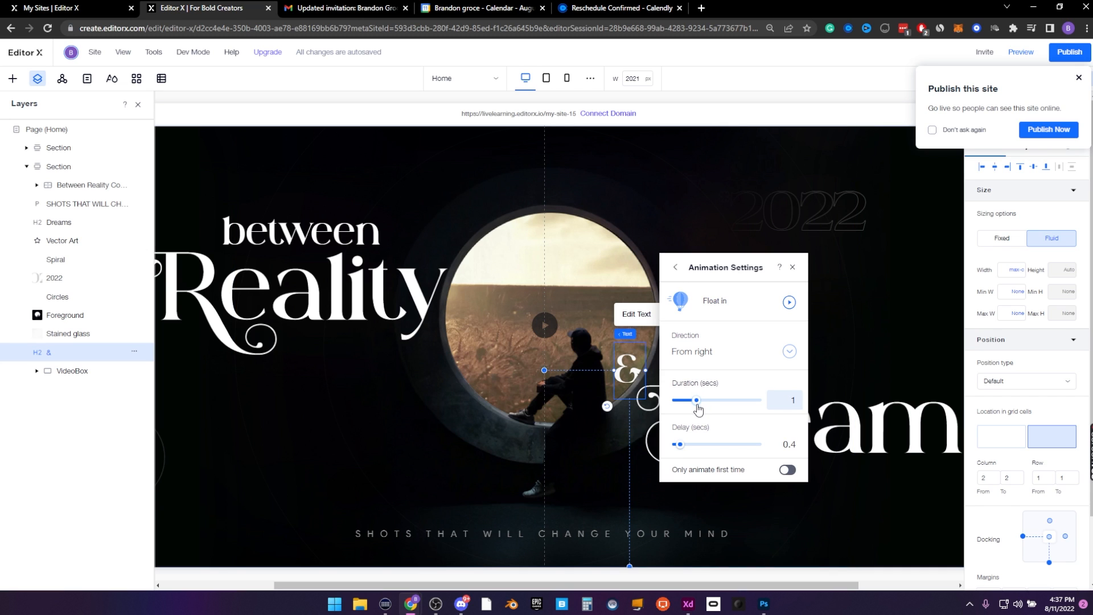
{"action": "left_click", "coordinate": [1078, 79]}
{"action": "left_click", "coordinate": [1020, 52]}
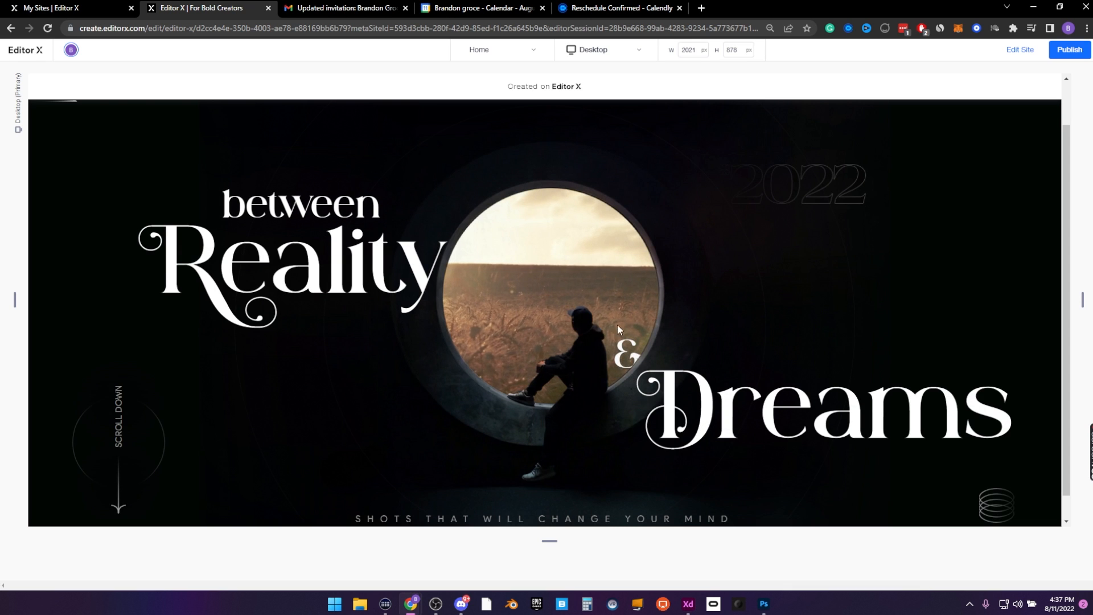
{"action": "left_click", "coordinate": [1020, 49]}
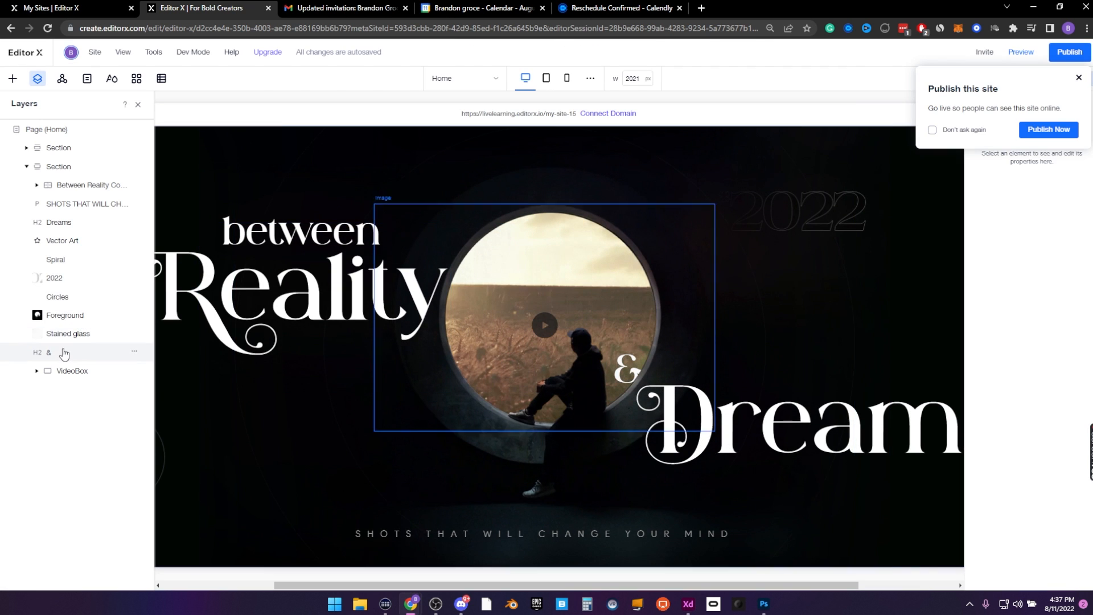
Set the "&" heading's Float in animation to a duration of 1.3 seconds and a delay of 0.5 seconds
{"action": "left_click", "coordinate": [60, 352]}
{"action": "left_click", "coordinate": [645, 315]}
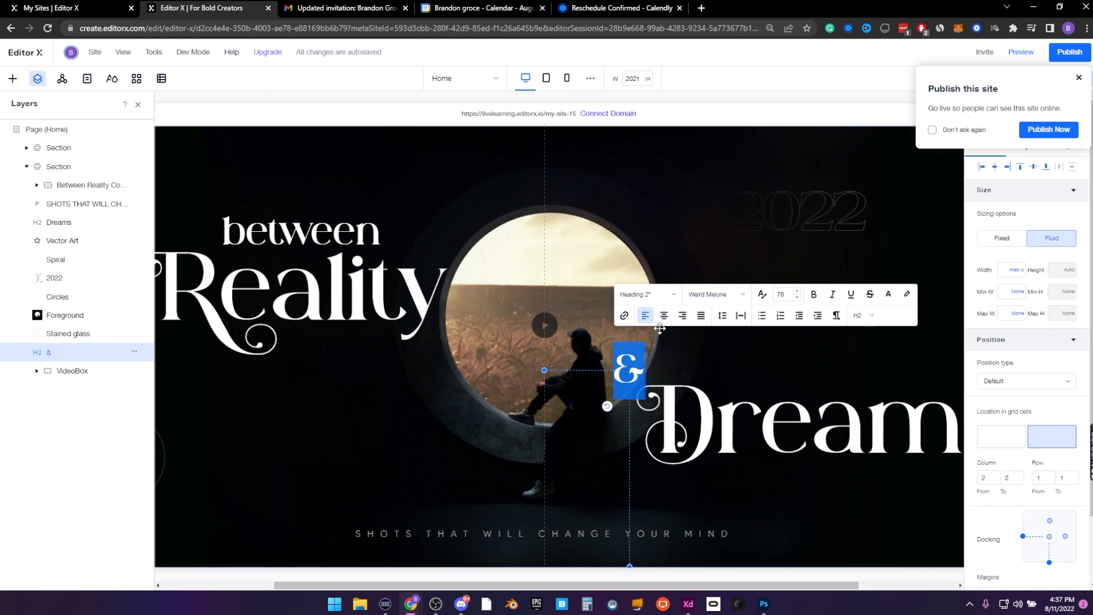
{"action": "left_click", "coordinate": [871, 253]}
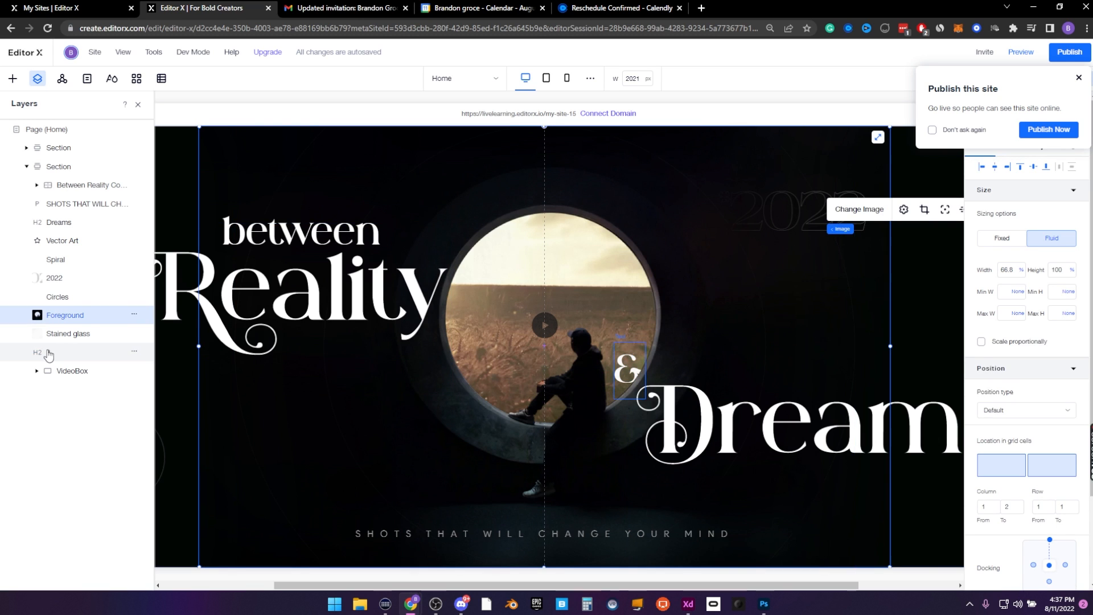
{"action": "left_click", "coordinate": [48, 353]}
{"action": "left_click", "coordinate": [673, 315]}
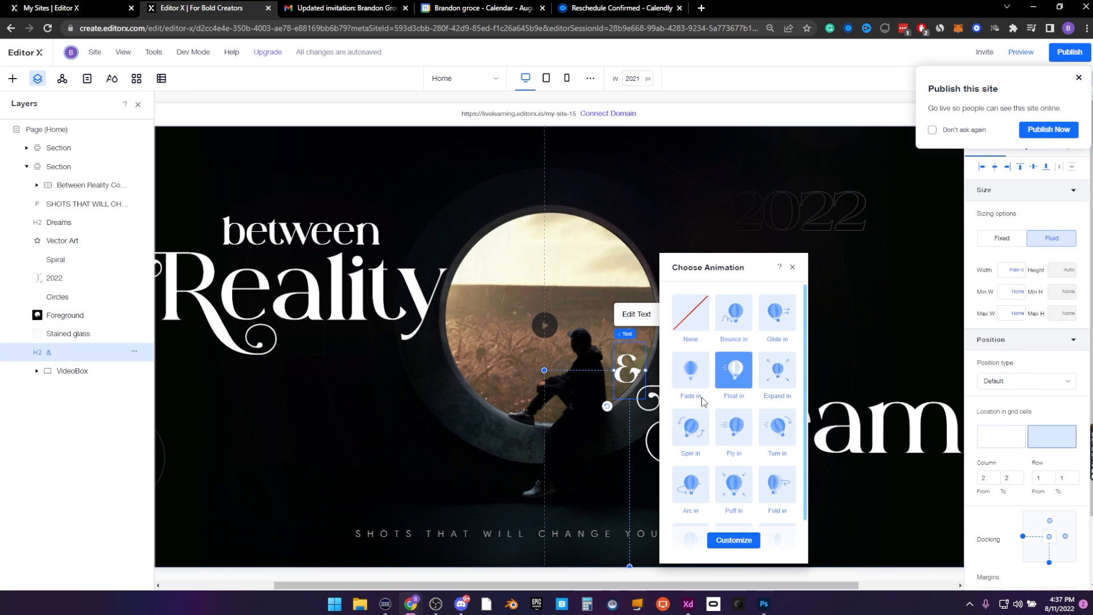
{"action": "left_click", "coordinate": [734, 538]}
{"action": "left_click_drag", "start_coordinate": [702, 402], "coordinate": [703, 405]}
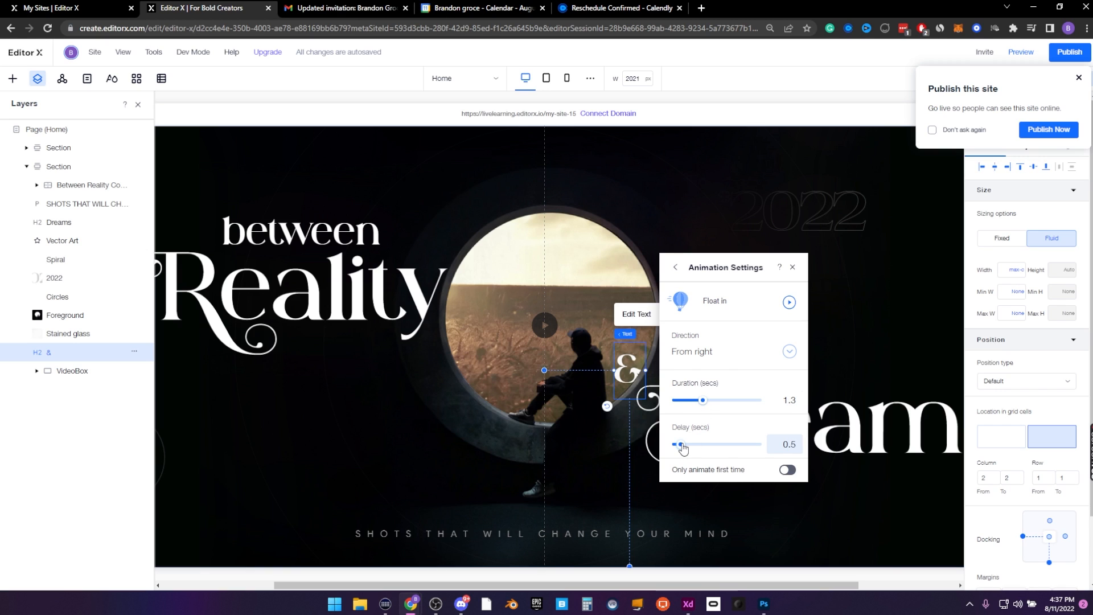
Preview the page and scroll over the hero section to check the retimed "&" animation
{"action": "left_click", "coordinate": [1078, 77]}
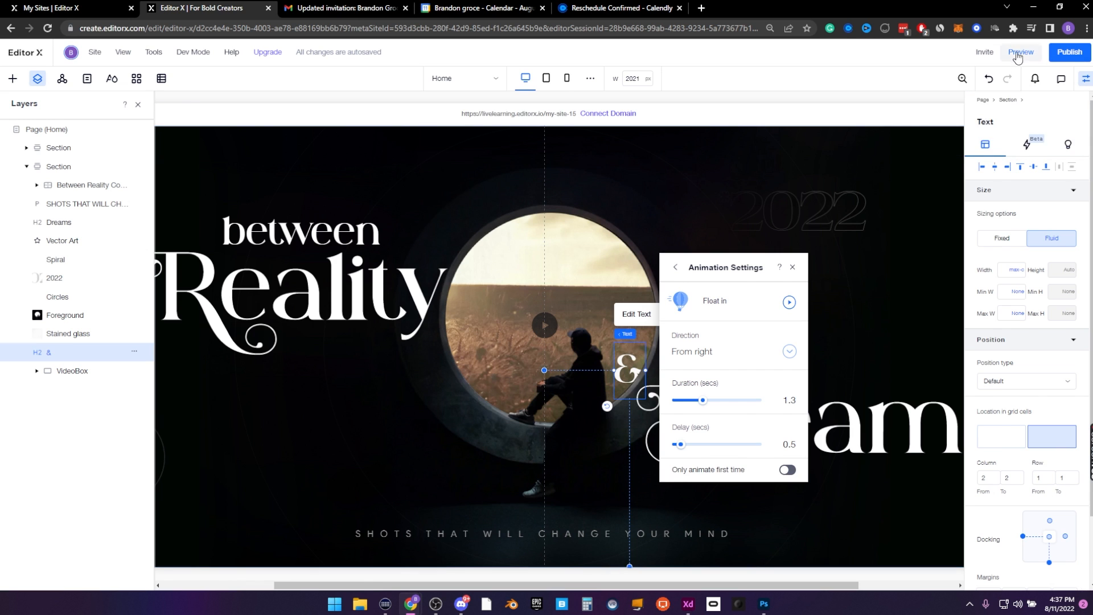
{"action": "left_click", "coordinate": [1020, 52]}
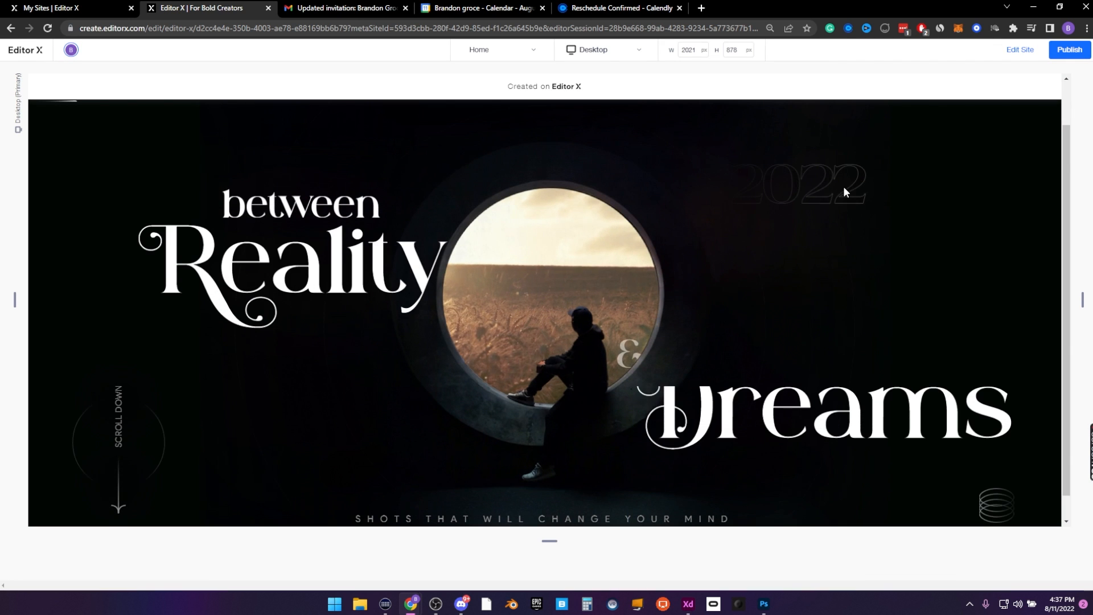
{"action": "scroll", "coordinate": [779, 244], "scroll_direction": "up", "scroll_amount": 1}
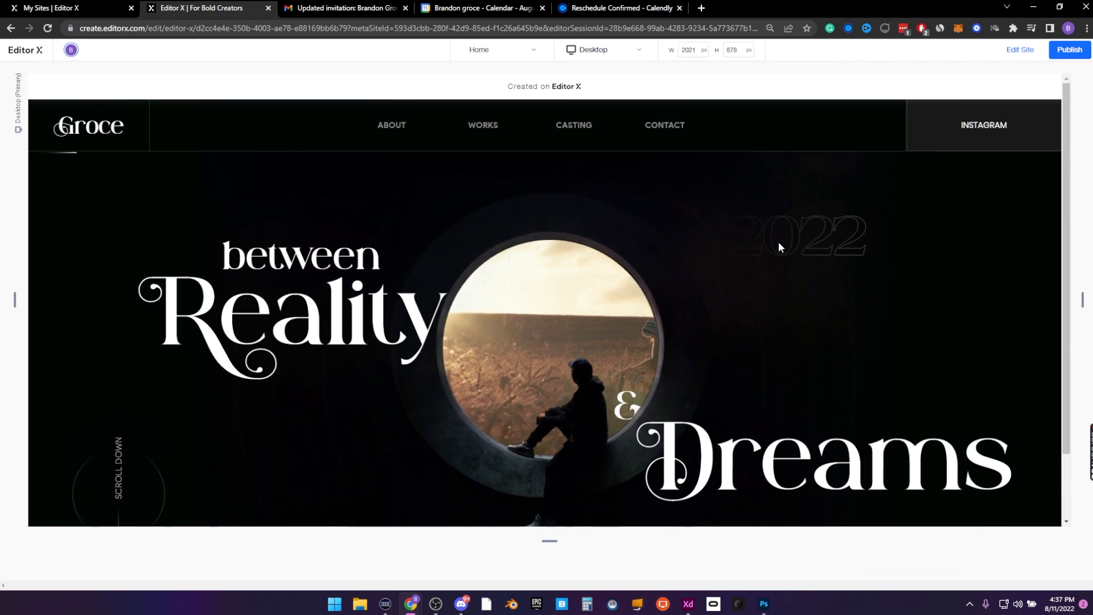
{"action": "scroll", "coordinate": [779, 243], "scroll_direction": "down", "scroll_amount": 1}
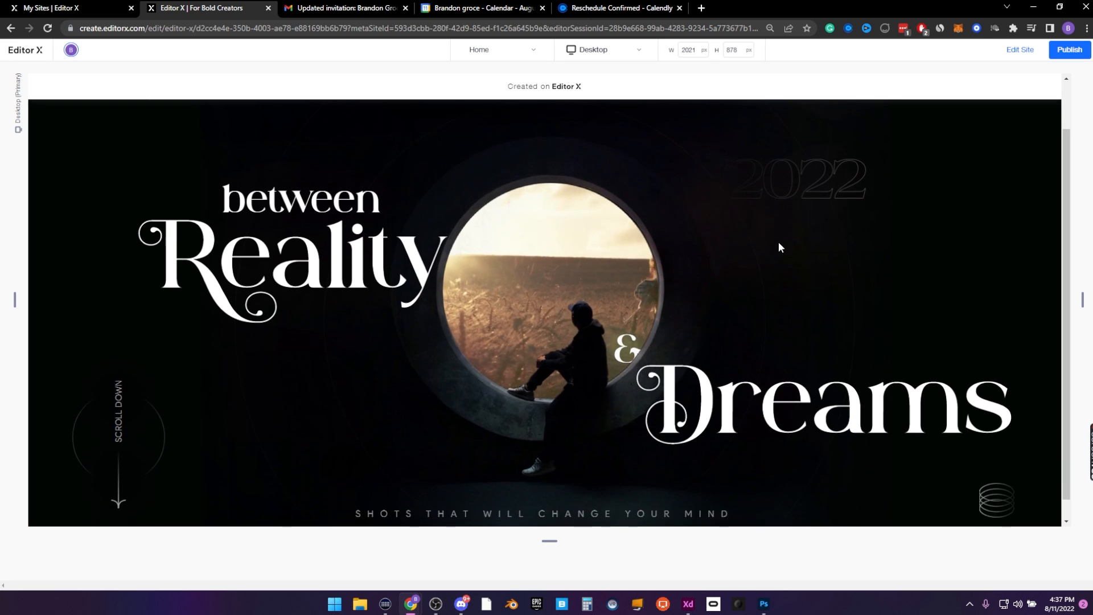
{"action": "left_click", "coordinate": [1021, 50]}
{"action": "left_click", "coordinate": [1011, 52]}
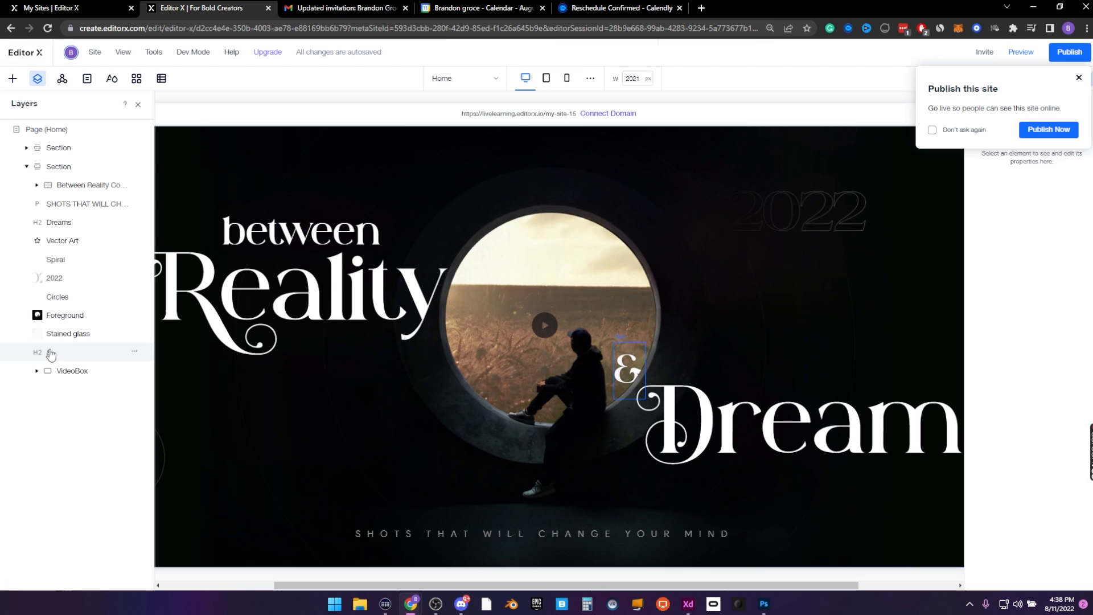
Reopen the "&" heading's animation options, and preview the header and hero section once more
{"action": "left_click", "coordinate": [49, 353]}
{"action": "left_click", "coordinate": [672, 315]}
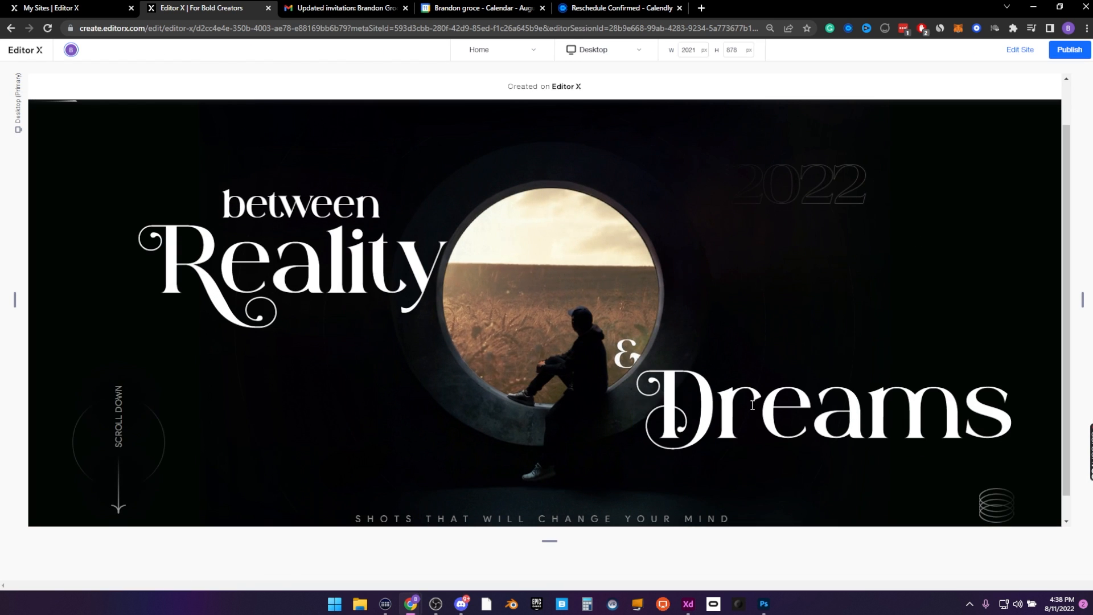
{"action": "scroll", "coordinate": [712, 317], "scroll_direction": "down", "scroll_amount": 1}
{"action": "scroll", "coordinate": [715, 321], "scroll_direction": "up", "scroll_amount": 2}
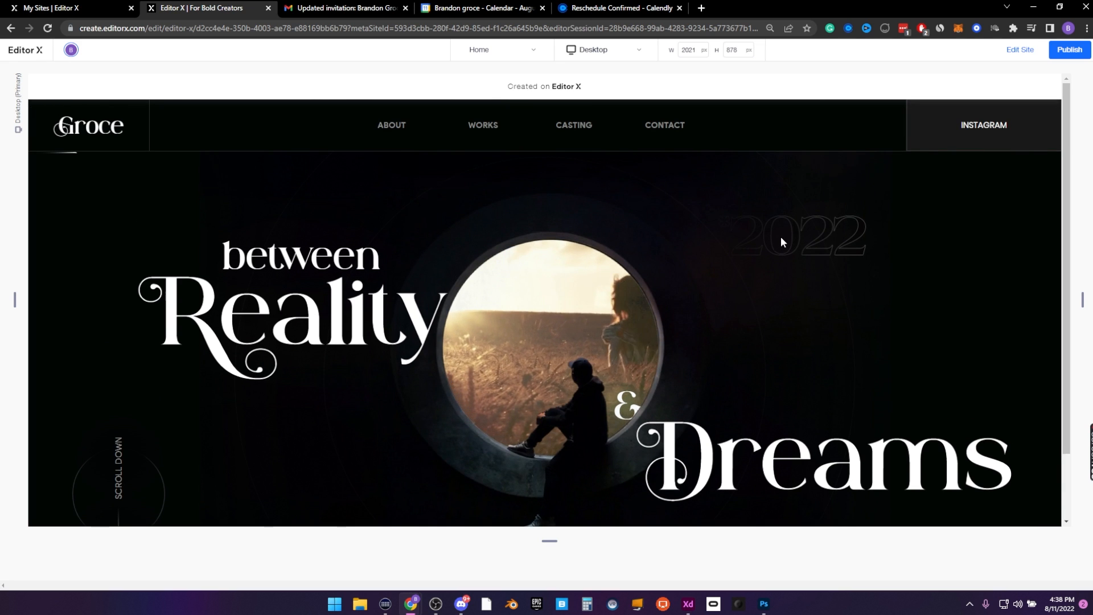
{"action": "left_click", "coordinate": [1020, 50]}
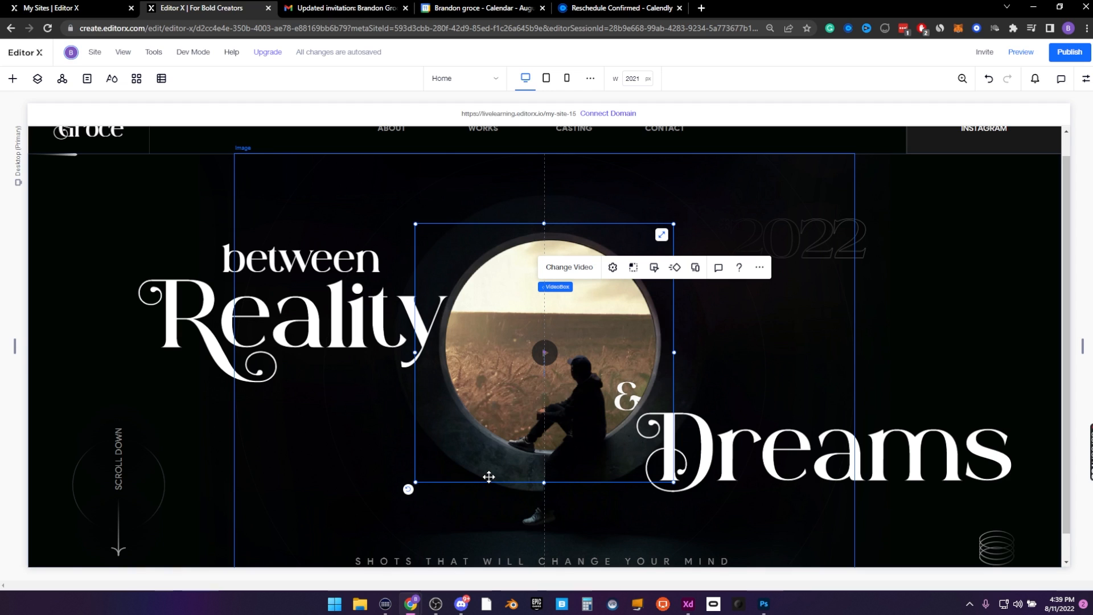
Undo the last edit in the hero section and inspect the image layers behind the headings
{"action": "key", "text": "ctrl+z"}
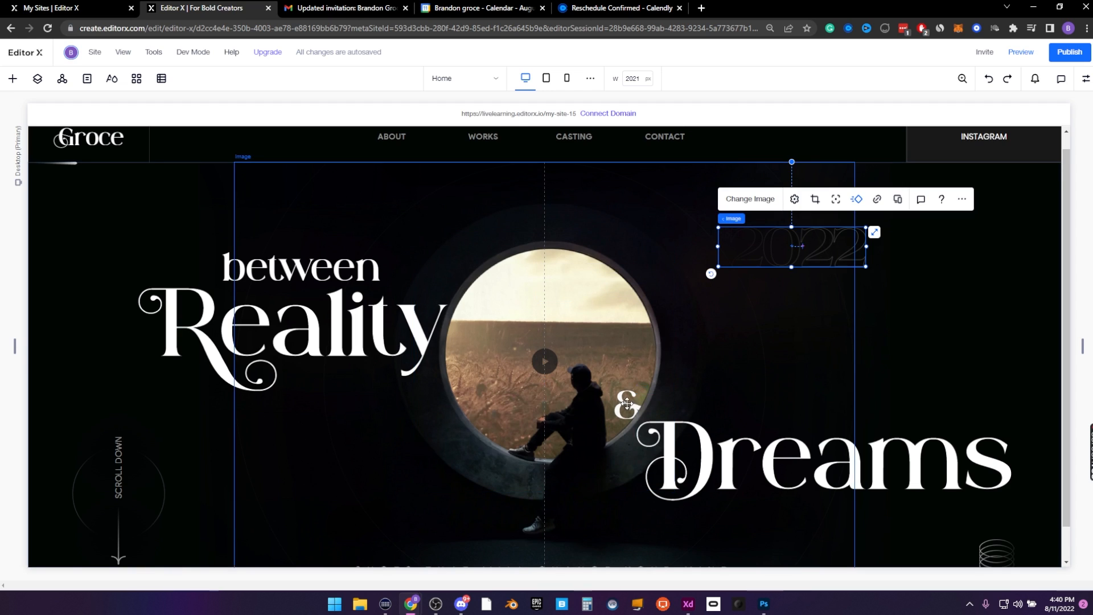
{"action": "left_click", "coordinate": [429, 484]}
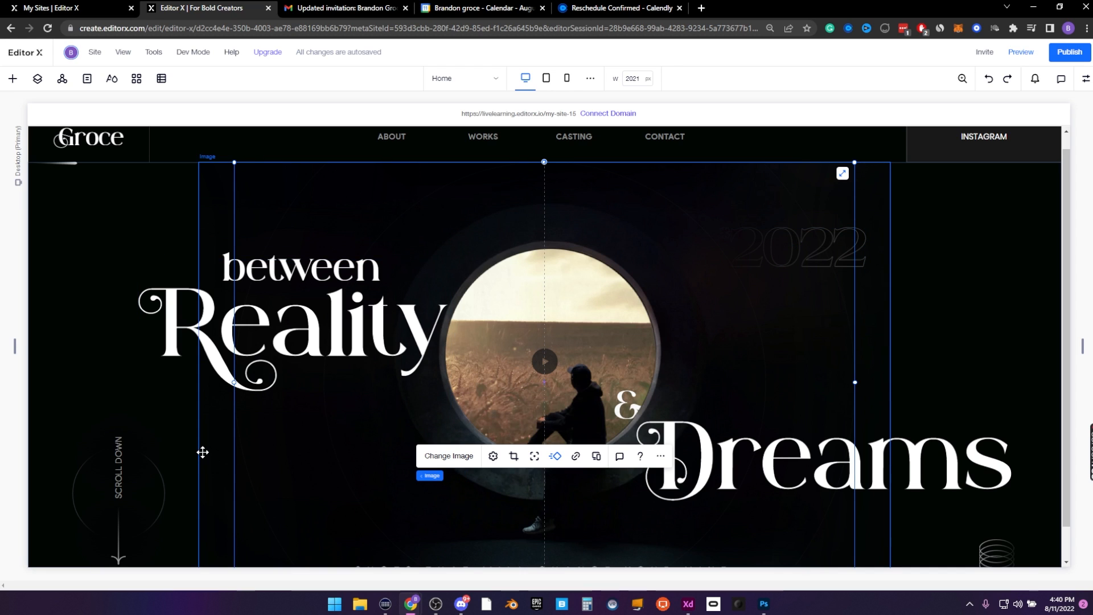
{"action": "left_click", "coordinate": [203, 452]}
{"action": "left_click", "coordinate": [296, 330]}
Switch to Adobe XD and draw a 1920 by 1080 rectangle covering the "Finished & Layers organized" artboard
{"action": "left_click", "coordinate": [688, 603]}
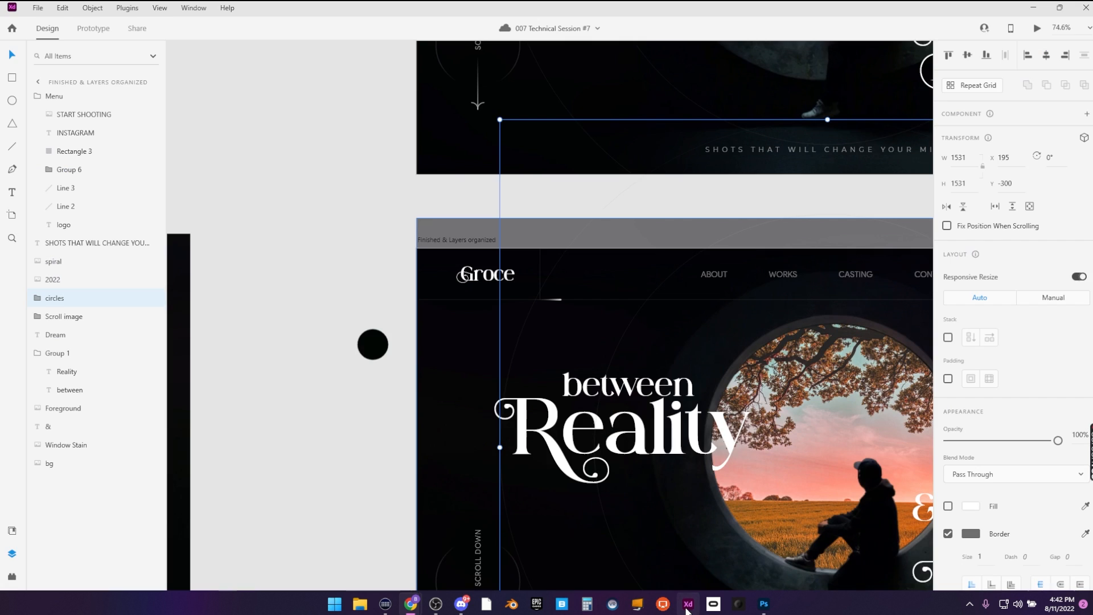
{"action": "scroll", "coordinate": [534, 323], "scroll_direction": "down", "scroll_amount": 4}
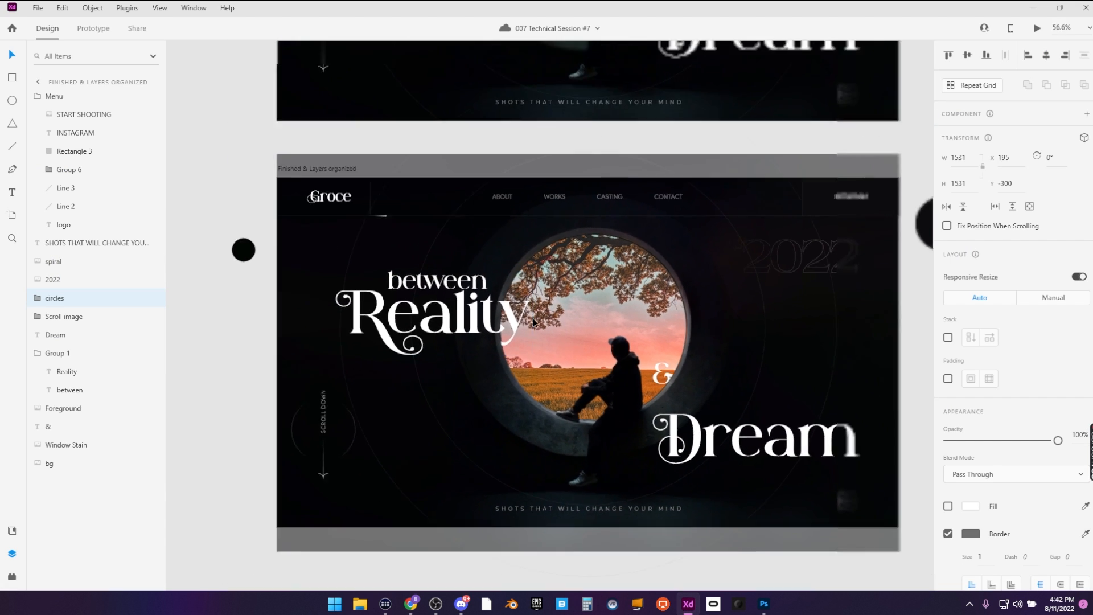
{"action": "scroll", "coordinate": [534, 323], "scroll_direction": "down", "scroll_amount": 4}
{"action": "key", "text": "r"}
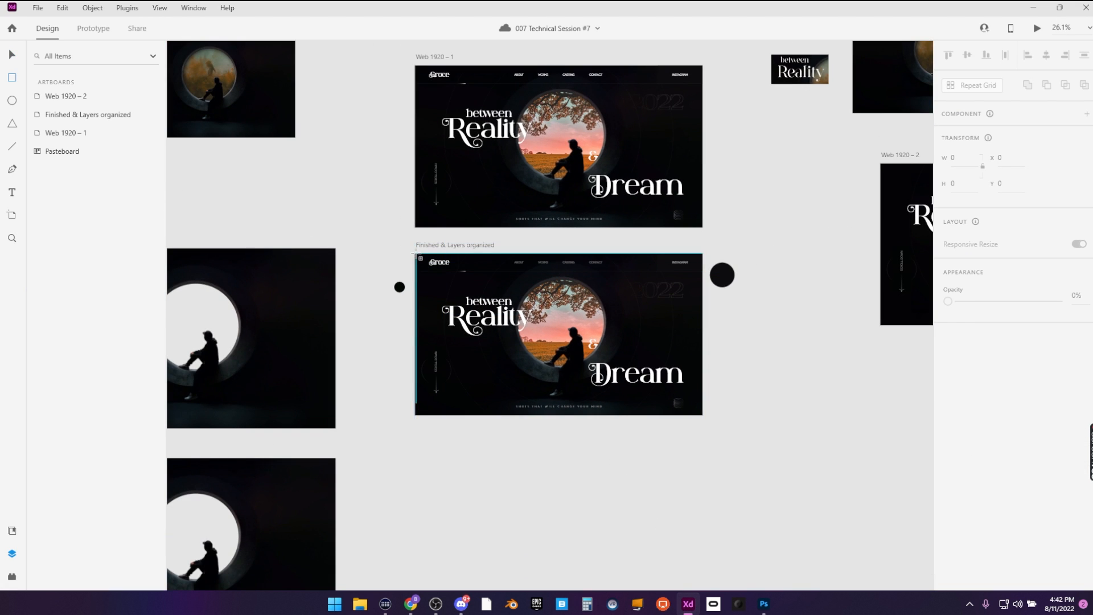
{"action": "left_click_drag", "start_coordinate": [413, 251], "coordinate": [706, 417]}
Draw a circle about 575 px wide near the rectangle's centre and exclude its overlap from the rectangle
{"action": "scroll", "coordinate": [442, 319], "scroll_direction": "up", "scroll_amount": 3}
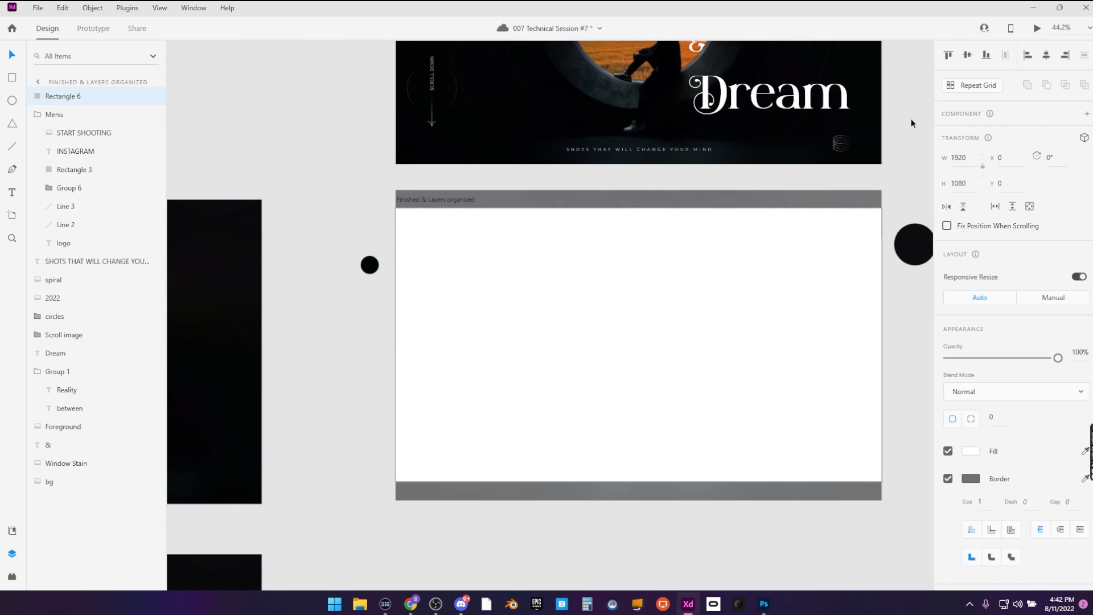
{"action": "left_click_drag", "start_coordinate": [575, 274], "coordinate": [722, 419]}
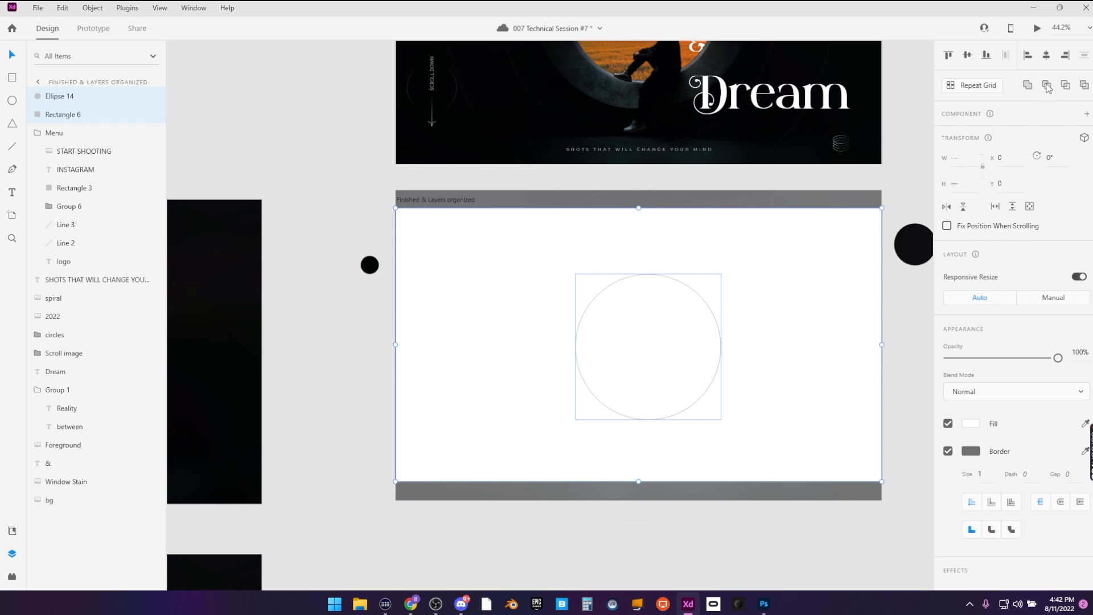
{"action": "left_click", "coordinate": [1085, 86]}
Move the circular cut-out over the round window and enlarge it evenly until it surrounds the window's frame
{"action": "double_click", "coordinate": [719, 295]}
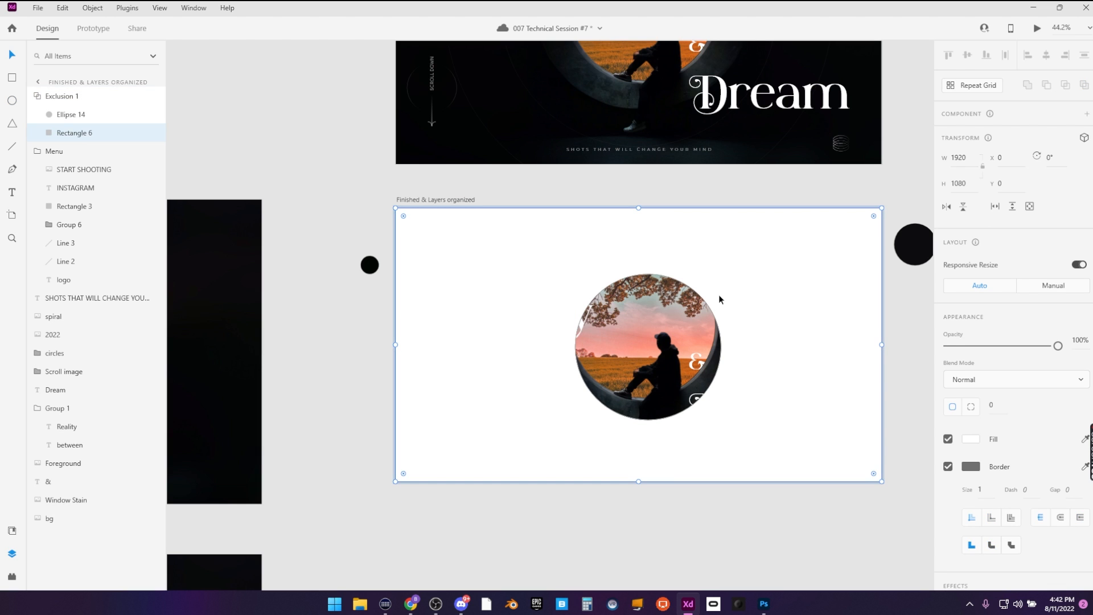
{"action": "left_click_drag", "start_coordinate": [719, 295], "coordinate": [694, 276]}
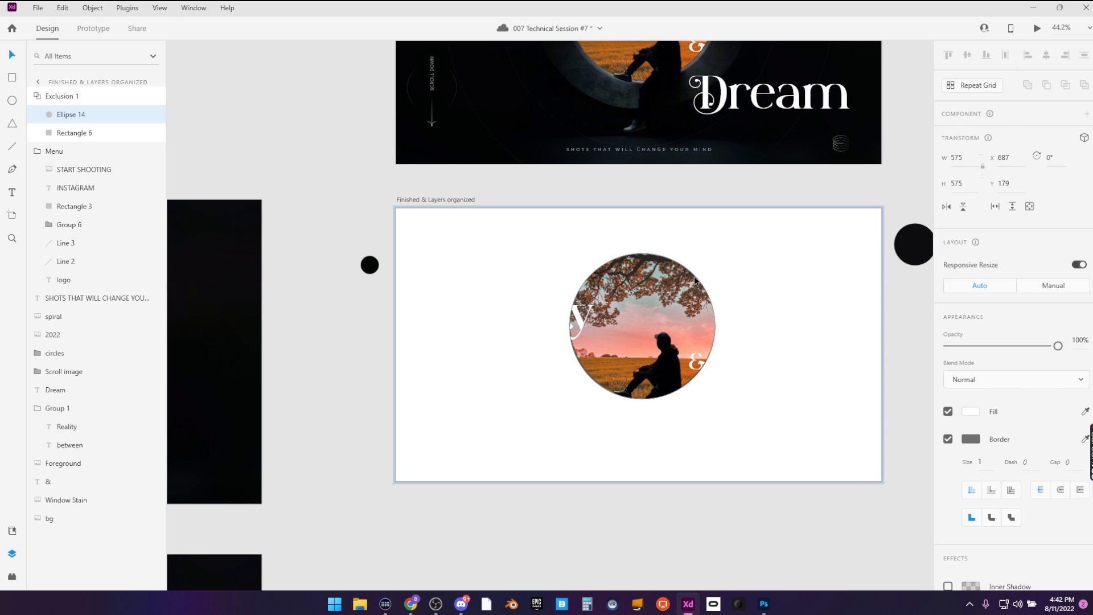
{"action": "left_click_drag", "start_coordinate": [695, 277], "coordinate": [695, 278]}
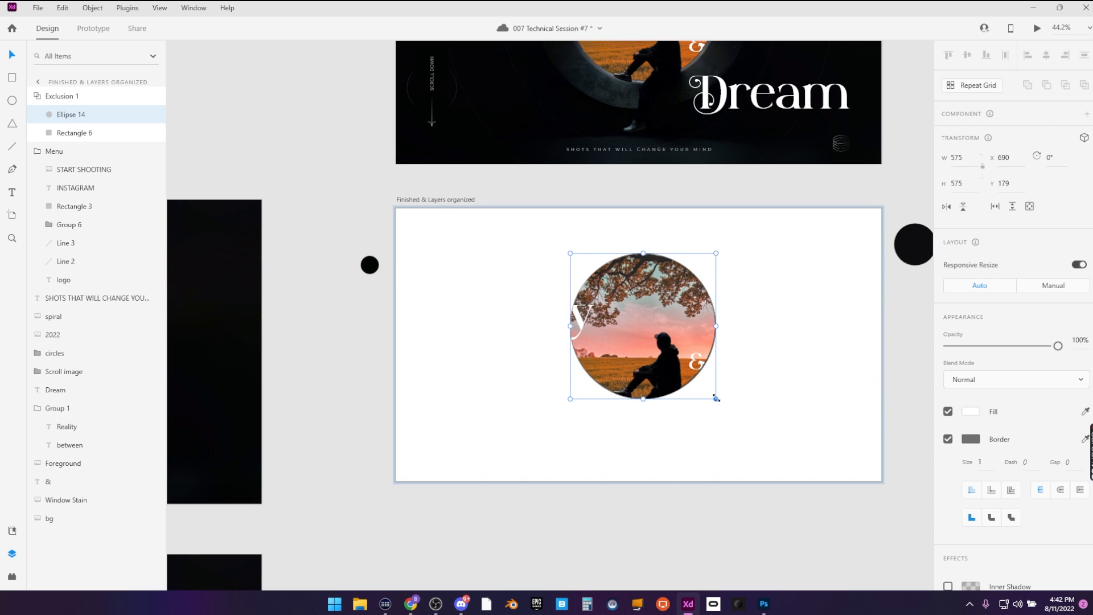
{"action": "left_click_drag", "start_coordinate": [716, 398], "coordinate": [727, 410]}
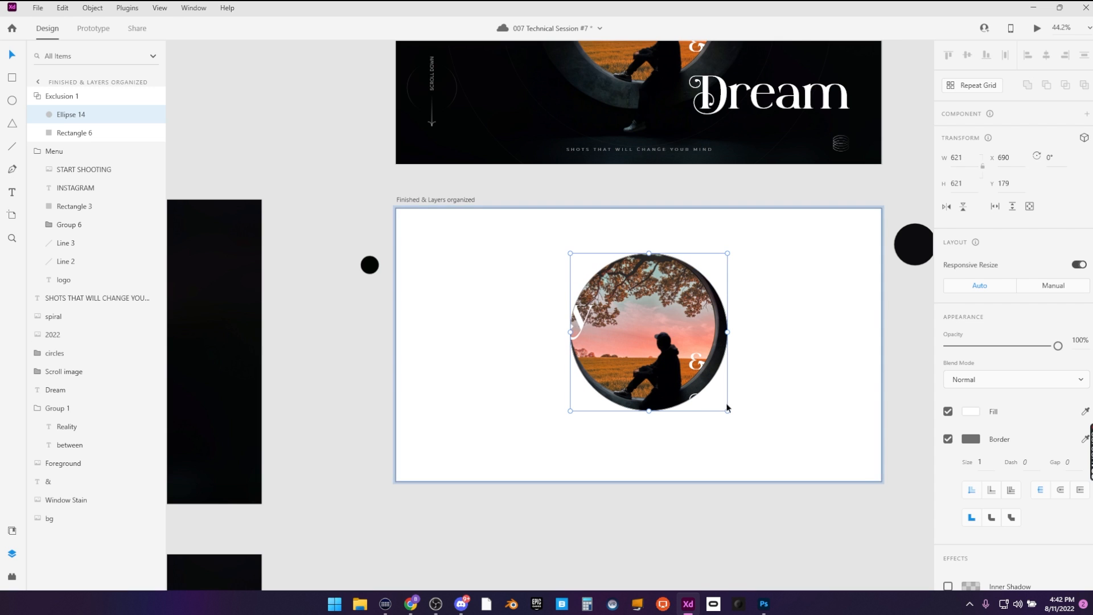
{"action": "left_click_drag", "start_coordinate": [571, 254], "coordinate": [550, 241]}
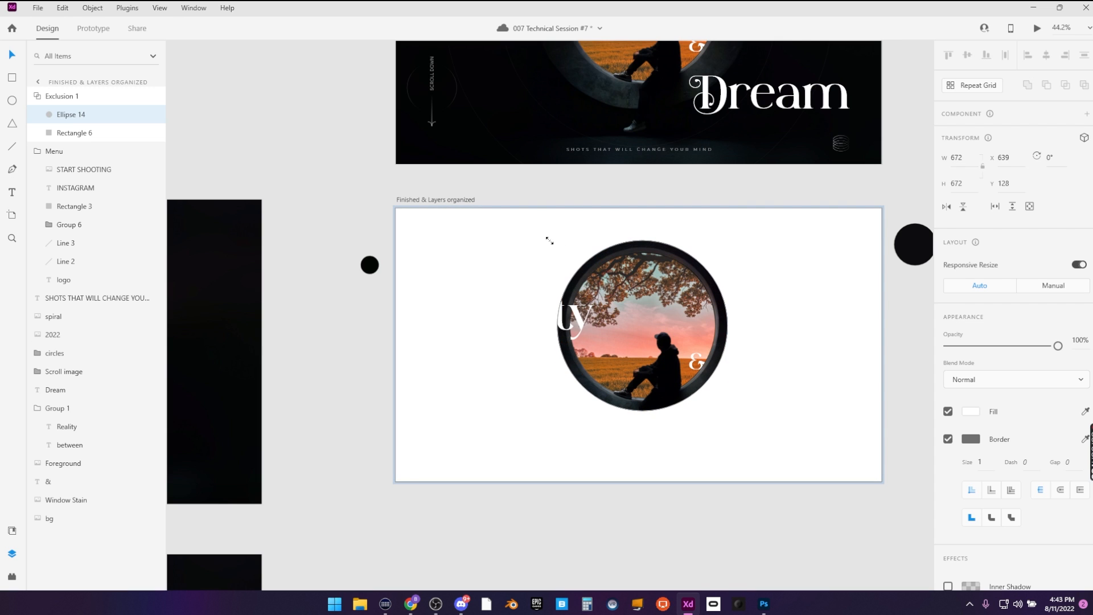
{"action": "key", "text": "Escape"}
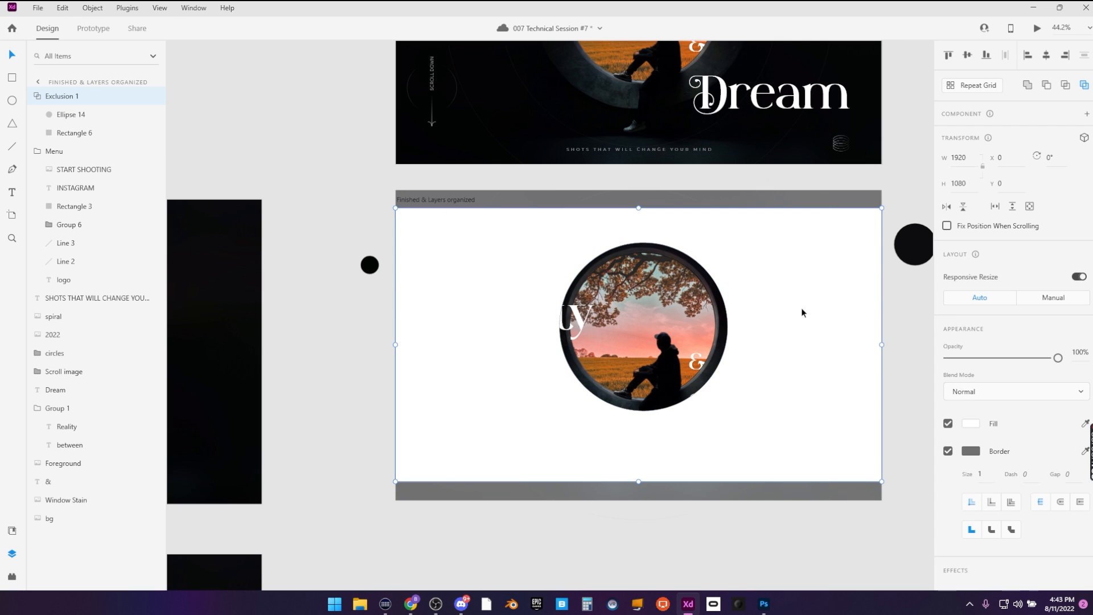
Move the cut-out shape down to Y 540 and restyle it with the near-black fill of the large circle beside the artboard and no border
{"action": "left_click_drag", "start_coordinate": [803, 310], "coordinate": [808, 434]}
{"action": "key", "text": "i"}
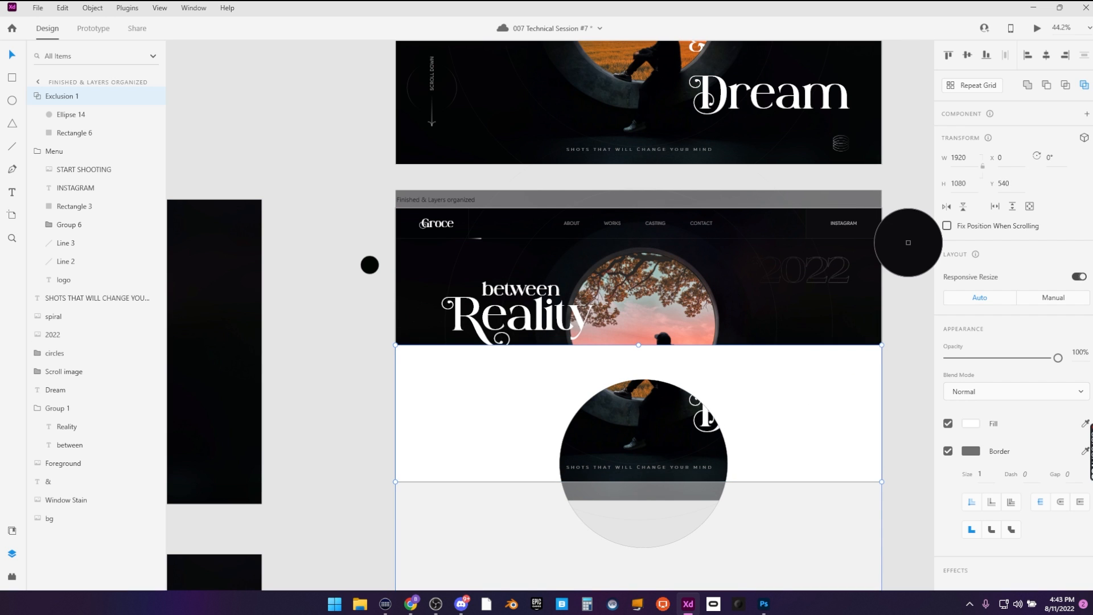
{"action": "left_click", "coordinate": [909, 244]}
{"action": "left_click", "coordinate": [850, 411]}
{"action": "left_click", "coordinate": [948, 451]}
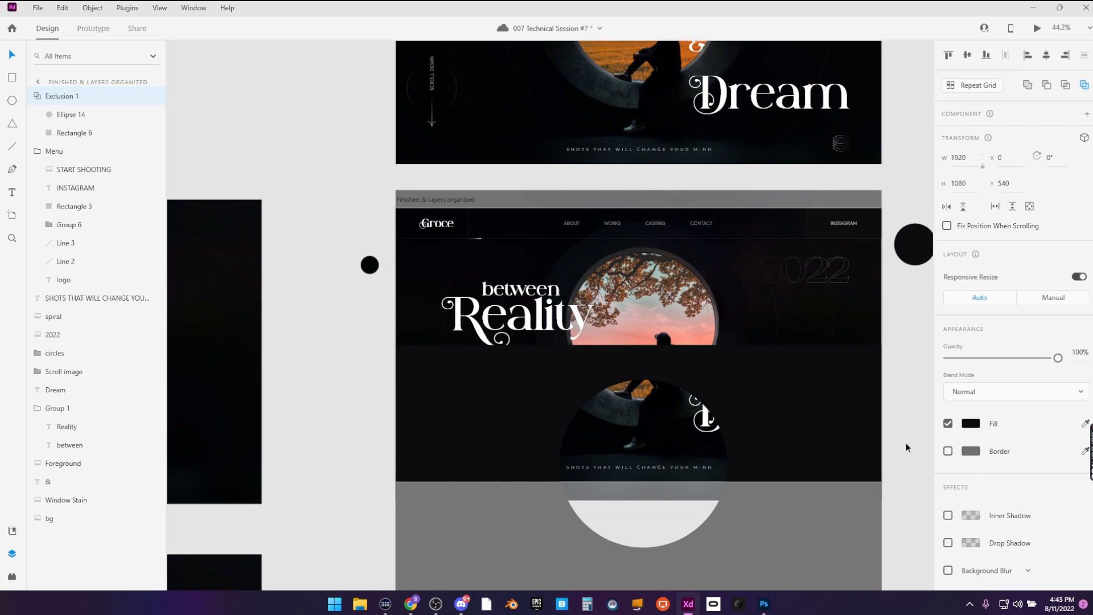
Move the dark circular cut-out shape off the artboard onto the pasteboard and export it as an SVG with embedded images
{"action": "scroll", "coordinate": [825, 415], "scroll_direction": "down", "scroll_amount": 2}
{"action": "left_click_drag", "start_coordinate": [720, 370], "coordinate": [780, 495]}
{"action": "scroll", "coordinate": [866, 456], "scroll_direction": "down", "scroll_amount": 2}
{"action": "key", "text": "ctrl+e"}
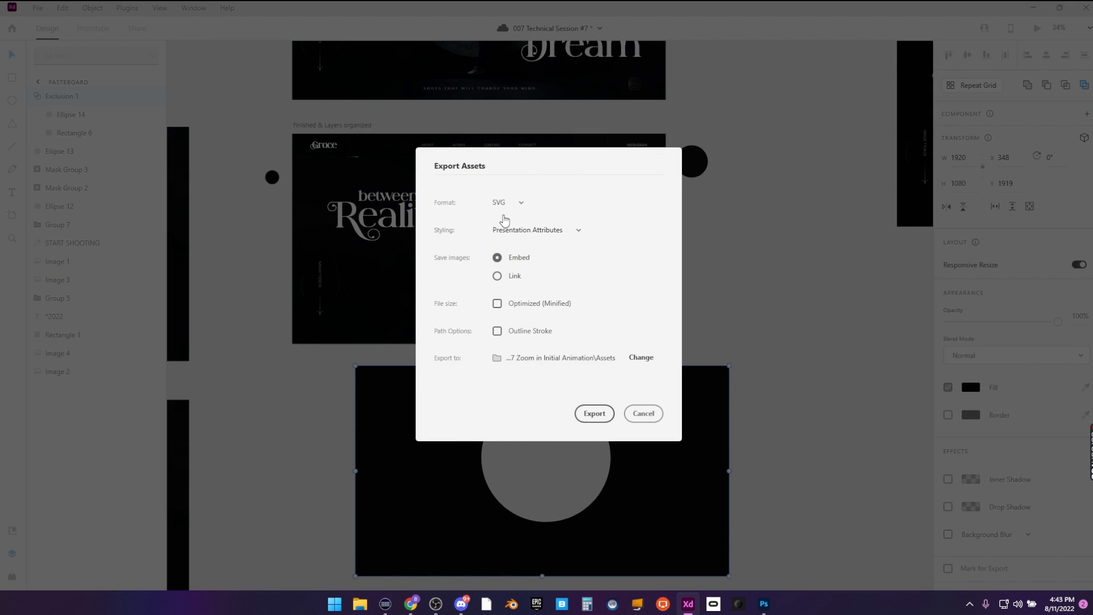
{"action": "left_click", "coordinate": [594, 414]}
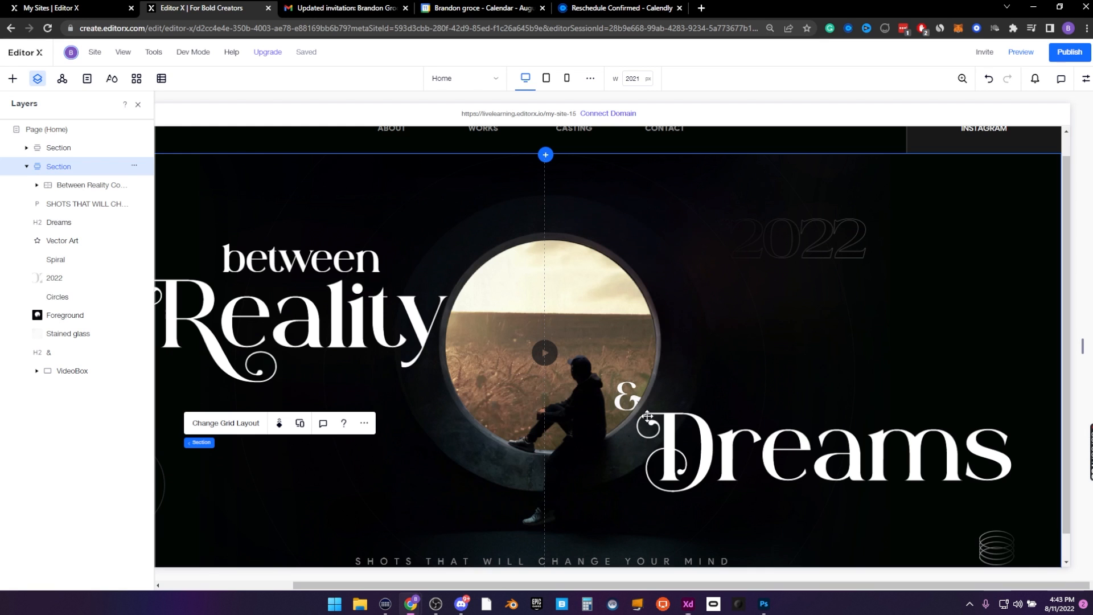
Switch to Editor X in the browser, upload Exclusion 1.svg to the site files, and add it to the page
{"action": "left_click", "coordinate": [13, 78]}
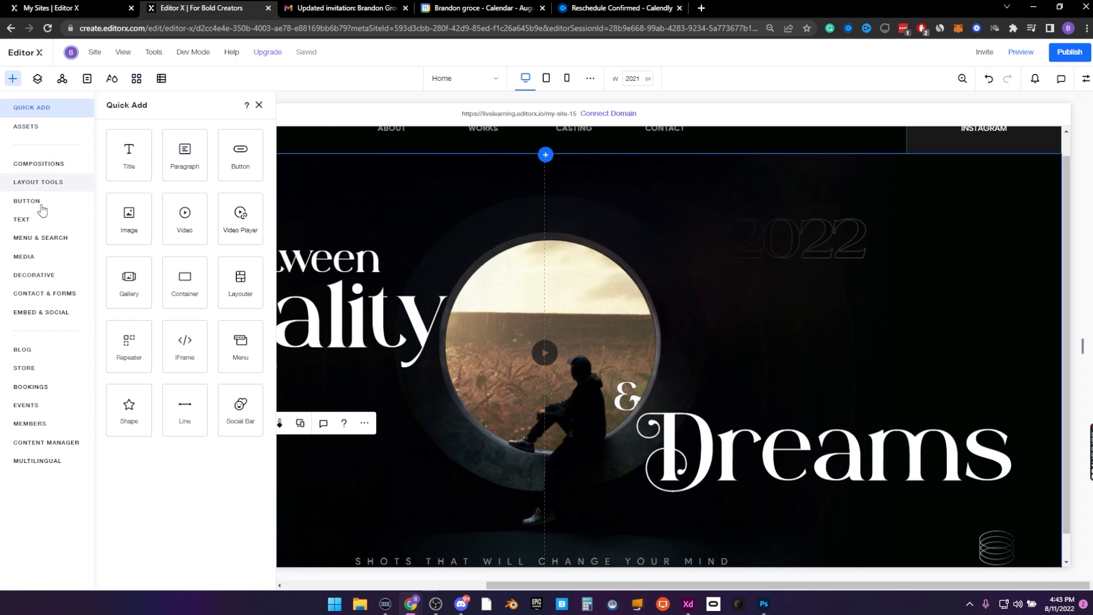
{"action": "left_click", "coordinate": [24, 256]}
{"action": "left_click", "coordinate": [212, 161]}
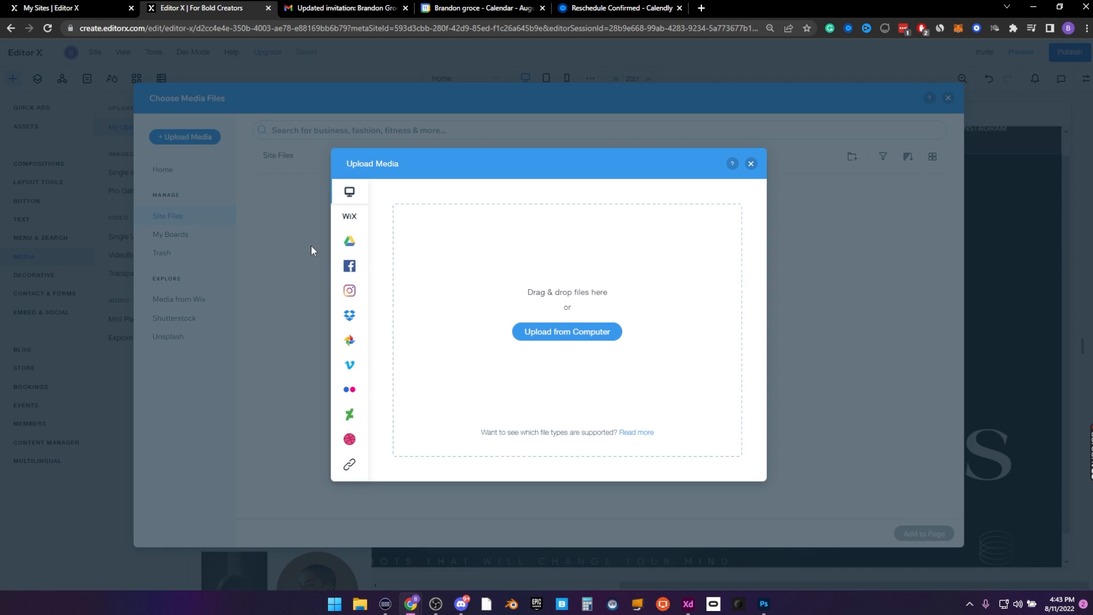
{"action": "left_click", "coordinate": [571, 330]}
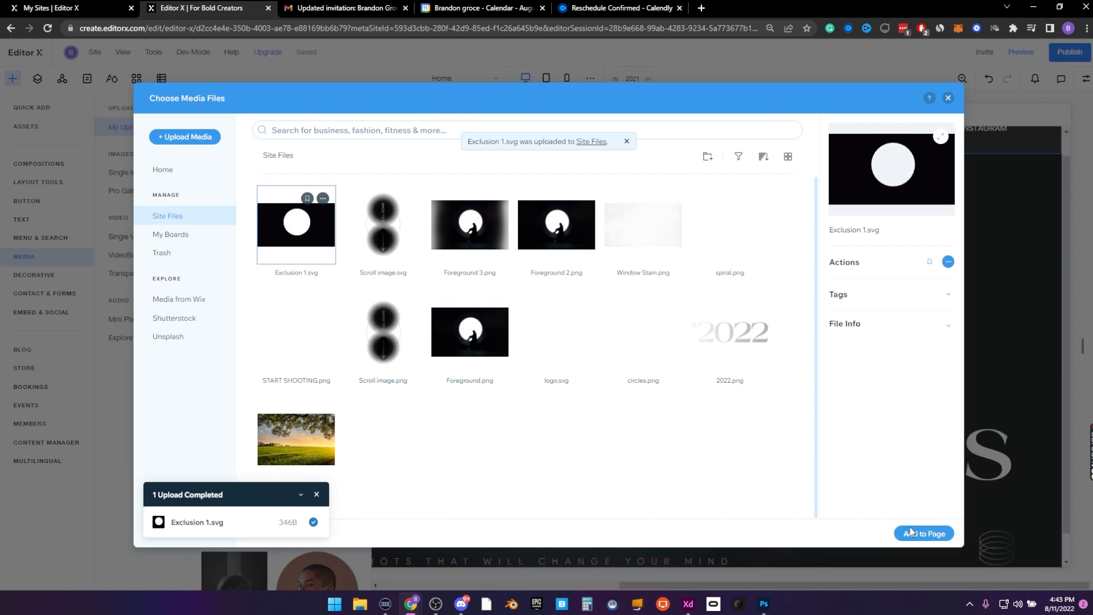
{"action": "left_click", "coordinate": [910, 531]}
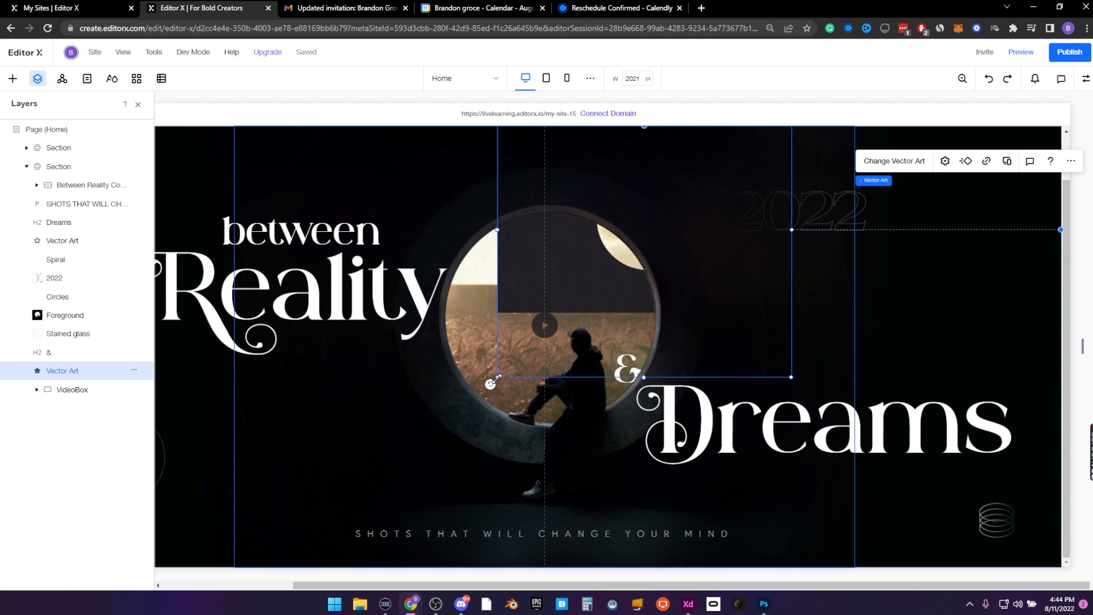
Enlarge the cut-out vector art and move it down over the hero section around the round window
{"action": "left_click_drag", "start_coordinate": [497, 377], "coordinate": [264, 561]}
{"action": "scroll", "coordinate": [802, 173], "scroll_direction": "up", "scroll_amount": 2}
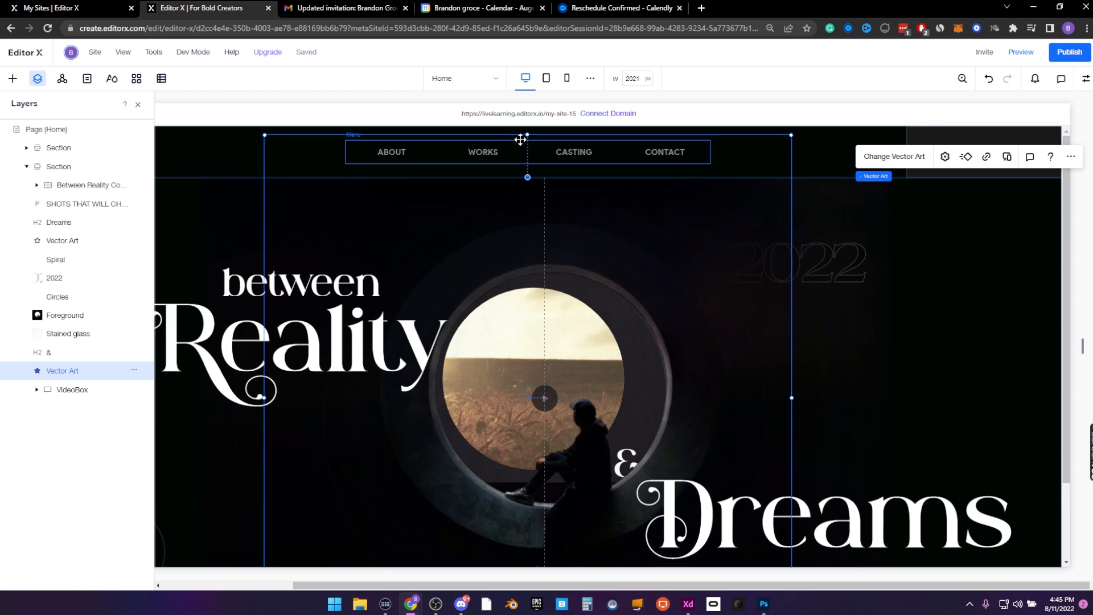
{"action": "left_click_drag", "start_coordinate": [513, 142], "coordinate": [501, 336]}
{"action": "left_click_drag", "start_coordinate": [791, 330], "coordinate": [979, 162]}
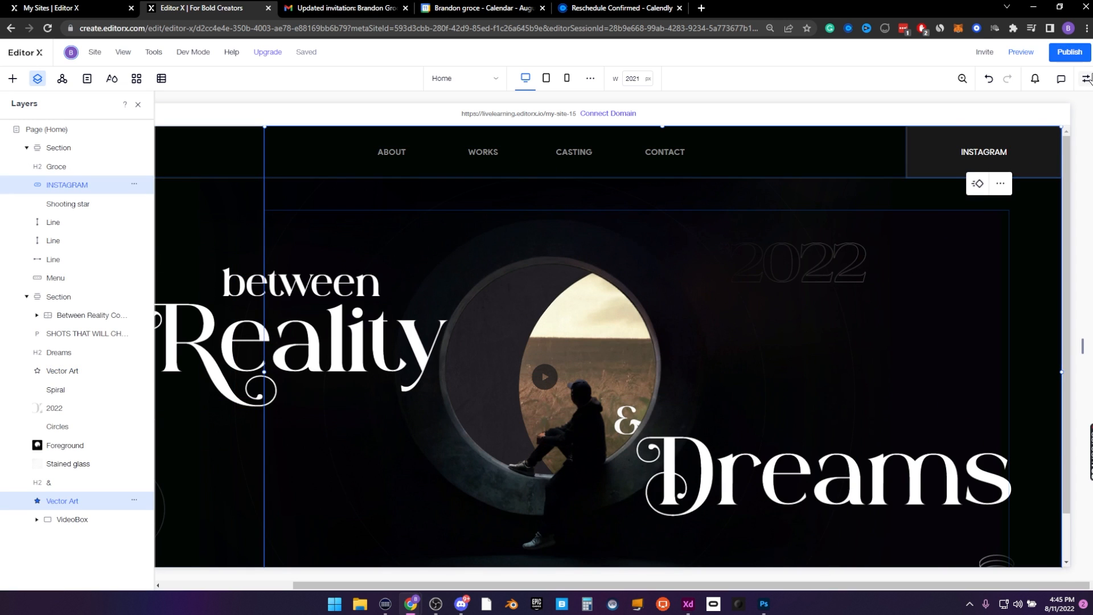
Centre the cut-out vector art horizontally in the hero section so its opening lines up with the round window
{"action": "left_click", "coordinate": [1086, 79]}
{"action": "left_click", "coordinate": [985, 130]}
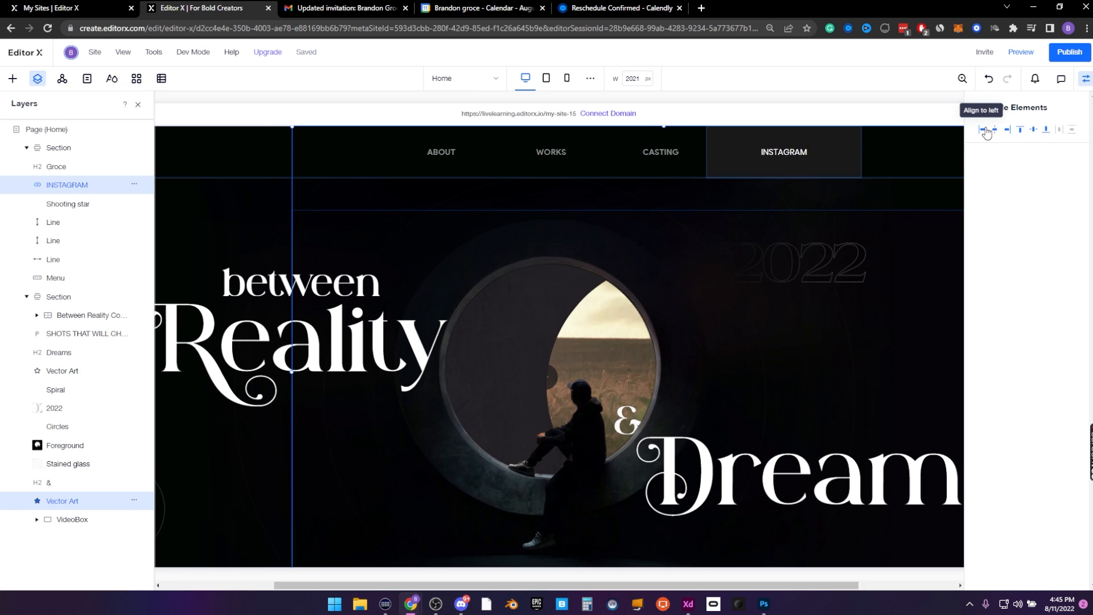
{"action": "key", "text": "ctrl+z"}
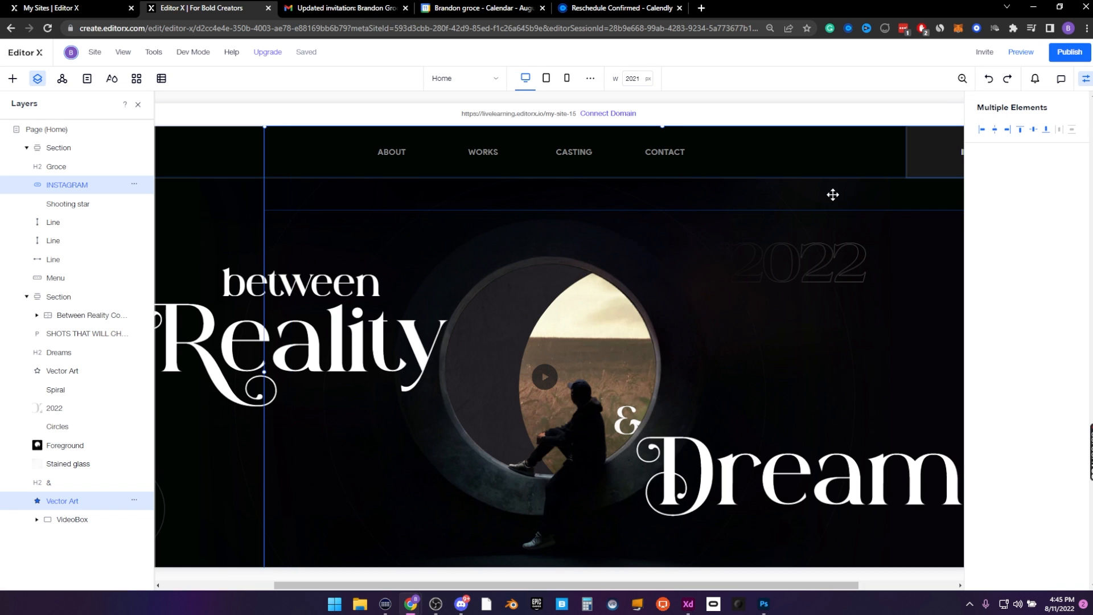
{"action": "left_click", "coordinate": [68, 502]}
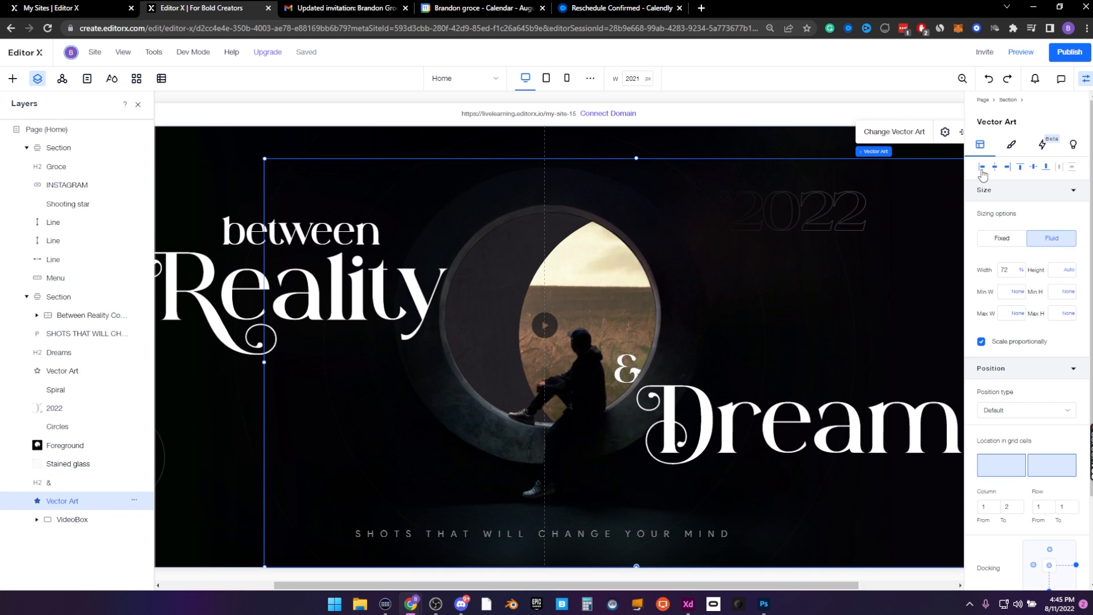
{"action": "left_click", "coordinate": [996, 167]}
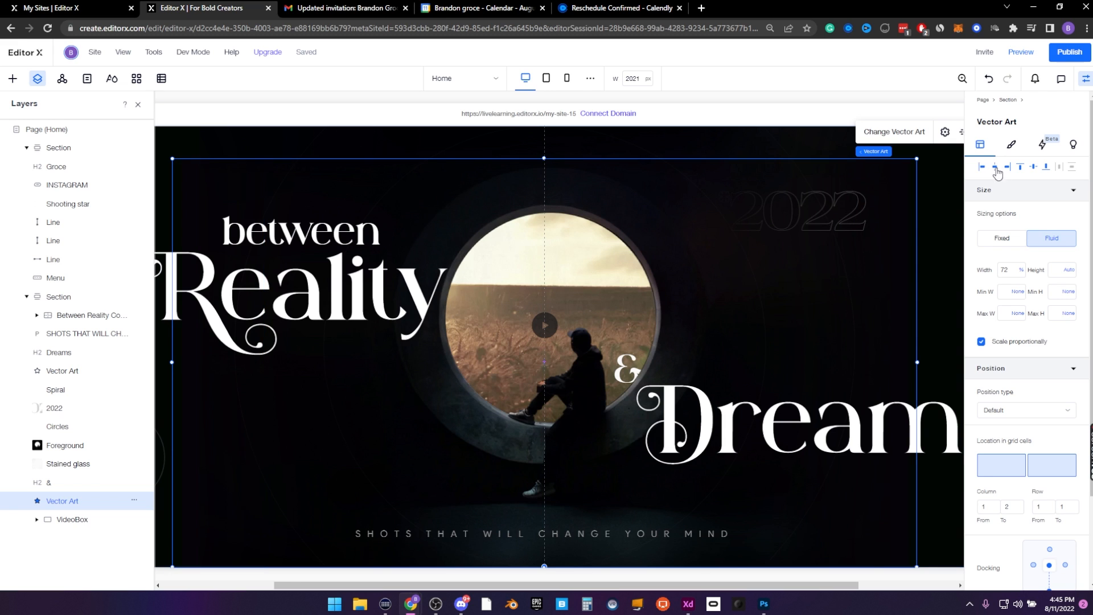
{"action": "left_click", "coordinate": [696, 294]}
{"action": "left_click", "coordinate": [139, 103]}
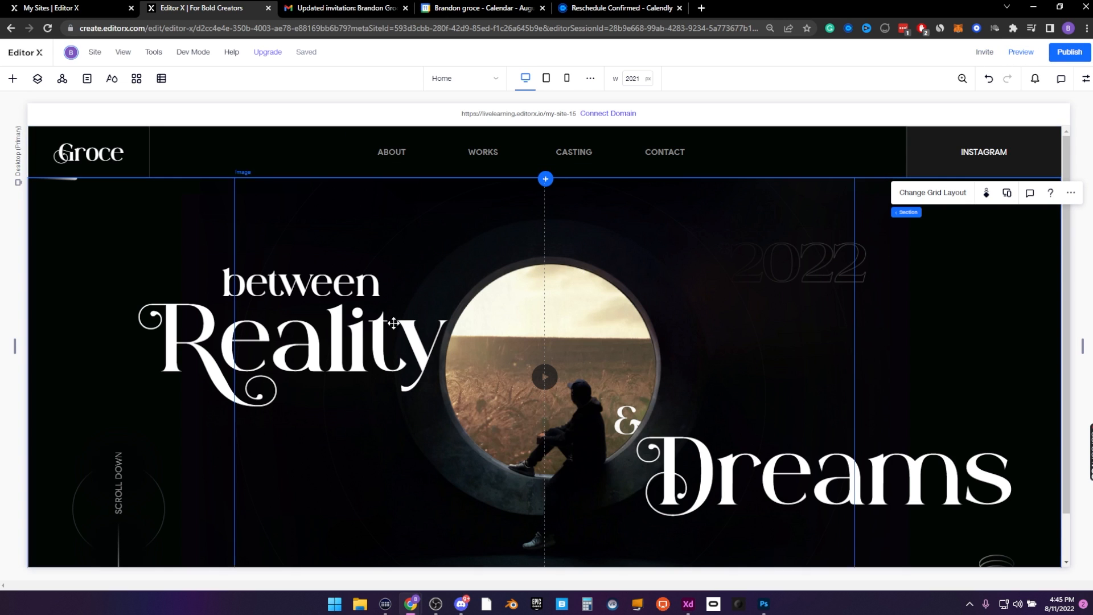
{"action": "scroll", "coordinate": [114, 427], "scroll_direction": "down", "scroll_amount": 1}
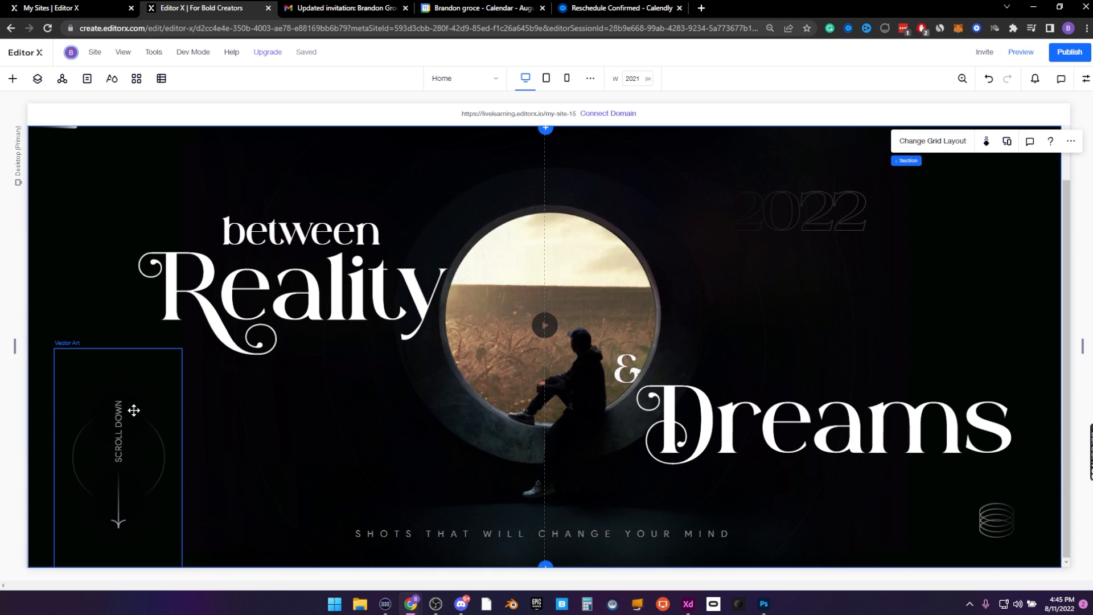
Add a basic shape to the hero section and change it from a star to a solid circle
{"action": "left_click", "coordinate": [1085, 80]}
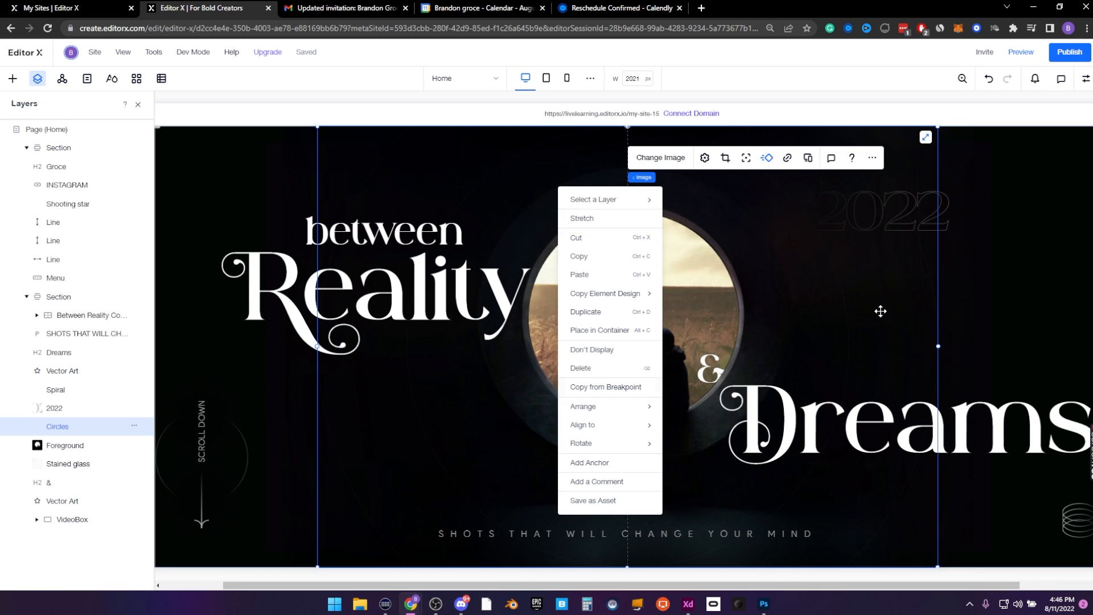
{"action": "left_click", "coordinate": [1023, 292]}
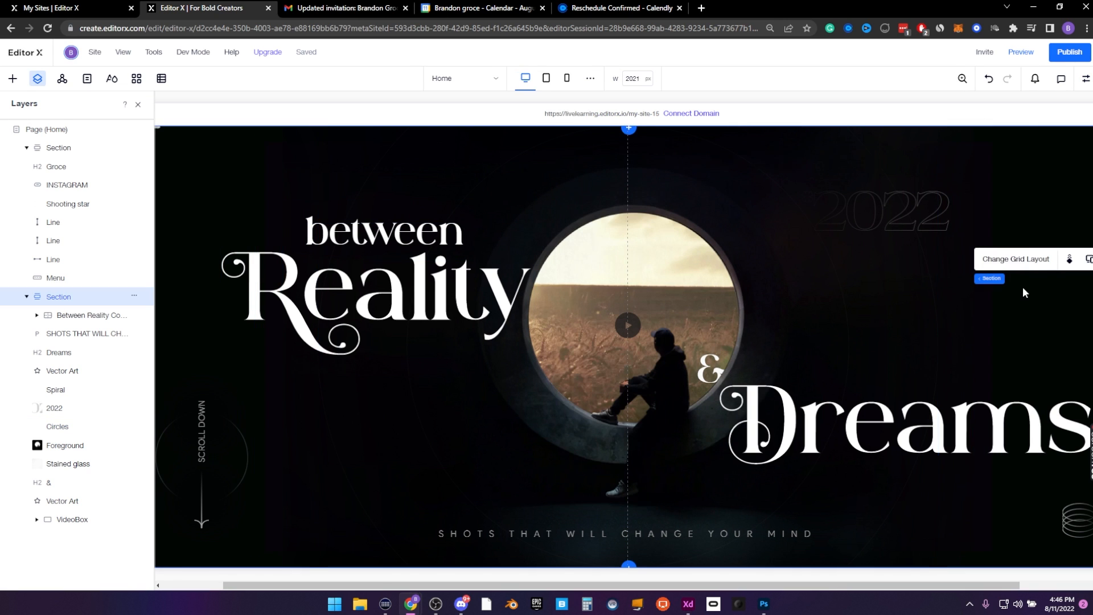
{"action": "right_click", "coordinate": [1027, 297]}
{"action": "mouse_move", "coordinate": [970, 302]}
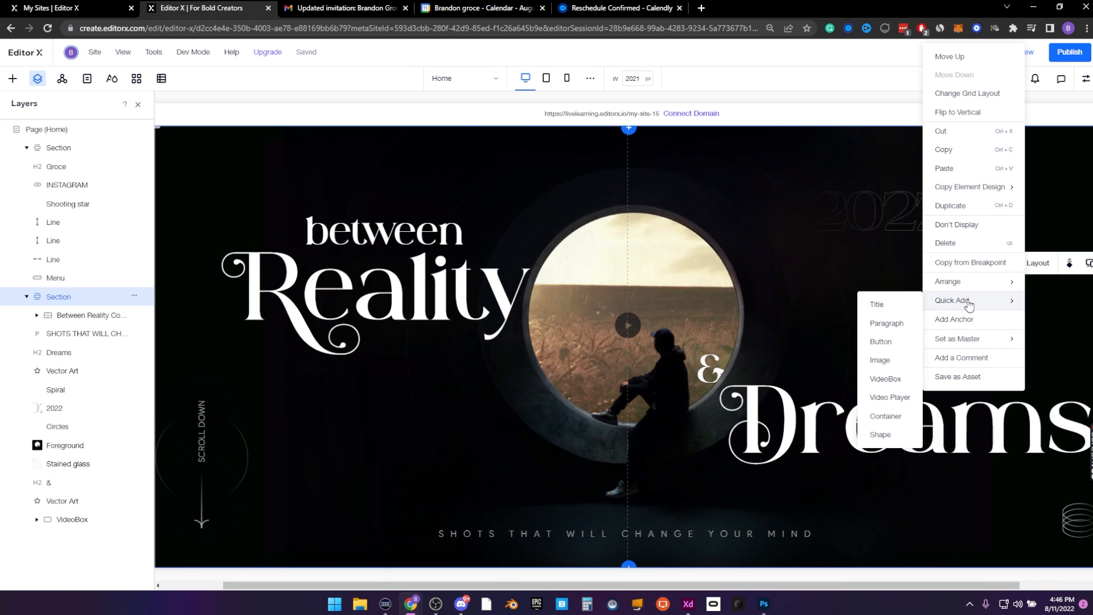
{"action": "left_click", "coordinate": [881, 434]}
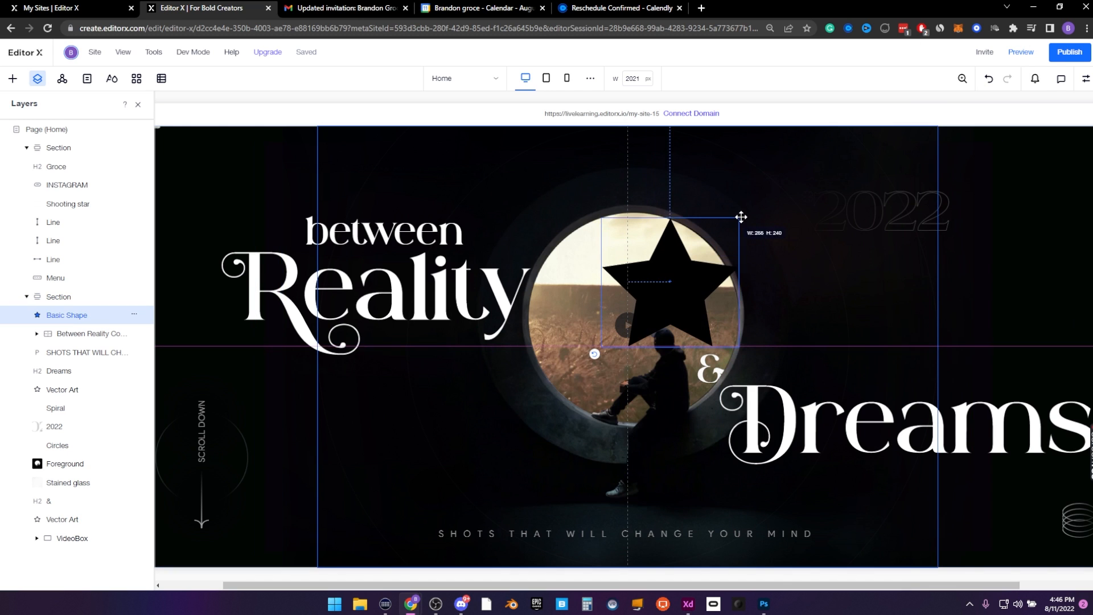
{"action": "left_click_drag", "start_coordinate": [741, 217], "coordinate": [745, 222]}
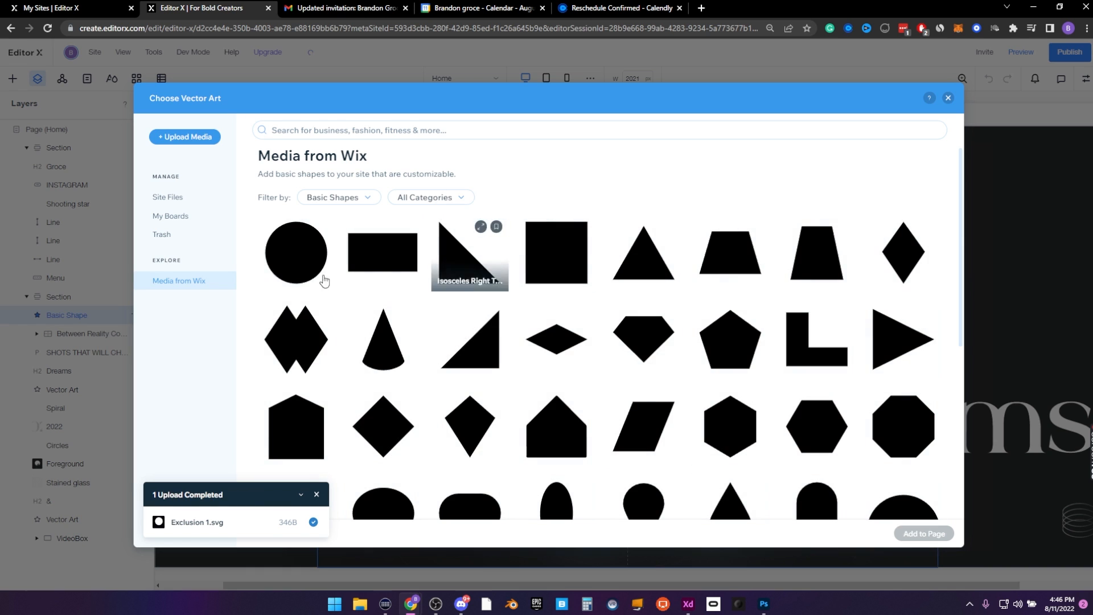
{"action": "left_click", "coordinate": [320, 280]}
{"action": "left_click", "coordinate": [922, 533]}
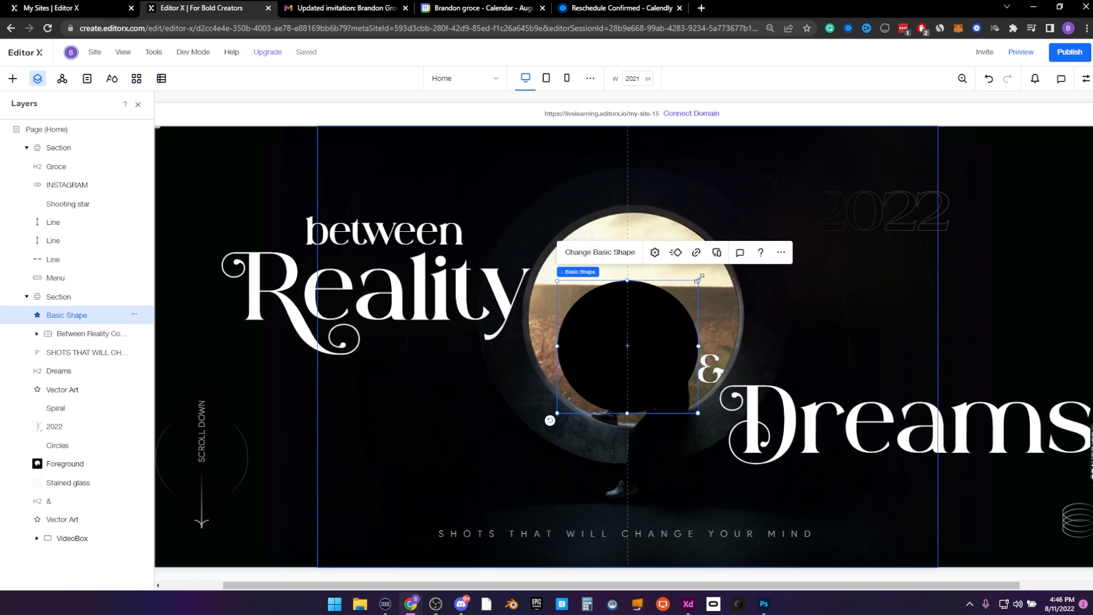
Enlarge the circle to cover the round window and make its fill fully transparent
{"action": "left_click_drag", "start_coordinate": [699, 283], "coordinate": [748, 213]}
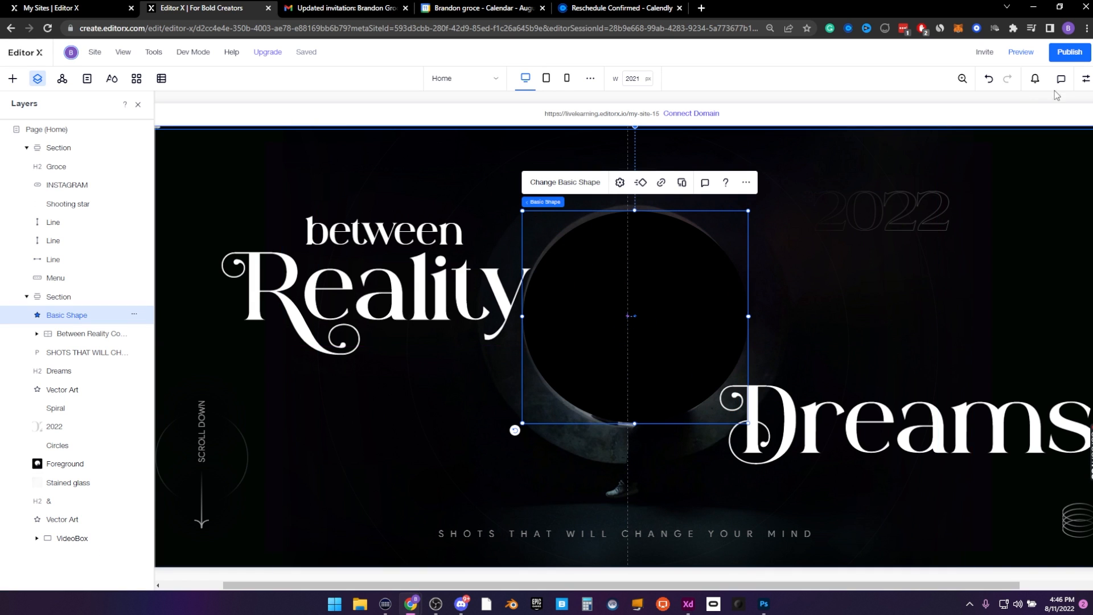
{"action": "left_click", "coordinate": [1086, 78]}
{"action": "left_click", "coordinate": [1013, 145]}
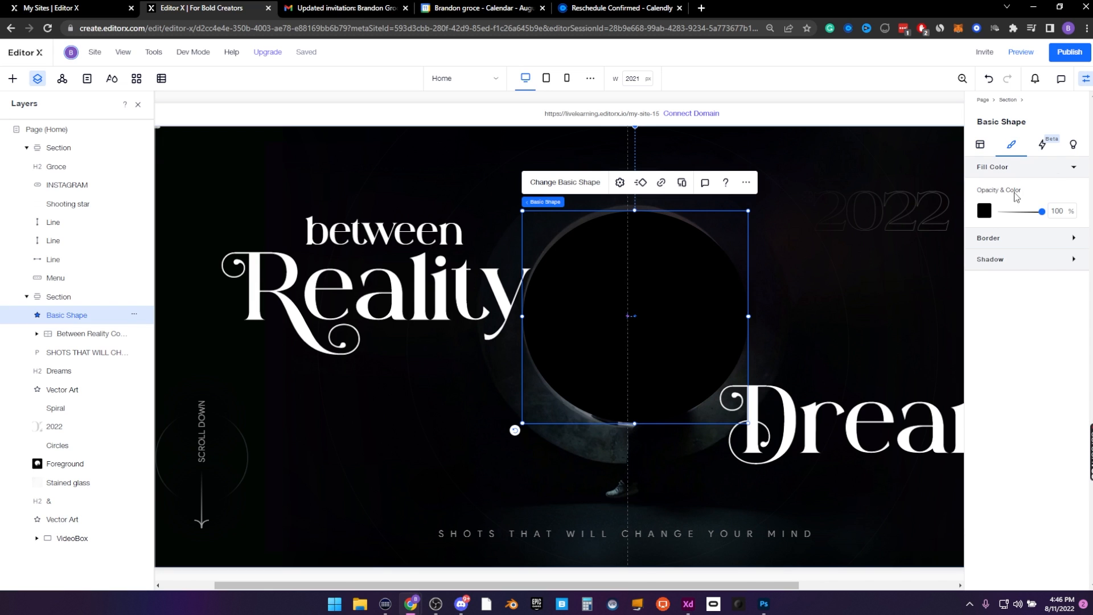
{"action": "left_click_drag", "start_coordinate": [1044, 220], "coordinate": [1006, 214]}
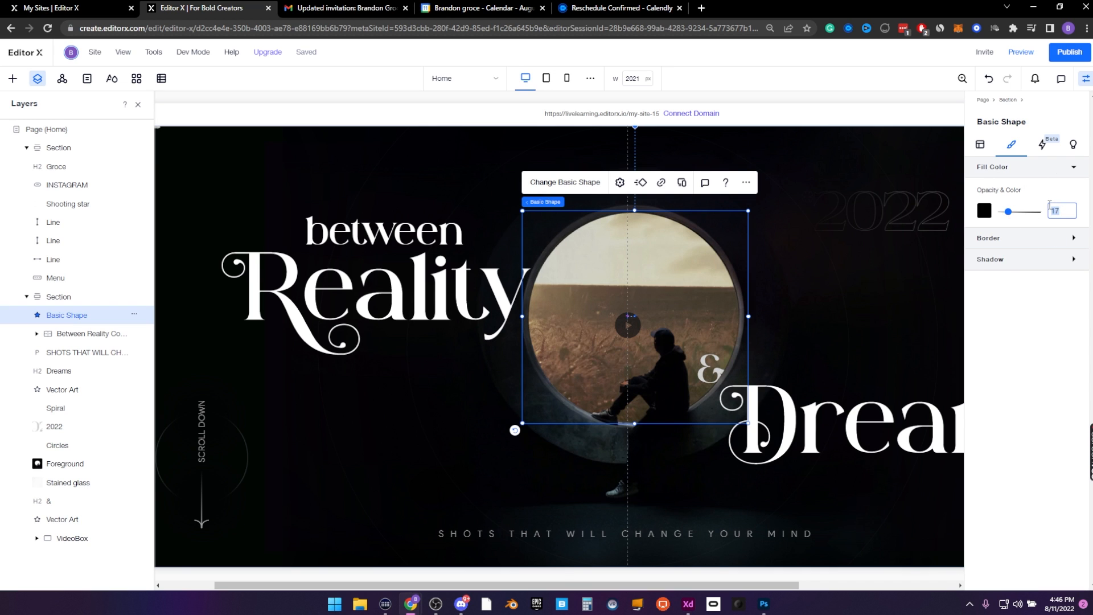
{"action": "key", "text": "BackSpace"}
Add a hover trigger to the circle and choose the Foreground image as its affected element
{"action": "left_click", "coordinate": [1043, 145]}
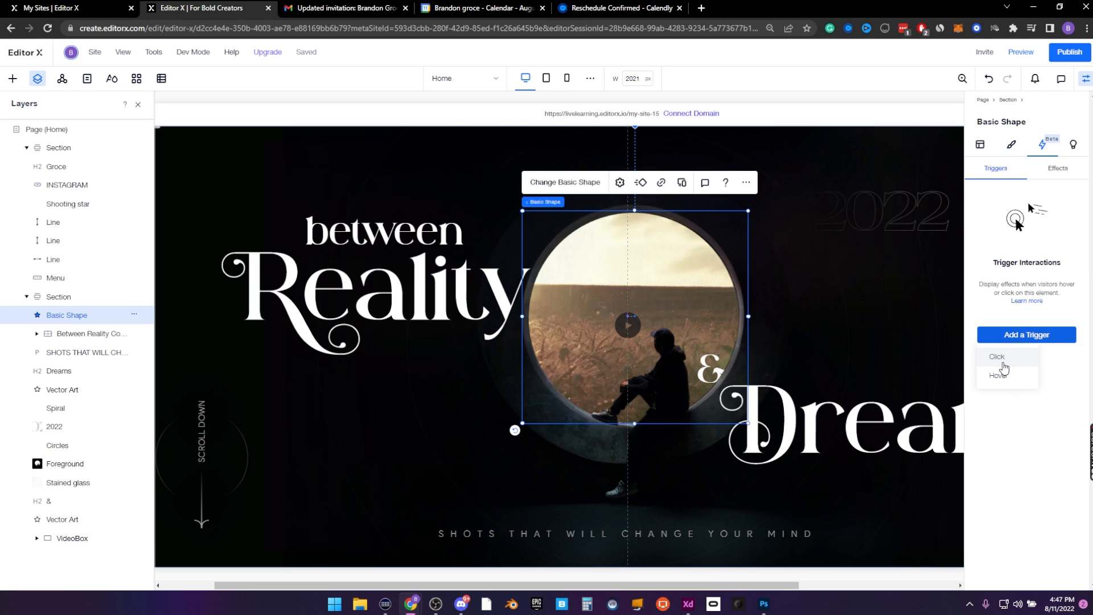
{"action": "left_click", "coordinate": [1006, 378]}
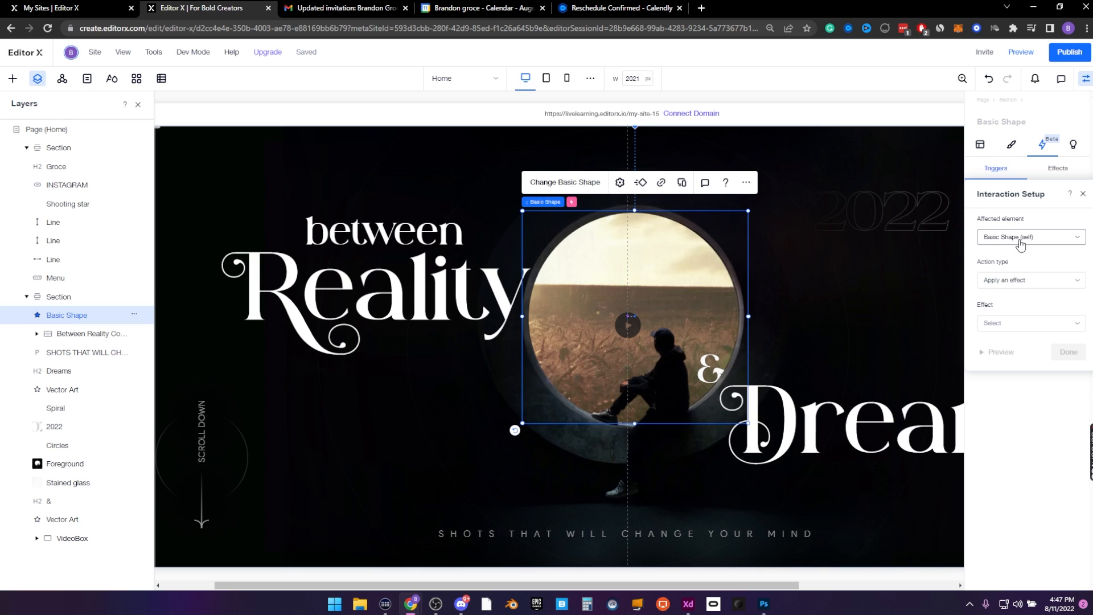
{"action": "left_click", "coordinate": [1020, 245]}
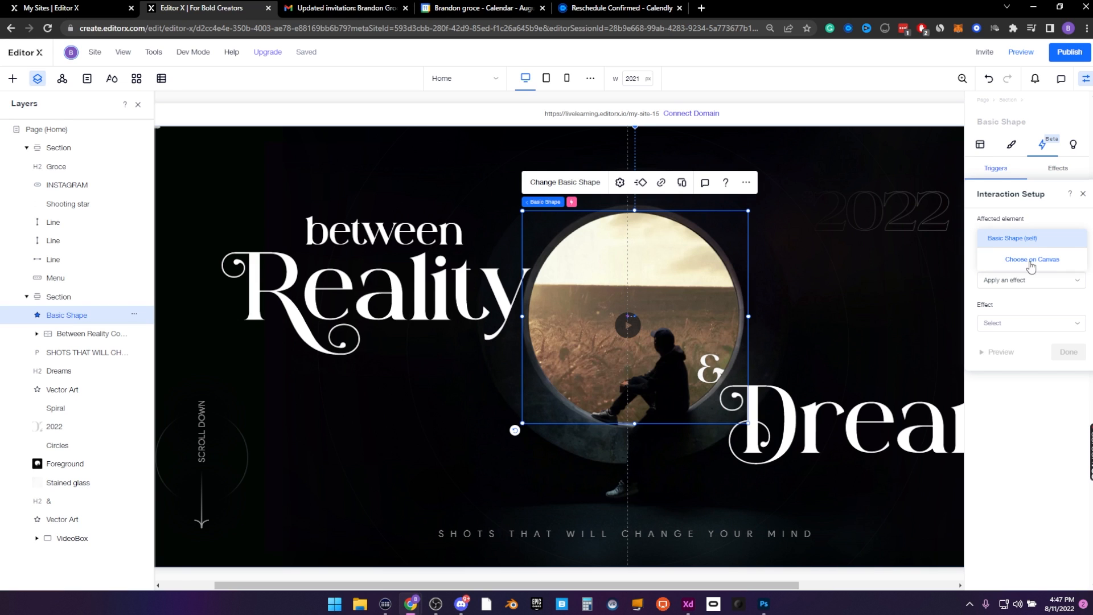
{"action": "left_click", "coordinate": [1032, 265]}
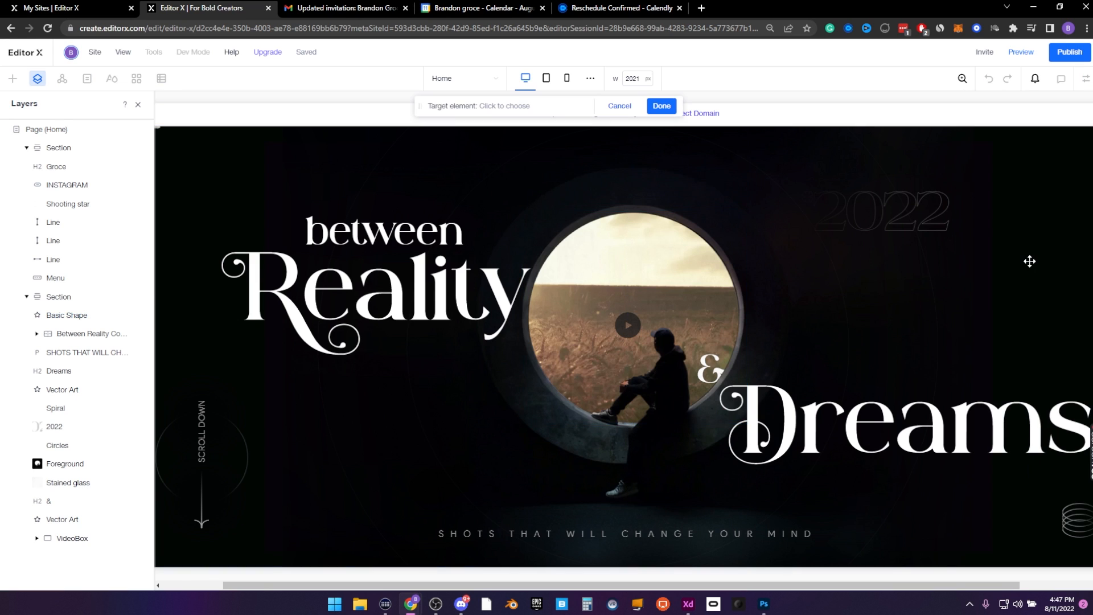
{"action": "left_click", "coordinate": [47, 469]}
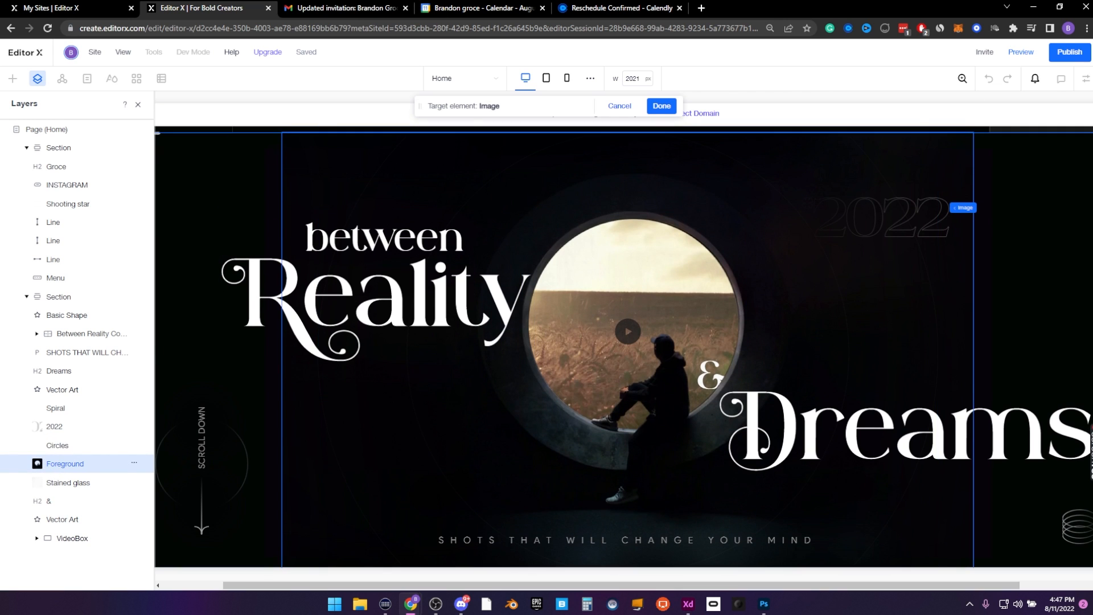
{"action": "left_click", "coordinate": [663, 106]}
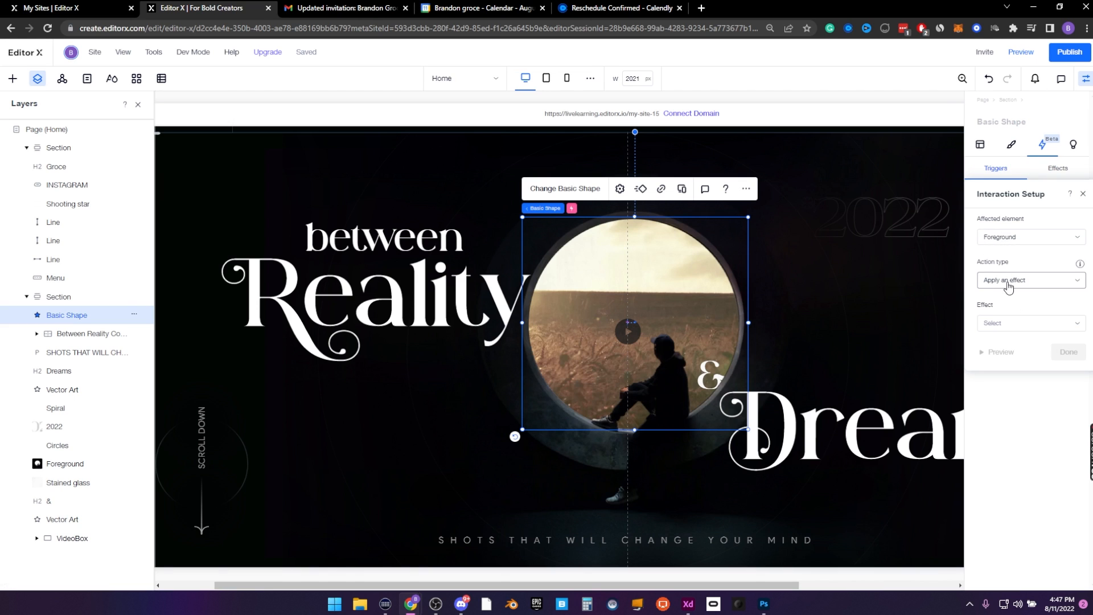
Start creating a custom effect for the Foreground image's hover interaction
{"action": "left_click", "coordinate": [1019, 323]}
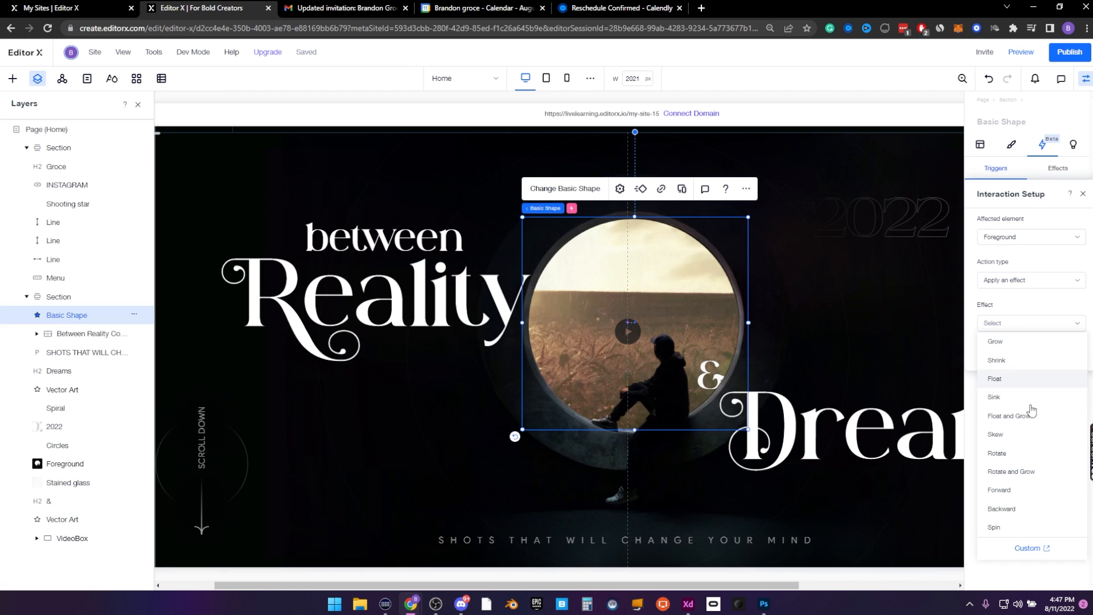
{"action": "left_click", "coordinate": [1025, 551]}
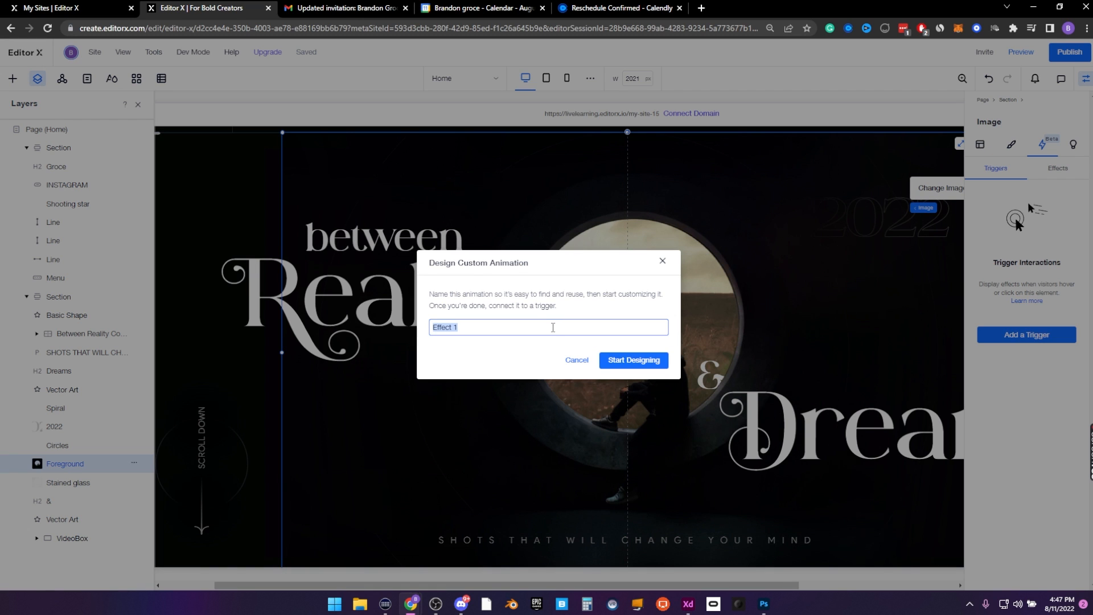
Start designing the custom effect "Foreground Scale" for the Foreground image and dismiss its timing settings
{"action": "key", "text": "Return"}
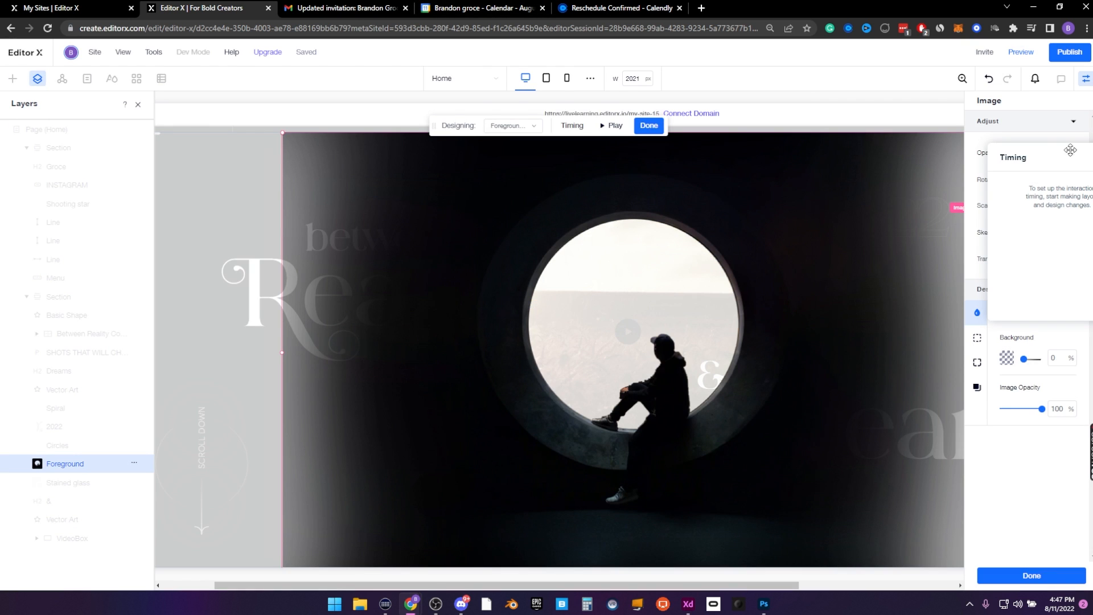
{"action": "left_click_drag", "start_coordinate": [1070, 149], "coordinate": [891, 164]}
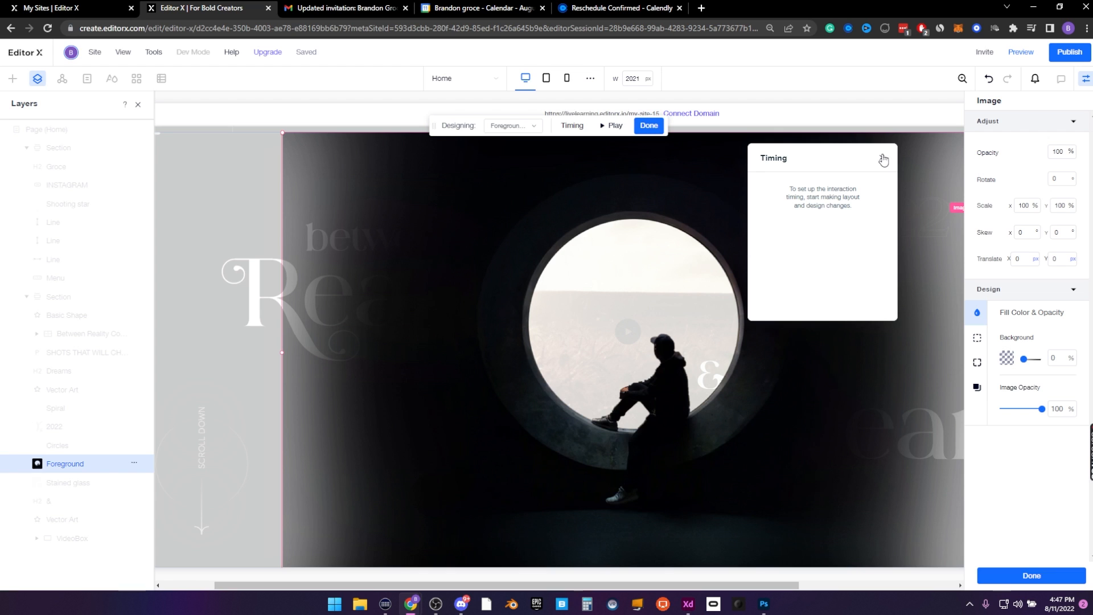
{"action": "left_click", "coordinate": [883, 159]}
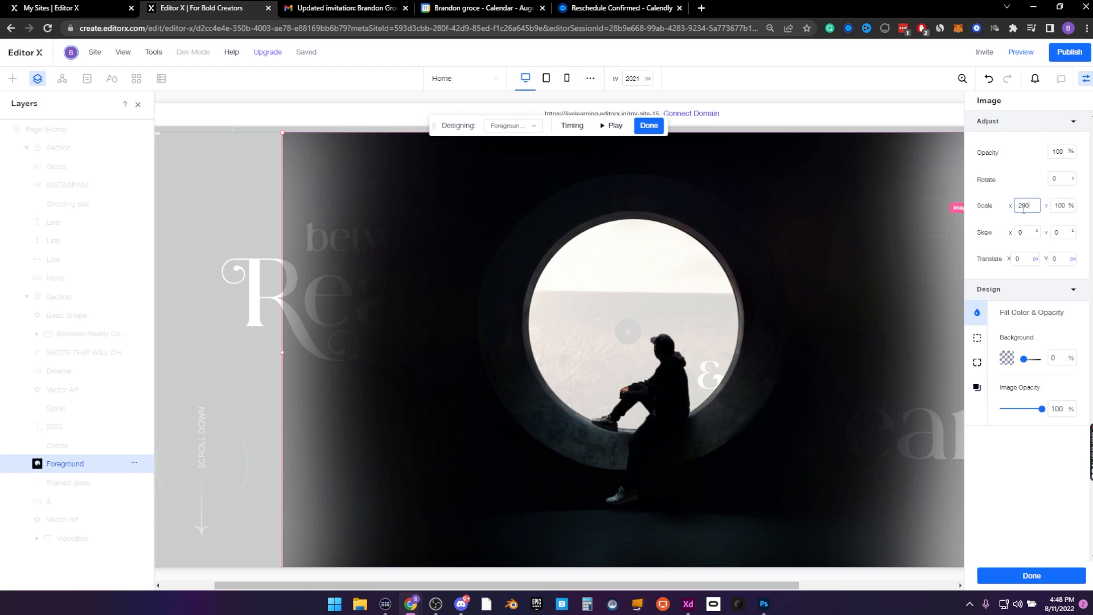
Set the Foreground image's X and Y scale in the effect to 200%
{"action": "key", "text": "Tab"}
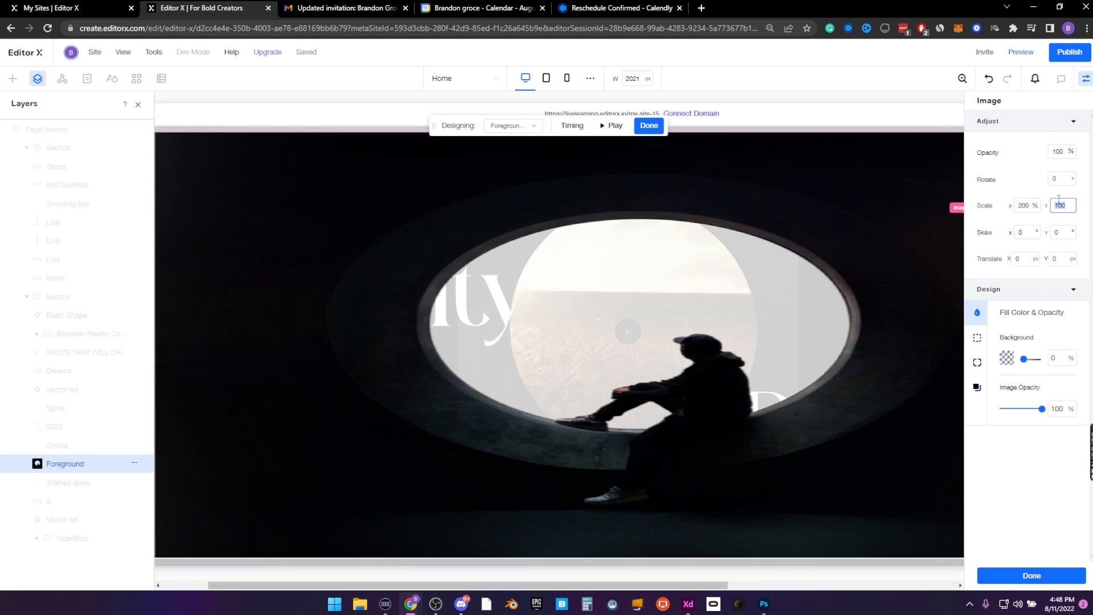
{"action": "type", "text": "200"}
{"action": "key", "text": "Return"}
Increase the Foreground image's X and Y scale in the effect to 500%
{"action": "left_click", "coordinate": [1025, 204]}
{"action": "type", "text": "5"}
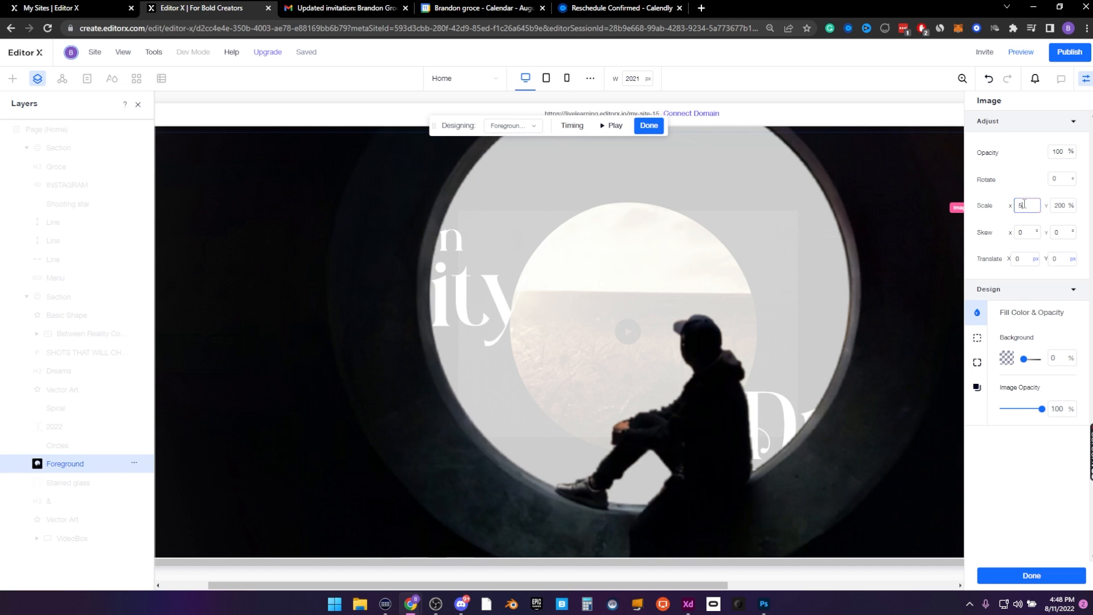
{"action": "key", "text": "Return"}
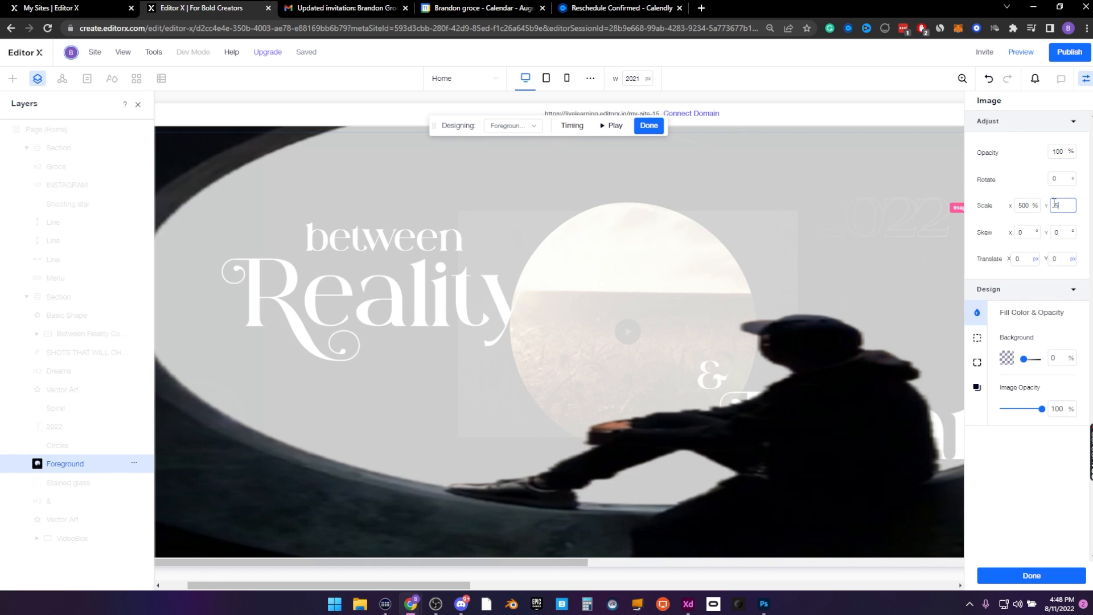
{"action": "left_click", "coordinate": [1054, 204]}
{"action": "type", "text": "500"}
{"action": "key", "text": "Return"}
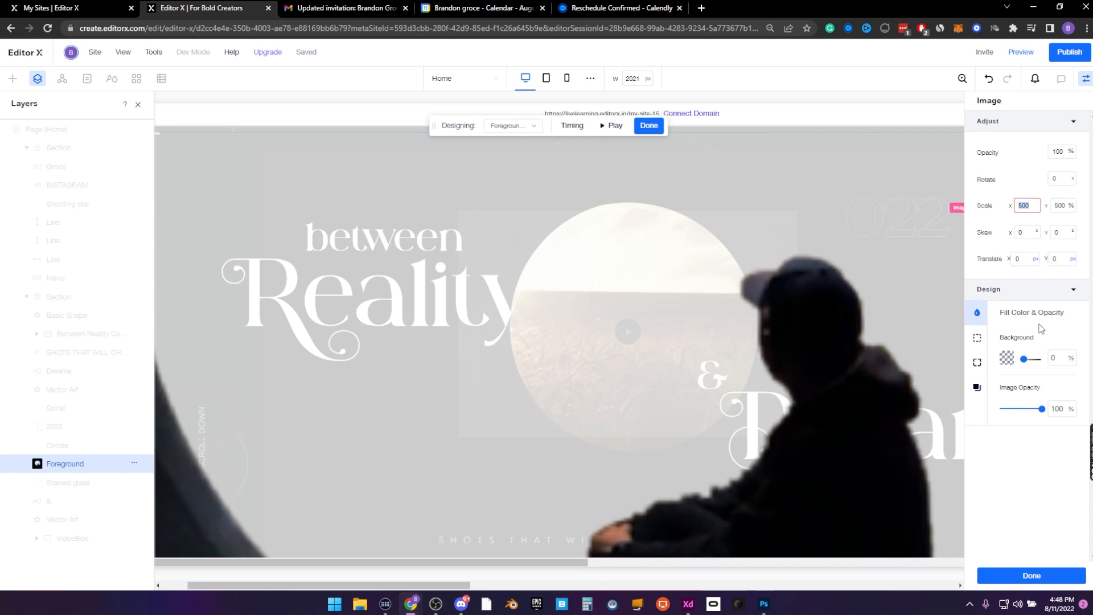
Set the Foreground image's X and Y scale to 1500% and finish designing the effect
{"action": "left_click_drag", "start_coordinate": [1042, 409], "coordinate": [1016, 412]}
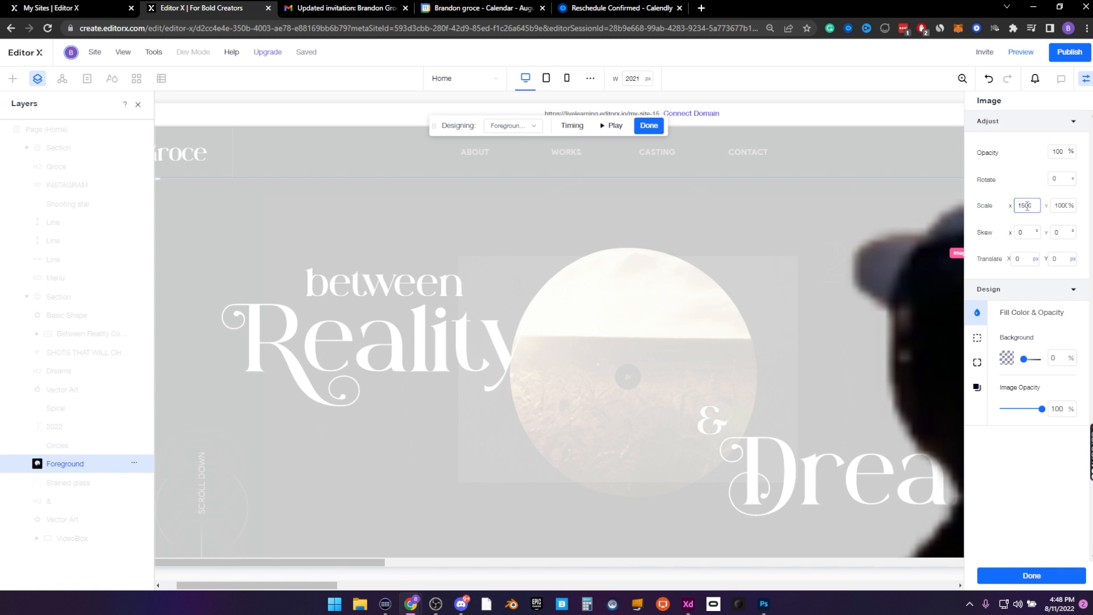
{"action": "key", "text": "Tab"}
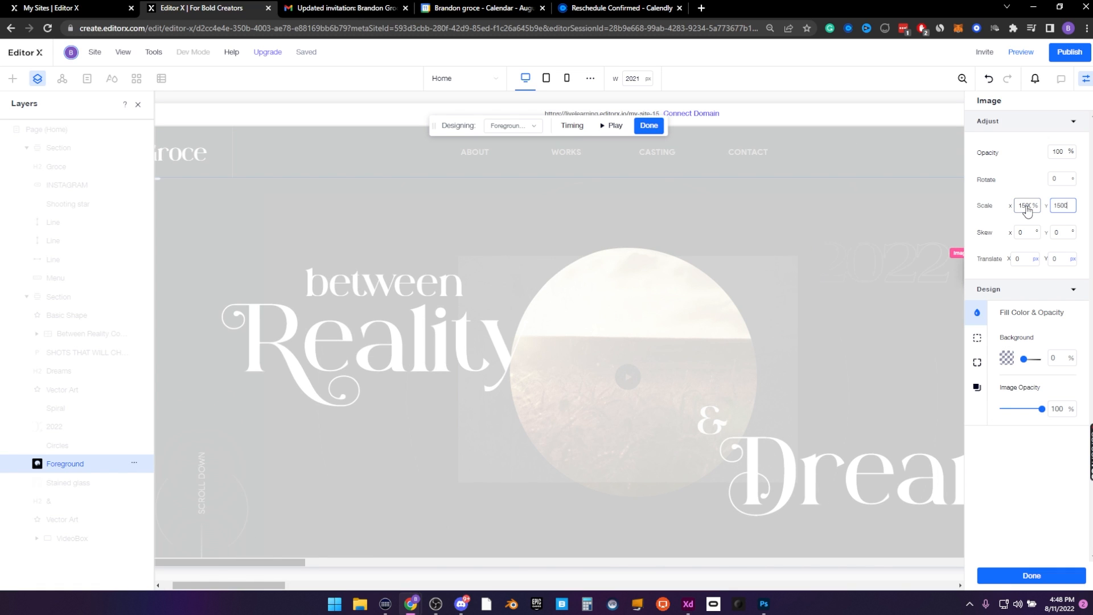
{"action": "type", "text": "1500"}
{"action": "key", "text": "Return"}
{"action": "left_click", "coordinate": [1086, 80]}
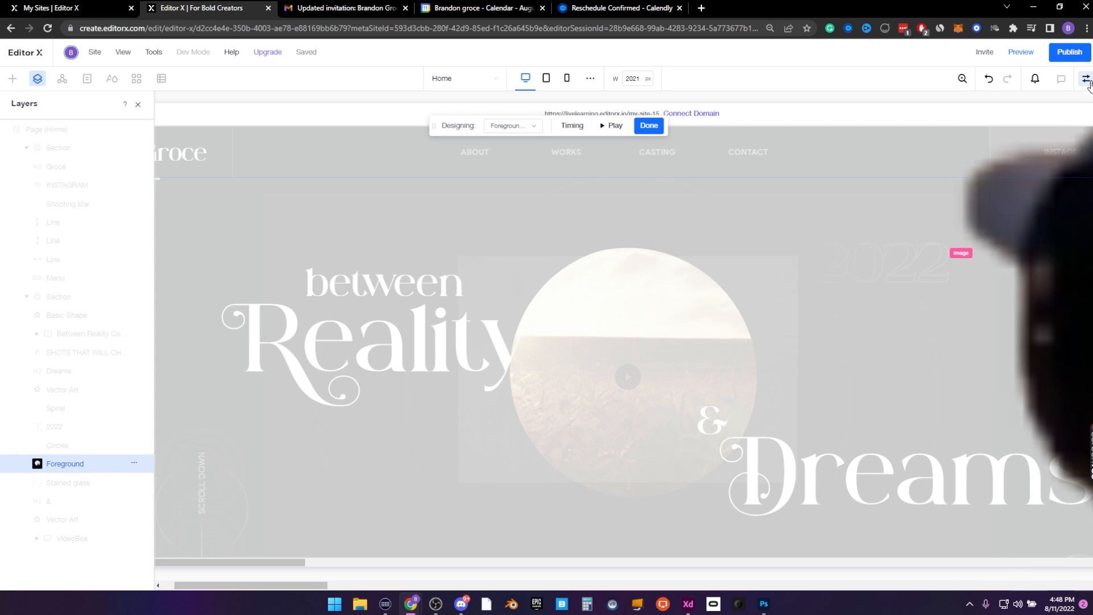
{"action": "left_click", "coordinate": [138, 105]}
{"action": "scroll", "coordinate": [768, 256], "scroll_direction": "down", "scroll_amount": 10}
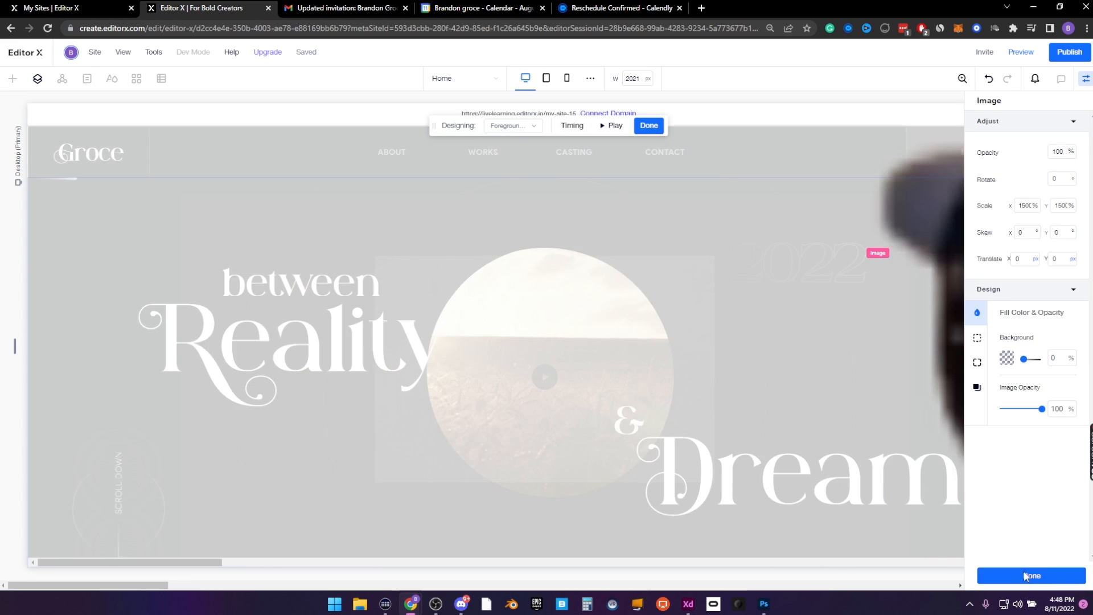
{"action": "left_click", "coordinate": [1024, 576]}
Preview the scale effect by pointing at the circular window, and return to editing the site
{"action": "left_click", "coordinate": [1021, 52]}
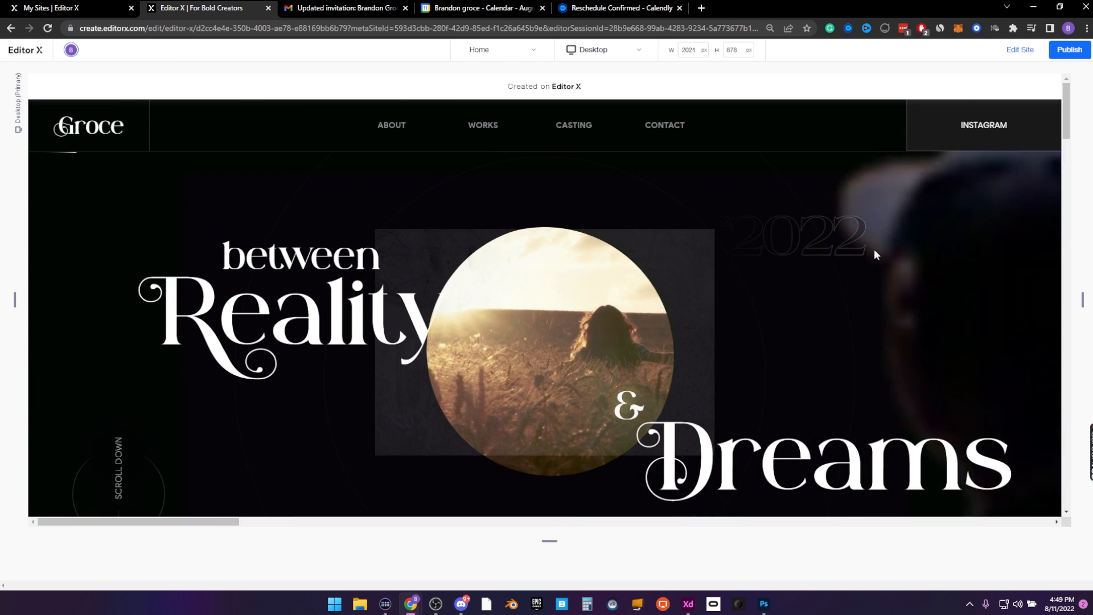
{"action": "left_click", "coordinate": [1020, 50]}
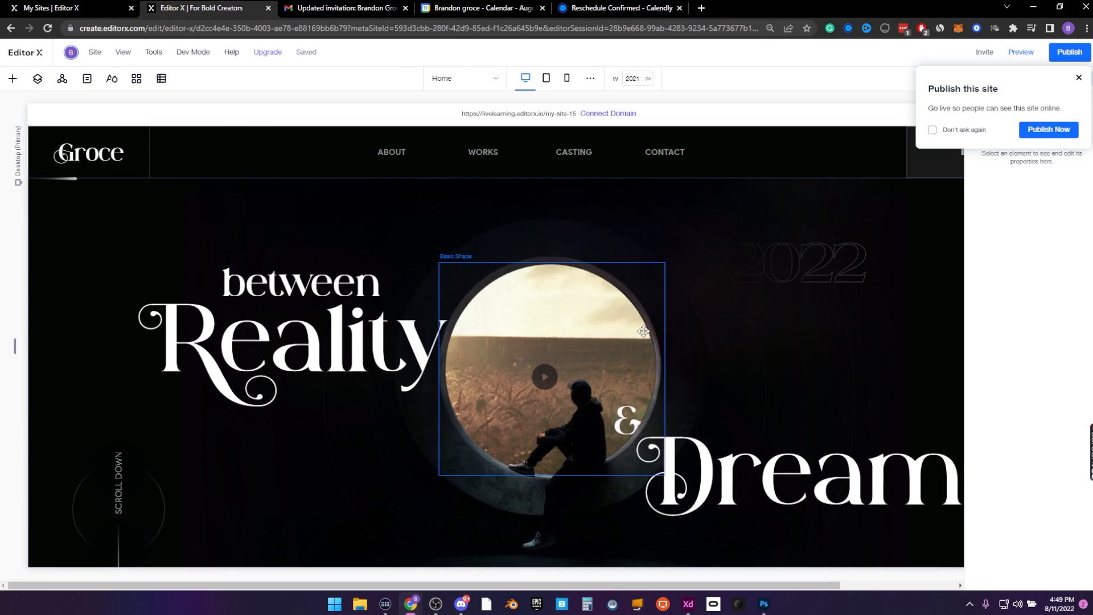
Edit the Foreground image's Foreground Scale effect, setting its opacity to 0%
{"action": "left_click", "coordinate": [538, 334]}
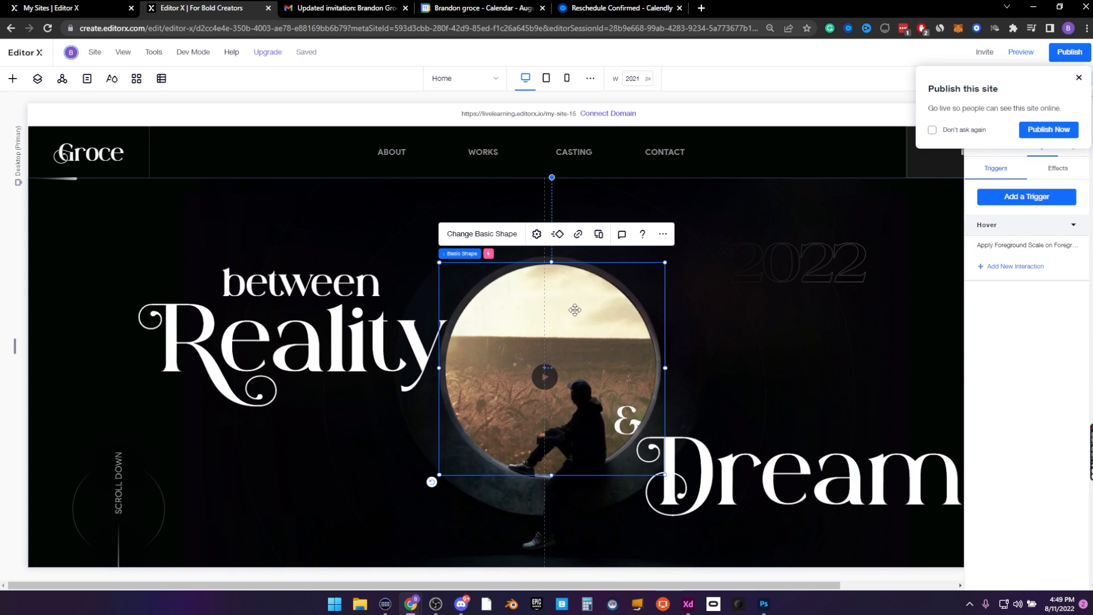
{"action": "left_click", "coordinate": [705, 296]}
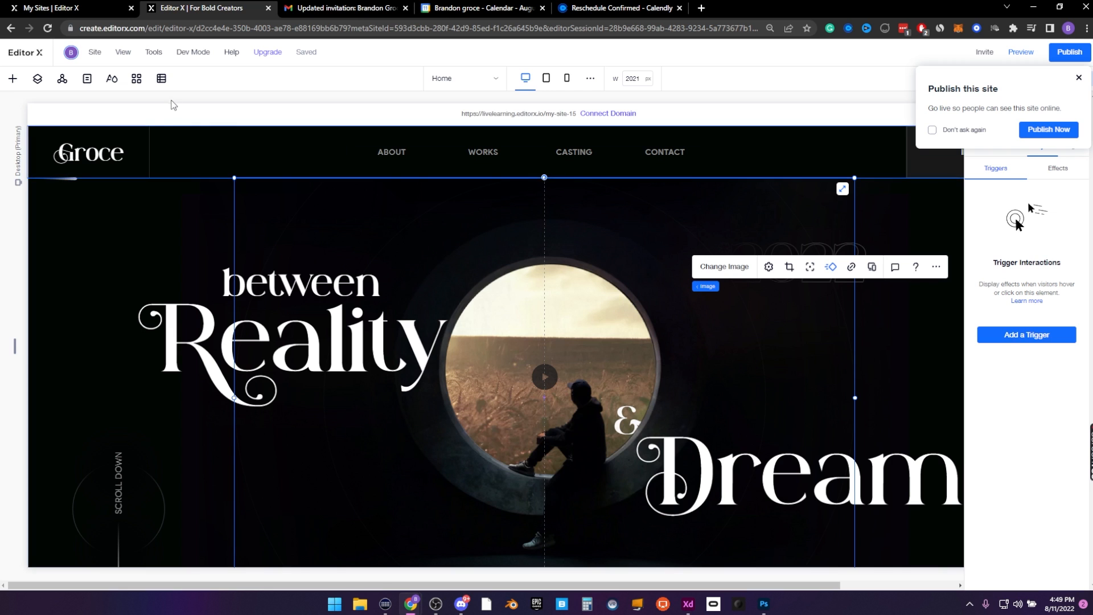
{"action": "left_click", "coordinate": [38, 79]}
{"action": "scroll", "coordinate": [603, 335], "scroll_direction": "down", "scroll_amount": 1}
{"action": "left_click", "coordinate": [1061, 170]}
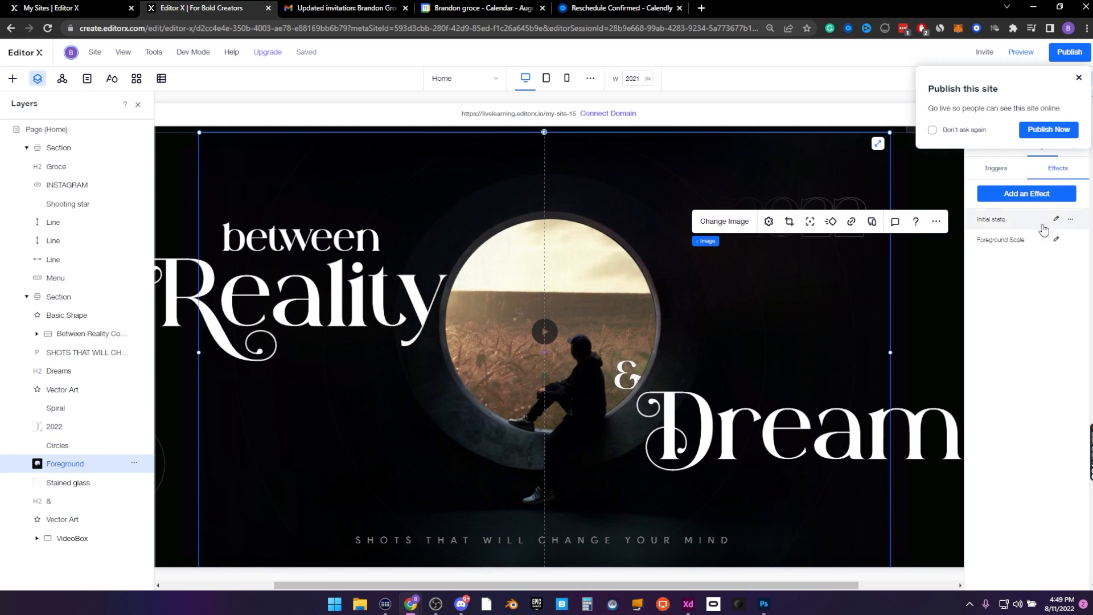
{"action": "left_click", "coordinate": [1056, 239]}
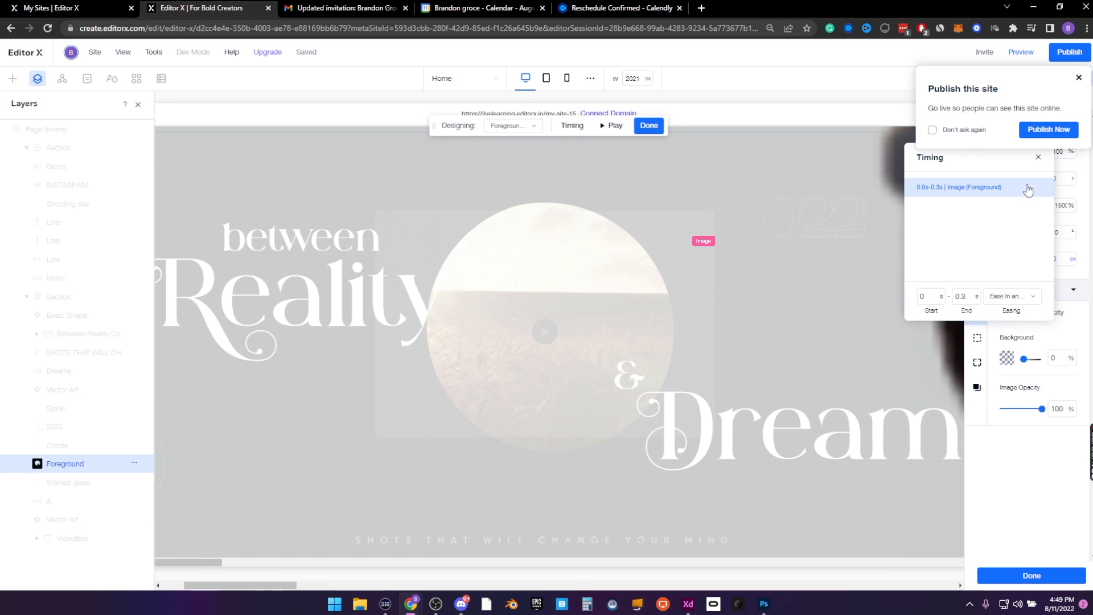
{"action": "left_click", "coordinate": [1038, 159]}
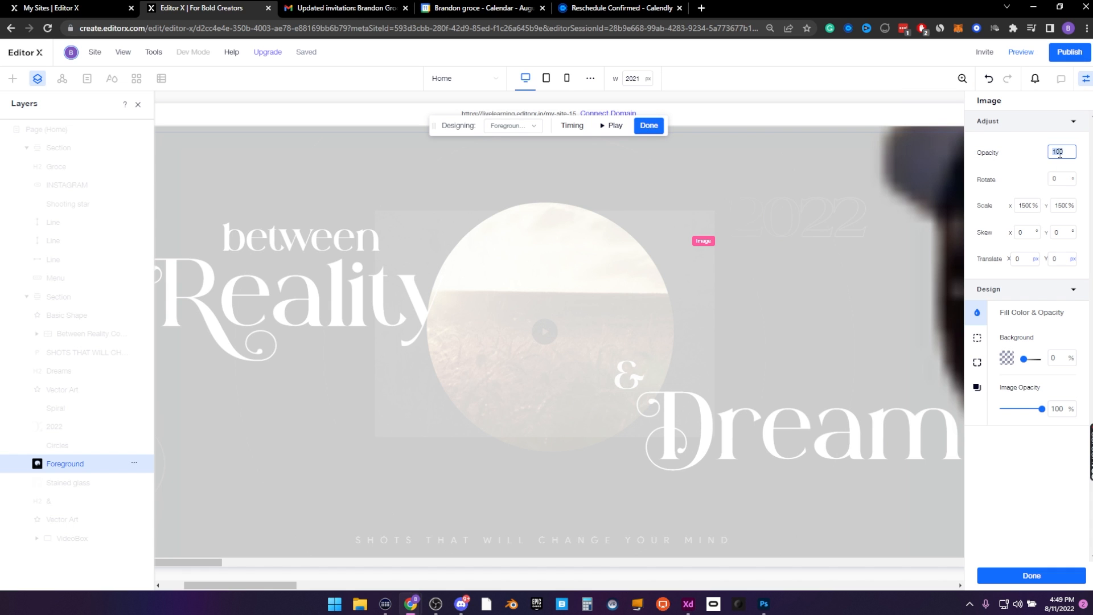
{"action": "key", "text": "Return"}
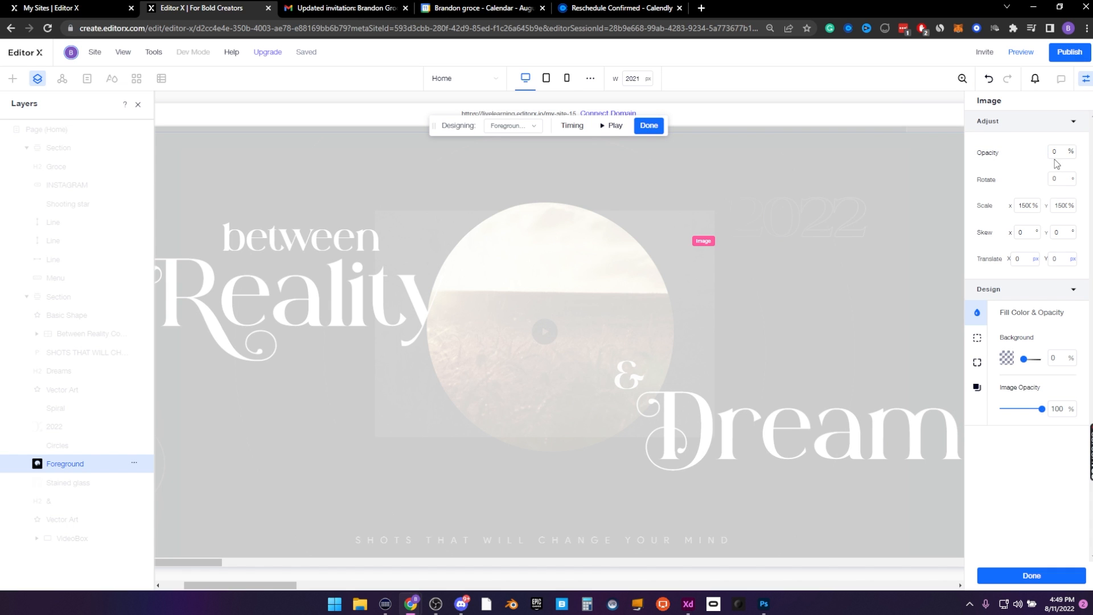
{"action": "left_click", "coordinate": [1085, 83]}
Preview the page to check the foreground's hover effect, return to editing and dismiss the publish prompt
{"action": "left_click", "coordinate": [1020, 52]}
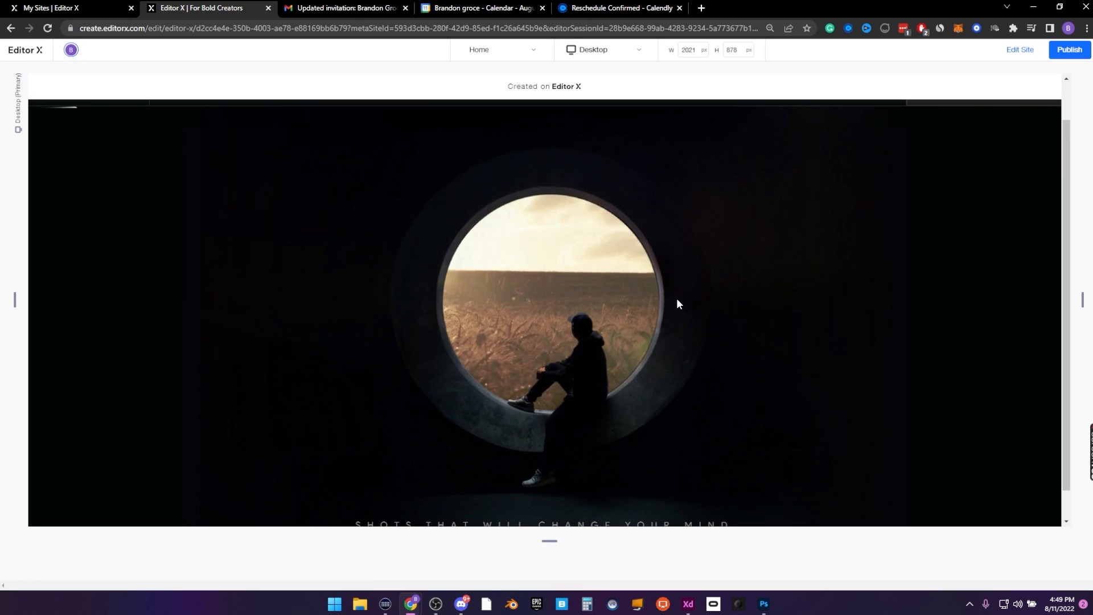
{"action": "scroll", "coordinate": [538, 240], "scroll_direction": "down", "scroll_amount": 2}
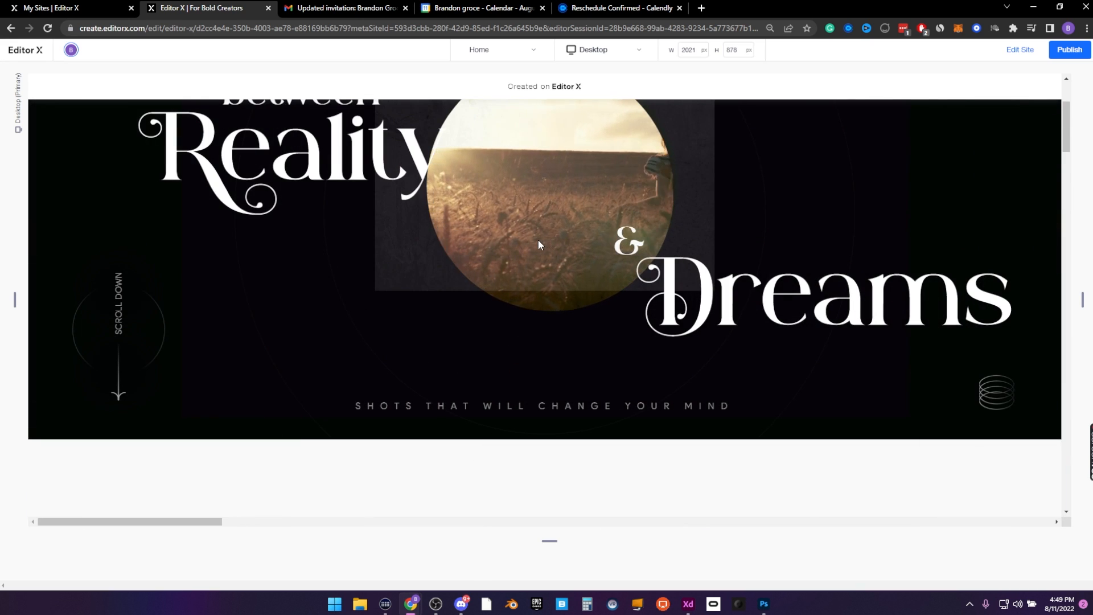
{"action": "scroll", "coordinate": [538, 241], "scroll_direction": "down", "scroll_amount": 1}
{"action": "scroll", "coordinate": [537, 240], "scroll_direction": "up", "scroll_amount": 3}
{"action": "scroll", "coordinate": [535, 441], "scroll_direction": "down", "scroll_amount": 2}
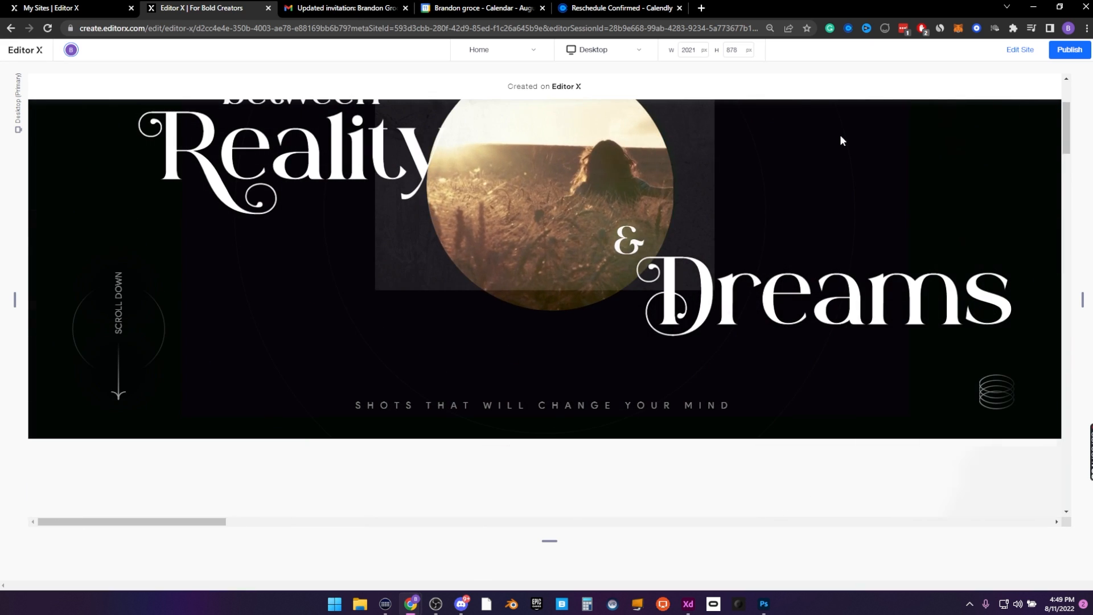
{"action": "scroll", "coordinate": [843, 141], "scroll_direction": "up", "scroll_amount": 2}
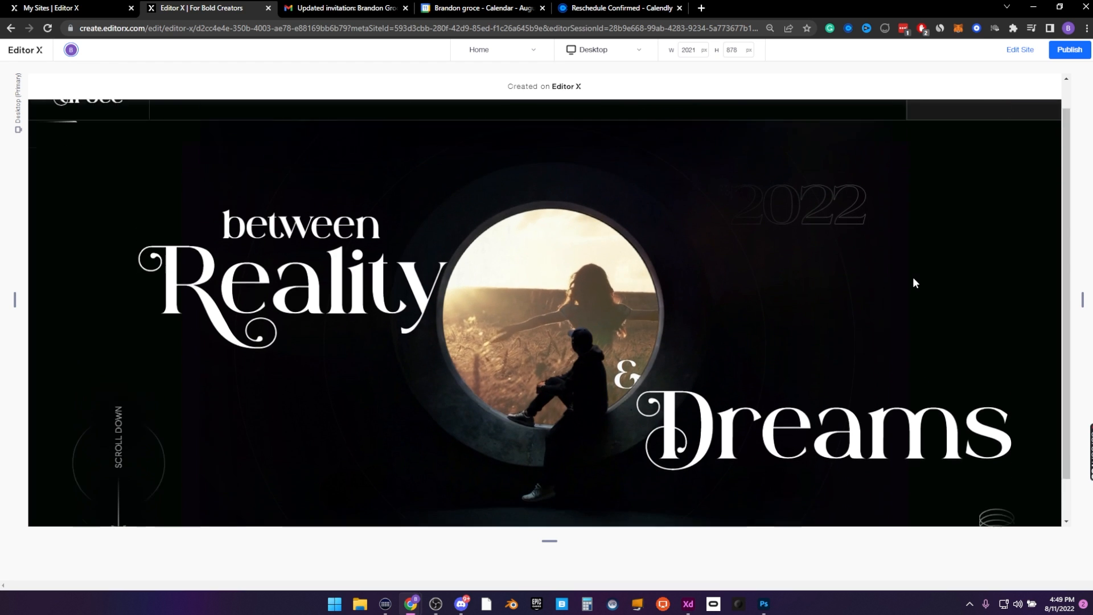
{"action": "scroll", "coordinate": [913, 283], "scroll_direction": "down", "scroll_amount": 1}
{"action": "left_click", "coordinate": [1022, 50]}
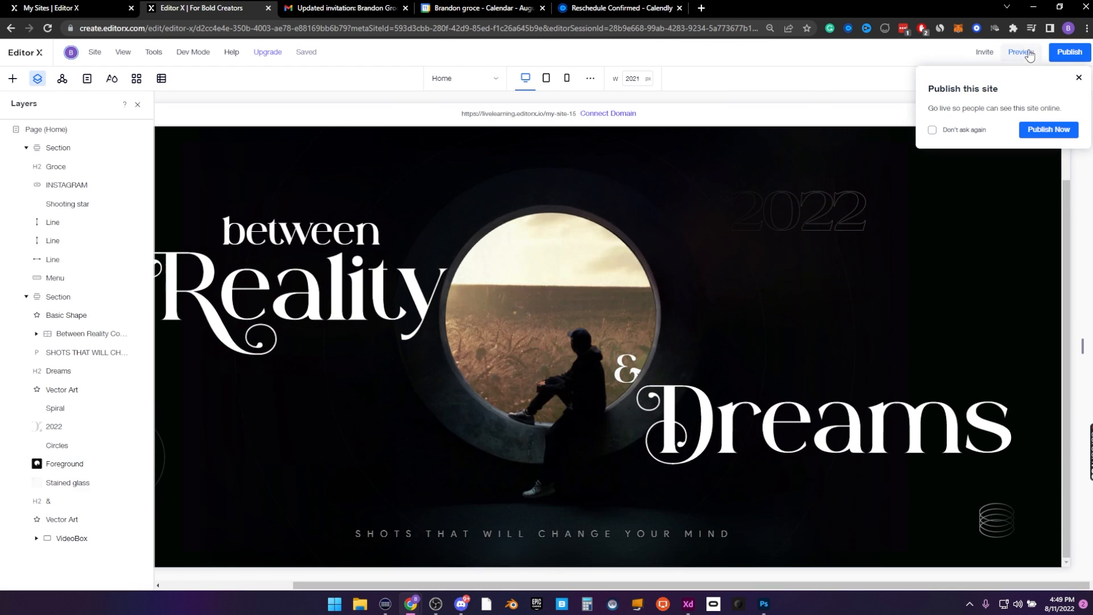
{"action": "left_click", "coordinate": [1078, 77]}
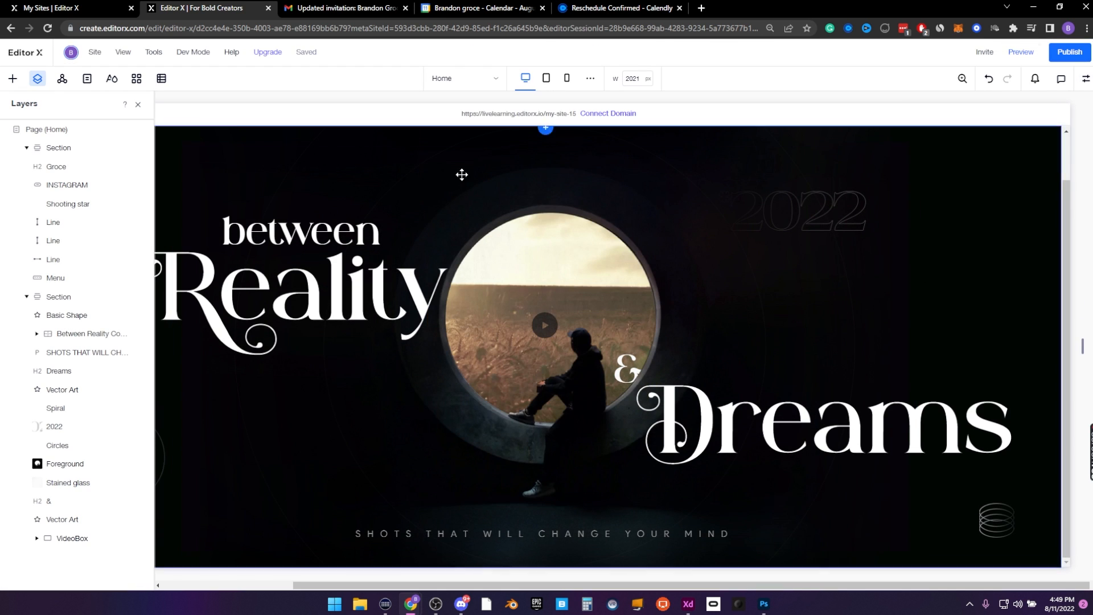
Set the hero section's overflow content to Hide
{"action": "left_click", "coordinate": [137, 106]}
{"action": "left_click", "coordinate": [56, 176]}
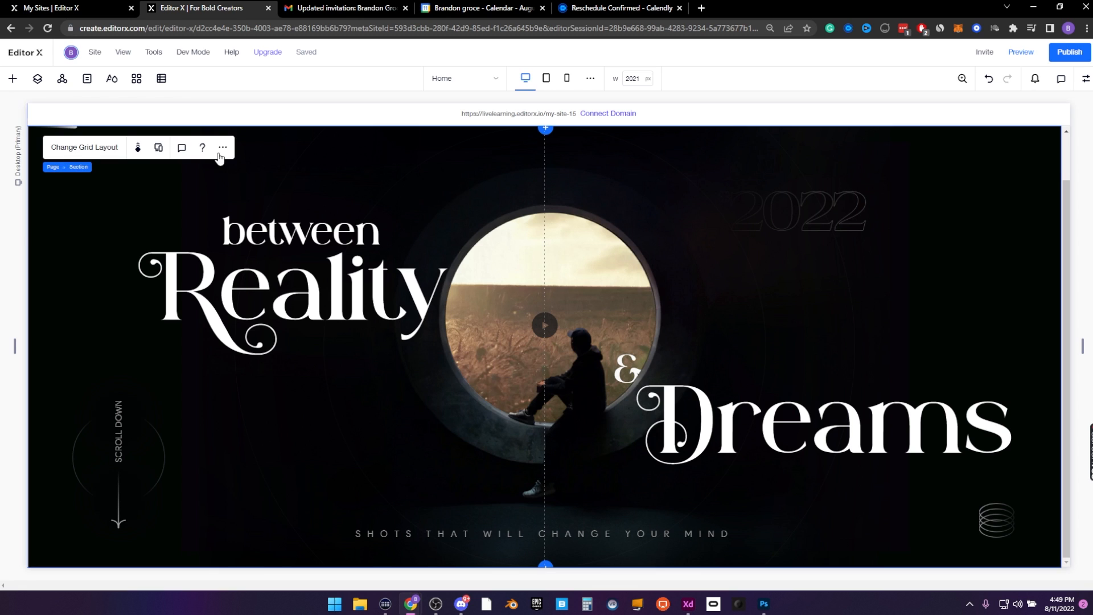
{"action": "left_click", "coordinate": [1086, 78]}
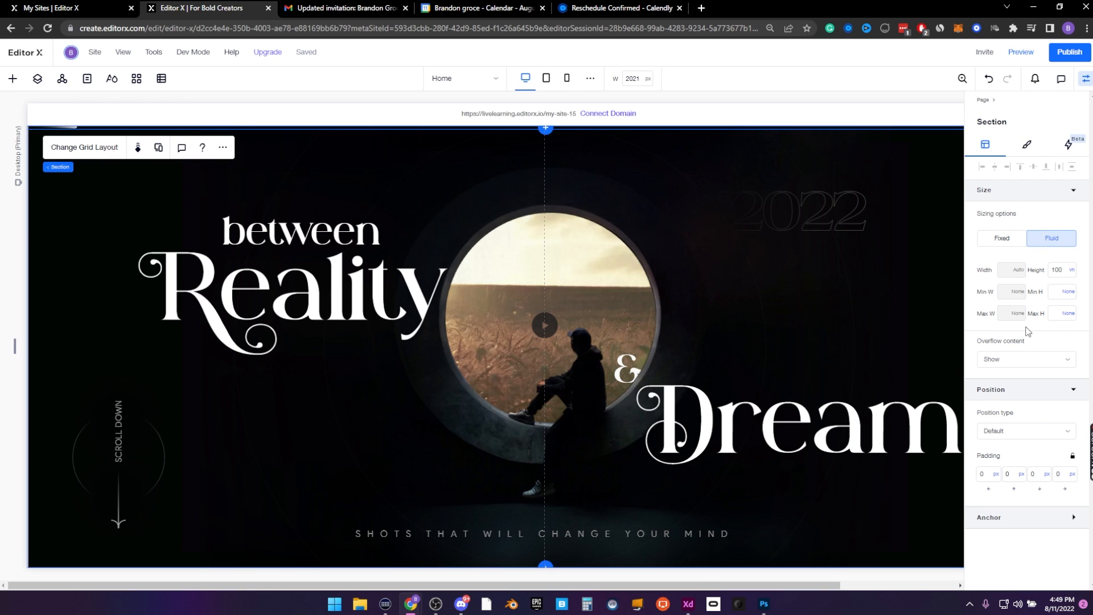
{"action": "left_click", "coordinate": [994, 357]}
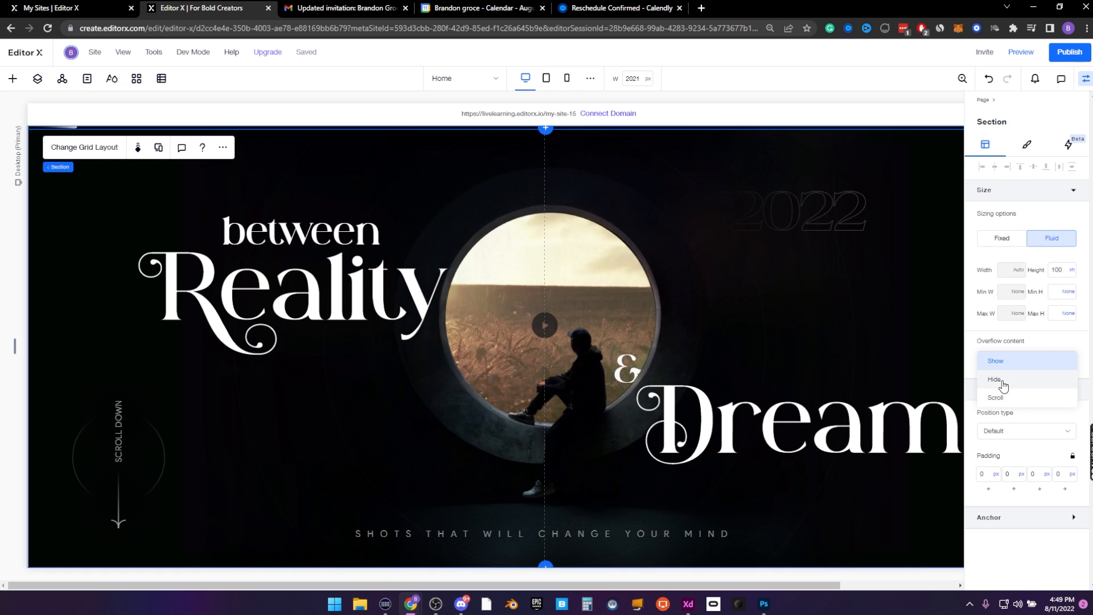
{"action": "left_click", "coordinate": [998, 384]}
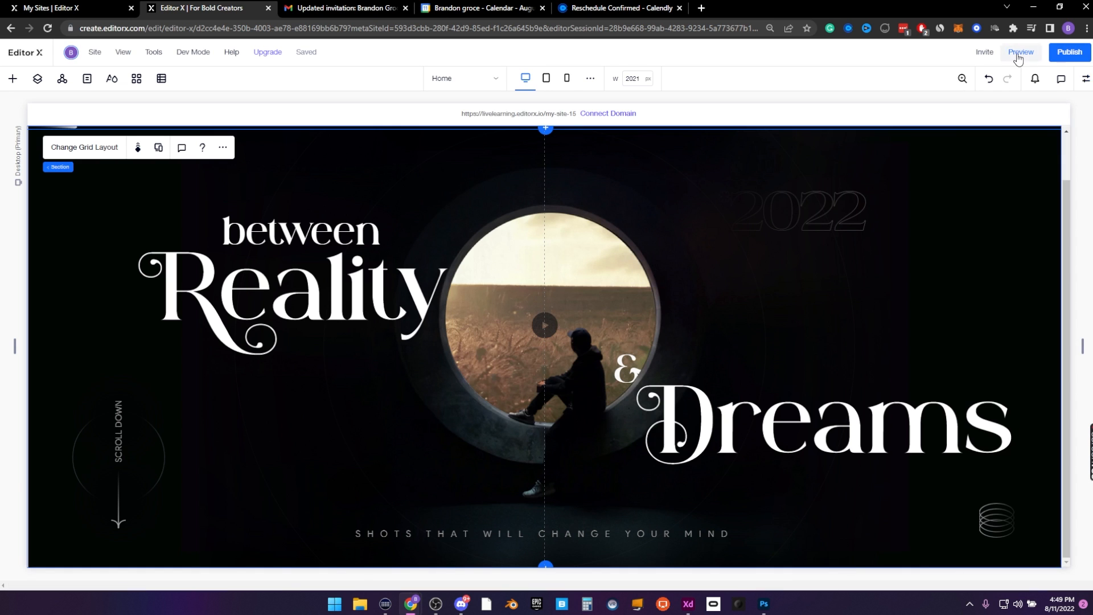
Preview the page to test the hover effect and scrolling, return to the editor and dismiss the publish prompt
{"action": "left_click", "coordinate": [1021, 52]}
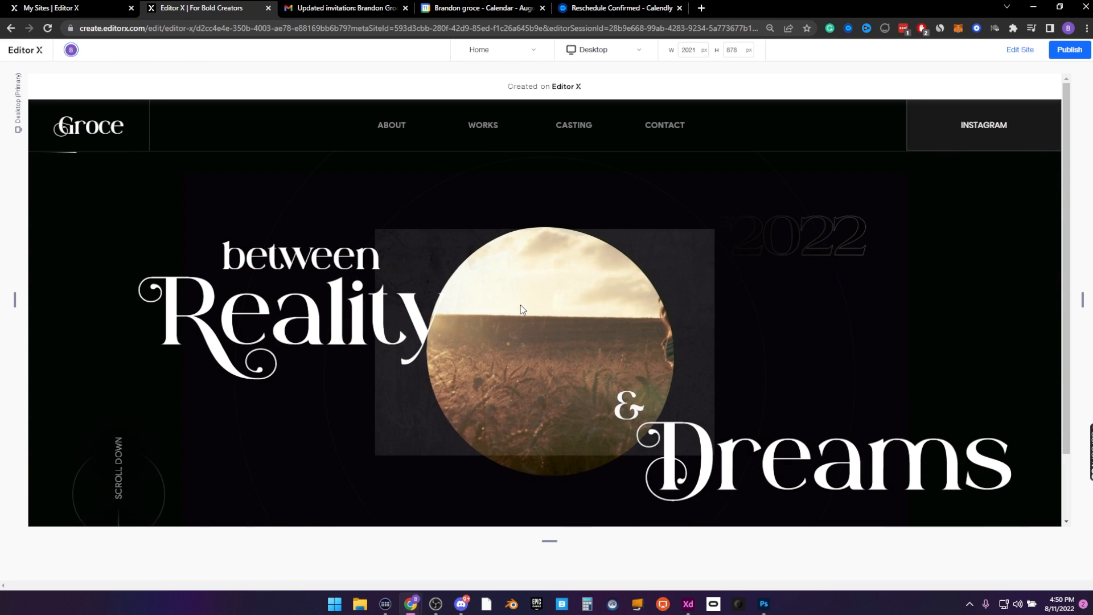
{"action": "scroll", "coordinate": [575, 289], "scroll_direction": "down", "scroll_amount": 2}
{"action": "scroll", "coordinate": [576, 294], "scroll_direction": "up", "scroll_amount": 2}
{"action": "scroll", "coordinate": [578, 291], "scroll_direction": "down", "scroll_amount": 1}
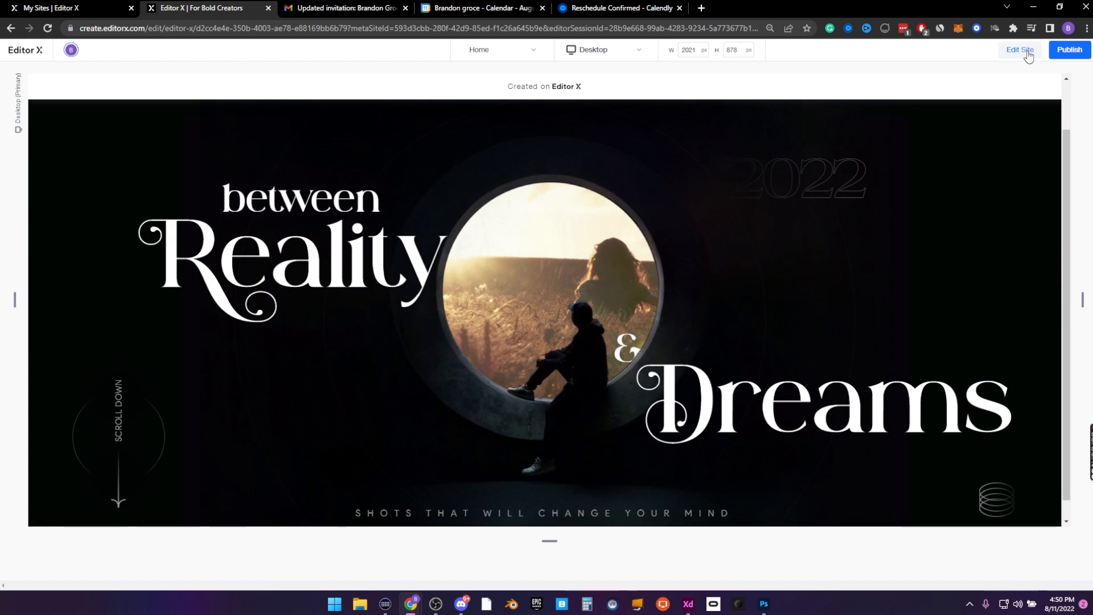
{"action": "left_click", "coordinate": [1020, 49]}
{"action": "left_click", "coordinate": [1078, 78]}
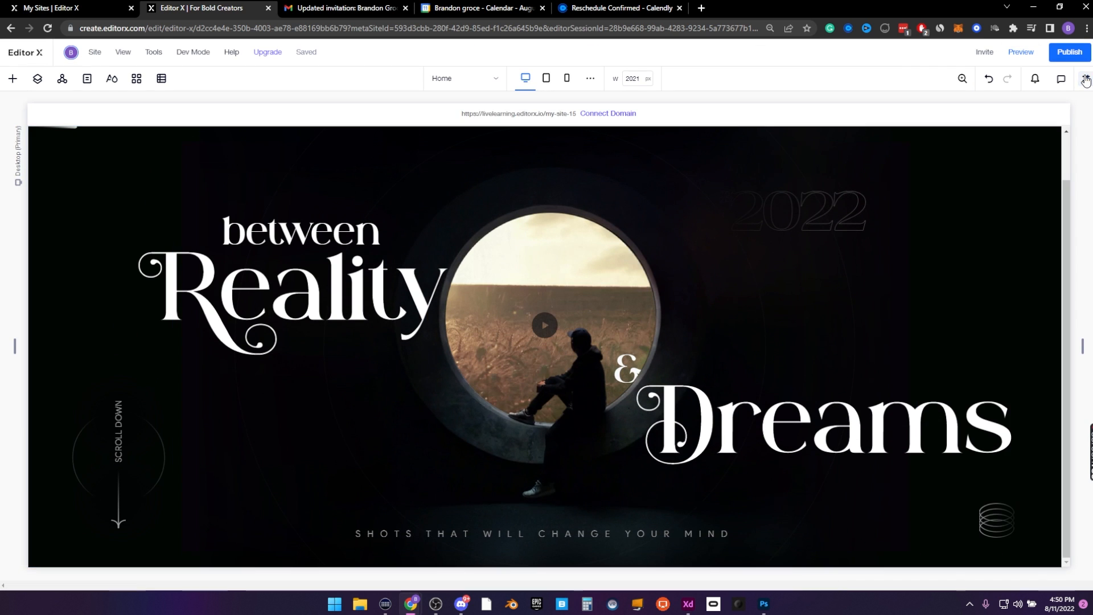
Select the VideoBox and widen it to the hero section's right edge
{"action": "left_click", "coordinate": [12, 78]}
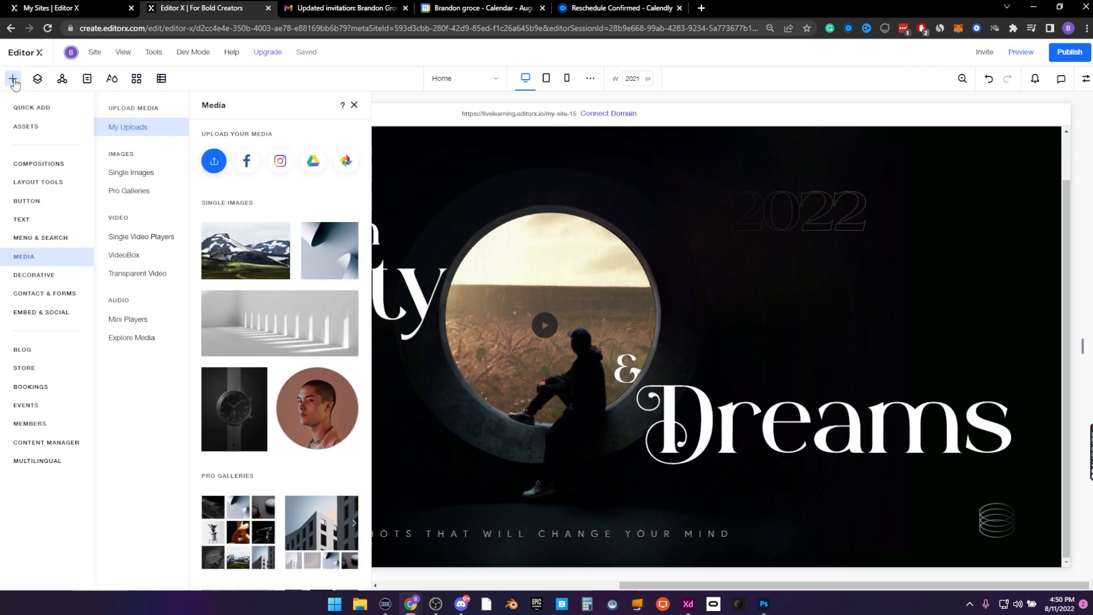
{"action": "left_click", "coordinate": [37, 78]}
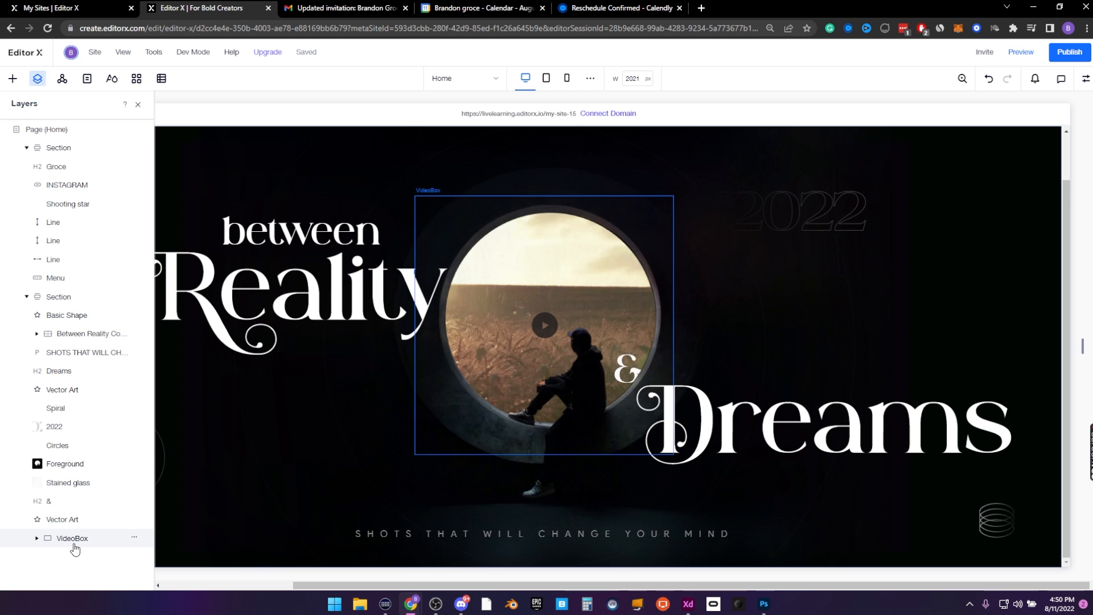
{"action": "left_click", "coordinate": [72, 539]}
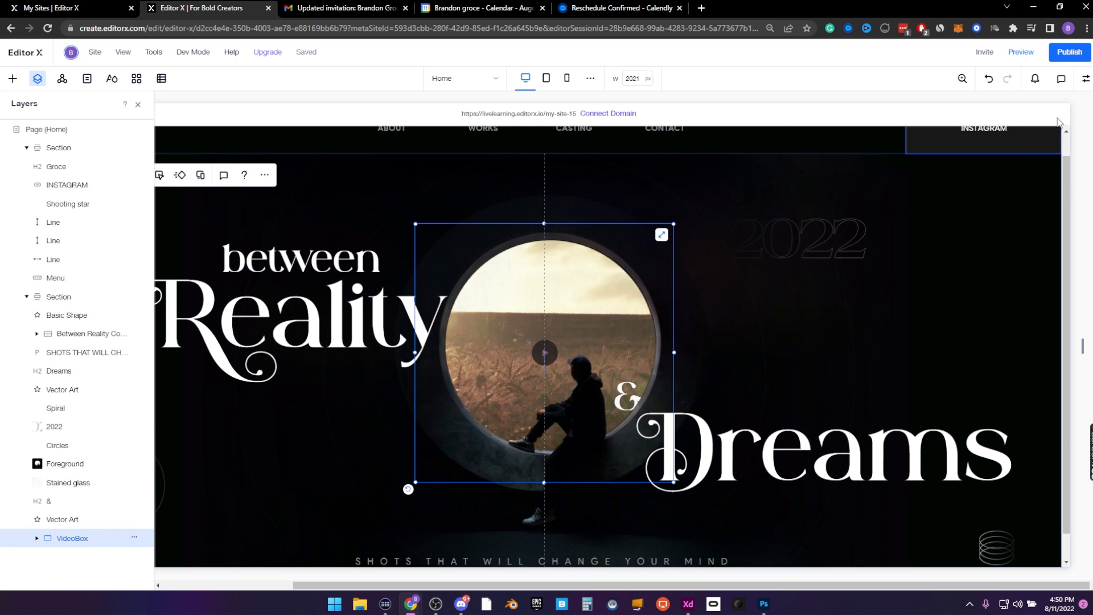
{"action": "left_click", "coordinate": [1085, 83]}
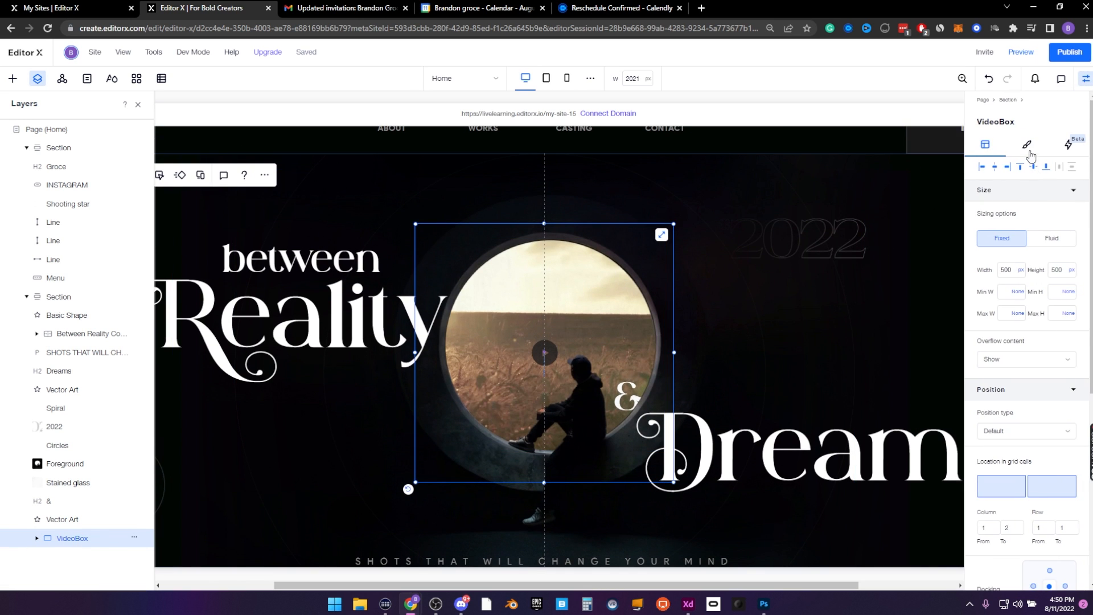
{"action": "left_click", "coordinate": [1028, 149]}
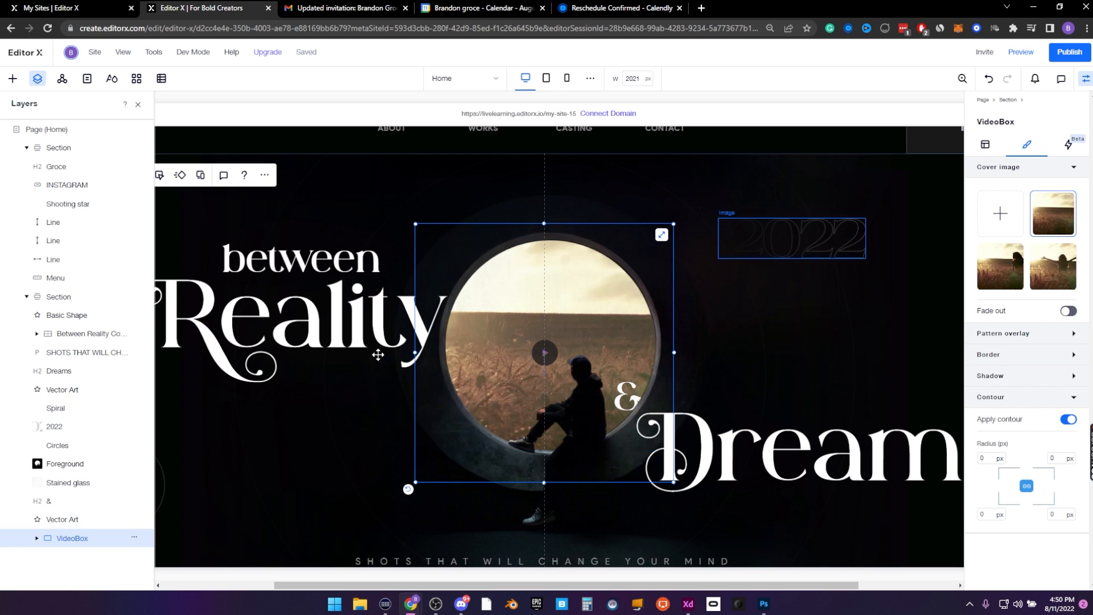
{"action": "left_click", "coordinate": [1085, 79]}
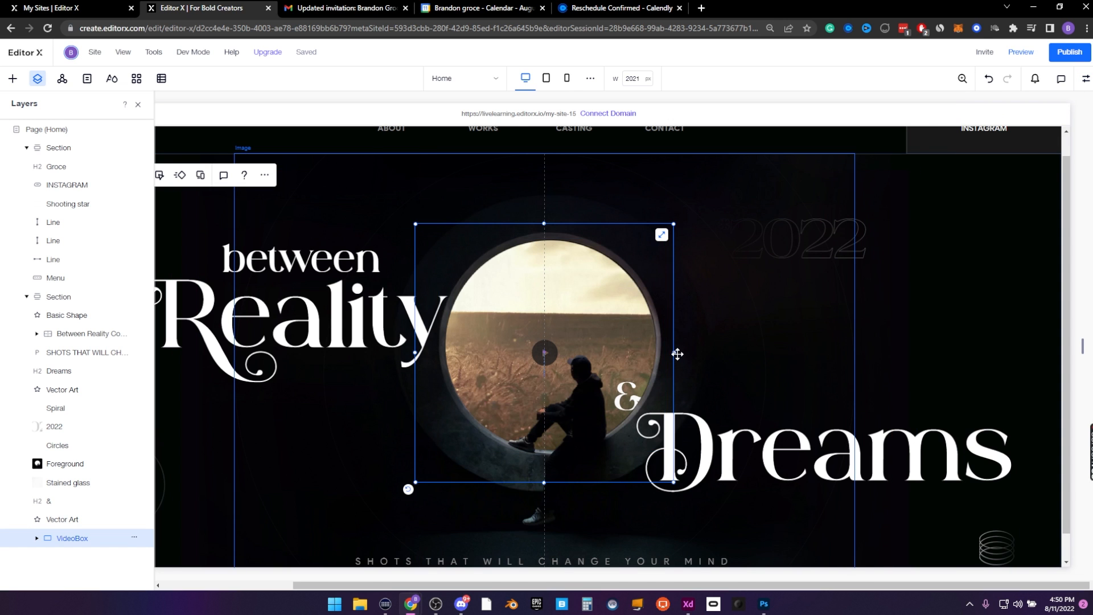
{"action": "left_click_drag", "start_coordinate": [674, 353], "coordinate": [1058, 325]}
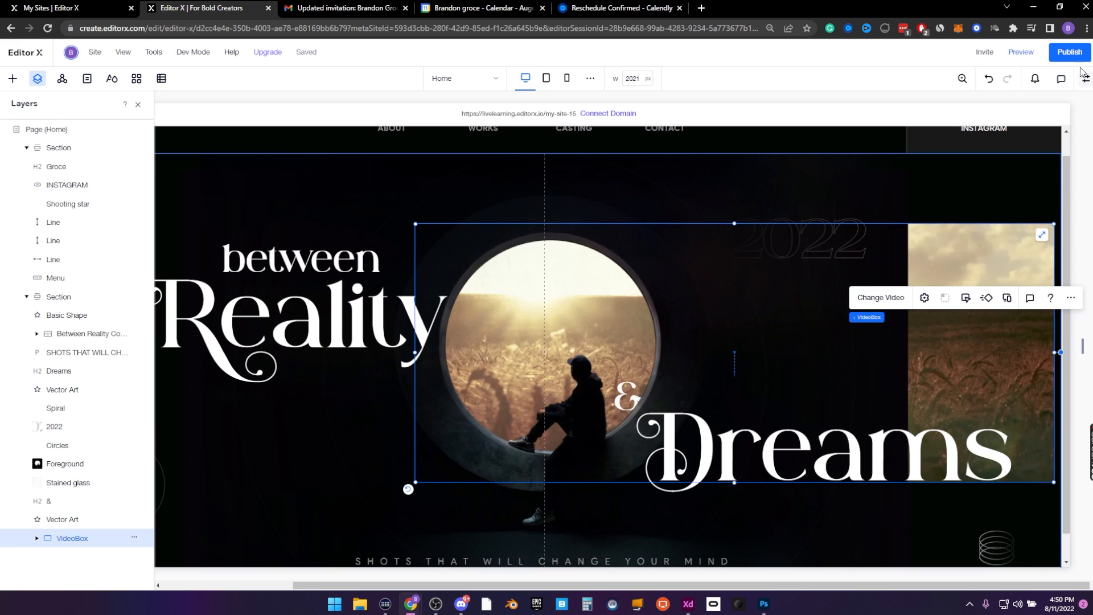
Set the VideoBox's width and height to 100%
{"action": "left_click", "coordinate": [1085, 79]}
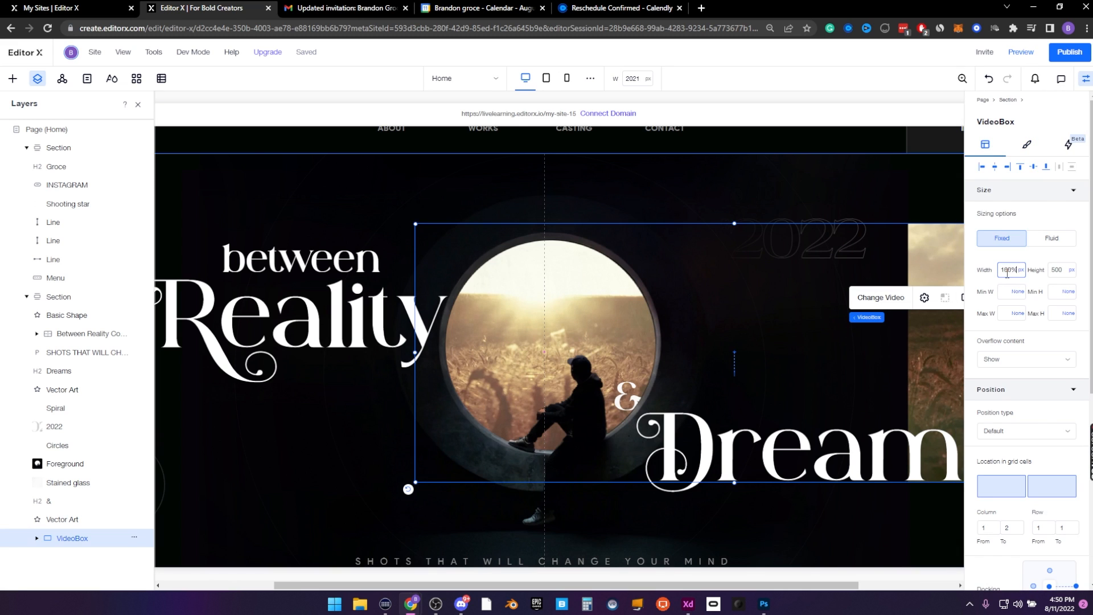
{"action": "key", "text": "Return"}
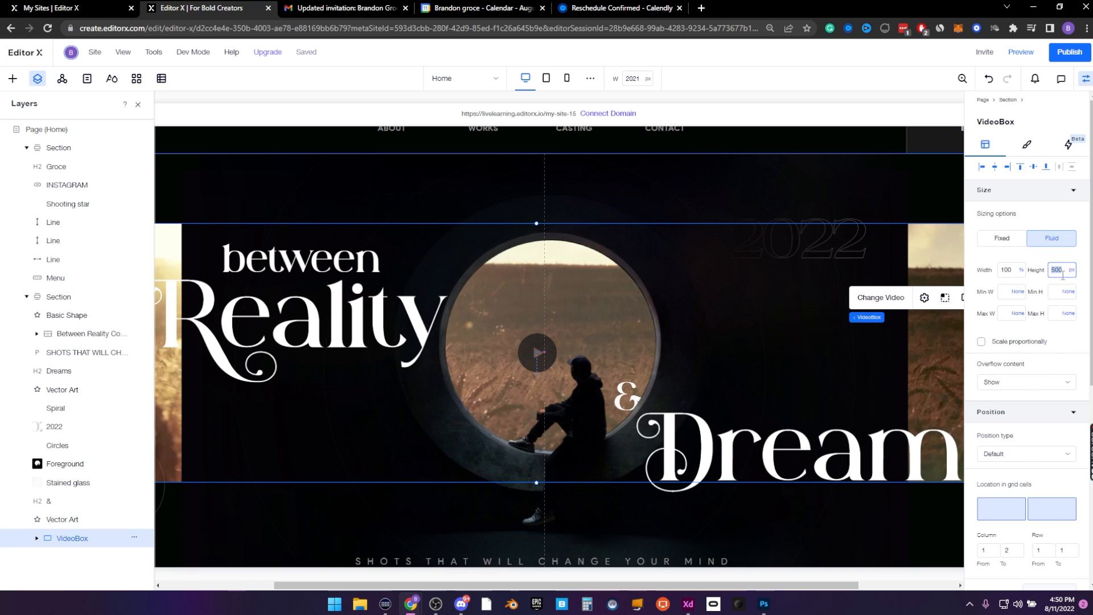
{"action": "key", "text": "Return"}
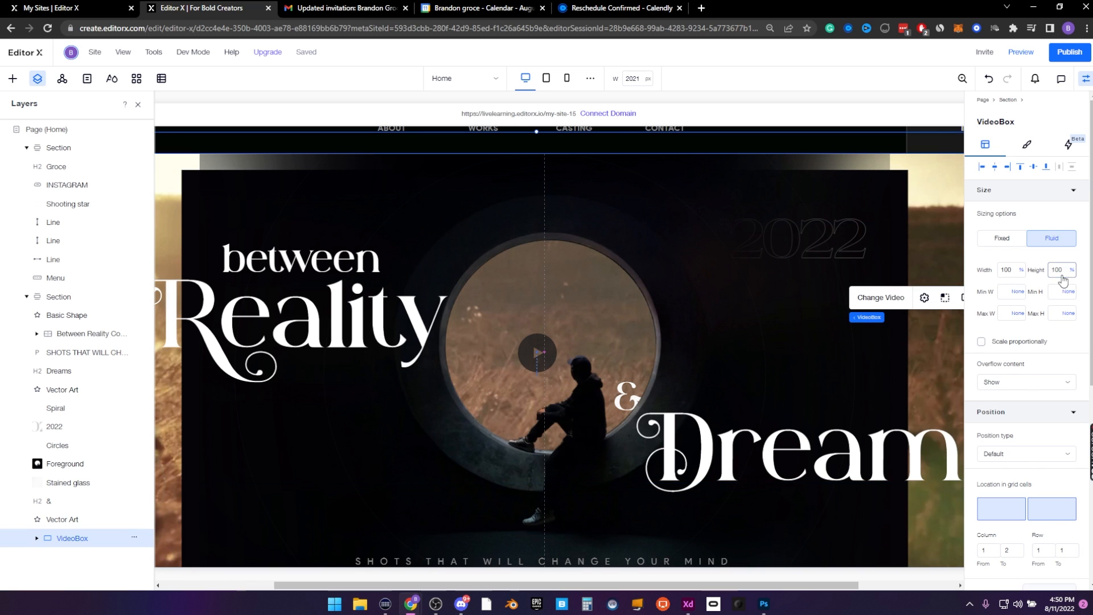
{"action": "left_click", "coordinate": [1085, 79]}
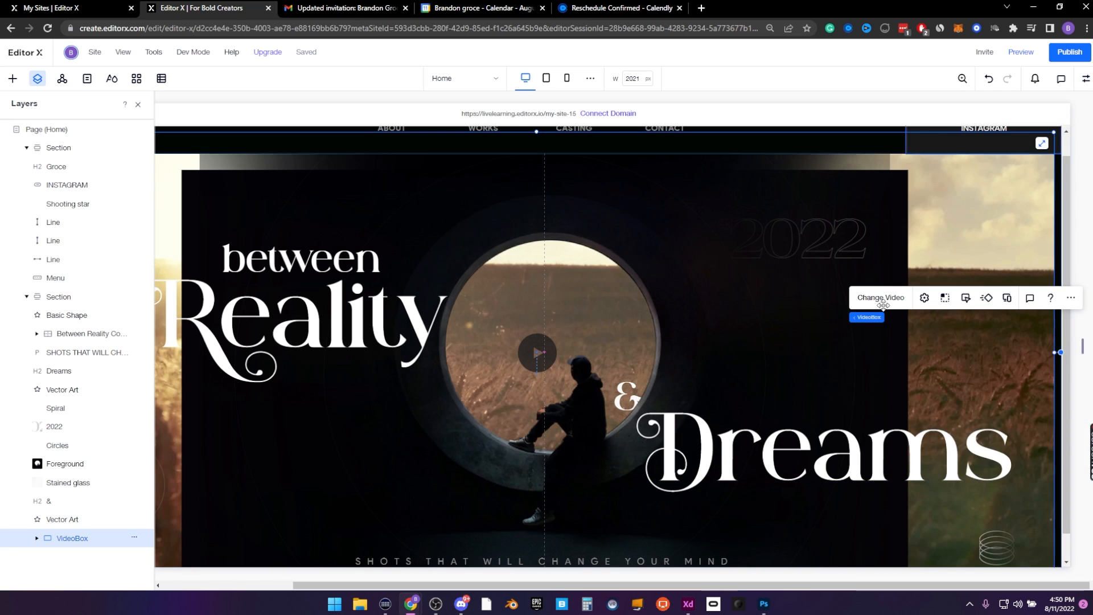
{"action": "left_click", "coordinate": [946, 298]}
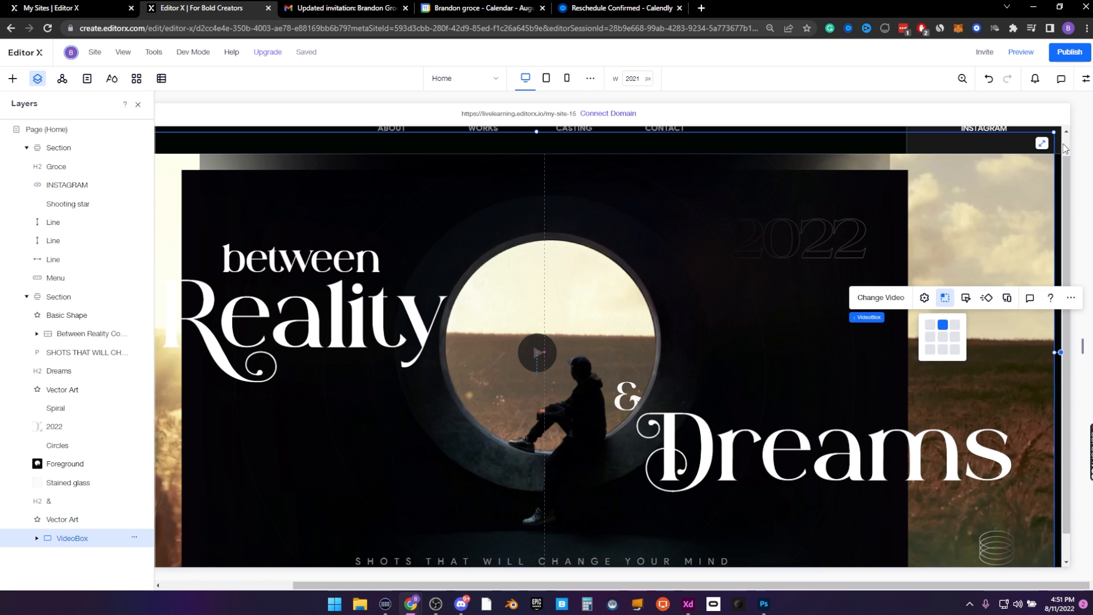
Resize the Vector Art mask to about 73.1% width, with its upper edge on the hero section's top border
{"action": "left_click", "coordinate": [138, 105]}
{"action": "left_click", "coordinate": [187, 181]}
{"action": "scroll", "coordinate": [47, 383], "scroll_direction": "down", "scroll_amount": 1}
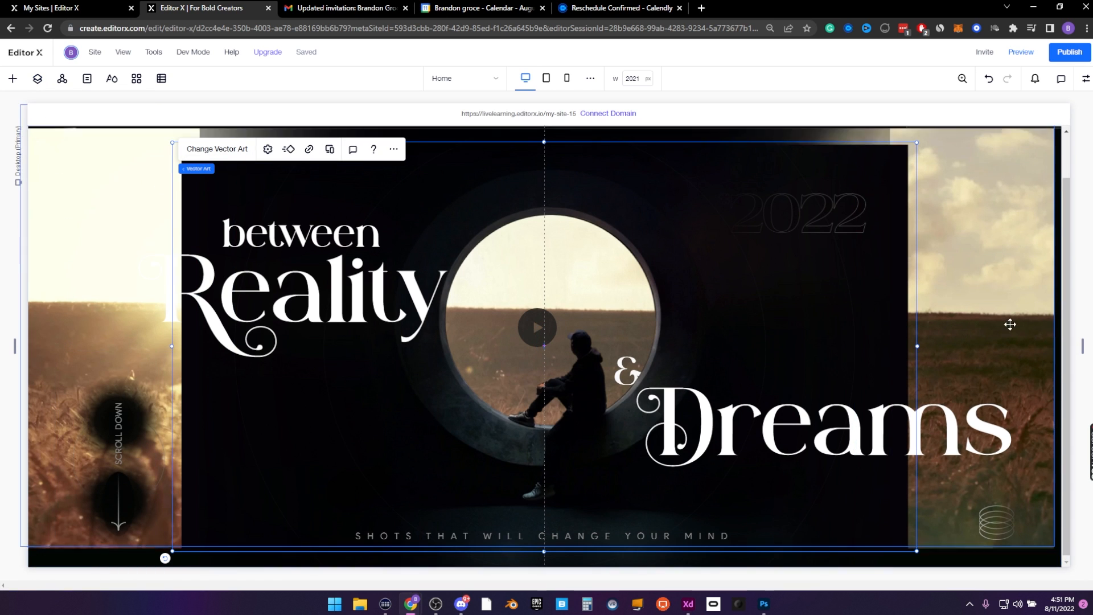
{"action": "scroll", "coordinate": [1010, 324], "scroll_direction": "up", "scroll_amount": 1}
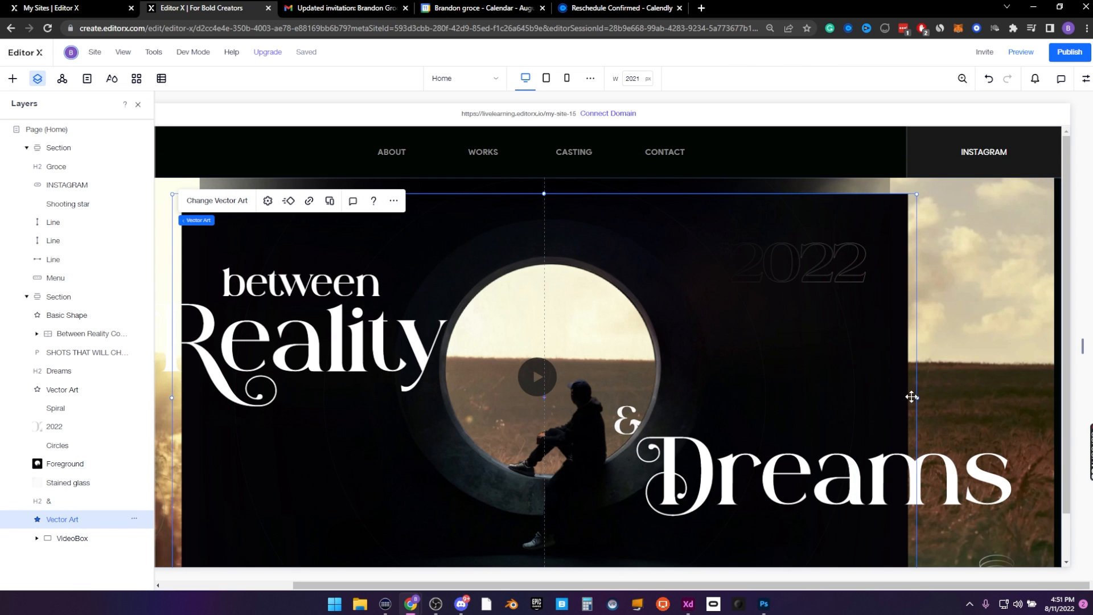
{"action": "left_click_drag", "start_coordinate": [917, 398], "coordinate": [898, 372]}
{"action": "left_click_drag", "start_coordinate": [901, 195], "coordinate": [931, 177]}
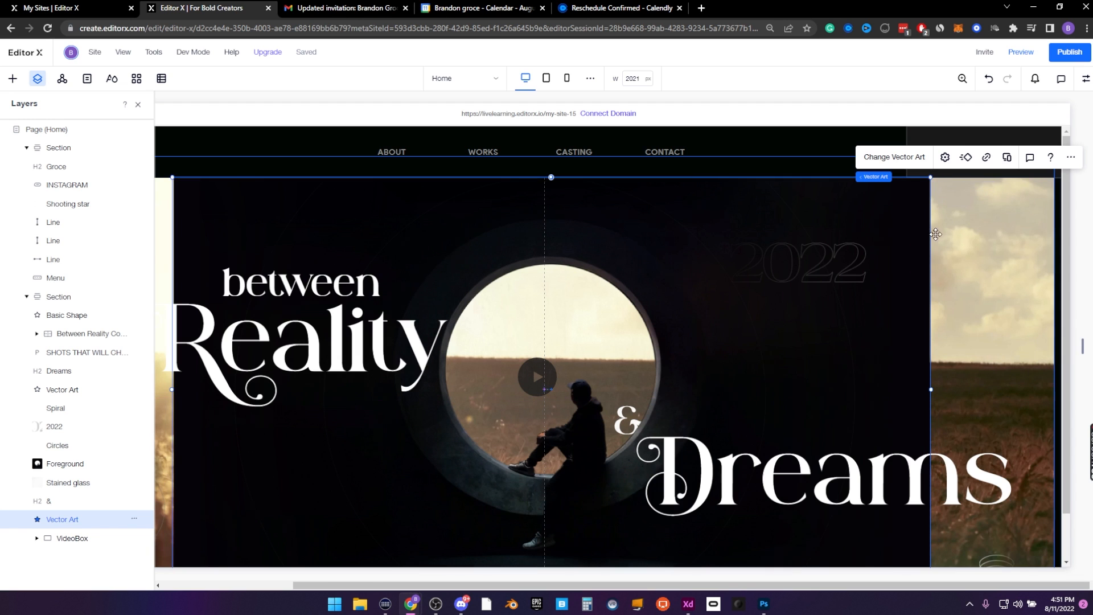
{"action": "left_click", "coordinate": [137, 102]}
{"action": "mouse_move", "coordinate": [171, 389]}
{"action": "left_mouse_down"}
{"action": "mouse_move", "coordinate": [80, 383]}
{"action": "mouse_move", "coordinate": [173, 378]}
{"action": "left_mouse_up"}
{"action": "left_click", "coordinate": [1086, 78]}
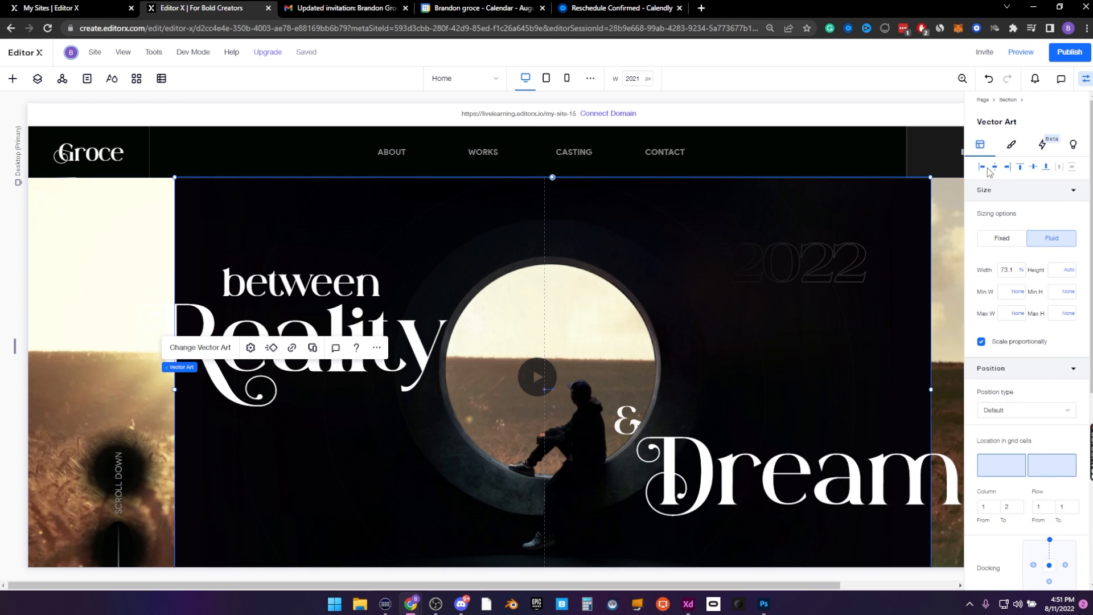
{"action": "left_click", "coordinate": [1086, 78]}
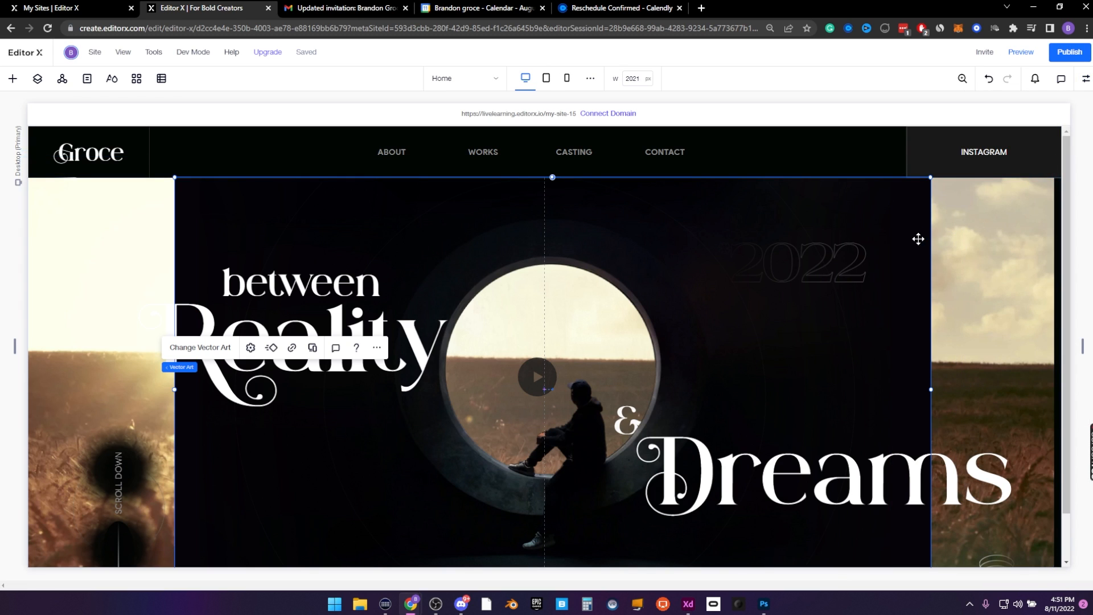
Add a basic shape at the hero section's left side and change it to a Rectangle
{"action": "left_click", "coordinate": [888, 232]}
{"action": "left_click", "coordinate": [12, 79]}
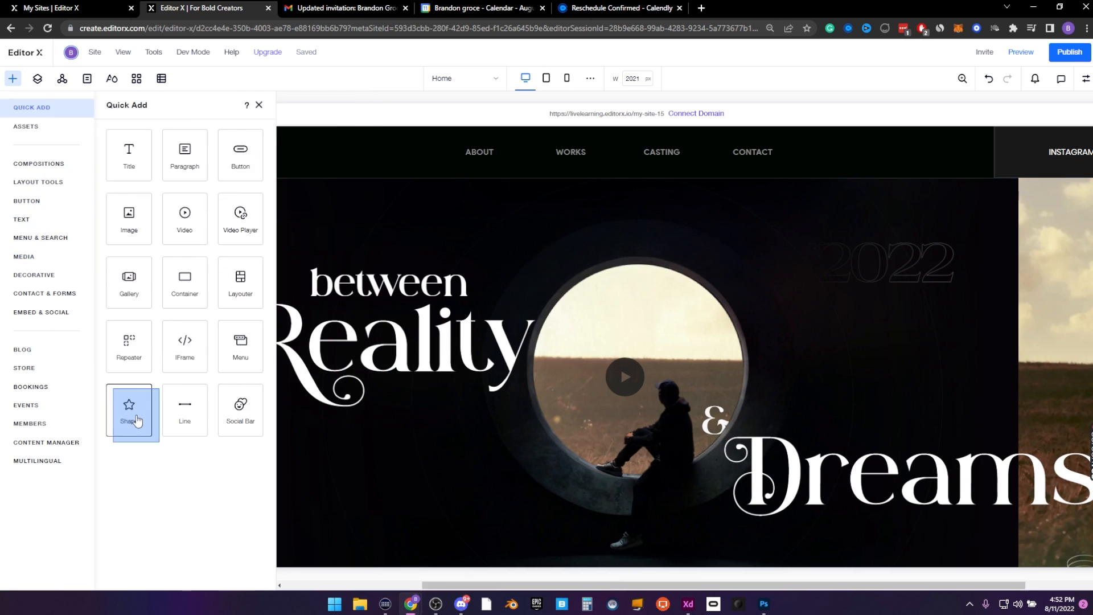
{"action": "left_click", "coordinate": [136, 420]}
{"action": "left_click_drag", "start_coordinate": [501, 322], "coordinate": [110, 314]}
{"action": "left_click", "coordinate": [155, 237]}
{"action": "left_click", "coordinate": [102, 236]}
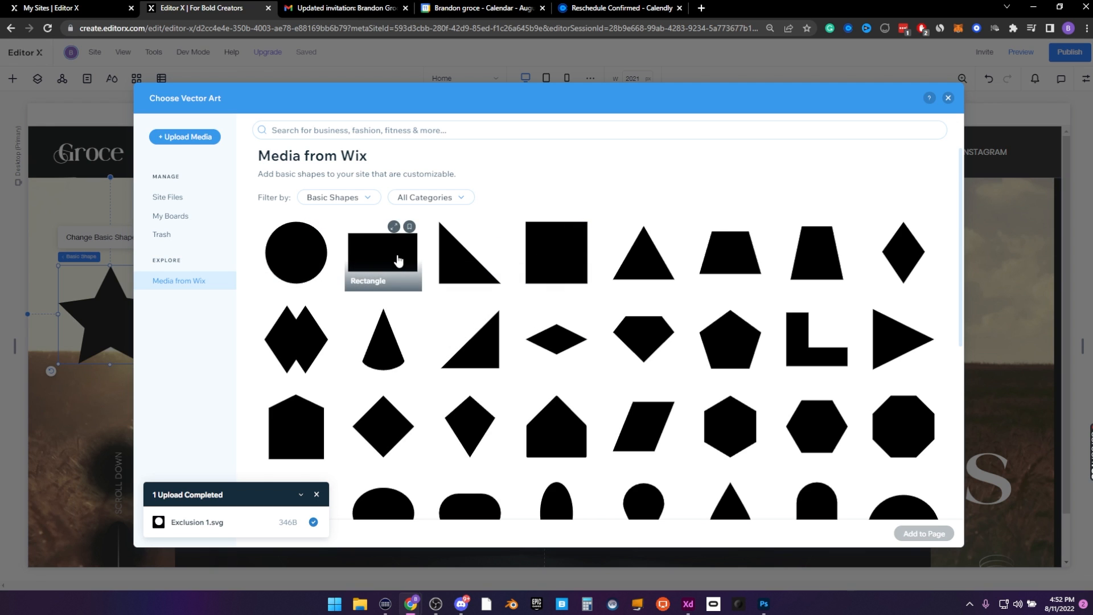
{"action": "left_click", "coordinate": [382, 251]}
{"action": "left_click", "coordinate": [922, 533]}
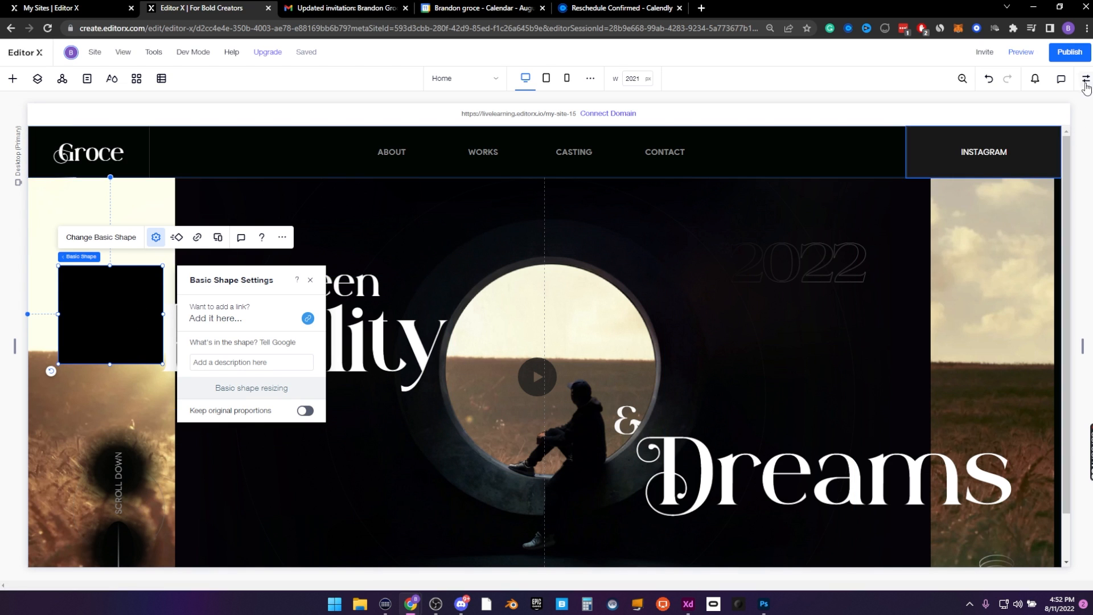
Set the new rectangle's width to 80%
{"action": "left_click", "coordinate": [1086, 80]}
{"action": "left_click", "coordinate": [1010, 270]}
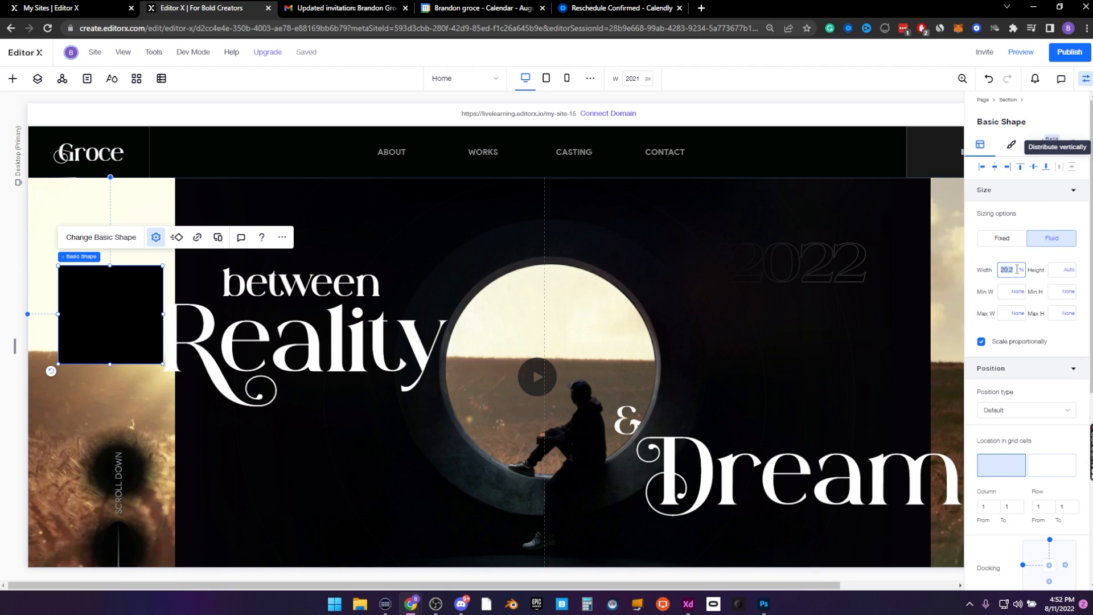
{"action": "type", "text": "50"}
{"action": "key", "text": "Return"}
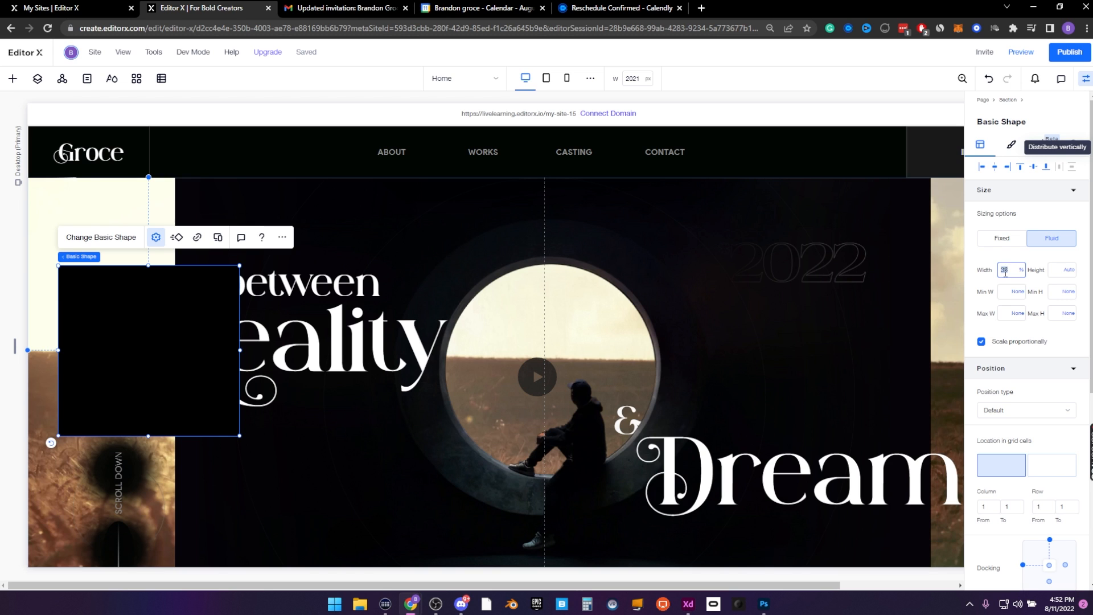
{"action": "key", "text": "Return"}
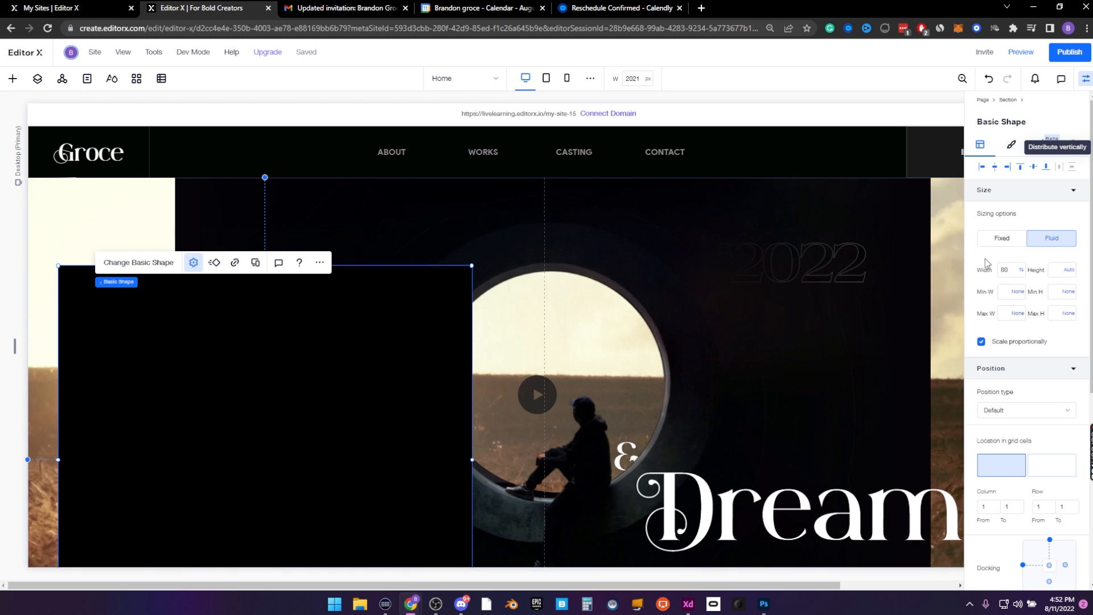
Align the rectangle with the section's top and left edges and set its height to 100%
{"action": "left_click", "coordinate": [1023, 171]}
{"action": "scroll", "coordinate": [1005, 358], "scroll_direction": "down", "scroll_amount": 4}
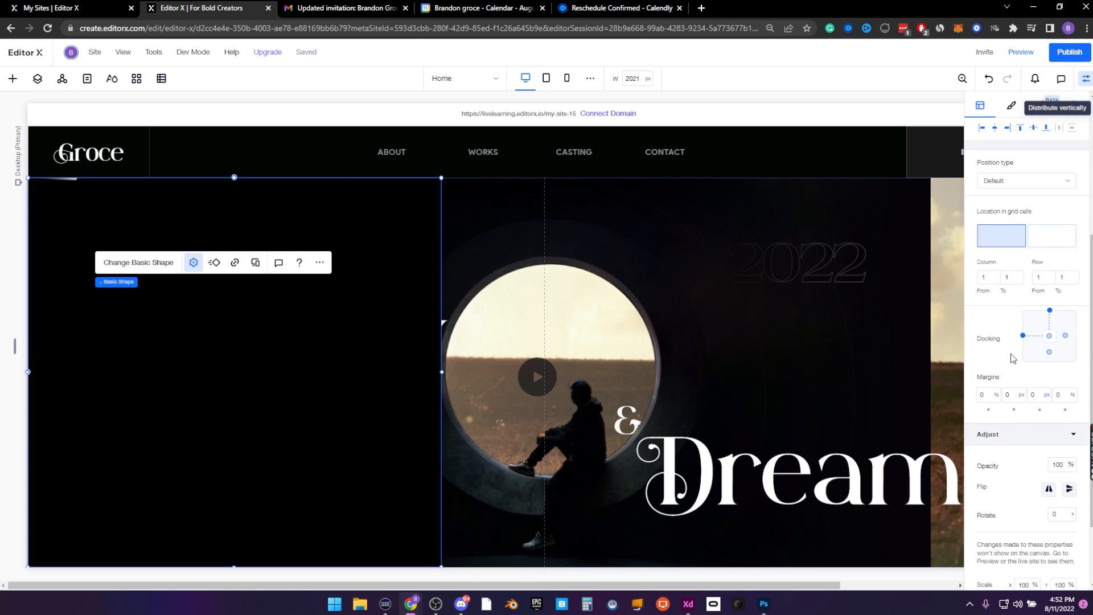
{"action": "scroll", "coordinate": [1003, 284], "scroll_direction": "up", "scroll_amount": 4}
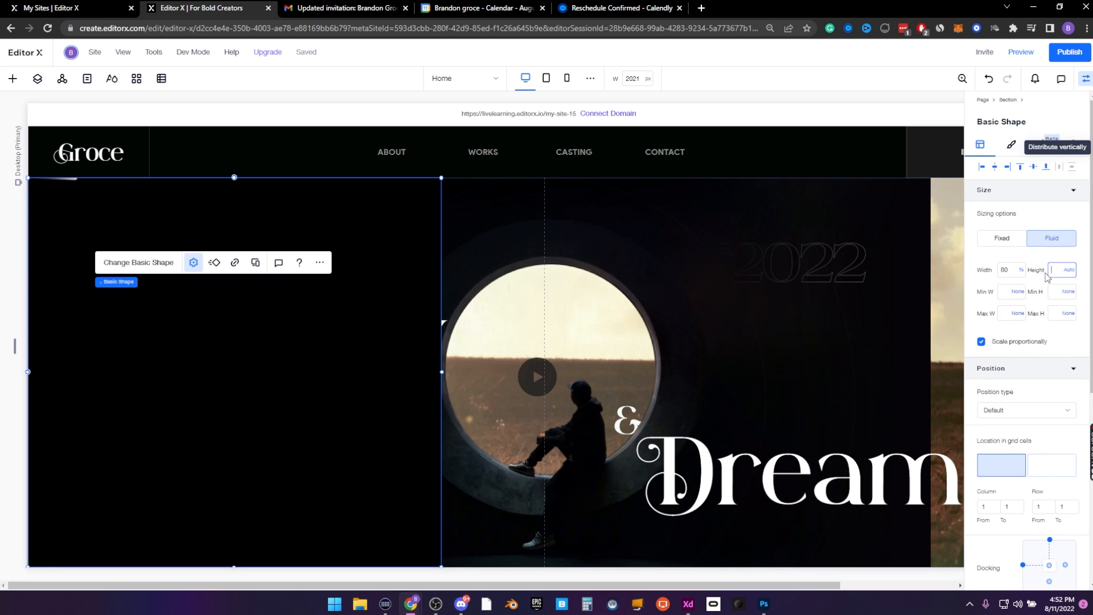
{"action": "key", "text": "Return"}
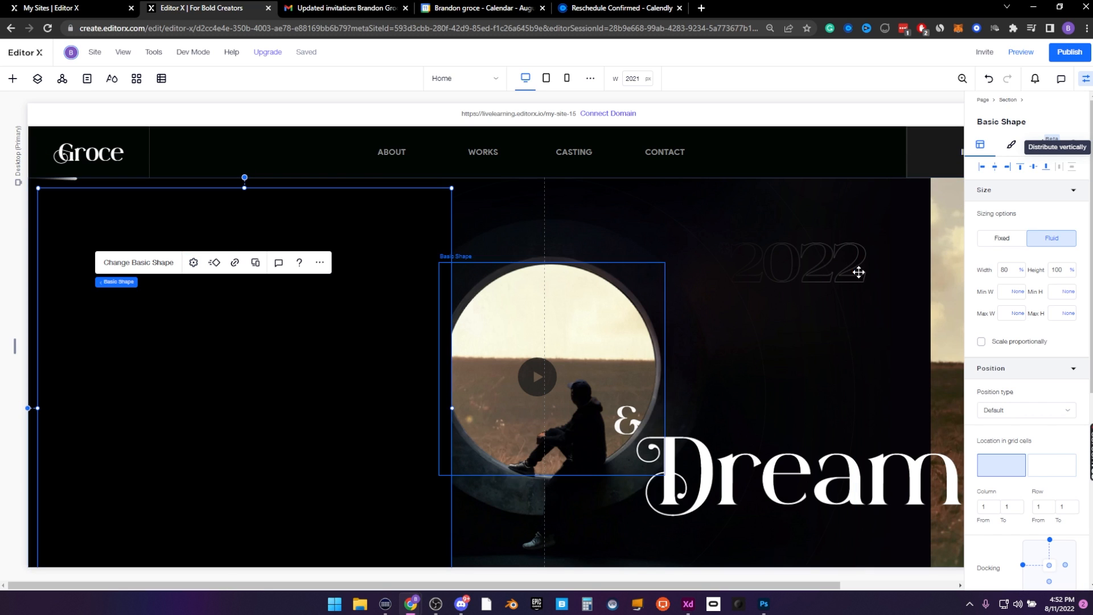
Place a duplicate of the rectangle in the second column, aligned top and right, with its width set to 75%
{"action": "left_click", "coordinate": [1044, 467]}
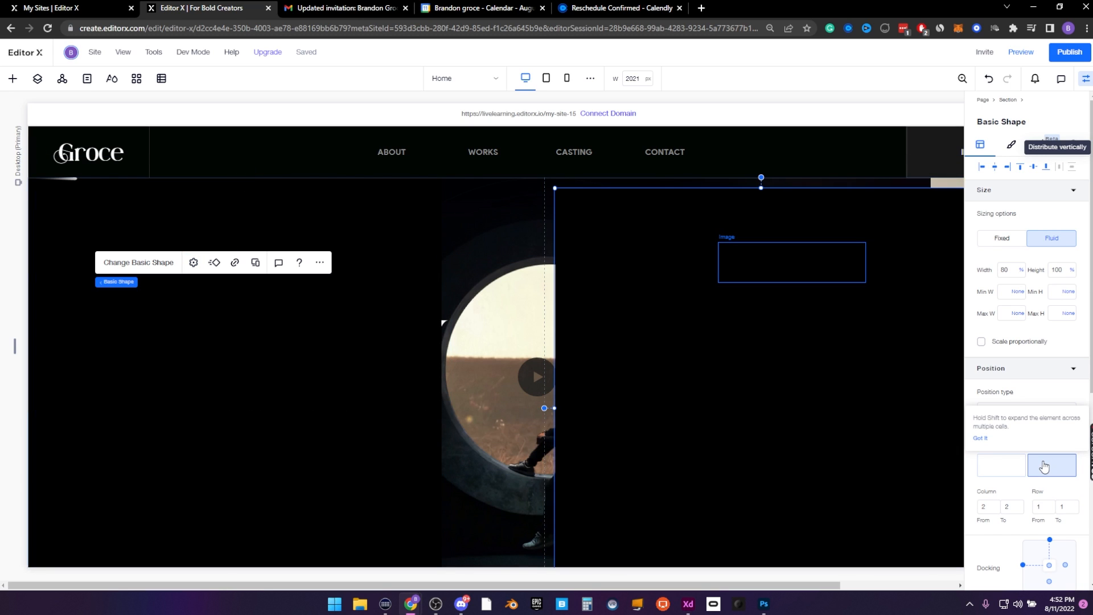
{"action": "left_click", "coordinate": [1021, 168]}
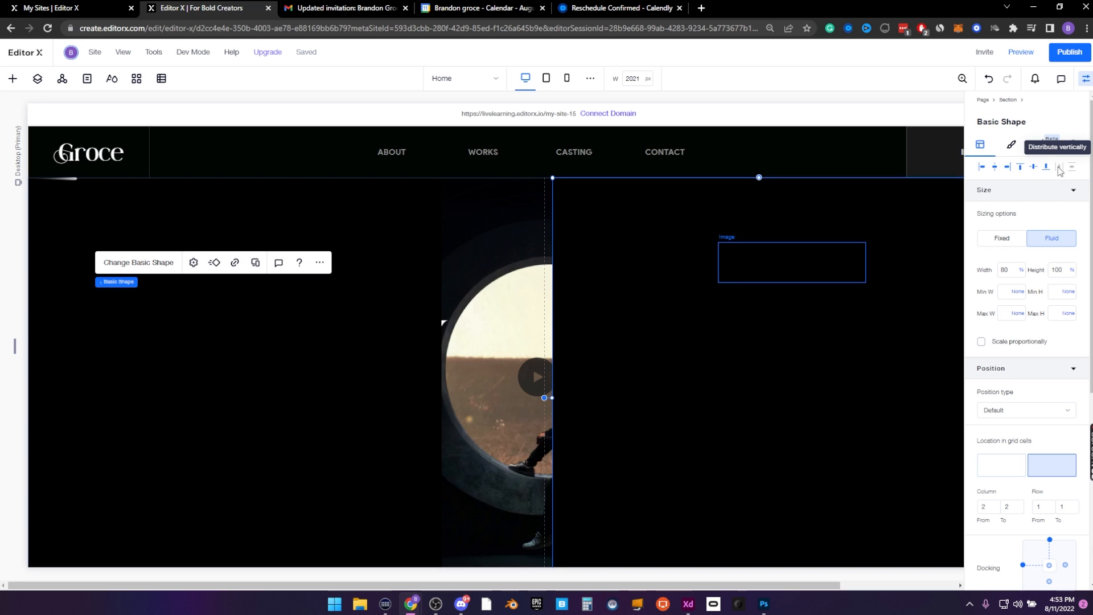
{"action": "left_click", "coordinate": [1008, 167]}
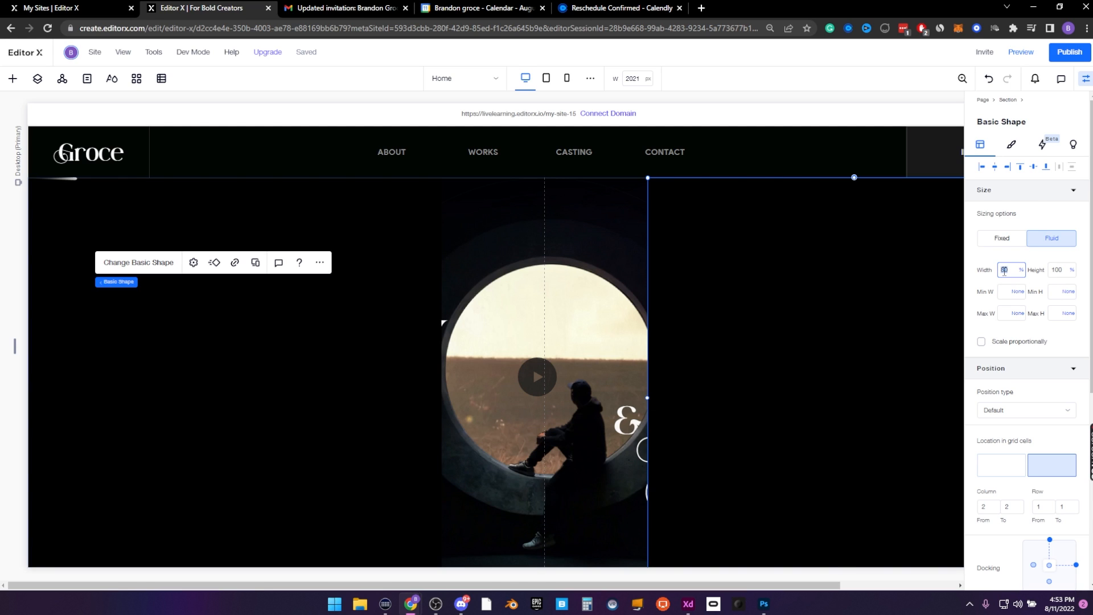
{"action": "key", "text": "Return"}
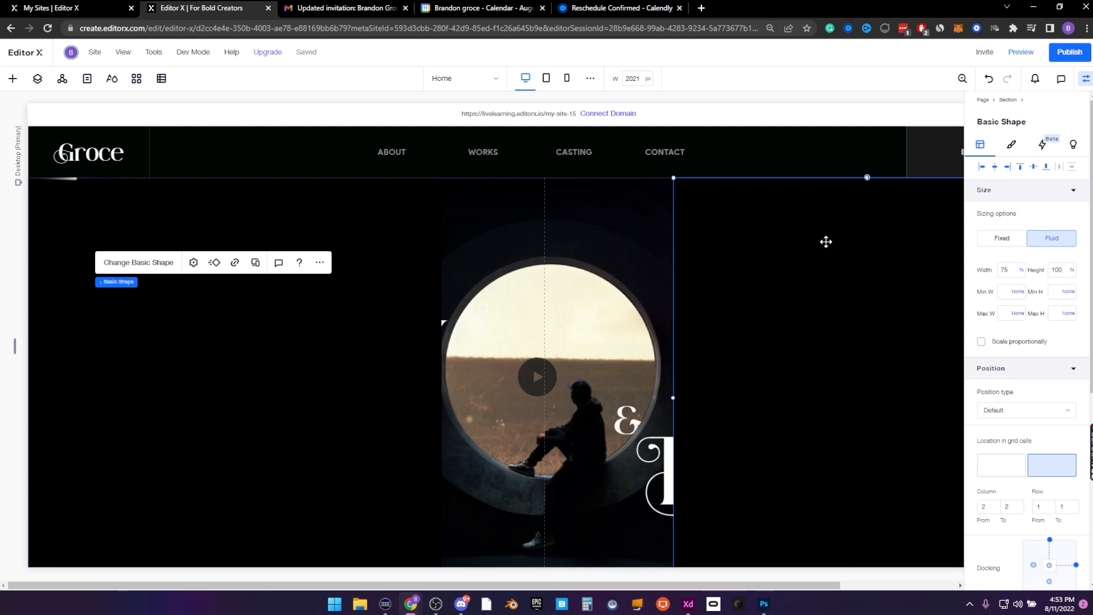
Set the width of the rectangle in the first column to 75%
{"action": "left_click", "coordinate": [364, 387]}
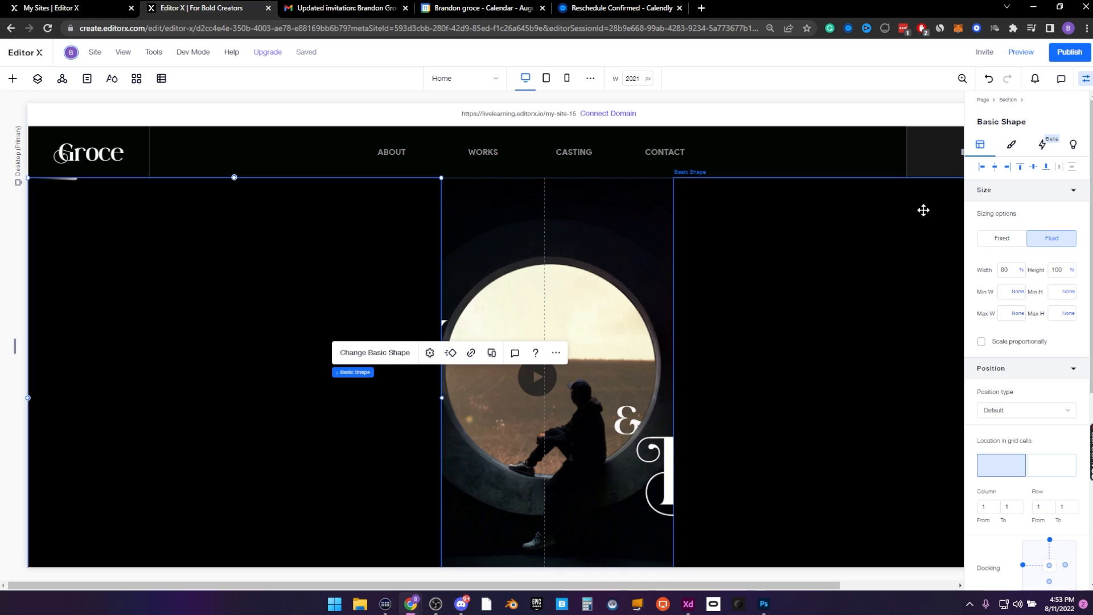
{"action": "left_click", "coordinate": [1009, 270]}
{"action": "type", "text": "75"}
{"action": "key", "text": "Return"}
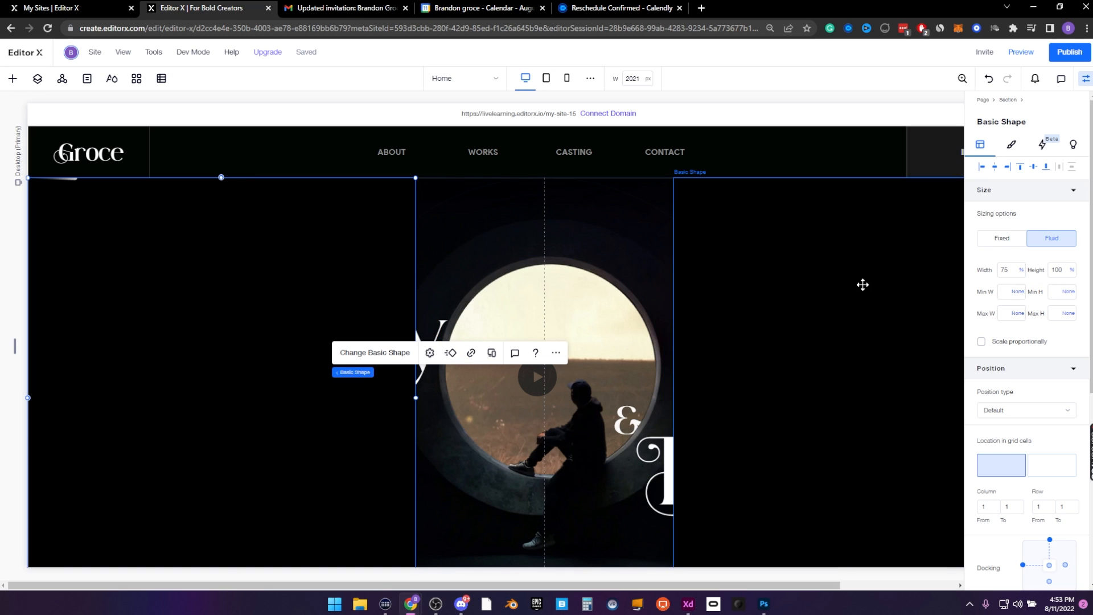
Place both black rectangles in a container and move it between the Vector Art and the VideoBox in the layer order
{"action": "left_click", "coordinate": [862, 285]}
{"action": "left_click", "coordinate": [327, 273]}
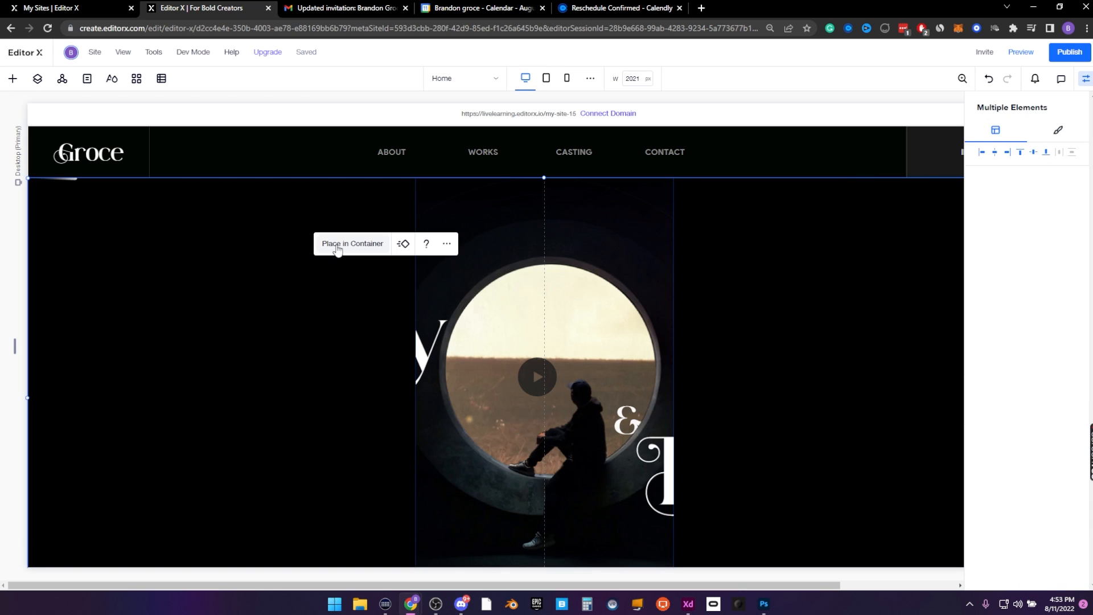
{"action": "left_click", "coordinate": [337, 246]}
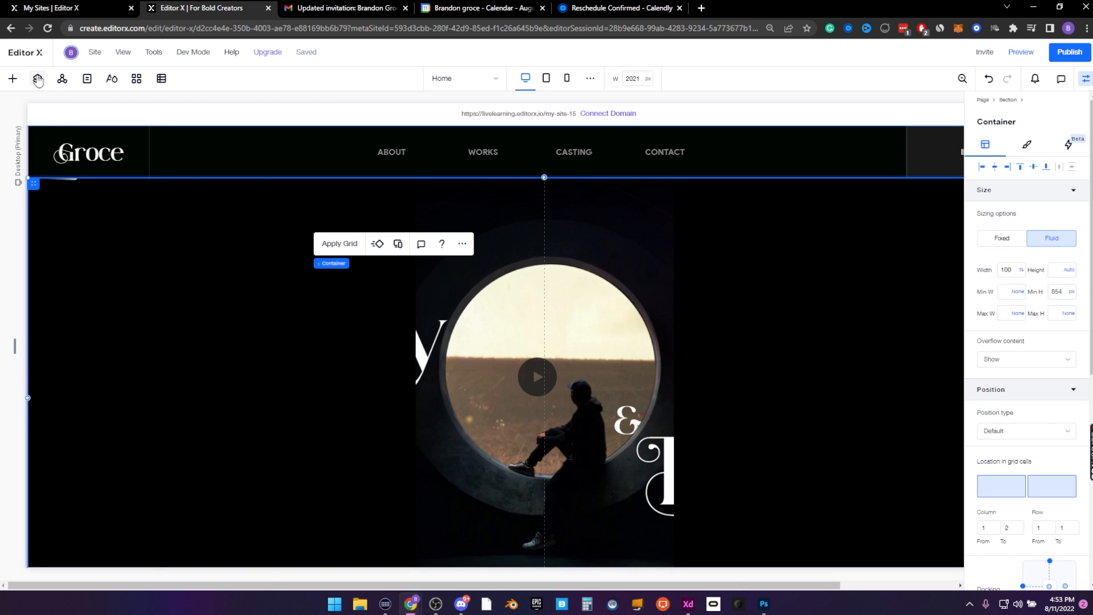
{"action": "left_click", "coordinate": [38, 80]}
{"action": "left_click_drag", "start_coordinate": [52, 320], "coordinate": [61, 542]}
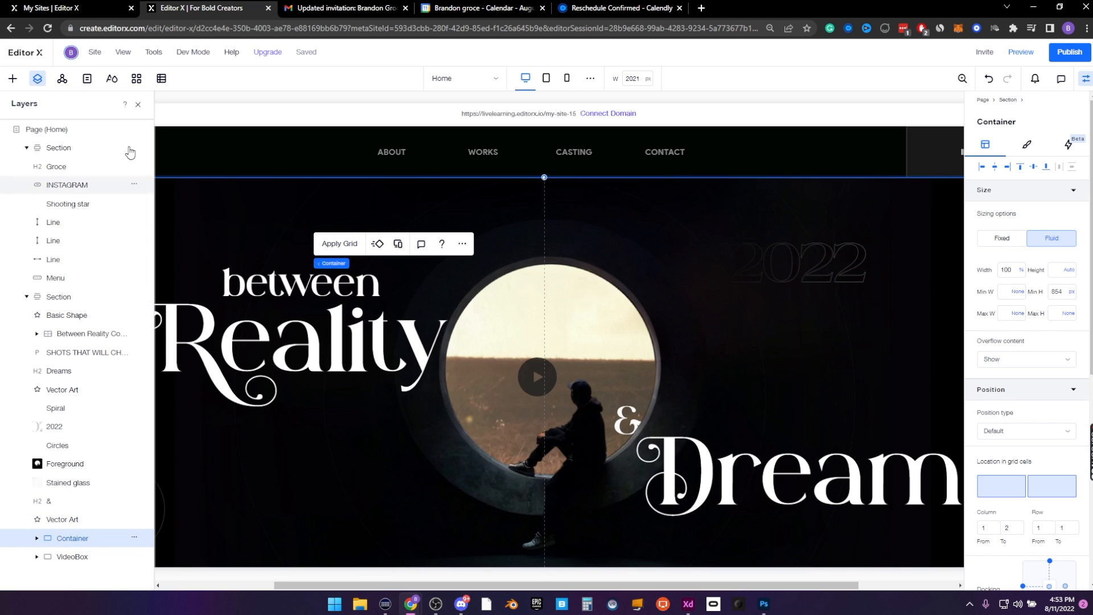
Stop displaying the Vector Art layer that sits directly above the container of black rectangles
{"action": "left_click", "coordinate": [138, 105]}
{"action": "left_click", "coordinate": [12, 78]}
{"action": "left_click", "coordinate": [38, 81]}
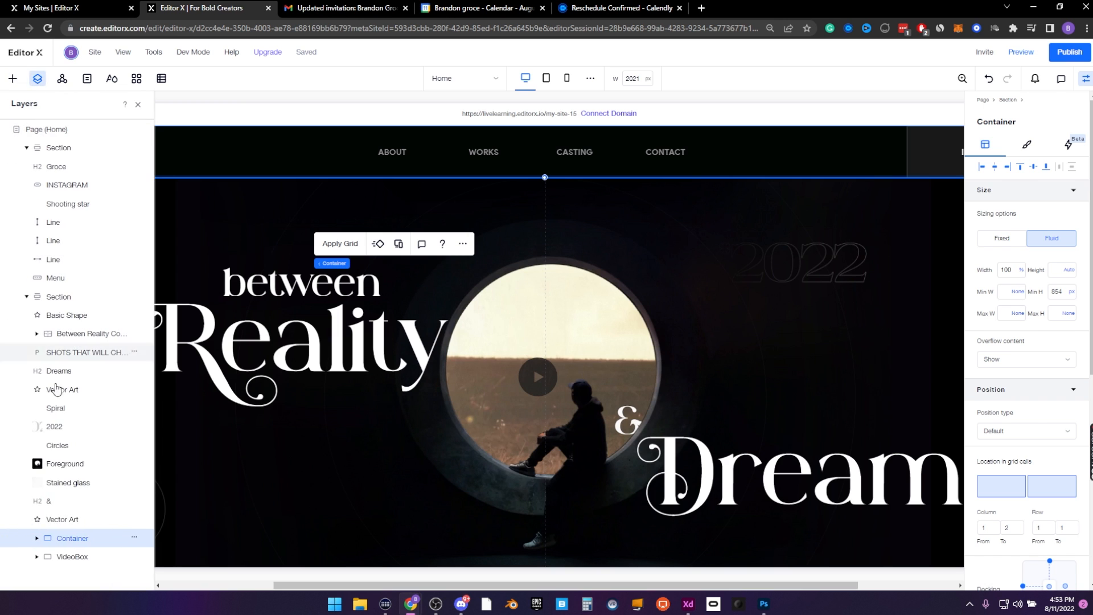
{"action": "left_click", "coordinate": [135, 522]}
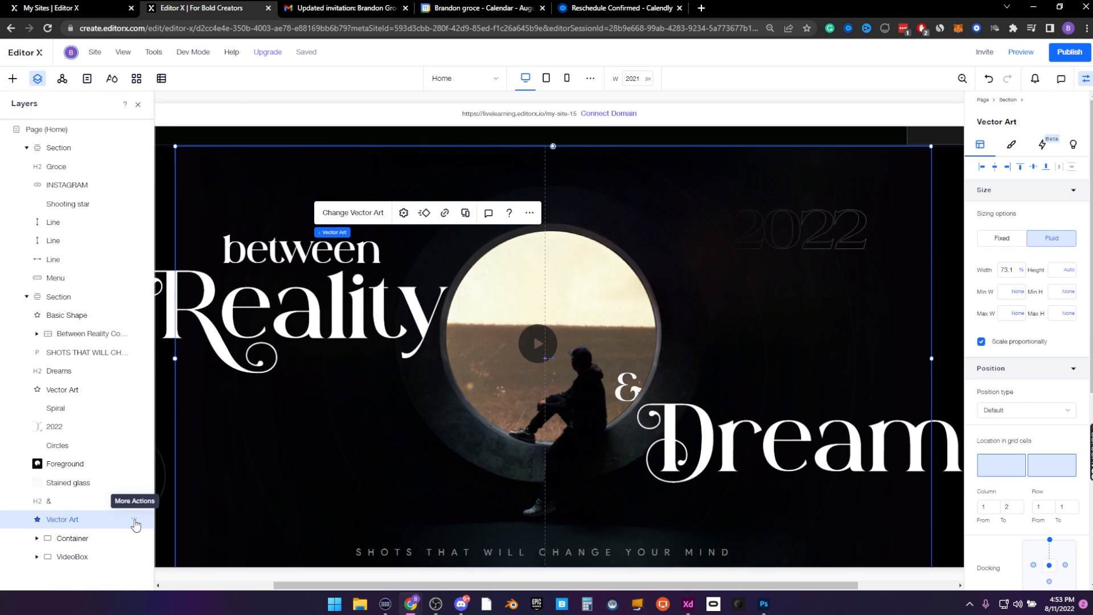
{"action": "left_click", "coordinate": [134, 519]}
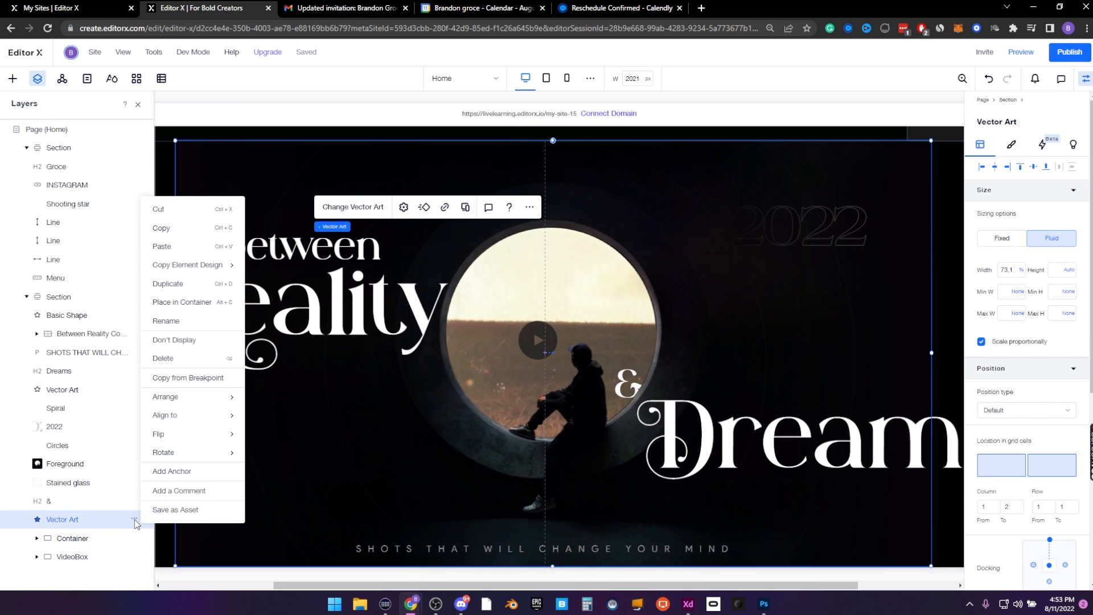
{"action": "left_click", "coordinate": [182, 341]}
{"action": "left_click", "coordinate": [138, 105]}
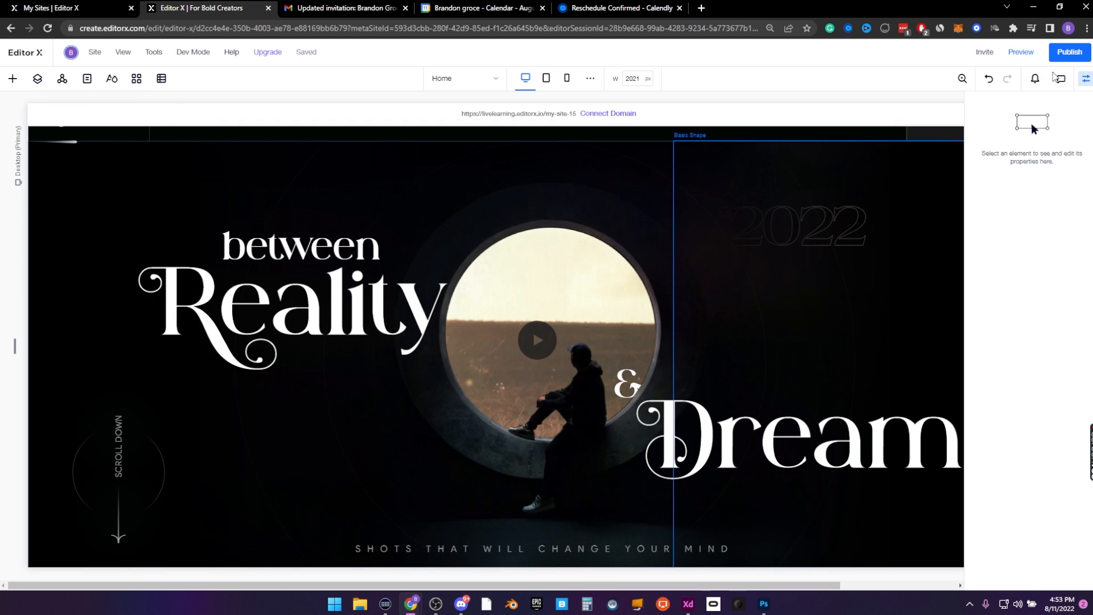
Preview the page to check how the hover reveal and the black rectangles behave around the circular window, and return to editing
{"action": "left_click", "coordinate": [1085, 79]}
{"action": "scroll", "coordinate": [857, 356], "scroll_direction": "up", "scroll_amount": 2}
{"action": "scroll", "coordinate": [856, 357], "scroll_direction": "down", "scroll_amount": 2}
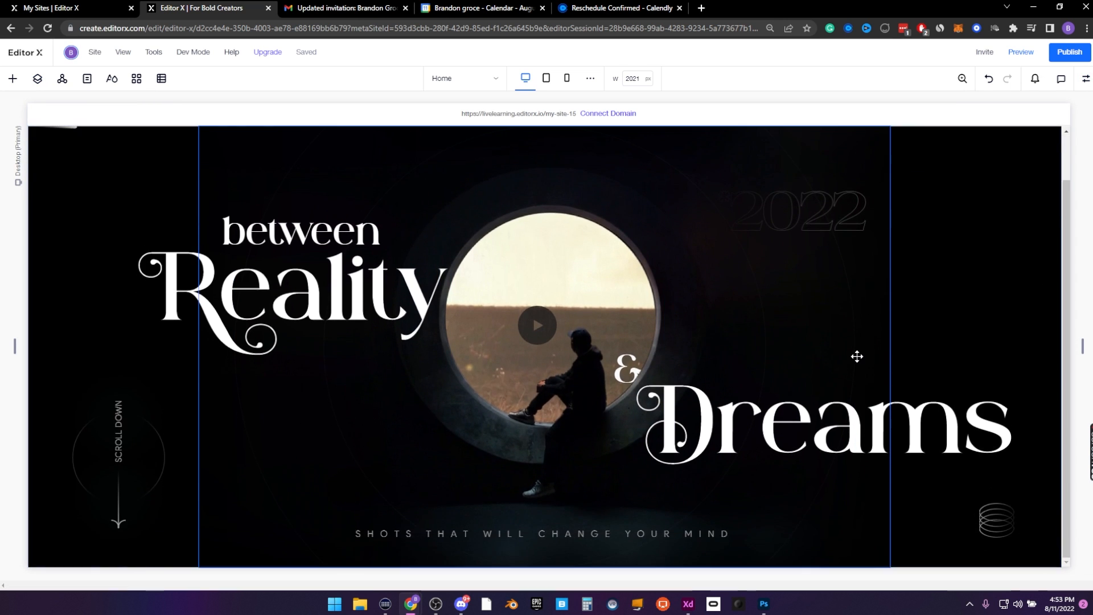
{"action": "scroll", "coordinate": [856, 356], "scroll_direction": "up", "scroll_amount": 1}
{"action": "left_click", "coordinate": [1020, 51]}
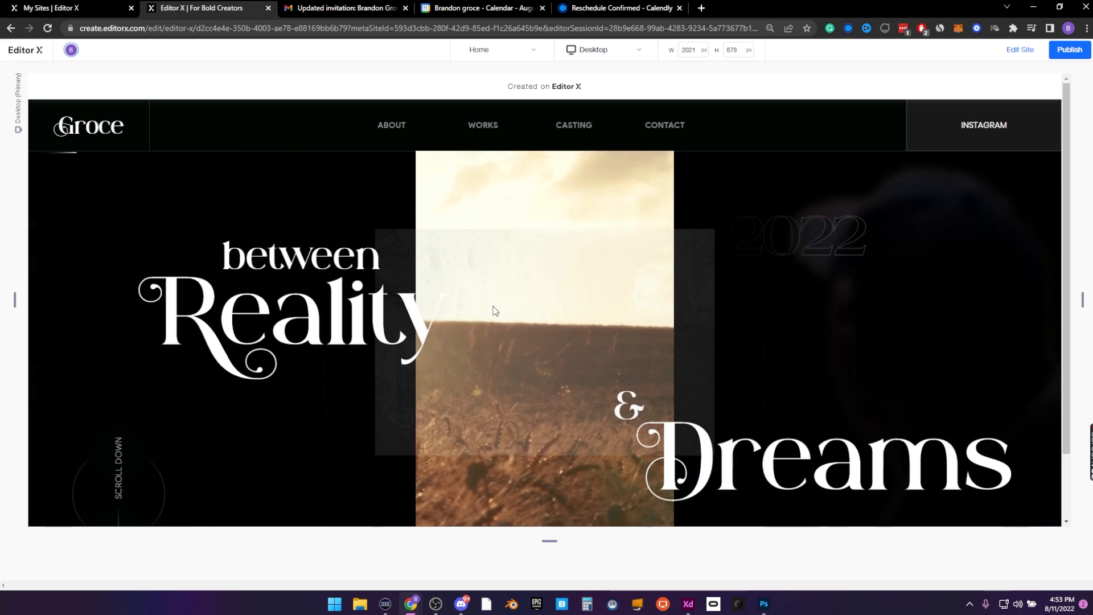
{"action": "scroll", "coordinate": [730, 230], "scroll_direction": "down", "scroll_amount": 1}
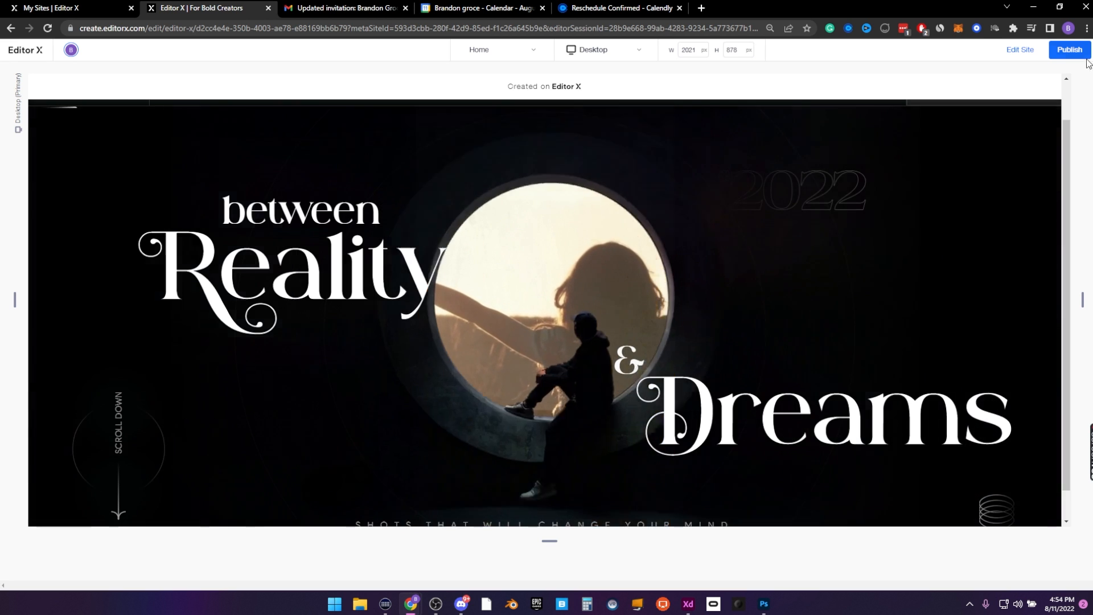
{"action": "left_click", "coordinate": [1020, 49]}
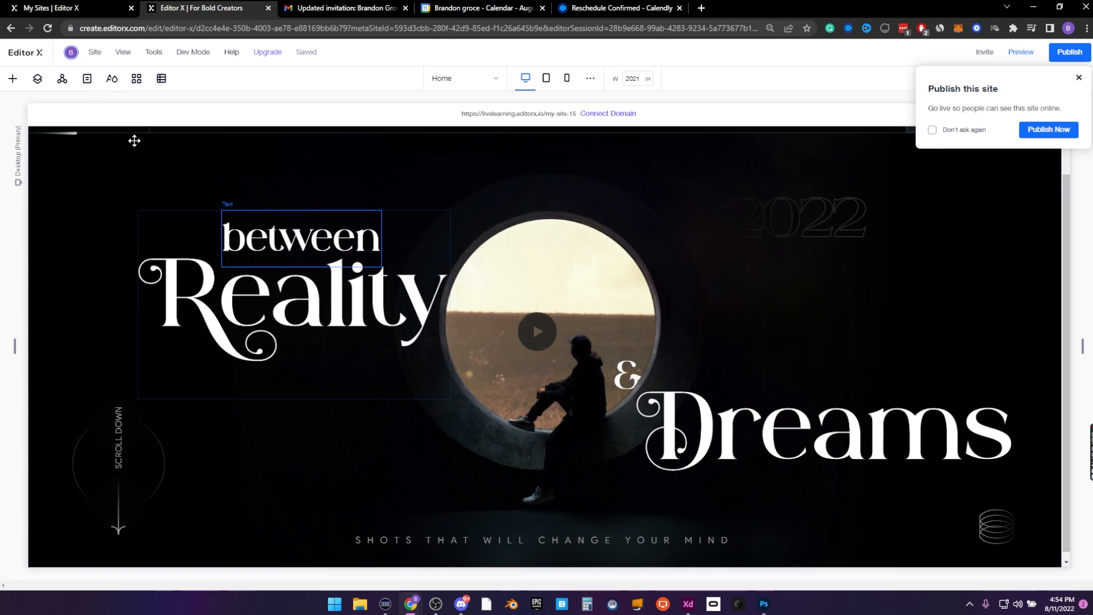
Rename the container of black rectangles as Black Curtains and the basic shape over the circular window as Trigger
{"action": "left_click", "coordinate": [38, 78]}
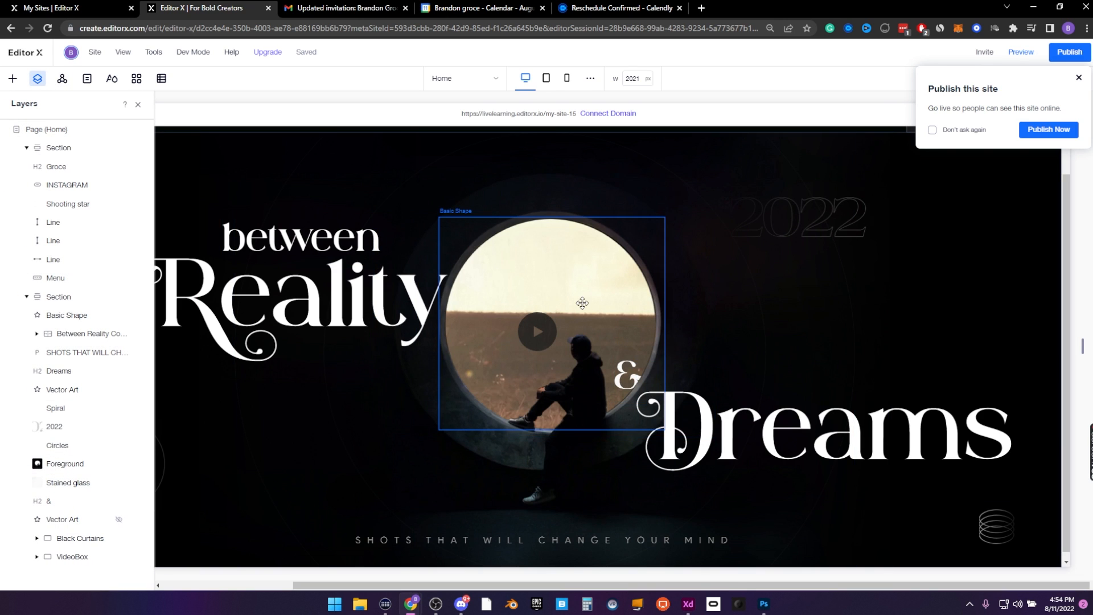
{"action": "left_click", "coordinate": [582, 303]}
{"action": "double_click", "coordinate": [60, 314]}
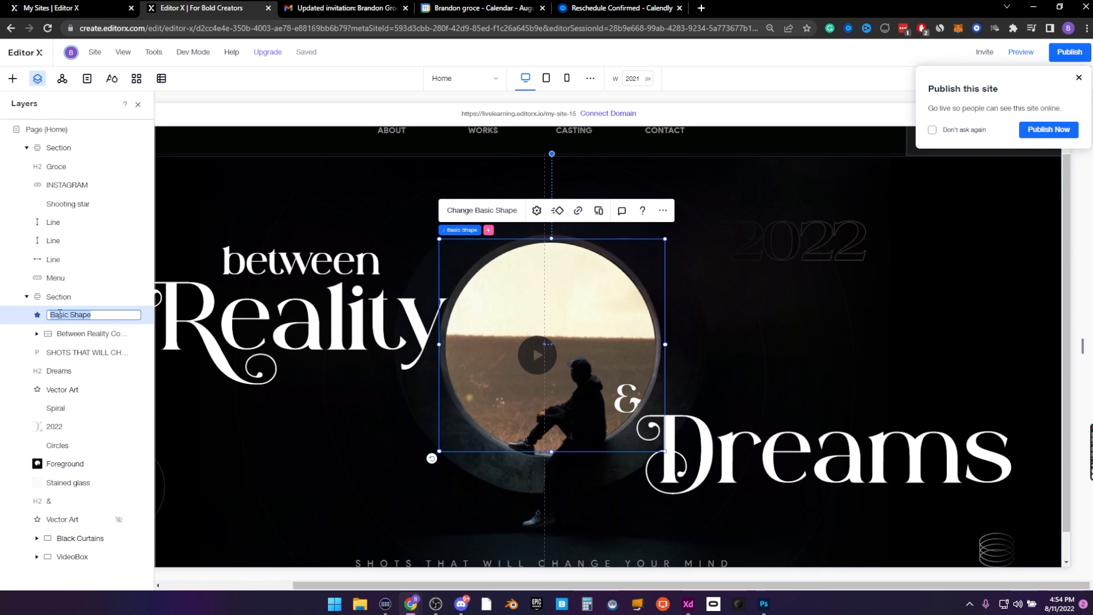
{"action": "type", "text": "Trigger"}
{"action": "key", "text": "Return"}
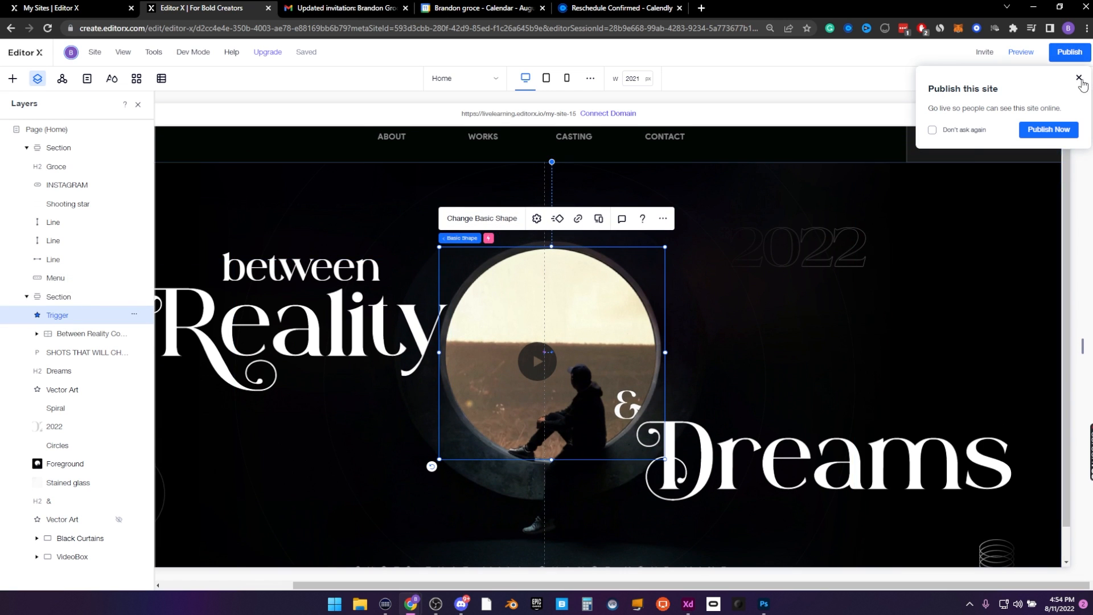
Add a new hover interaction to the Trigger shape with the Stained glass layer as its affected element
{"action": "left_click", "coordinate": [1079, 78]}
{"action": "left_click", "coordinate": [1085, 79]}
{"action": "left_click", "coordinate": [1039, 144]}
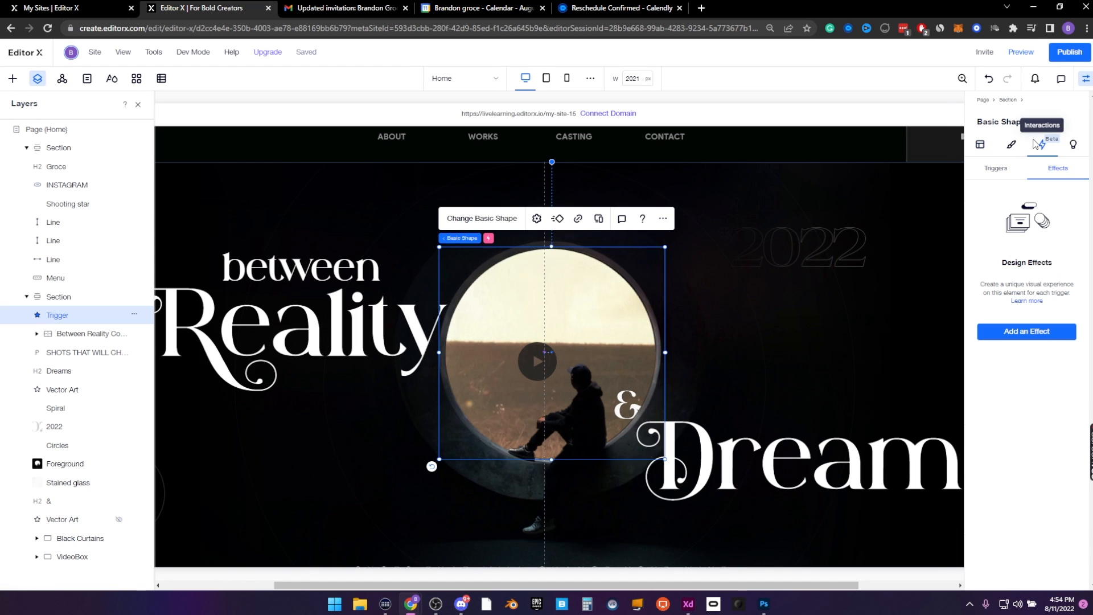
{"action": "left_click", "coordinate": [996, 169]}
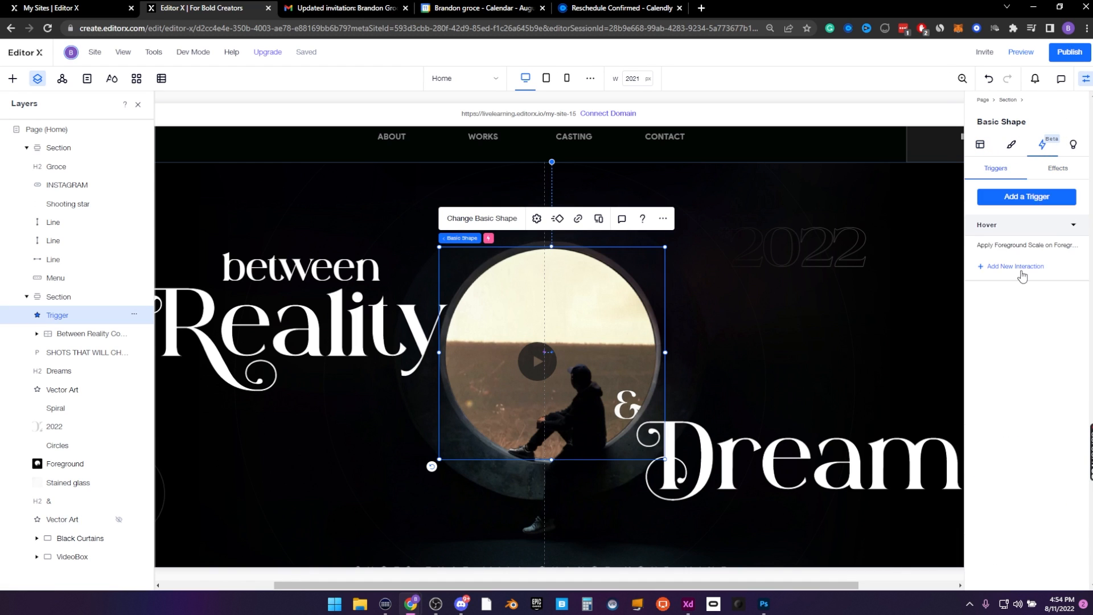
{"action": "left_click", "coordinate": [1008, 269]}
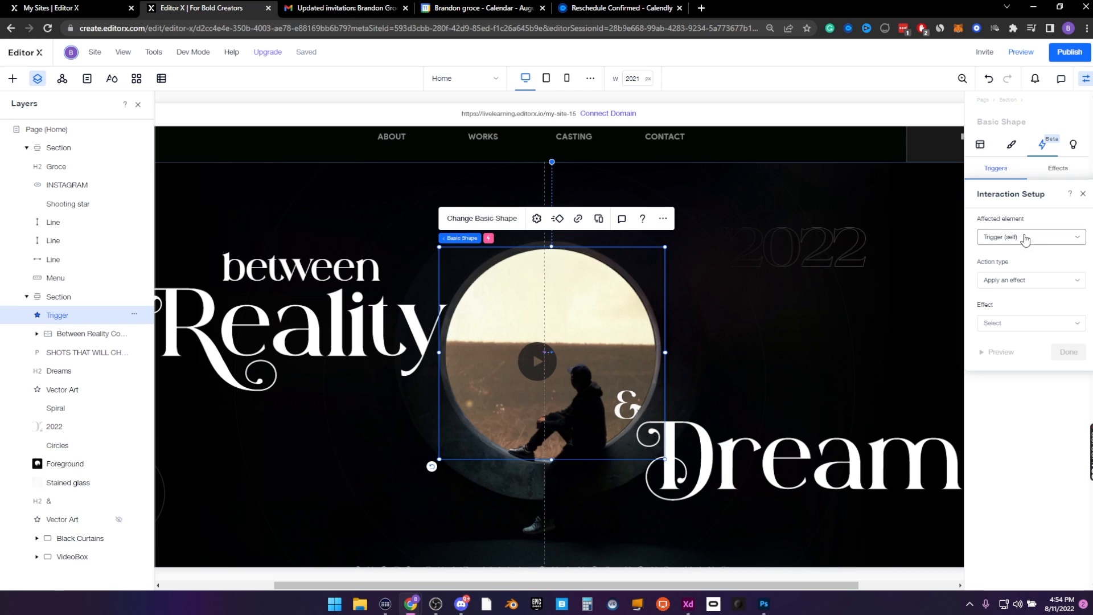
{"action": "left_click", "coordinate": [1022, 238]}
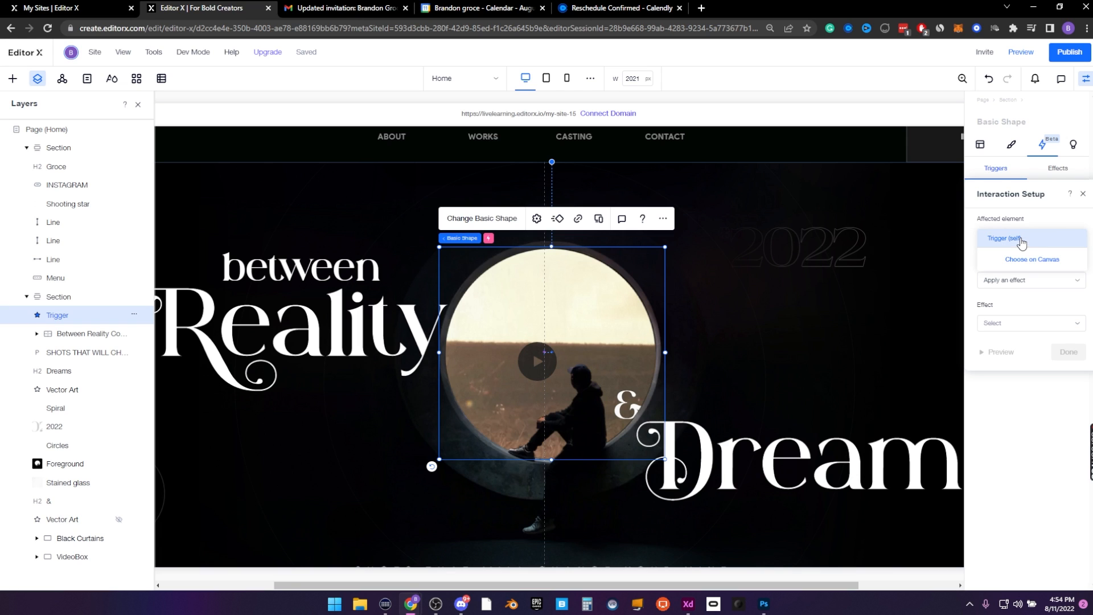
{"action": "left_click", "coordinate": [1016, 260]}
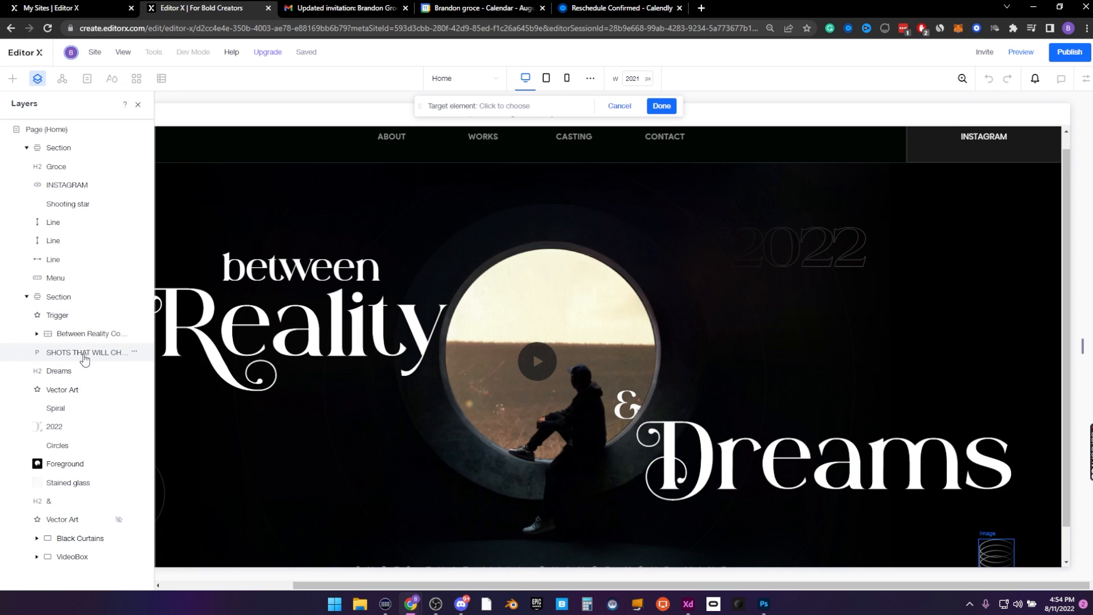
{"action": "left_click", "coordinate": [66, 484]}
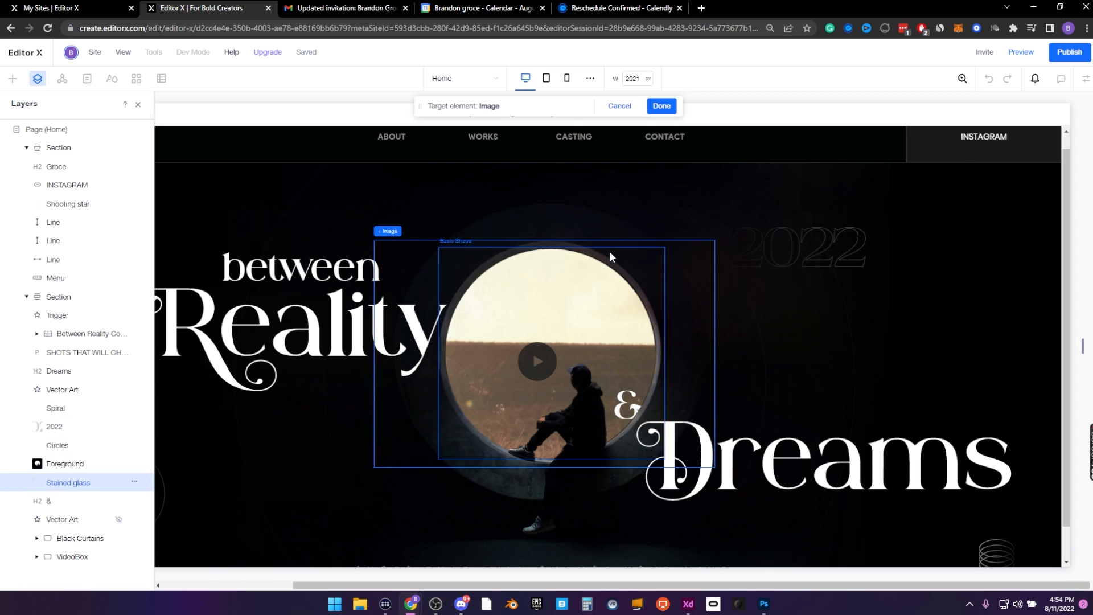
{"action": "left_click", "coordinate": [662, 108]}
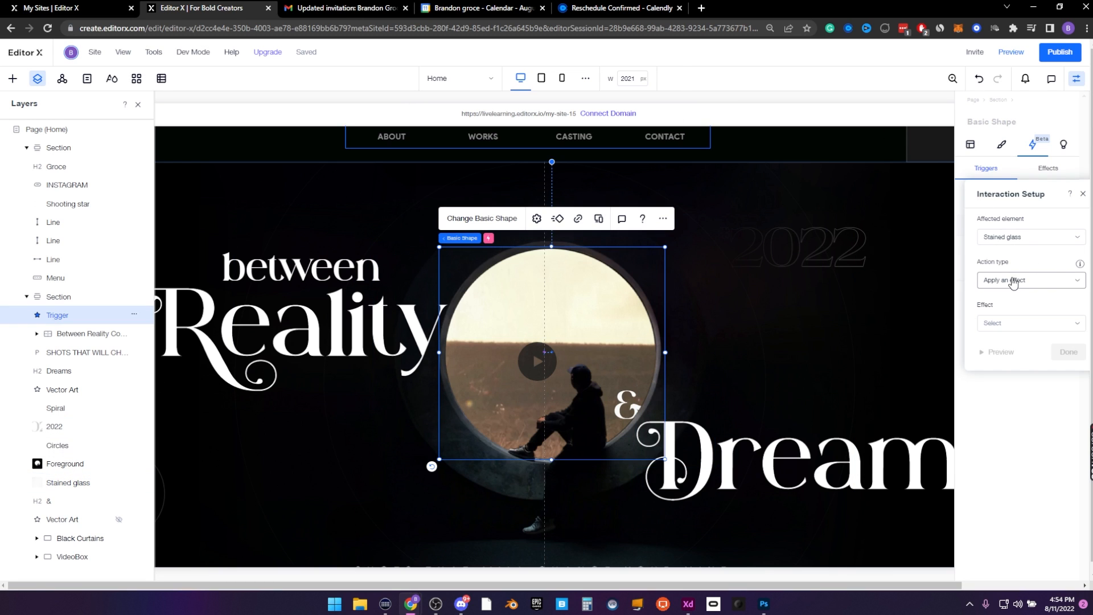
Create a custom effect named Stain Glass 0% Opacity for the Stained glass interaction
{"action": "left_click", "coordinate": [1009, 325]}
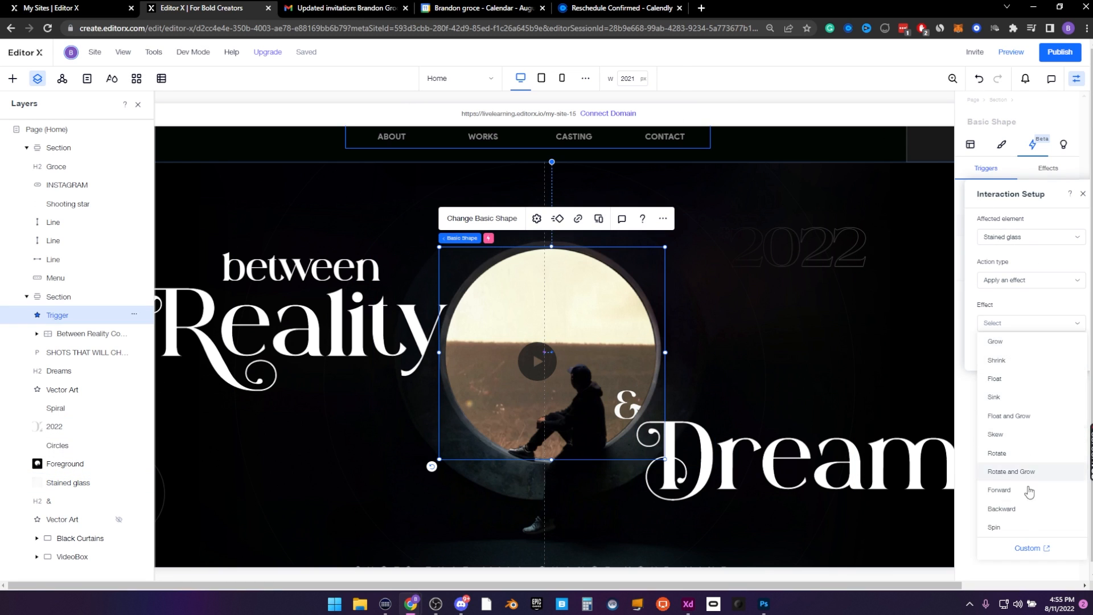
{"action": "left_click", "coordinate": [1030, 548]}
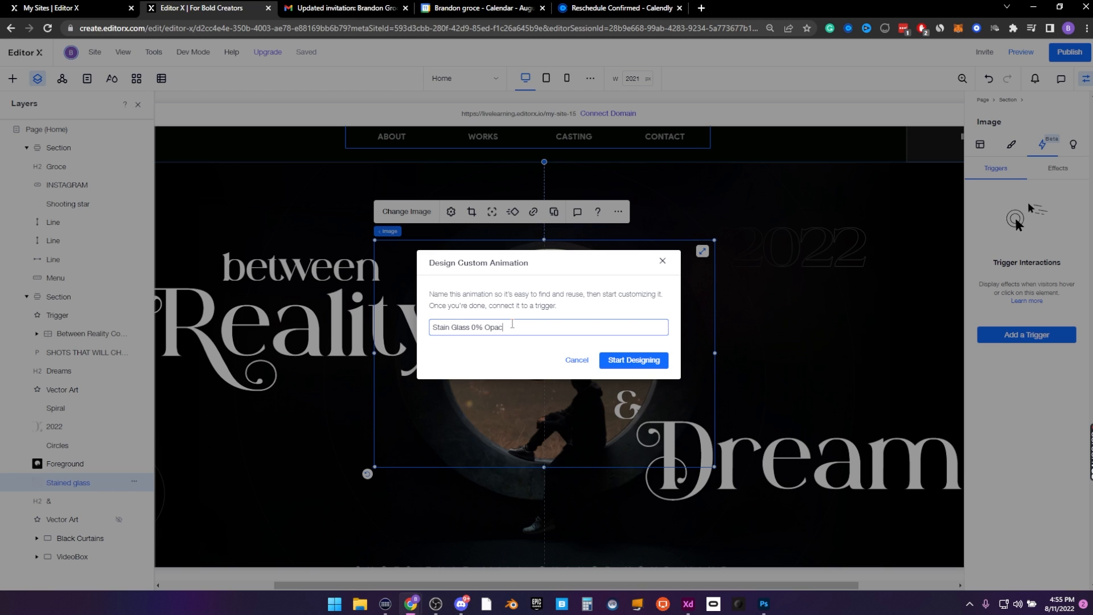
{"action": "key", "text": "Return"}
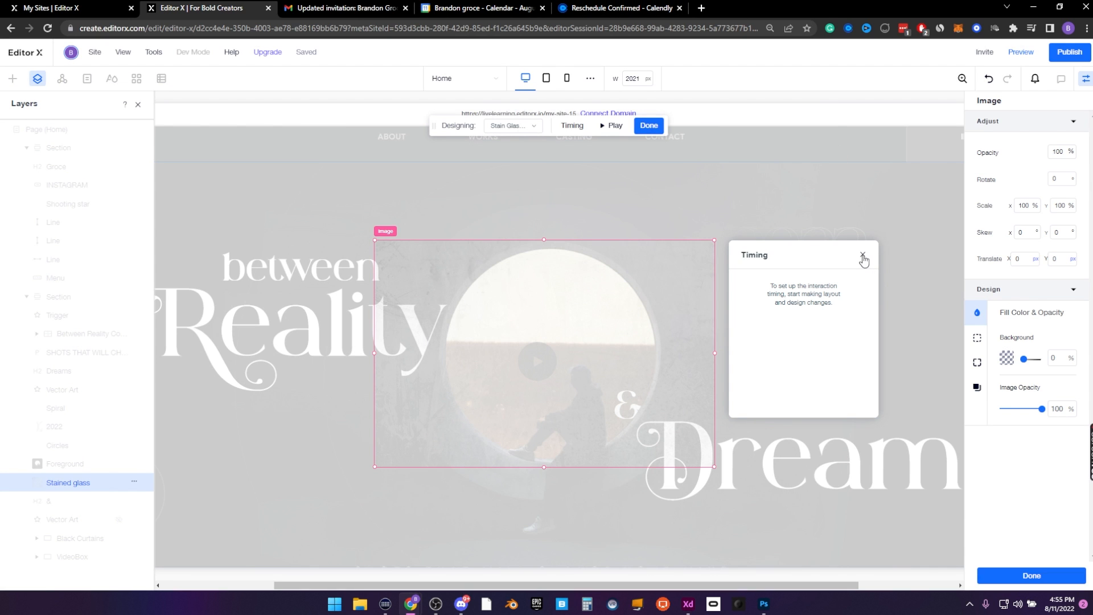
{"action": "left_click", "coordinate": [862, 256]}
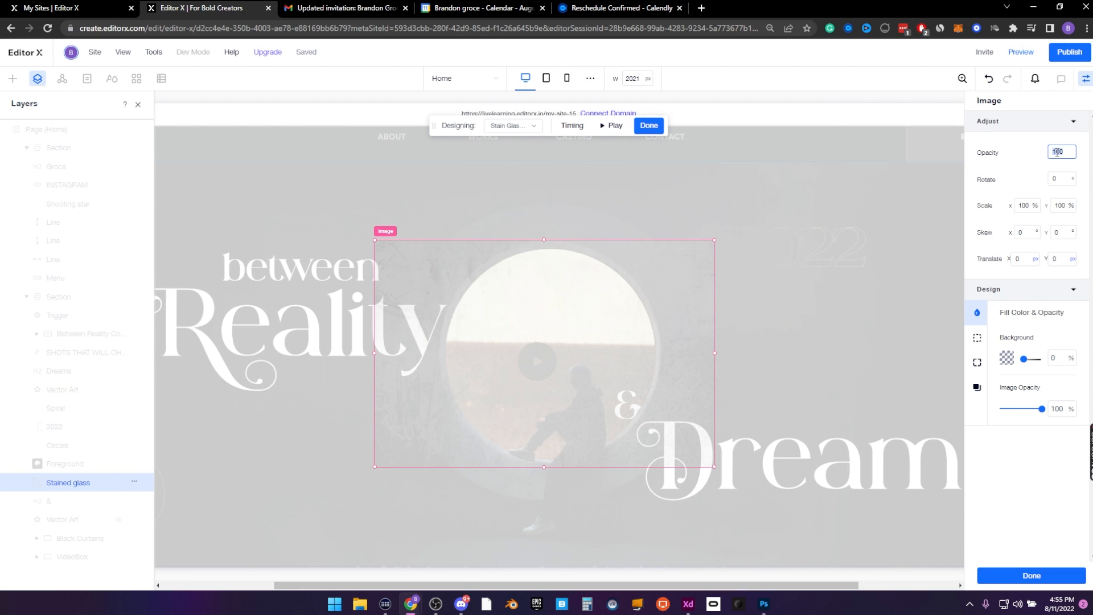
Set the Stained glass animation to 0% opacity and 500% scale on both X and Y, and finish designing it
{"action": "left_click", "coordinate": [1001, 180]}
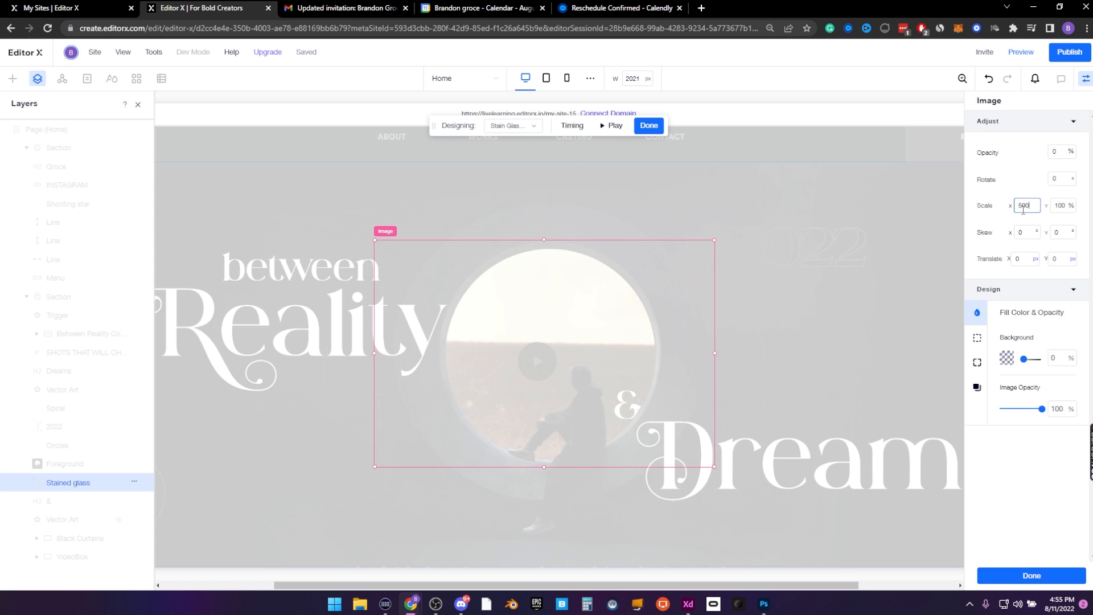
{"action": "key", "text": "Tab"}
{"action": "type", "text": "500"}
{"action": "key", "text": "Return"}
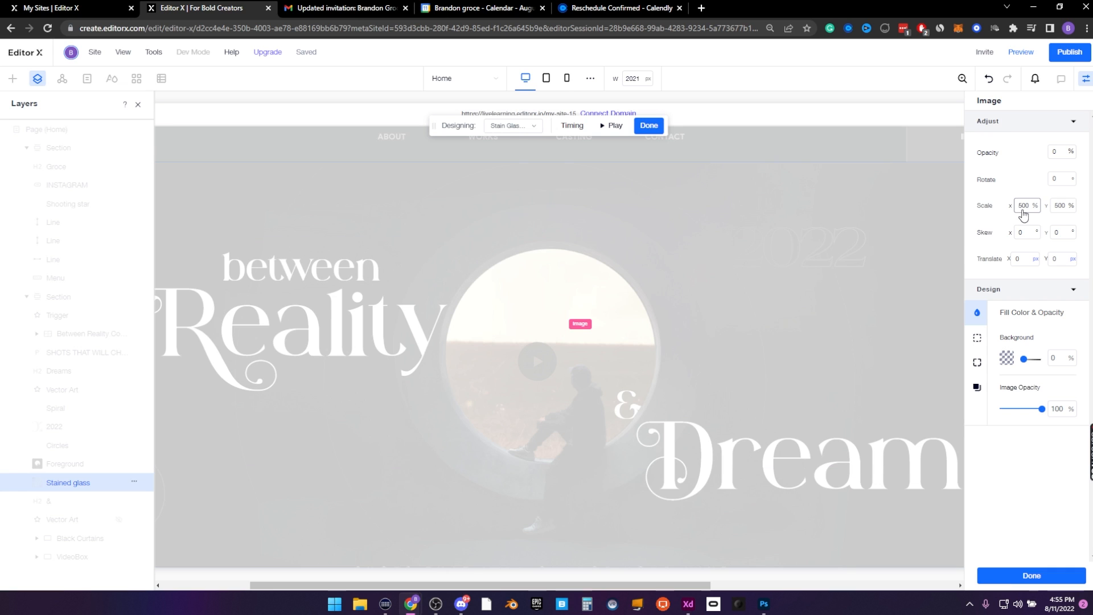
{"action": "left_click", "coordinate": [1019, 574]}
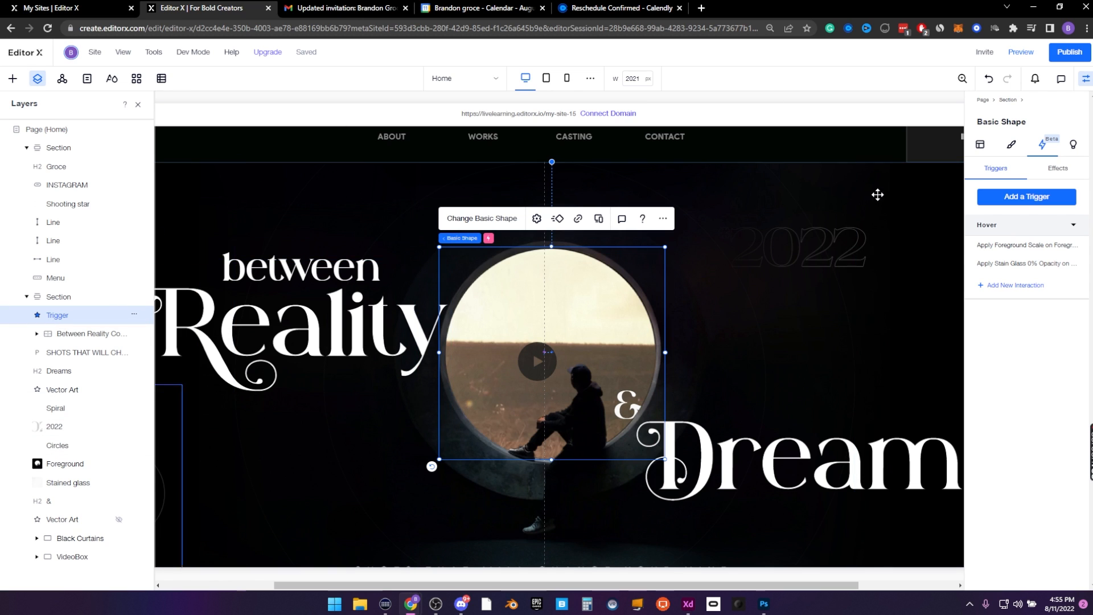
Add another hover interaction to the Trigger shape with Black Curtains as its affected element
{"action": "left_click", "coordinate": [1005, 284]}
{"action": "left_click", "coordinate": [1005, 240]}
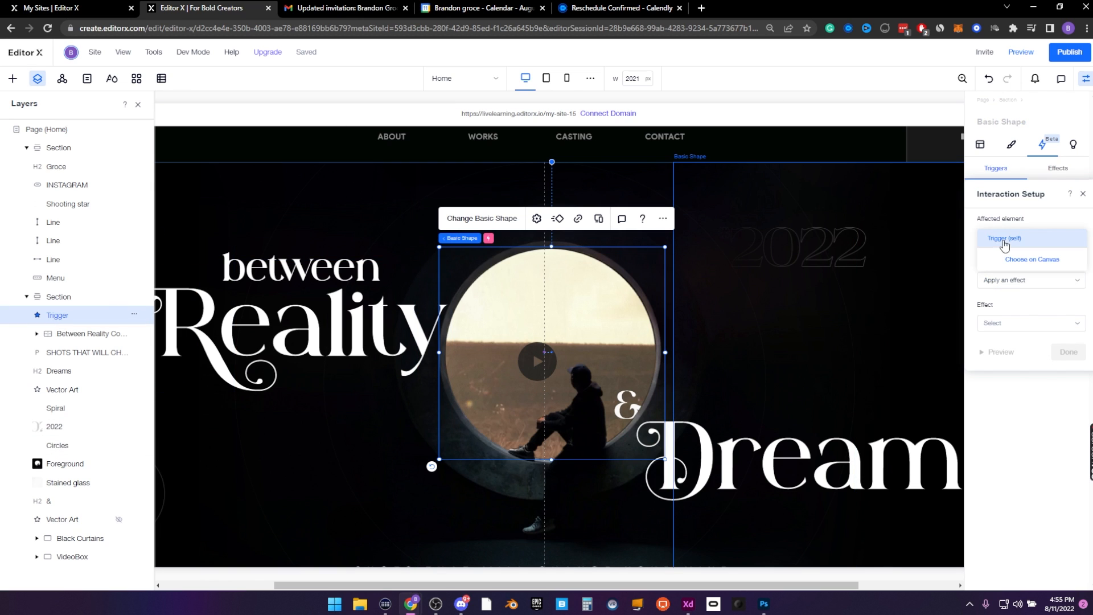
{"action": "left_click", "coordinate": [1012, 262]}
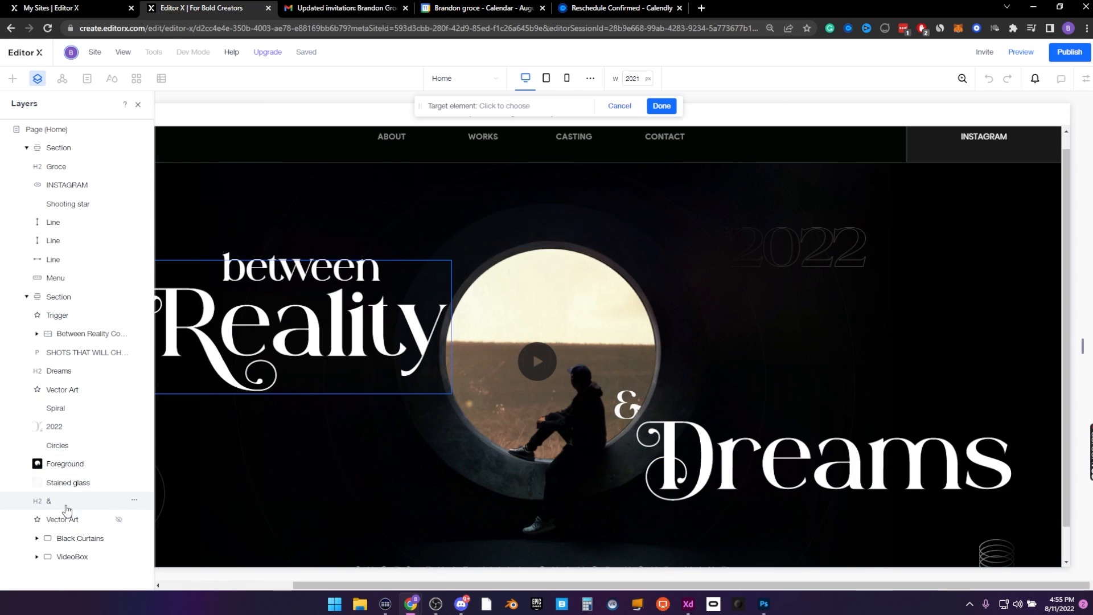
{"action": "left_click", "coordinate": [74, 538]}
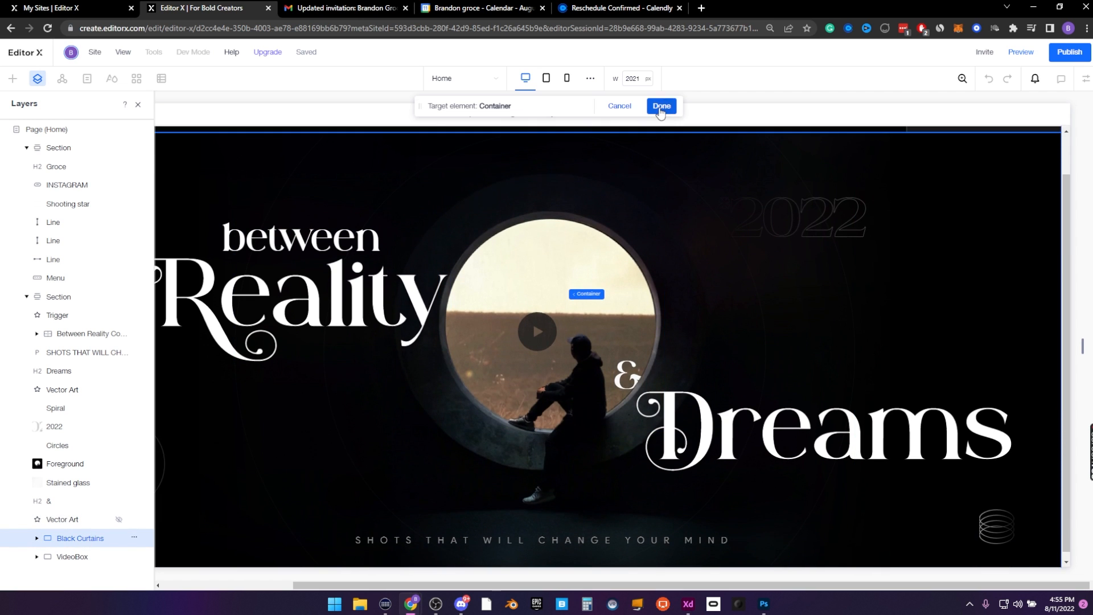
{"action": "left_click", "coordinate": [661, 106]}
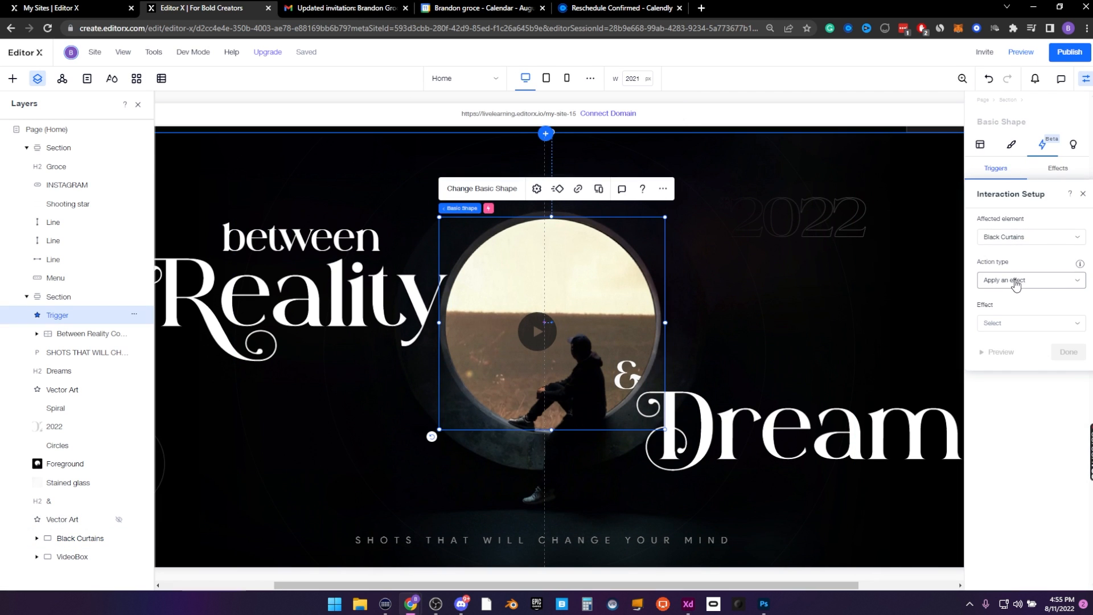
Create a custom effect named Black Curtains Opacity 0% and Scale for this interaction
{"action": "left_click", "coordinate": [1012, 281]}
{"action": "left_click", "coordinate": [1012, 280]}
{"action": "left_click", "coordinate": [1011, 323]}
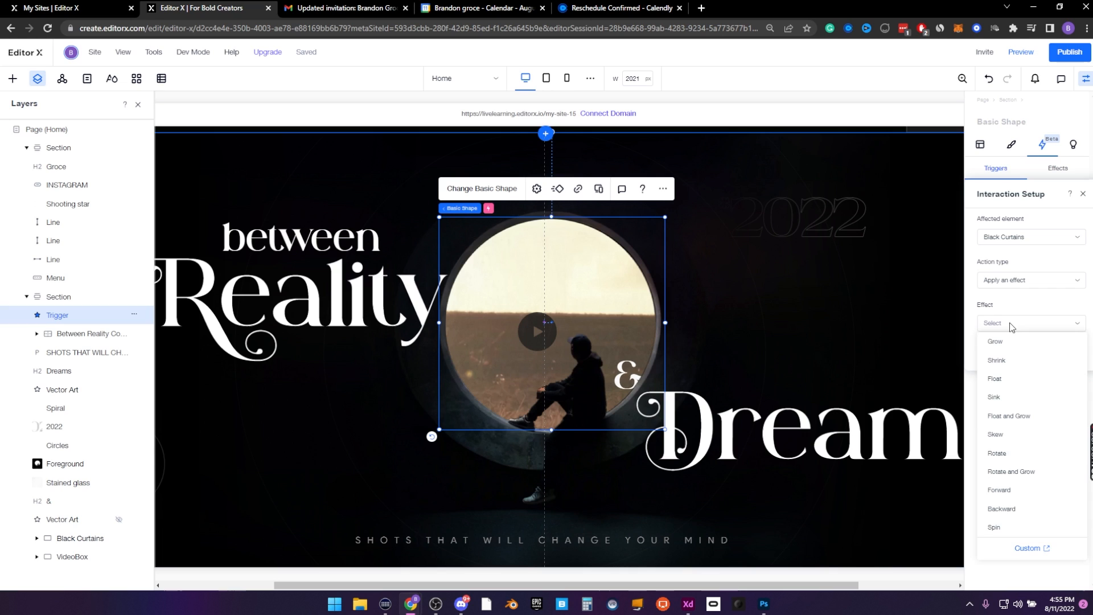
{"action": "left_click", "coordinate": [1031, 555]}
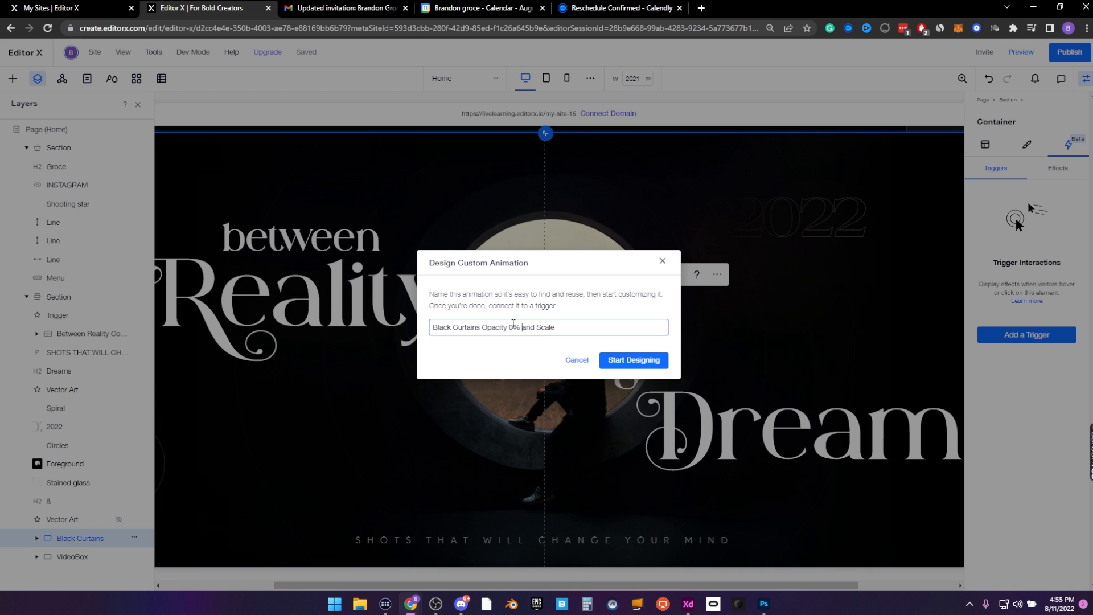
{"action": "left_click", "coordinate": [615, 360]}
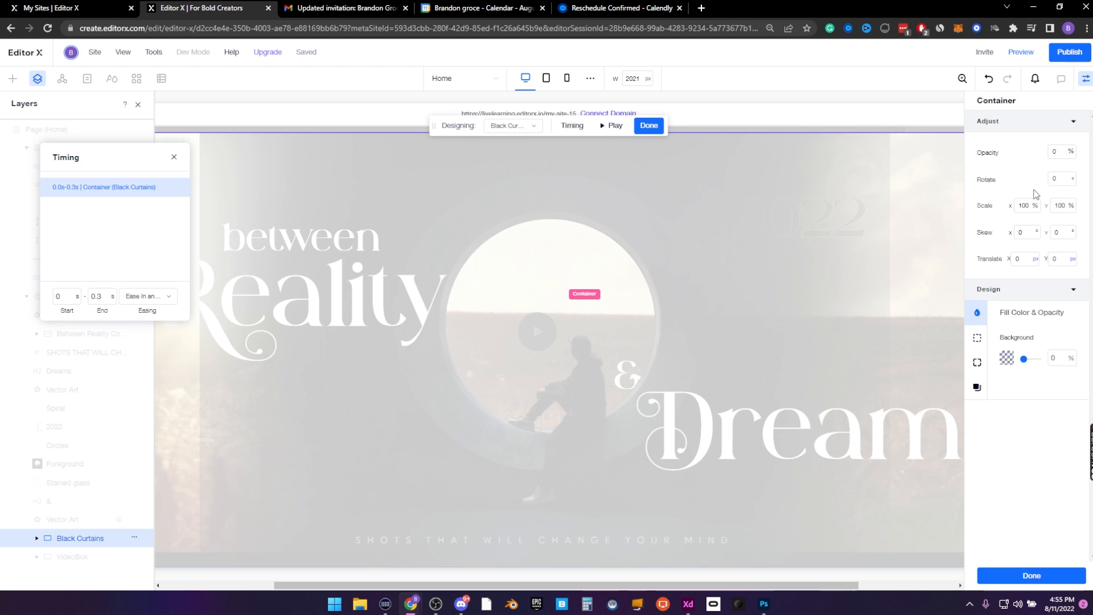
Set the Black Curtains animation to 0% opacity and 200% scale on both X and Y, and finish designing it
{"action": "left_click", "coordinate": [1025, 210]}
{"action": "type", "text": "200"}
{"action": "key", "text": "Return"}
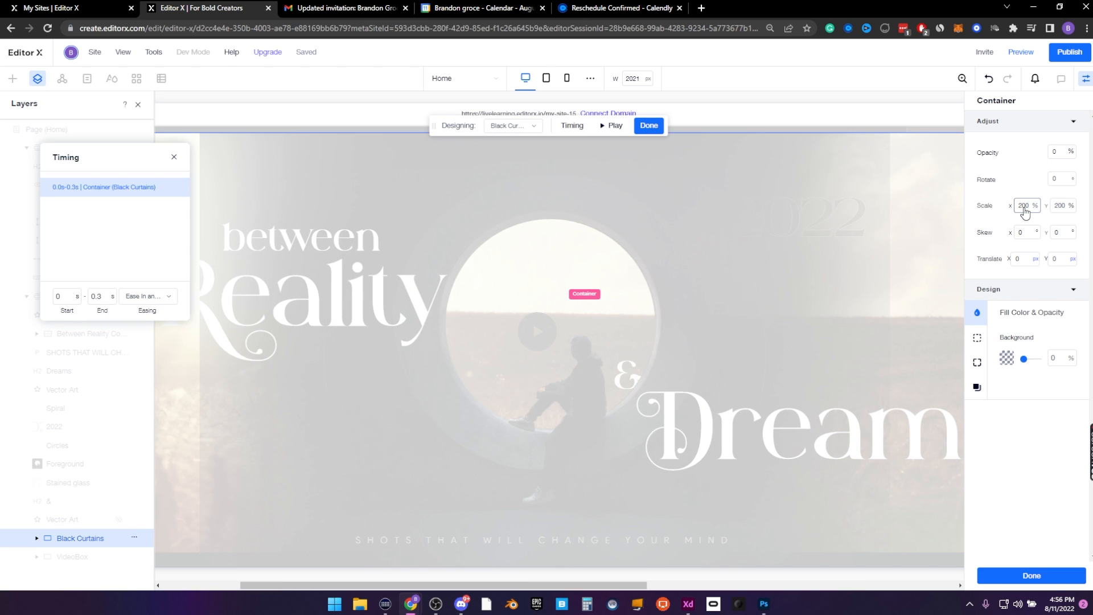
{"action": "left_click", "coordinate": [1024, 576]}
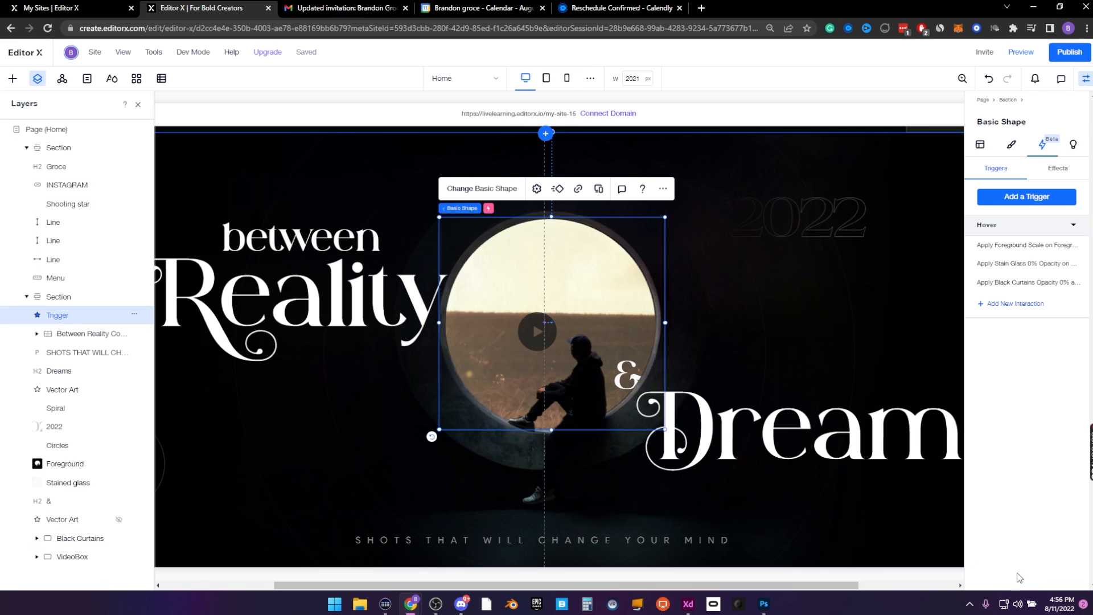
Preview the page to test the Trigger shape's hover interactions, and return to editing with the publish prompt dismissed
{"action": "left_click", "coordinate": [1023, 52]}
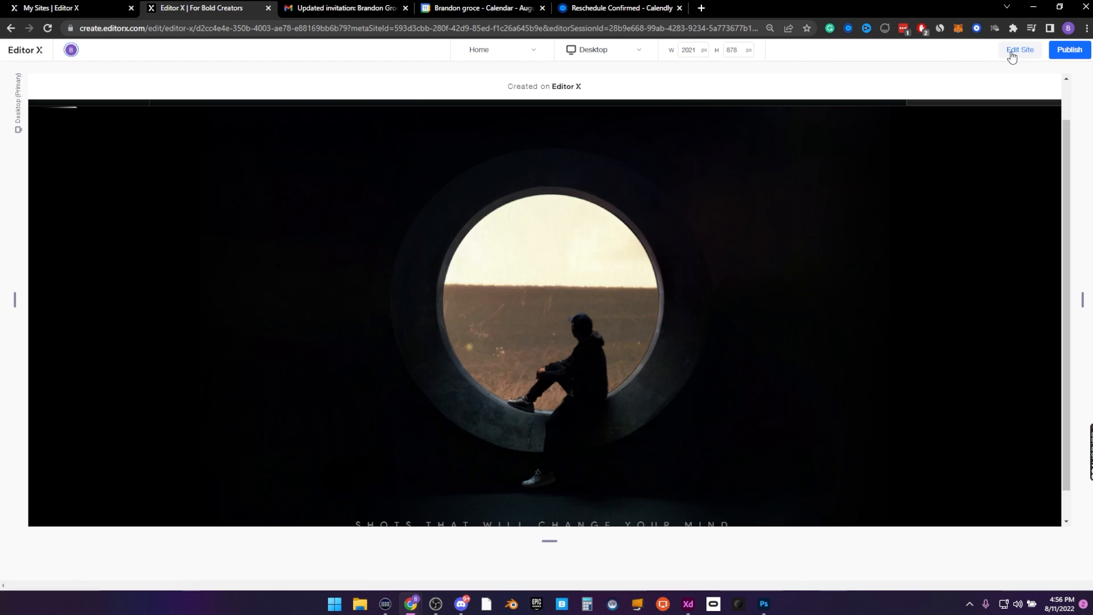
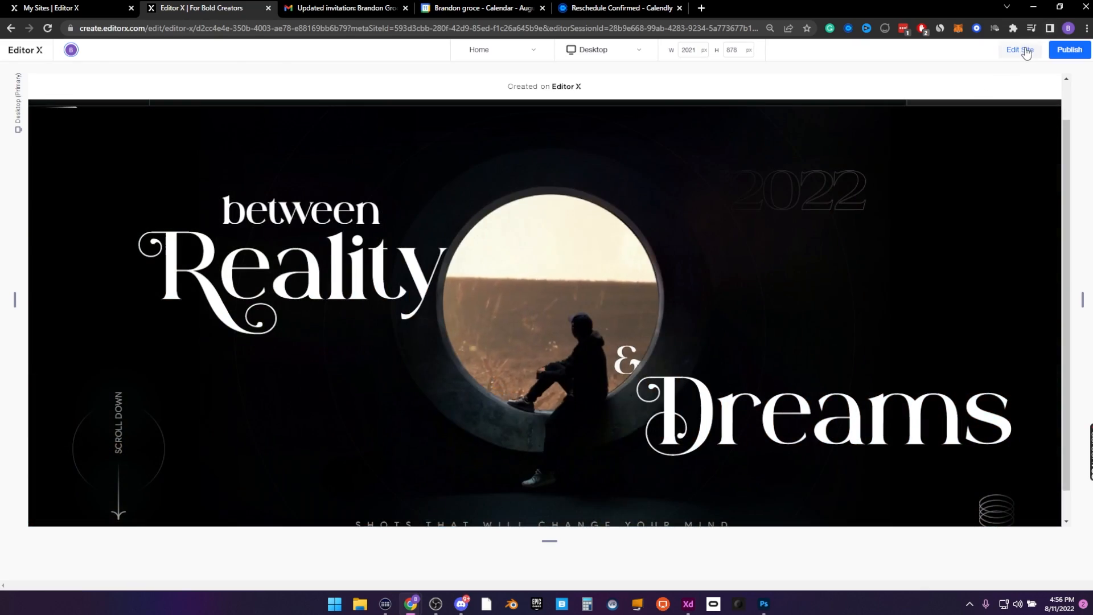
{"action": "left_click", "coordinate": [1021, 49]}
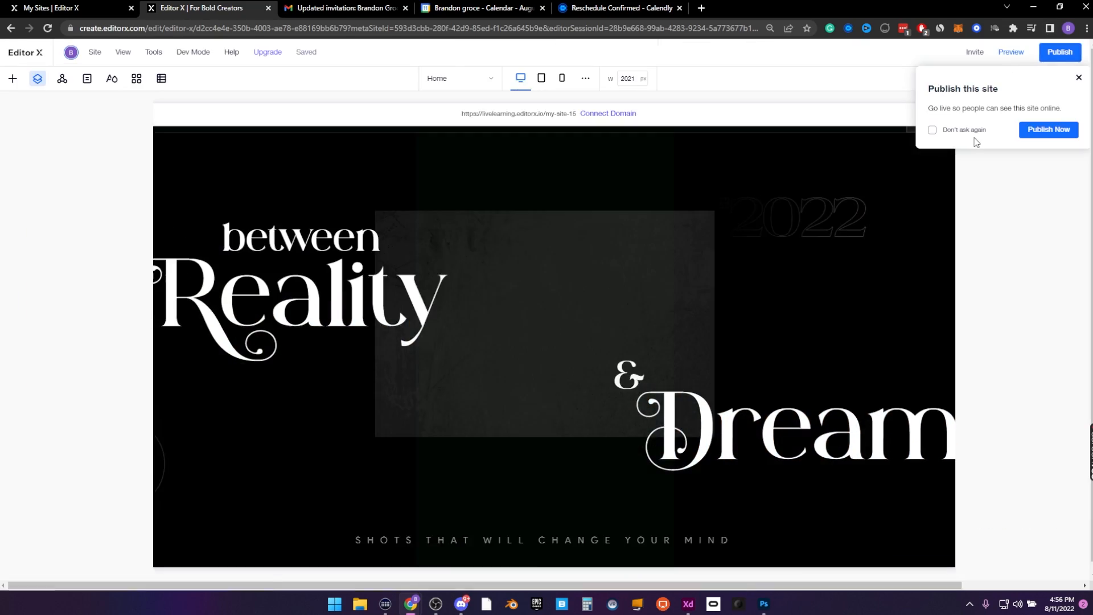
{"action": "left_click", "coordinate": [1079, 78]}
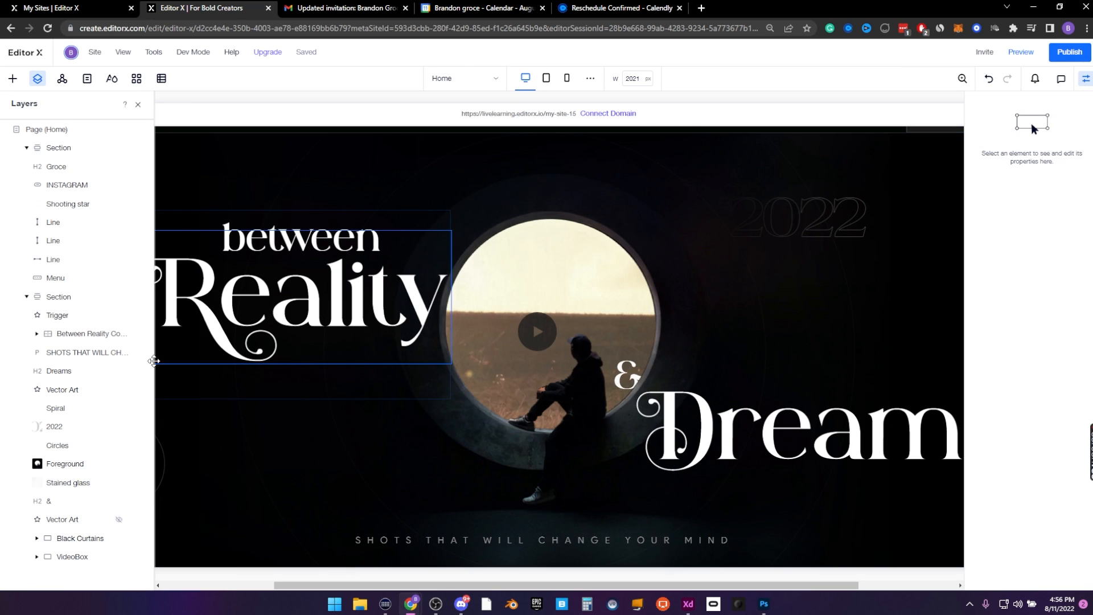
Rename the Black Curtains container's effect to Black Curtains Opacity
{"action": "left_click", "coordinate": [99, 538]}
{"action": "left_click", "coordinate": [1057, 168]}
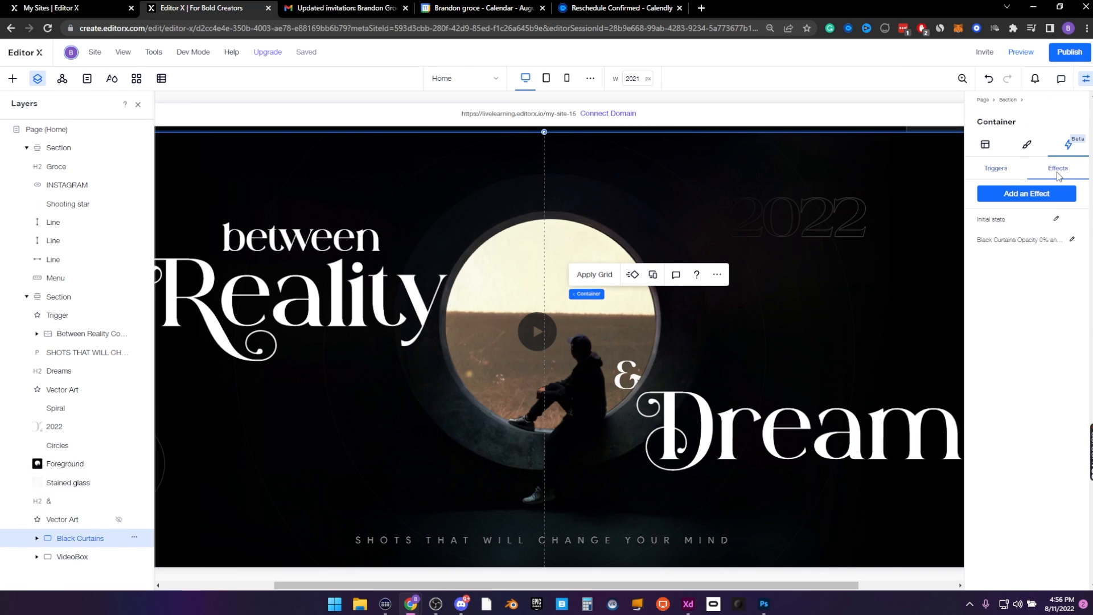
{"action": "left_click", "coordinate": [1068, 243]}
{"action": "left_click", "coordinate": [1072, 243]}
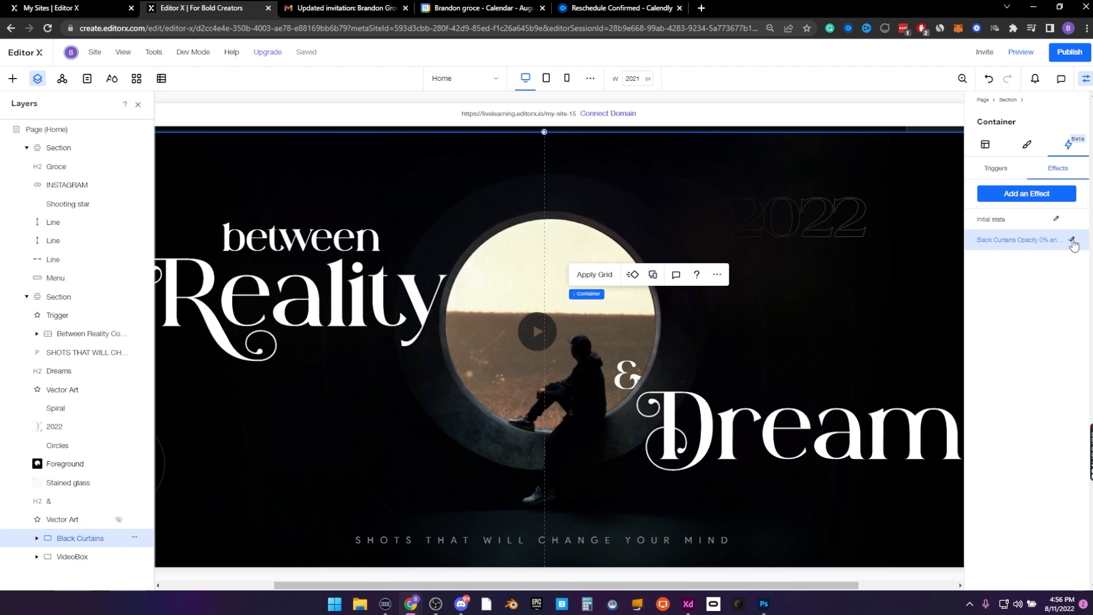
{"action": "left_click", "coordinate": [1072, 244]}
{"action": "left_click", "coordinate": [1073, 243]}
{"action": "left_click", "coordinate": [1073, 243]}
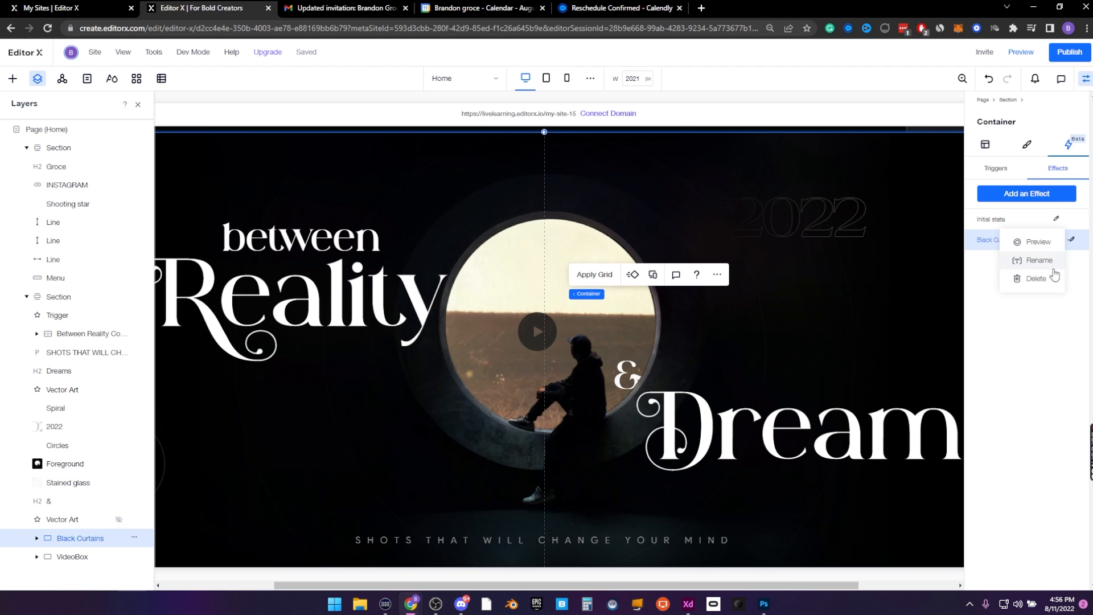
{"action": "left_click", "coordinate": [1009, 258]}
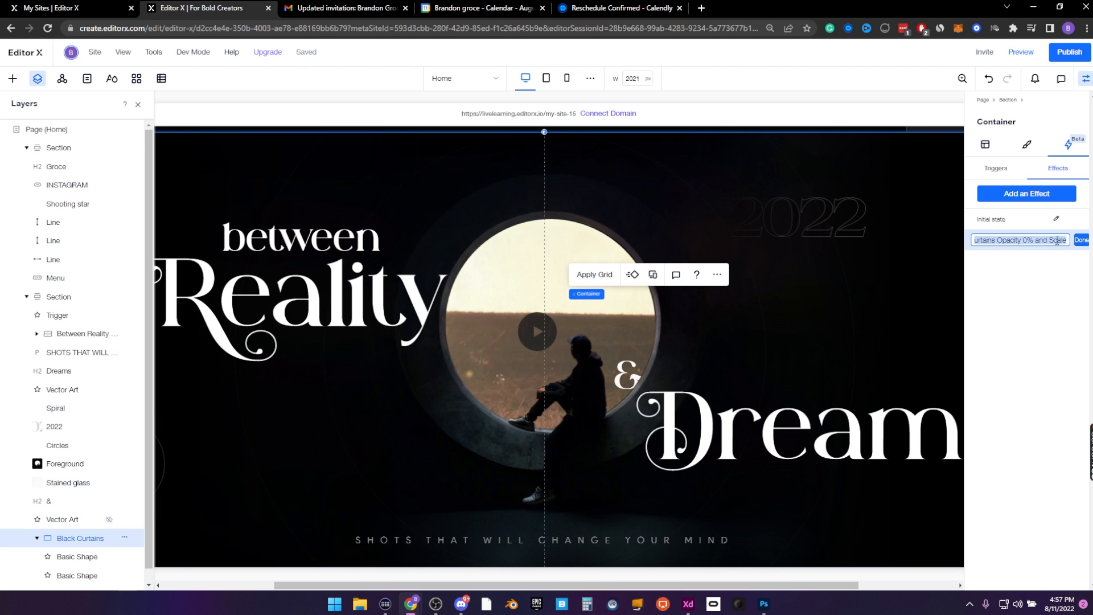
{"action": "left_click", "coordinate": [1057, 240]}
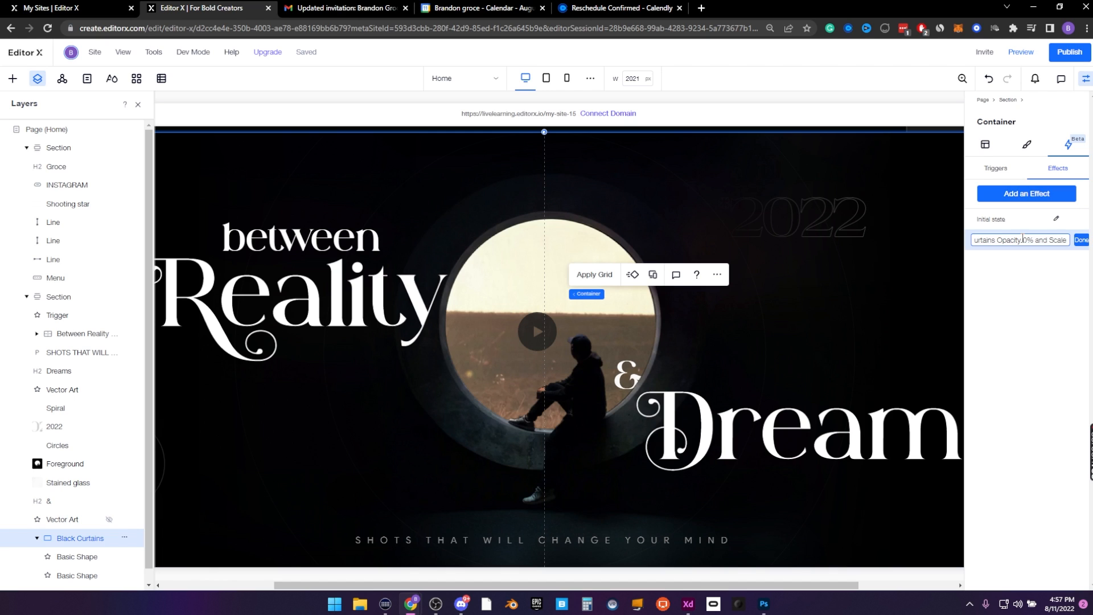
{"action": "left_click_drag", "start_coordinate": [1023, 238], "coordinate": [1082, 239]}
{"action": "key", "text": "BackSpace"}
{"action": "left_click", "coordinate": [1031, 331]}
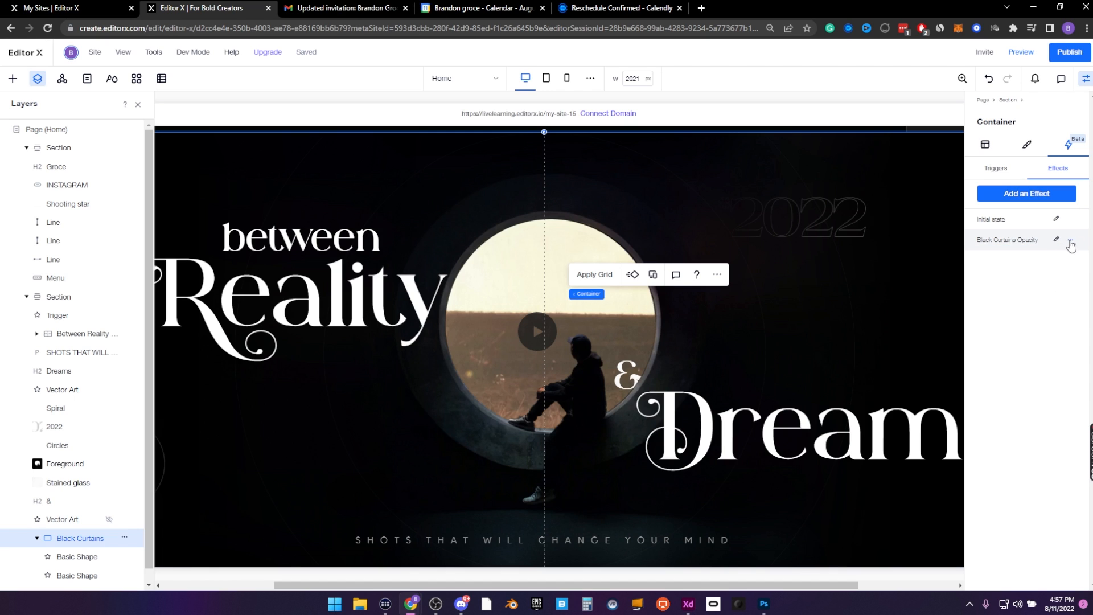
Set the Black Curtains Opacity effect's timing to end at 0.01 s with Linear (None) easing, and preview the page
{"action": "left_click", "coordinate": [1070, 241]}
{"action": "left_click", "coordinate": [1070, 242]}
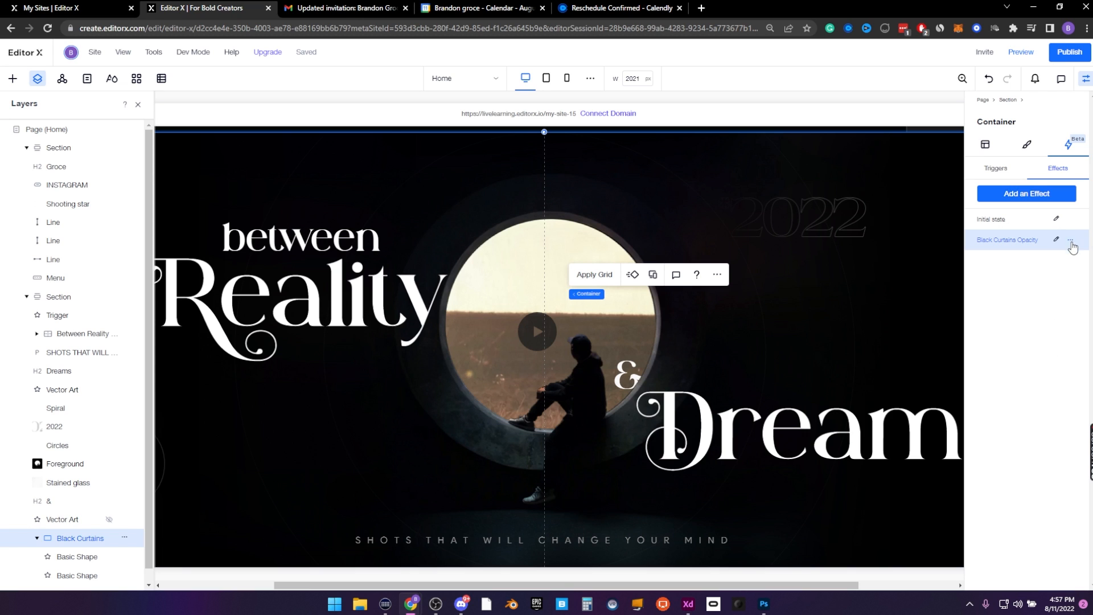
{"action": "left_click", "coordinate": [1071, 242]}
{"action": "left_click", "coordinate": [1073, 274]}
{"action": "left_click", "coordinate": [1057, 240]}
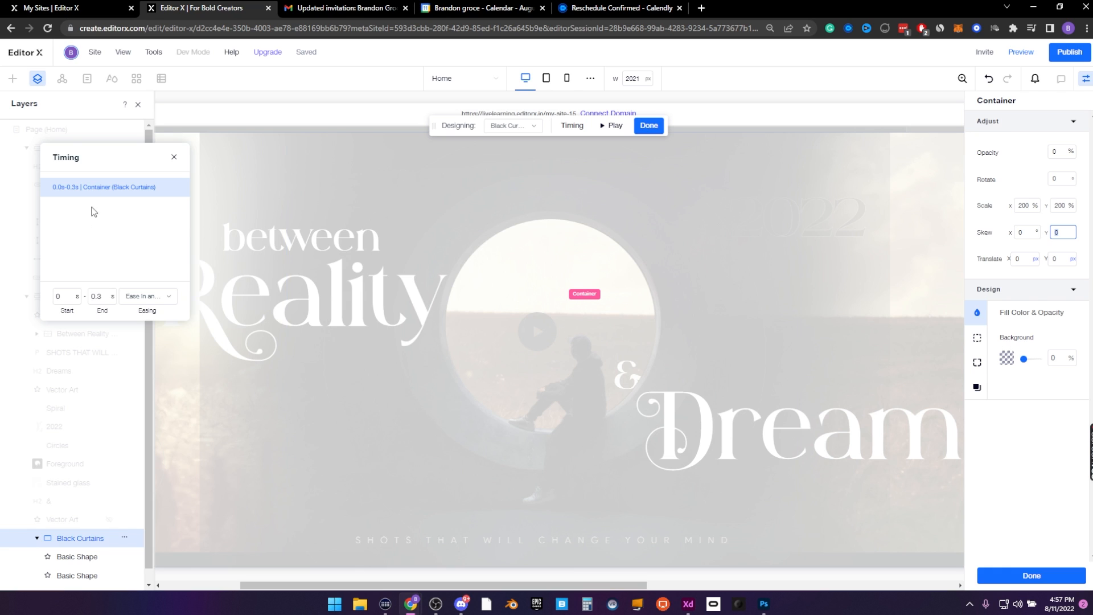
{"action": "left_click_drag", "start_coordinate": [86, 159], "coordinate": [289, 182]}
{"action": "left_click", "coordinate": [308, 317]}
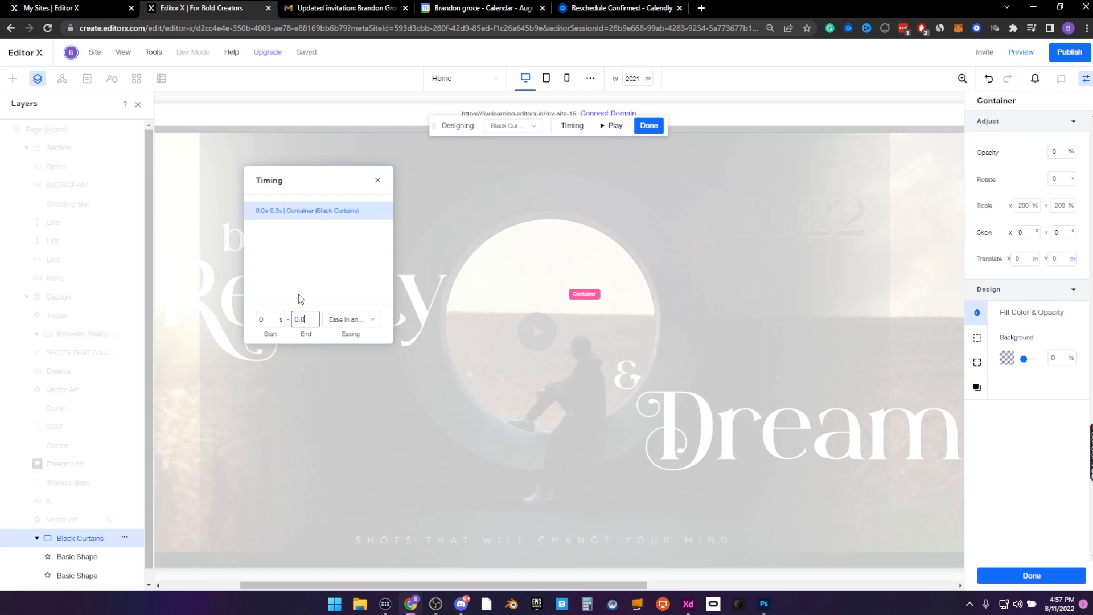
{"action": "left_click", "coordinate": [372, 329]}
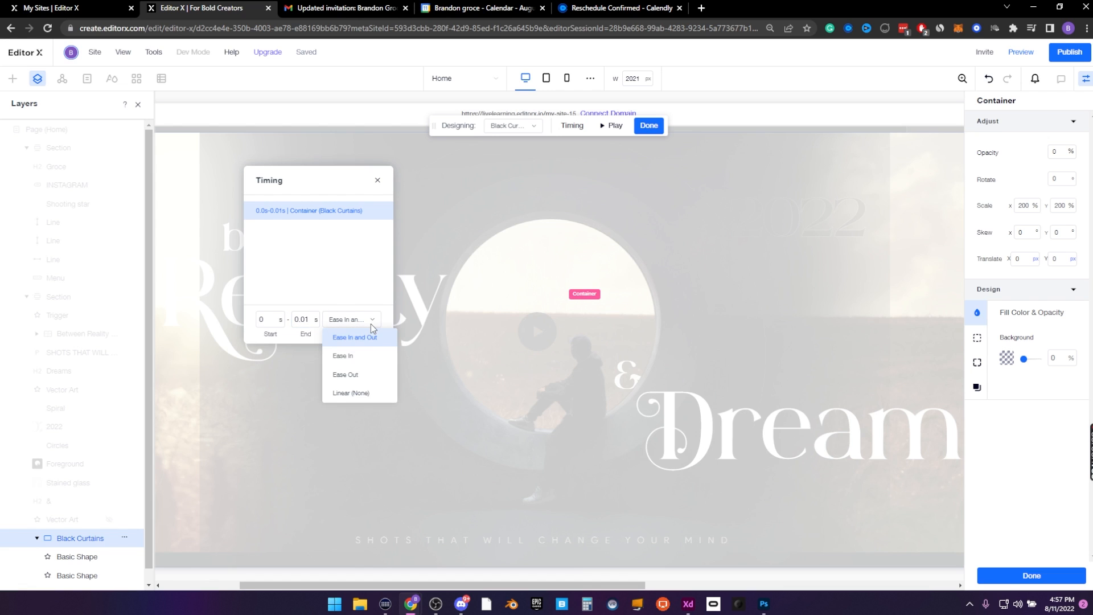
{"action": "left_click", "coordinate": [361, 389]}
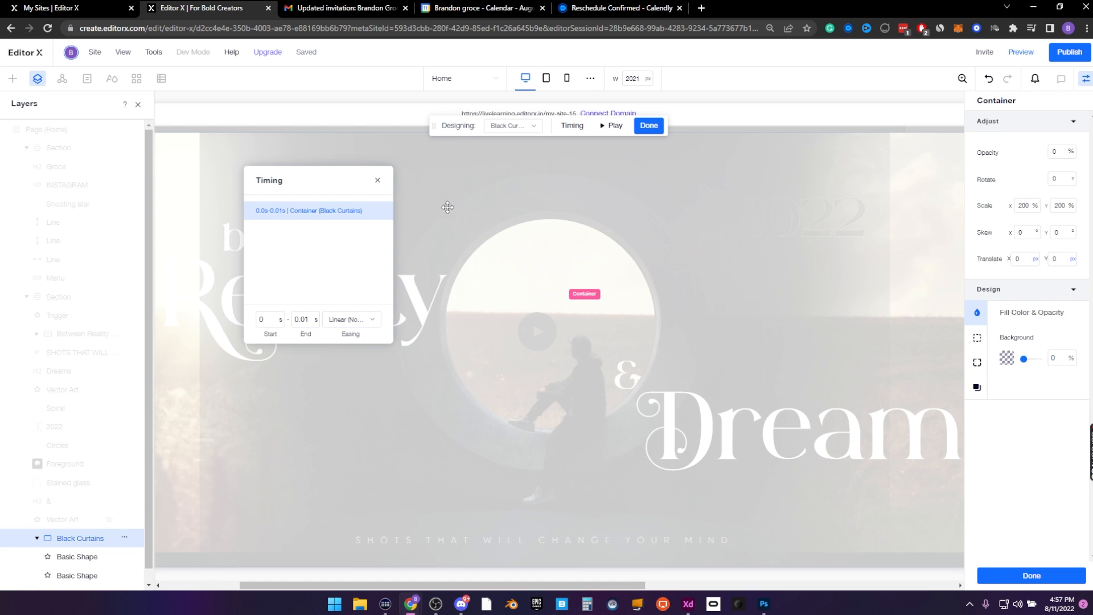
{"action": "left_click", "coordinate": [649, 126]}
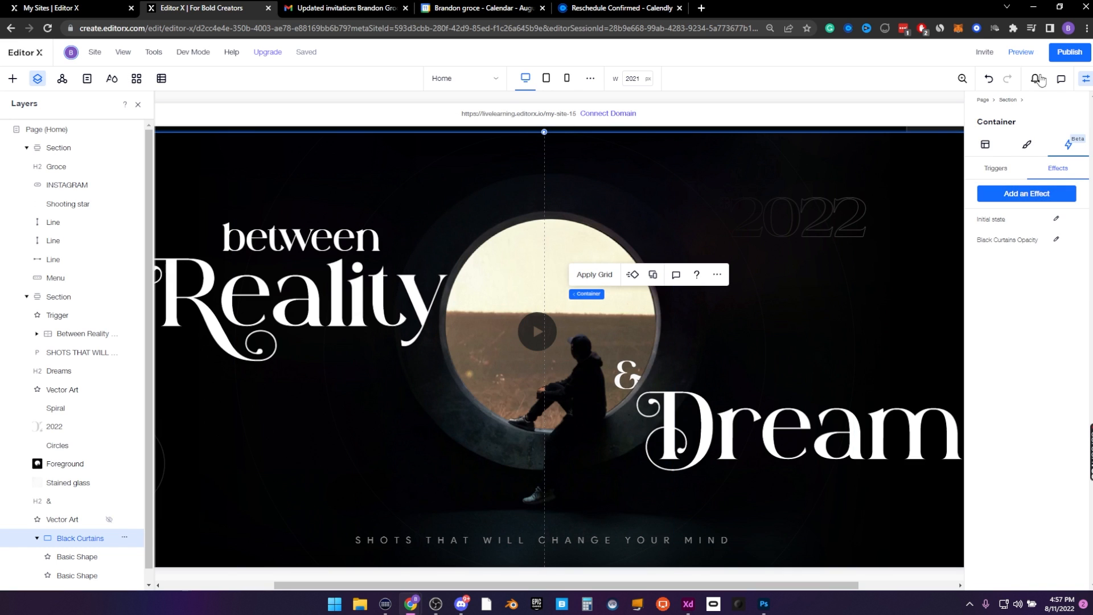
{"action": "left_click", "coordinate": [1021, 53]}
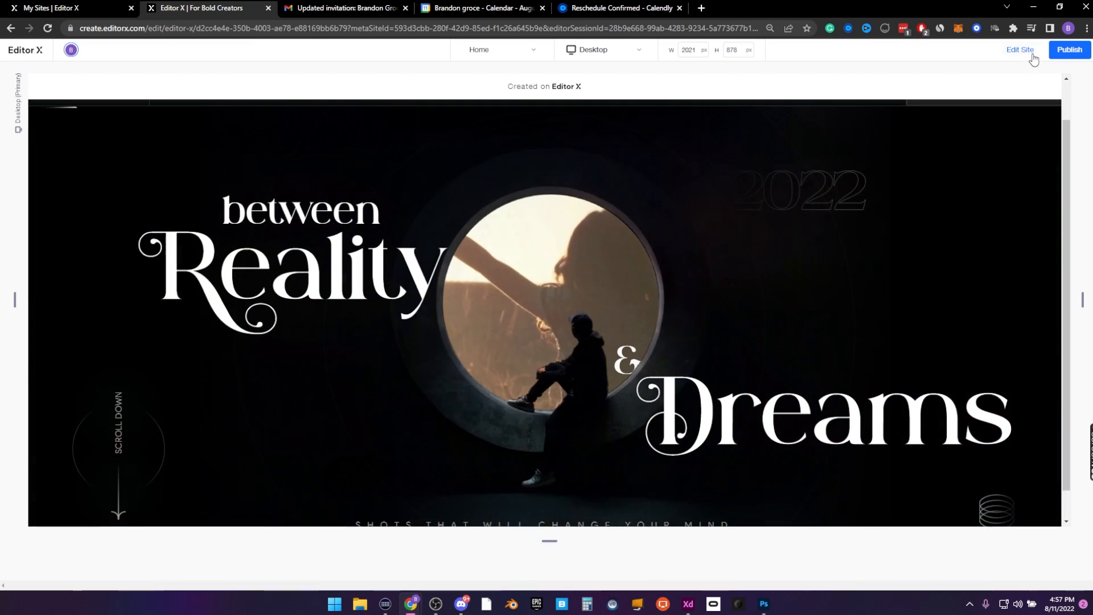
{"action": "left_click", "coordinate": [1024, 50]}
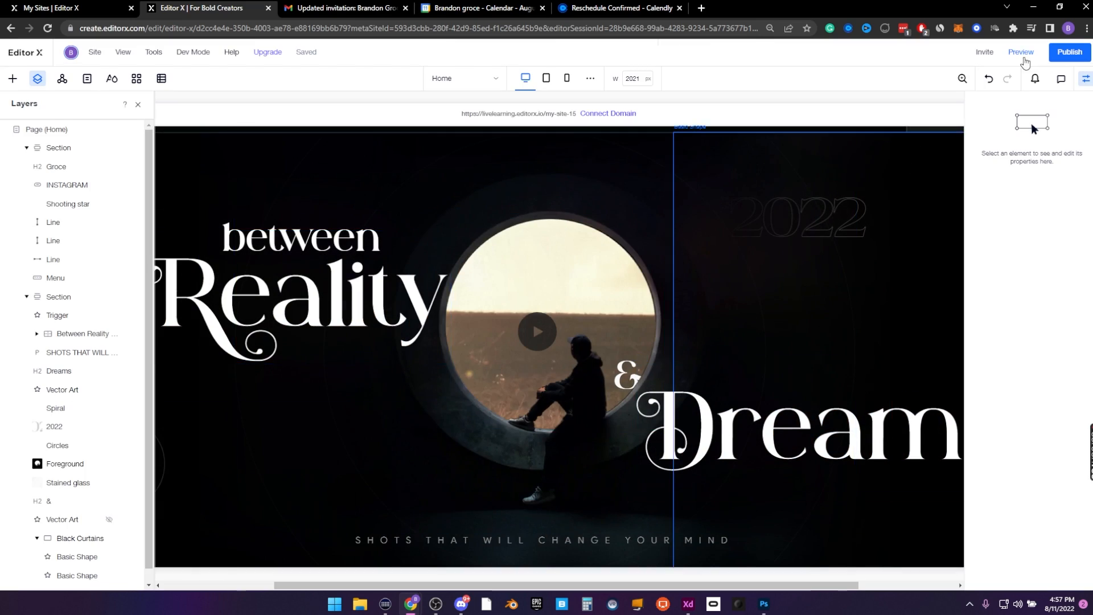
Edit the Foreground image's Foreground Scale effect and set its timing to end at 1 s
{"action": "scroll", "coordinate": [54, 424], "scroll_direction": "down", "scroll_amount": 1}
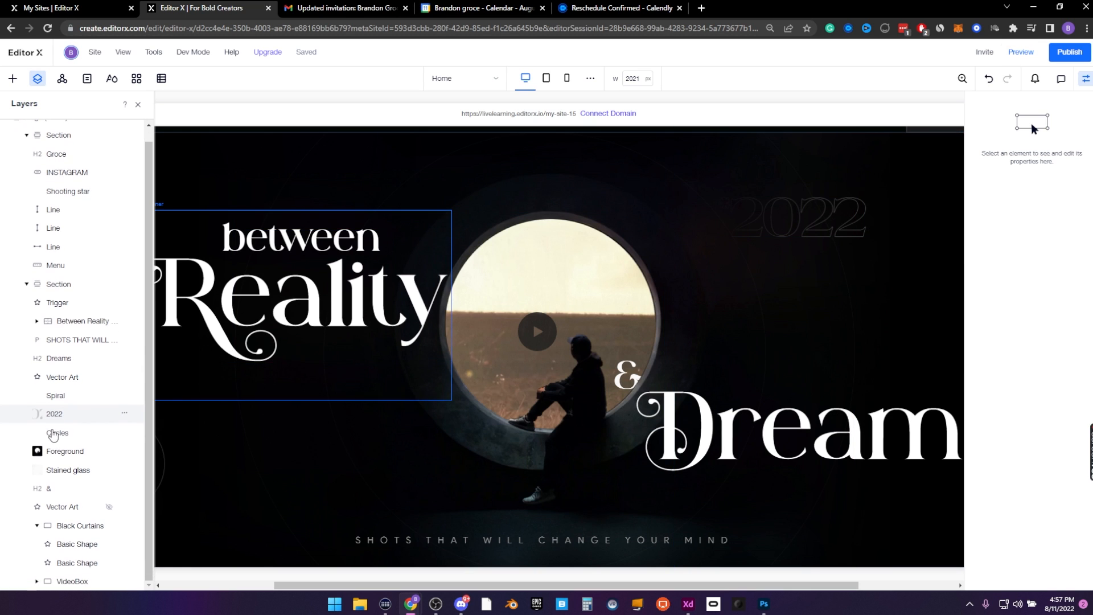
{"action": "left_click", "coordinate": [65, 451]}
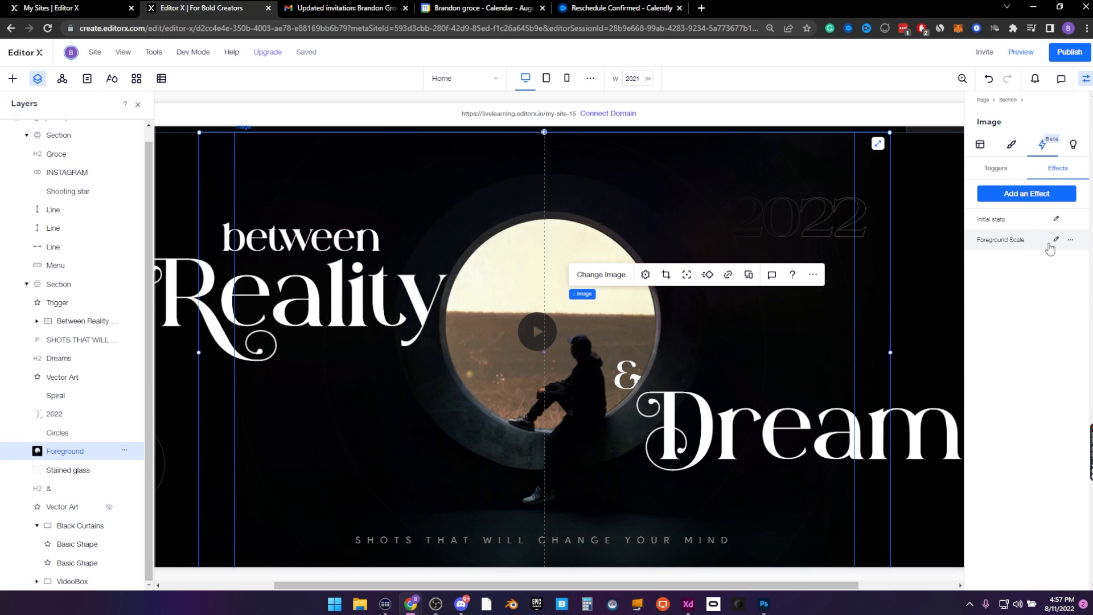
{"action": "left_click", "coordinate": [1070, 239]}
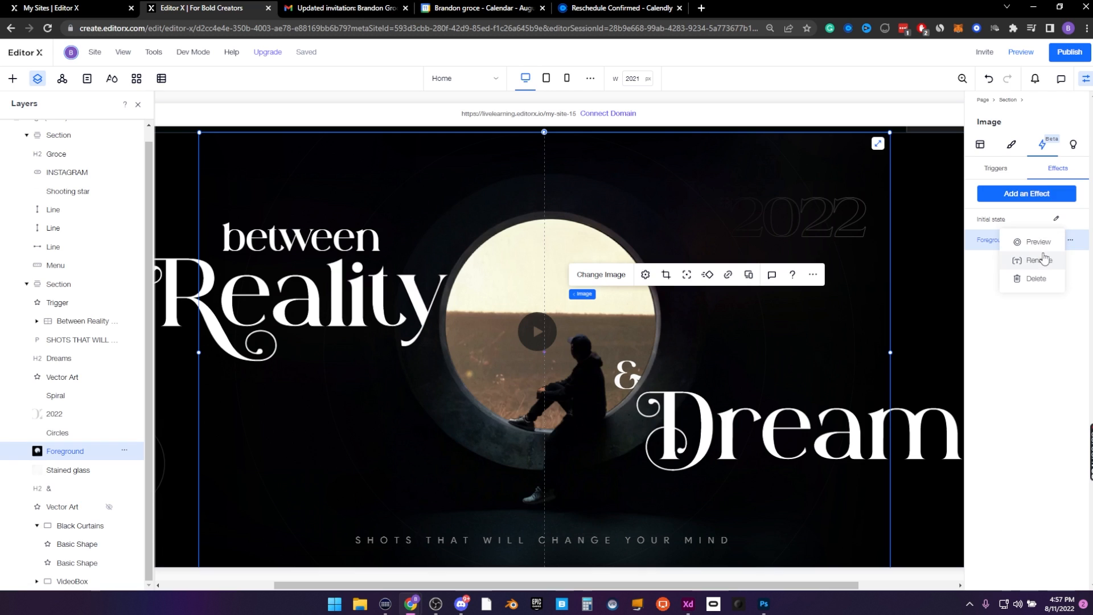
{"action": "left_click", "coordinate": [1019, 260]}
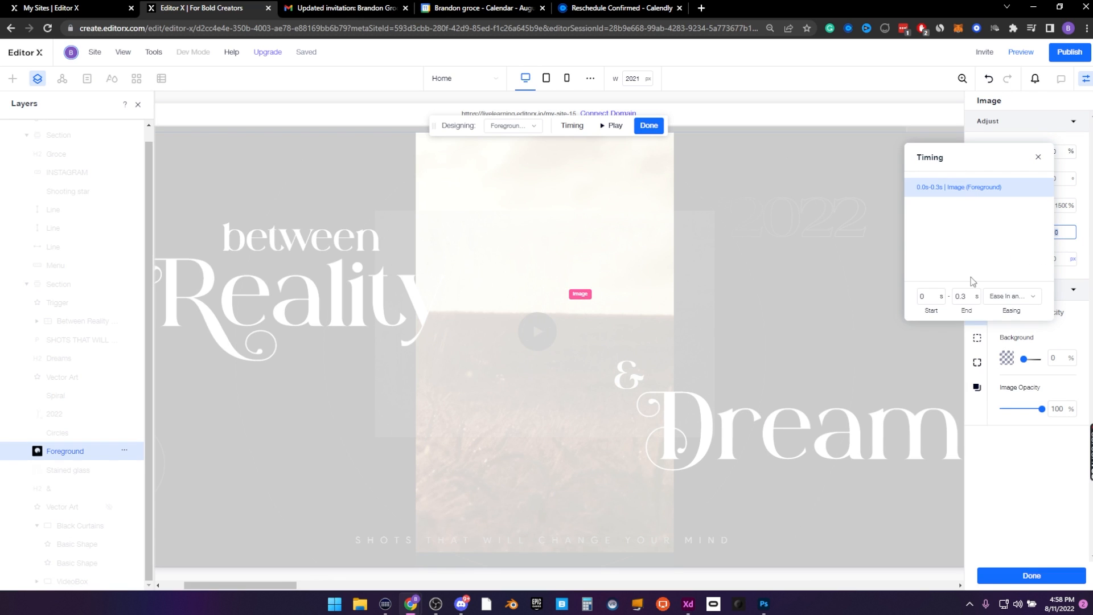
{"action": "left_click", "coordinate": [971, 296]}
{"action": "key", "text": "BackSpace"}
{"action": "key", "text": "BackSpace"}
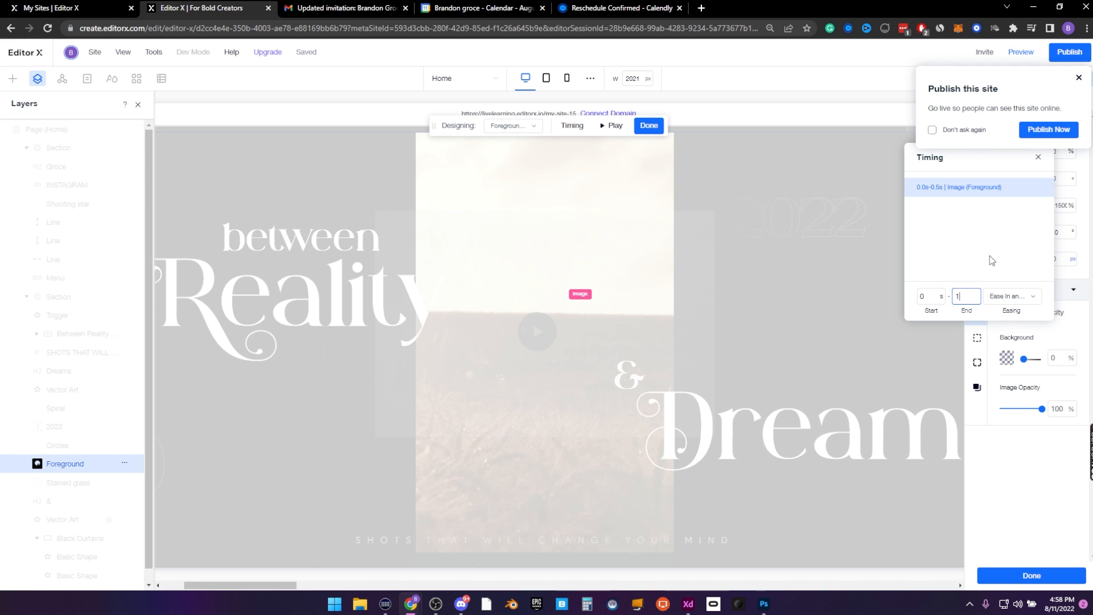
{"action": "left_click", "coordinate": [533, 366]}
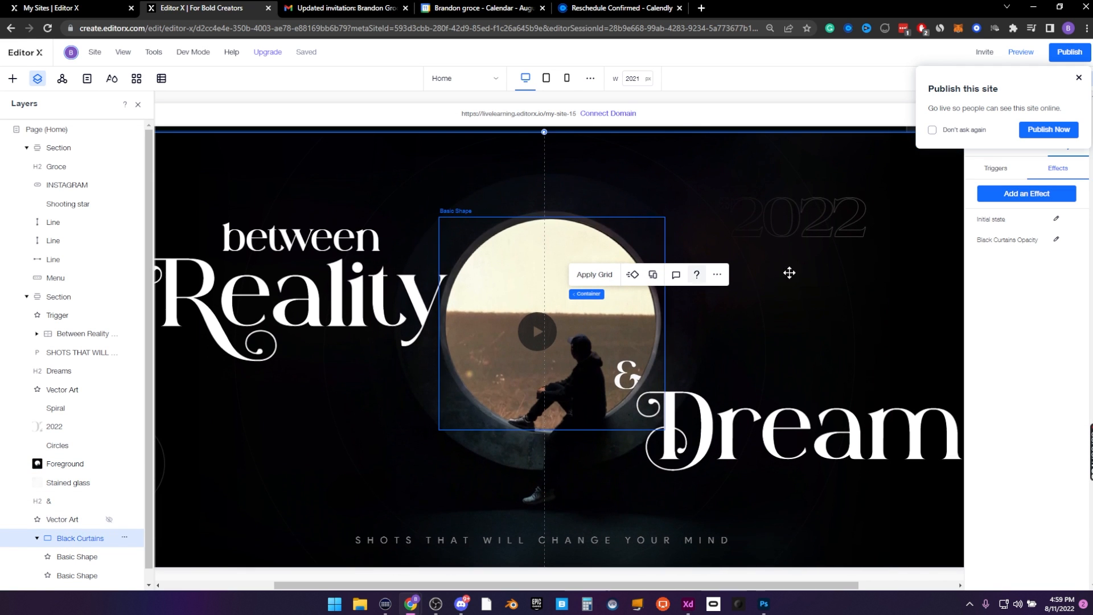
Set the Black Curtains Opacity effect's timing to end at 1 s with Ease In and Out easing
{"action": "left_click", "coordinate": [1057, 240]}
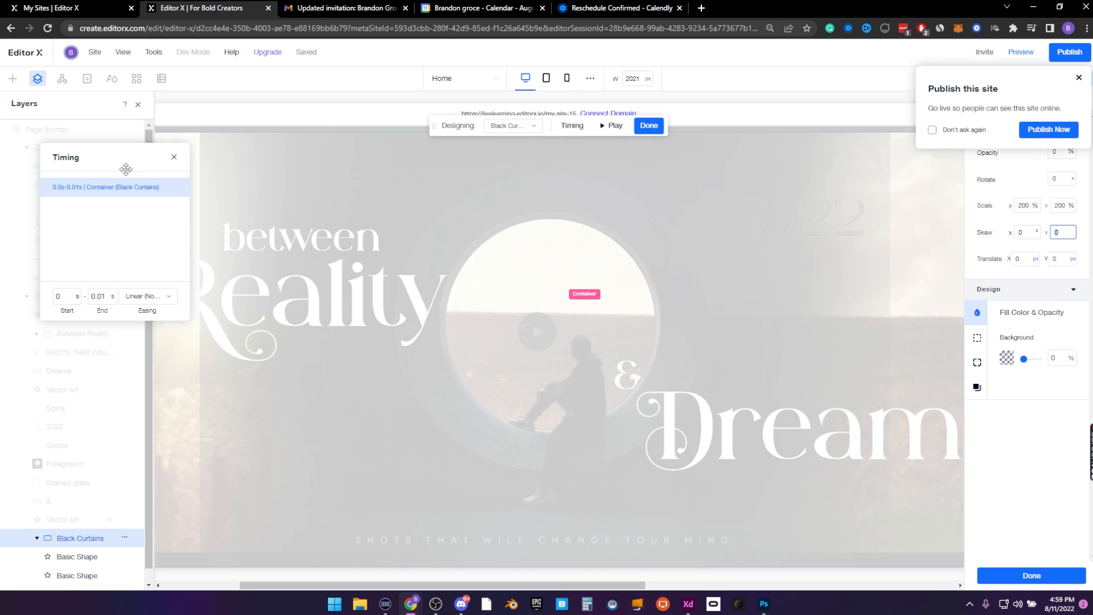
{"action": "left_click_drag", "start_coordinate": [125, 166], "coordinate": [375, 204]}
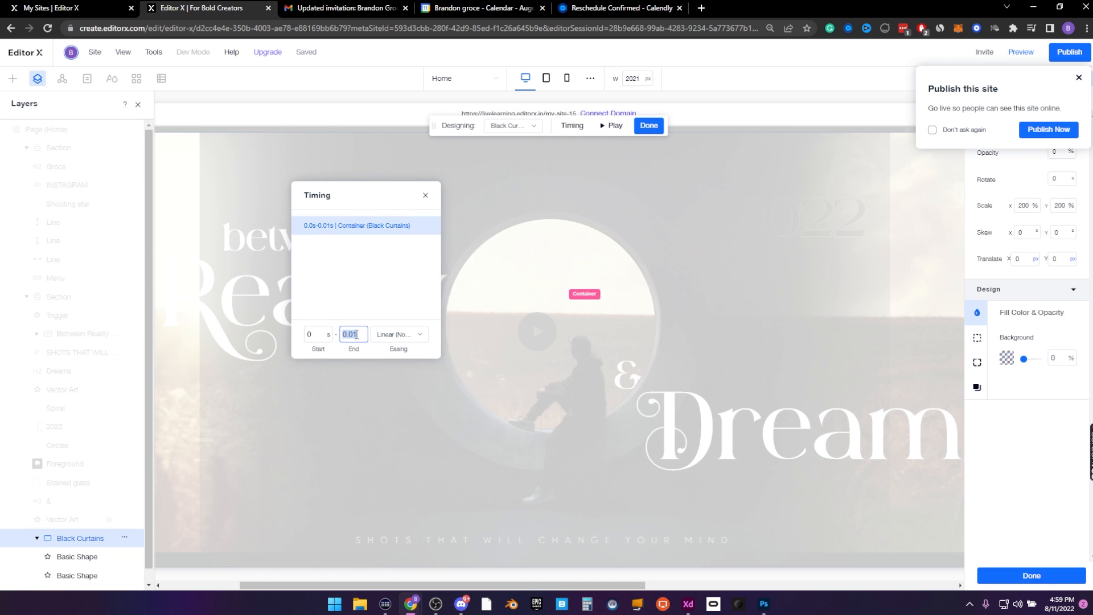
{"action": "type", "text": "1"}
{"action": "key", "text": "Return"}
{"action": "left_click", "coordinate": [402, 335]}
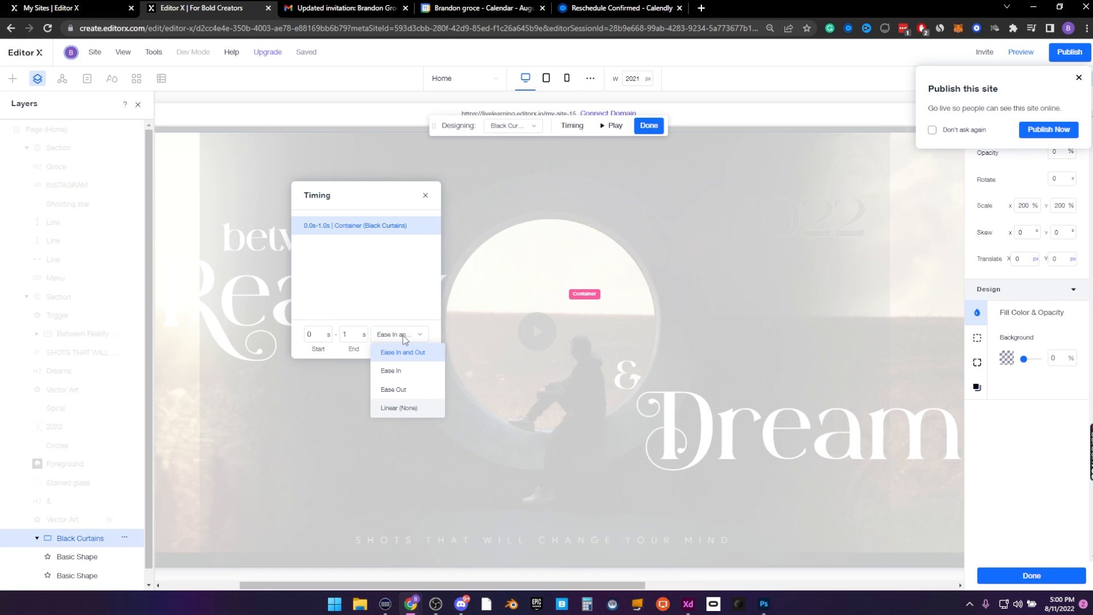
{"action": "left_click", "coordinate": [402, 334]}
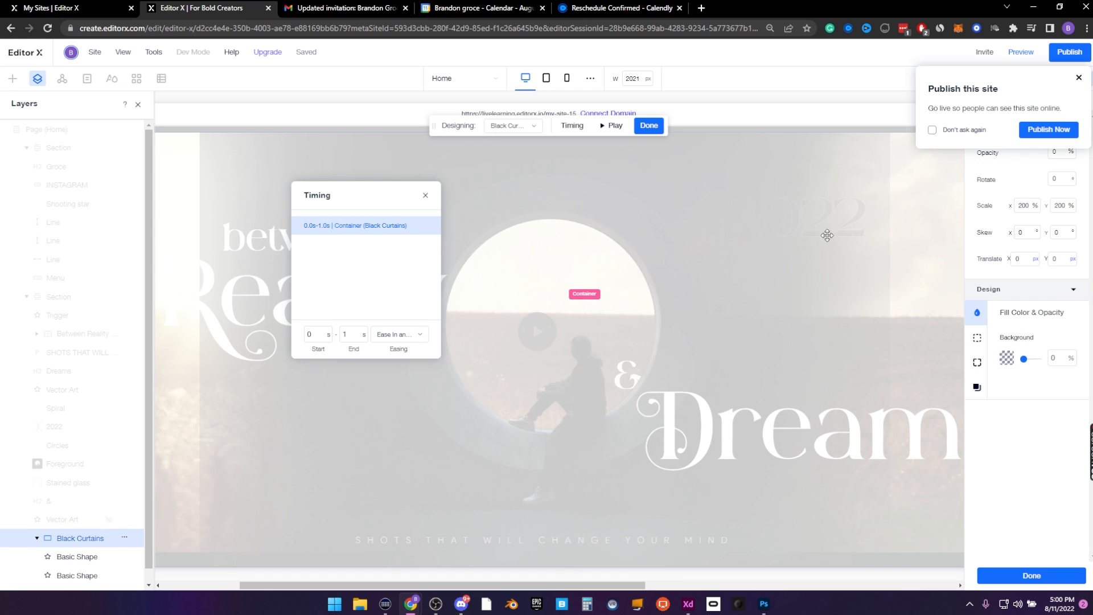
Try a 0% scale on the Black Curtains Opacity effect, and set its X and Y scale to 100% instead
{"action": "left_click", "coordinate": [1078, 78]}
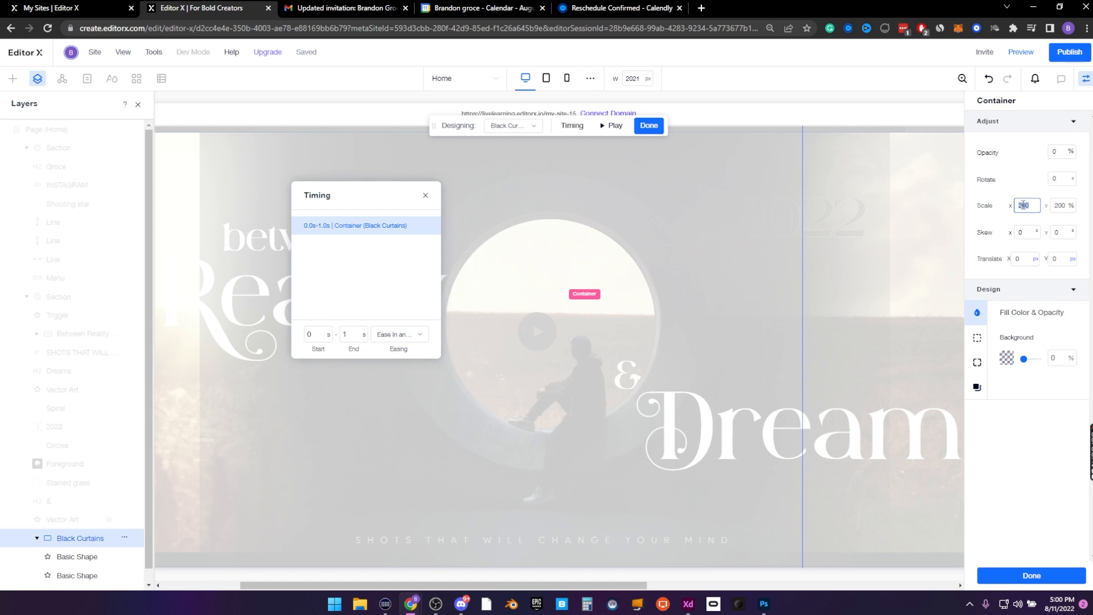
{"action": "left_click", "coordinate": [1058, 206]}
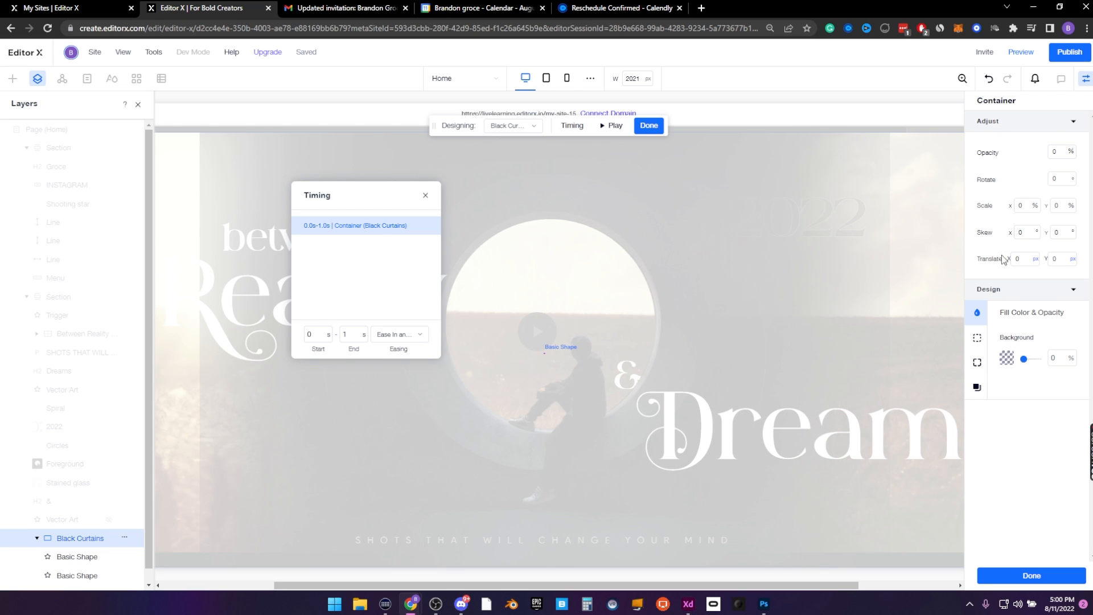
{"action": "left_click", "coordinate": [1023, 206]}
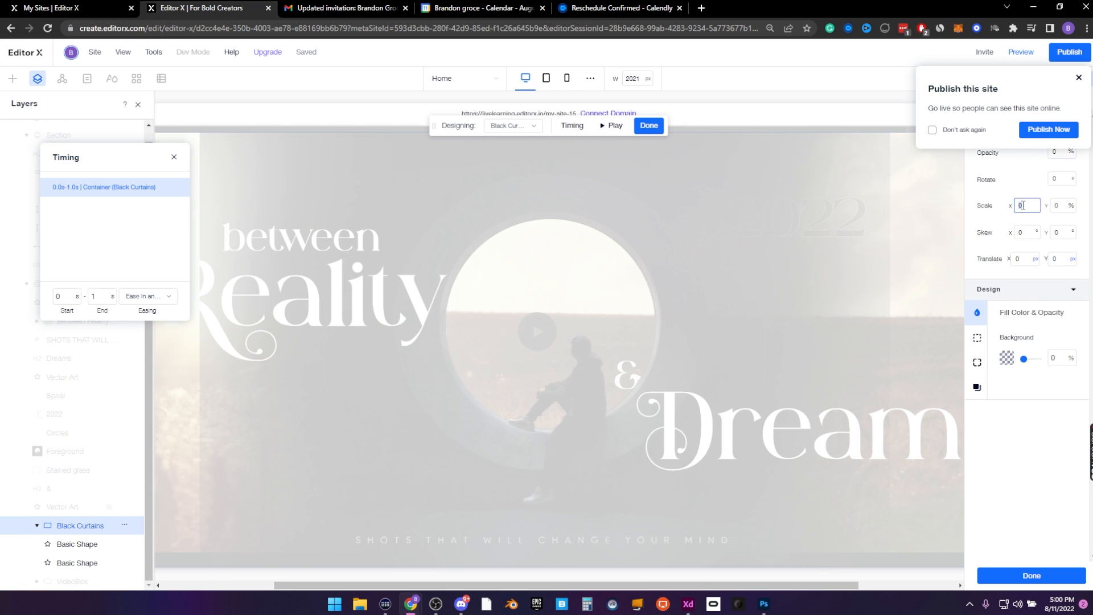
{"action": "type", "text": "100"}
{"action": "left_click", "coordinate": [1060, 206]}
{"action": "type", "text": "1"}
{"action": "left_click", "coordinate": [1021, 52]}
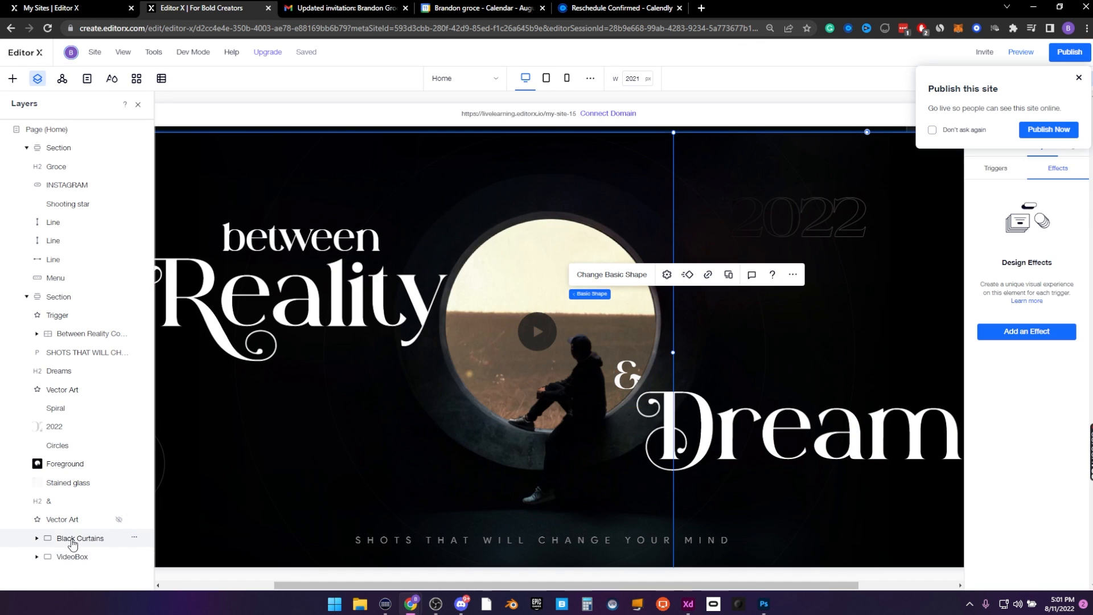
Expand the Black Curtains container and duplicate its right-hand curtain shape
{"action": "left_click", "coordinate": [49, 542]}
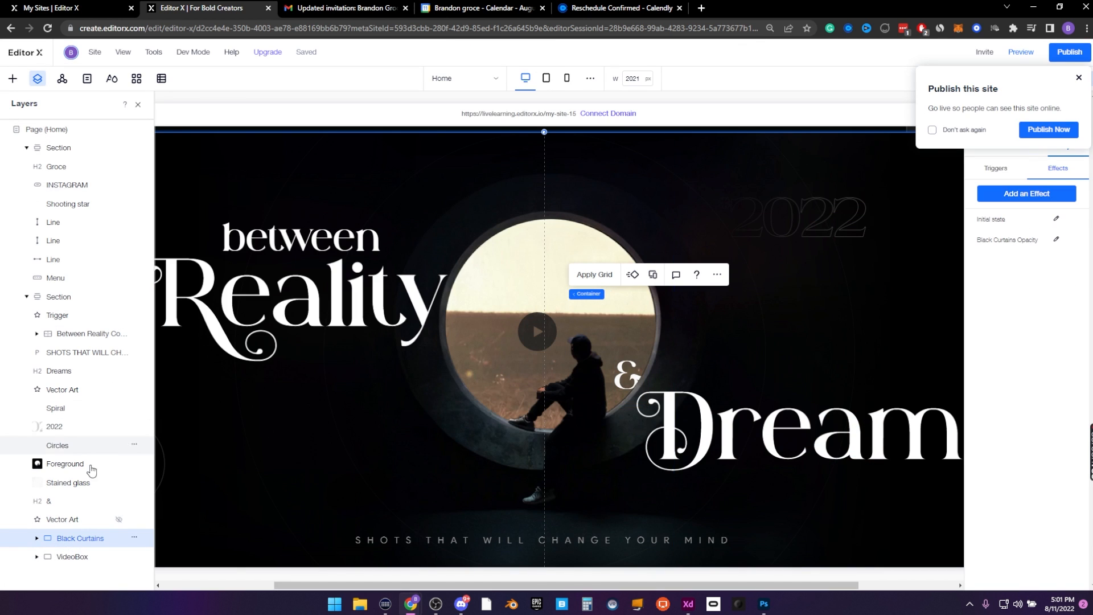
{"action": "left_click", "coordinate": [36, 538]}
{"action": "left_click", "coordinate": [75, 558]}
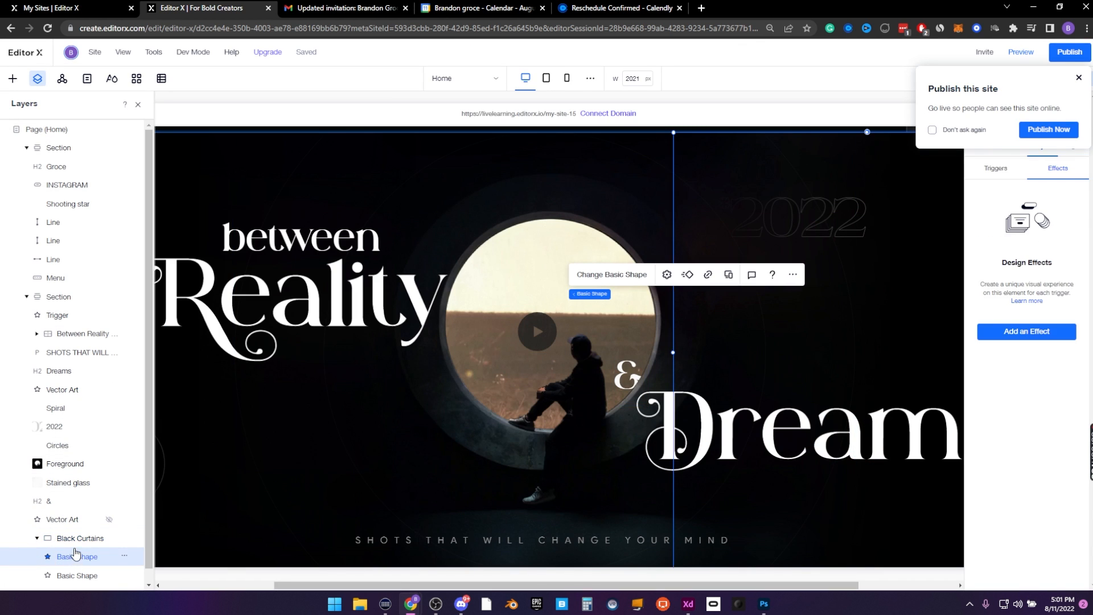
{"action": "scroll", "coordinate": [73, 543], "scroll_direction": "down", "scroll_amount": 1}
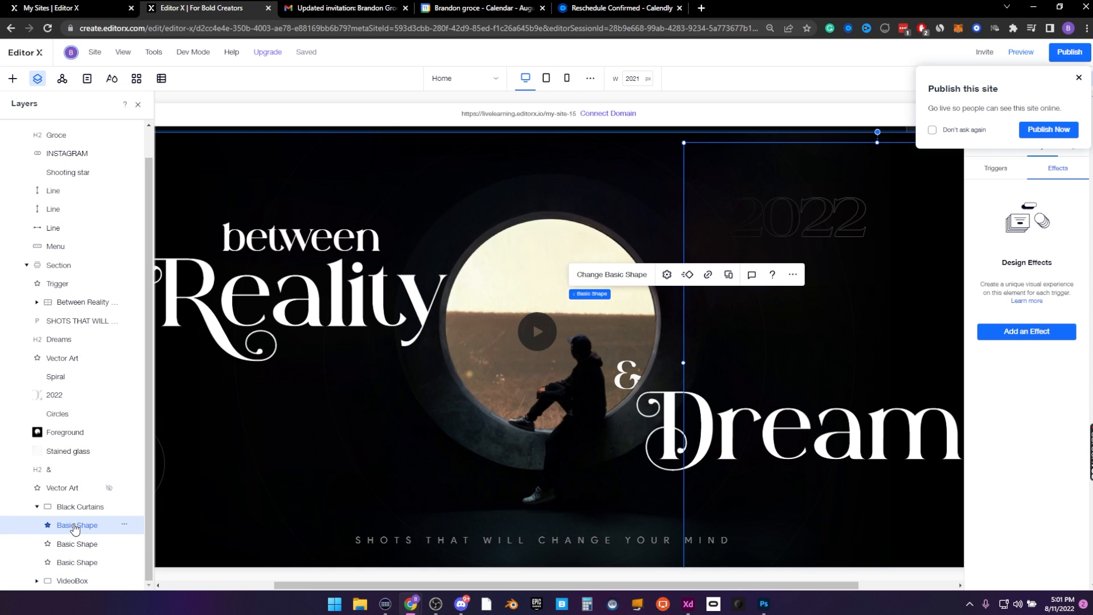
Move the duplicated curtain shape out of the Black Curtains container and place it between Black Curtains and VideoBox in the layer order
{"action": "key", "text": "Delete"}
{"action": "left_click", "coordinate": [37, 526]}
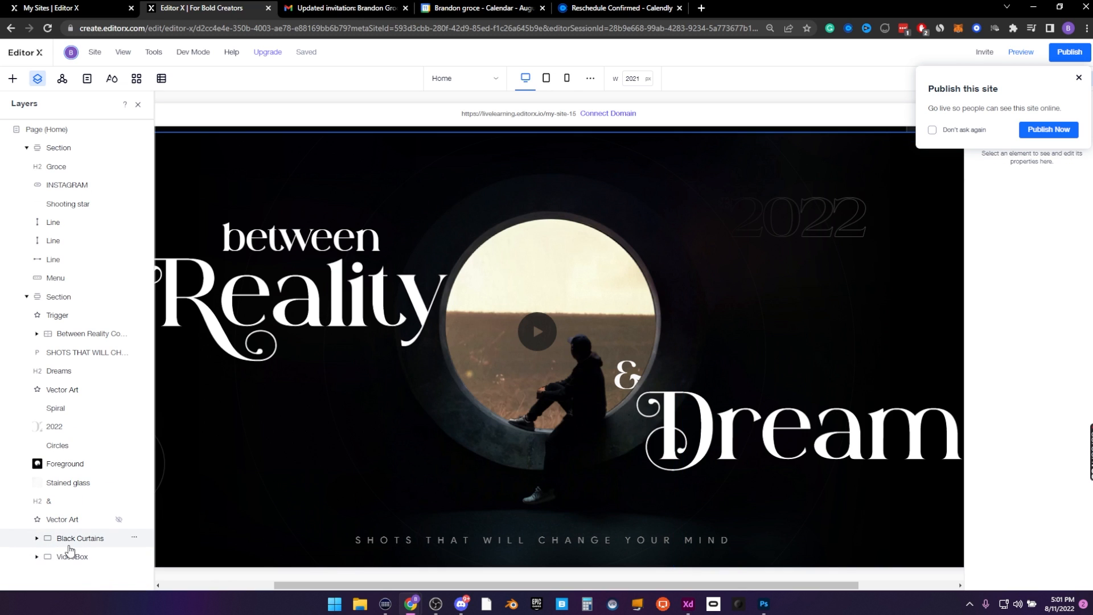
{"action": "key", "text": "ctrl+z"}
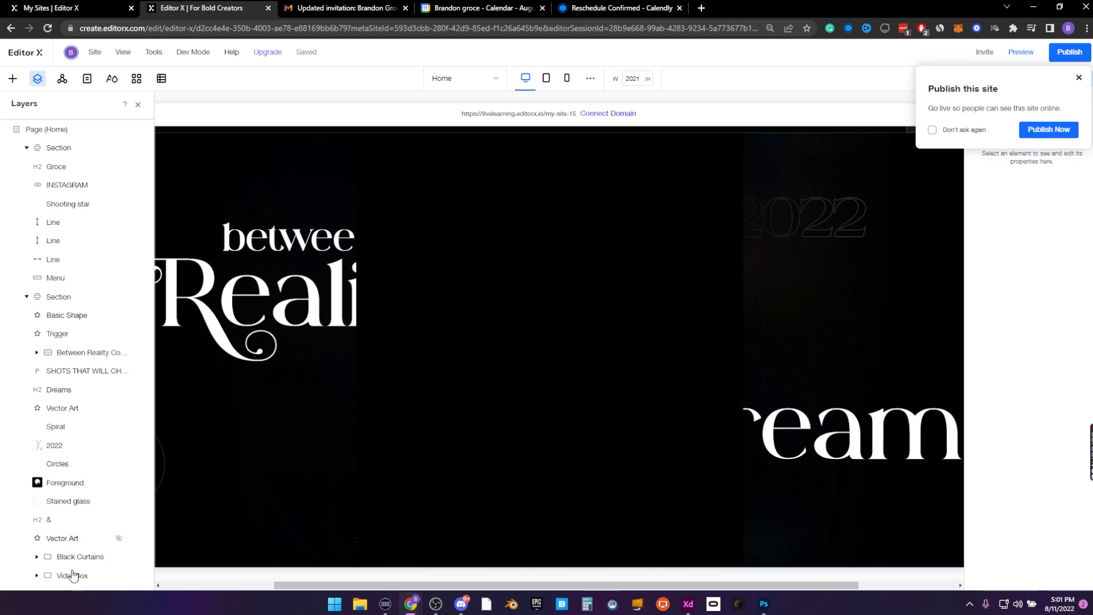
{"action": "left_click_drag", "start_coordinate": [67, 316], "coordinate": [66, 561]}
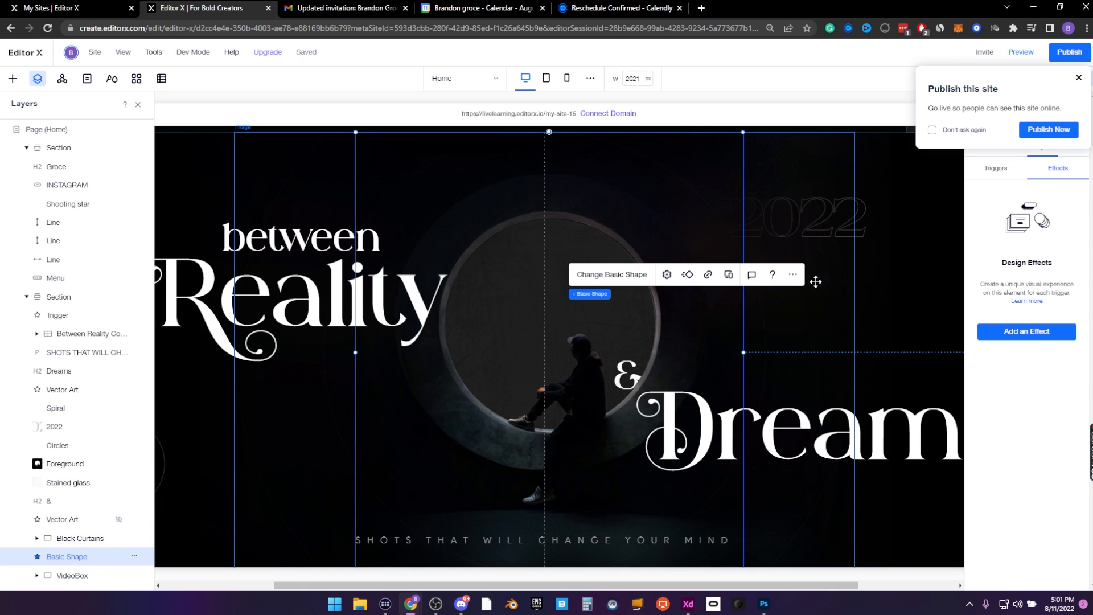
Set the moved shape's width to 100% and centre it horizontally in the section
{"action": "left_click", "coordinate": [1078, 78]}
{"action": "left_click", "coordinate": [987, 147]}
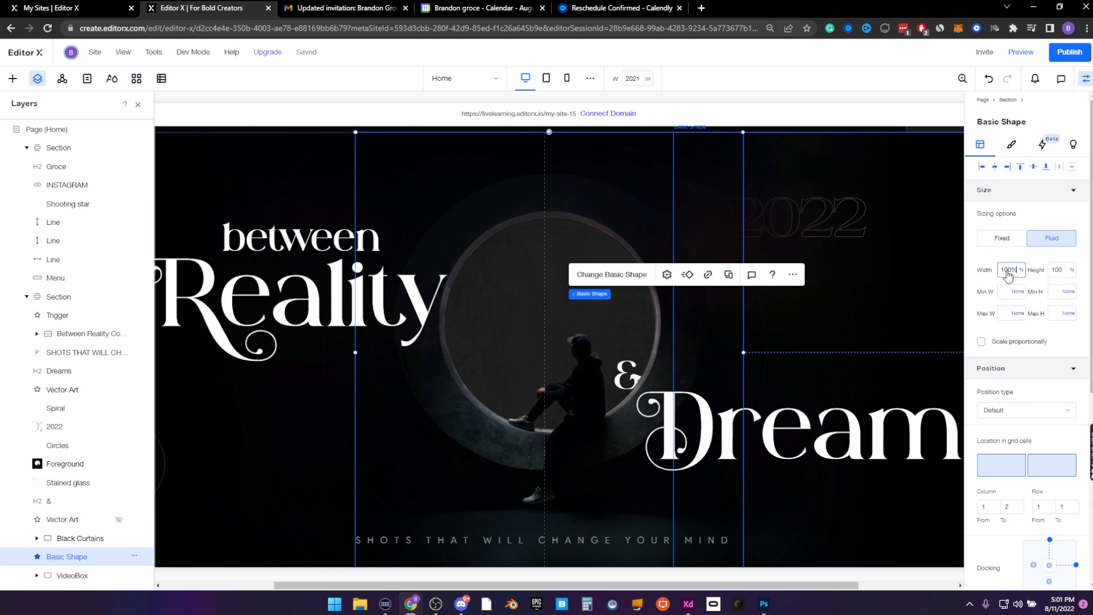
{"action": "key", "text": "Return"}
{"action": "scroll", "coordinate": [1007, 277], "scroll_direction": "down", "scroll_amount": 1}
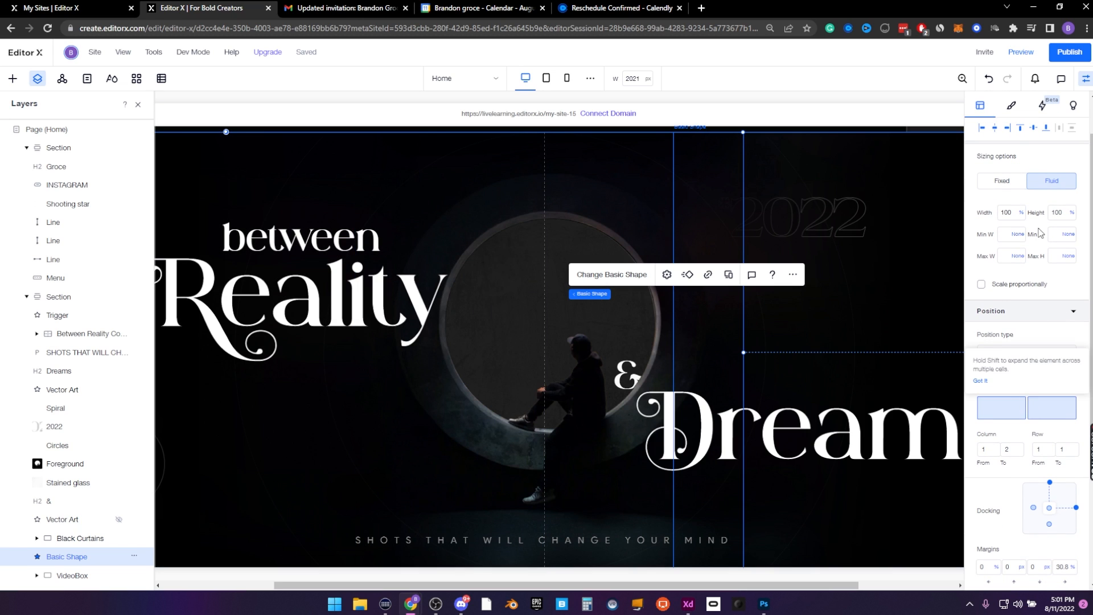
{"action": "left_click", "coordinate": [996, 128]}
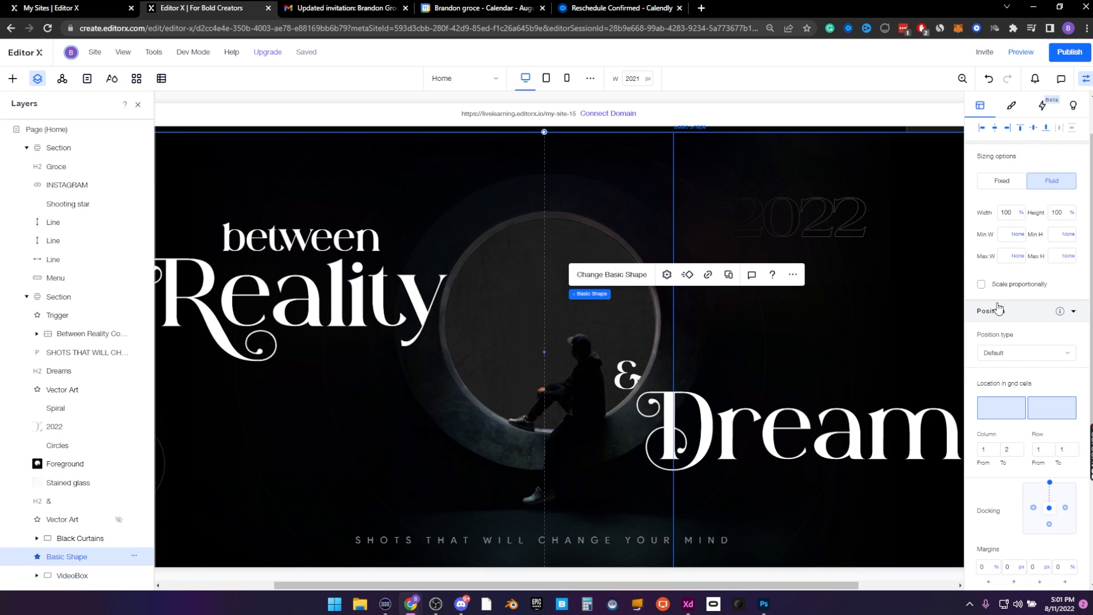
Set the shape's fill opacity to 0% and rename its layer New Overlay
{"action": "scroll", "coordinate": [1037, 319], "scroll_direction": "up", "scroll_amount": 1}
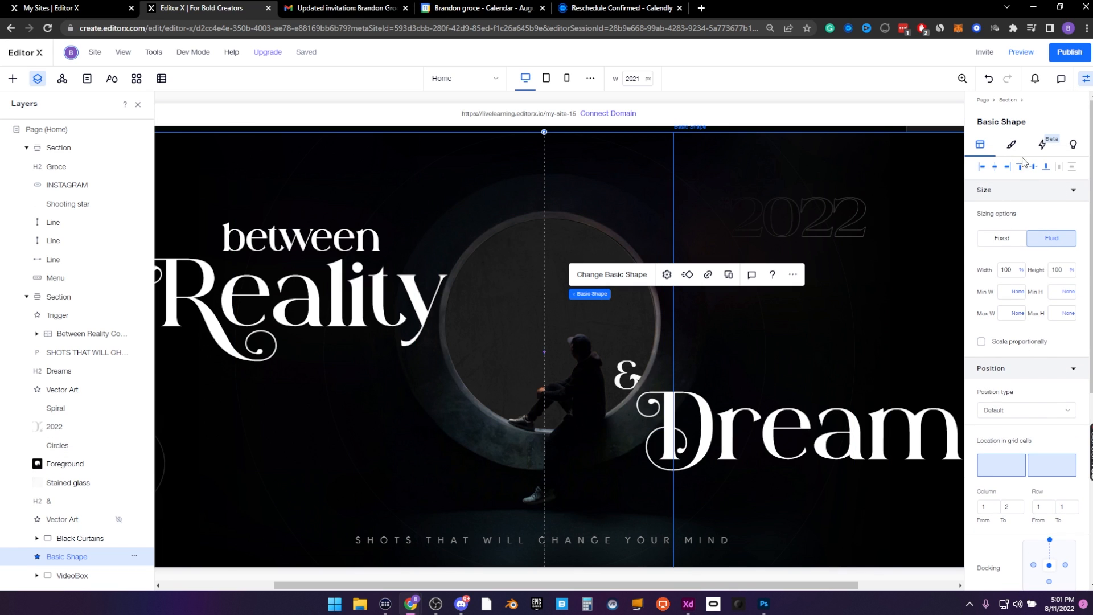
{"action": "left_click", "coordinate": [1011, 144]}
{"action": "mouse_move", "coordinate": [1020, 214]}
{"action": "left_mouse_down"}
{"action": "mouse_move", "coordinate": [952, 206]}
{"action": "mouse_move", "coordinate": [1053, 170]}
{"action": "mouse_move", "coordinate": [1088, 84]}
{"action": "mouse_move", "coordinate": [994, 211]}
{"action": "mouse_move", "coordinate": [1008, 218]}
{"action": "left_mouse_up"}
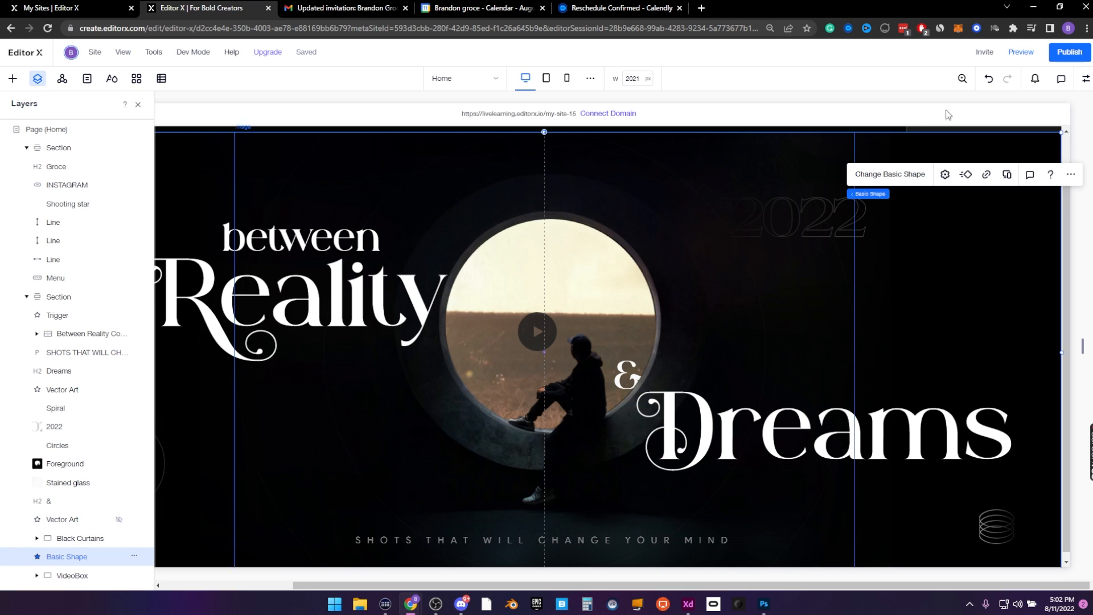
{"action": "double_click", "coordinate": [67, 560]}
{"action": "type", "text": "New Overlay"}
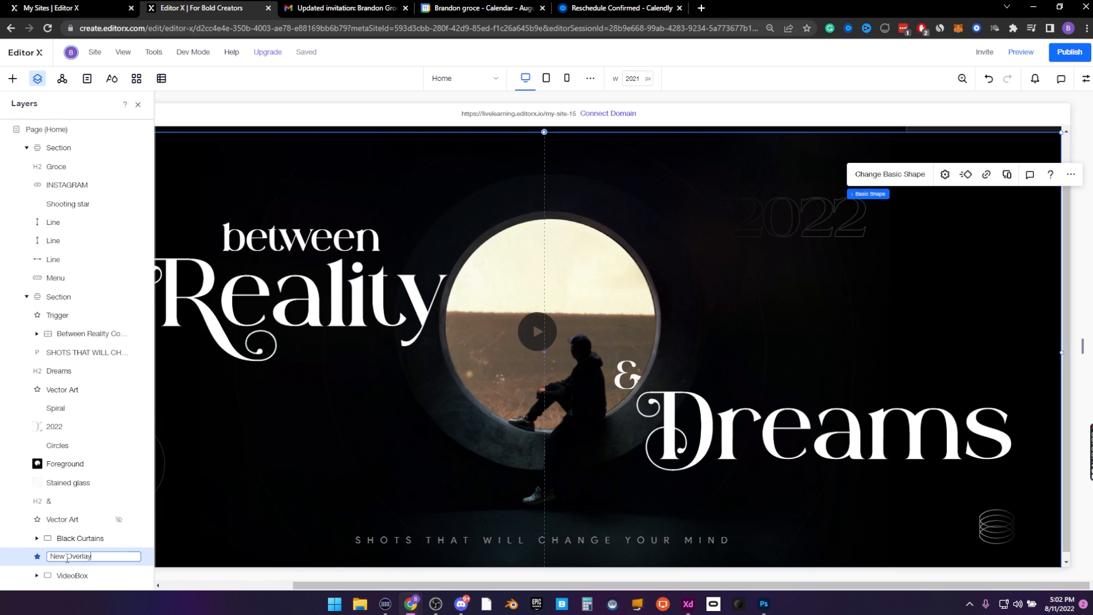
{"action": "key", "text": "Return"}
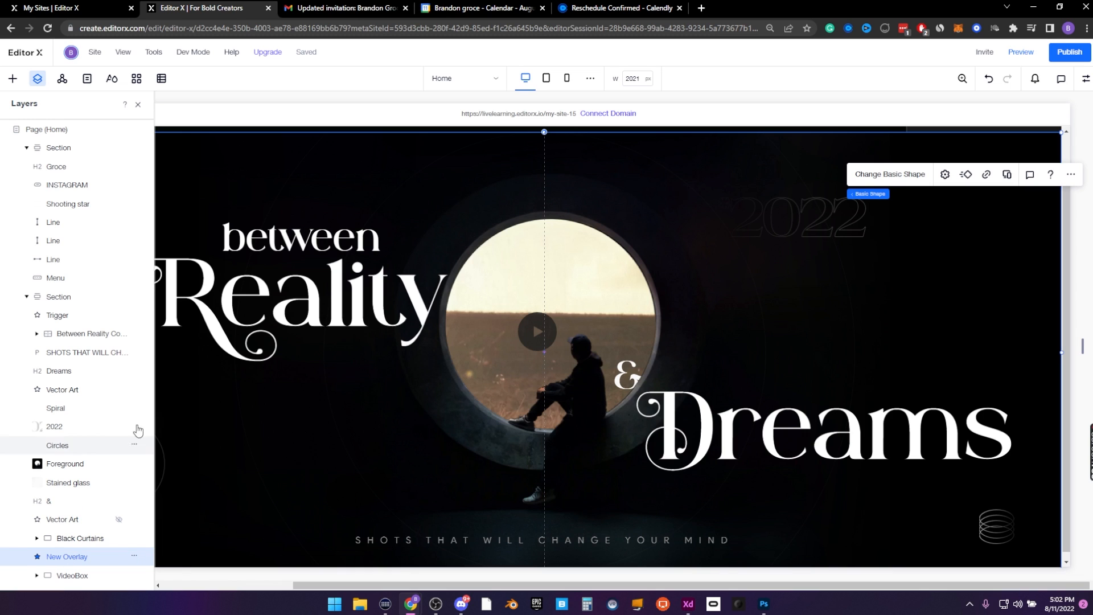
{"action": "left_click", "coordinate": [137, 106]}
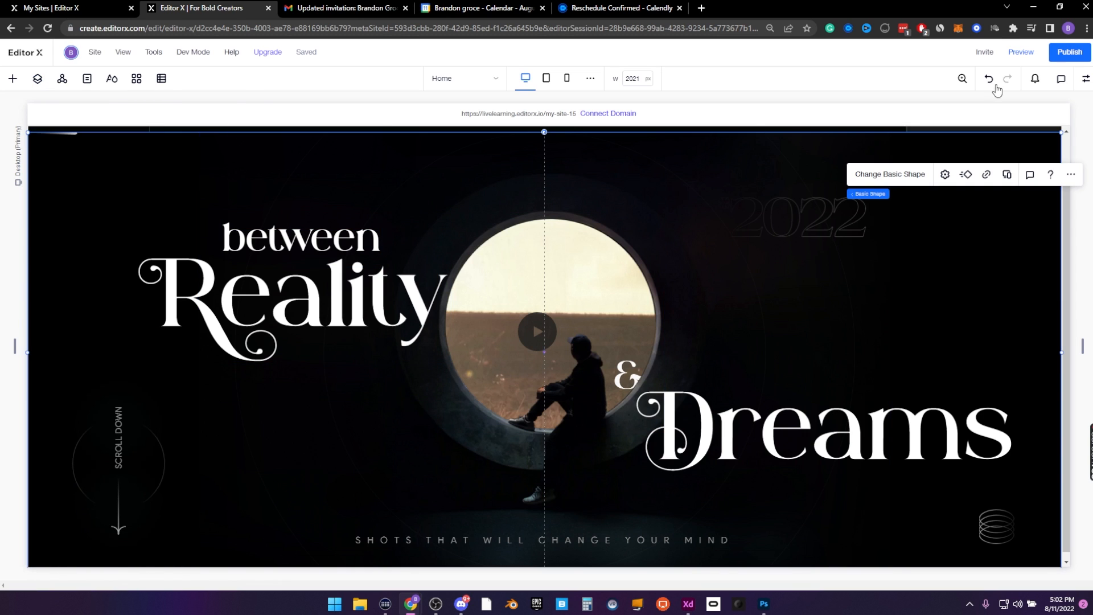
Add a new hover interaction to the circular Trigger shape with New Overlay as the affected element
{"action": "left_click", "coordinate": [1086, 78]}
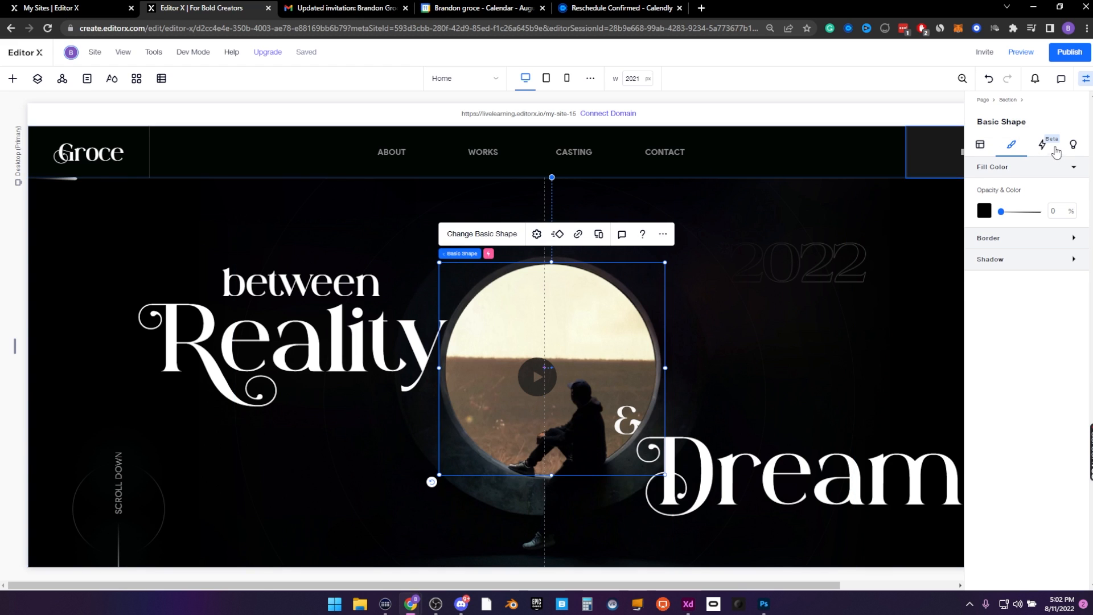
{"action": "left_click", "coordinate": [1046, 149]}
{"action": "left_click", "coordinate": [1013, 331]}
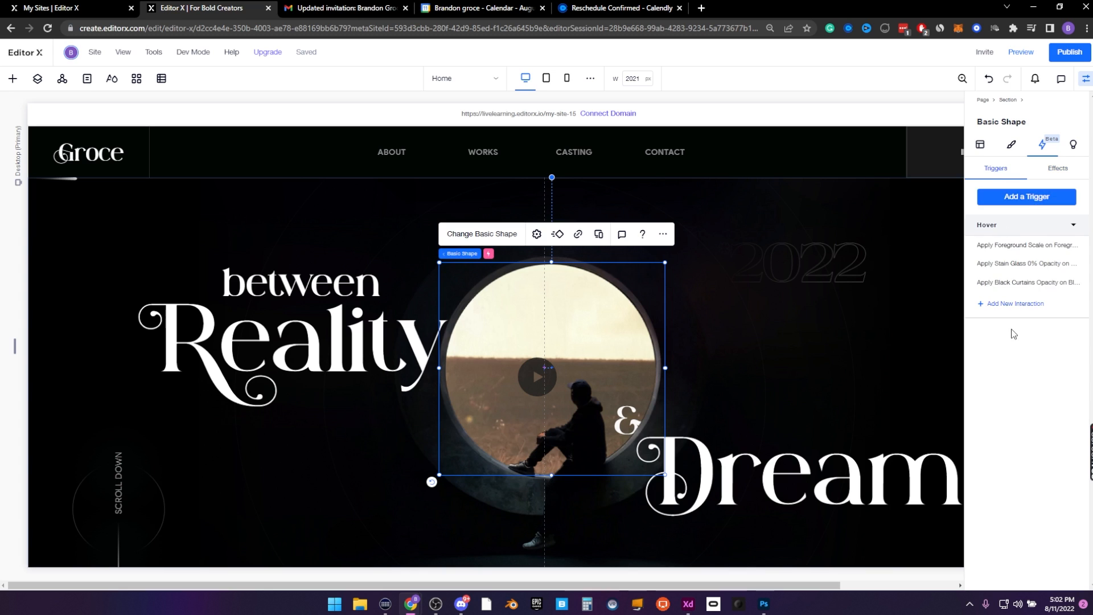
{"action": "left_click", "coordinate": [1009, 304]}
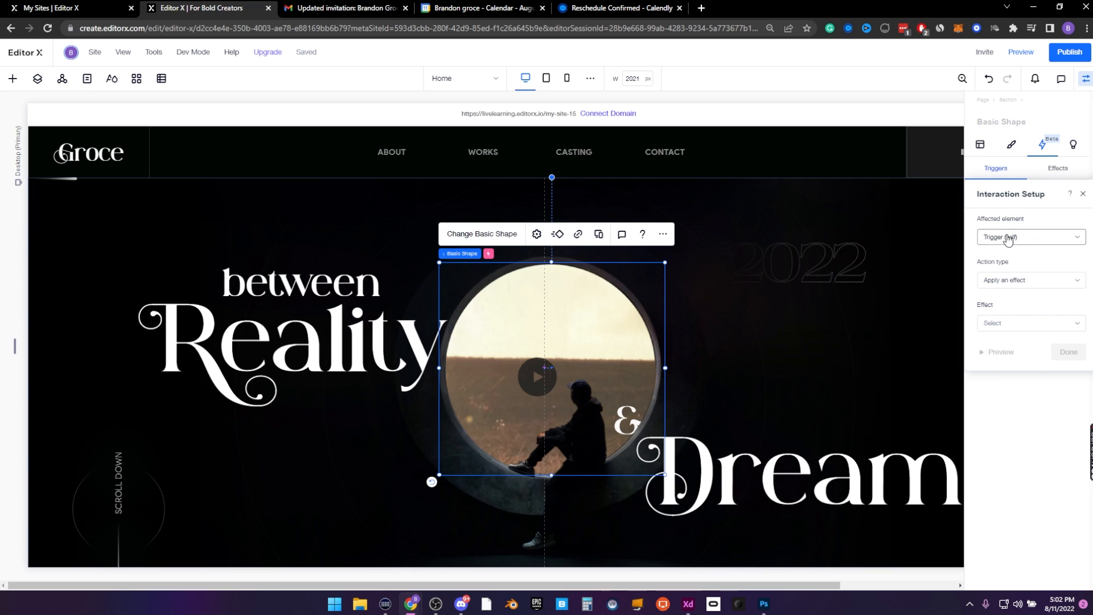
{"action": "left_click", "coordinate": [1008, 237]}
{"action": "left_click", "coordinate": [1012, 258]}
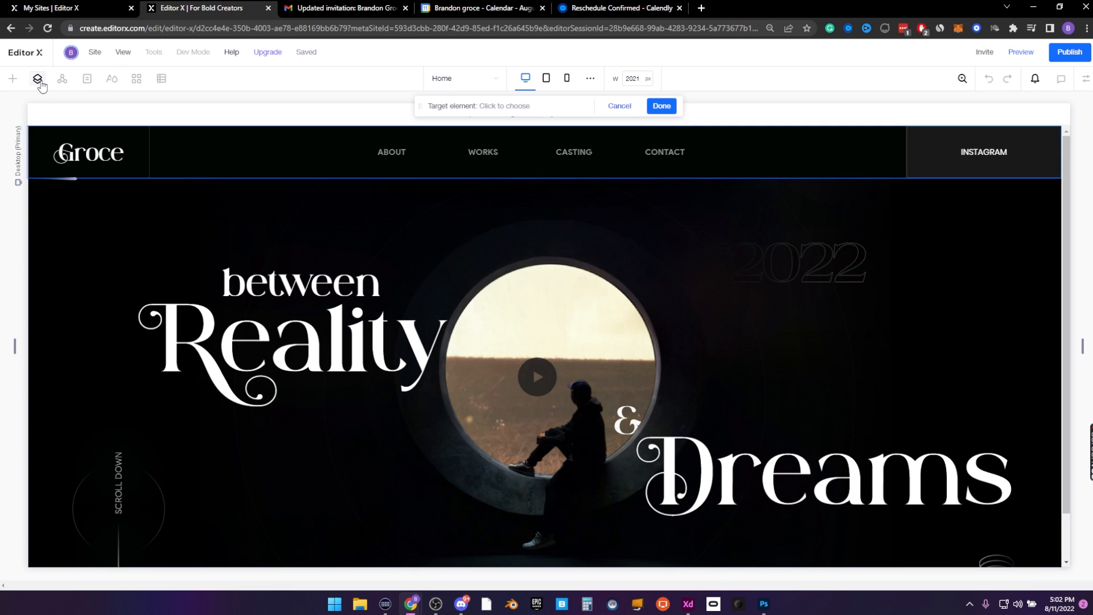
{"action": "left_click", "coordinate": [38, 78]}
{"action": "left_click", "coordinate": [67, 556]}
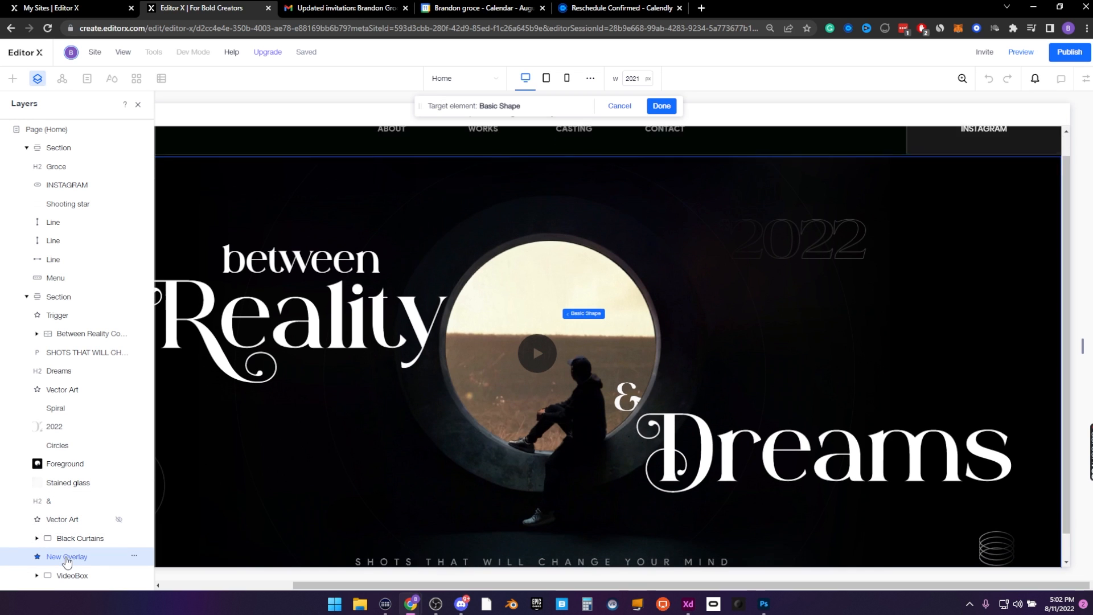
{"action": "left_click", "coordinate": [662, 106]}
Create a custom effect named New Overlay 20 with 20% opacity, and set the overlay's initial state to 0% opacity
{"action": "left_click", "coordinate": [1029, 321]}
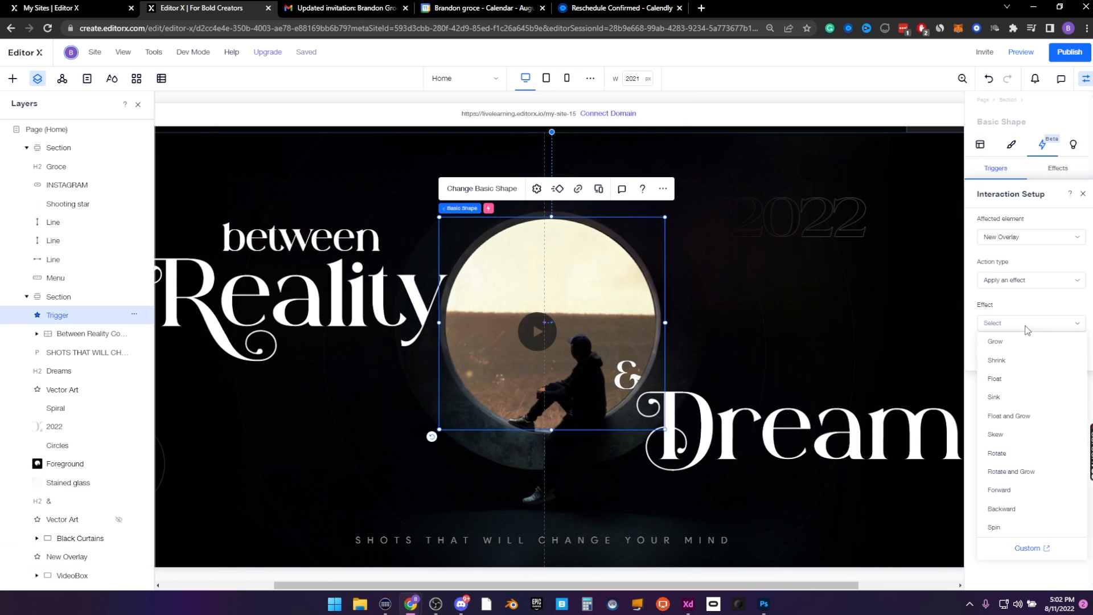
{"action": "left_click", "coordinate": [1024, 550]}
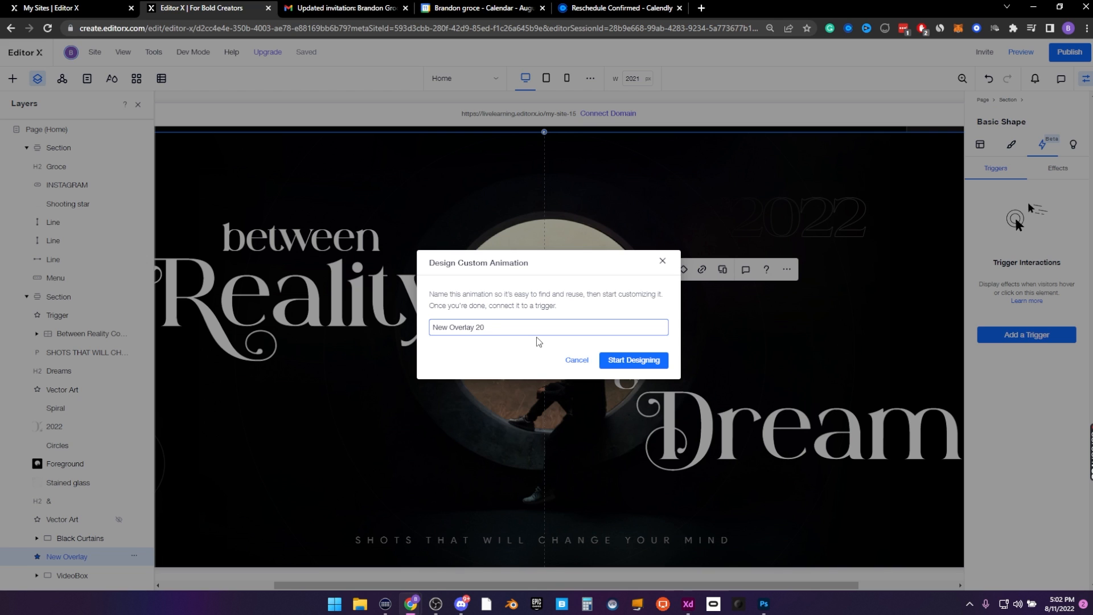
{"action": "key", "text": "Return"}
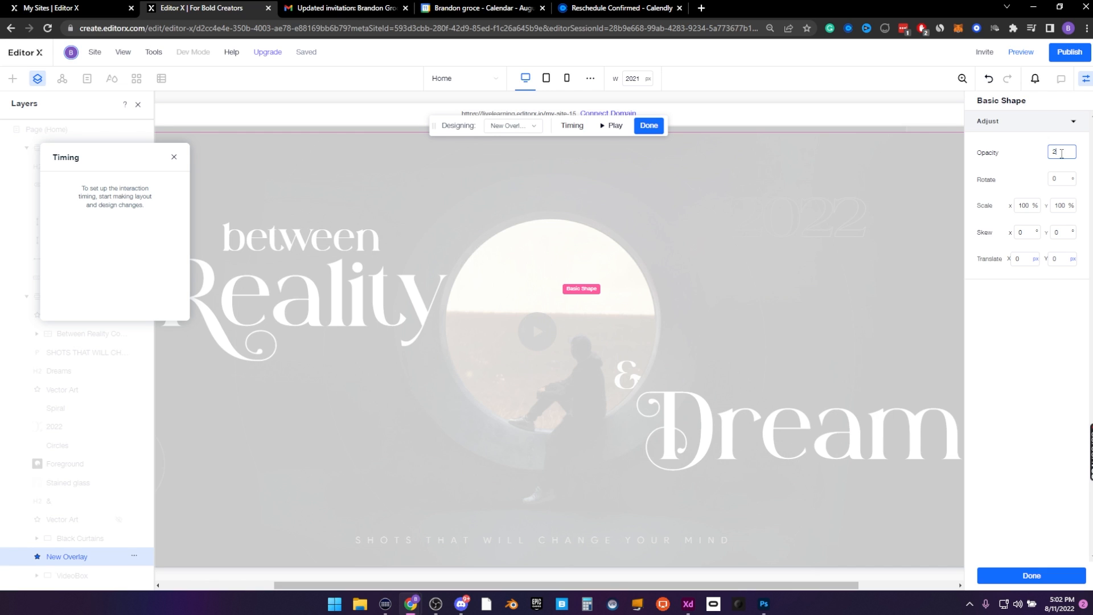
{"action": "key", "text": "Return"}
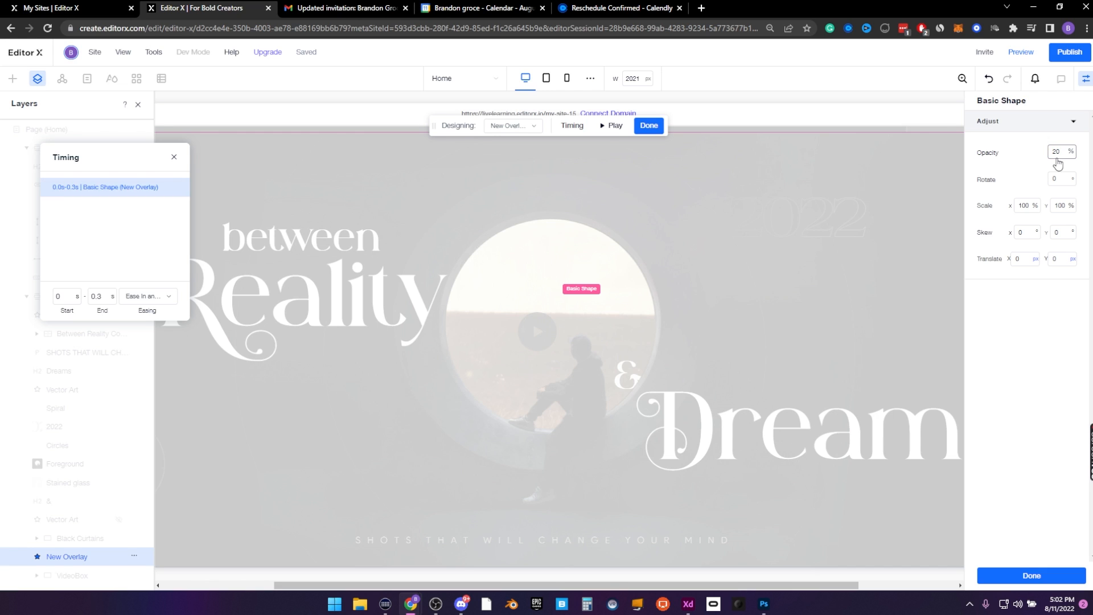
{"action": "left_click", "coordinate": [1056, 151]}
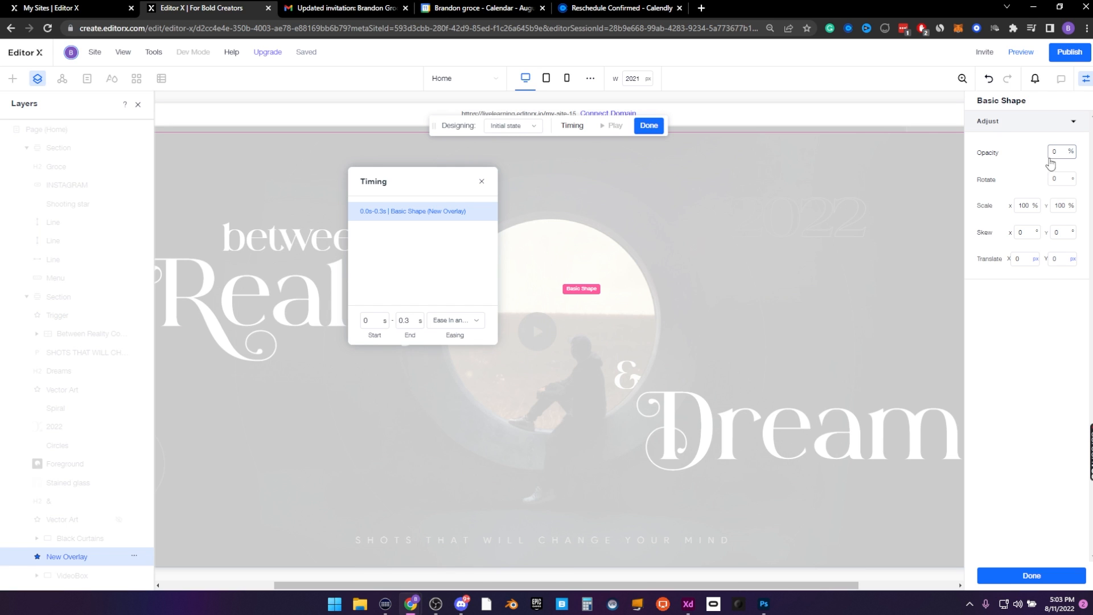
{"action": "left_click", "coordinate": [1032, 575]}
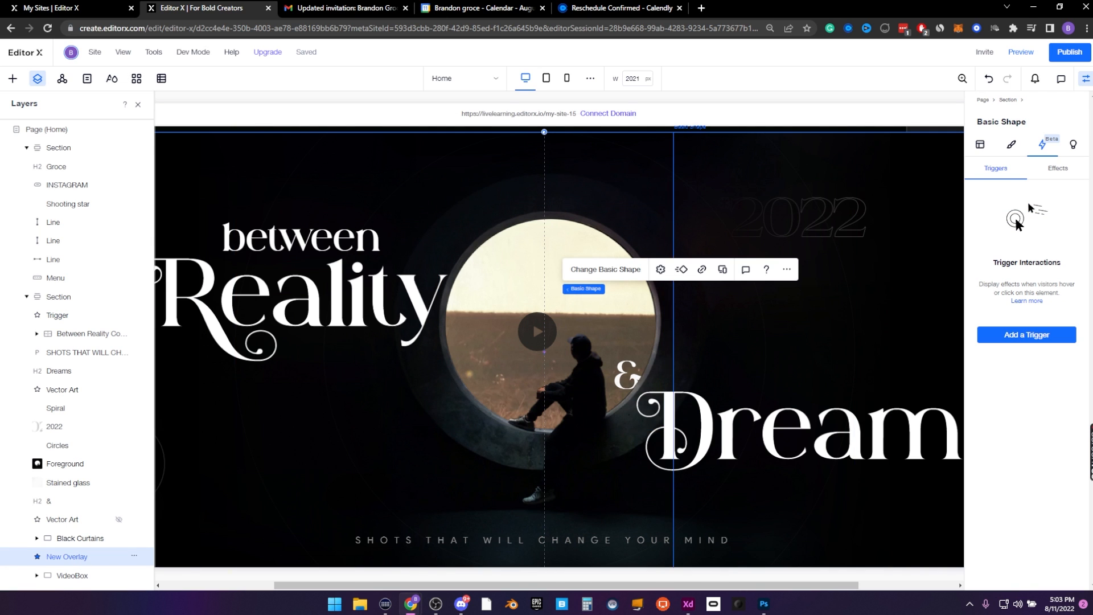
Set New Overlay's fill color opacity to 100% and preview the hover animation
{"action": "left_click", "coordinate": [1011, 144]}
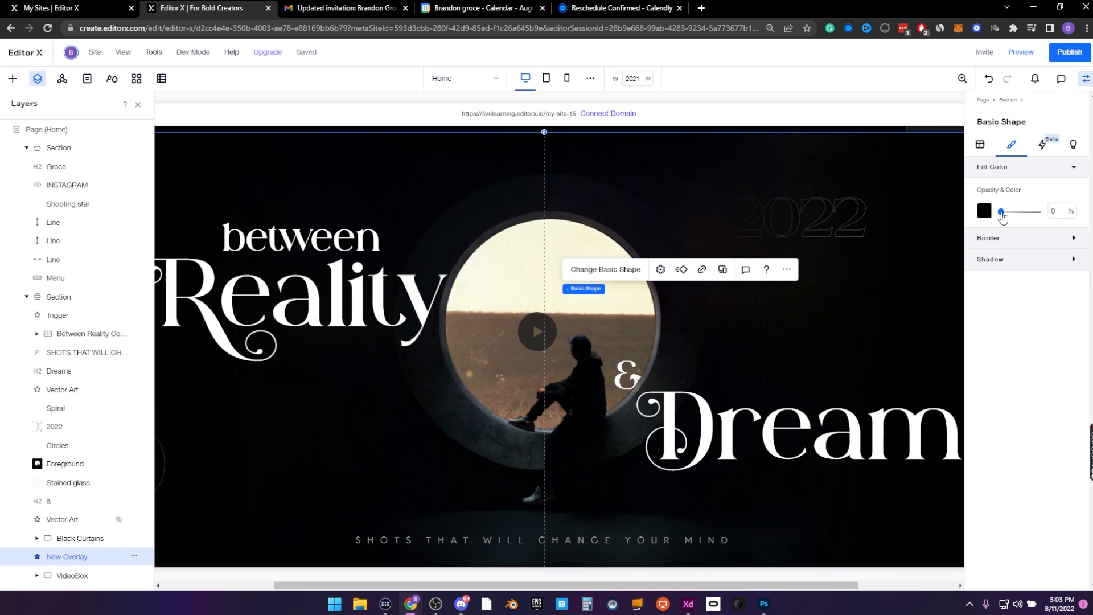
{"action": "left_click_drag", "start_coordinate": [1001, 213], "coordinate": [1067, 221]}
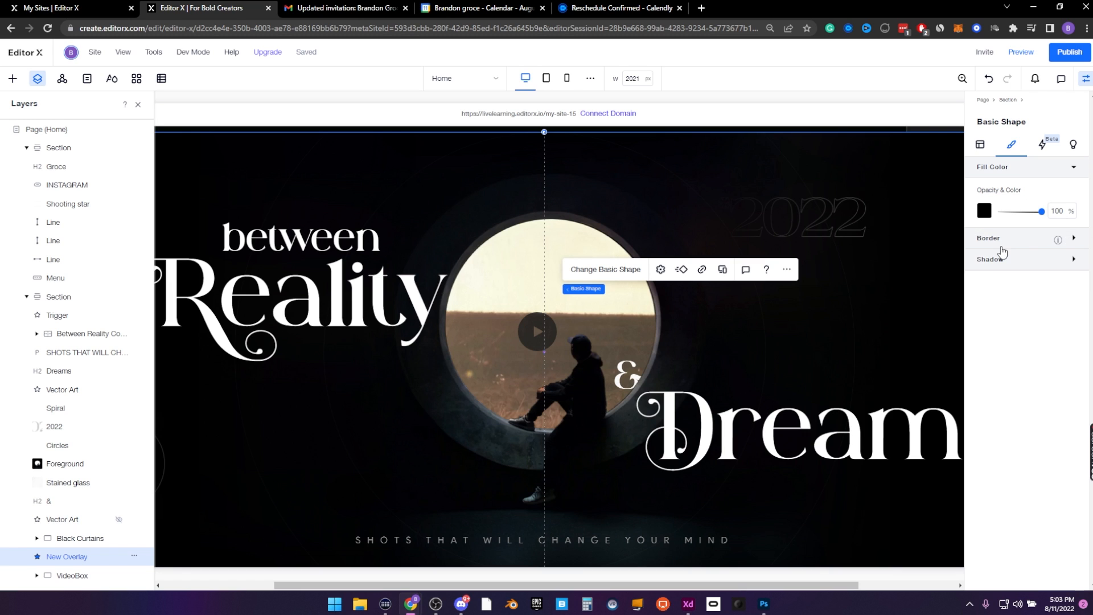
{"action": "left_click", "coordinate": [1028, 54]}
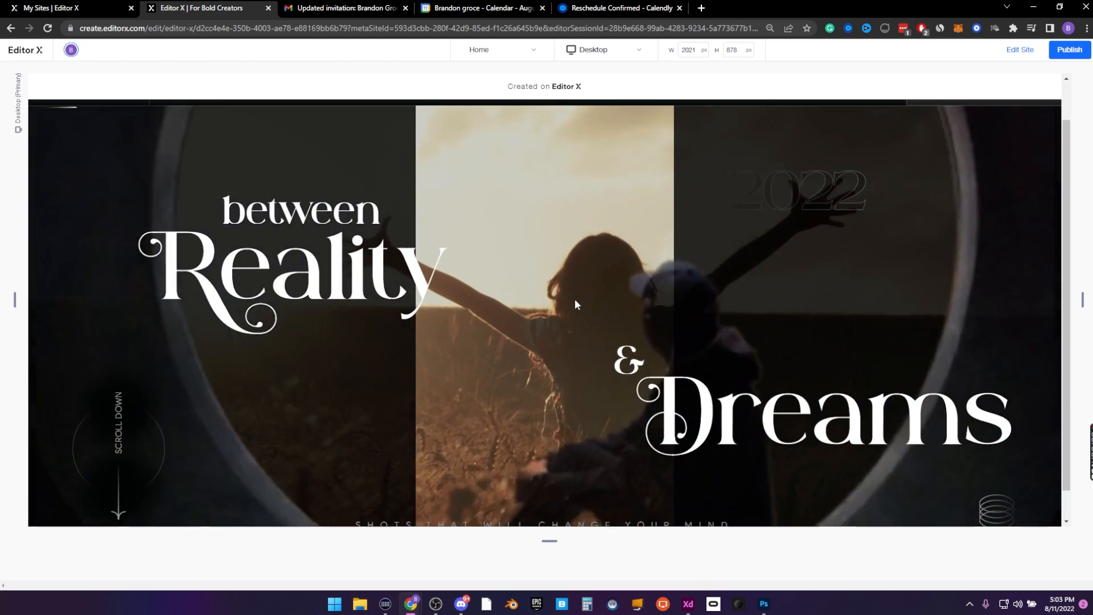
{"action": "left_click", "coordinate": [1020, 49]}
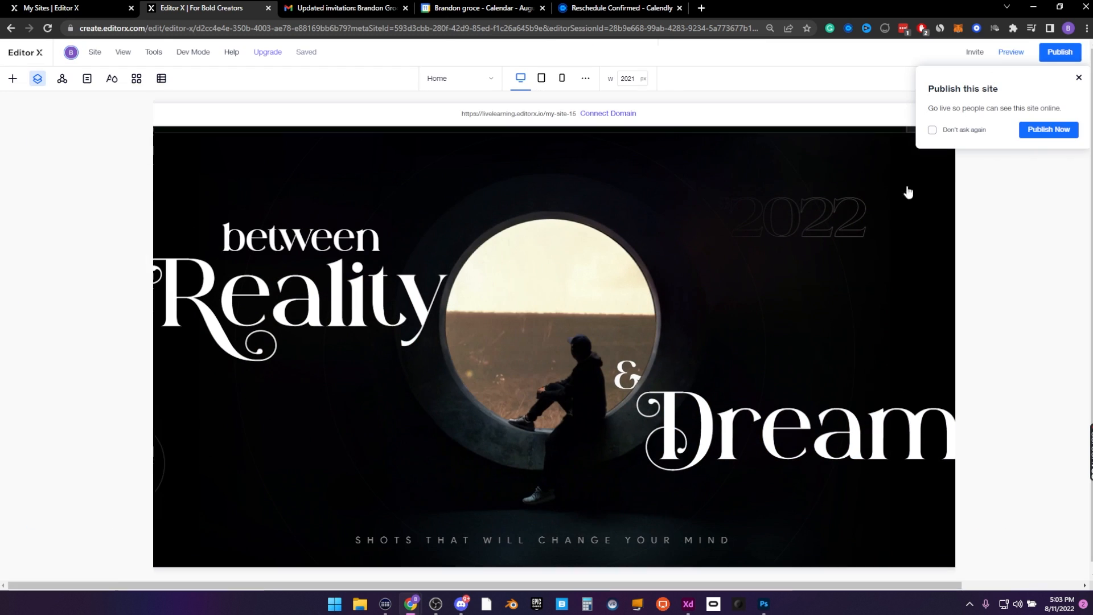
Edit the Black Curtains Opacity effect and set its timing to end at 0.5 s
{"action": "left_click", "coordinate": [118, 540]}
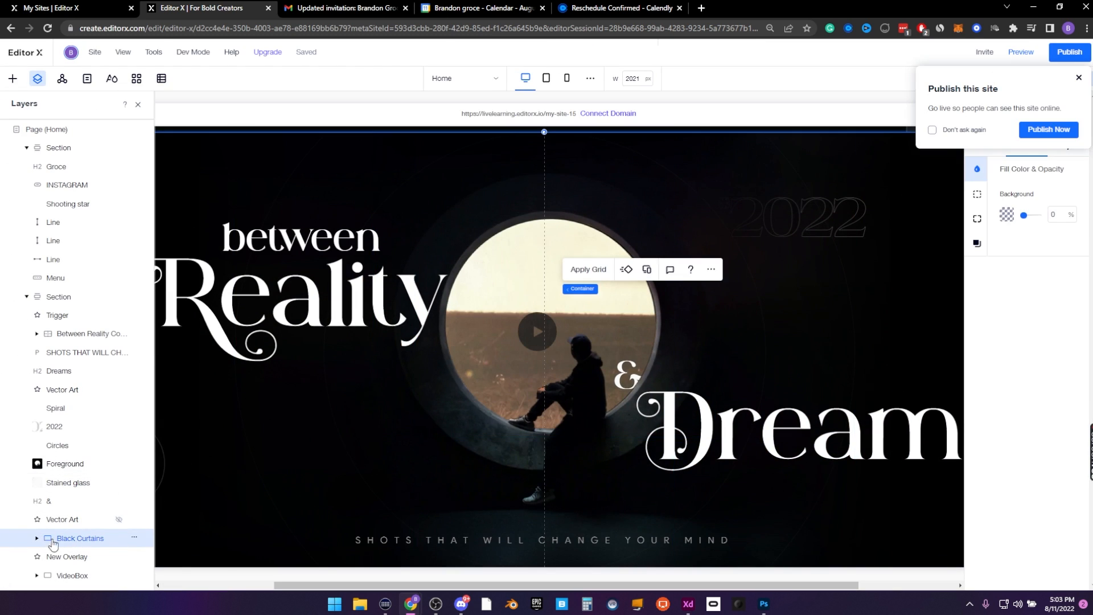
{"action": "left_click", "coordinate": [627, 269]}
{"action": "left_click", "coordinate": [1052, 169]}
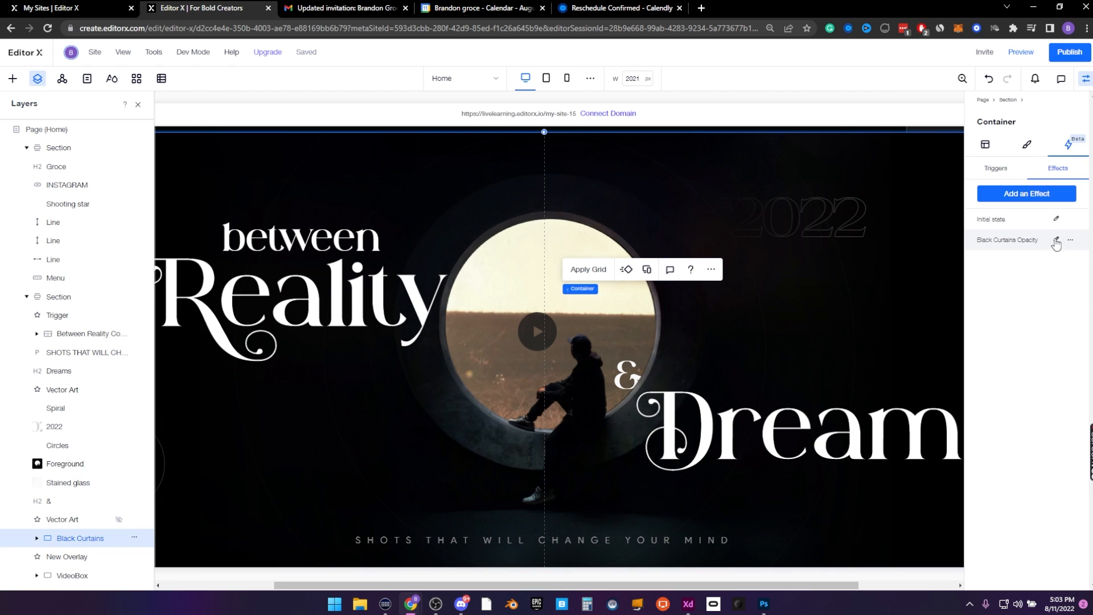
{"action": "left_click", "coordinate": [1057, 240]}
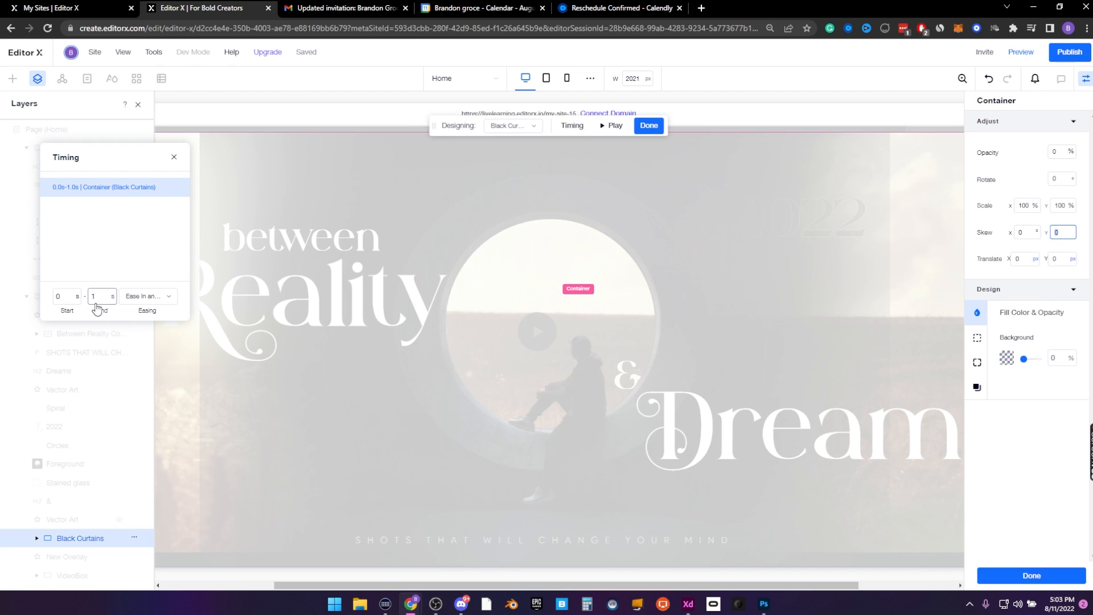
{"action": "type", "text": "0.5"}
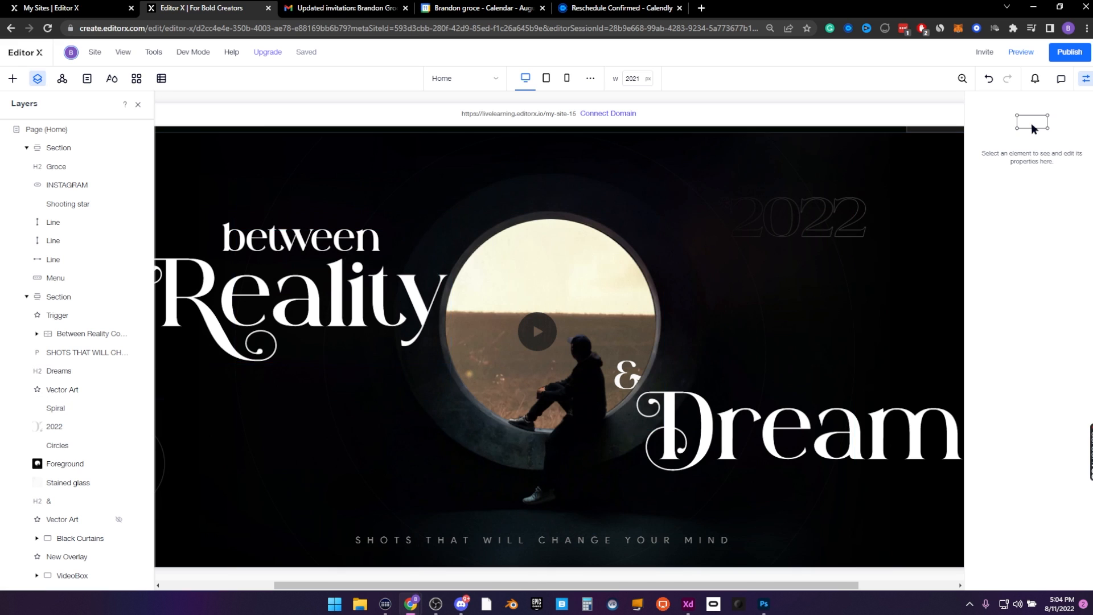
Set the Foreground Scale effect's X and Y scale to 500% and preview the hover animation
{"action": "left_click", "coordinate": [64, 463]}
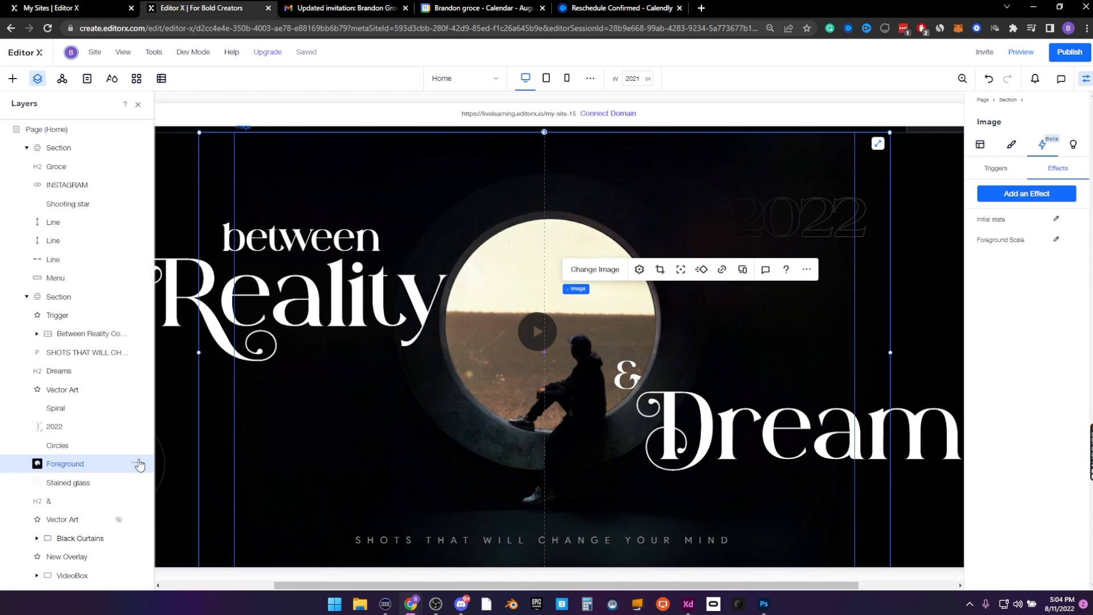
{"action": "left_click", "coordinate": [1057, 240]}
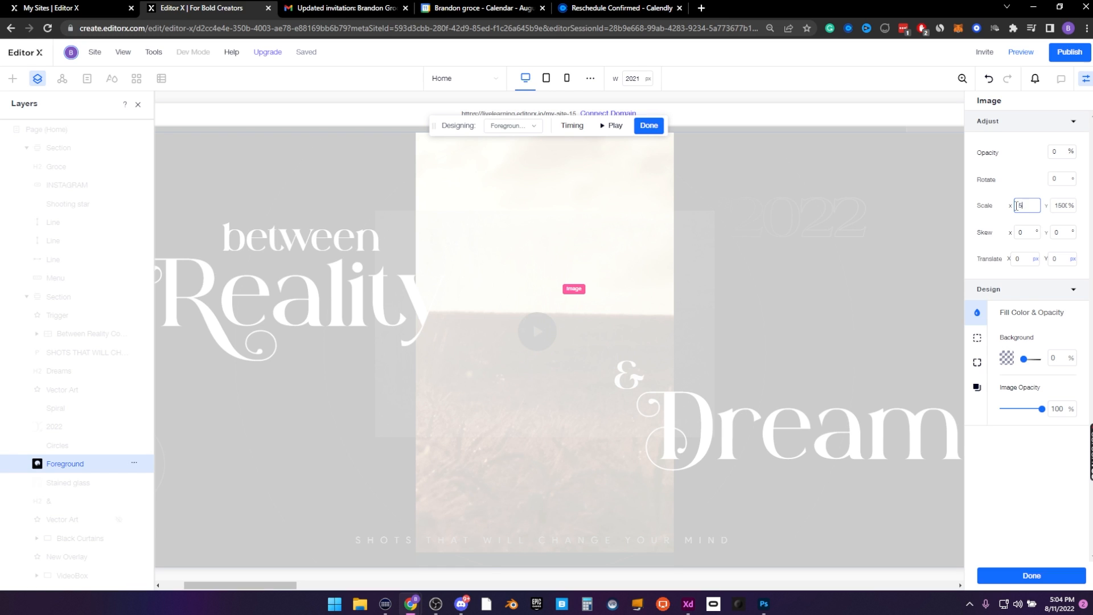
{"action": "key", "text": "Tab"}
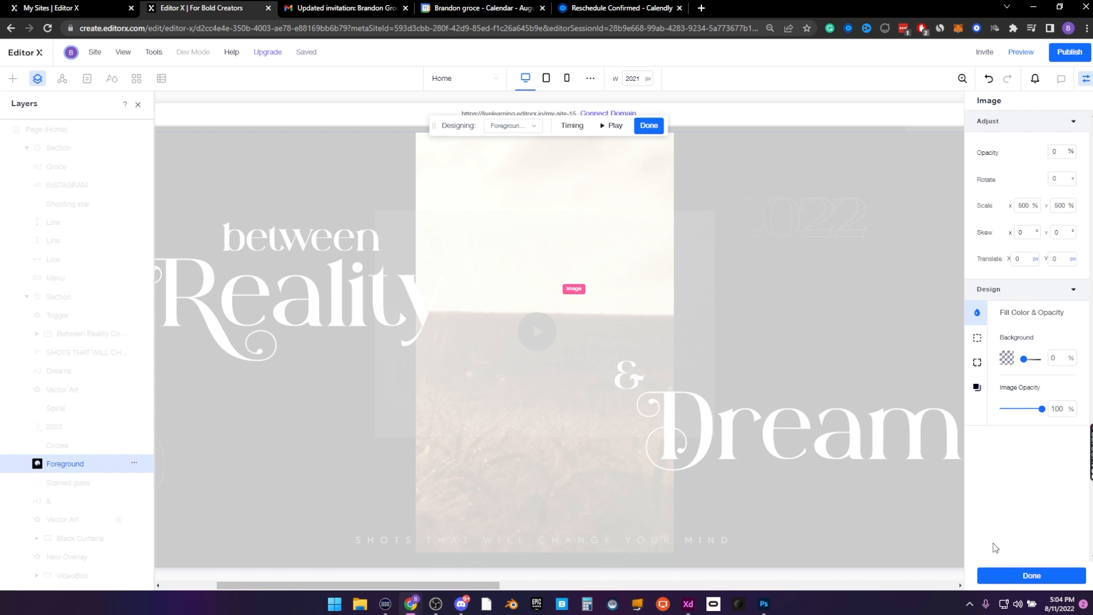
{"action": "left_click", "coordinate": [1022, 578]}
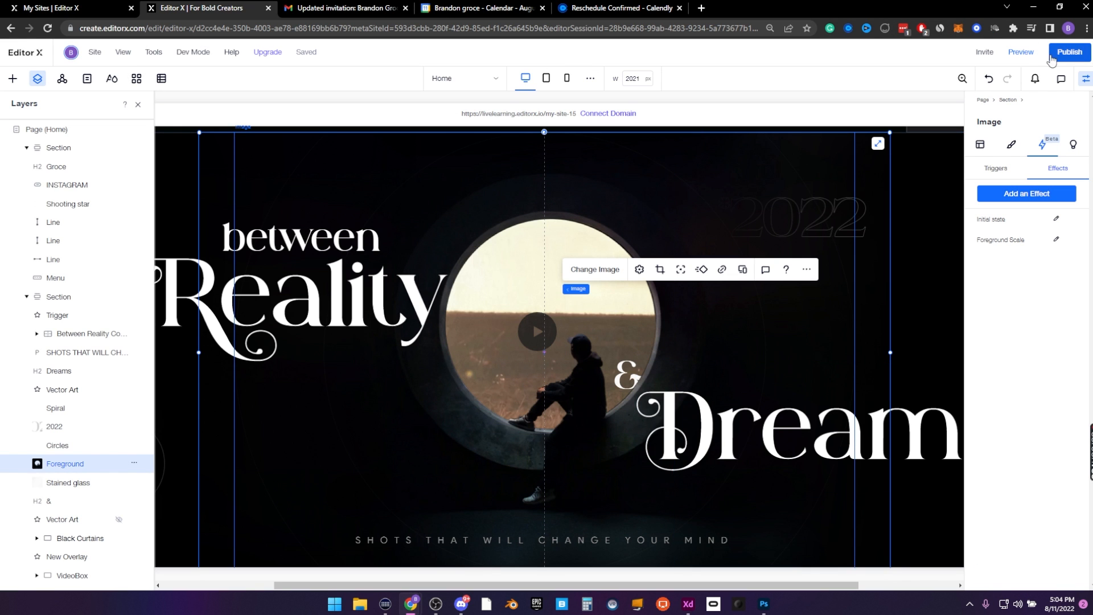
{"action": "left_click", "coordinate": [1021, 52]}
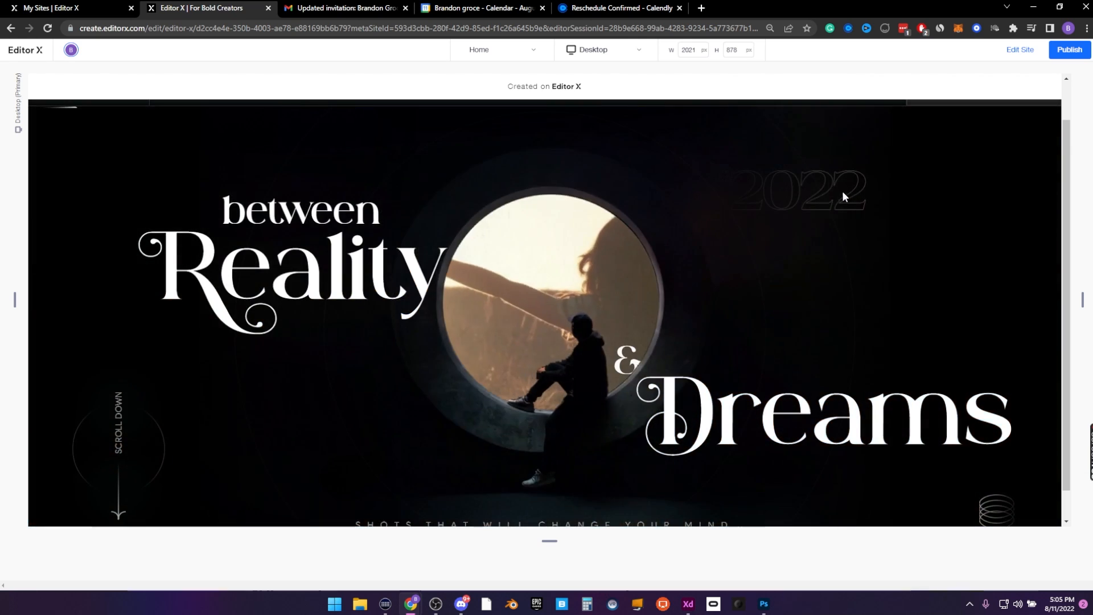
Add a hover interaction to the circular trigger shape that targets the Scroll Down vector art
{"action": "left_click", "coordinate": [1020, 49]}
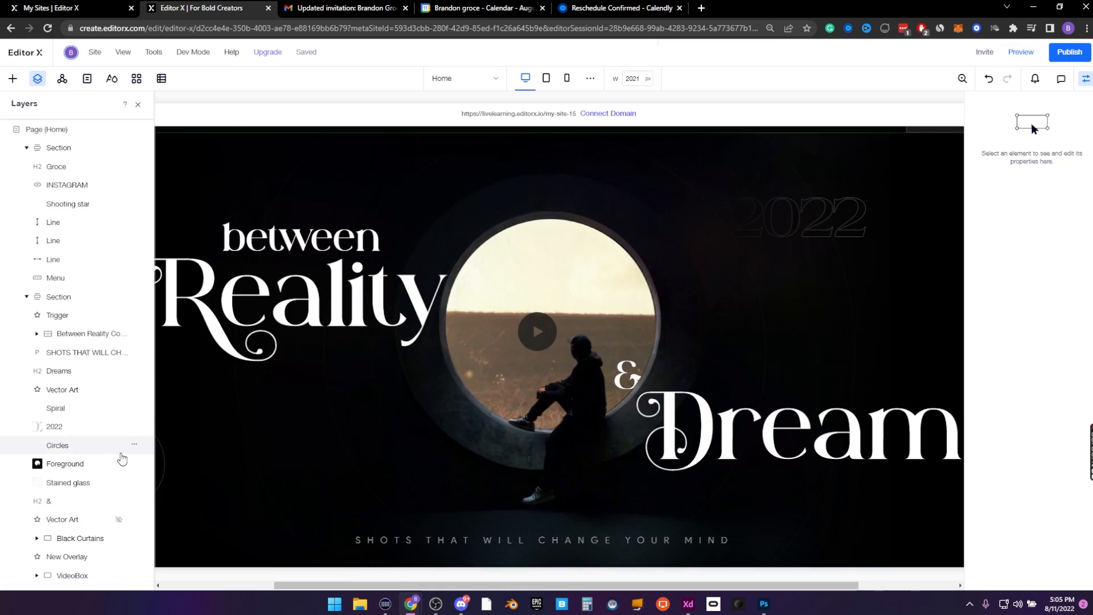
{"action": "left_click", "coordinate": [138, 104]}
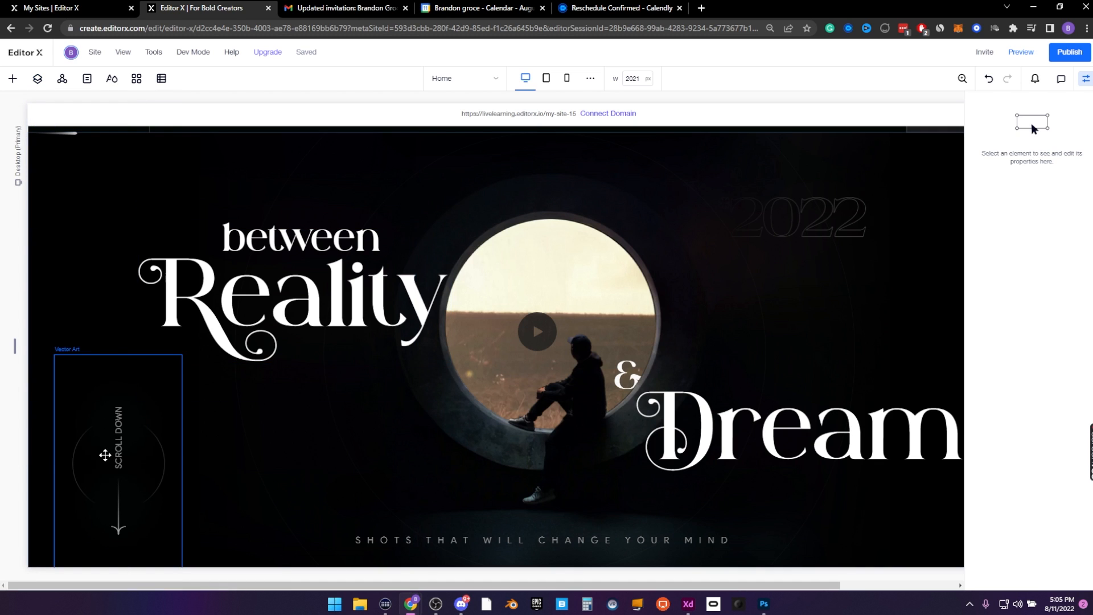
{"action": "left_click", "coordinate": [105, 455]}
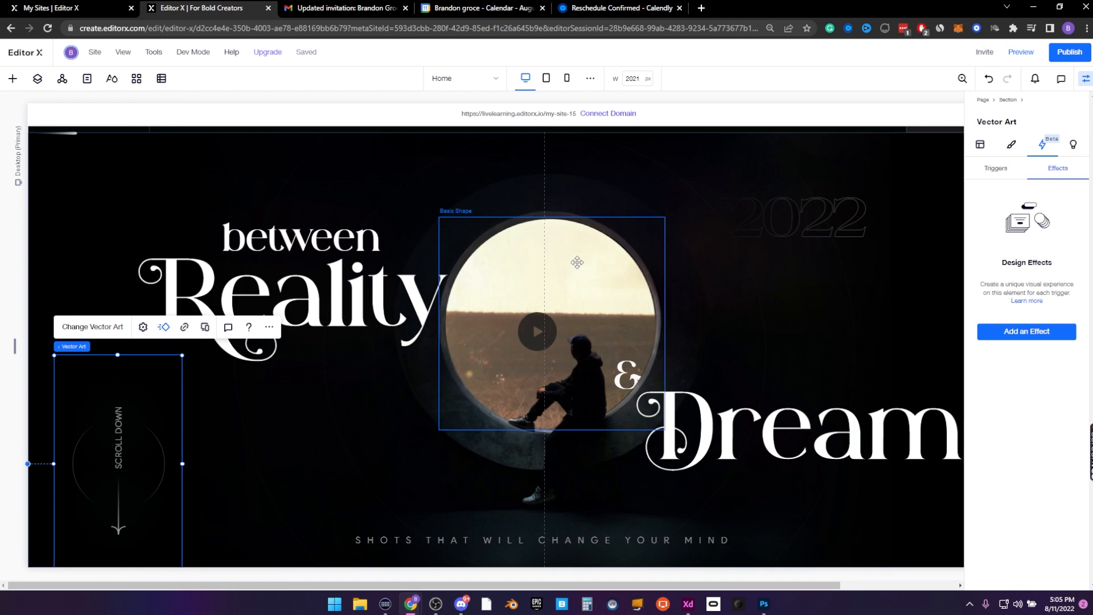
{"action": "left_click", "coordinate": [578, 261]}
{"action": "left_click", "coordinate": [996, 169]}
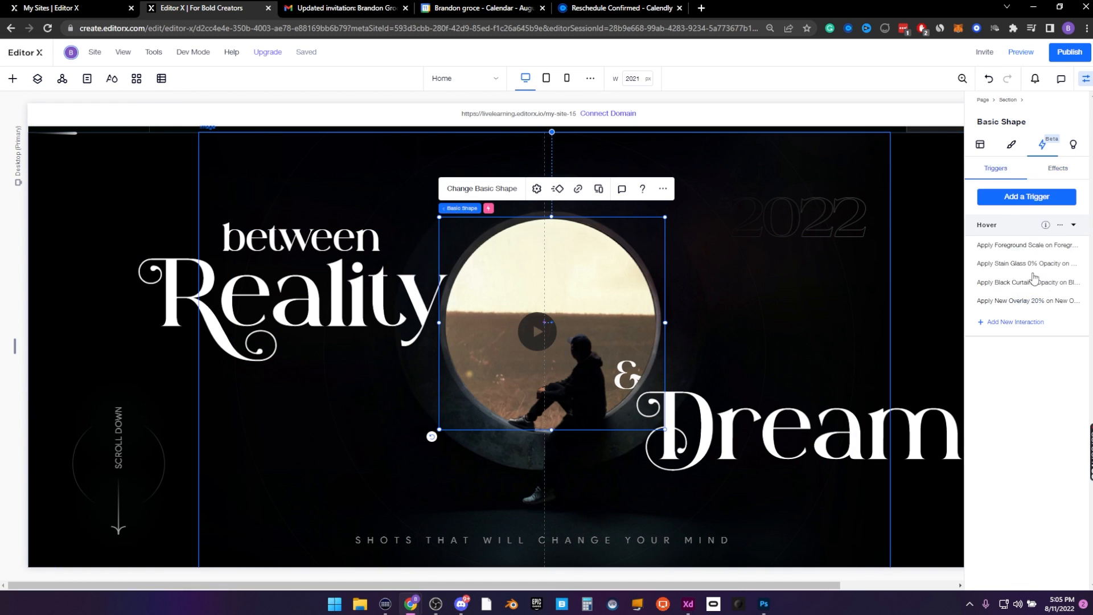
{"action": "left_click", "coordinate": [1033, 278]}
{"action": "left_click", "coordinate": [1018, 238]}
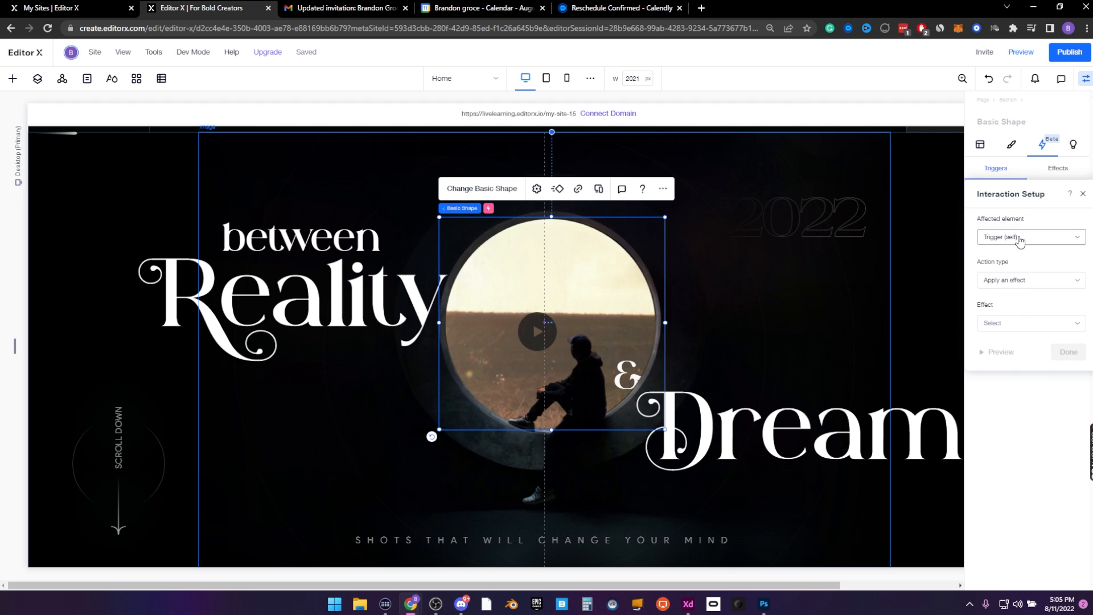
{"action": "left_click", "coordinate": [1015, 266]}
{"action": "left_click", "coordinate": [54, 479]}
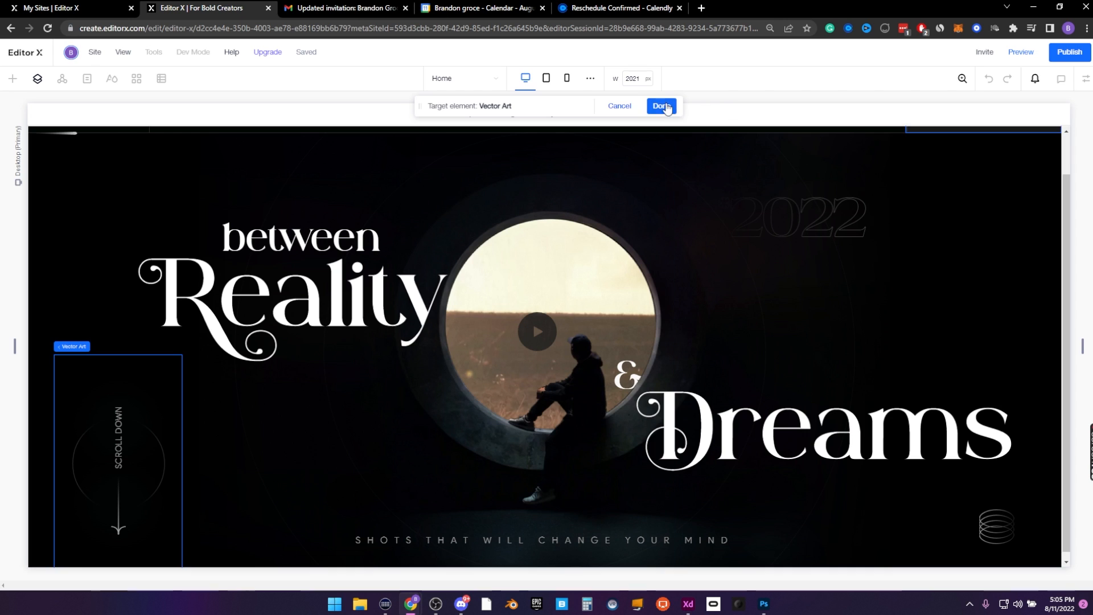
{"action": "left_click", "coordinate": [661, 106]}
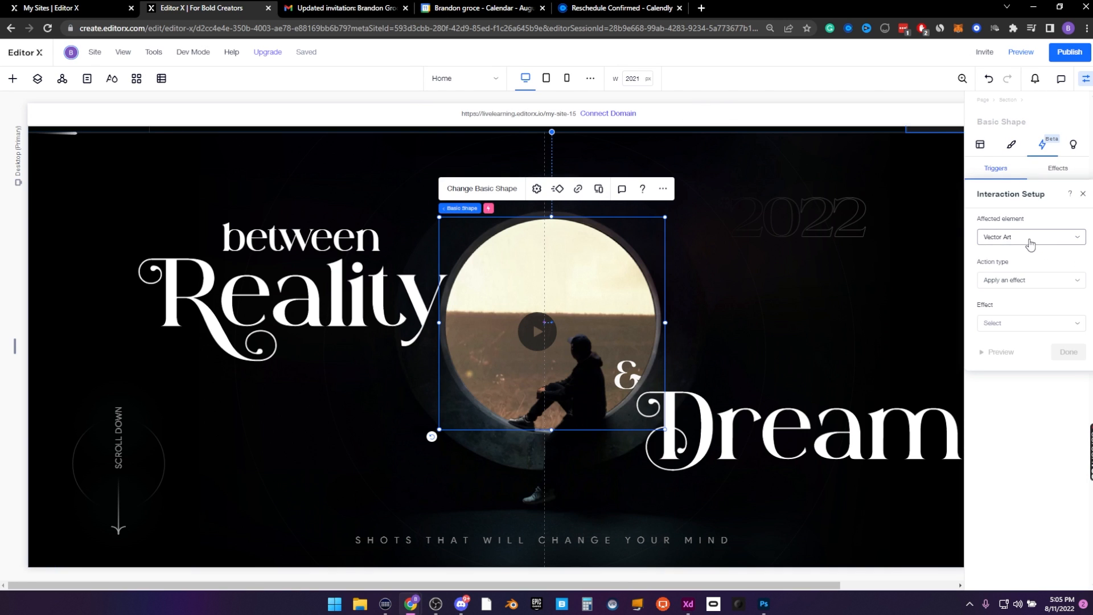
Create a custom effect named Scroll Down Element 0% Opacity with 0% opacity, and preview the page
{"action": "left_click", "coordinate": [1025, 323]}
{"action": "left_click", "coordinate": [1030, 550]}
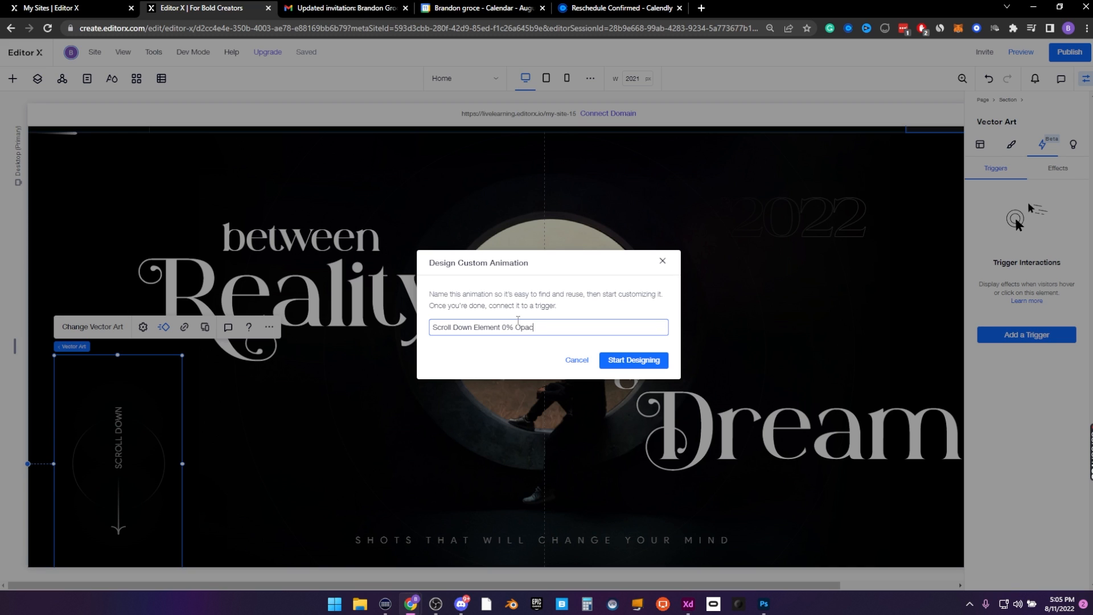
{"action": "left_click", "coordinate": [634, 359]}
{"action": "left_click", "coordinate": [1062, 151]}
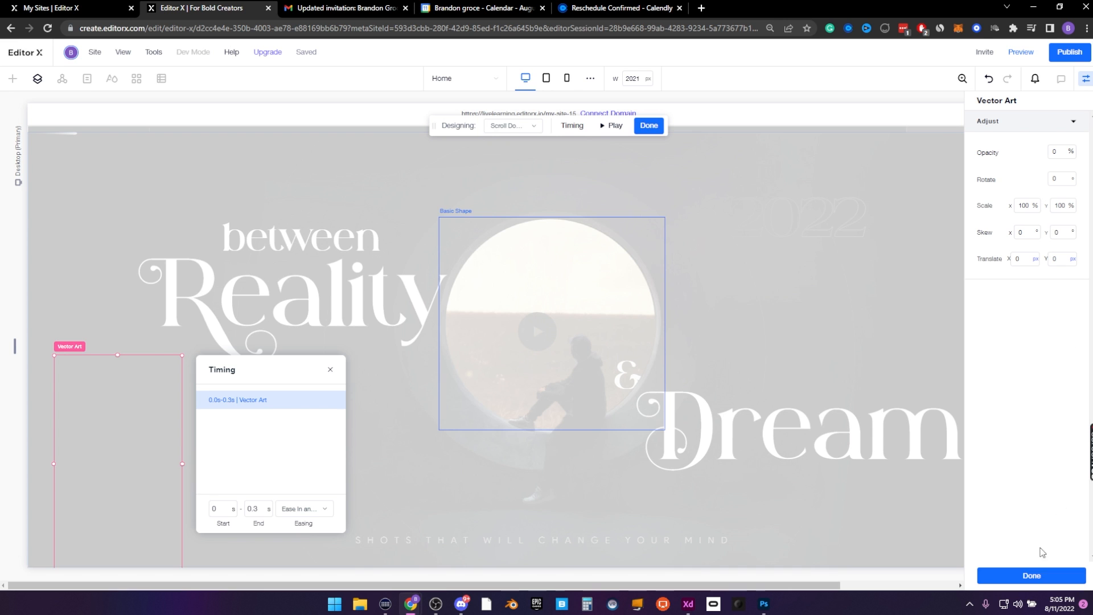
{"action": "left_click", "coordinate": [1032, 575]}
{"action": "left_click", "coordinate": [1021, 52]}
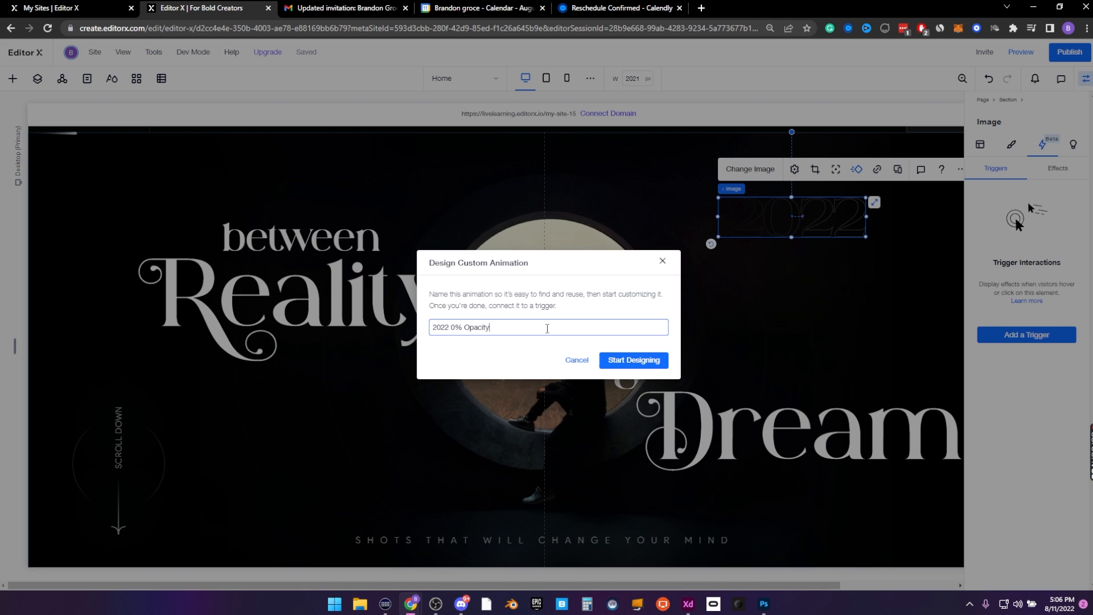
Create a custom effect named 2022 0% Opacity for the 2022 image and set its opacity to 0%
{"action": "left_click", "coordinate": [633, 360]}
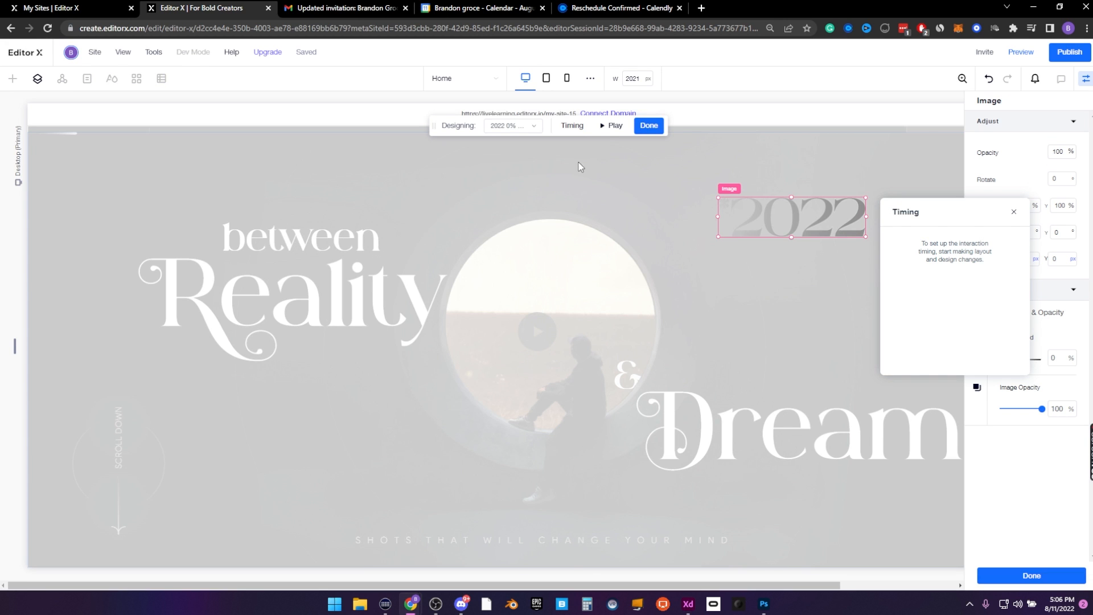
{"action": "left_click", "coordinate": [1014, 211]}
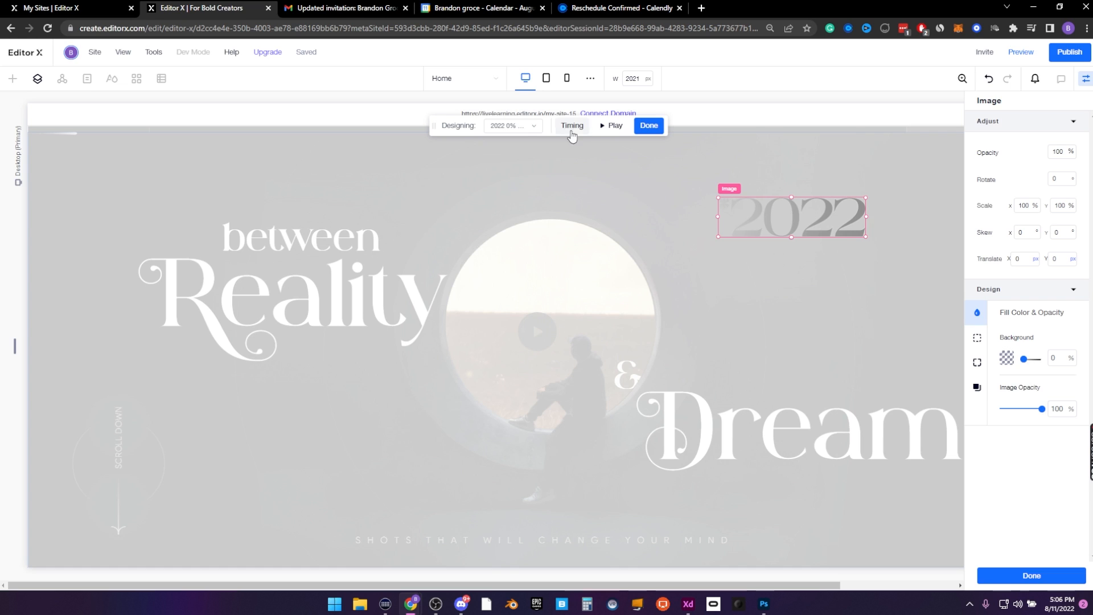
{"action": "left_click", "coordinate": [534, 128]}
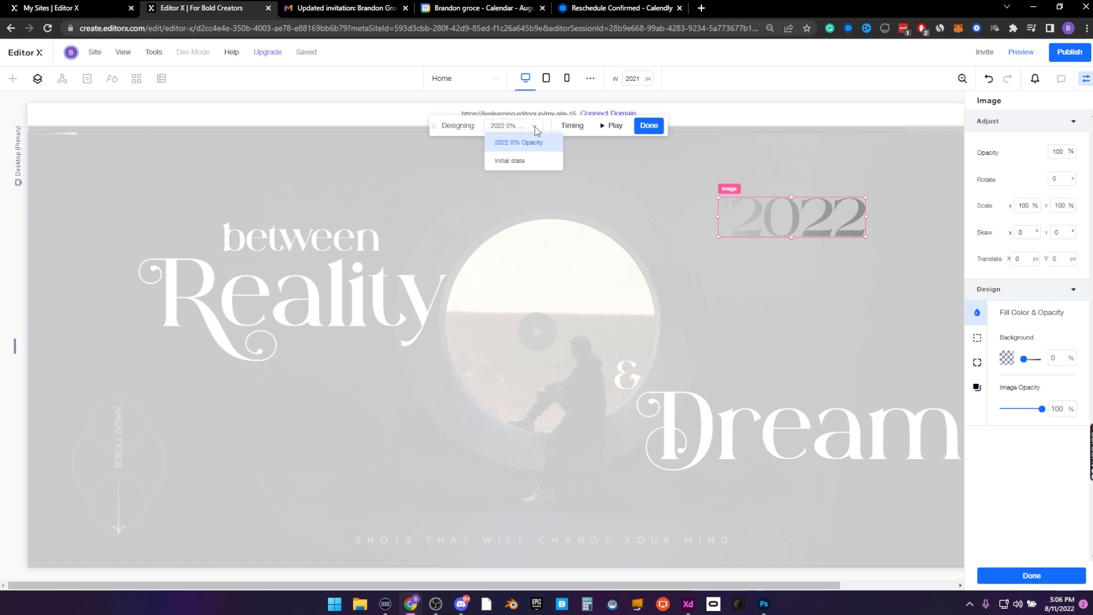
{"action": "left_click", "coordinate": [535, 128]}
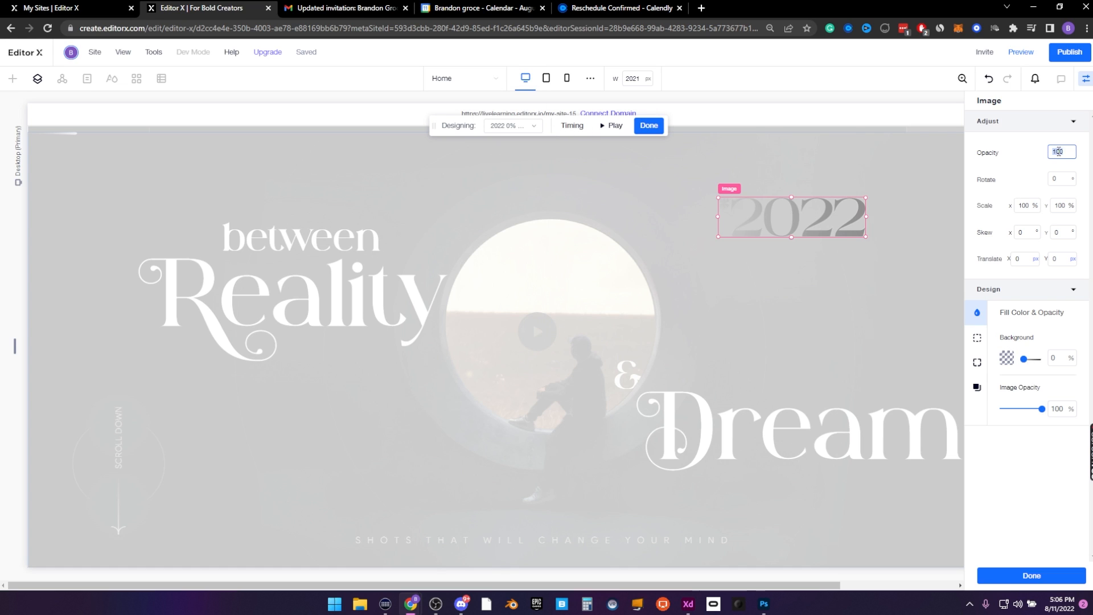
{"action": "type", "text": "0"}
{"action": "key", "text": "Return"}
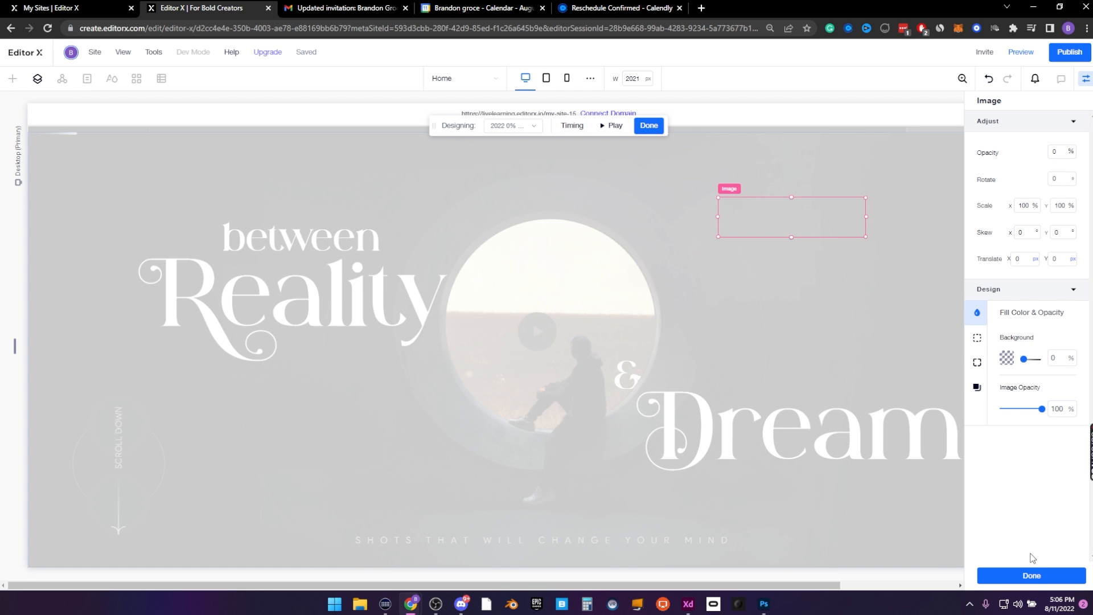
{"action": "left_click", "coordinate": [1031, 575]}
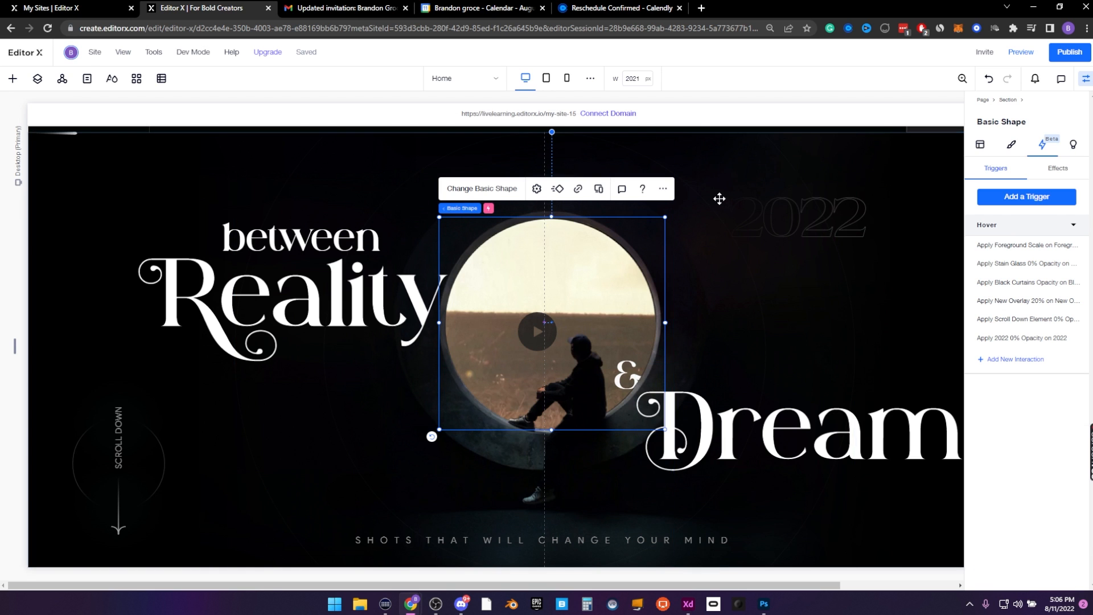
Edit the Black Curtains Opacity effect and set its scale to 150% in X and 100% in Y
{"action": "left_click", "coordinate": [1086, 79]}
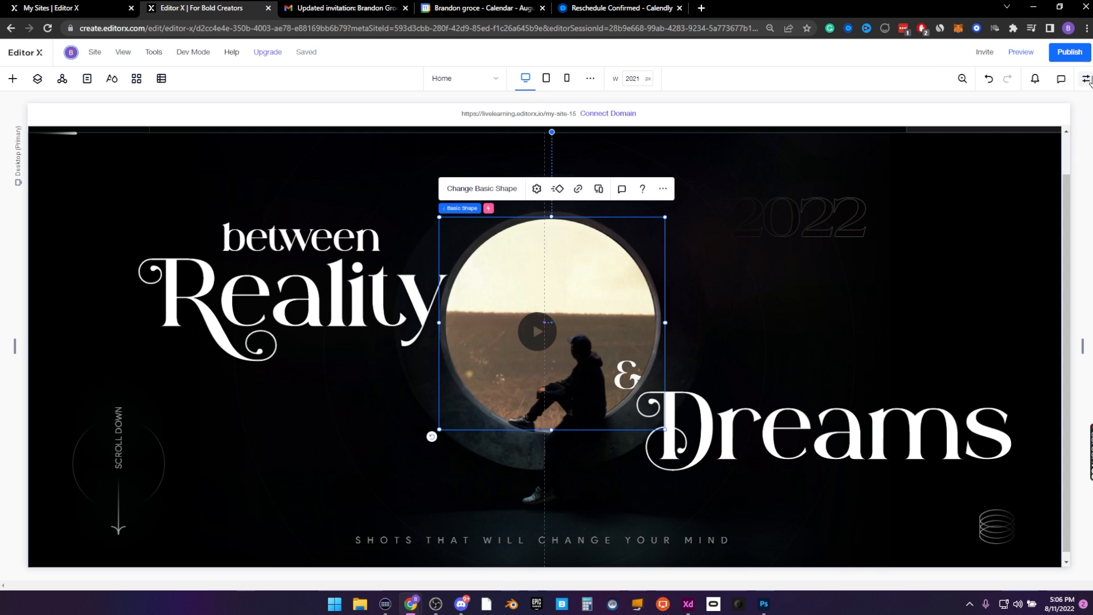
{"action": "left_click", "coordinate": [1087, 80]}
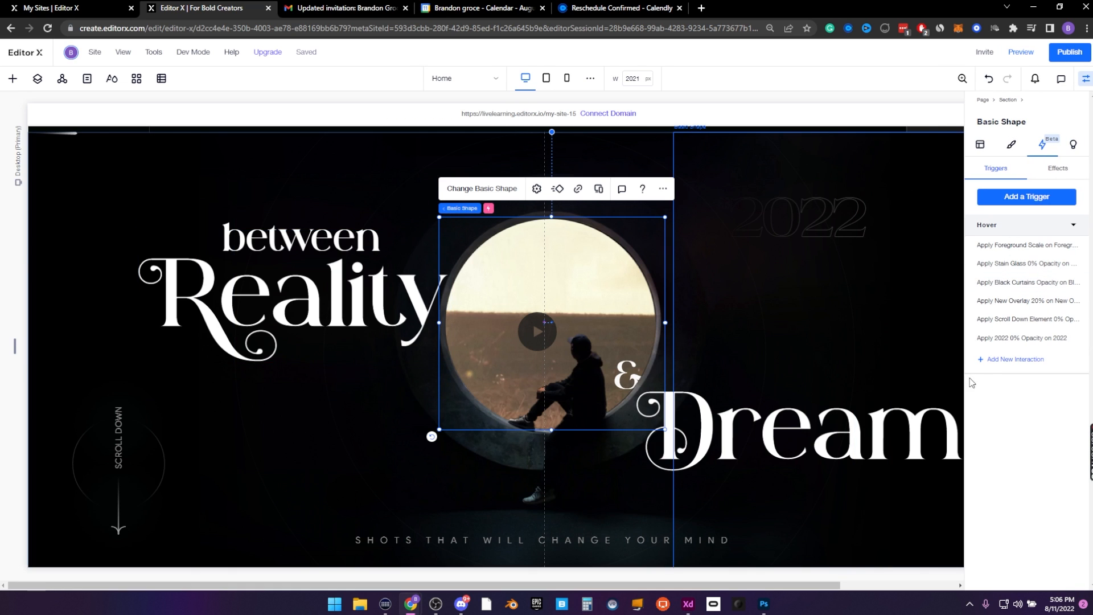
{"action": "left_click", "coordinate": [37, 78]}
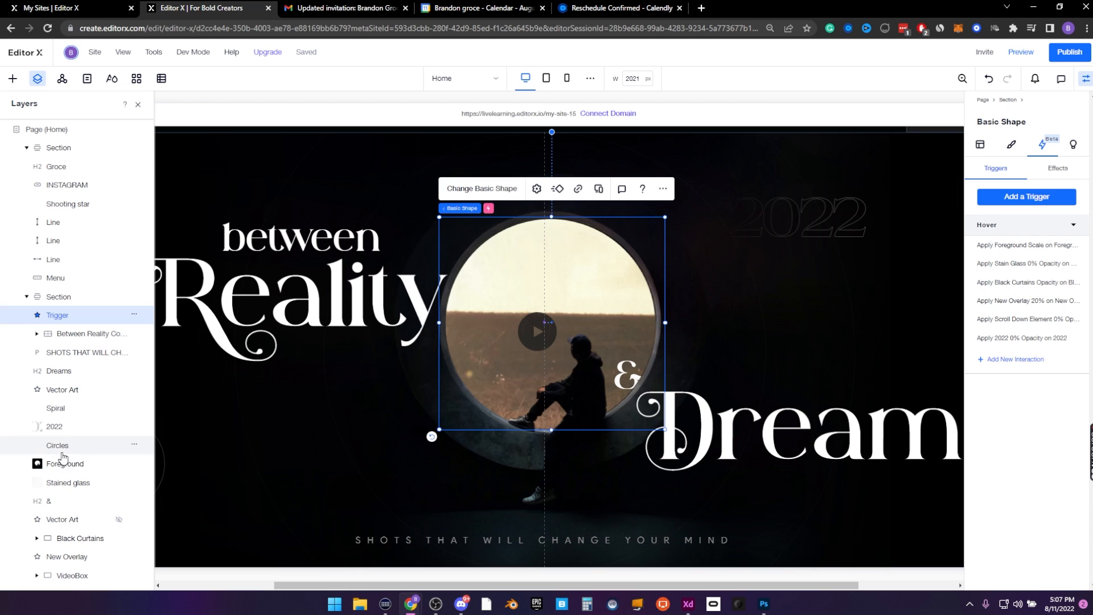
{"action": "left_click", "coordinate": [79, 538]}
{"action": "left_click", "coordinate": [1057, 169]}
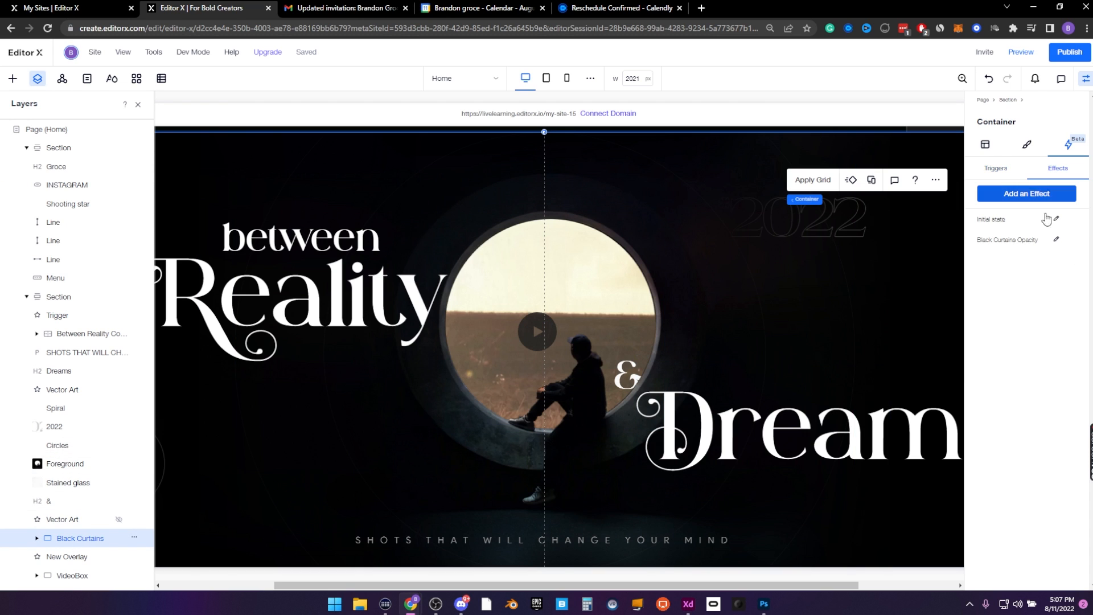
{"action": "left_click", "coordinate": [1056, 241]}
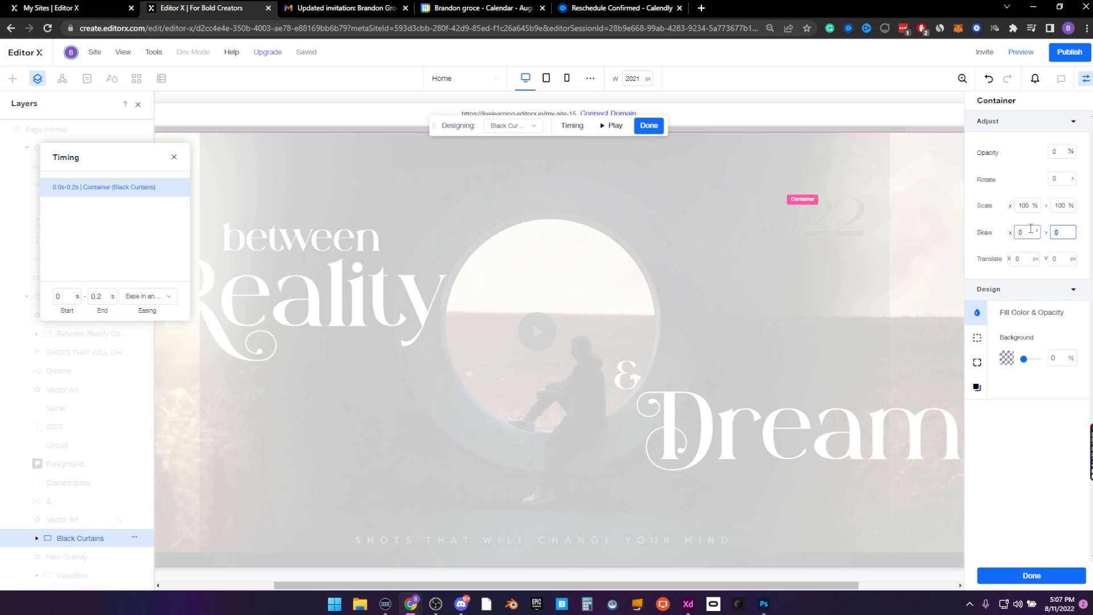
{"action": "left_click", "coordinate": [1026, 206]}
{"action": "type", "text": "150"}
{"action": "key", "text": "Tab"}
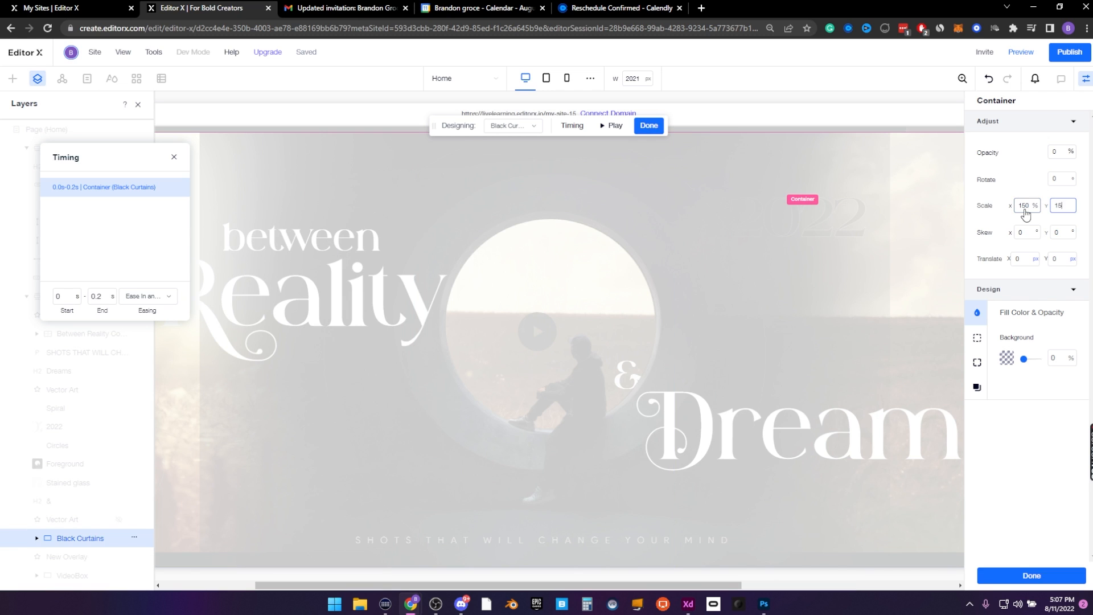
{"action": "left_click", "coordinate": [1026, 206]}
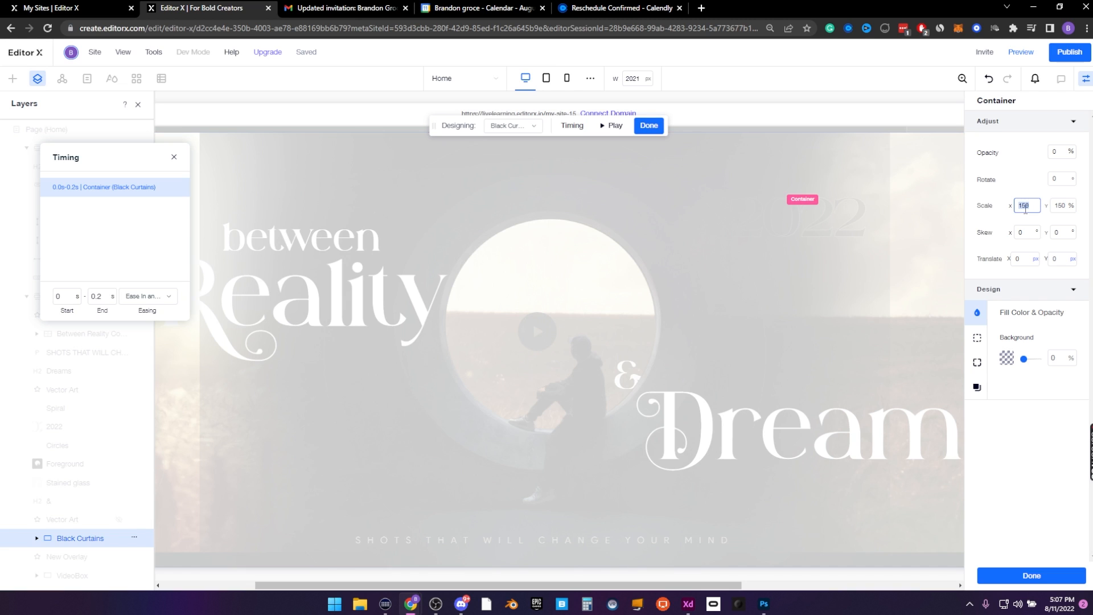
{"action": "left_click", "coordinate": [1055, 205]}
{"action": "type", "text": "100"}
Set the Black Curtains Opacity effect's timing to end at 0.25 s and preview the hover animation
{"action": "left_click", "coordinate": [104, 296]}
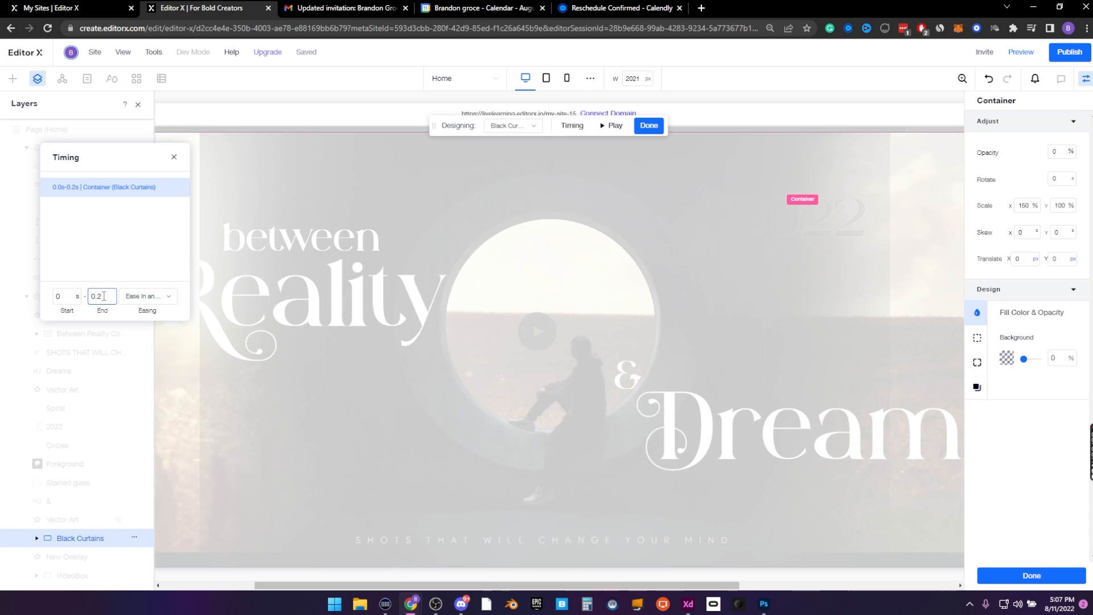
{"action": "left_click", "coordinate": [129, 242]}
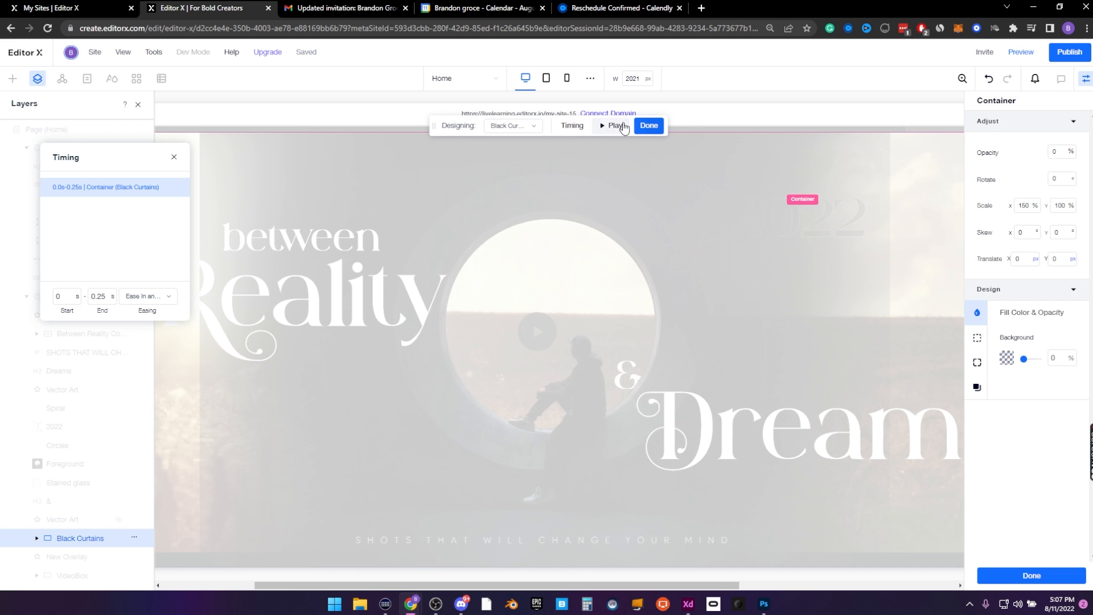
{"action": "left_click", "coordinate": [620, 125]}
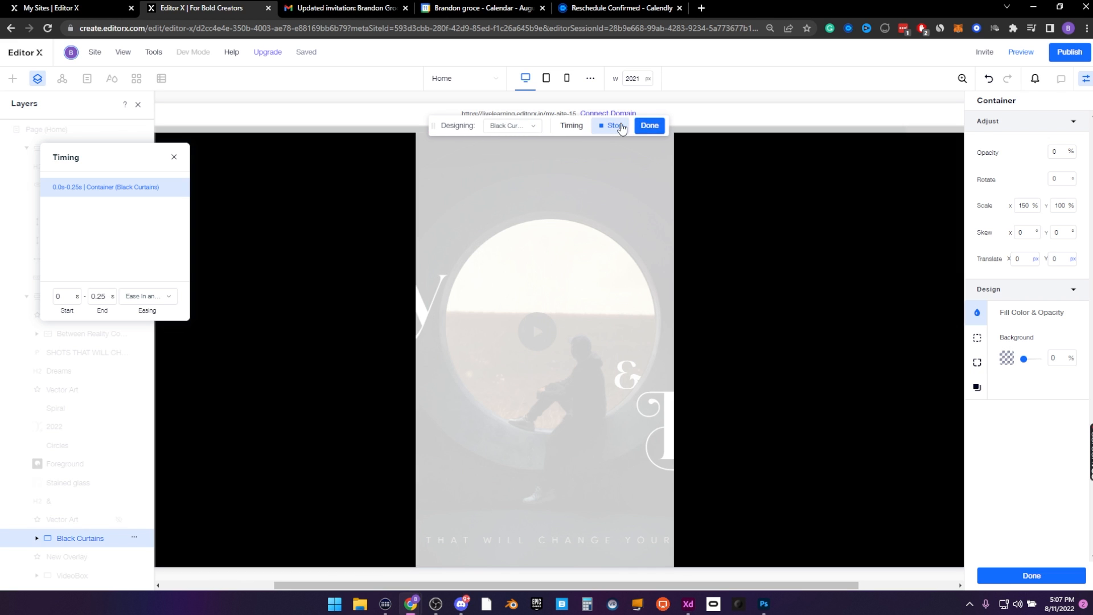
{"action": "left_click", "coordinate": [1025, 53]}
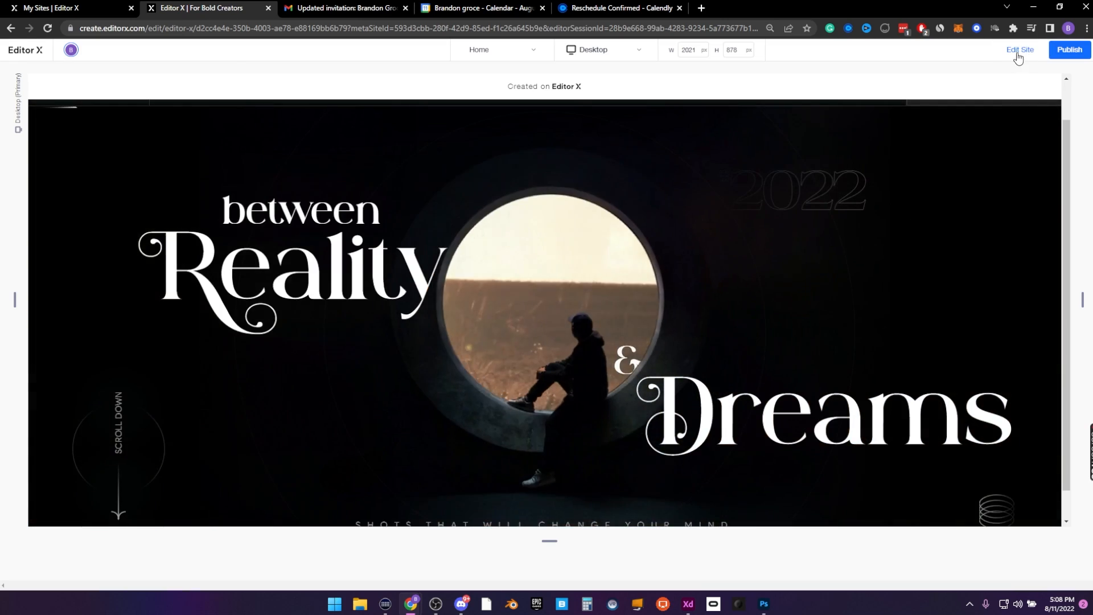
{"action": "left_click", "coordinate": [1019, 50]}
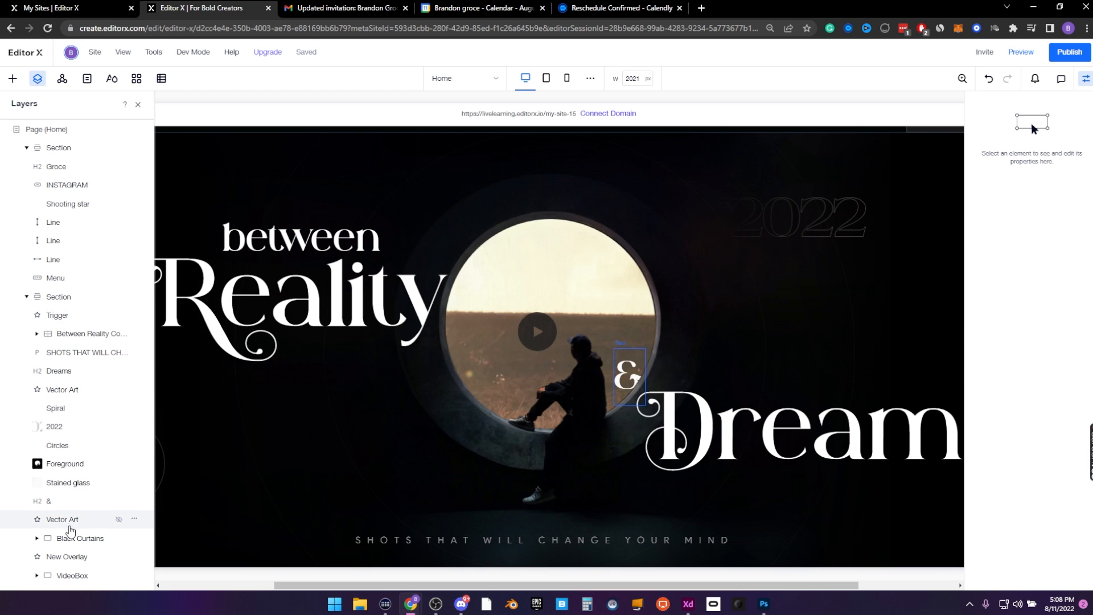
Set the Black Curtains Opacity effect's timing to start at 0.2 s and end at 0.3 s
{"action": "left_click", "coordinate": [84, 543]}
{"action": "left_click", "coordinate": [1029, 241]}
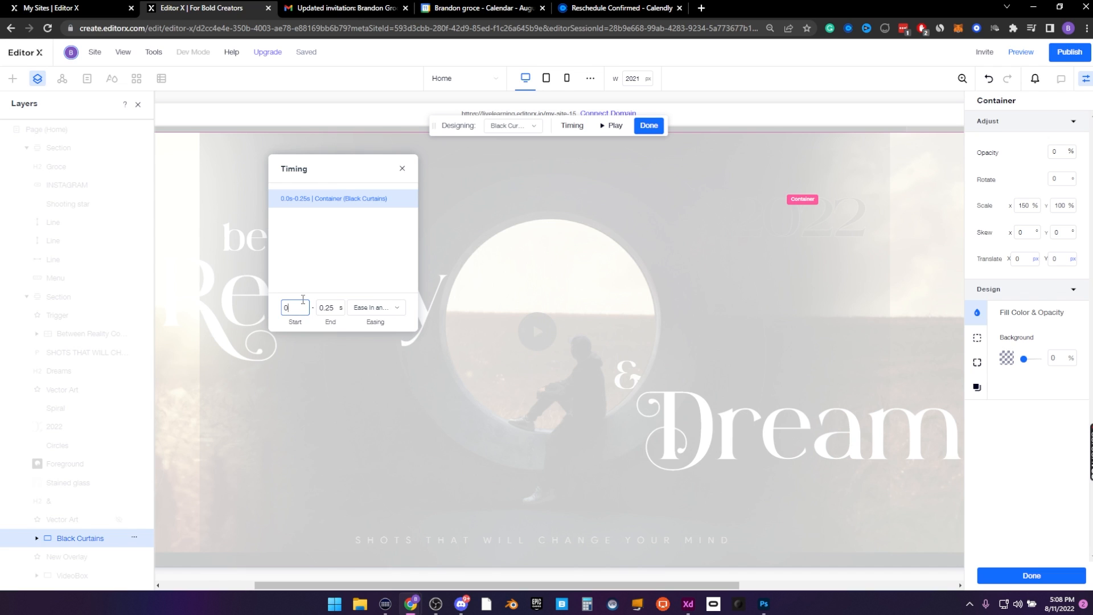
{"action": "type", "text": ".2"}
{"action": "left_click", "coordinate": [331, 307]}
{"action": "type", "text": "0.3"}
{"action": "key", "text": "Return"}
{"action": "left_click", "coordinate": [1025, 207]}
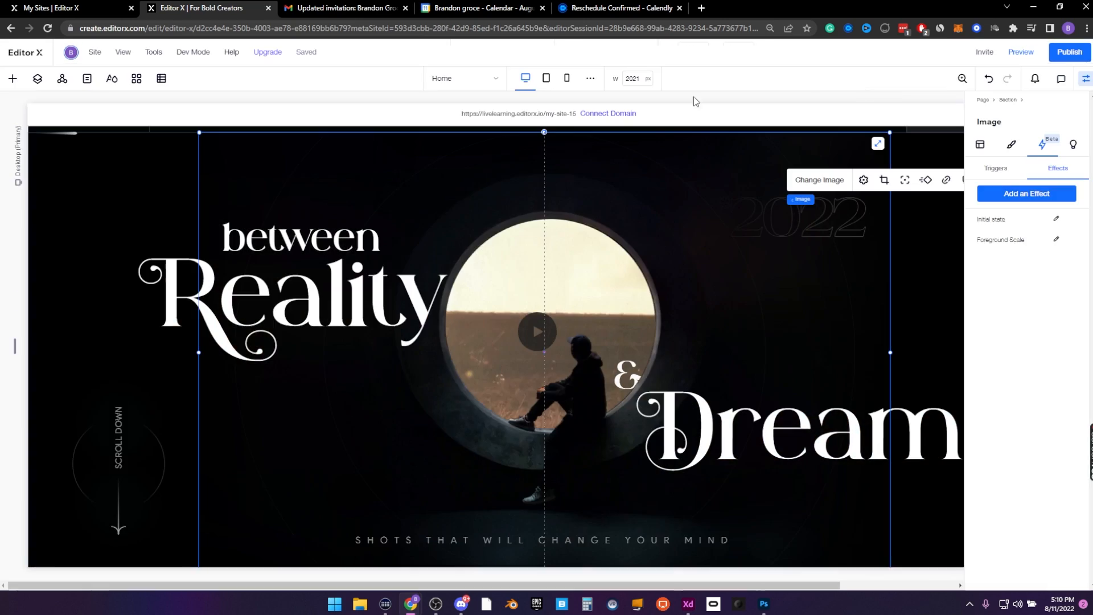
{"action": "left_click", "coordinate": [1086, 79]}
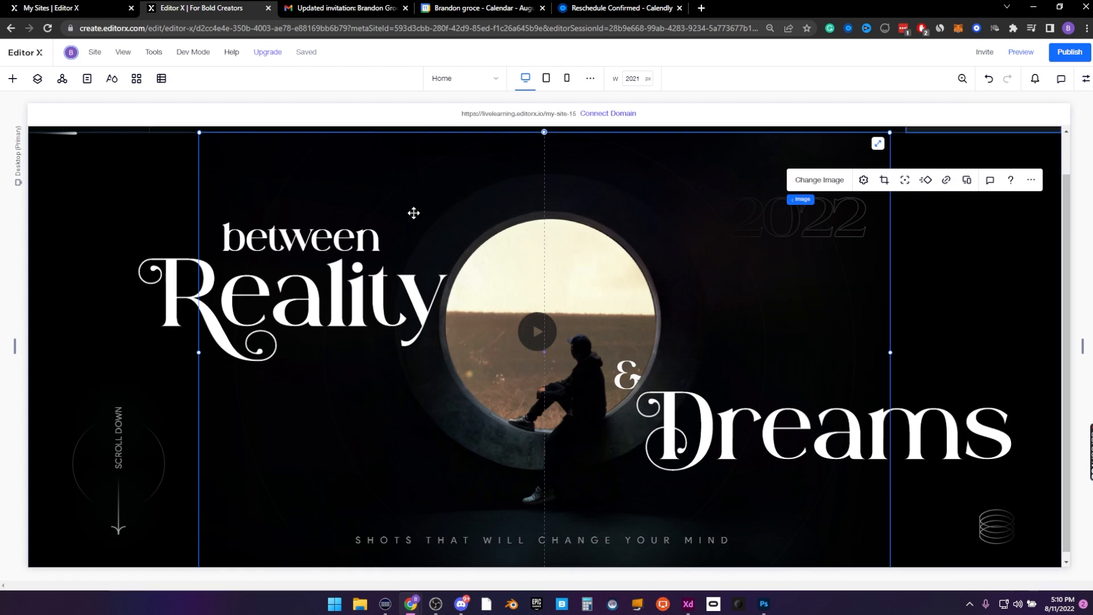
{"action": "left_click", "coordinate": [90, 195]}
{"action": "left_click", "coordinate": [1086, 79]}
{"action": "left_click", "coordinate": [980, 145]}
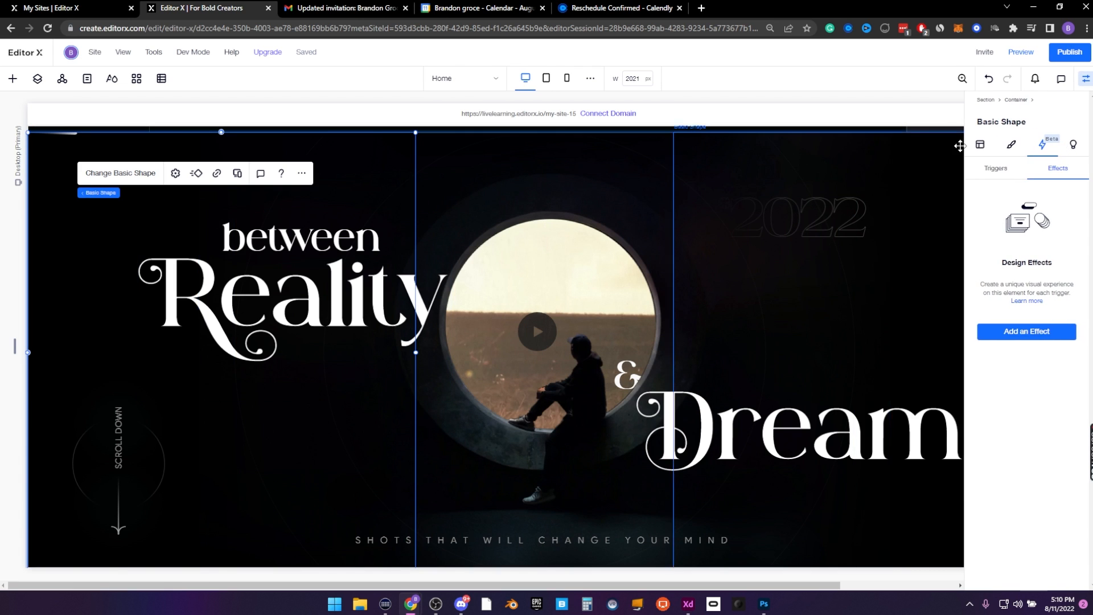
Open the hero section's grid in advanced mode and switch its row height to Pixels to read the height
{"action": "scroll", "coordinate": [171, 231], "scroll_direction": "up", "scroll_amount": 1}
{"action": "left_click", "coordinate": [91, 238]}
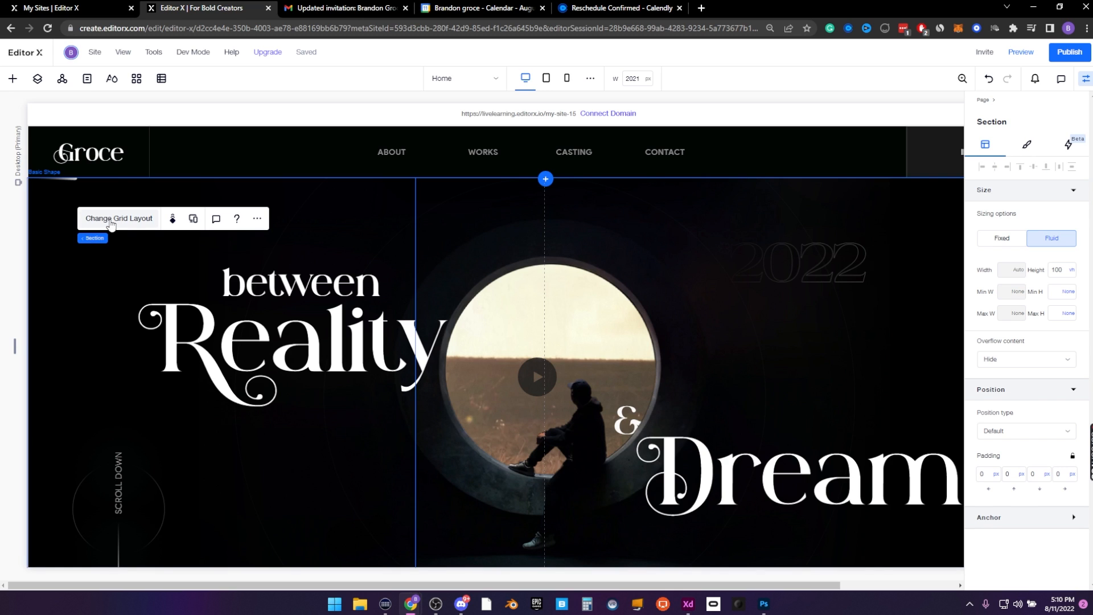
{"action": "left_click", "coordinate": [111, 221]}
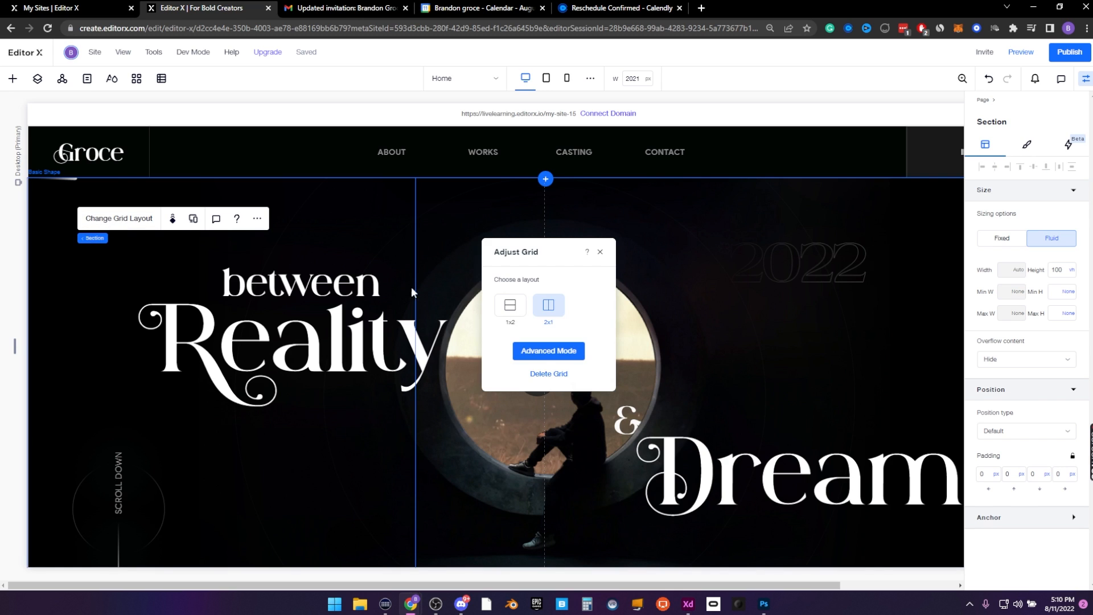
{"action": "left_click", "coordinate": [551, 352]}
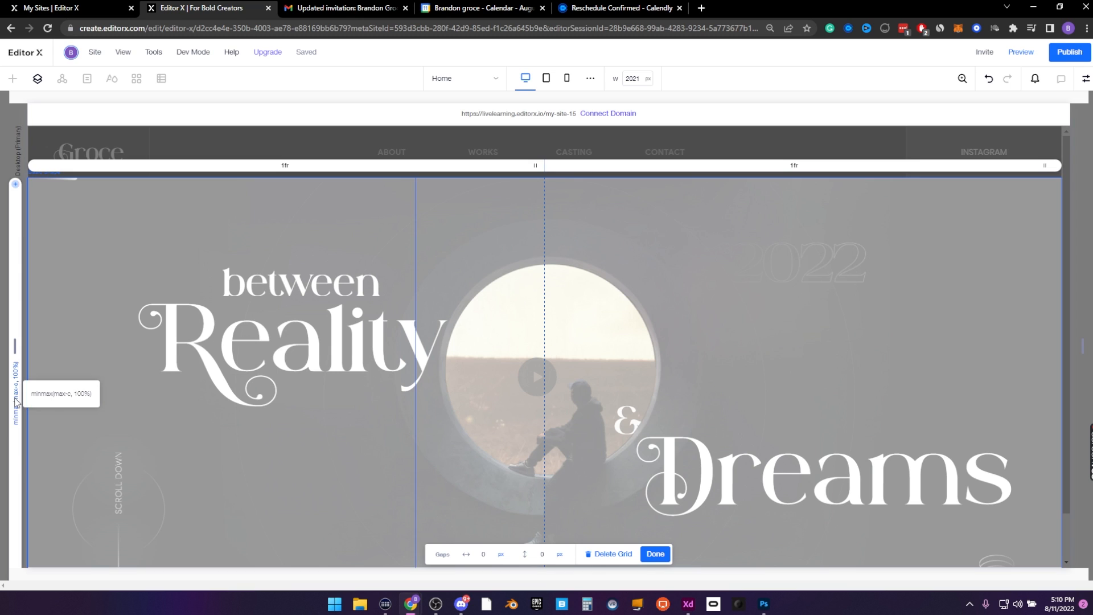
{"action": "left_click", "coordinate": [15, 378]}
{"action": "left_click", "coordinate": [128, 430]}
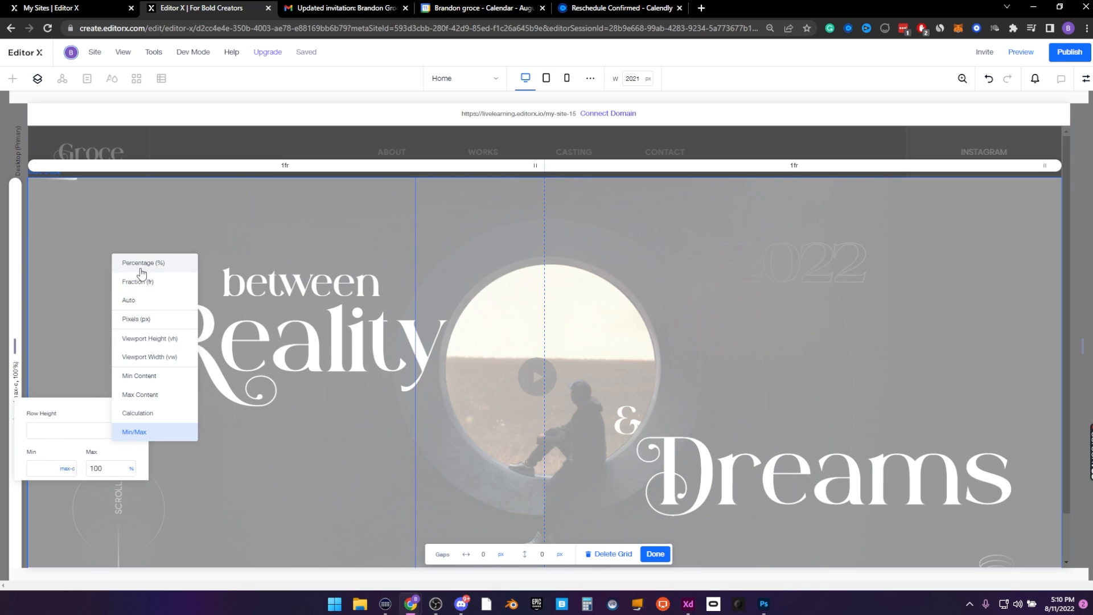
{"action": "left_click", "coordinate": [145, 316]}
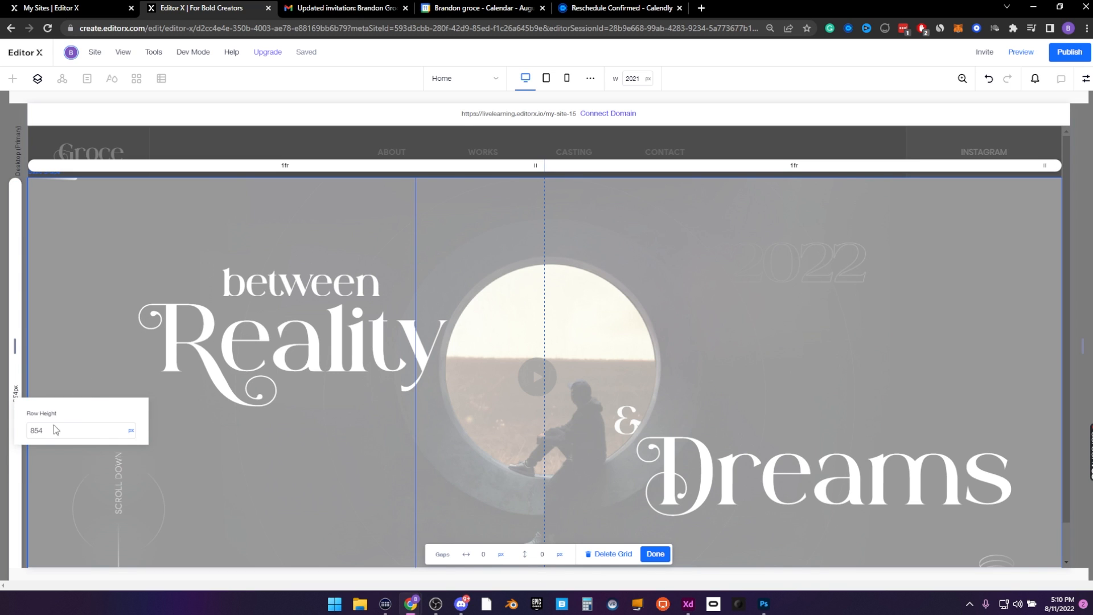
{"action": "left_click", "coordinate": [655, 554]}
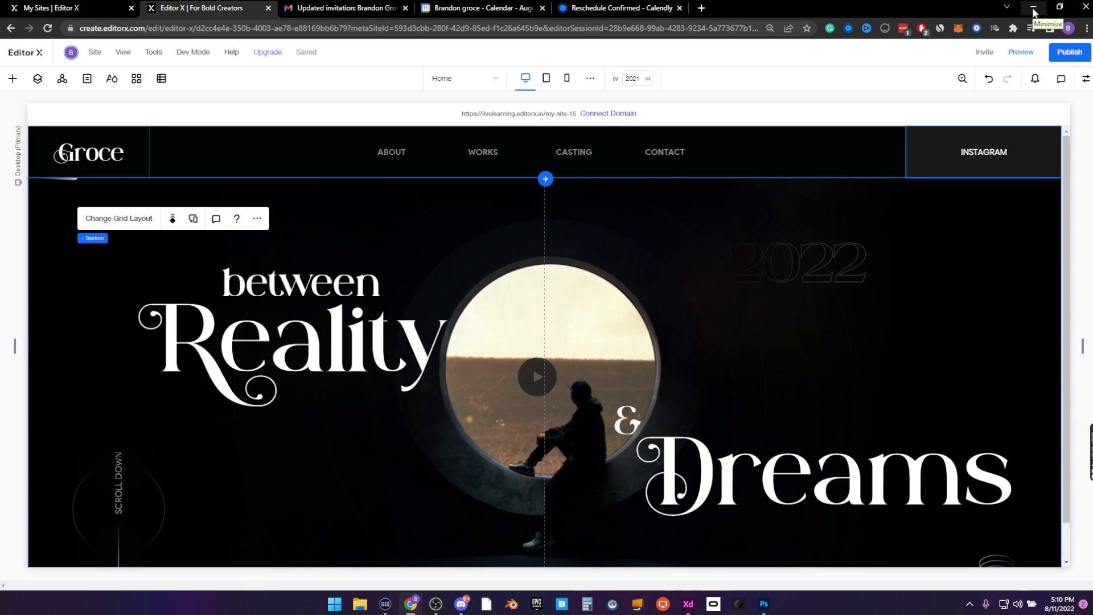
Reopen the hero section's advanced grid and switch its column width and row height to Pixels to read the full section size
{"action": "left_click", "coordinate": [829, 343]}
{"action": "left_click", "coordinate": [933, 356]}
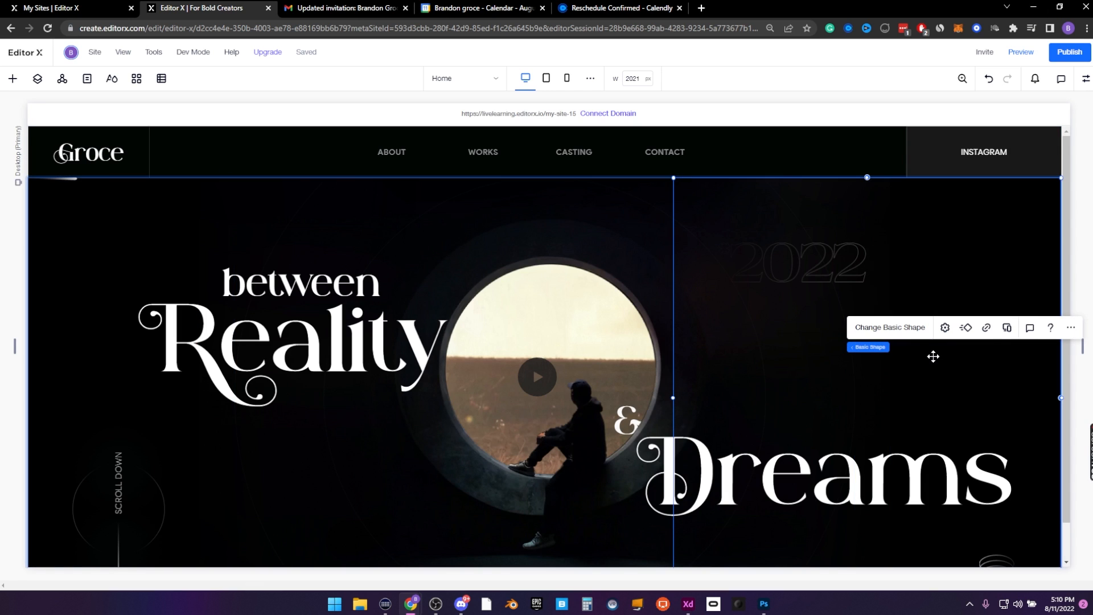
{"action": "left_click", "coordinate": [1088, 83]}
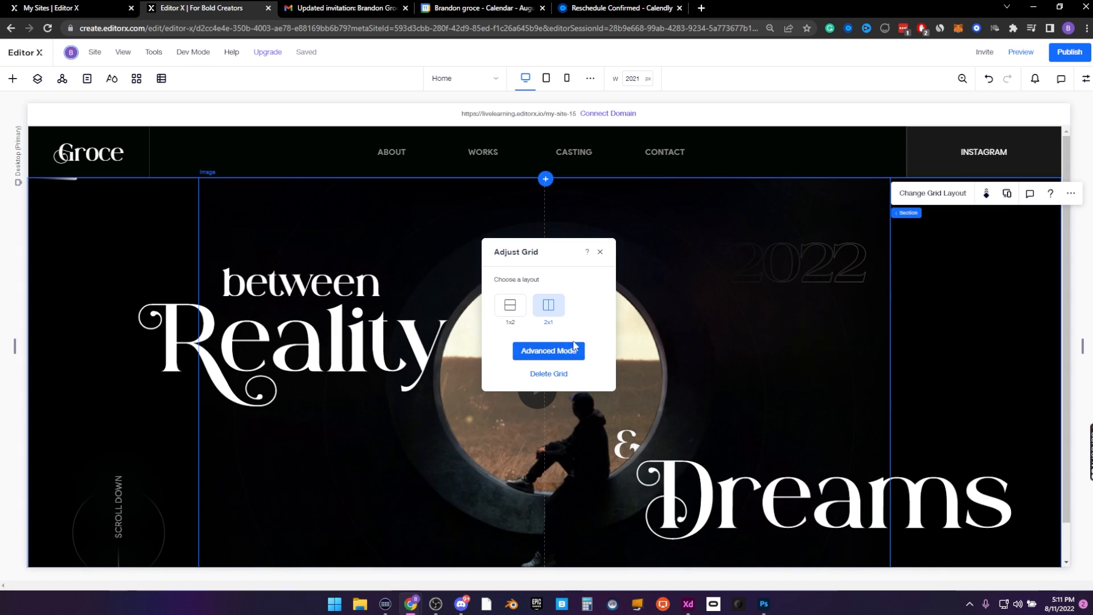
{"action": "left_click", "coordinate": [575, 345]}
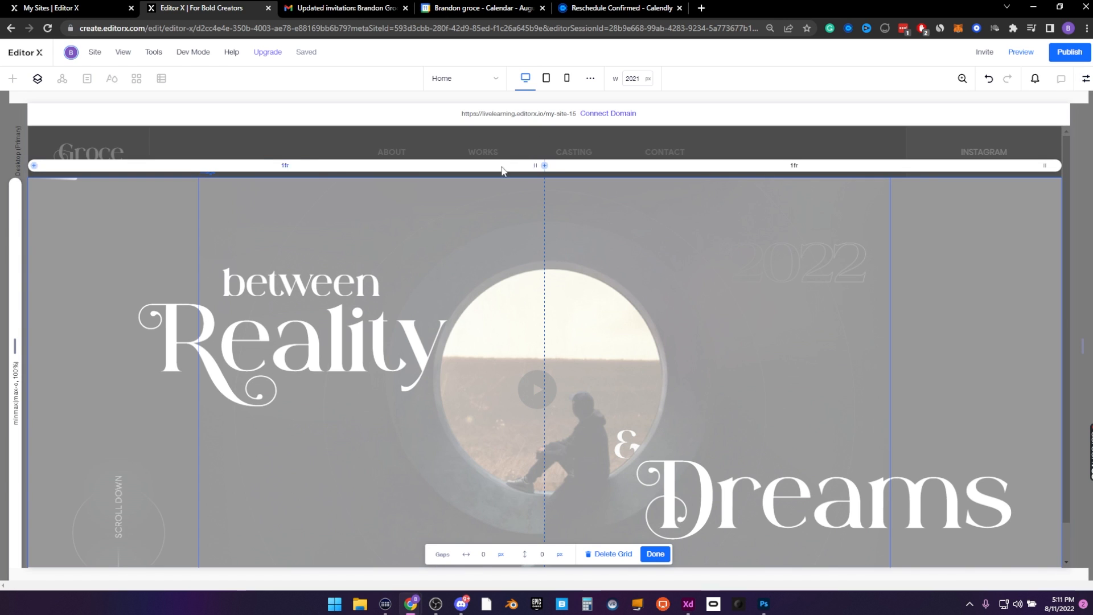
{"action": "left_click", "coordinate": [285, 166]}
{"action": "left_click", "coordinate": [349, 226]}
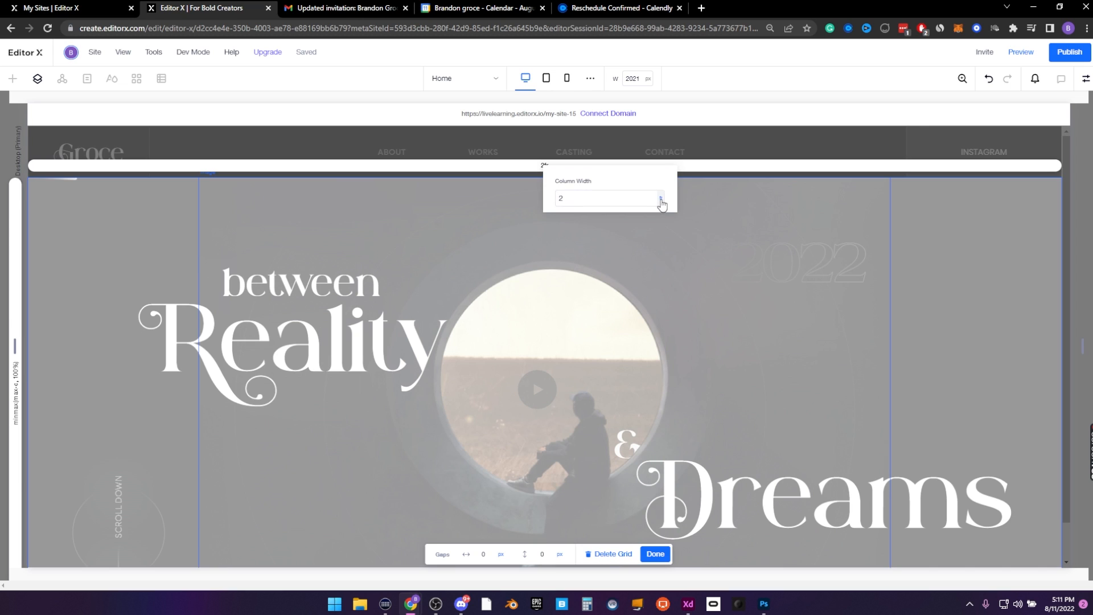
{"action": "left_click", "coordinate": [660, 199]}
{"action": "left_click", "coordinate": [693, 236]}
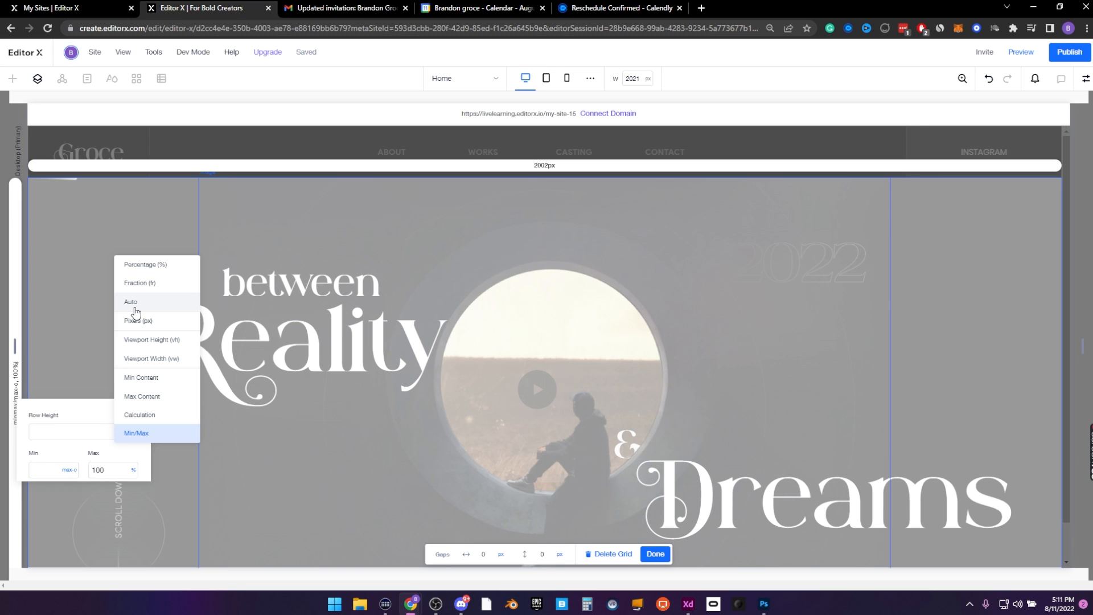
{"action": "left_click", "coordinate": [136, 320]}
{"action": "left_click", "coordinate": [50, 433]}
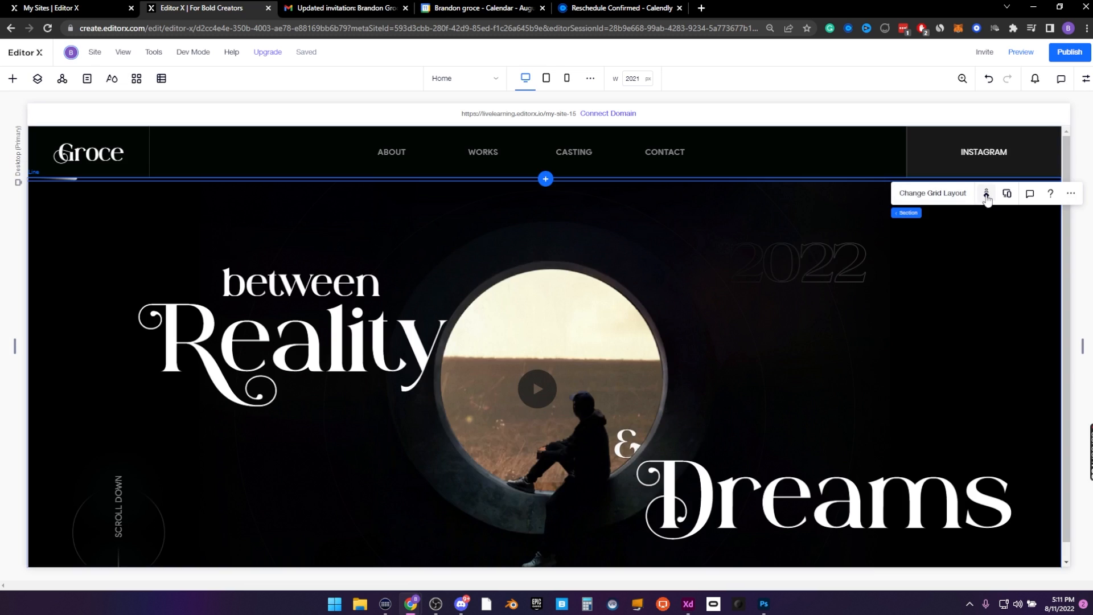
Switch to Adobe XD, create a 1920 × 1080 artboard around the black cutout shape, and place the Foreground image on it
{"action": "key", "text": "alt+Tab"}
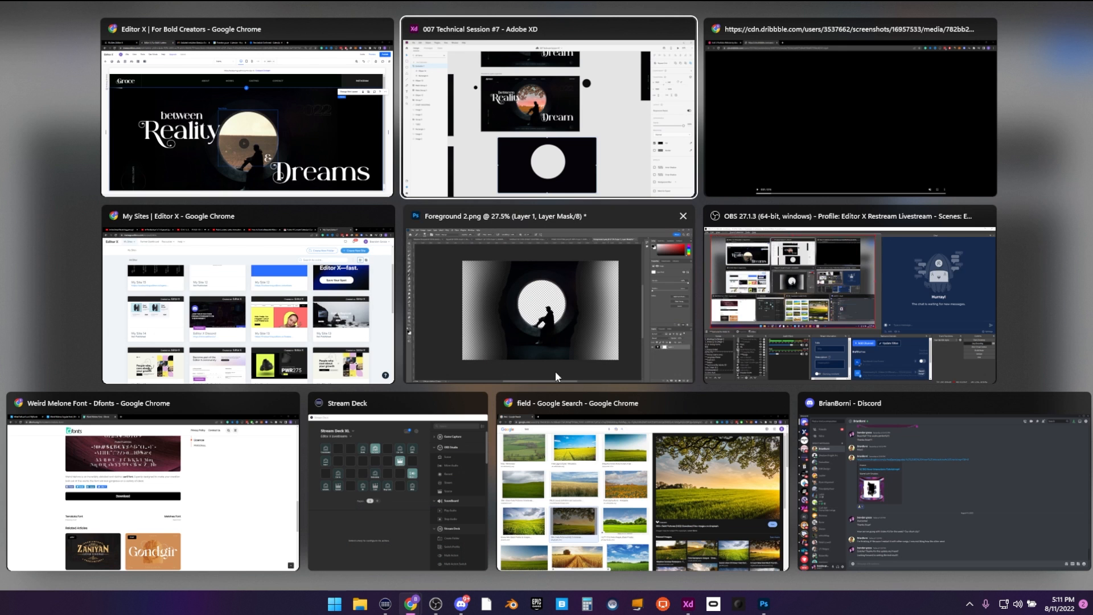
{"action": "left_click", "coordinate": [513, 145]}
{"action": "scroll", "coordinate": [615, 225], "scroll_direction": "down", "scroll_amount": 3}
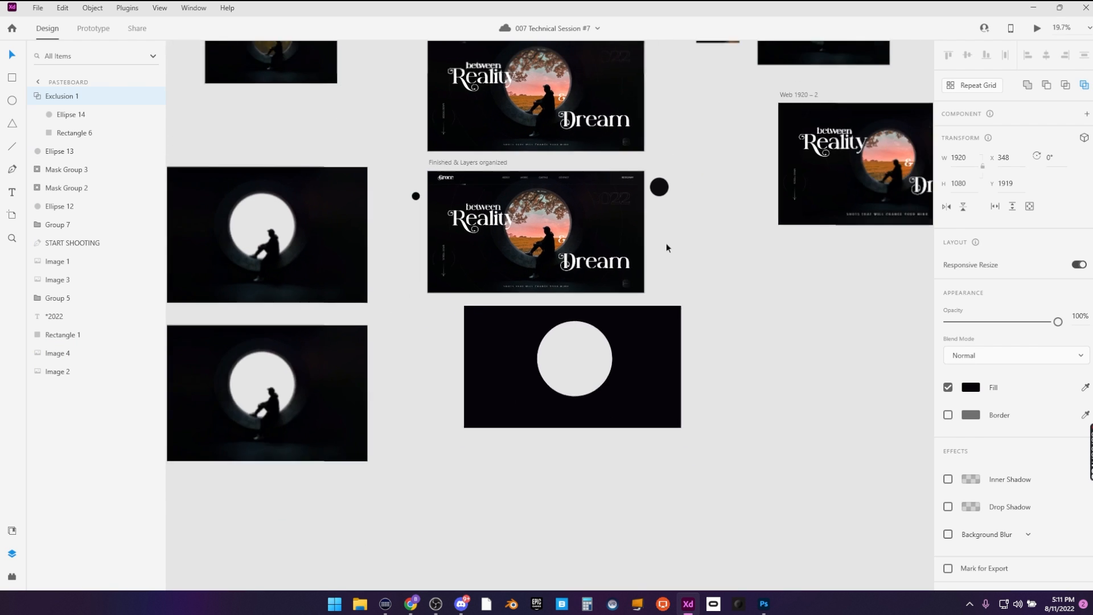
{"action": "left_click", "coordinate": [639, 296]}
{"action": "key", "text": "a"}
{"action": "left_click", "coordinate": [547, 284]}
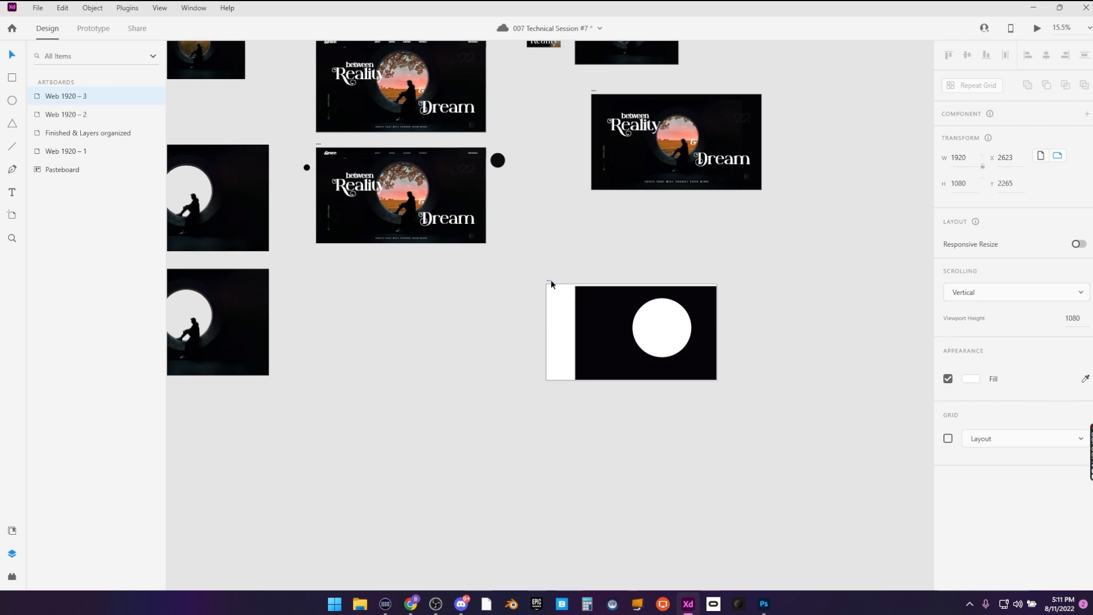
{"action": "left_click_drag", "start_coordinate": [580, 324], "coordinate": [233, 431]}
{"action": "left_click", "coordinate": [545, 283]}
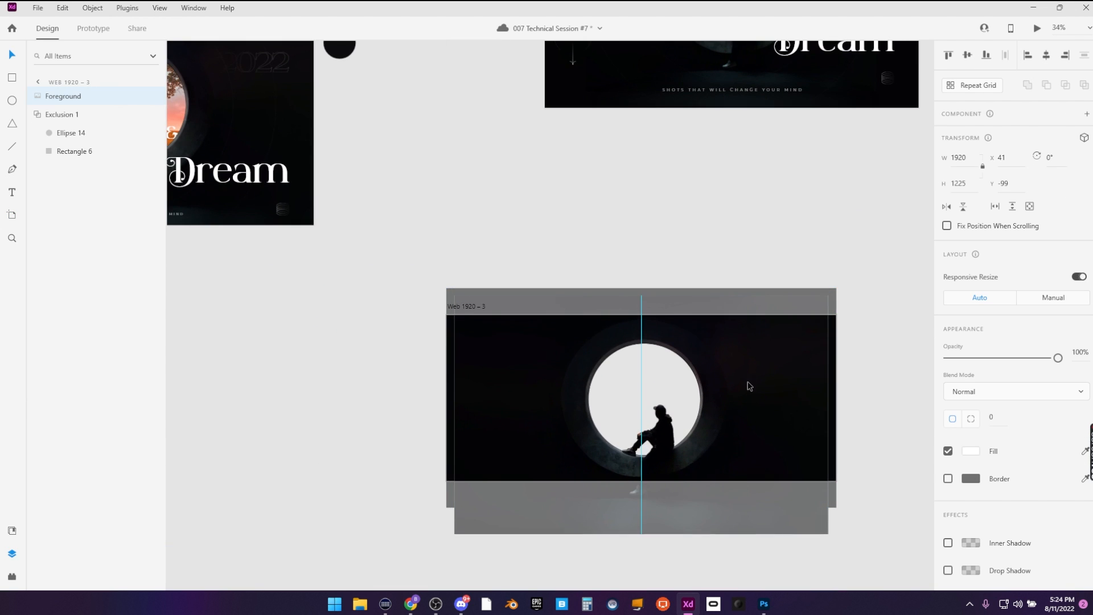
{"action": "scroll", "coordinate": [746, 385], "scroll_direction": "up", "scroll_amount": 4}
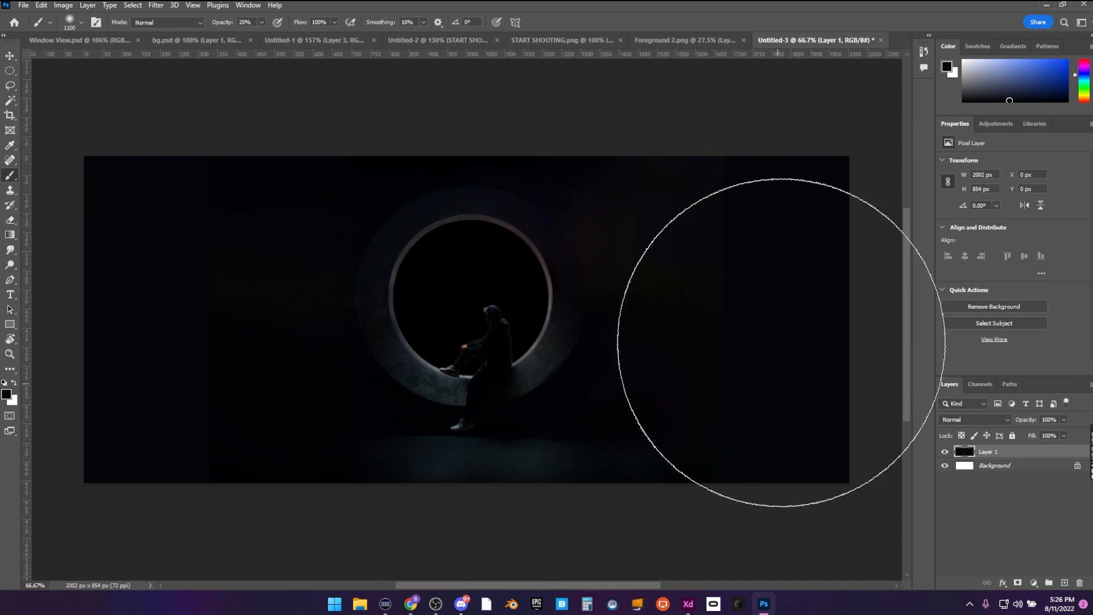
In Photoshop, reduce the brush size to 600, set its opacity to 60%, and paint black over the edge on the foreground's right side
{"action": "key", "text": "bracketleft"}
{"action": "key", "text": "bracketleft"}
{"action": "key", "text": "bracketleft"}
{"action": "key", "text": "bracketleft"}
{"action": "key", "text": "bracketleft"}
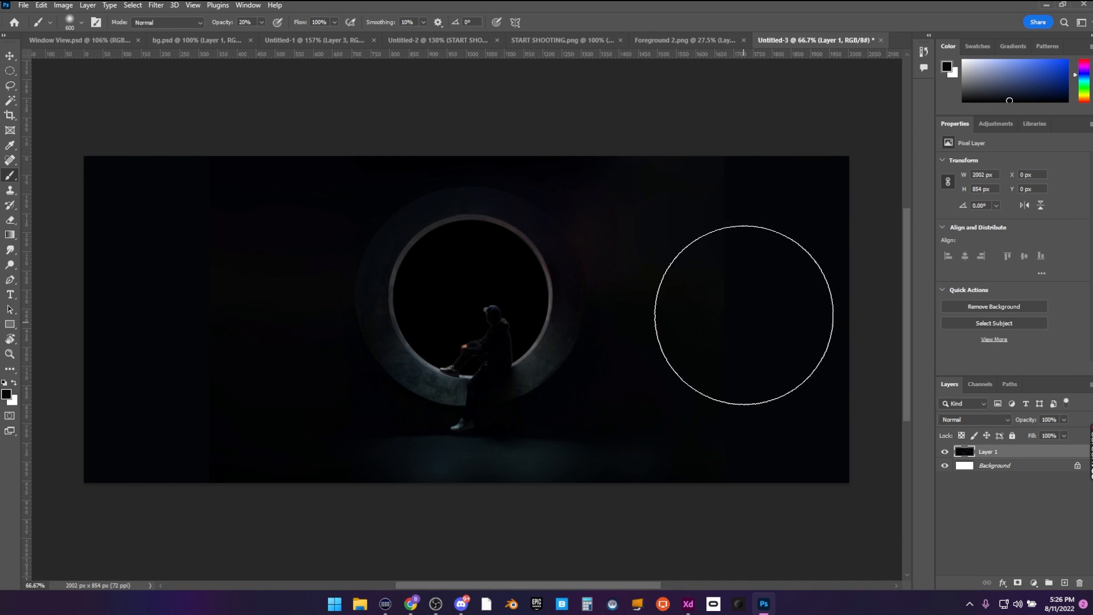
{"action": "key", "text": "6"}
{"action": "mouse_move", "coordinate": [822, 331]}
{"action": "left_mouse_down"}
{"action": "mouse_move", "coordinate": [652, 316]}
{"action": "mouse_move", "coordinate": [745, 201]}
{"action": "left_mouse_up"}
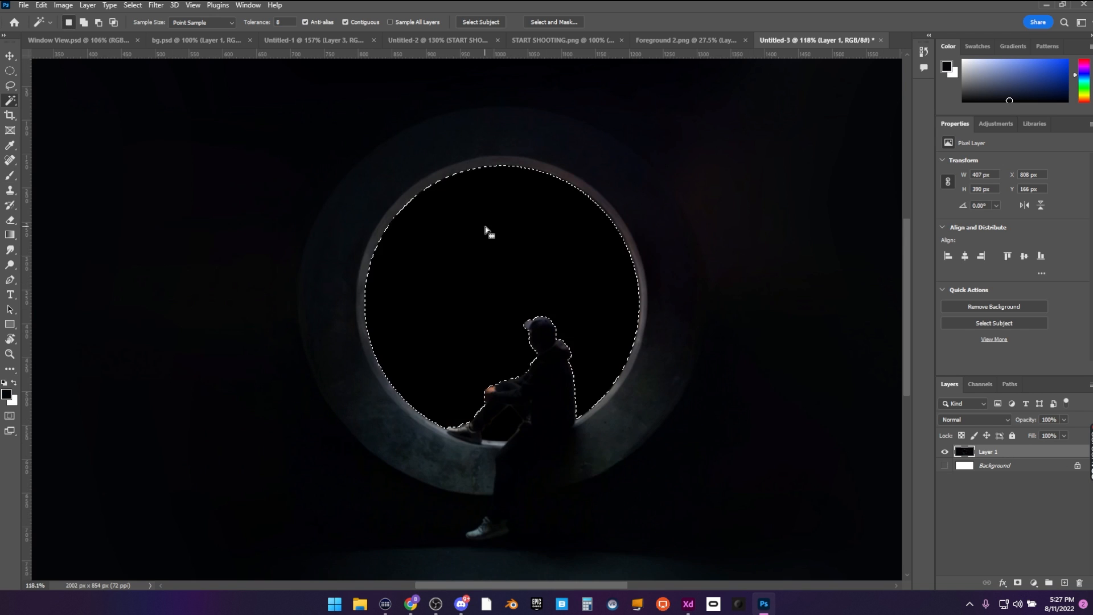
Delete the selected black area inside the circular window, deselect, and erase the remnants around the seated figure
{"action": "scroll", "coordinate": [488, 227], "scroll_direction": "up", "scroll_amount": 5}
{"action": "key", "text": "Delete"}
{"action": "key", "text": "ctrl+d"}
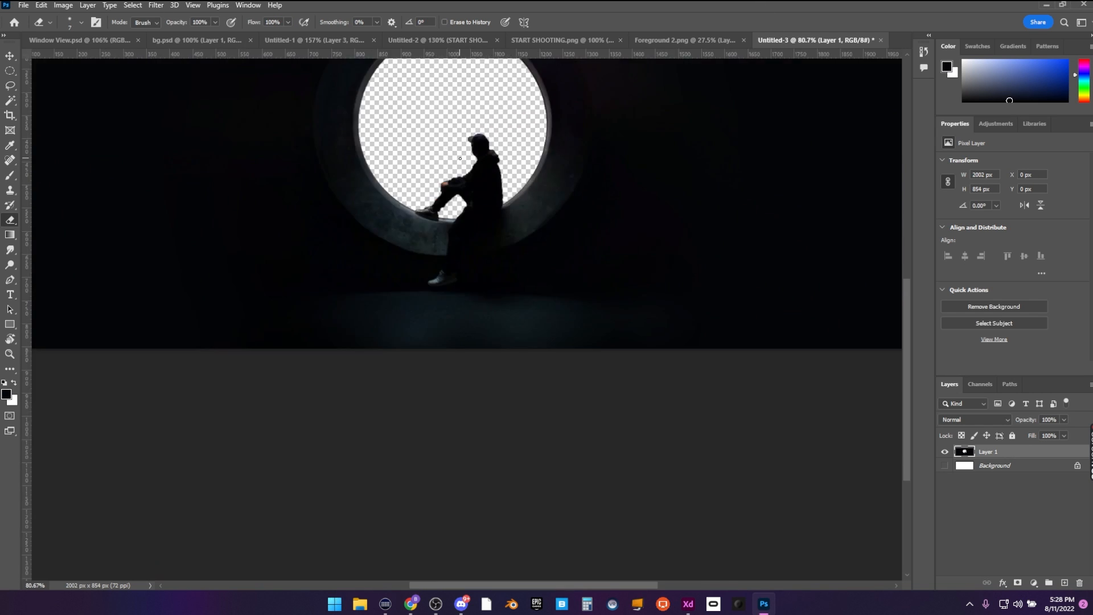
{"action": "left_click_drag", "start_coordinate": [461, 162], "coordinate": [489, 278]}
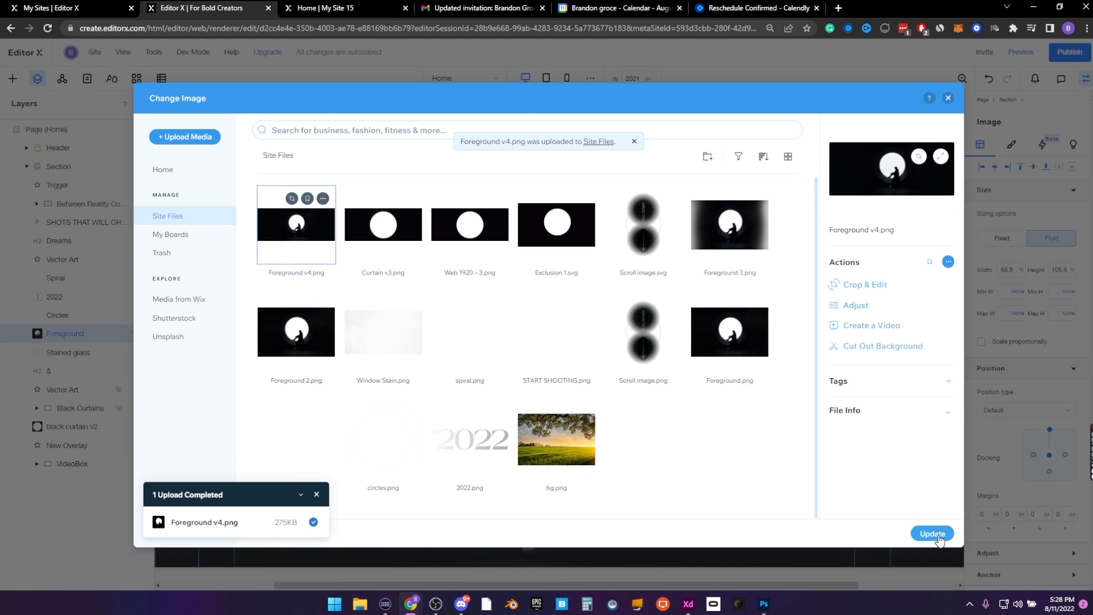
In Editor X, replace the Foreground image with Foreground v4.png and reset the image to its original proportions
{"action": "left_click", "coordinate": [937, 535]}
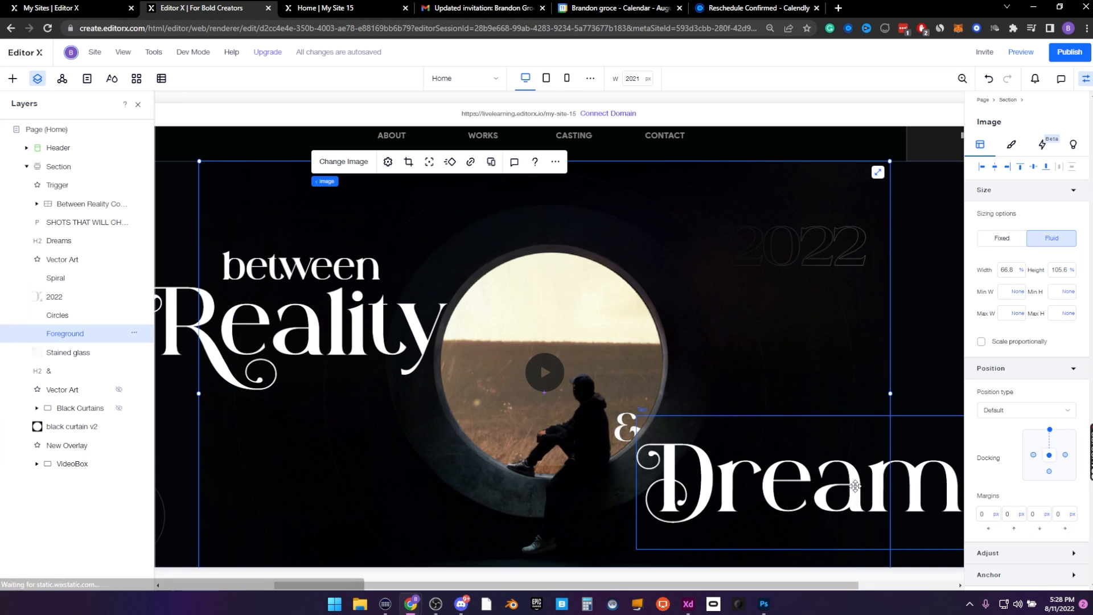
{"action": "left_click", "coordinate": [387, 161]}
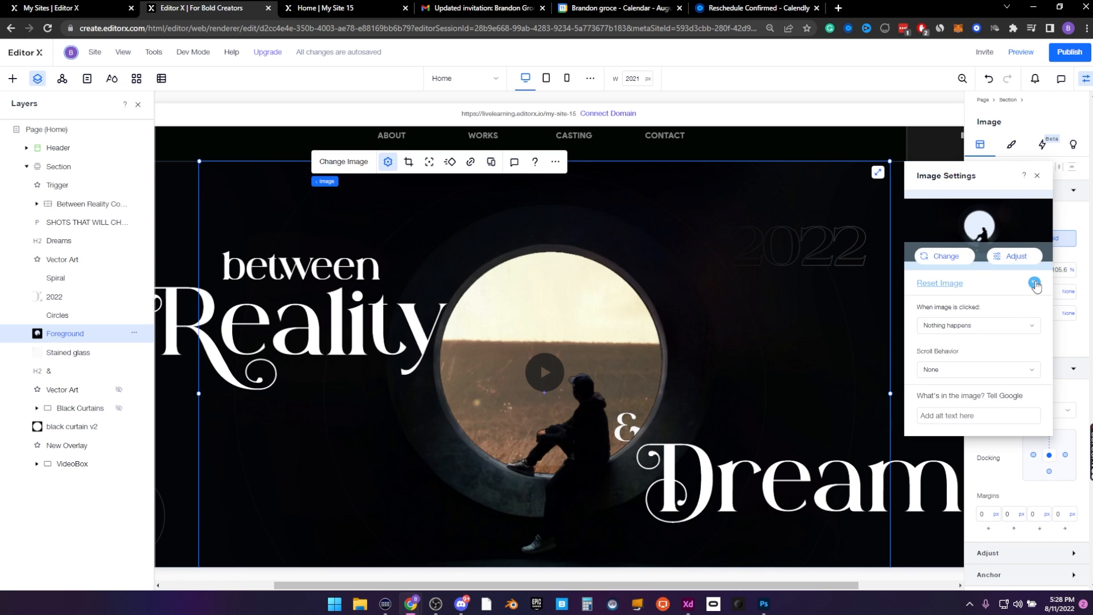
{"action": "left_click", "coordinate": [1034, 283]}
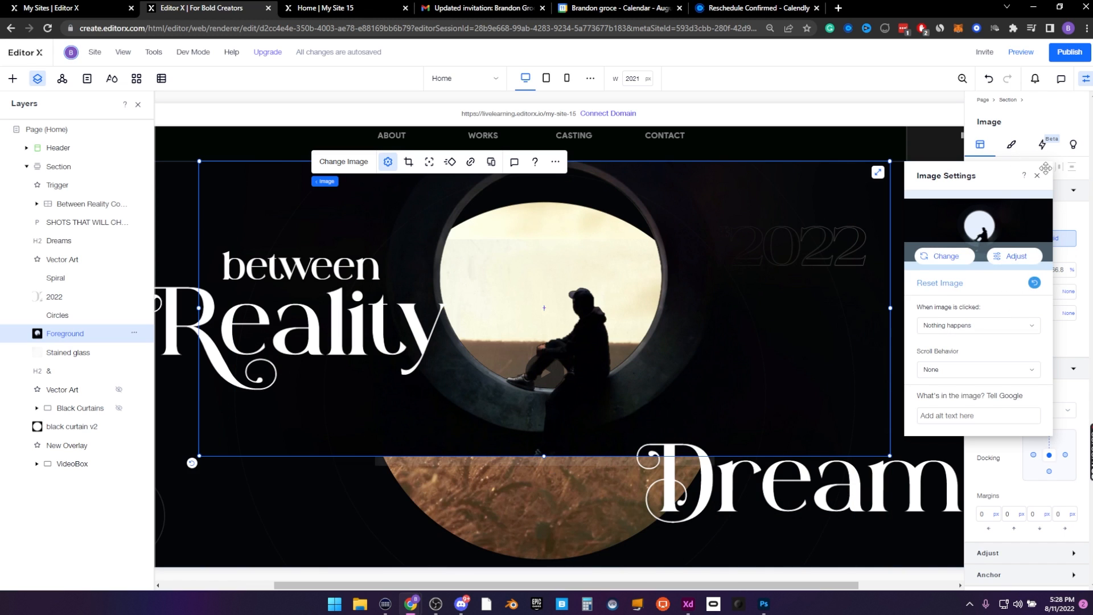
{"action": "left_click", "coordinate": [1037, 175]}
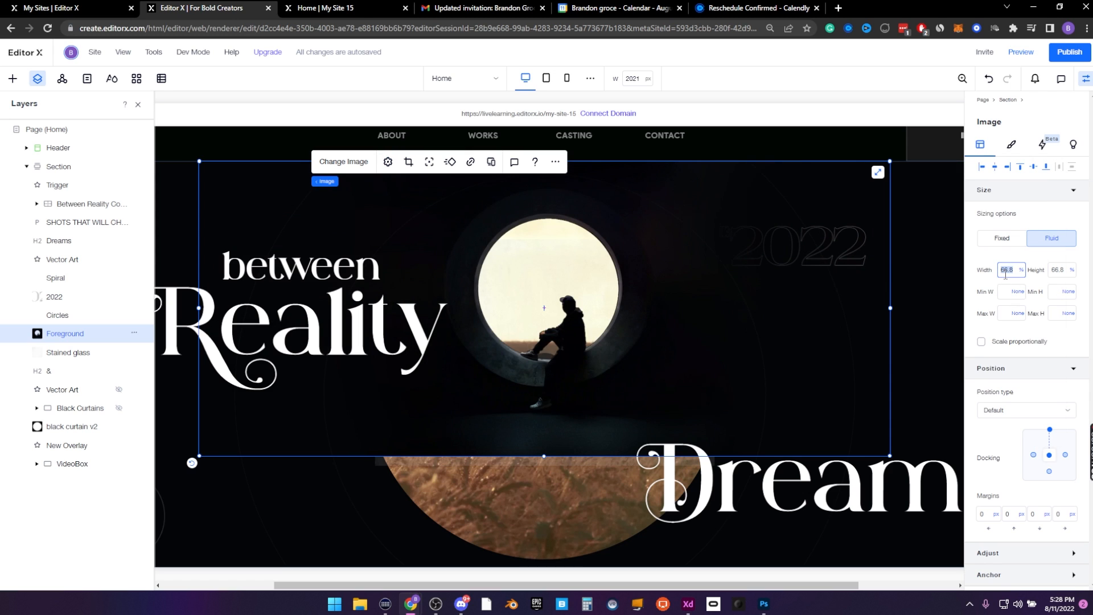
Set the Foreground image's width and height to 100% and preview the page
{"action": "key", "text": "Tab"}
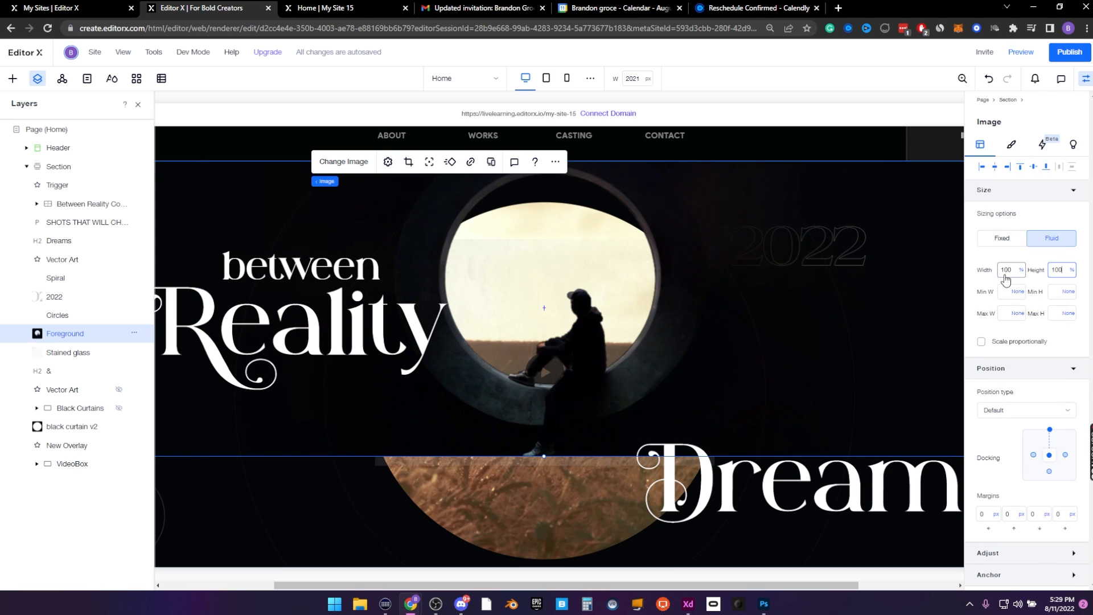
{"action": "type", "text": "100"}
{"action": "key", "text": "Return"}
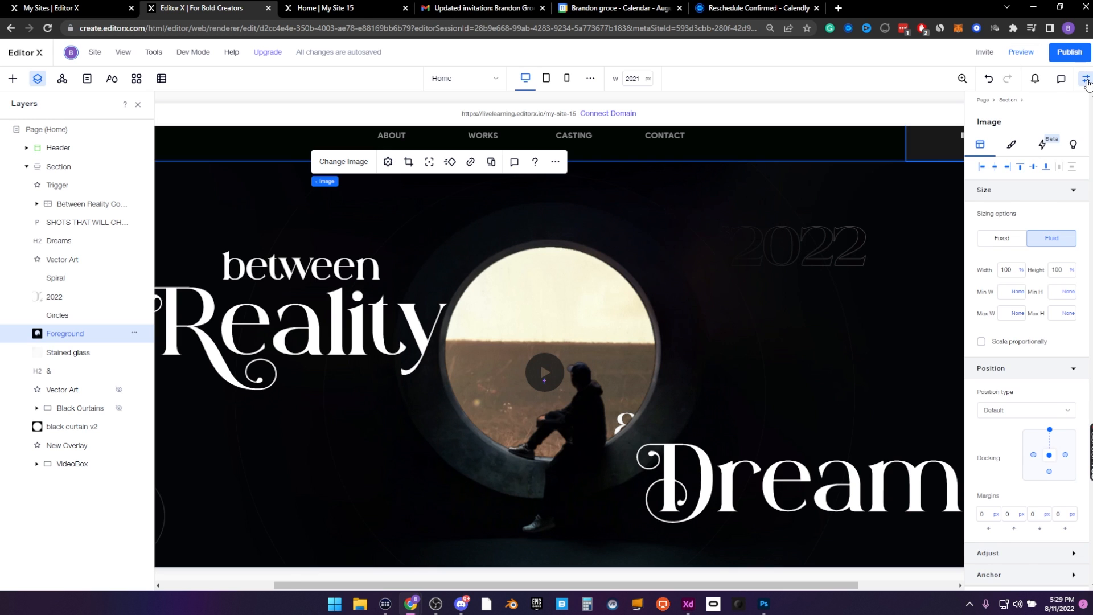
{"action": "left_click", "coordinate": [1087, 82]}
{"action": "left_click", "coordinate": [137, 105]}
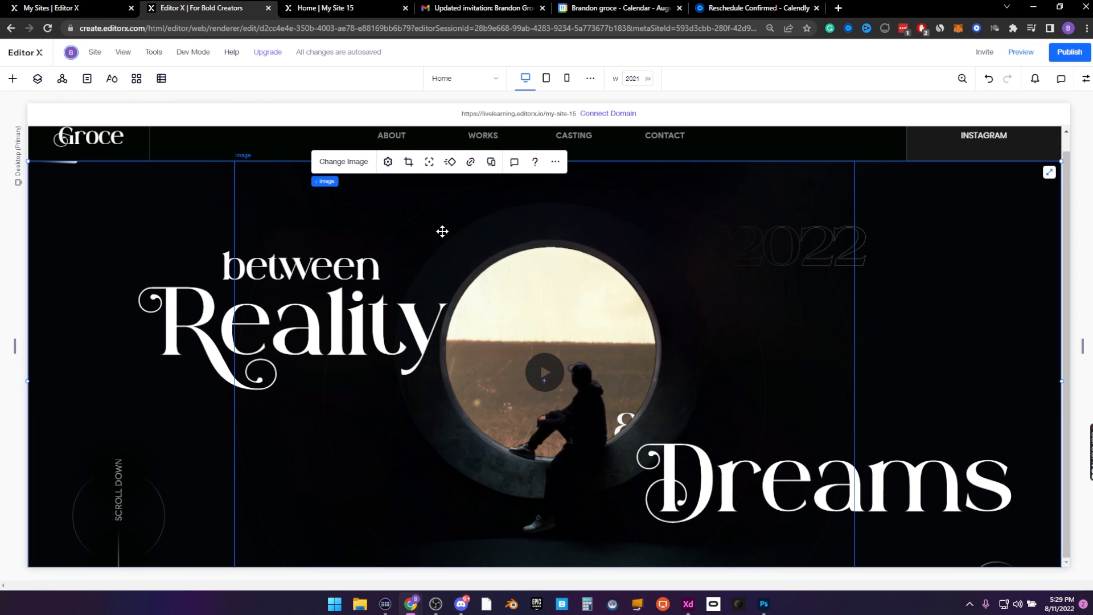
{"action": "left_click", "coordinate": [1028, 53]}
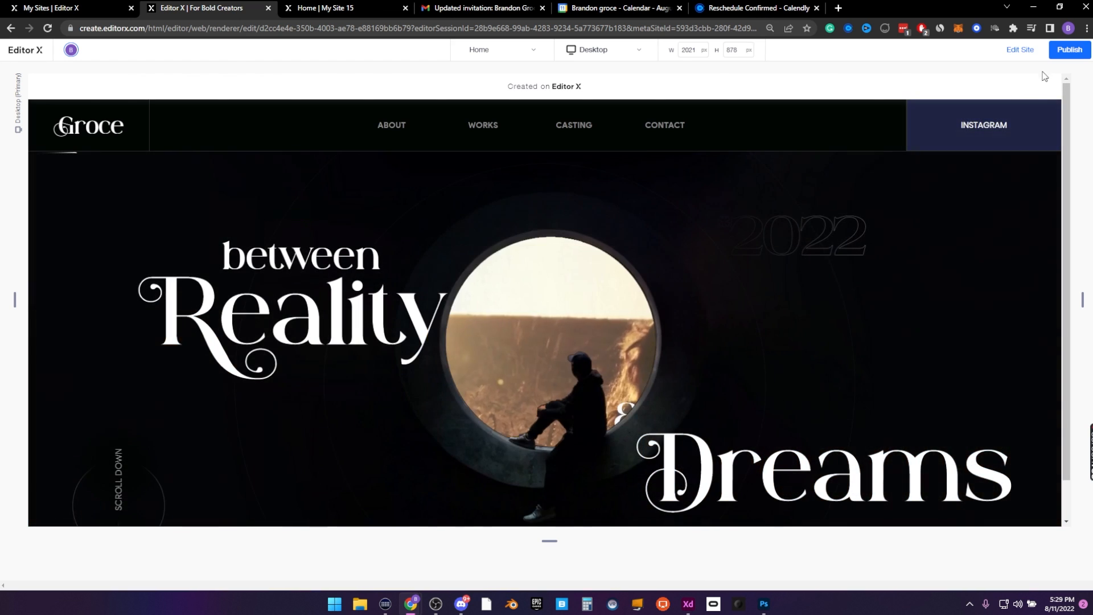
{"action": "left_click", "coordinate": [1019, 50]}
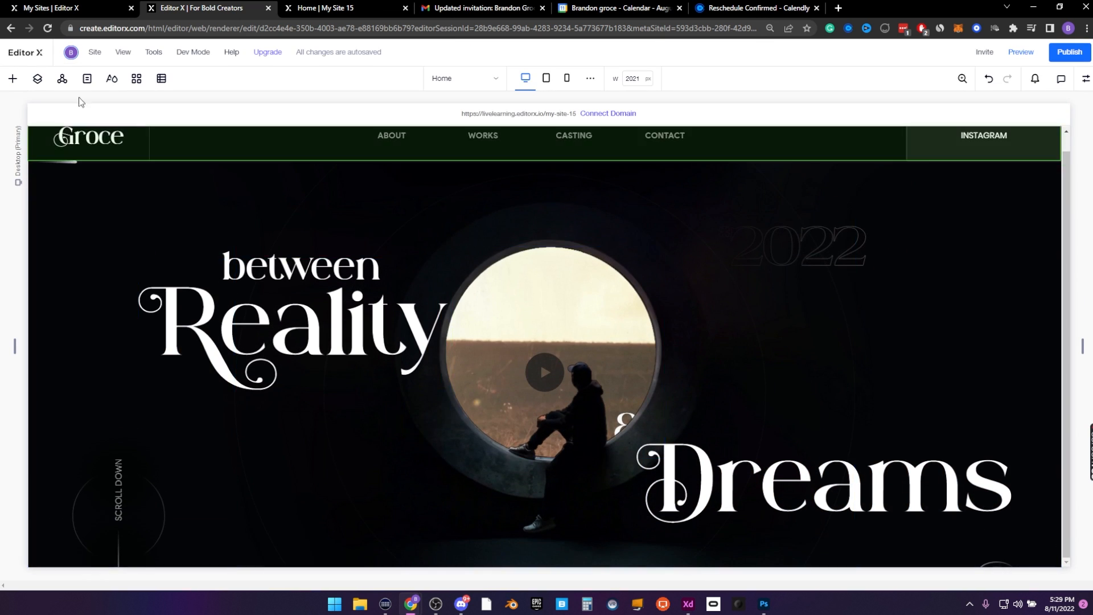
Delete the Black Curtains Opacity interaction from the circular trigger shape's hover trigger
{"action": "left_click", "coordinate": [592, 317]}
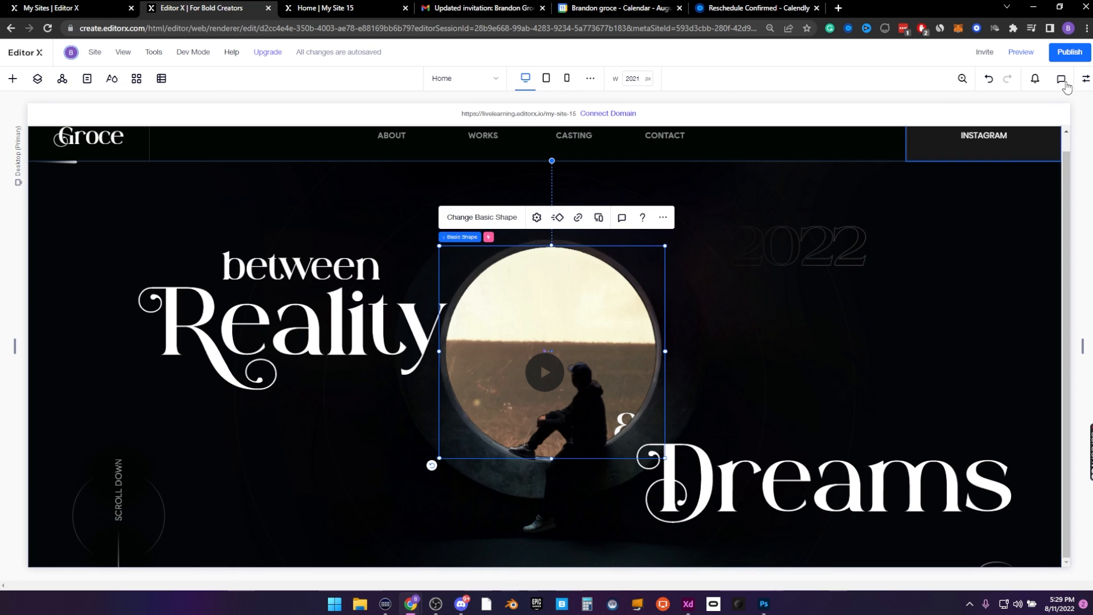
{"action": "left_click", "coordinate": [1085, 78]}
{"action": "left_click", "coordinate": [1050, 143]}
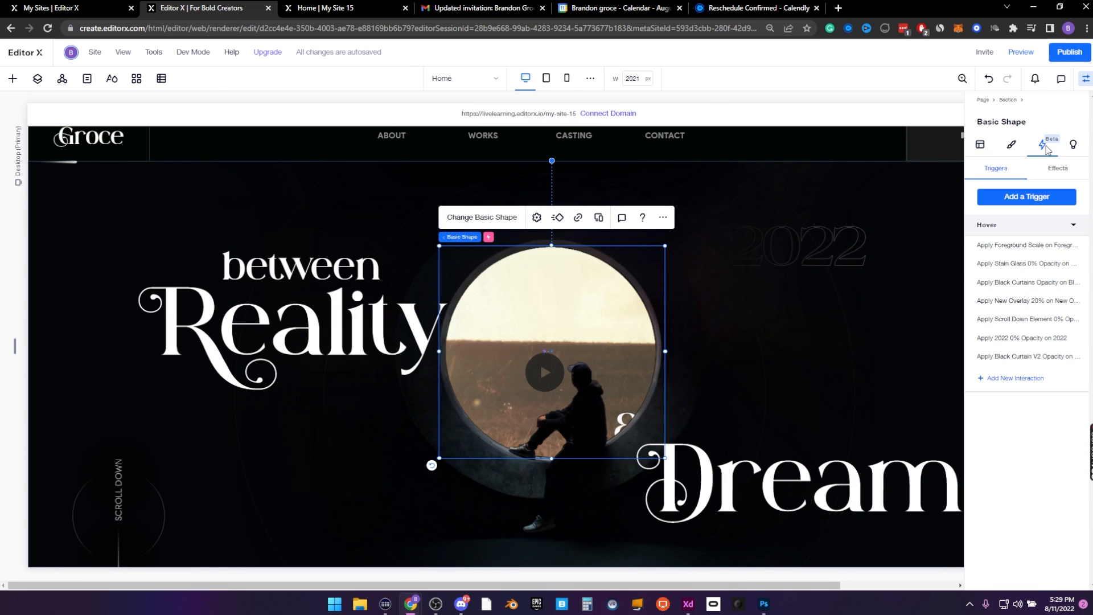
{"action": "left_click", "coordinate": [1077, 282]}
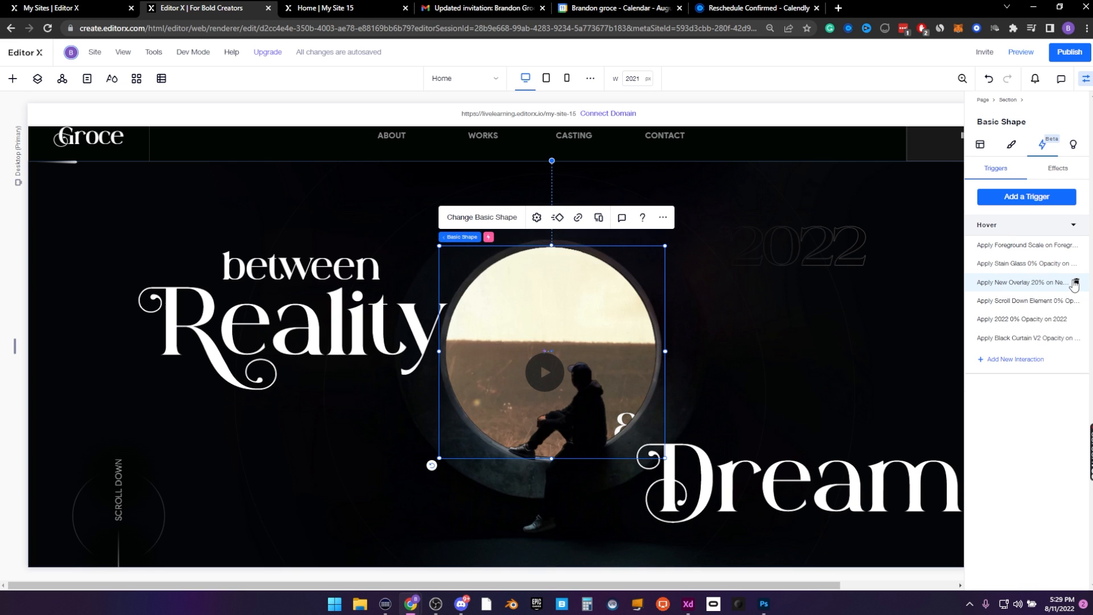
Delete the Black Curtain V2 Opacity interaction from the circular trigger's hover trigger and preview the page
{"action": "left_click", "coordinate": [1076, 338]}
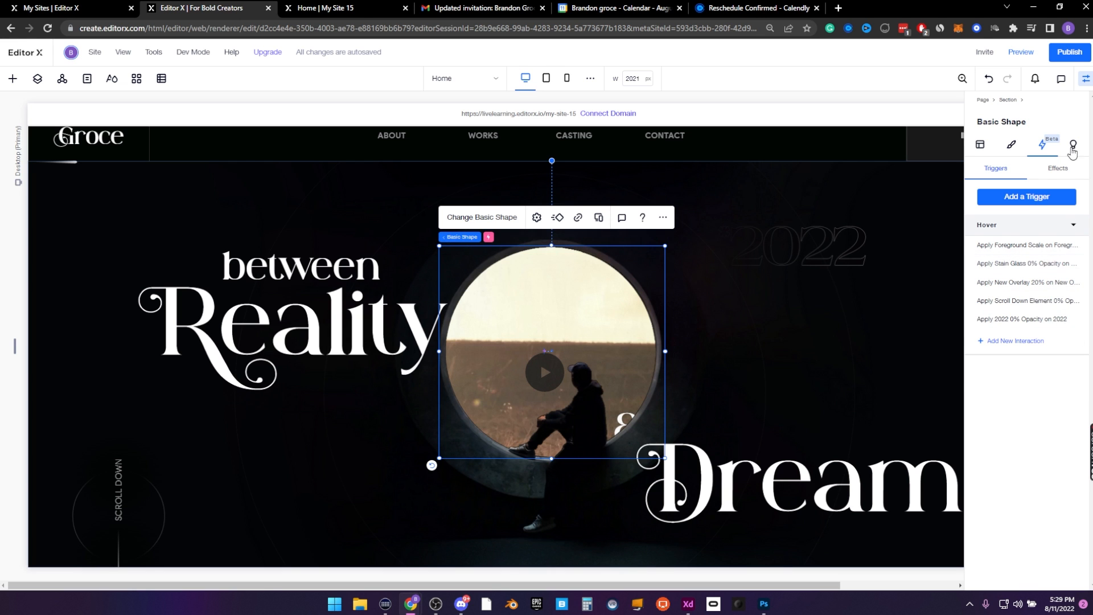
{"action": "left_click", "coordinate": [1020, 52]}
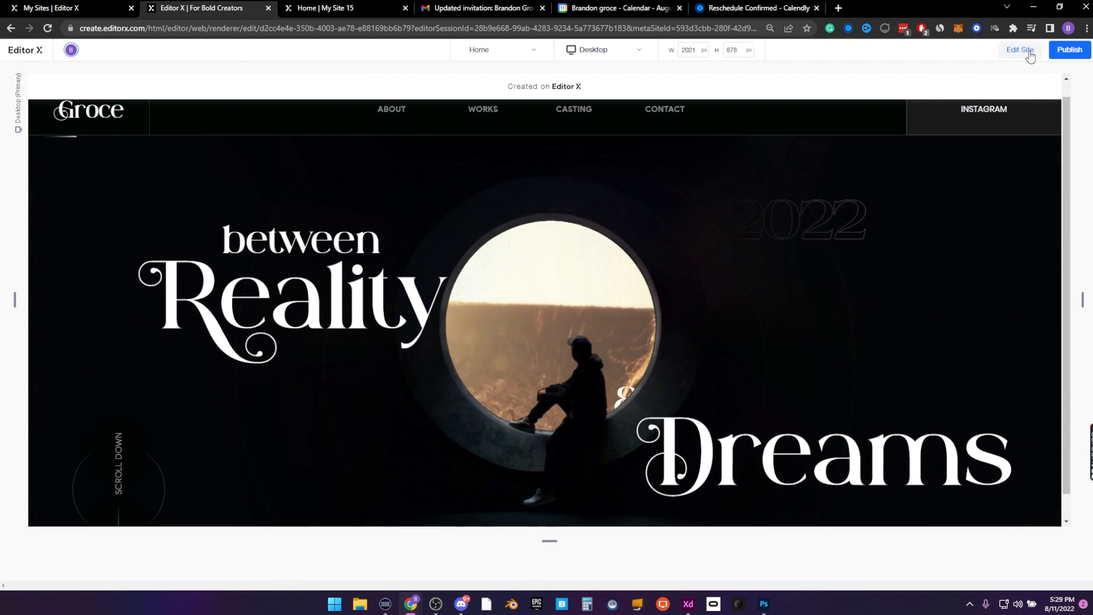
{"action": "left_click", "coordinate": [1019, 50]}
Set the black curtain v2 image to not display and preview the page
{"action": "left_click", "coordinate": [38, 80]}
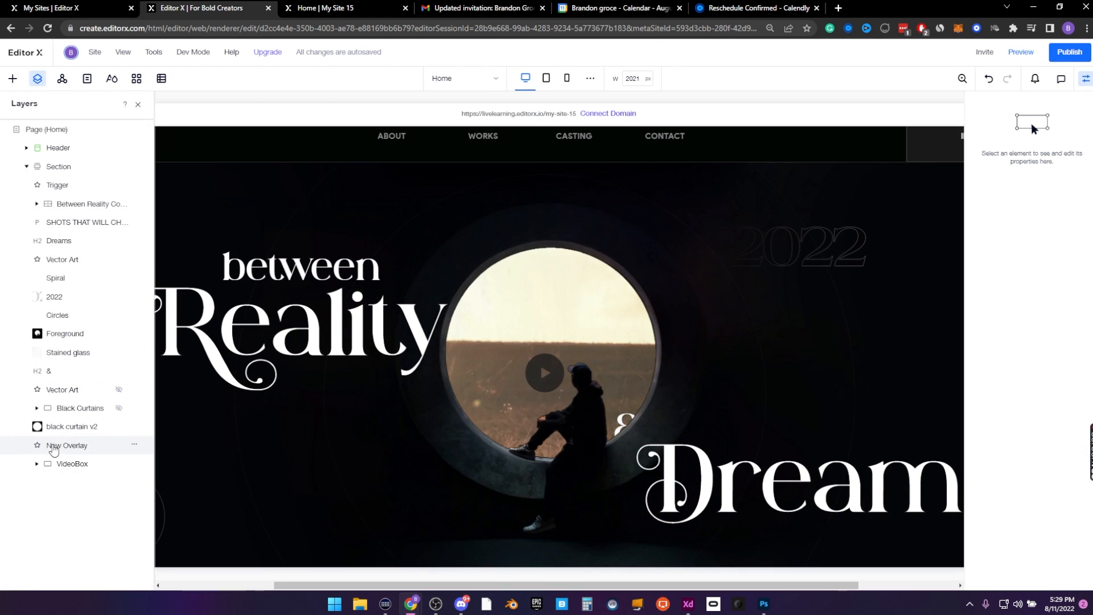
{"action": "left_click", "coordinate": [103, 431]}
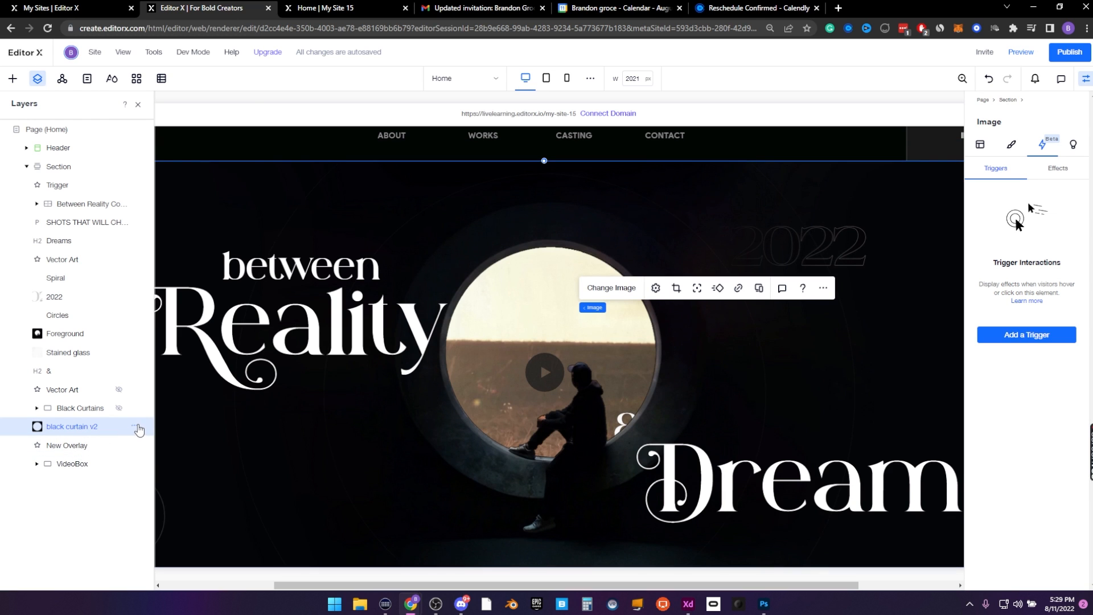
{"action": "left_click", "coordinate": [134, 426]}
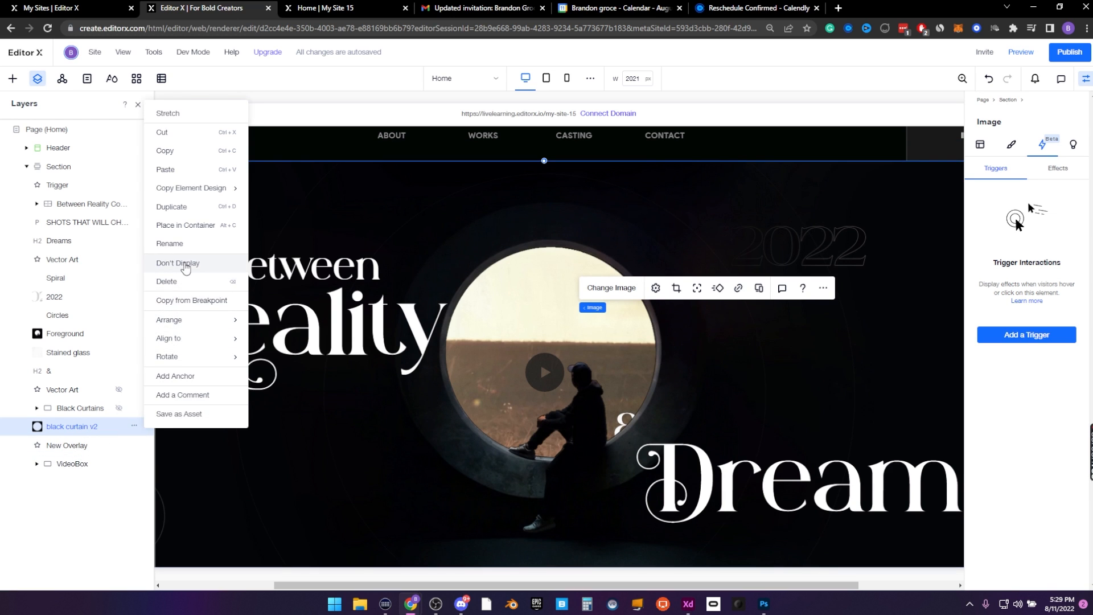
{"action": "left_click", "coordinate": [171, 262]}
{"action": "left_click", "coordinate": [1020, 52]}
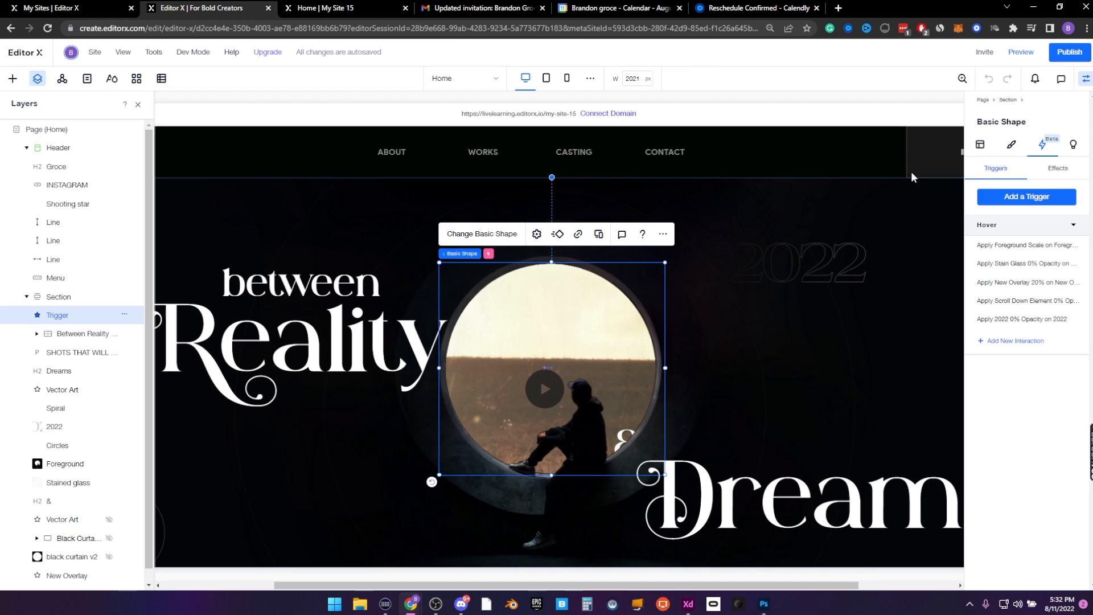
Detach the Header from masters
{"action": "left_click", "coordinate": [74, 148]}
{"action": "left_click", "coordinate": [125, 150]}
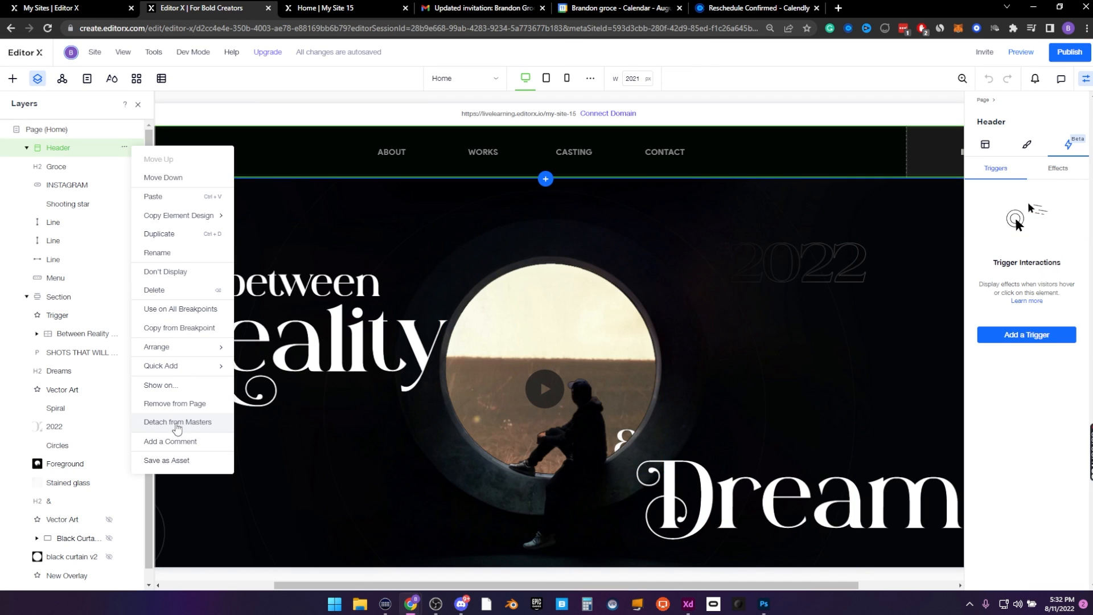
{"action": "left_click", "coordinate": [177, 422]}
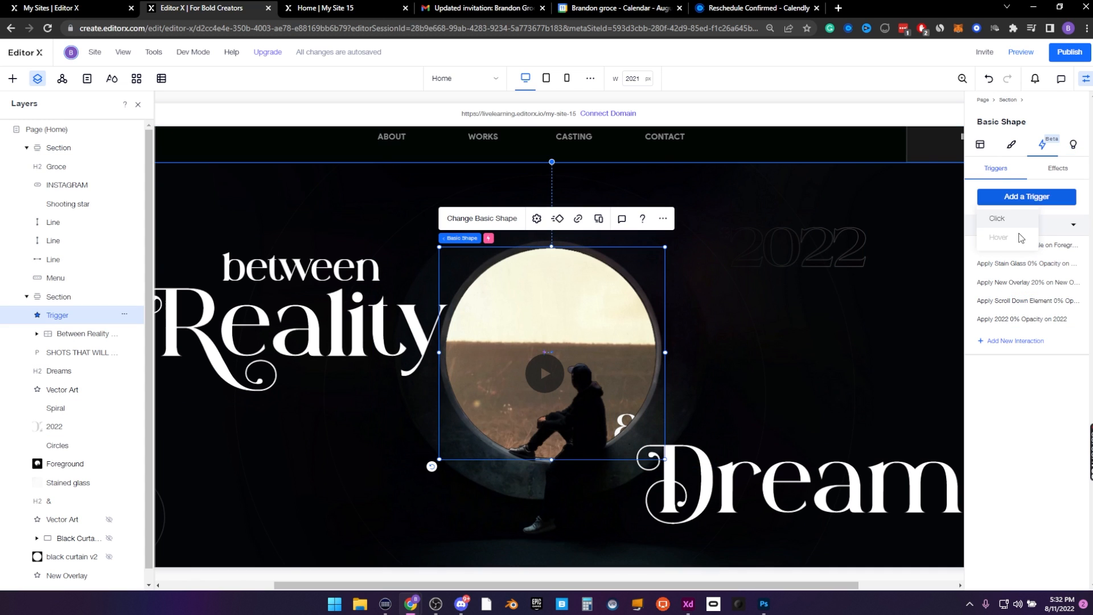
Add a hover interaction to the circular trigger shape that targets the Shooting star image with a custom effect
{"action": "left_click", "coordinate": [1030, 397]}
{"action": "left_click", "coordinate": [1026, 343]}
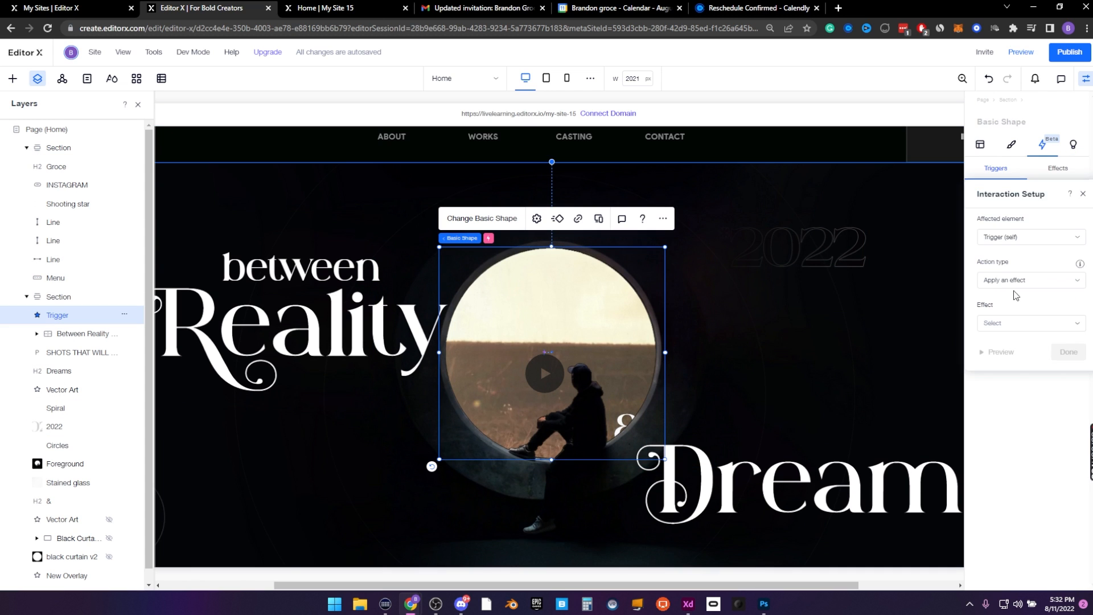
{"action": "left_click", "coordinate": [1005, 242]}
{"action": "left_click", "coordinate": [1011, 270]}
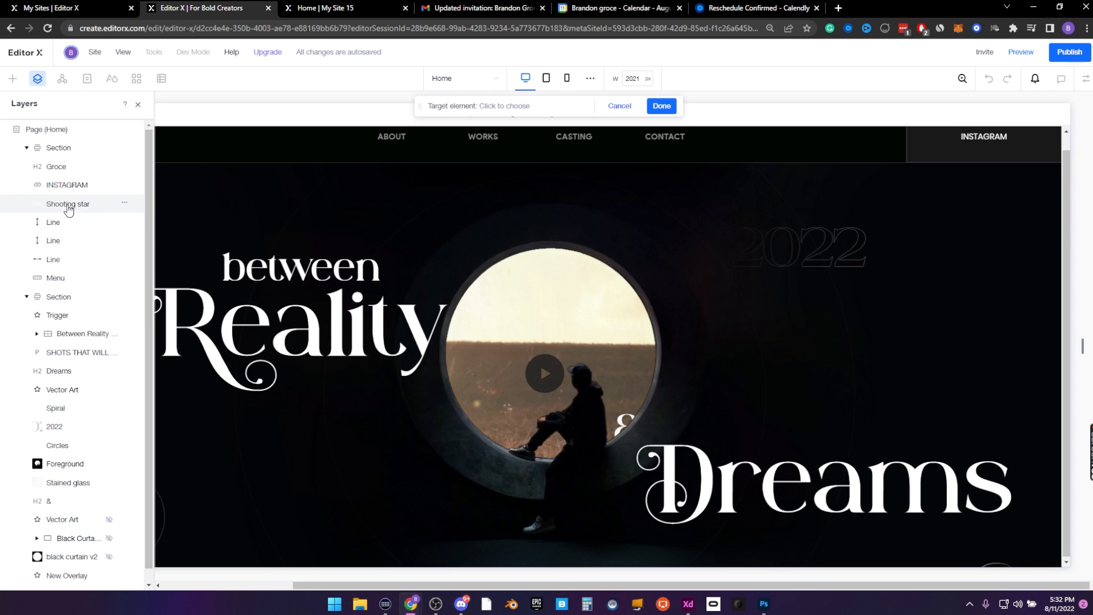
{"action": "left_click", "coordinate": [68, 204]}
{"action": "left_click", "coordinate": [662, 106]}
{"action": "left_click", "coordinate": [1031, 323]}
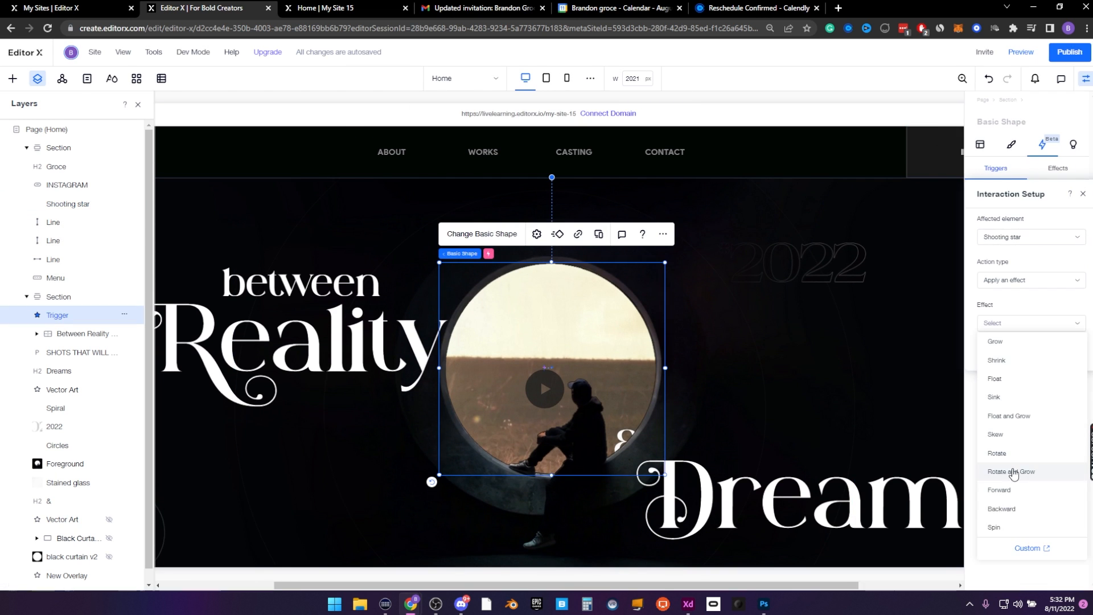
{"action": "left_click", "coordinate": [1027, 548]}
{"action": "left_click", "coordinate": [615, 360]}
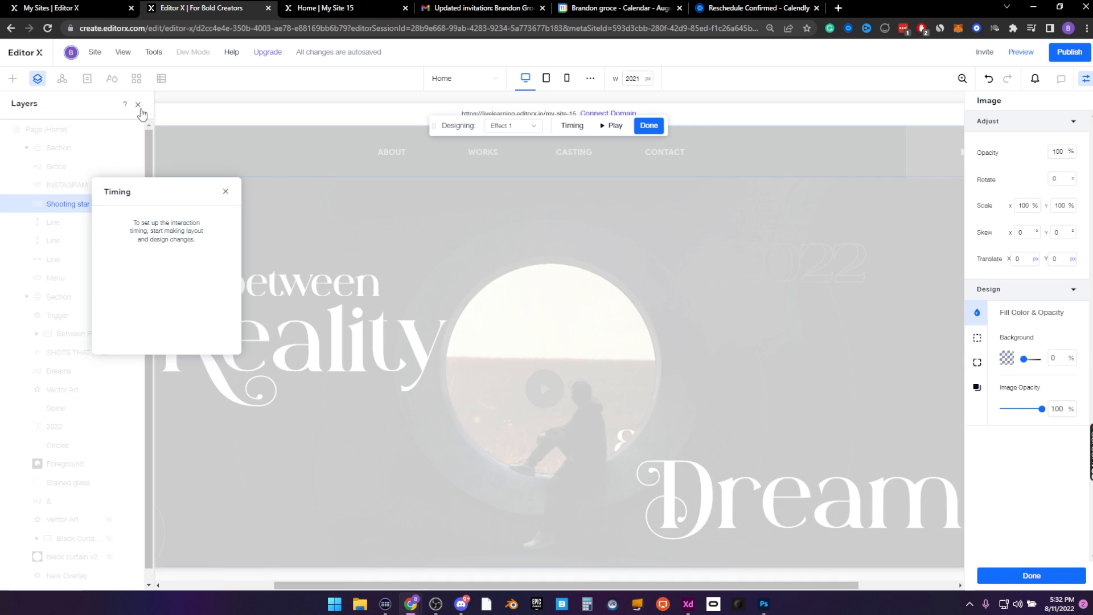
Set the Shooting star effect's horizontal translate to 2010 px, save the effect and preview the page
{"action": "left_click_drag", "start_coordinate": [194, 188], "coordinate": [161, 331]}
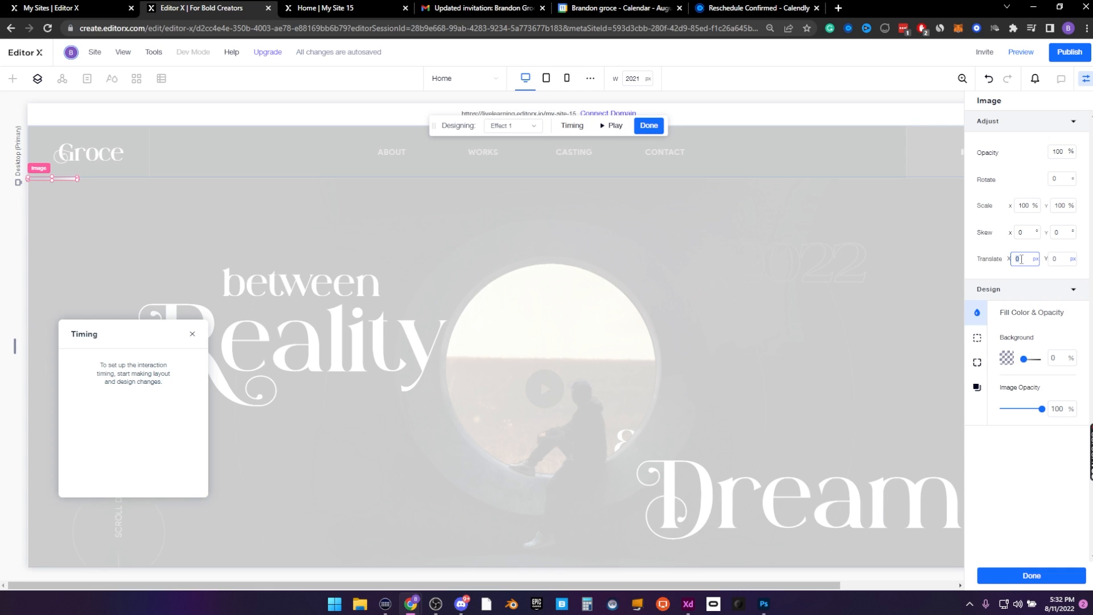
{"action": "key", "text": "Return"}
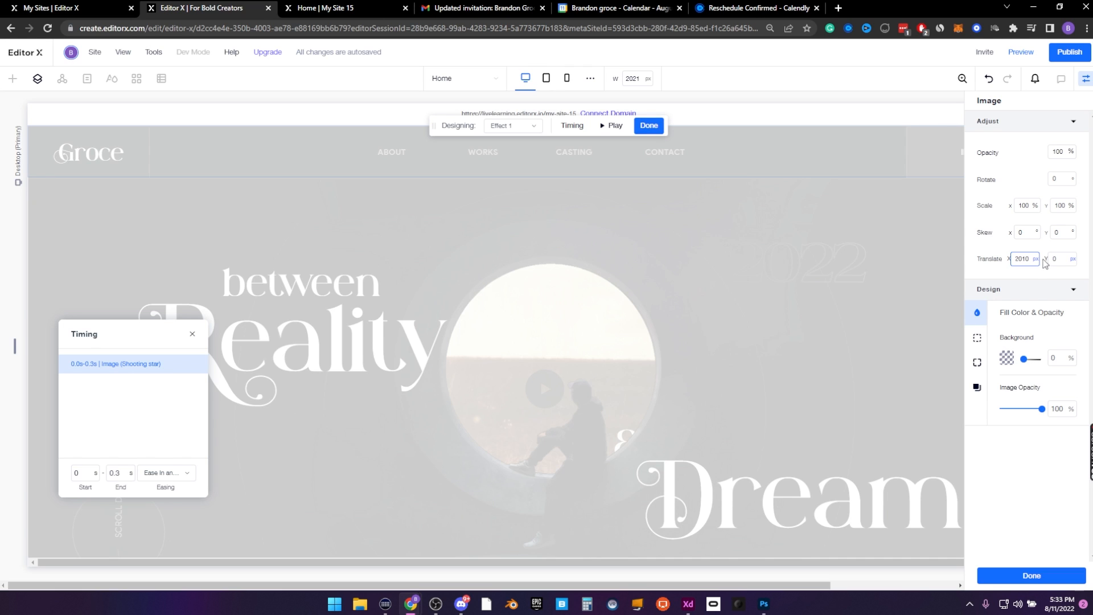
{"action": "left_click", "coordinate": [1031, 575]}
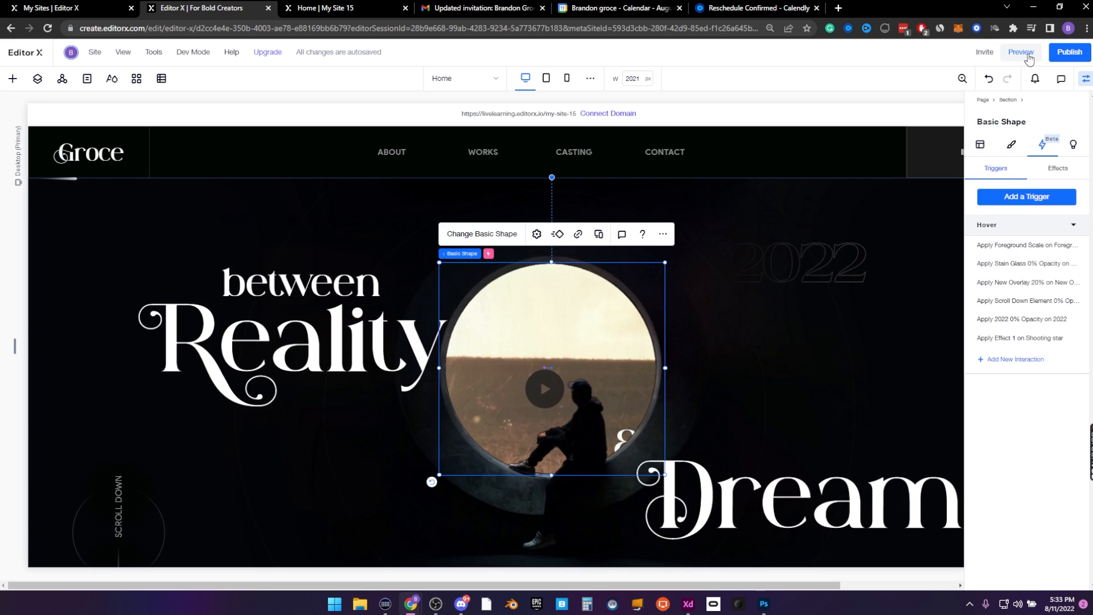
{"action": "left_click", "coordinate": [1028, 55]}
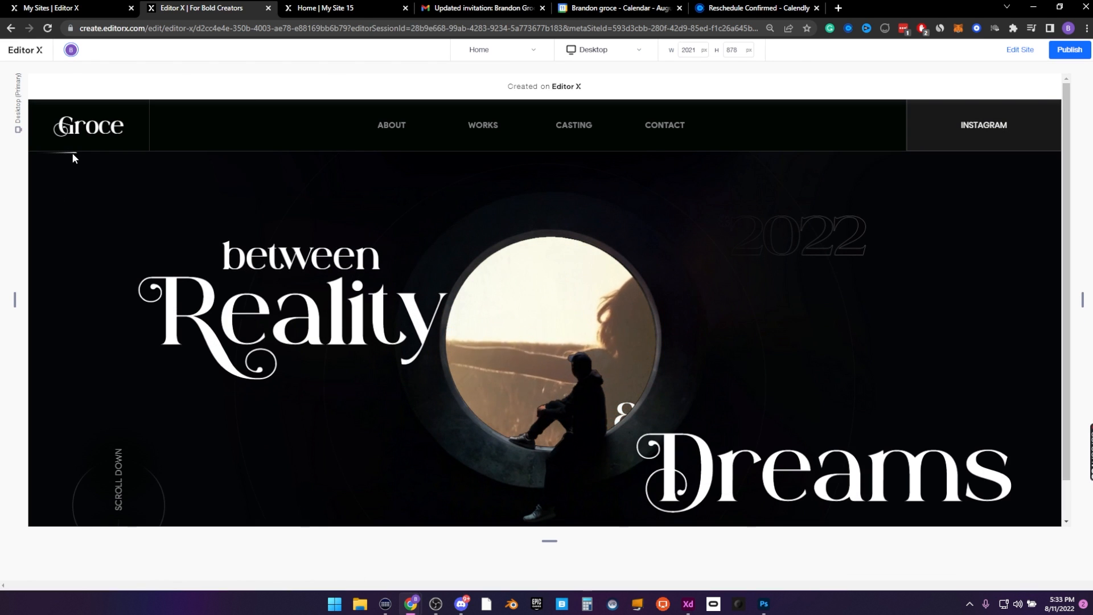
{"action": "left_click", "coordinate": [1020, 49]}
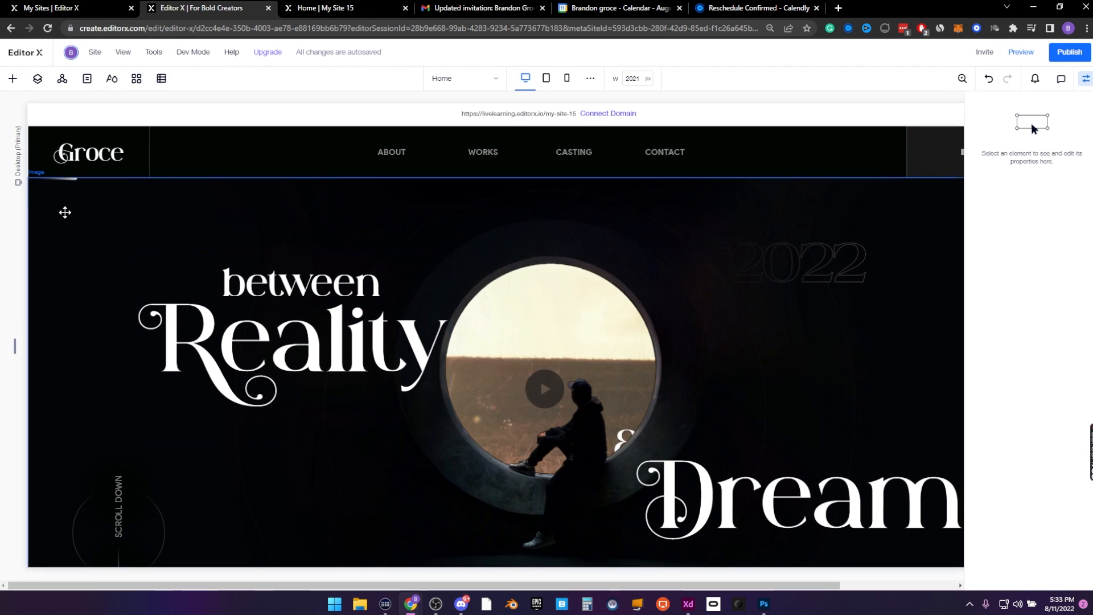
Set the Shooting star image's bottom margin to -2 px and check it in the preview
{"action": "left_click", "coordinate": [72, 183]}
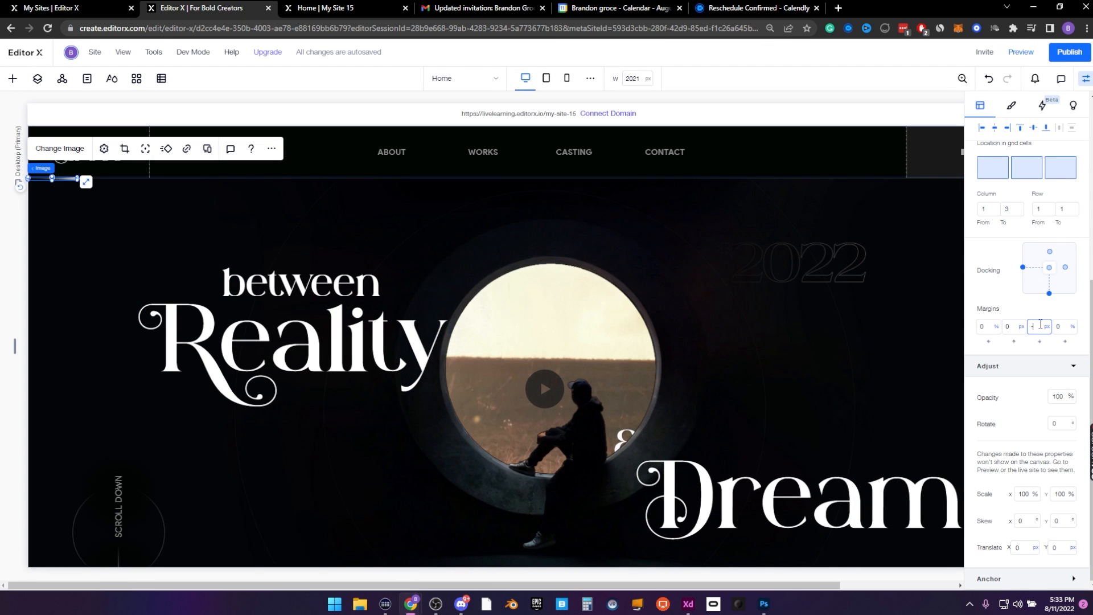
{"action": "key", "text": "Return"}
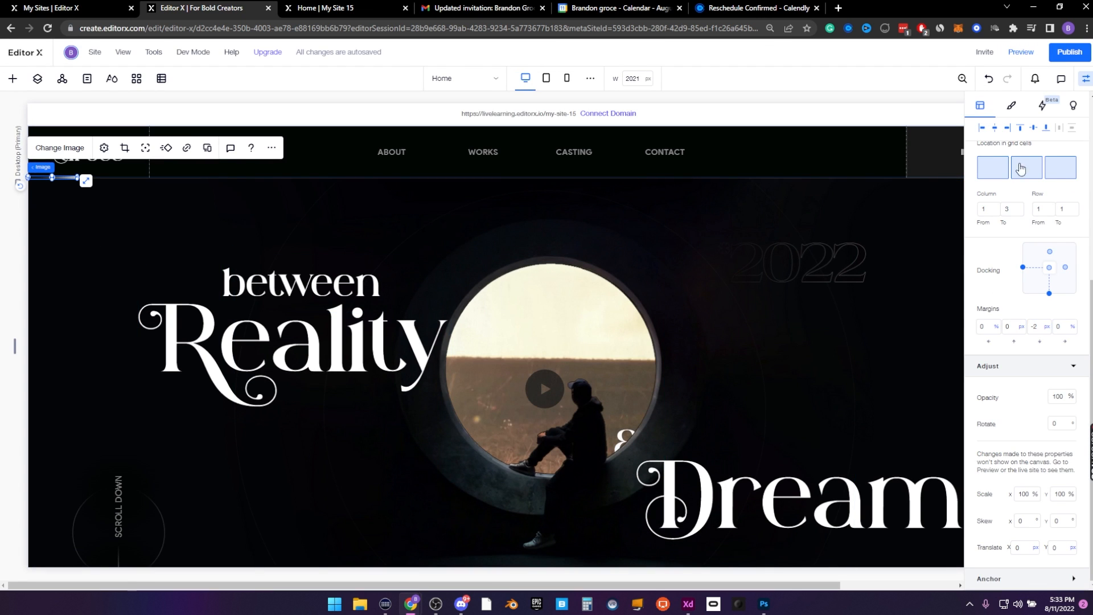
{"action": "left_click", "coordinate": [1021, 52]}
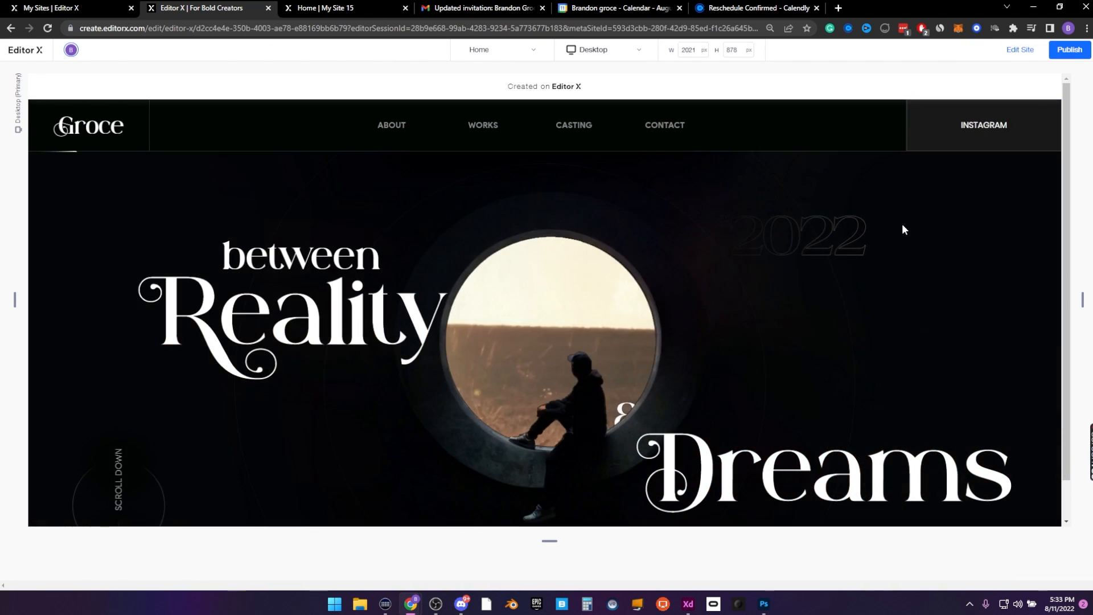
{"action": "left_click", "coordinate": [1019, 49]}
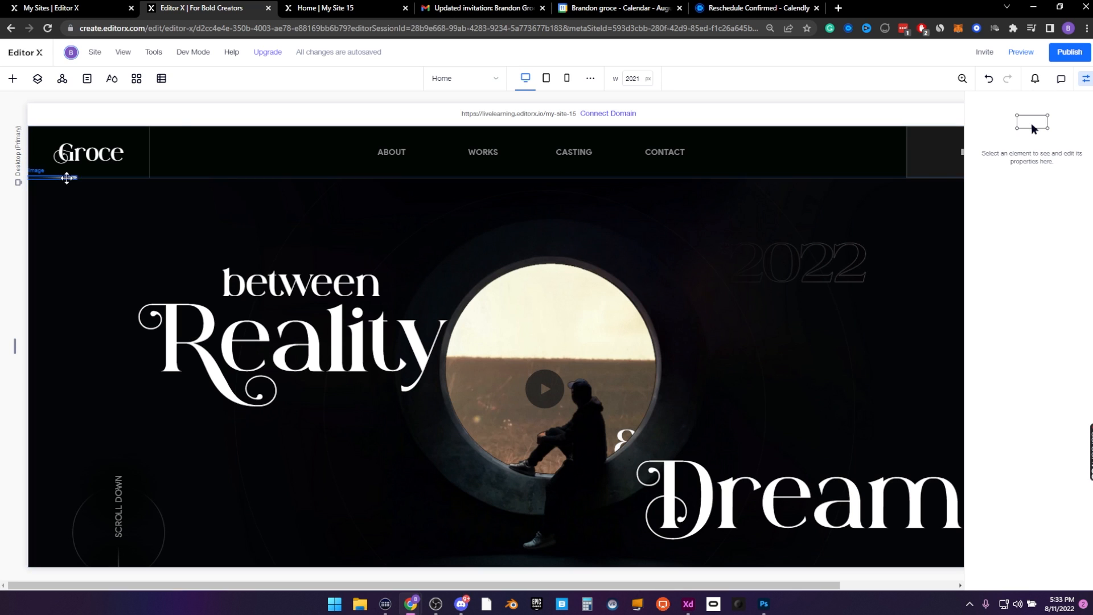
Edit the timing of the Shooting star's Effect 1 to start at 2 s and end at 10 s
{"action": "left_click", "coordinate": [66, 177]}
{"action": "left_click", "coordinate": [1043, 145]}
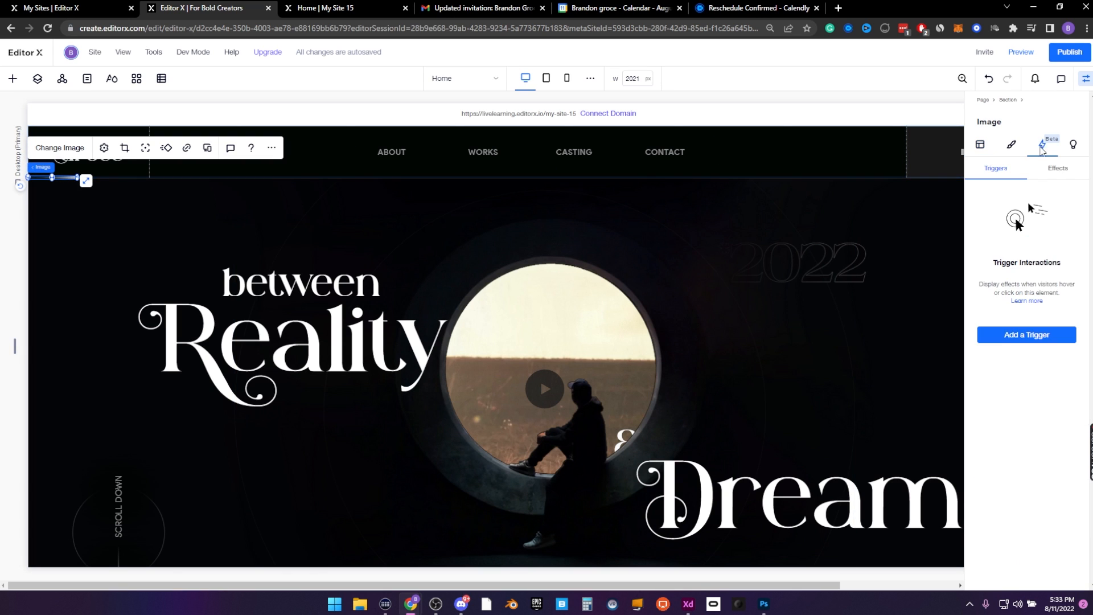
{"action": "left_click", "coordinate": [1058, 168]}
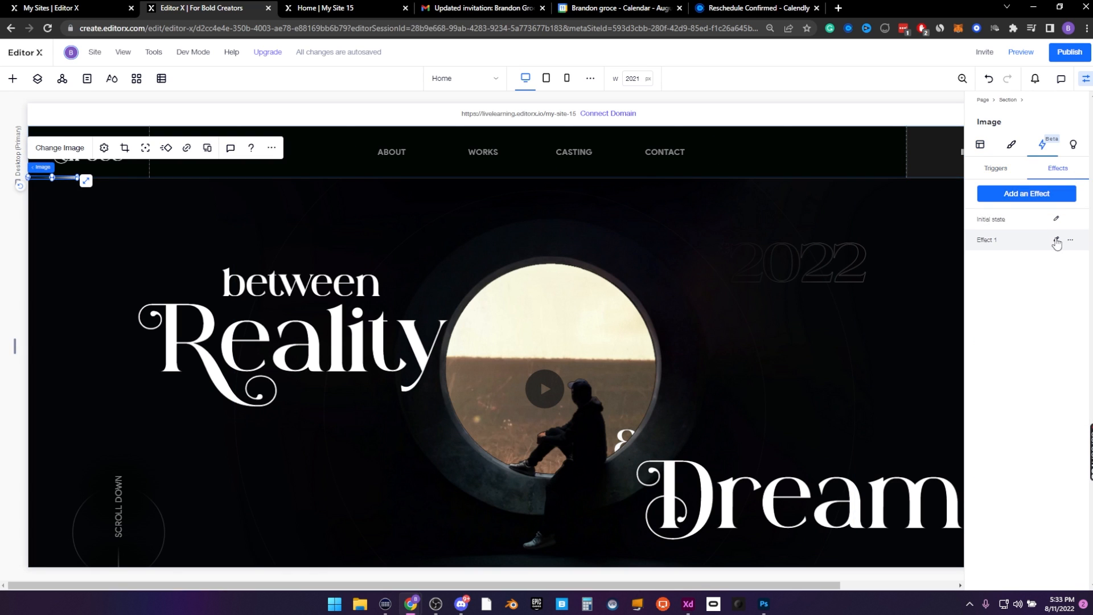
{"action": "left_click", "coordinate": [1056, 241]}
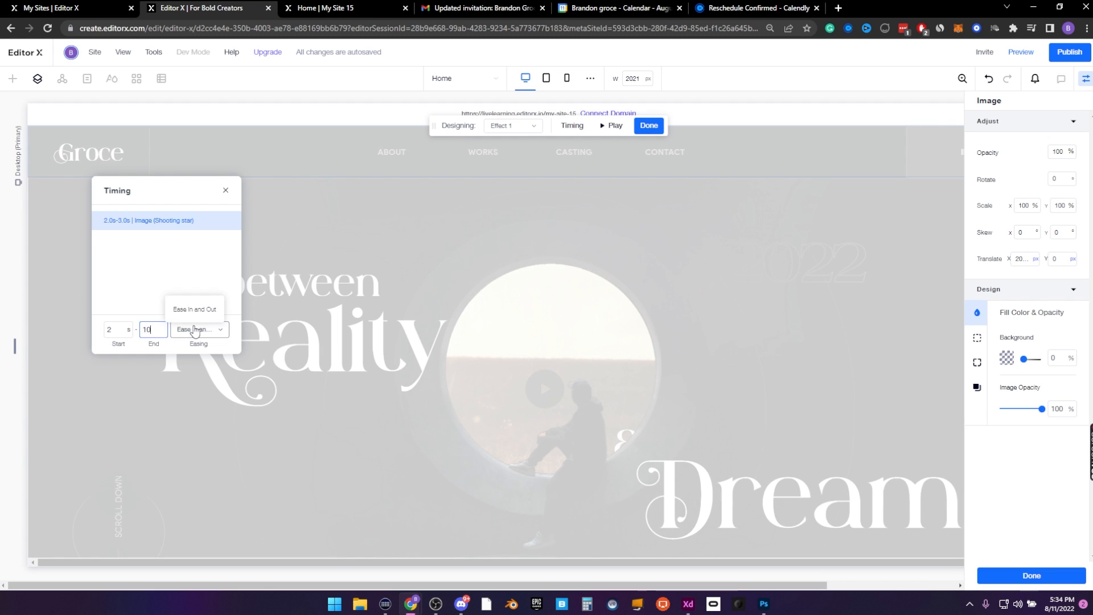
{"action": "left_click", "coordinate": [195, 267]}
{"action": "left_click", "coordinate": [226, 191]}
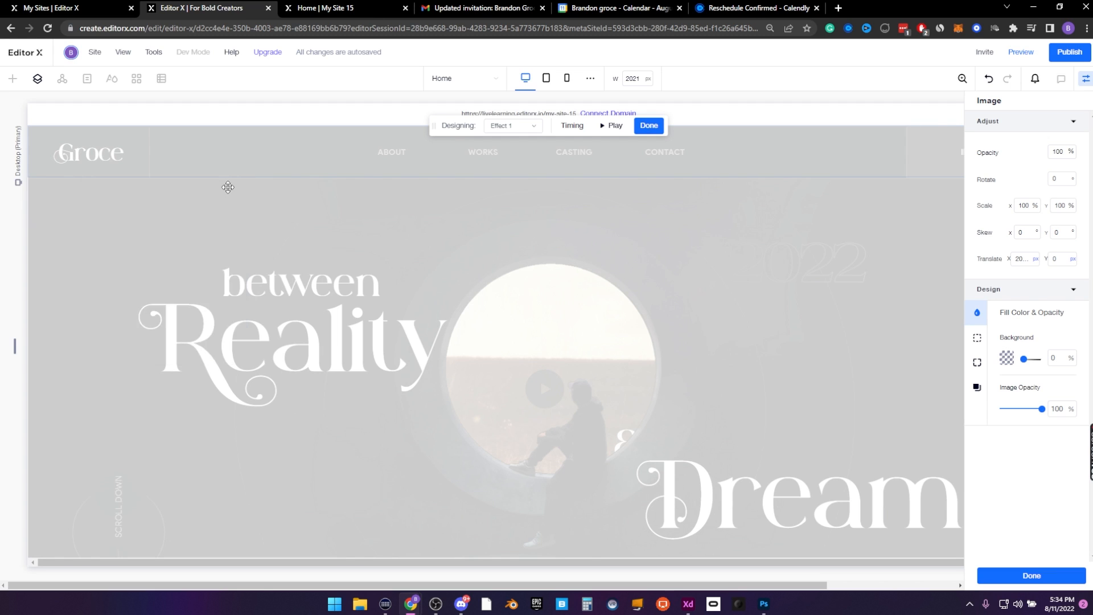
{"action": "left_click", "coordinate": [635, 128]}
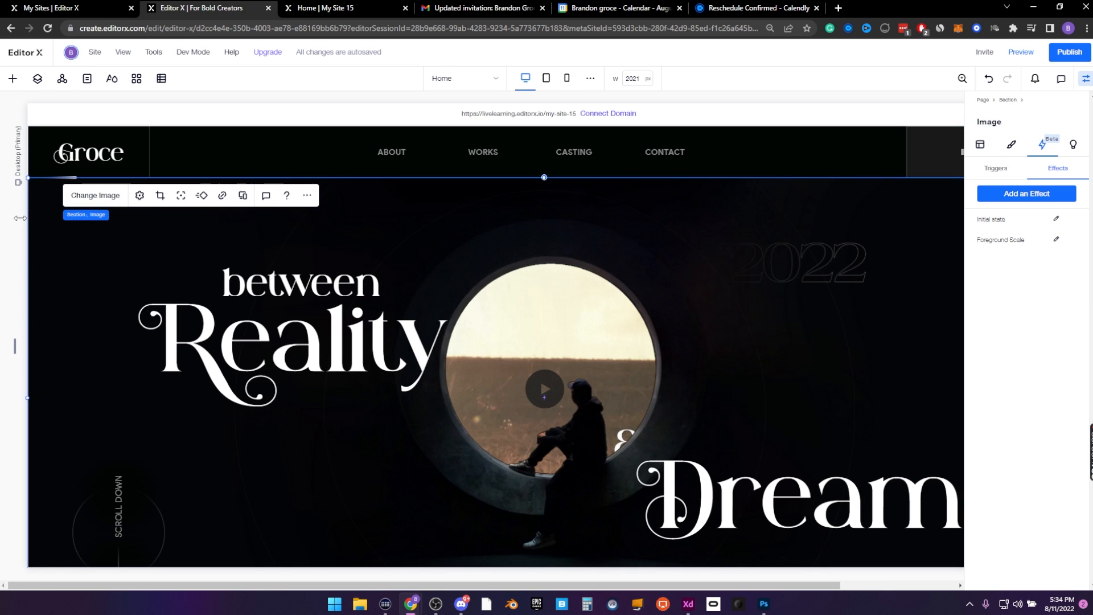
Set the hero section's height to 100 vh
{"action": "left_click", "coordinate": [83, 218]}
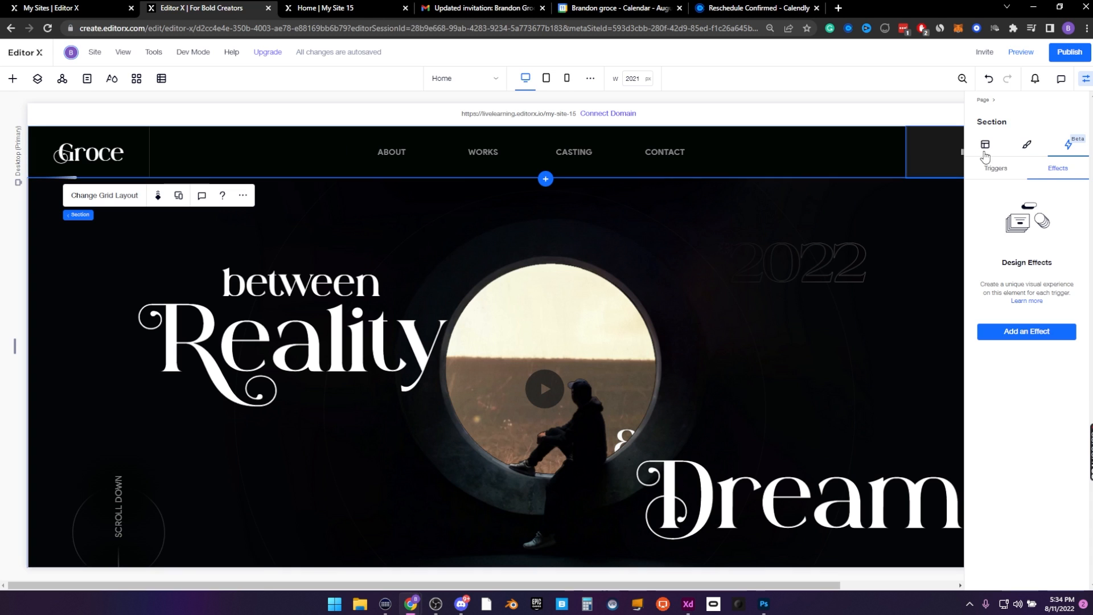
{"action": "left_click", "coordinate": [985, 149]}
{"action": "left_click", "coordinate": [1051, 271]}
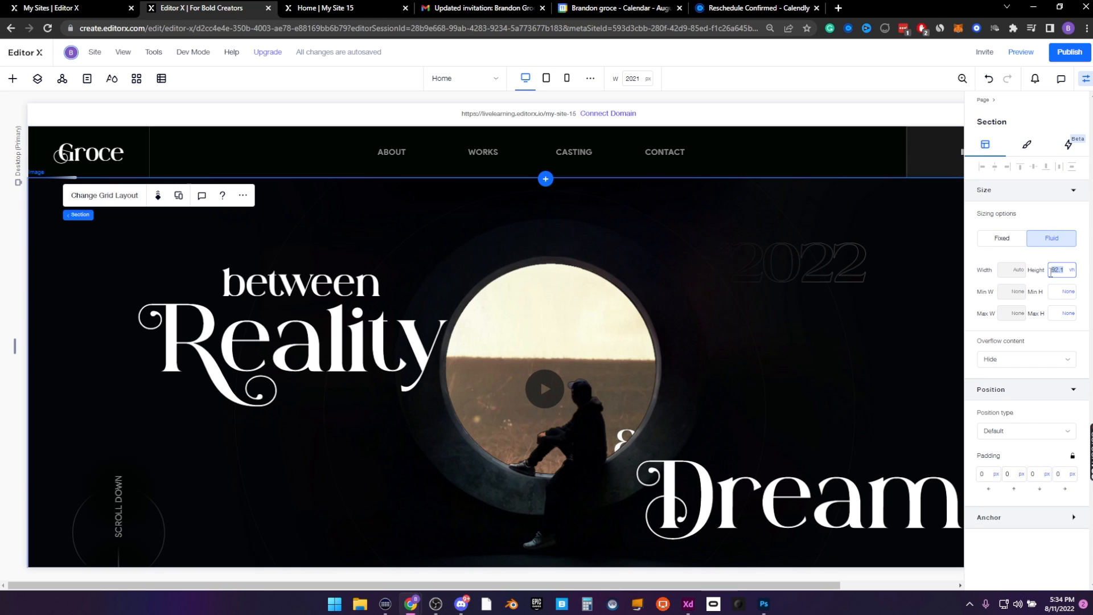
{"action": "key", "text": "Return"}
Open the hero section's grid in advanced mode and set its column width to Auto
{"action": "left_click", "coordinate": [91, 199]}
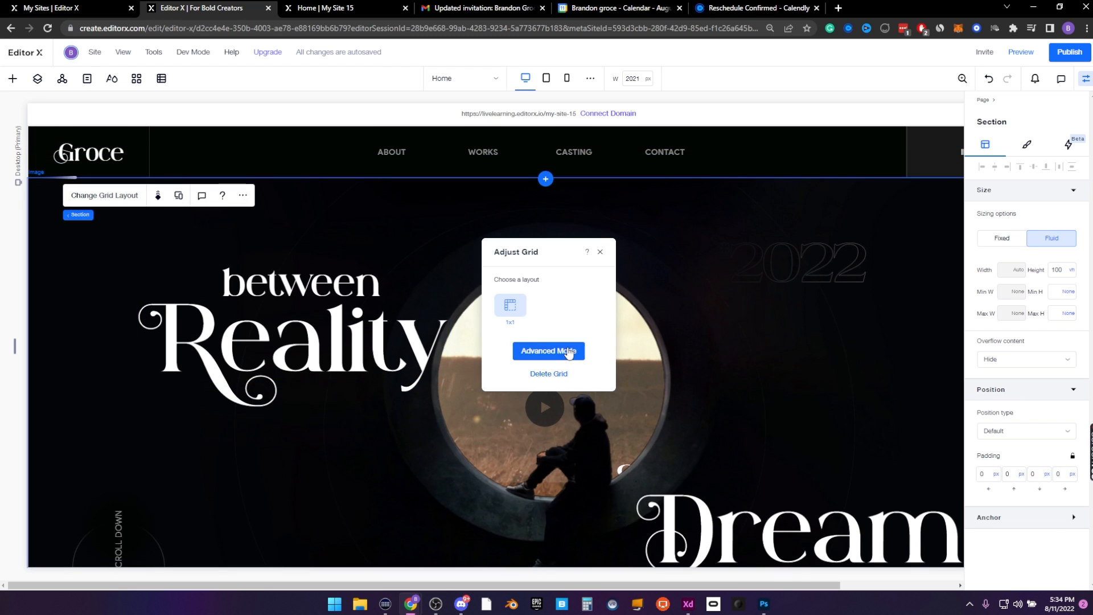
{"action": "left_click", "coordinate": [566, 350]}
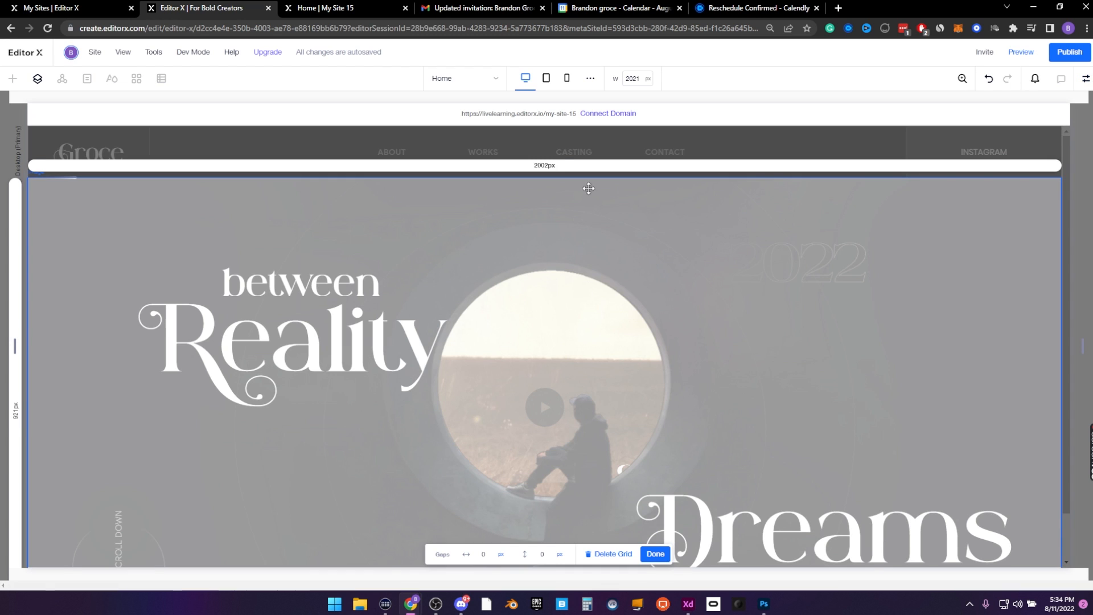
{"action": "left_click", "coordinate": [544, 166]}
{"action": "left_click", "coordinate": [658, 201]}
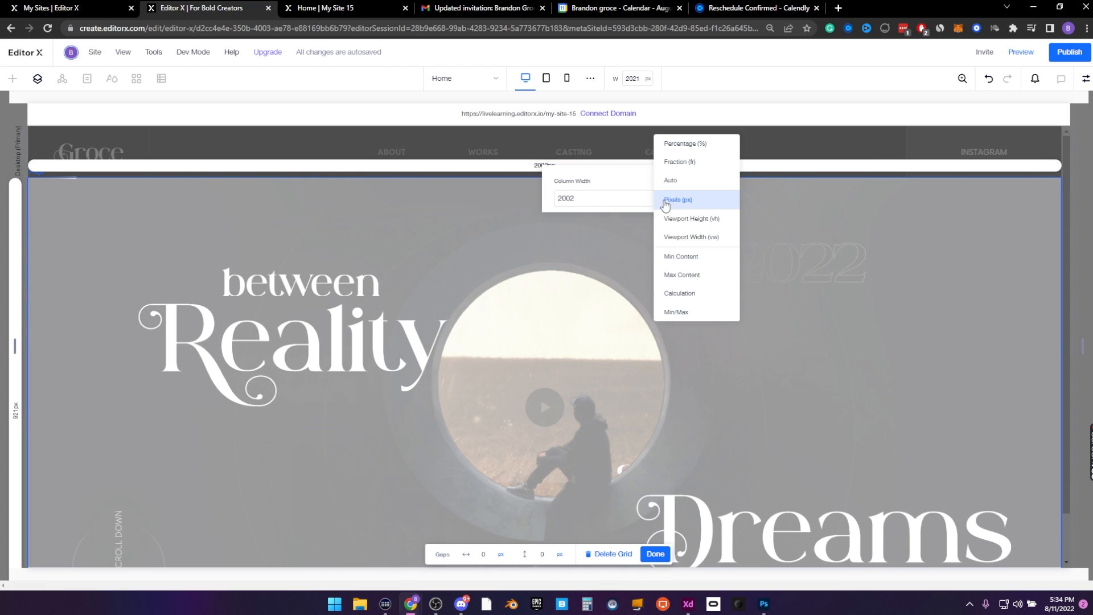
{"action": "left_click", "coordinate": [691, 179]}
{"action": "left_click", "coordinate": [1081, 115]}
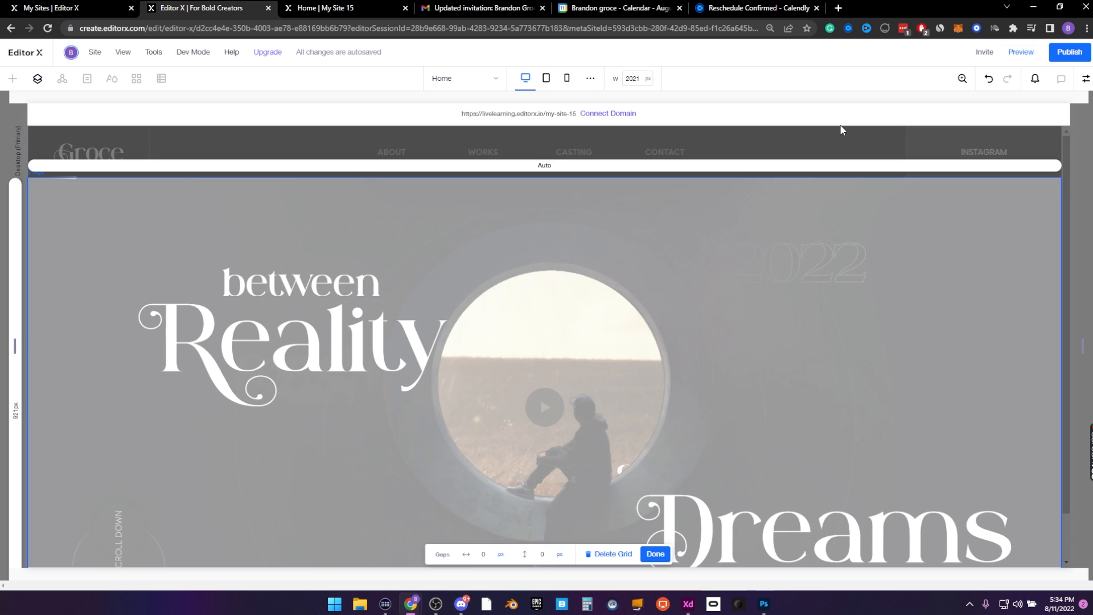
Set the hero section grid's column width to 100 vw
{"action": "left_click", "coordinate": [544, 165]}
{"action": "left_click", "coordinate": [659, 203]}
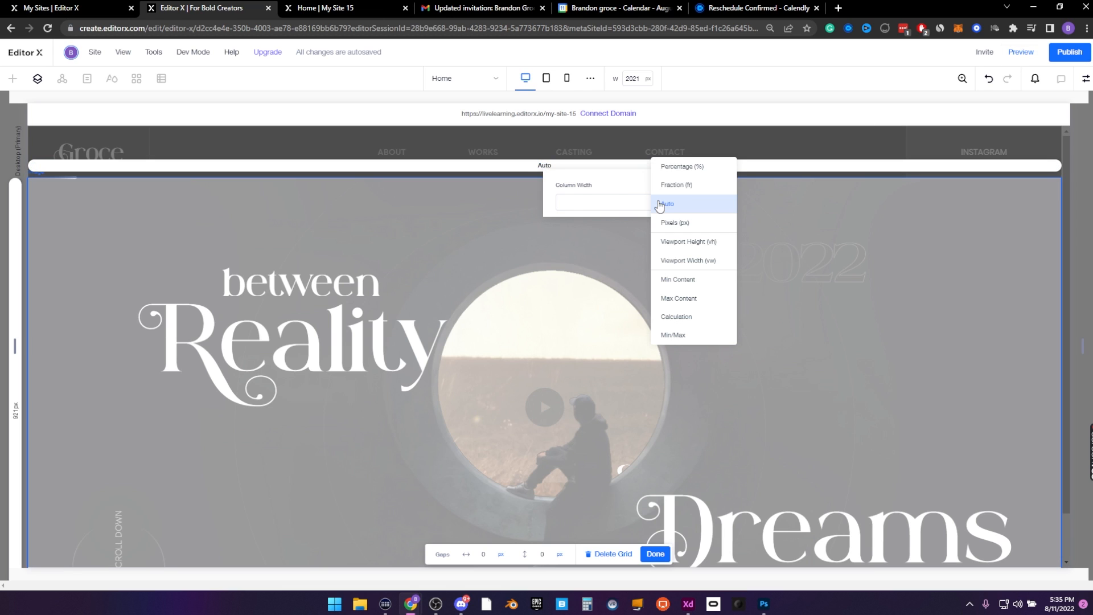
{"action": "left_click", "coordinate": [699, 260]}
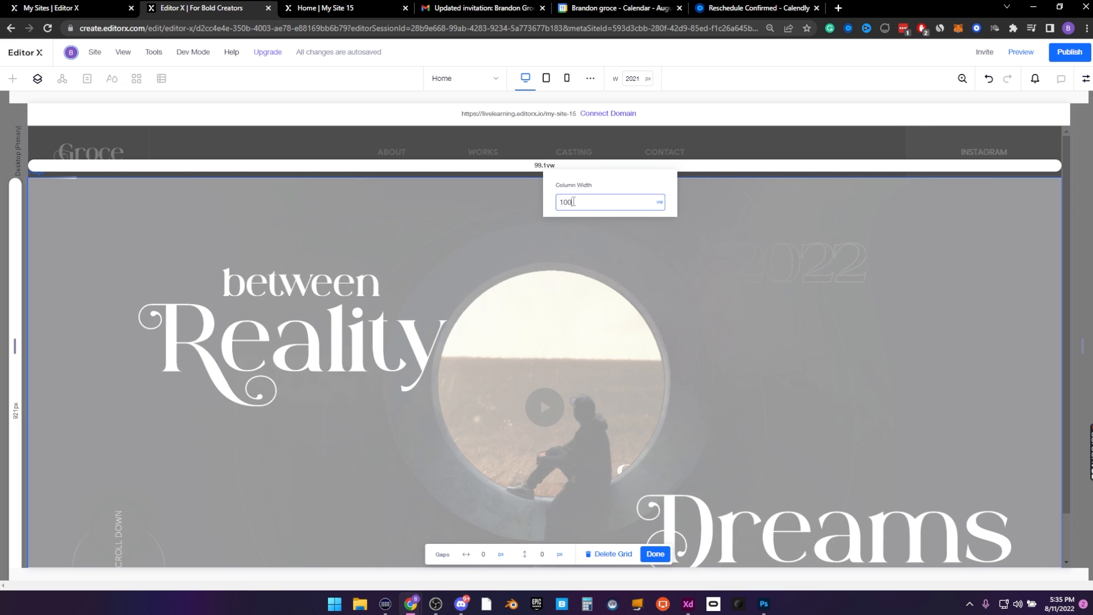
{"action": "key", "text": "Return"}
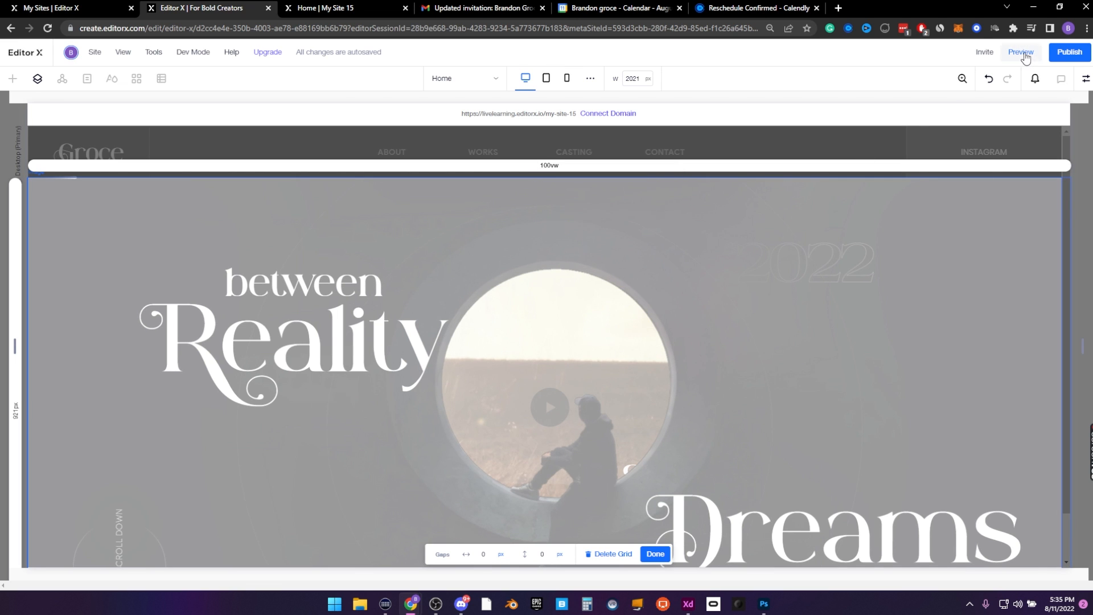
Preview the page and scroll through the hero section to check its size and hover animation, then return to editing
{"action": "left_click", "coordinate": [1021, 52]}
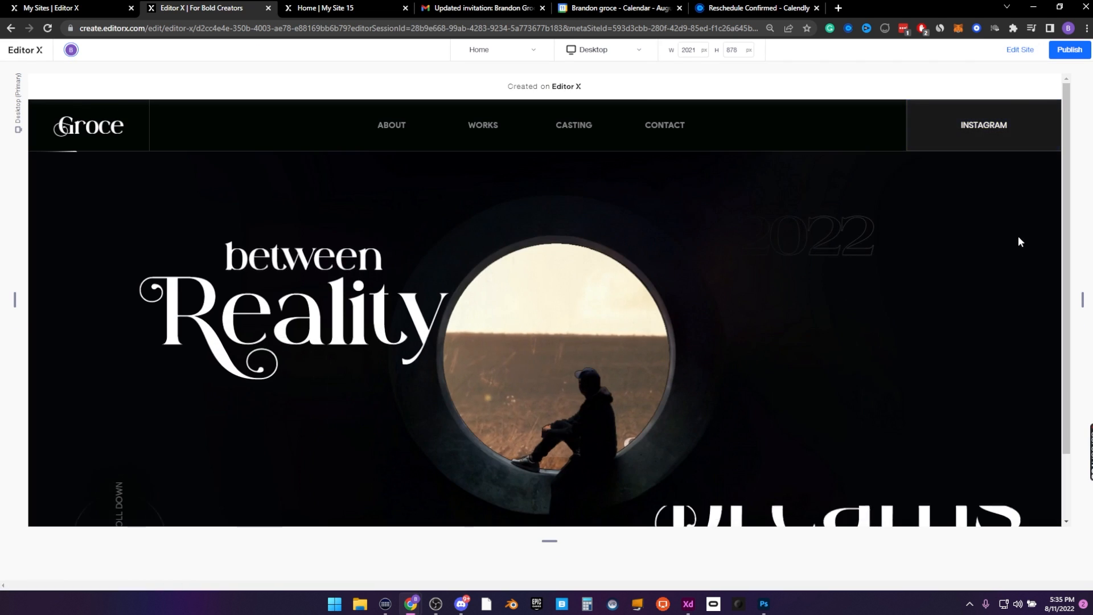
{"action": "scroll", "coordinate": [866, 229], "scroll_direction": "down", "scroll_amount": 1}
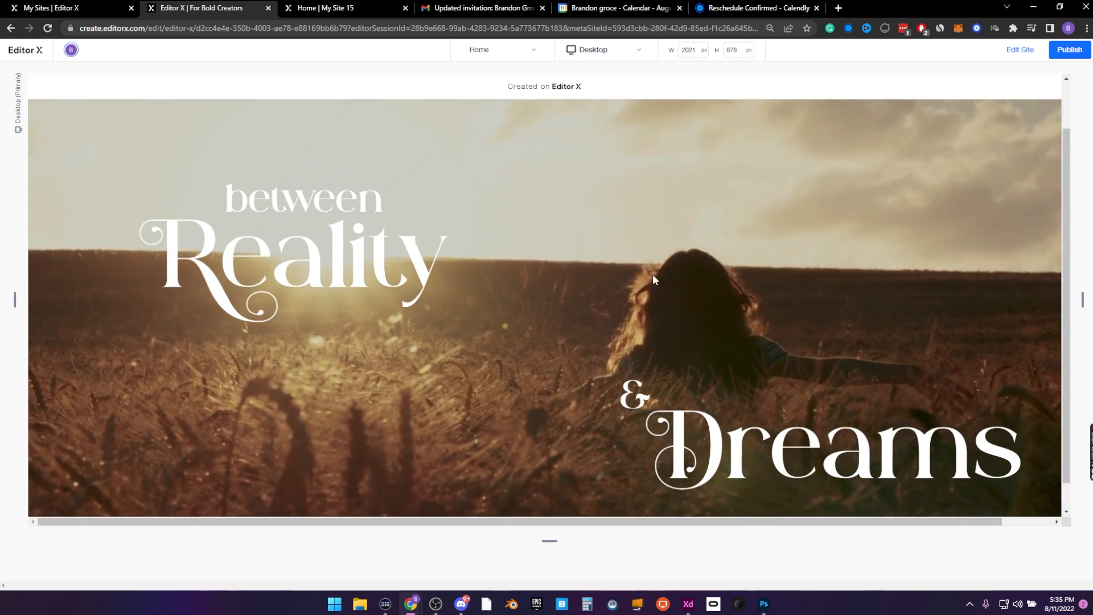
{"action": "scroll", "coordinate": [515, 272], "scroll_direction": "down", "scroll_amount": 1}
{"action": "scroll", "coordinate": [516, 278], "scroll_direction": "up", "scroll_amount": 2}
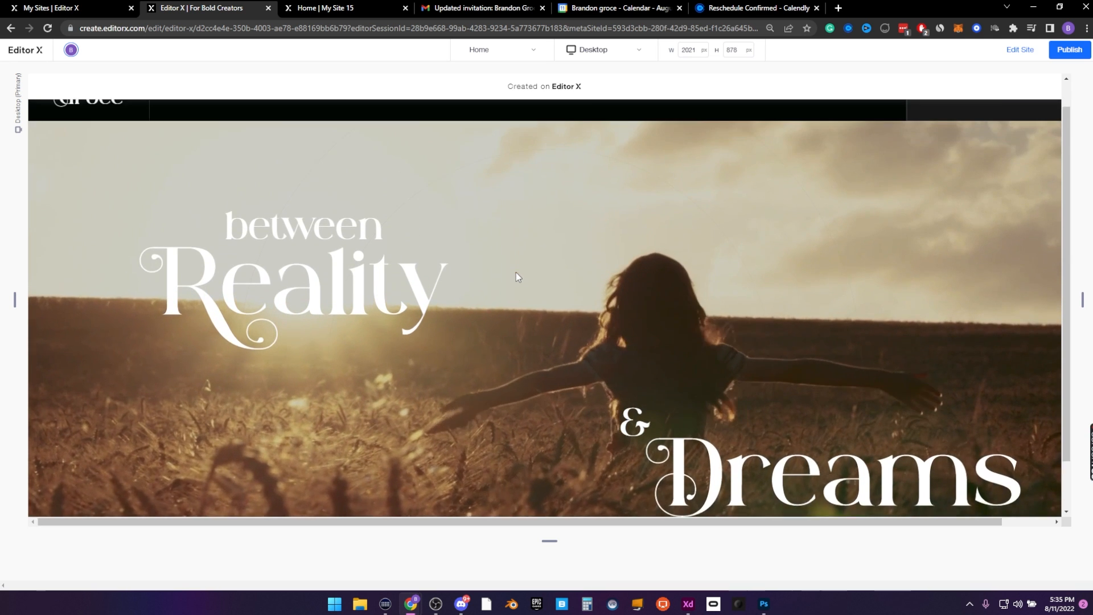
{"action": "scroll", "coordinate": [516, 278], "scroll_direction": "down", "scroll_amount": 1}
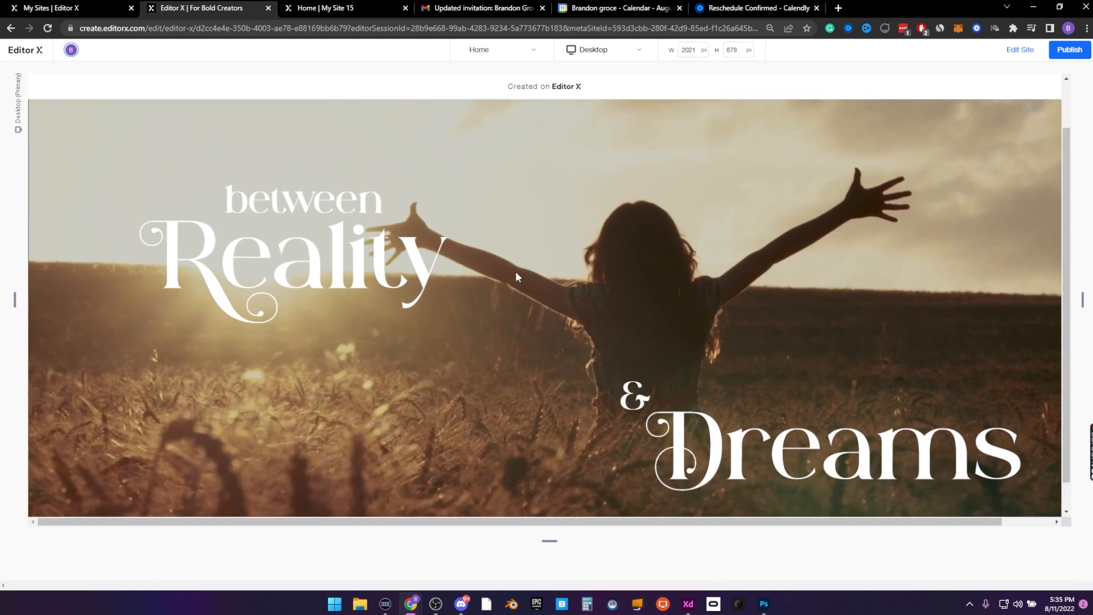
{"action": "scroll", "coordinate": [515, 272], "scroll_direction": "up", "scroll_amount": 1}
{"action": "left_click", "coordinate": [1020, 49]}
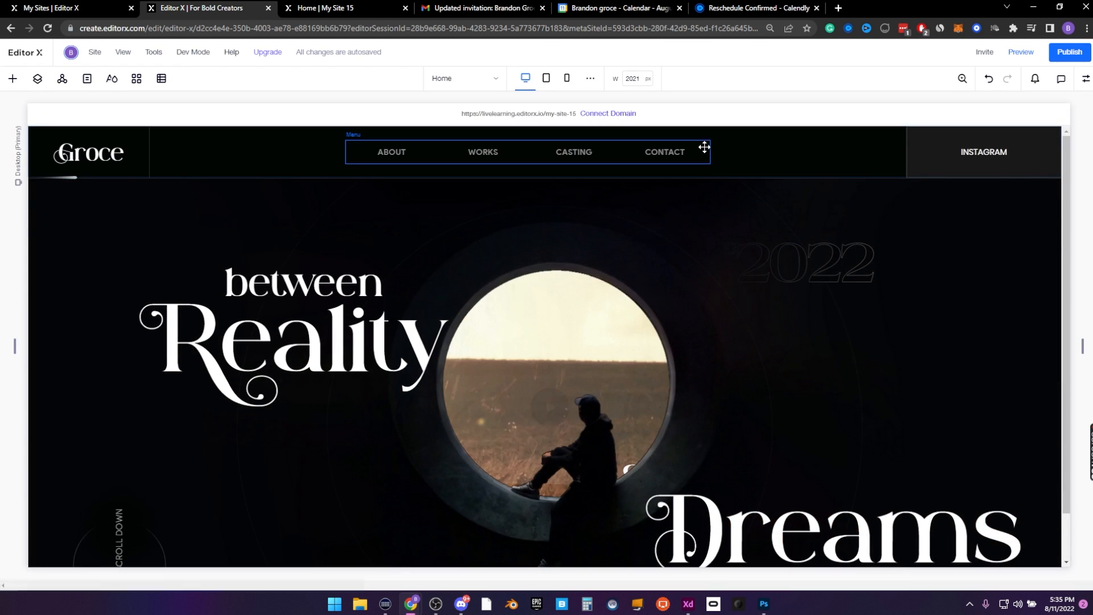
Set the header section's position type to Pinned with overlap of the next section enabled, and preview the page
{"action": "left_click", "coordinate": [773, 142]}
{"action": "left_click", "coordinate": [1086, 80]}
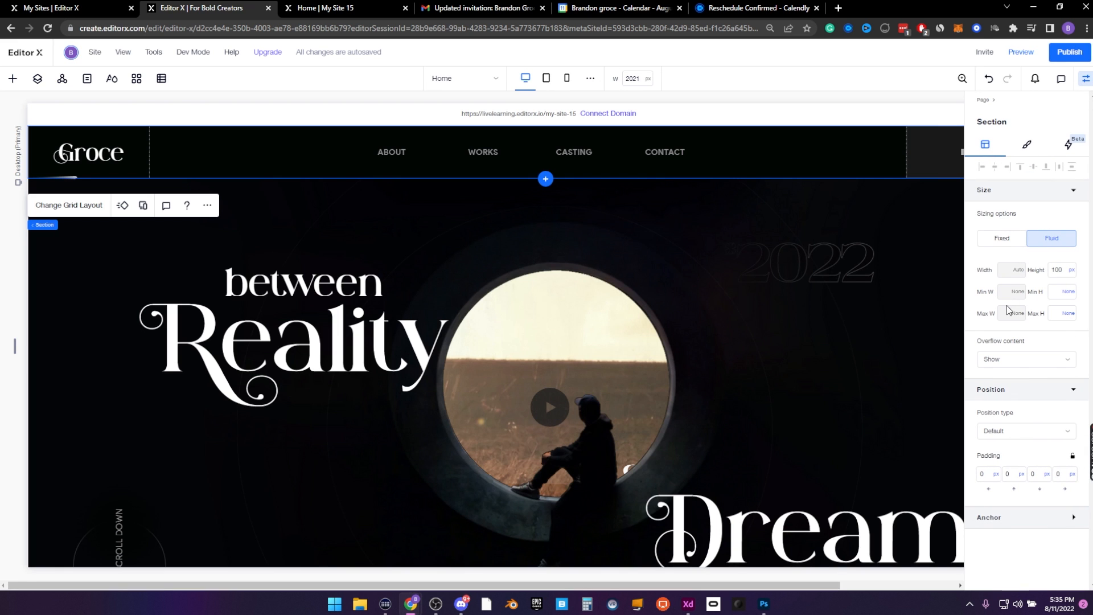
{"action": "left_click", "coordinate": [1025, 431]}
{"action": "left_click", "coordinate": [1015, 472]}
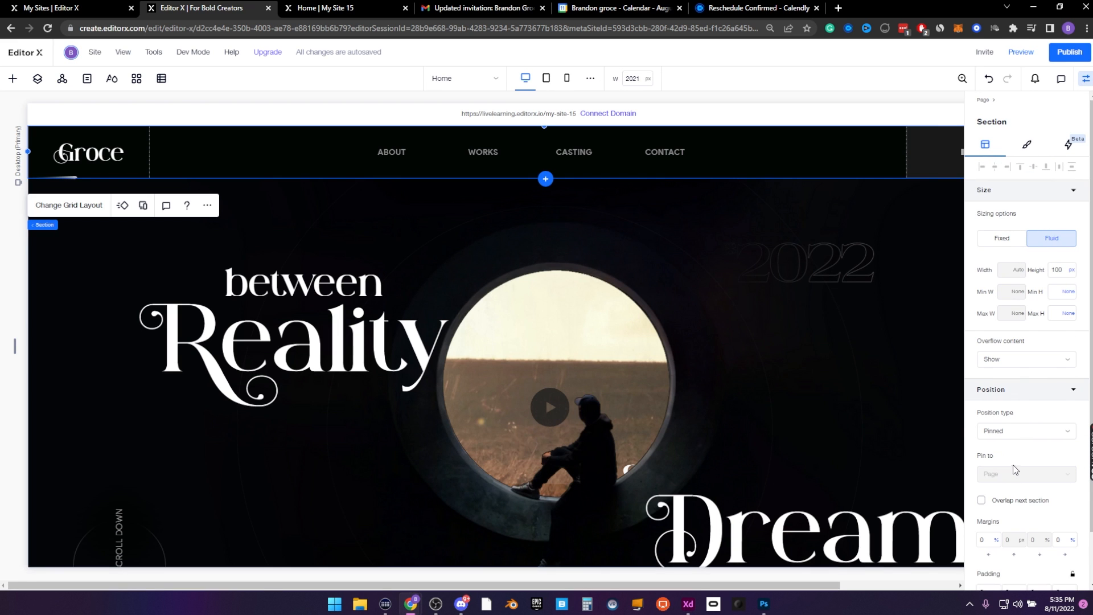
{"action": "left_click", "coordinate": [982, 500]}
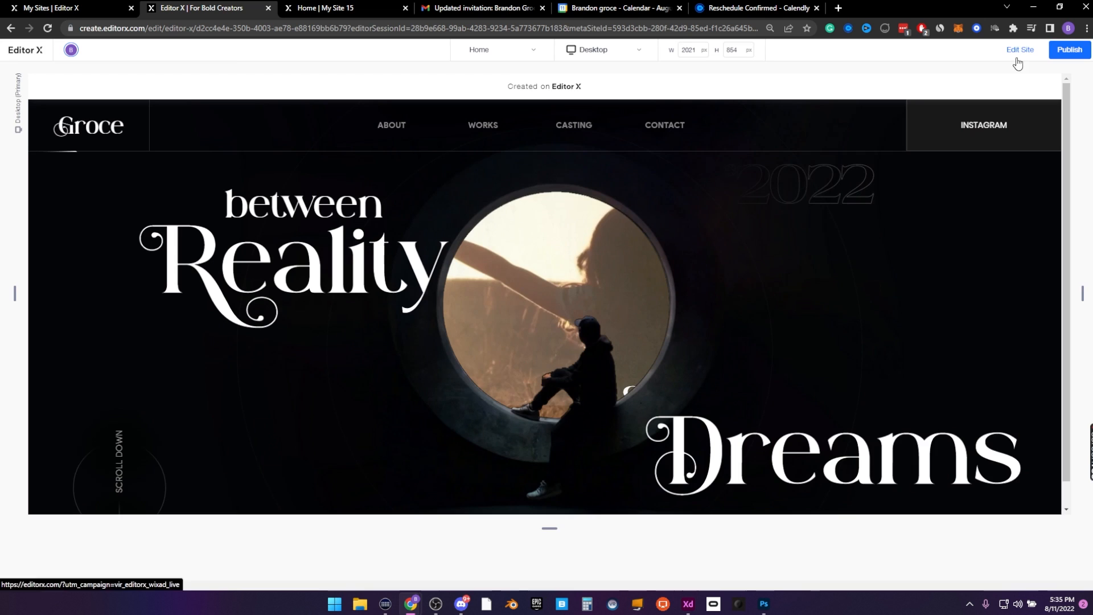
{"action": "left_click", "coordinate": [1019, 50]}
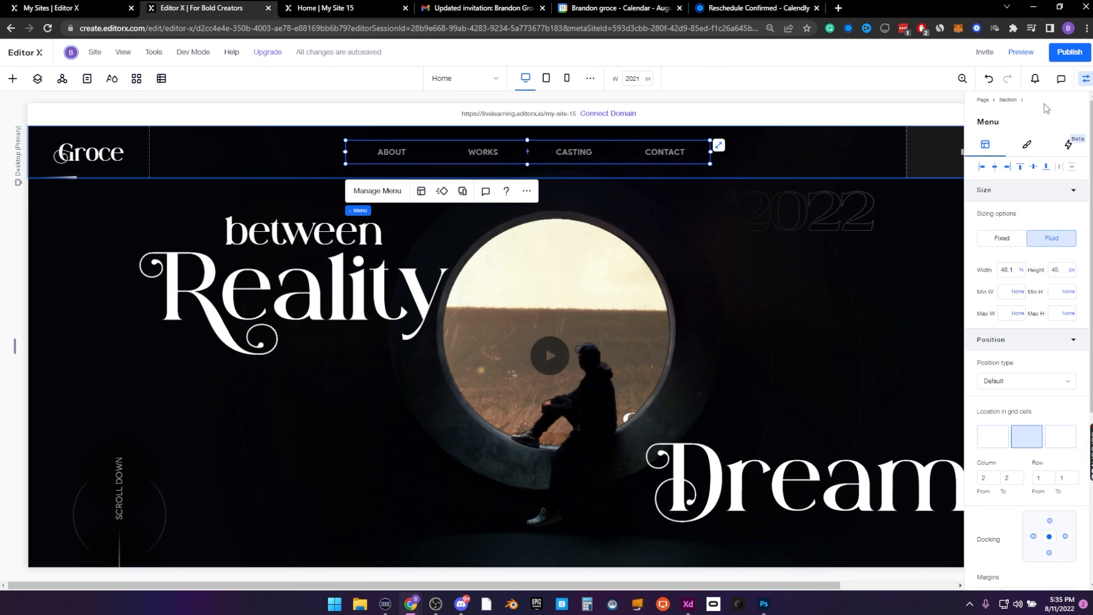
Change the header menu's text color to white and preview the page
{"action": "left_click", "coordinate": [1028, 147]}
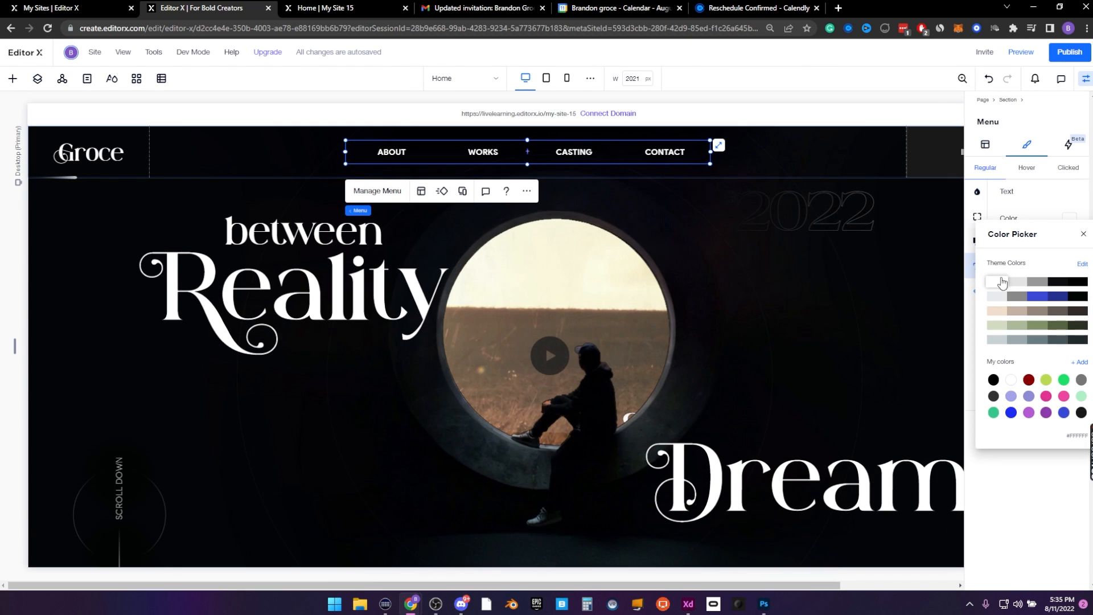
{"action": "left_click", "coordinate": [1087, 79]}
{"action": "left_click", "coordinate": [1029, 55]}
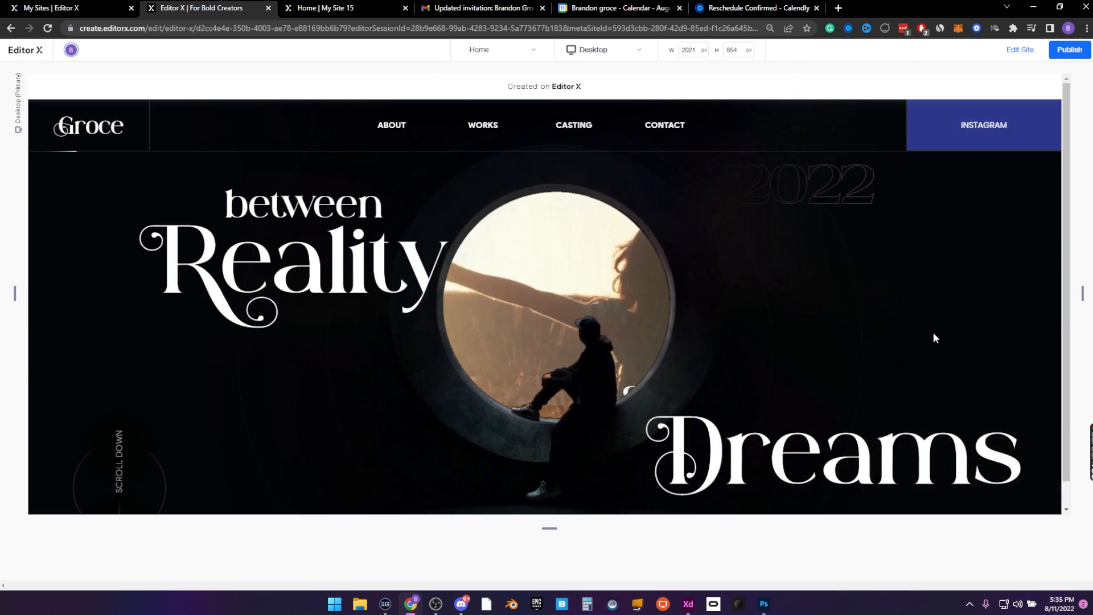
Reduce the Instagram button's regular background opacity to 11% and preview the header
{"action": "left_click", "coordinate": [1028, 54]}
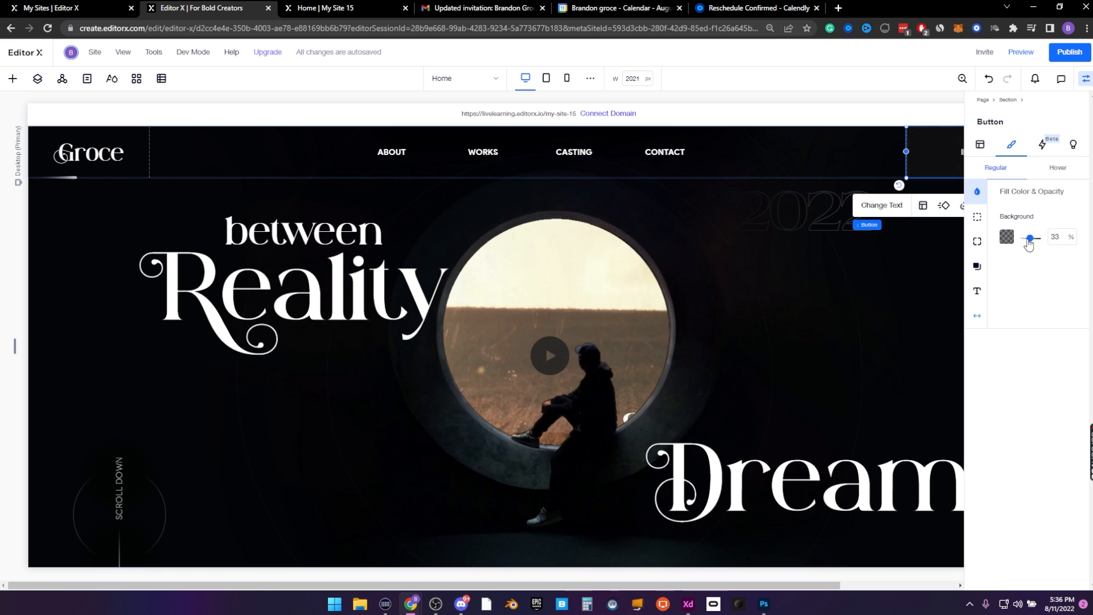
{"action": "left_click", "coordinate": [1020, 52]}
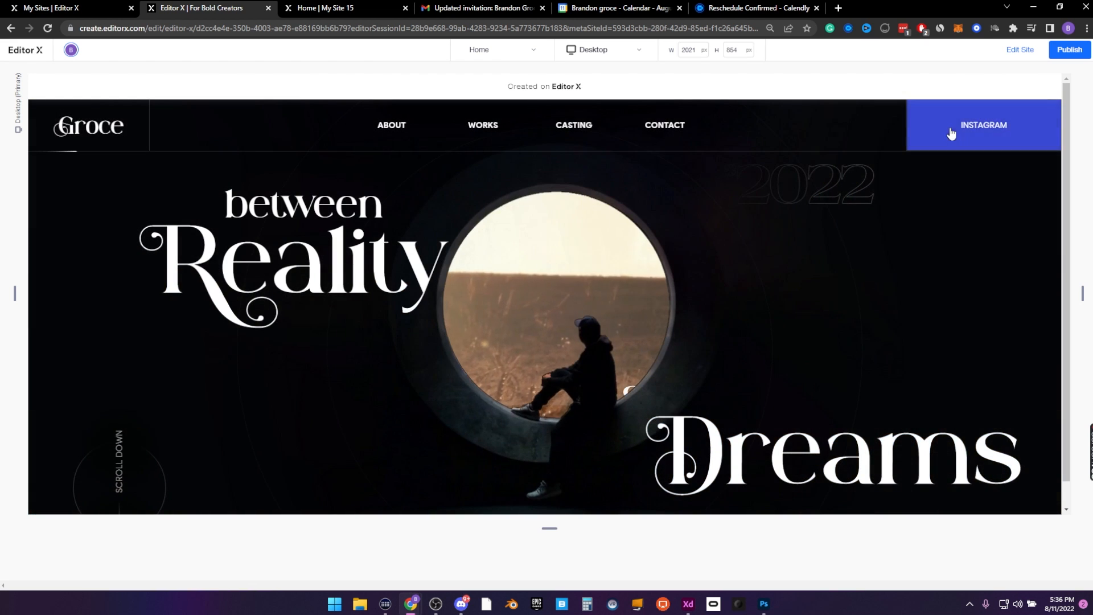
{"action": "left_click", "coordinate": [1020, 49]}
Check the Instagram button's border settings and preview the page again
{"action": "left_click", "coordinate": [937, 151]}
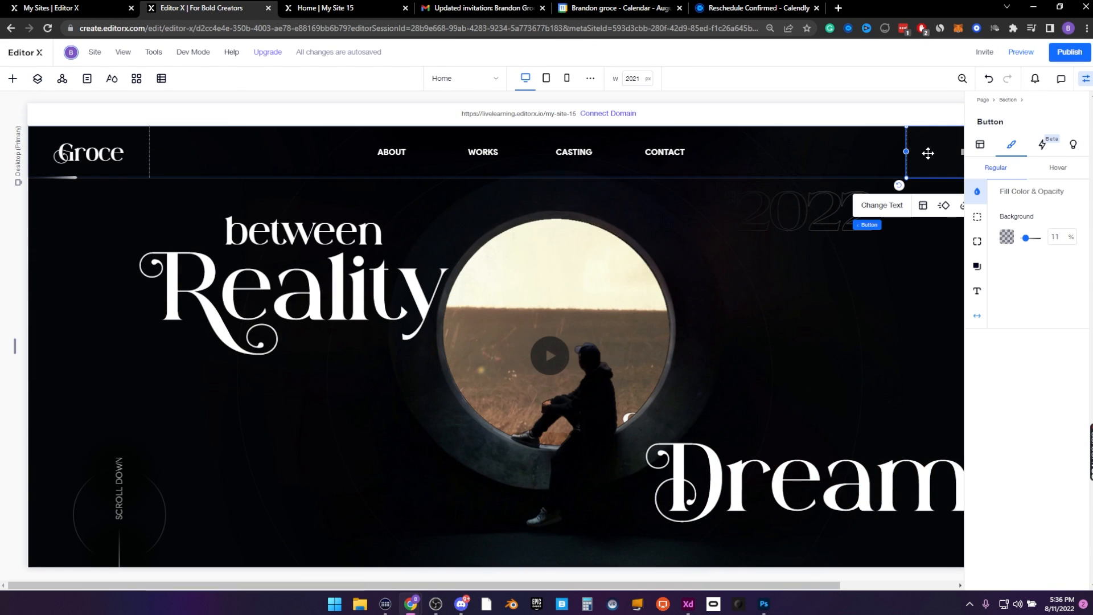
{"action": "left_click", "coordinate": [977, 217]}
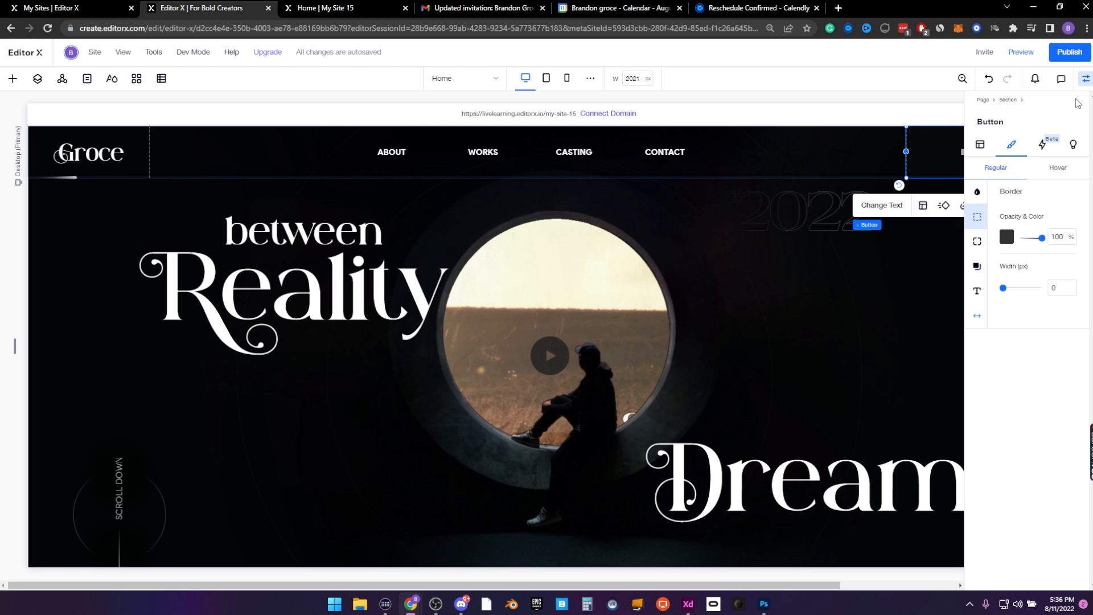
{"action": "left_click", "coordinate": [1085, 80]}
{"action": "left_click", "coordinate": [1022, 53]}
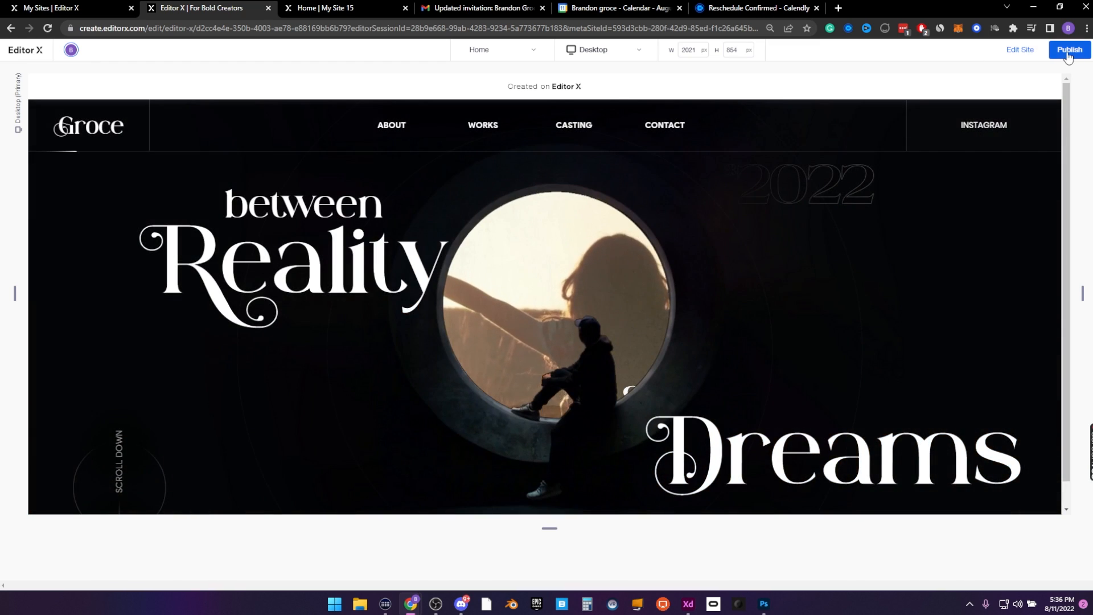
Publish the site, check the hero section on the live page, and return to the editor
{"action": "left_click", "coordinate": [1068, 51]}
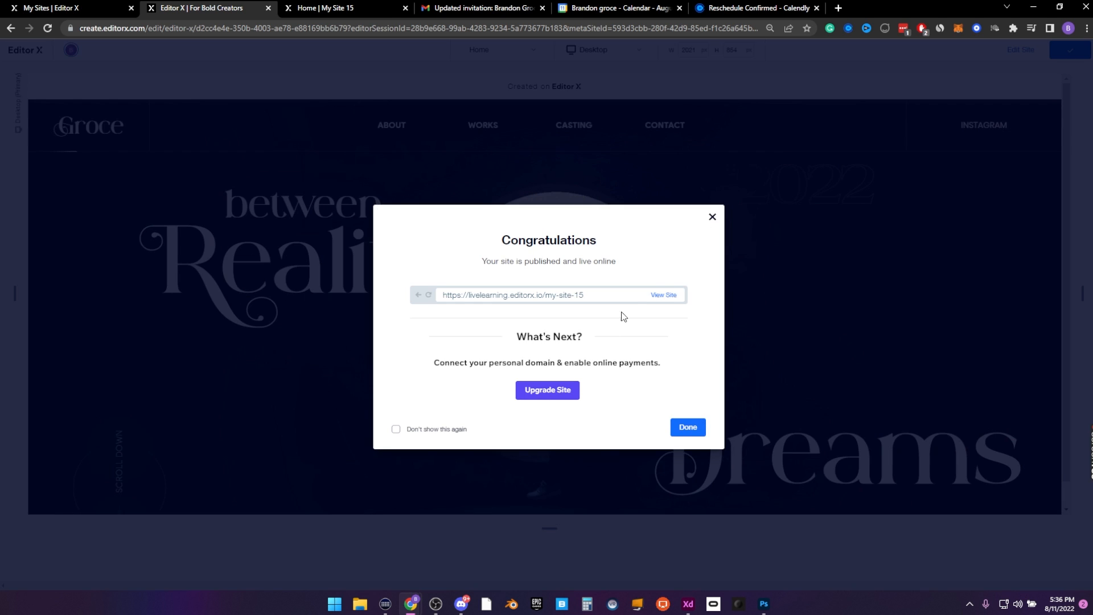
{"action": "left_click", "coordinate": [670, 295]}
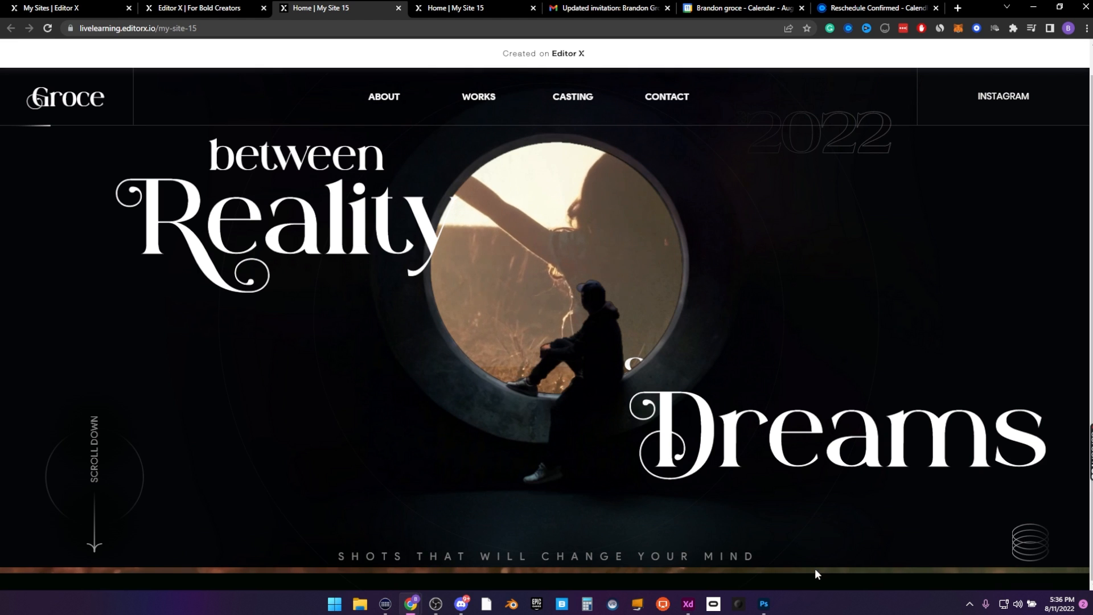
{"action": "scroll", "coordinate": [813, 572], "scroll_direction": "up", "scroll_amount": 1}
{"action": "scroll", "coordinate": [813, 573], "scroll_direction": "down", "scroll_amount": 1}
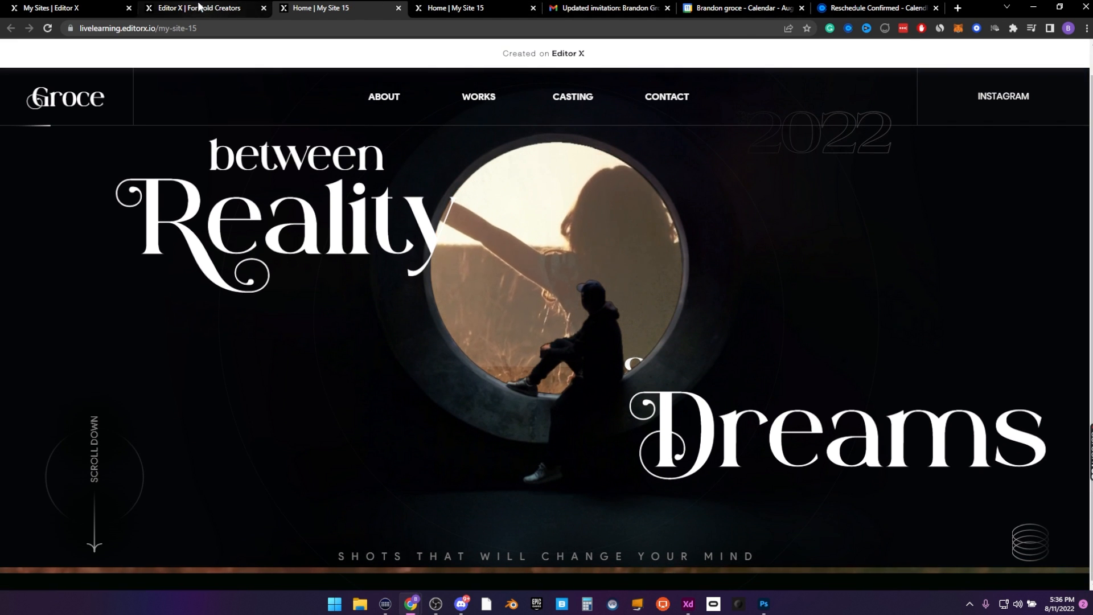
{"action": "left_click", "coordinate": [216, 8]}
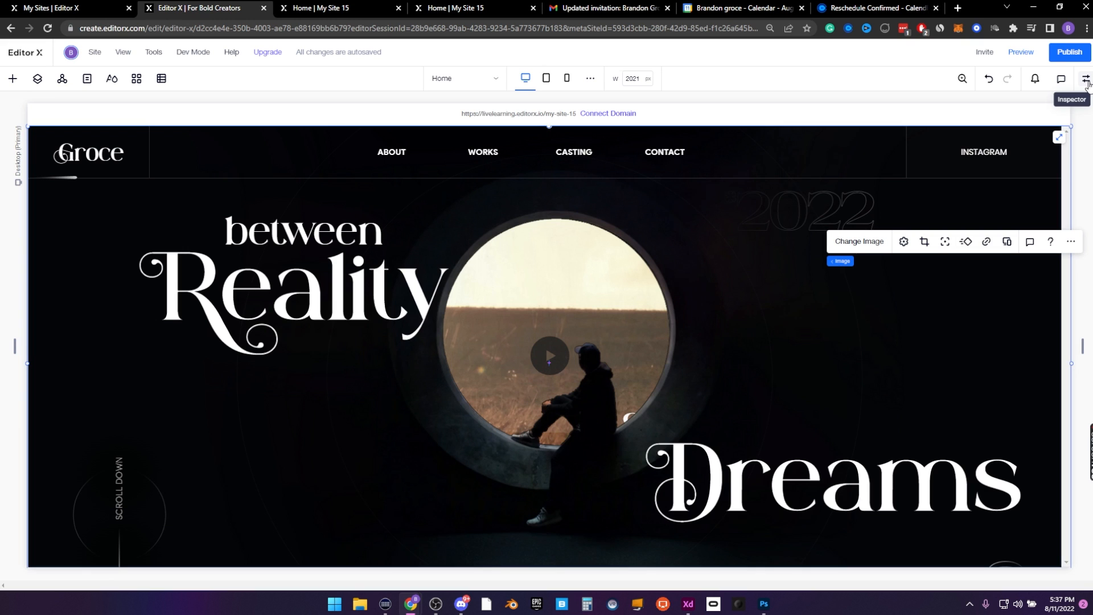
{"action": "left_click", "coordinate": [1087, 81]}
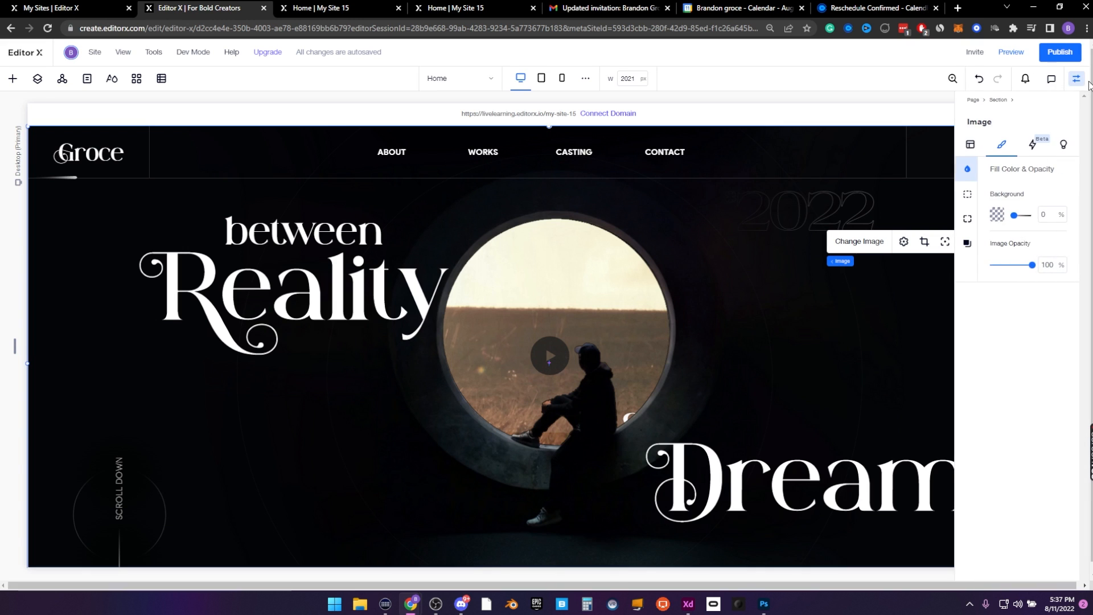
{"action": "left_click", "coordinate": [1079, 81]}
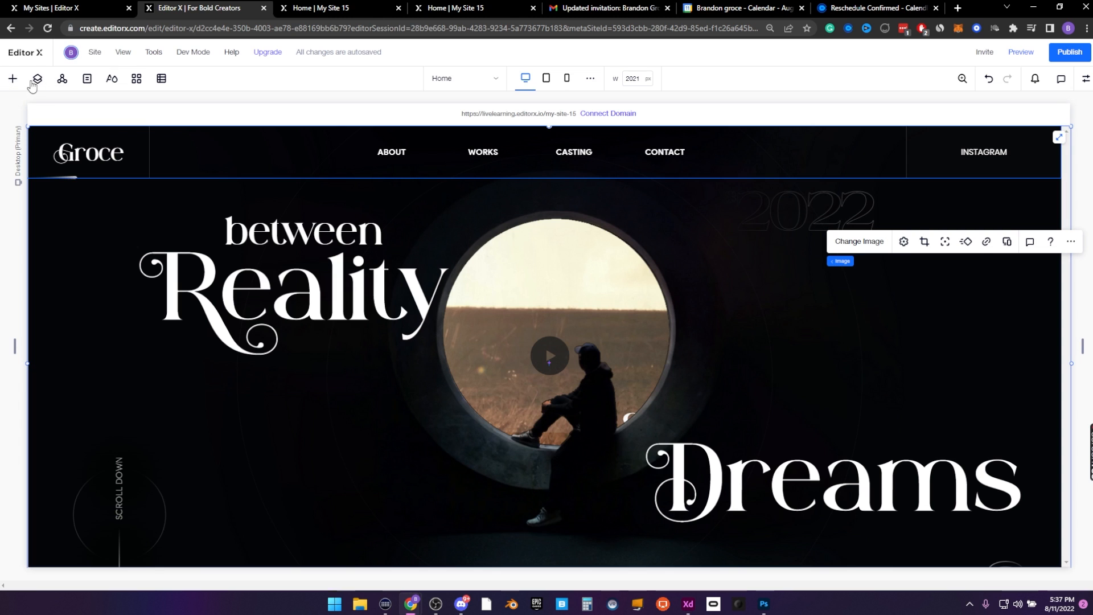
{"action": "left_click", "coordinate": [37, 79]}
{"action": "scroll", "coordinate": [63, 285], "scroll_direction": "down", "scroll_amount": 2}
{"action": "left_click", "coordinate": [72, 581]}
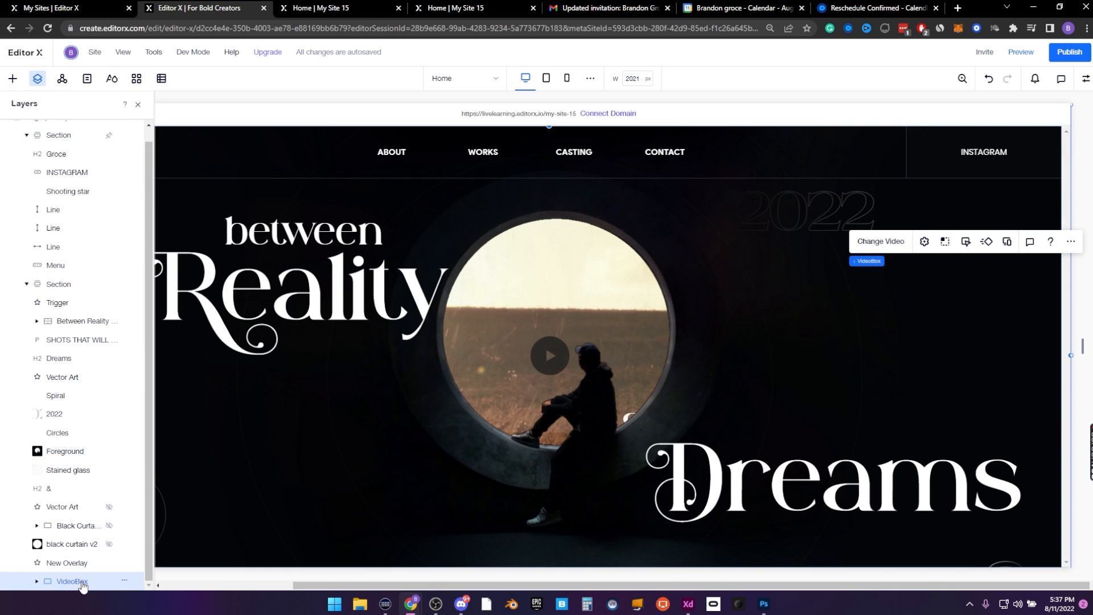
Set the hero section grid's row height to 100 vh in advanced mode and finish the grid edit
{"action": "left_click", "coordinate": [263, 421]}
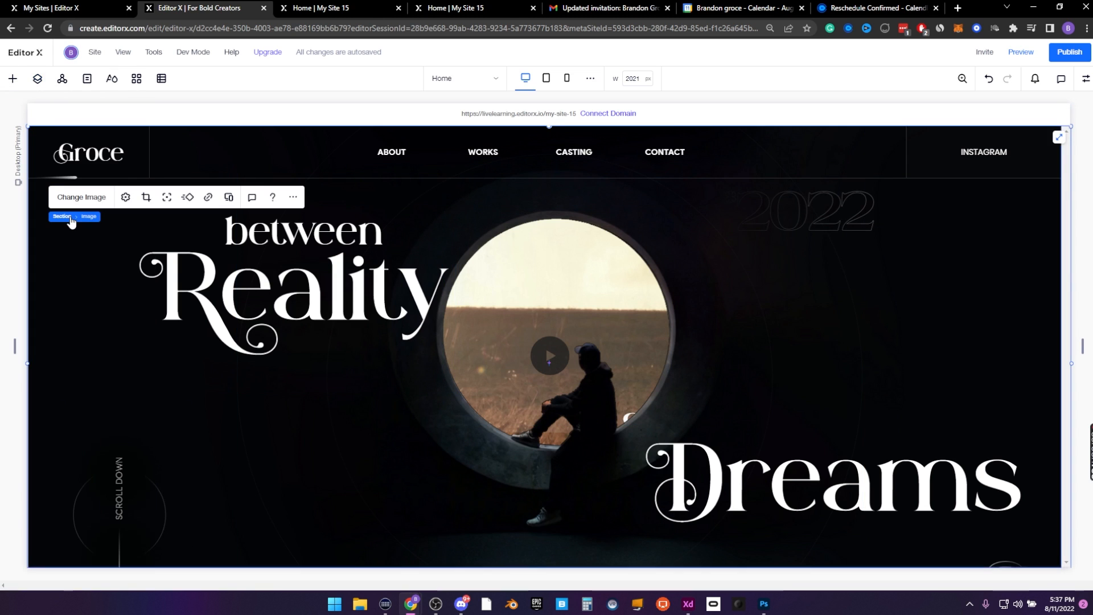
{"action": "left_click", "coordinate": [1087, 80]}
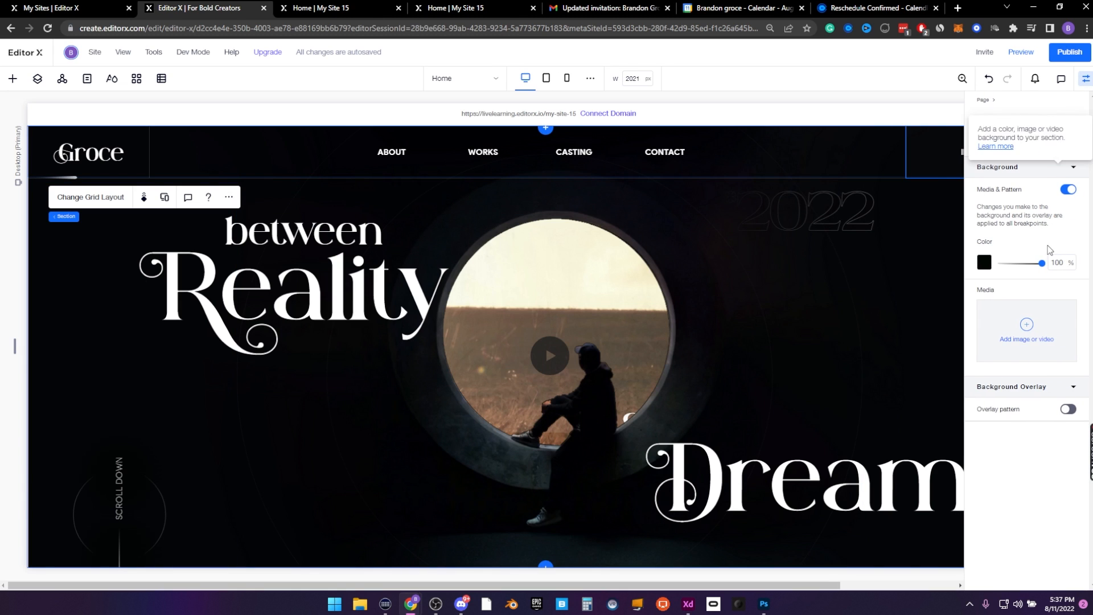
{"action": "left_click", "coordinate": [985, 144]}
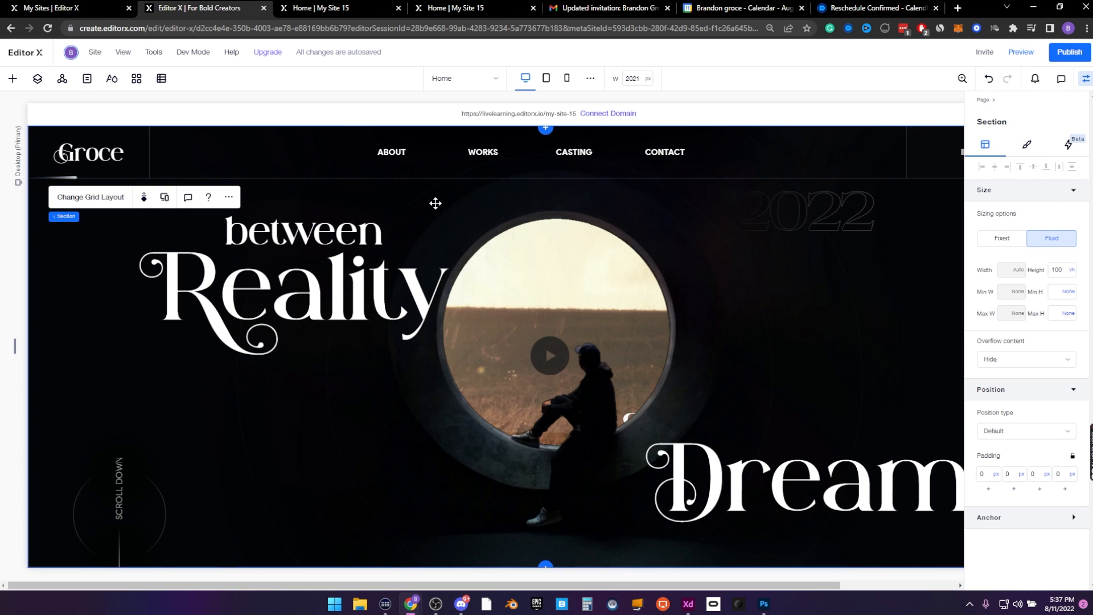
{"action": "left_click", "coordinate": [74, 197]}
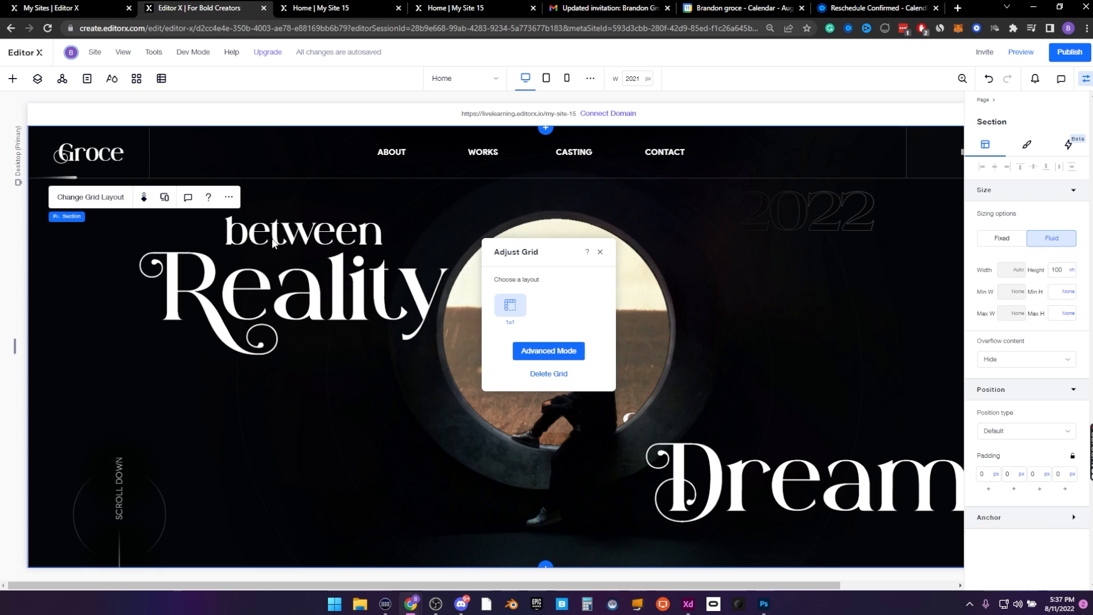
{"action": "left_click", "coordinate": [531, 359]}
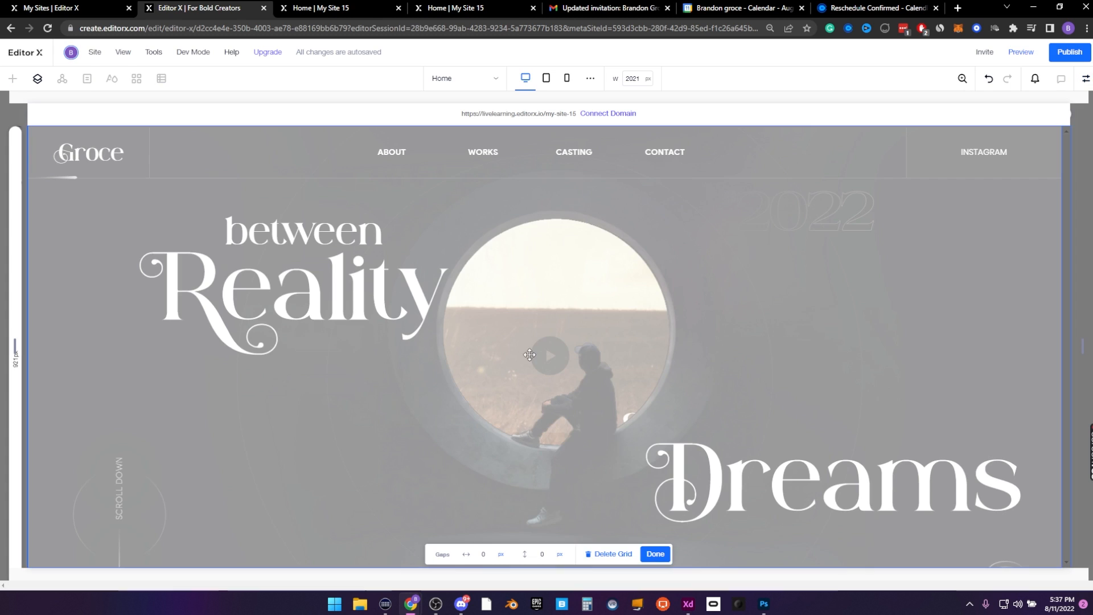
{"action": "left_click", "coordinate": [16, 368]}
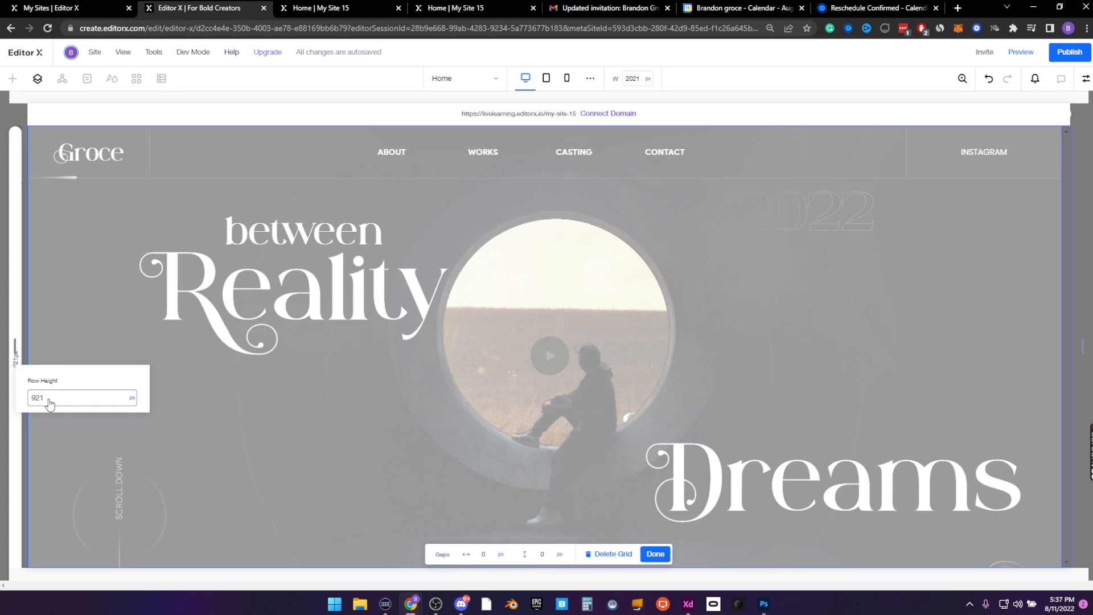
{"action": "left_click", "coordinate": [131, 398]}
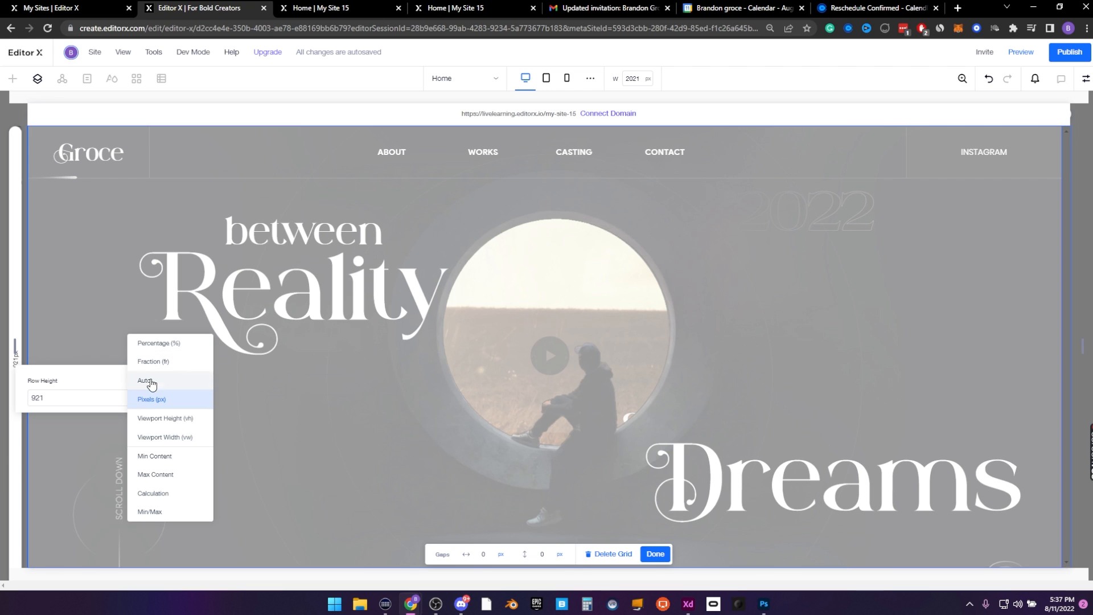
{"action": "left_click", "coordinate": [179, 419]}
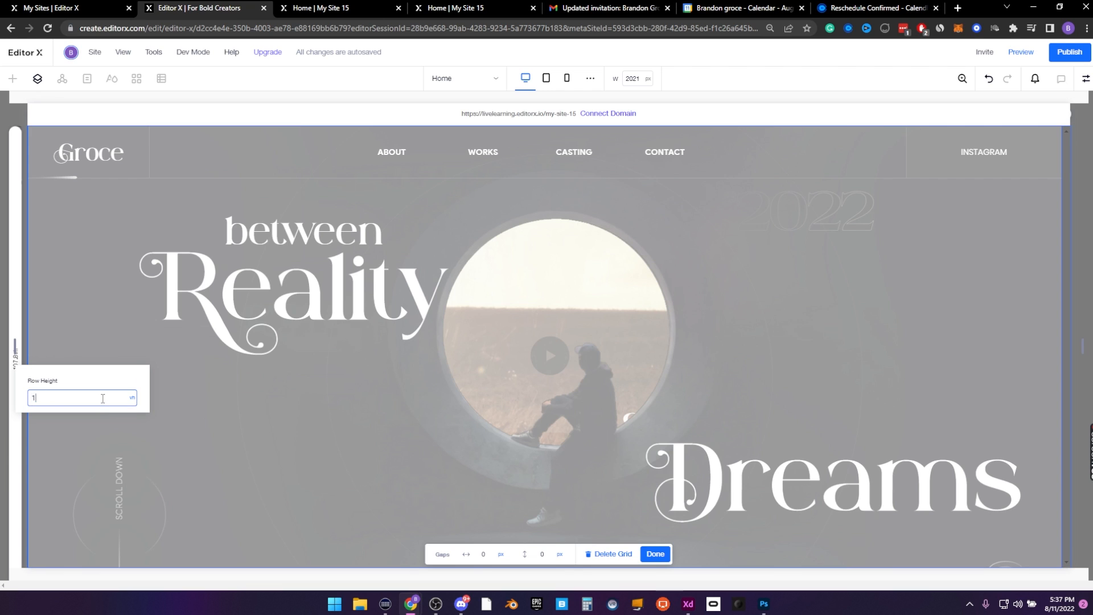
{"action": "type", "text": "0"}
{"action": "key", "text": "Return"}
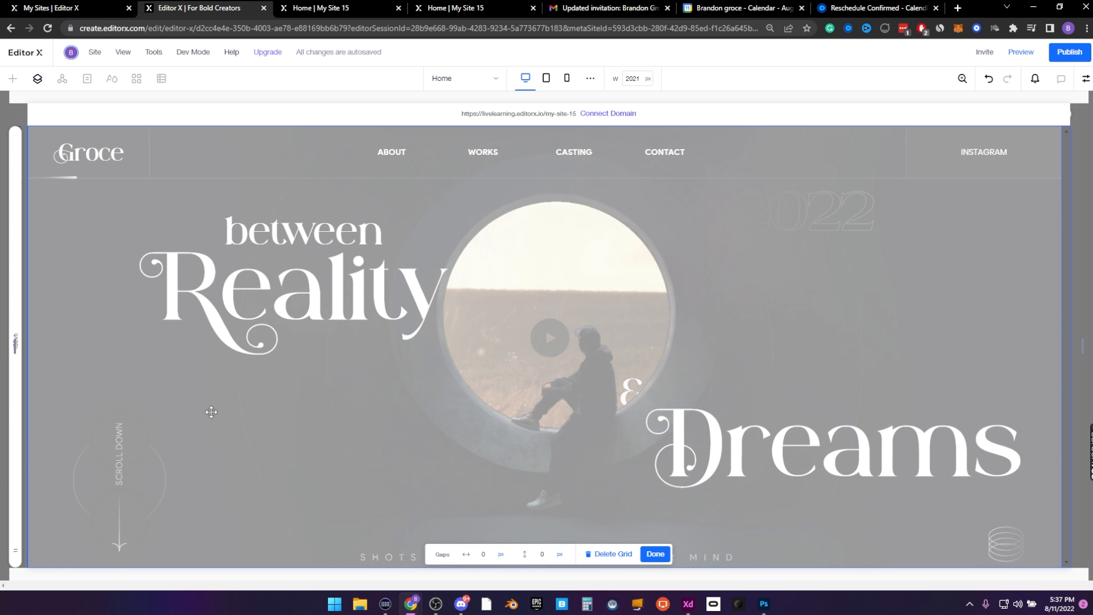
{"action": "left_click", "coordinate": [655, 554]}
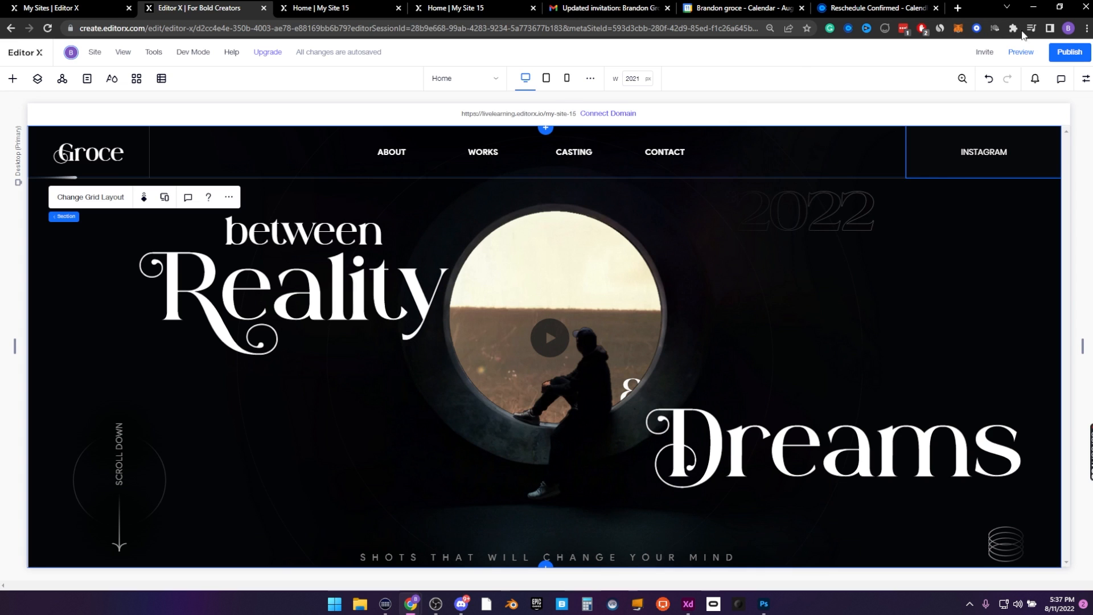
Publish the updated site, check the hero section on the live page, and close that page
{"action": "left_click", "coordinate": [1069, 52]}
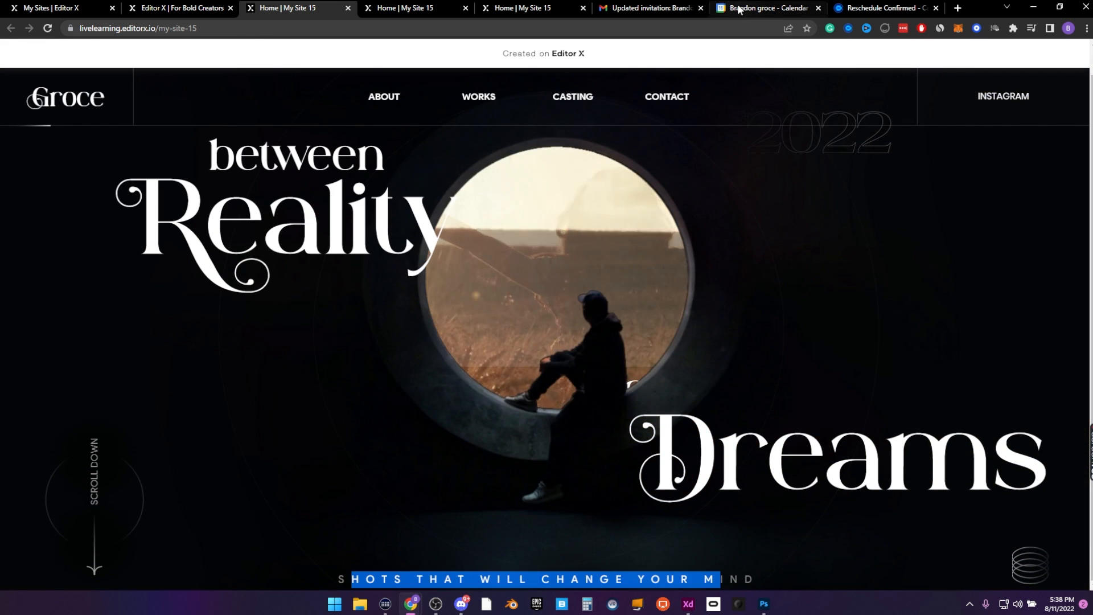
{"action": "left_click", "coordinate": [348, 8]}
Nudge the "SHOTS THAT WILL CHANGE YOUR MIND" tagline up from the hero's lower edge and check the live page
{"action": "left_click", "coordinate": [638, 557]}
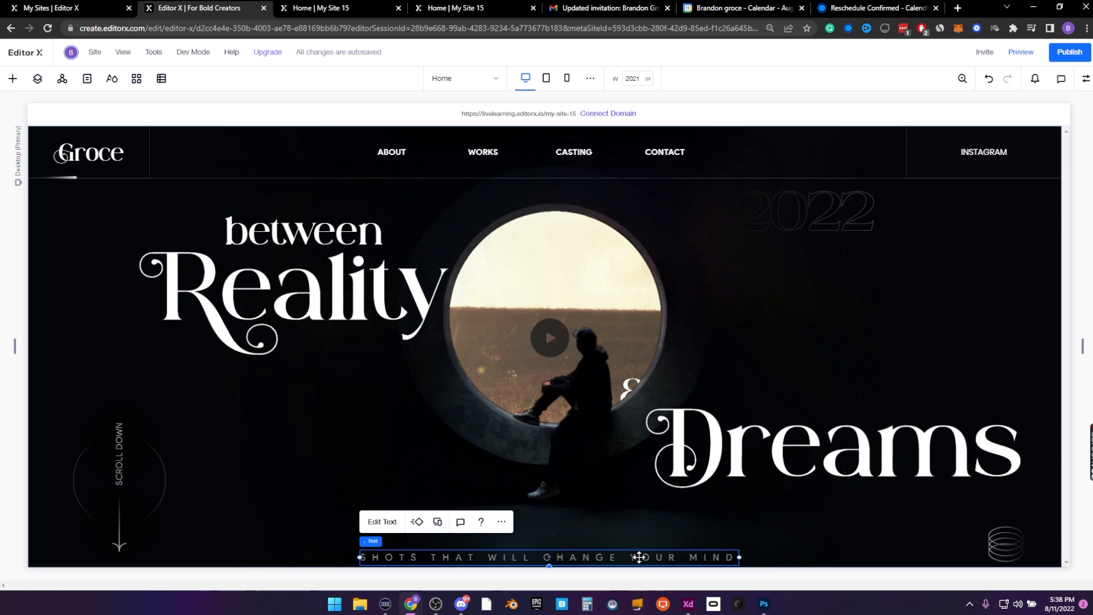
{"action": "key", "text": "shift+Up"}
{"action": "key", "text": "shift+Up"}
{"action": "key", "text": "shift+Up"}
{"action": "key", "text": "shift+Up"}
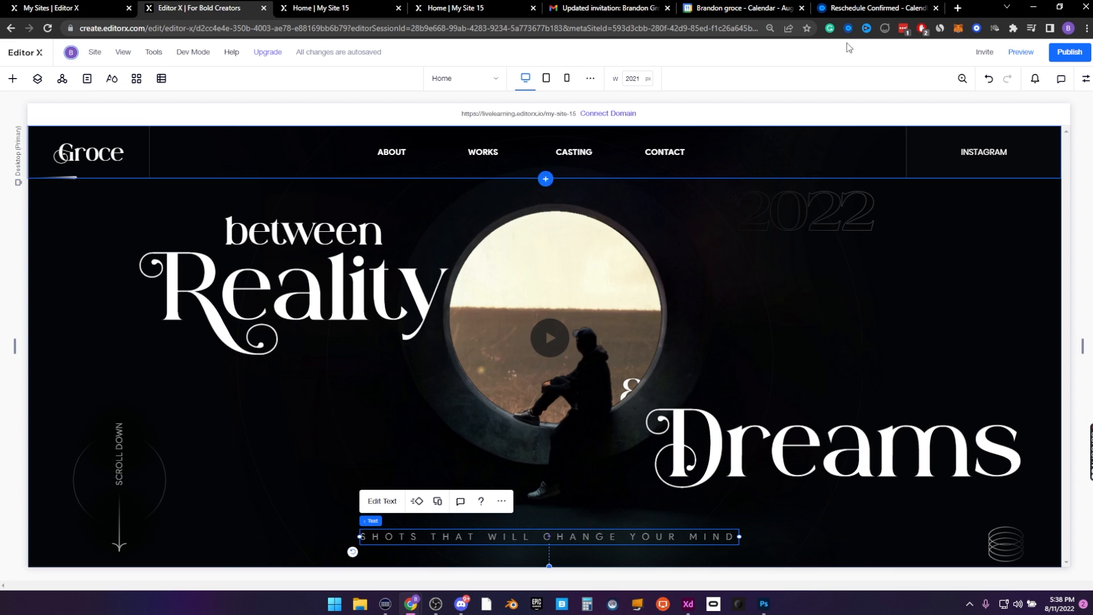
{"action": "left_click", "coordinate": [399, 7]}
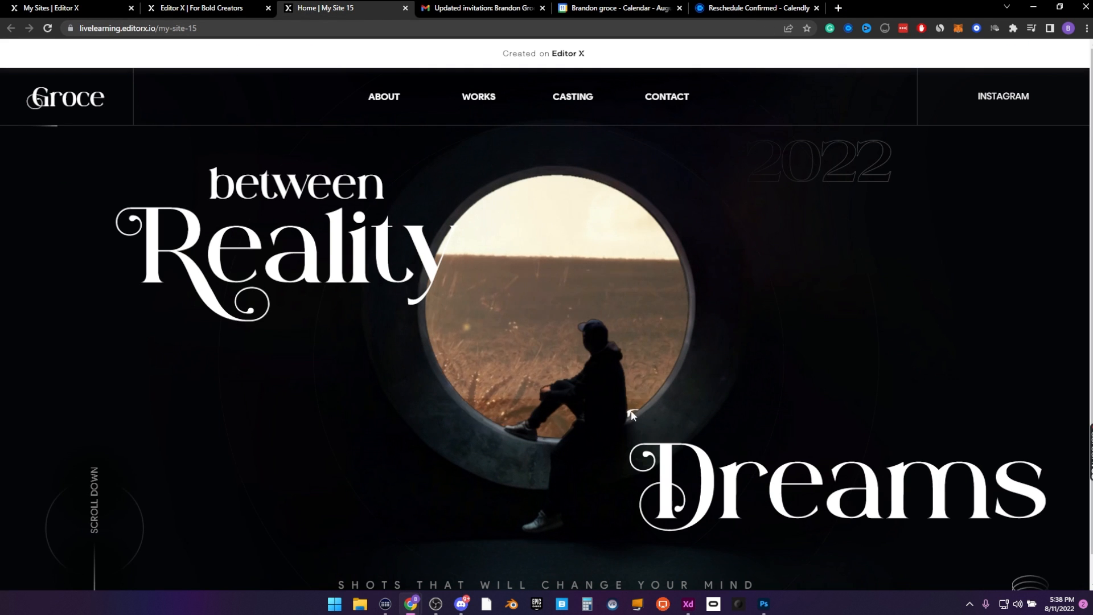
{"action": "left_click", "coordinate": [216, 5]}
Move the "&" text slightly up inside the circular window, publish the site, and check the live page
{"action": "left_click", "coordinate": [693, 430]}
{"action": "left_click", "coordinate": [36, 79]}
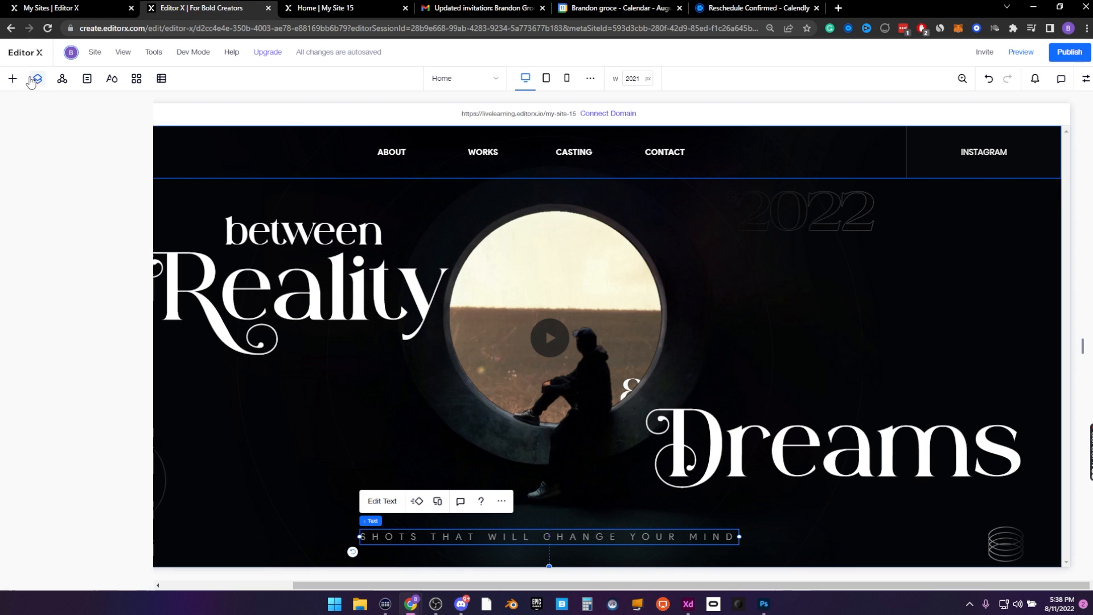
{"action": "left_click", "coordinate": [91, 501]}
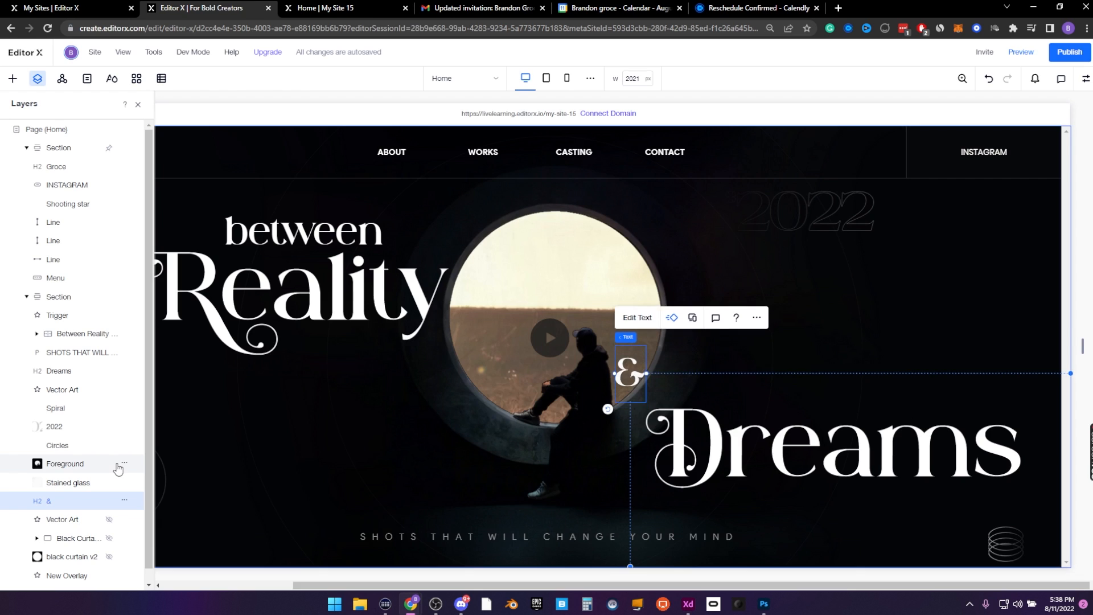
{"action": "key", "text": "ctrl+Tab"}
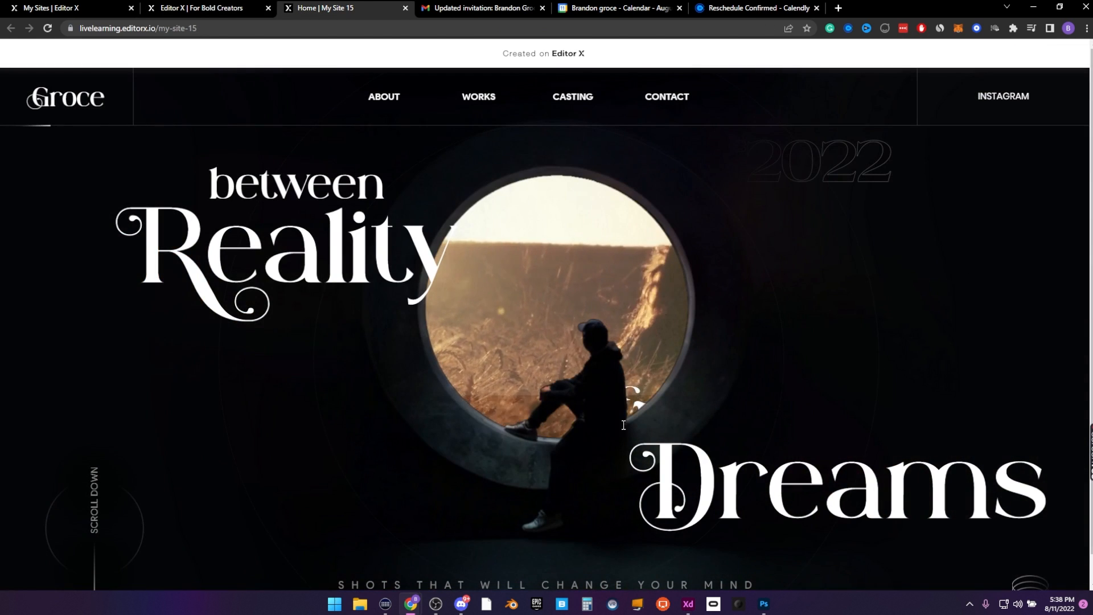
{"action": "left_click", "coordinate": [193, 9]}
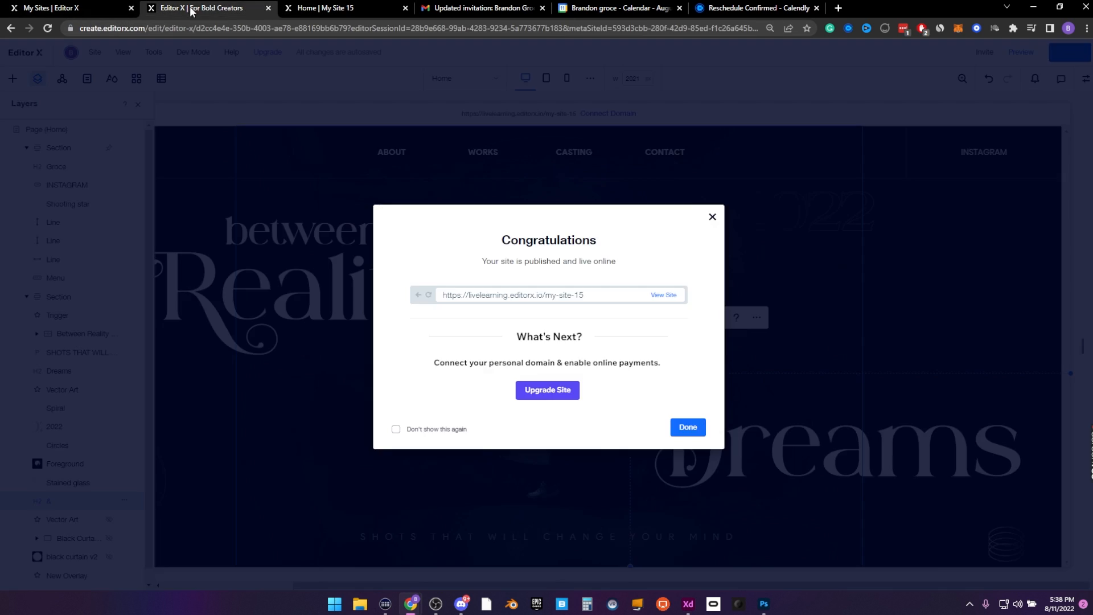
{"action": "left_click", "coordinate": [92, 8]}
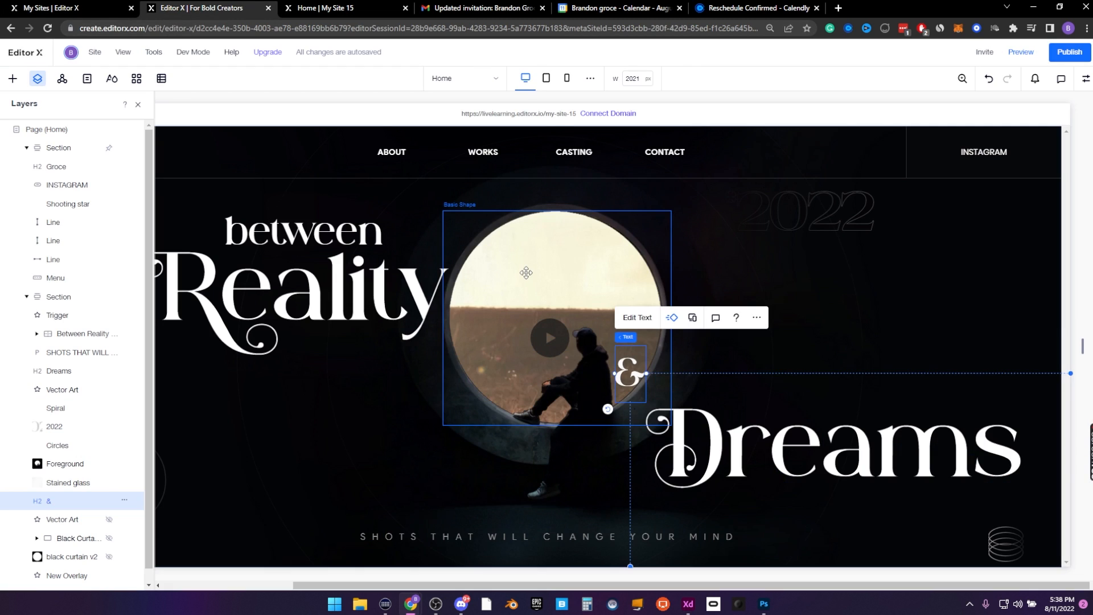
Enlarge the Stained glass image around the circular window to a width of 45.5% and preview the page
{"action": "left_click", "coordinate": [526, 272]}
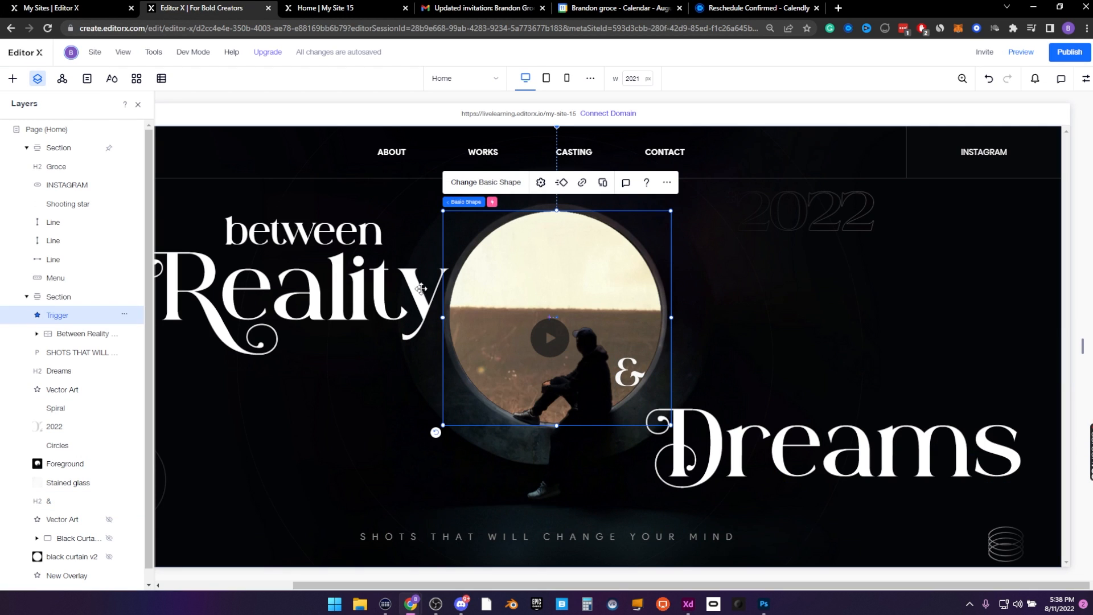
{"action": "left_click", "coordinate": [68, 470]}
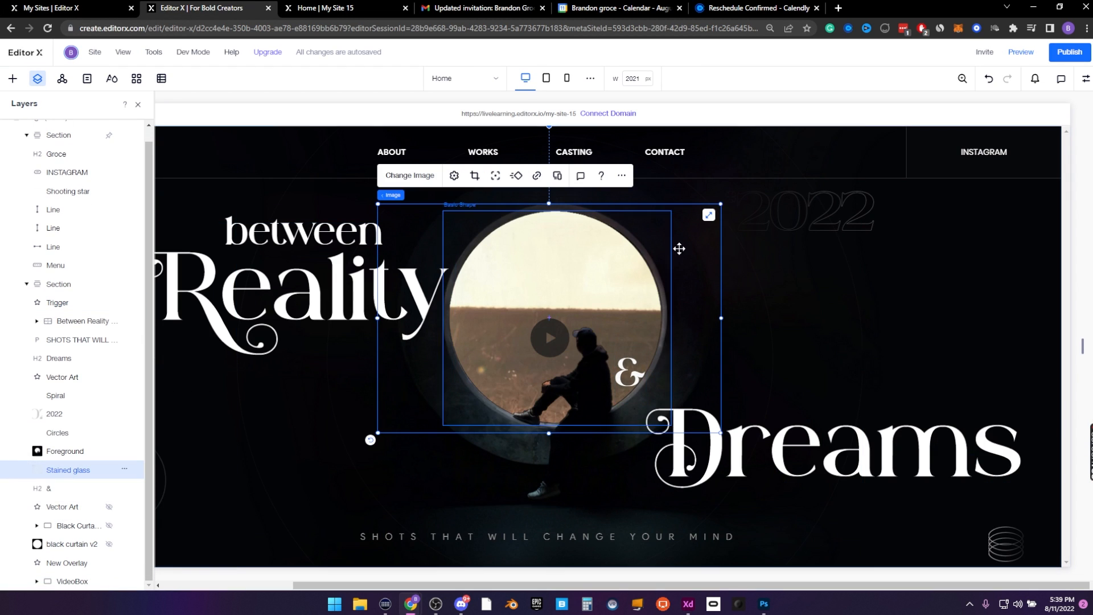
{"action": "left_click_drag", "start_coordinate": [721, 204], "coordinate": [792, 150]}
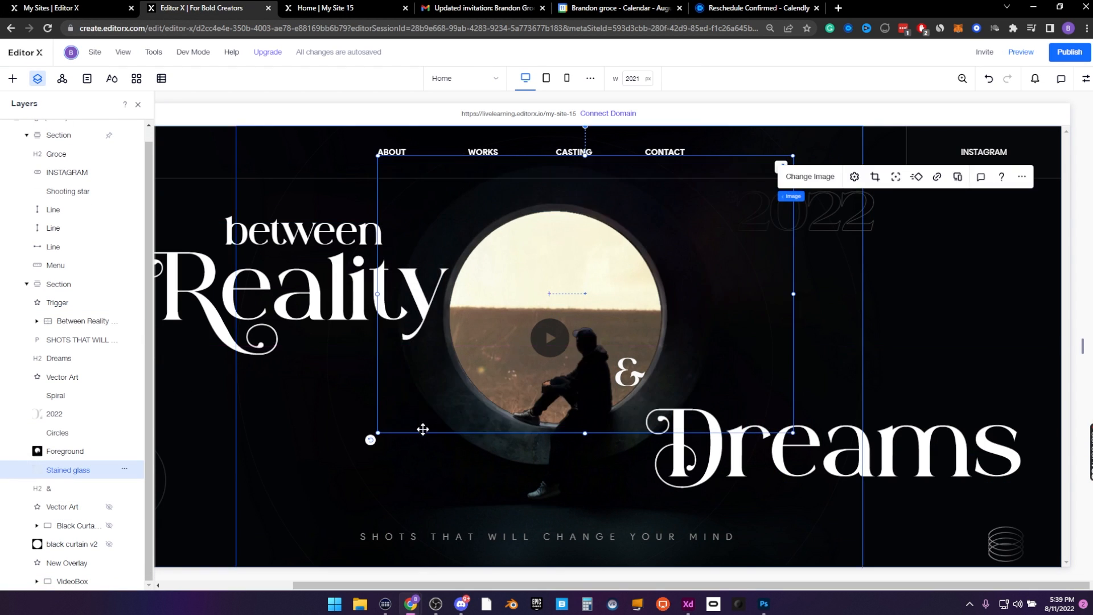
{"action": "left_click_drag", "start_coordinate": [379, 434], "coordinate": [318, 473]}
{"action": "left_click", "coordinate": [1085, 78]}
{"action": "left_click", "coordinate": [985, 169]}
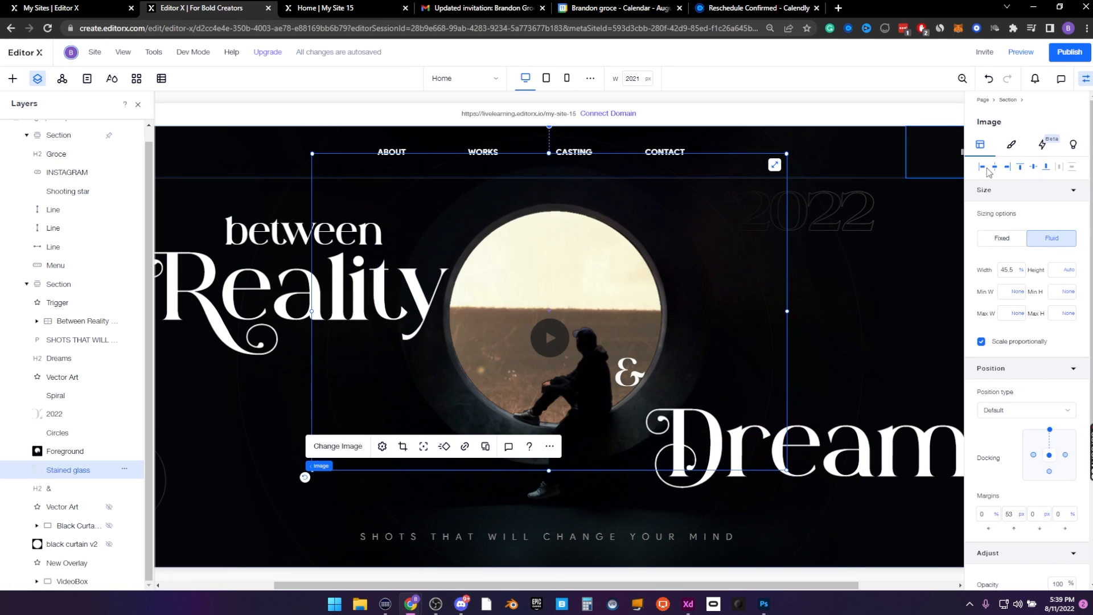
{"action": "left_click", "coordinate": [1021, 52]}
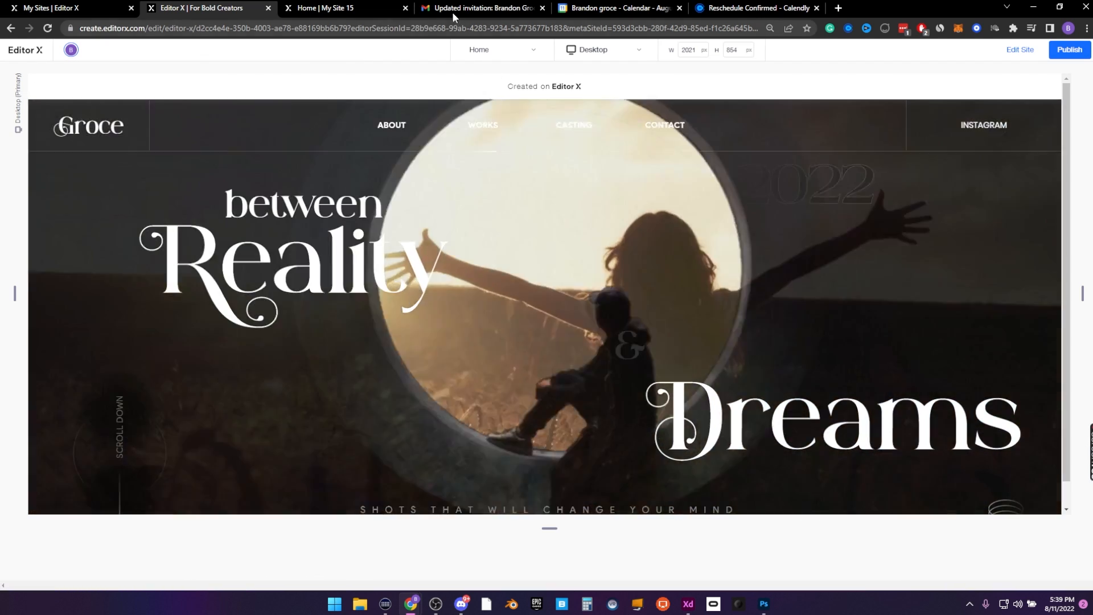
{"action": "left_click", "coordinate": [367, 4]}
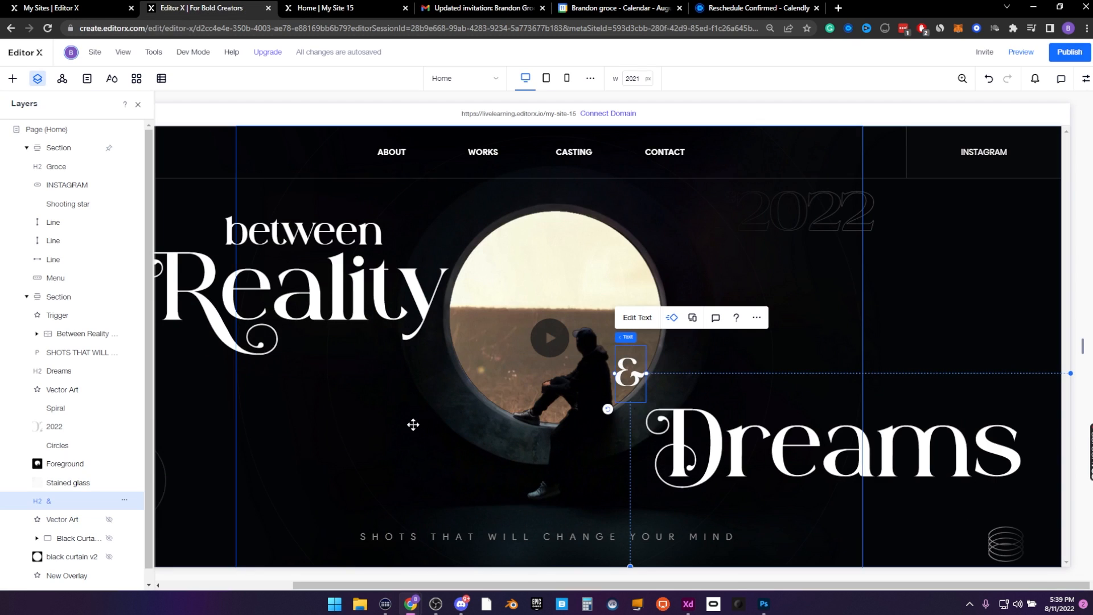
Dock the "&" text to the hero's vertical centre and nudge it up until its top margin is 6 px
{"action": "left_click", "coordinate": [1086, 79]}
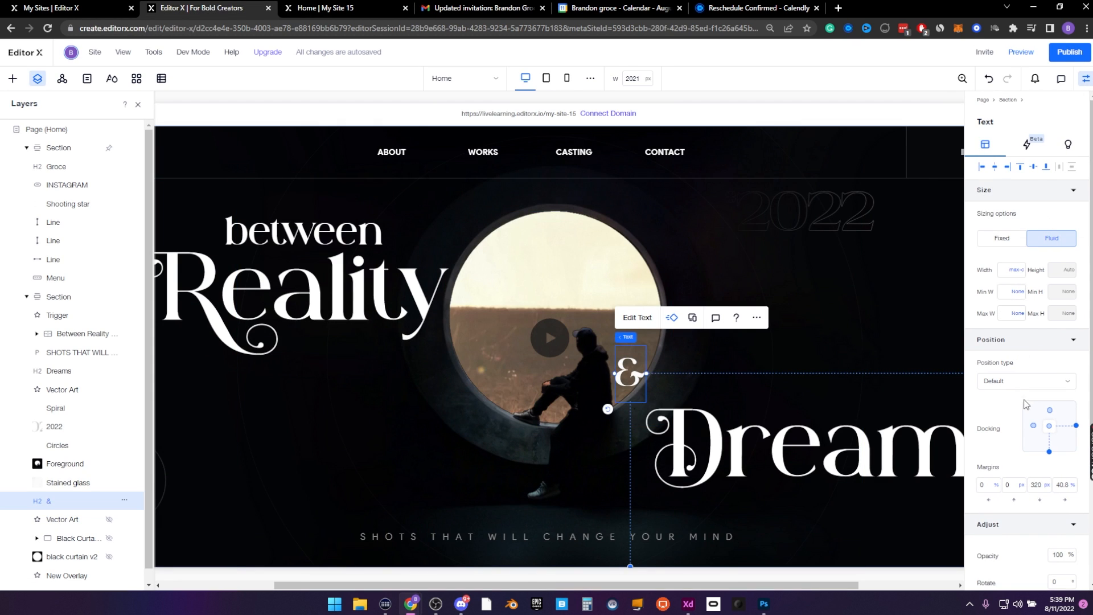
{"action": "scroll", "coordinate": [1019, 401], "scroll_direction": "down", "scroll_amount": 3}
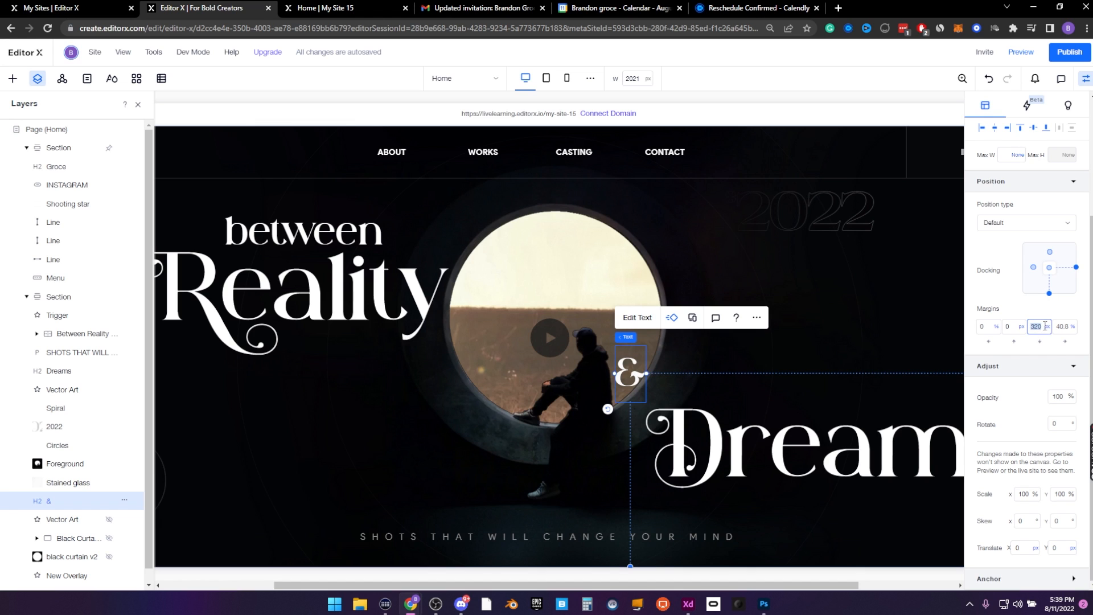
{"action": "left_click", "coordinate": [1046, 329]}
{"action": "left_click", "coordinate": [1015, 312]}
{"action": "key", "text": "shift+Up"}
{"action": "key", "text": "shift+Up"}
{"action": "key", "text": "shift+Up"}
{"action": "key", "text": "shift+Up"}
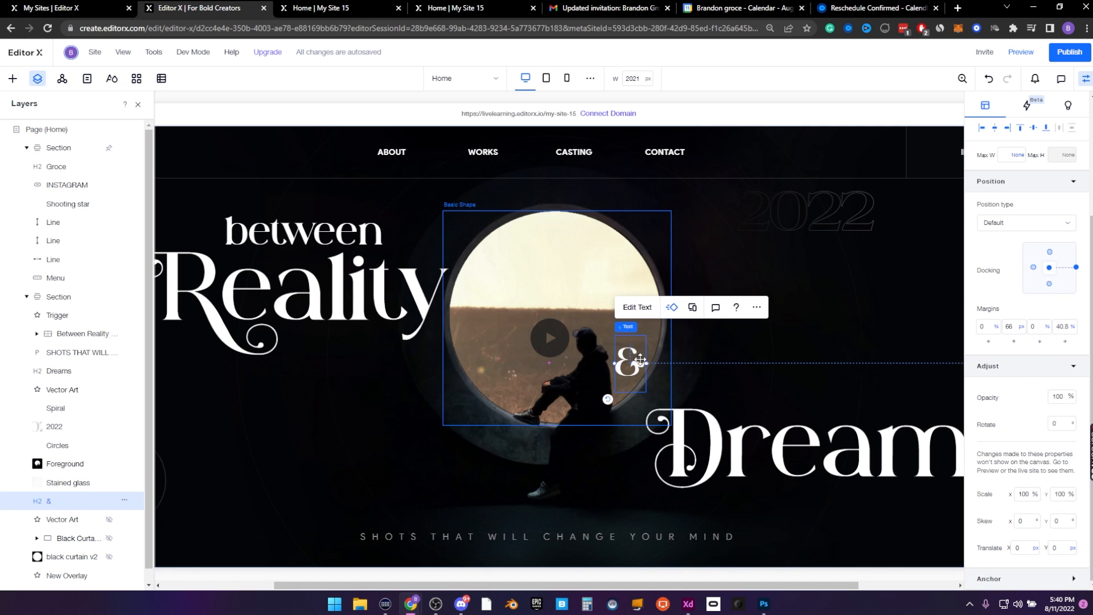
{"action": "key", "text": "shift+Up"}
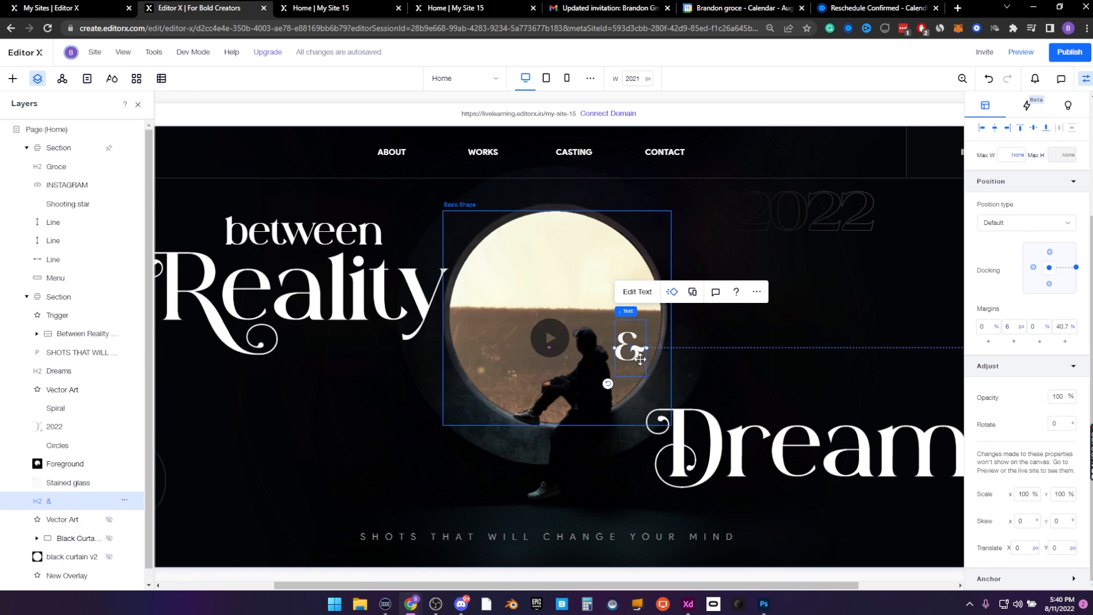
Publish the site, check the raised "&" on the live page, and dismiss the publish confirmation in the editor
{"action": "left_click", "coordinate": [1069, 53]}
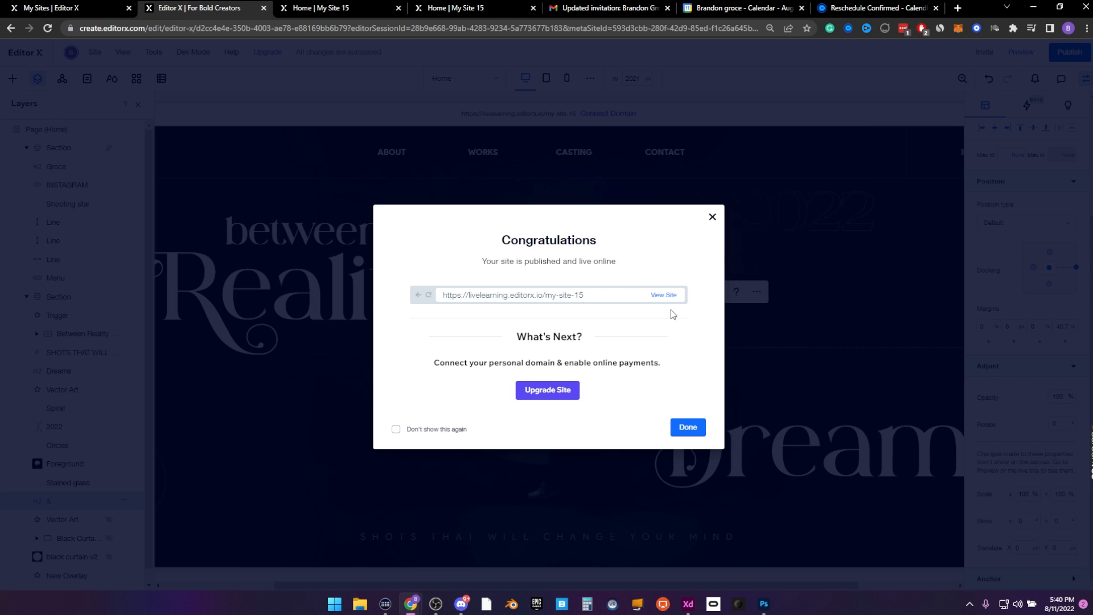
{"action": "left_click", "coordinate": [663, 295]}
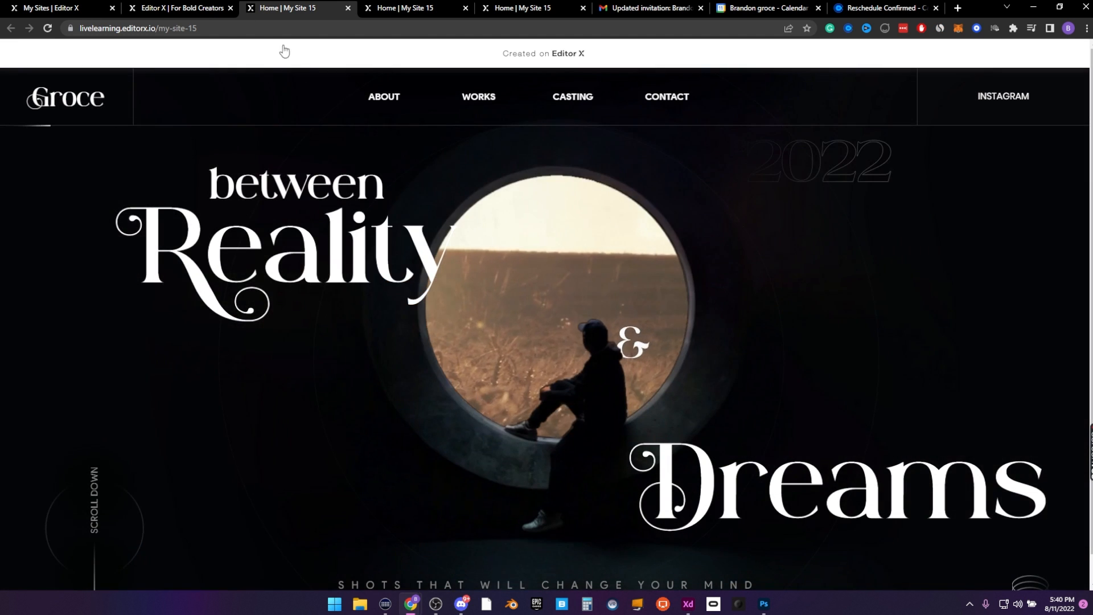
{"action": "left_click", "coordinate": [155, 7]}
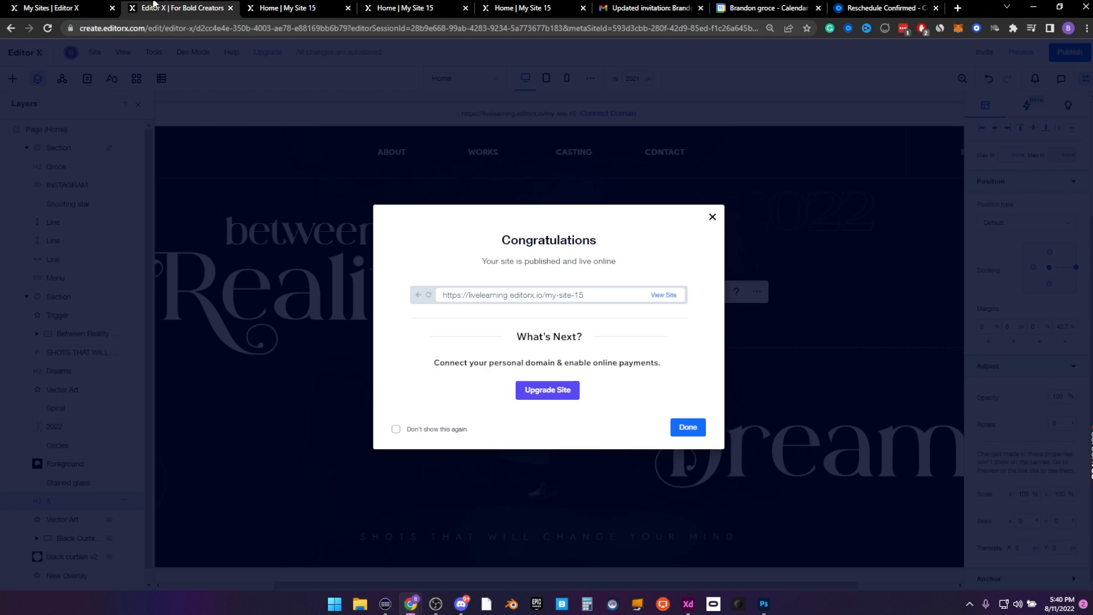
{"action": "left_click", "coordinate": [712, 217]}
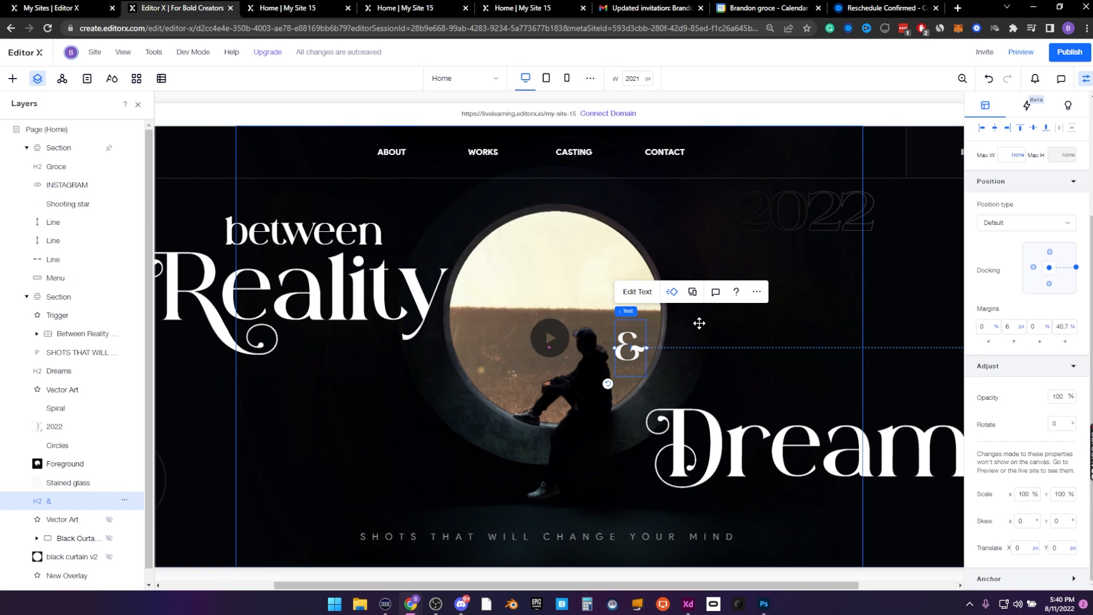
Nudge the "&" text back down toward "Dreams" and dock it vertically centred with a bottom margin of -5.2%
{"action": "key", "text": "shift+Down"}
{"action": "key", "text": "shift+Down"}
{"action": "key", "text": "shift+Down"}
{"action": "key", "text": "shift+Down"}
{"action": "key", "text": "shift+Down"}
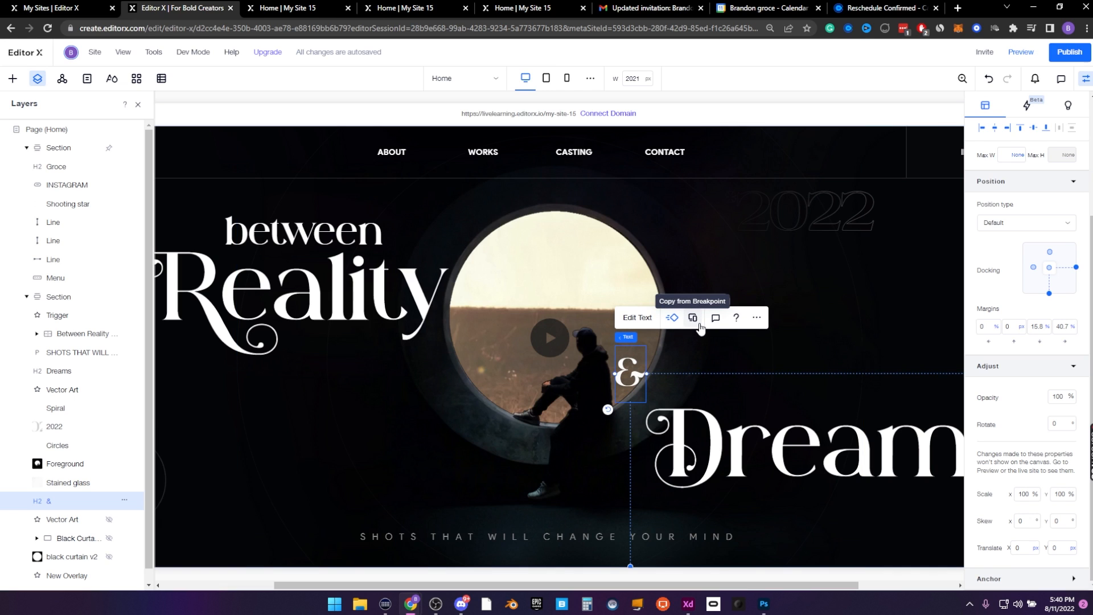
{"action": "left_click", "coordinate": [1049, 267]}
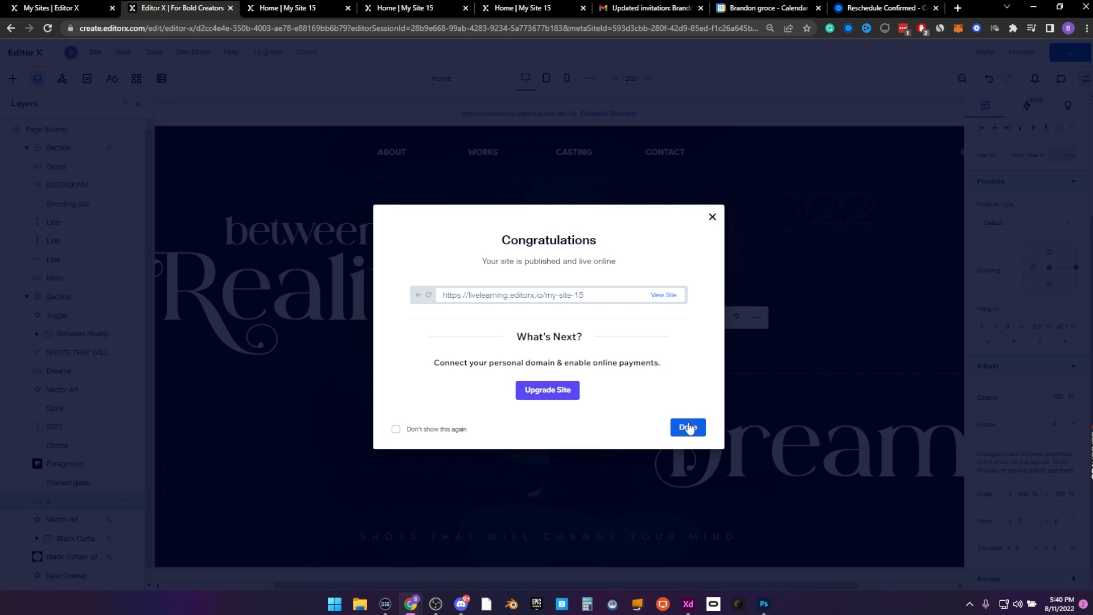
Finish publishing, check the "&" position while the video is revealed on the live page, and return to the editor
{"action": "left_click", "coordinate": [688, 427]}
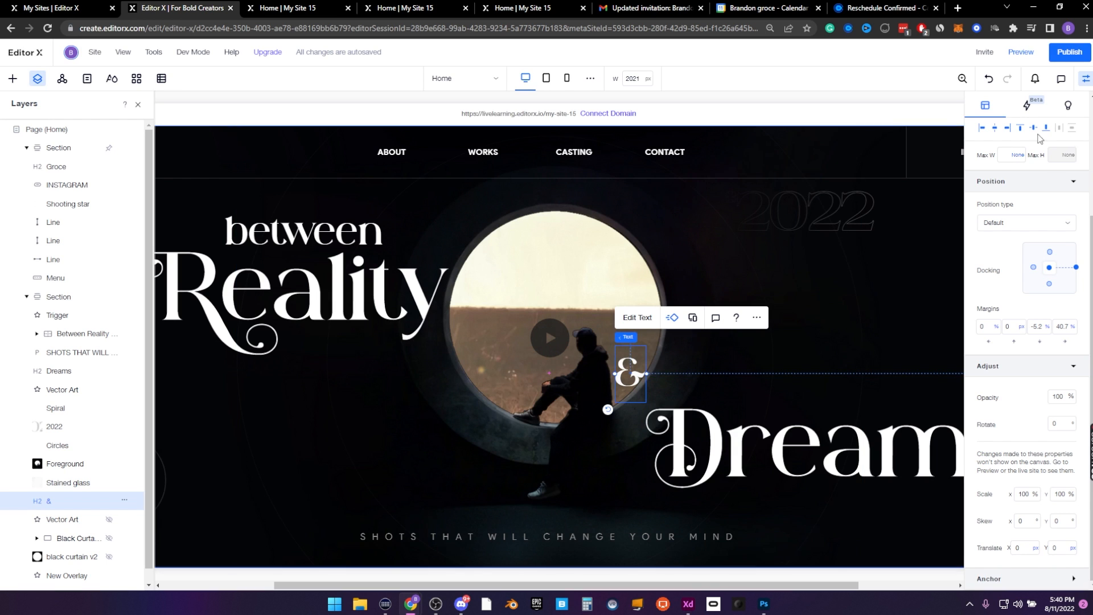
{"action": "left_click", "coordinate": [531, 115]}
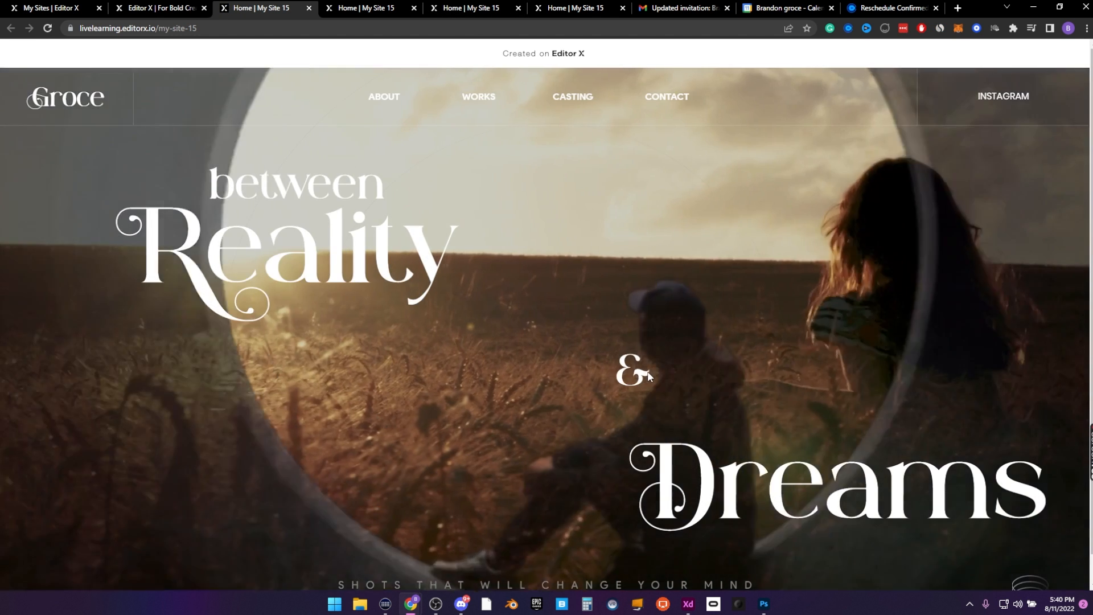
{"action": "key", "text": "ctrl+shift+Tab"}
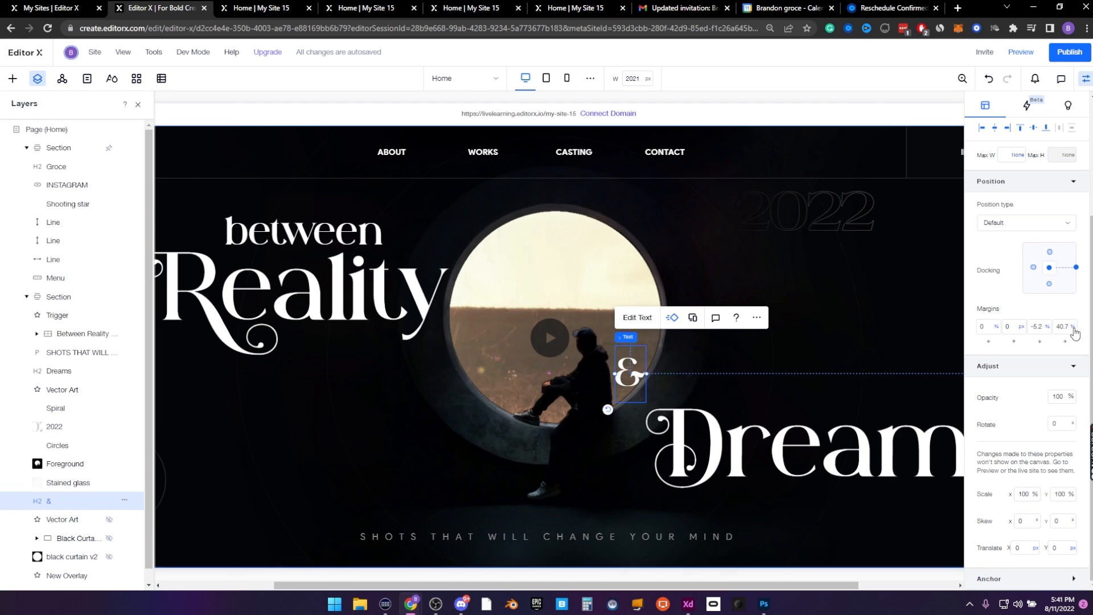
Reposition the "&" text with a top margin of 80 px and a right margin of 39.7%, and check the live page
{"action": "left_click", "coordinate": [1073, 327]}
{"action": "left_click", "coordinate": [1036, 349]}
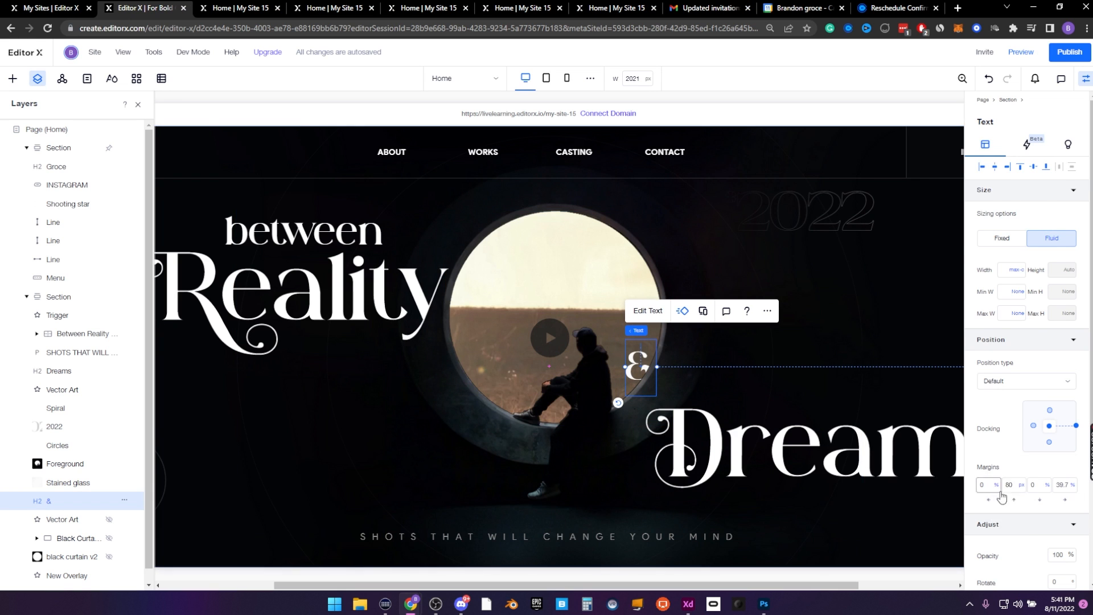
{"action": "left_click", "coordinate": [1070, 486]}
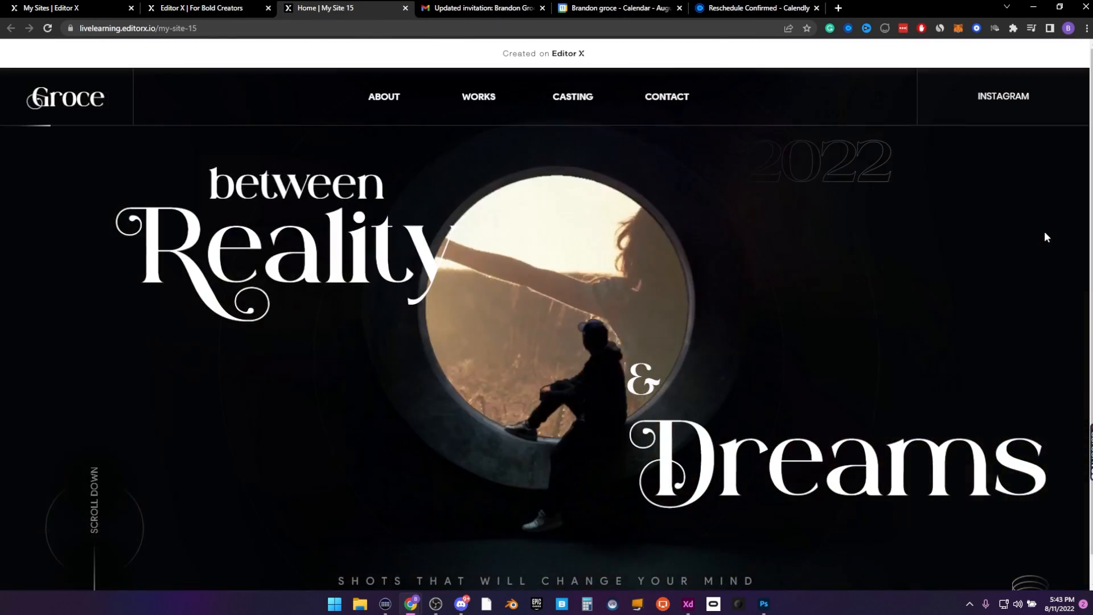
{"action": "left_click", "coordinate": [226, 10]}
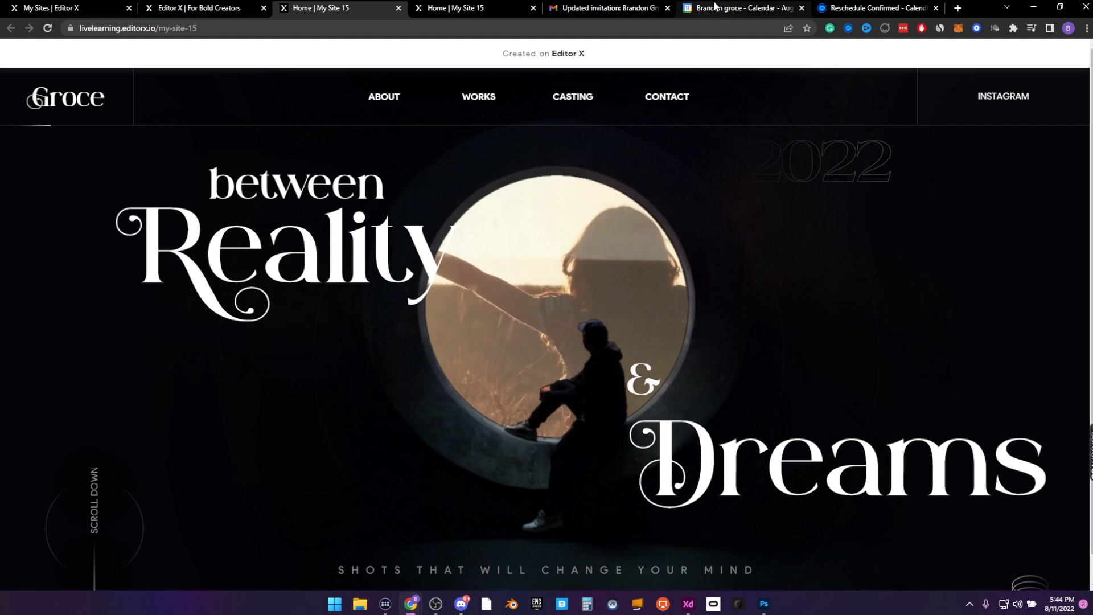
Switch to the Dribbble reference video in the other Chrome window, play and replay it, and compare it with the live page
{"action": "key", "text": "super+Tab"}
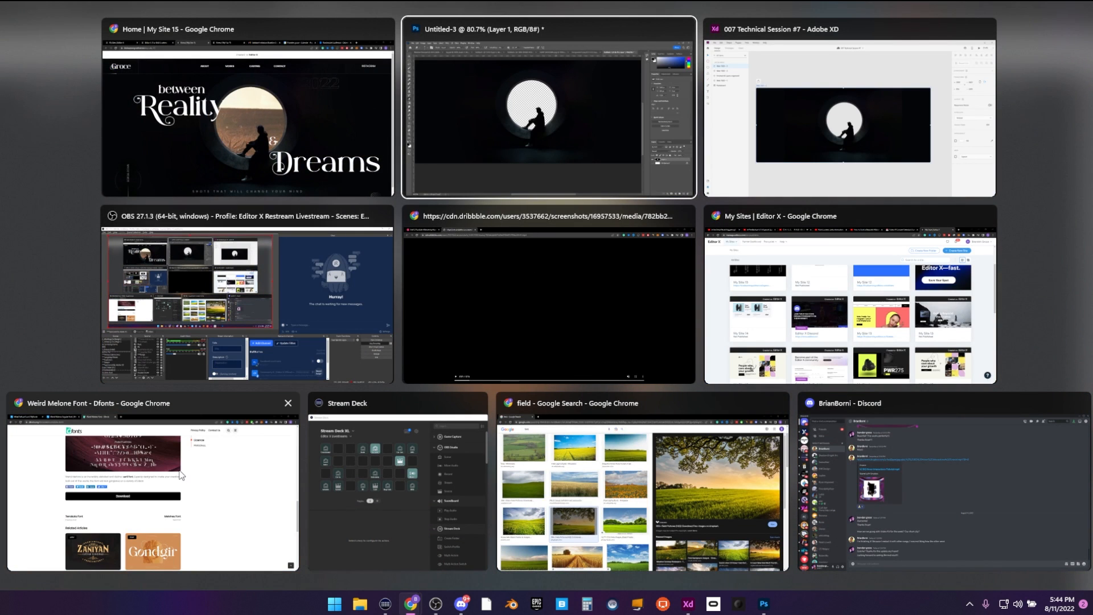
{"action": "left_click", "coordinate": [531, 317]}
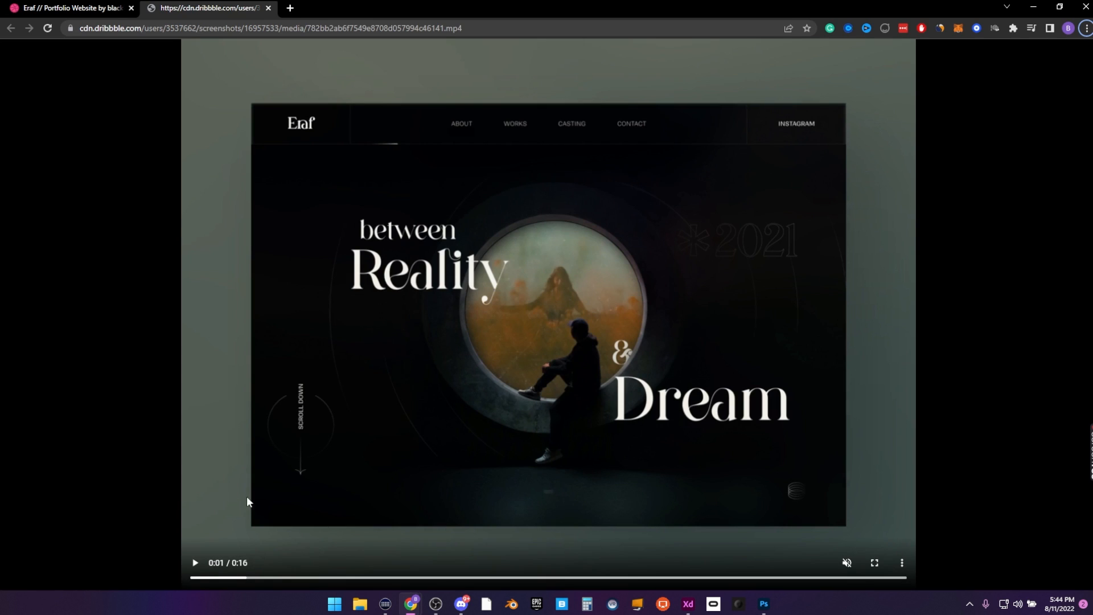
{"action": "left_click", "coordinate": [196, 563]}
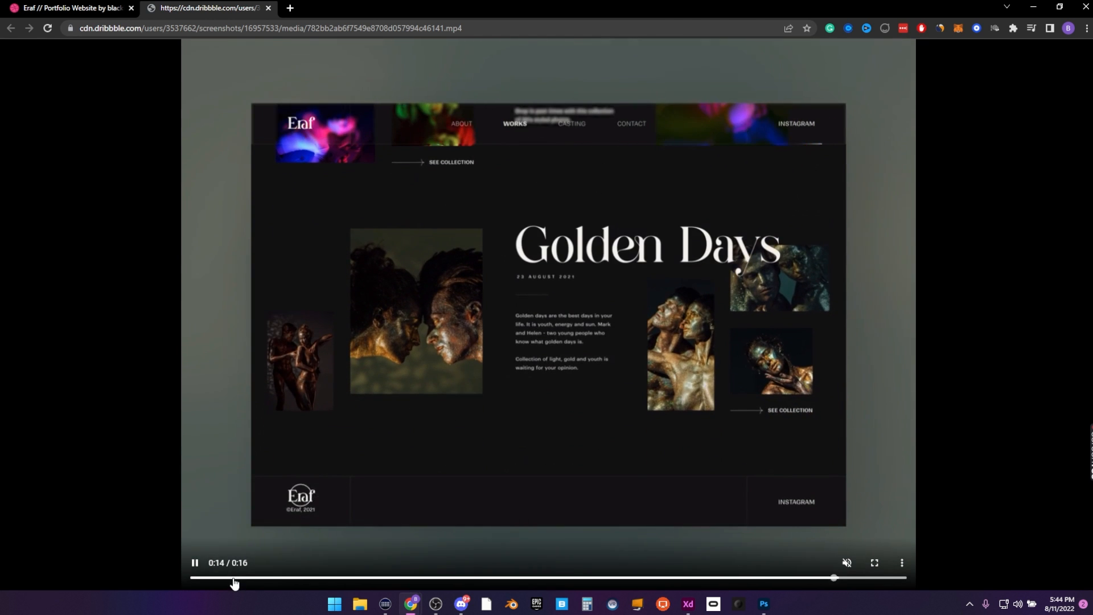
{"action": "left_click_drag", "start_coordinate": [234, 582], "coordinate": [168, 584]}
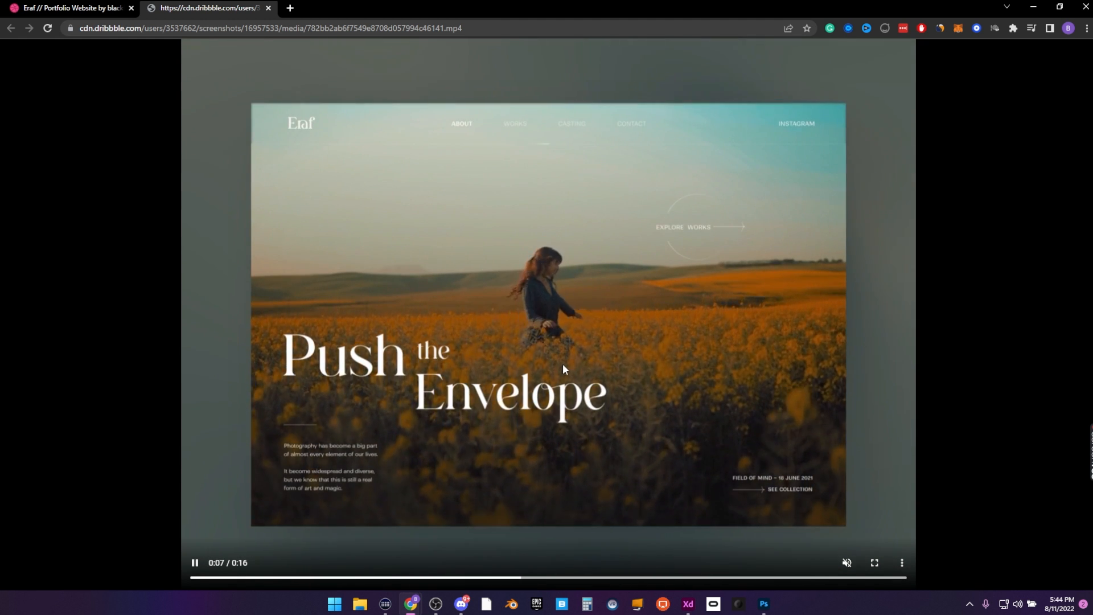
{"action": "key", "text": "alt+Tab"}
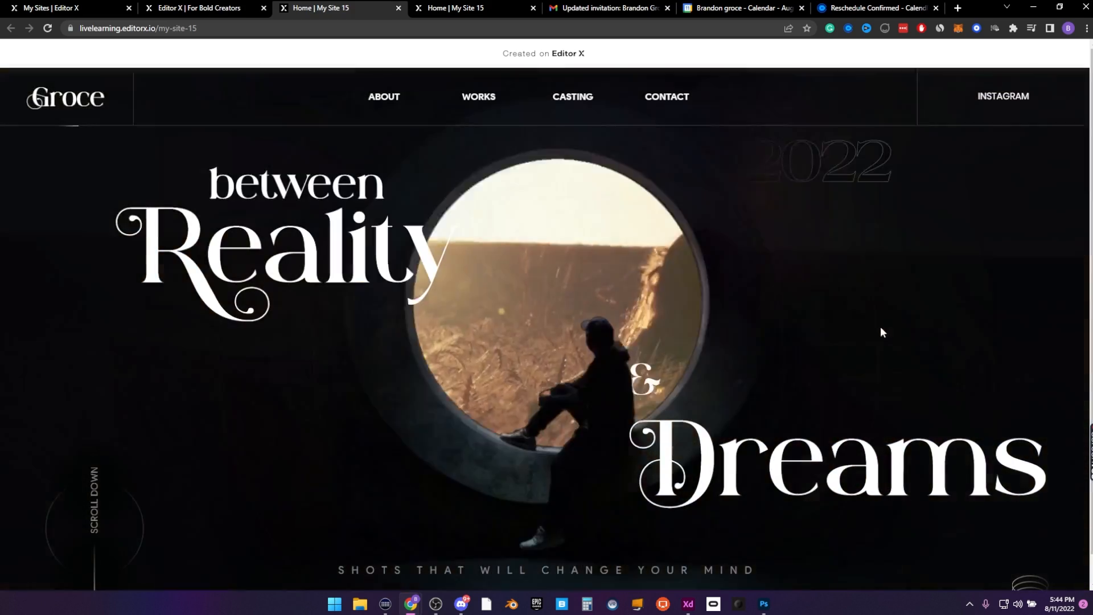